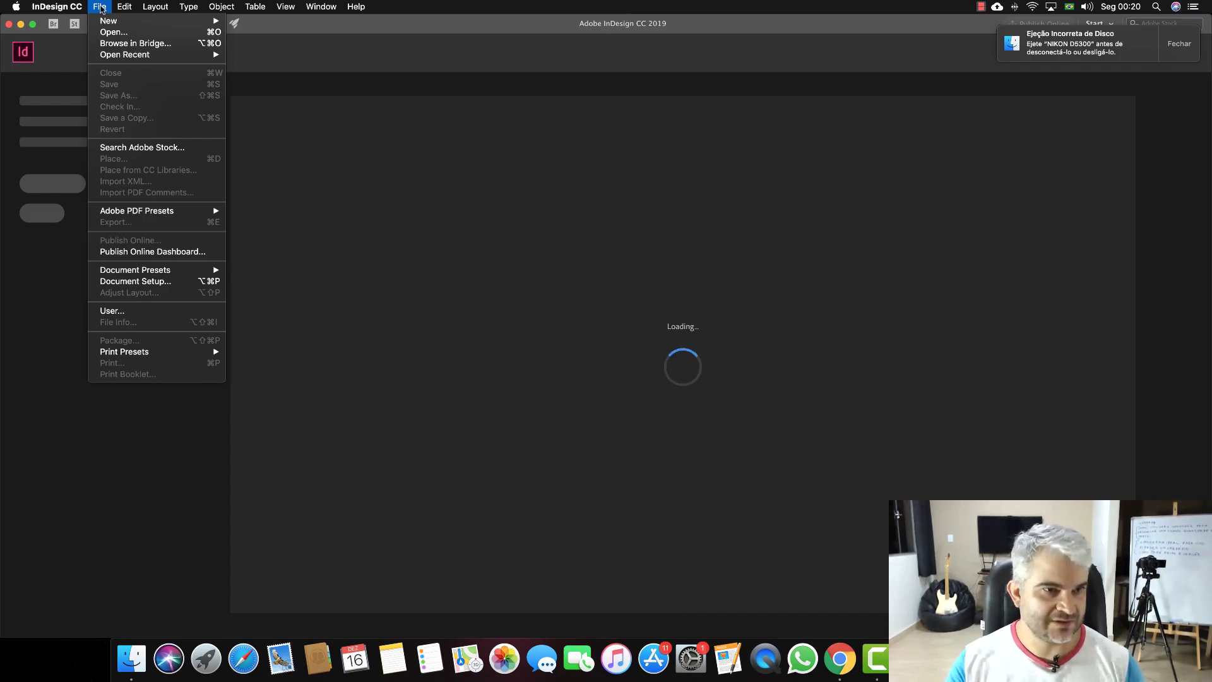
Start a new print document from the A3 preset and name it cardapio.
mouse_move(109, 22)
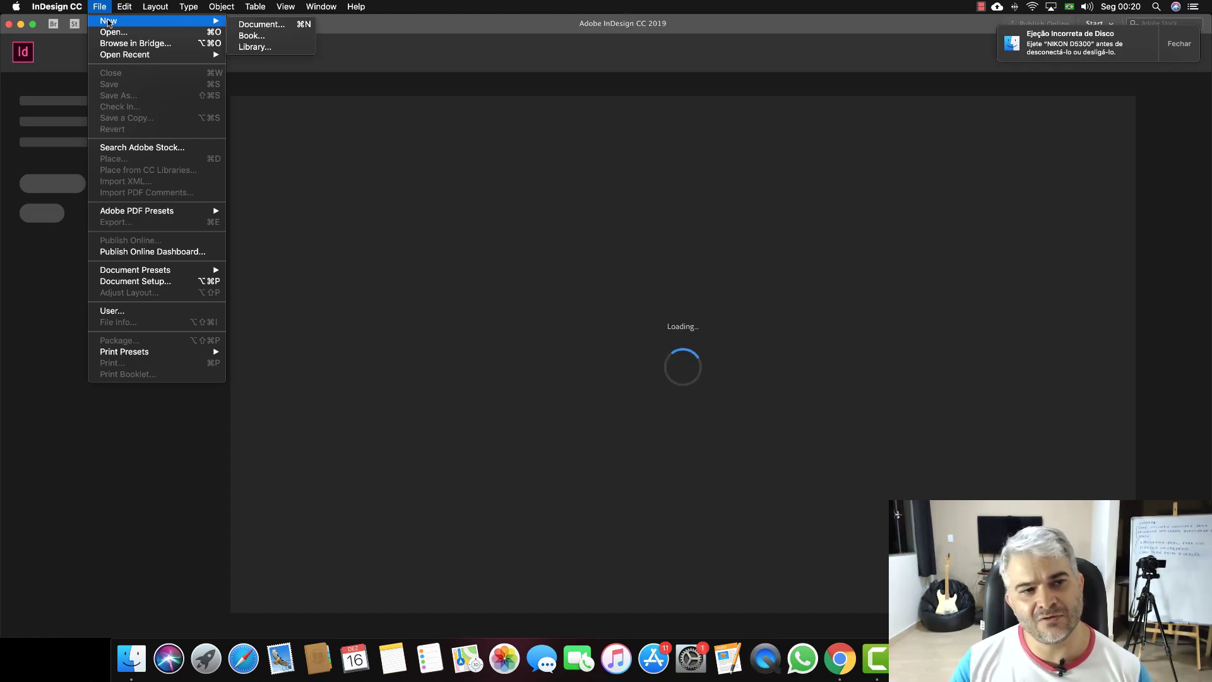
left_click(278, 26)
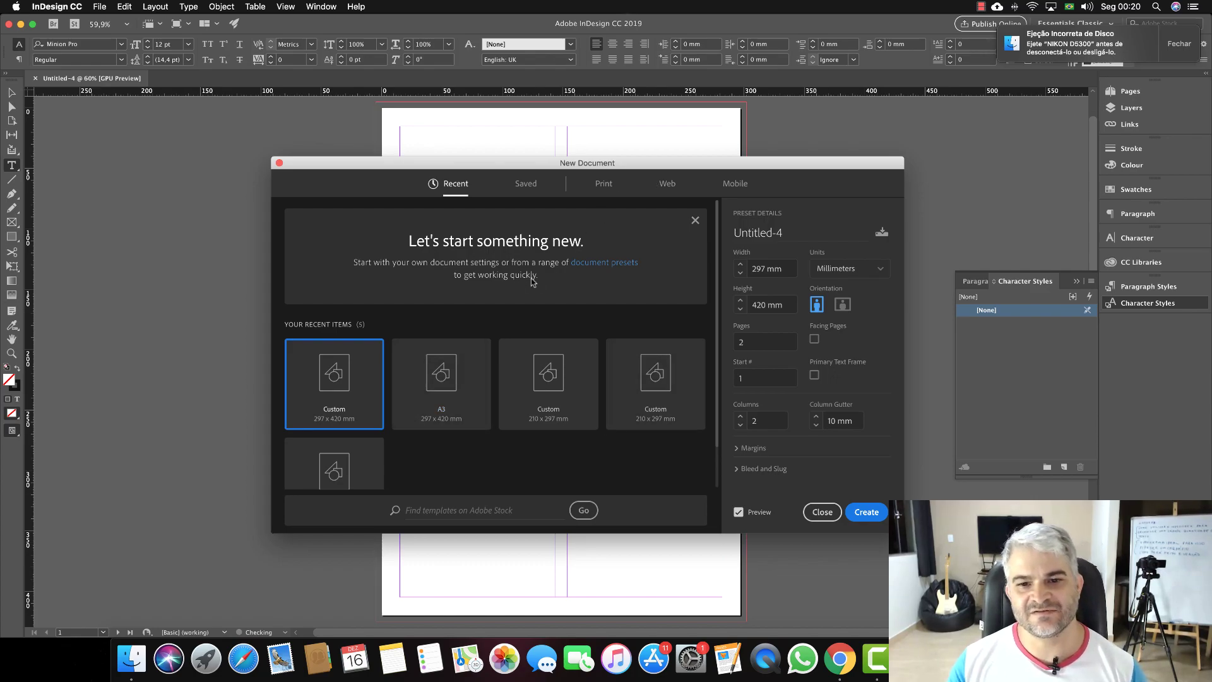
left_click(604, 185)
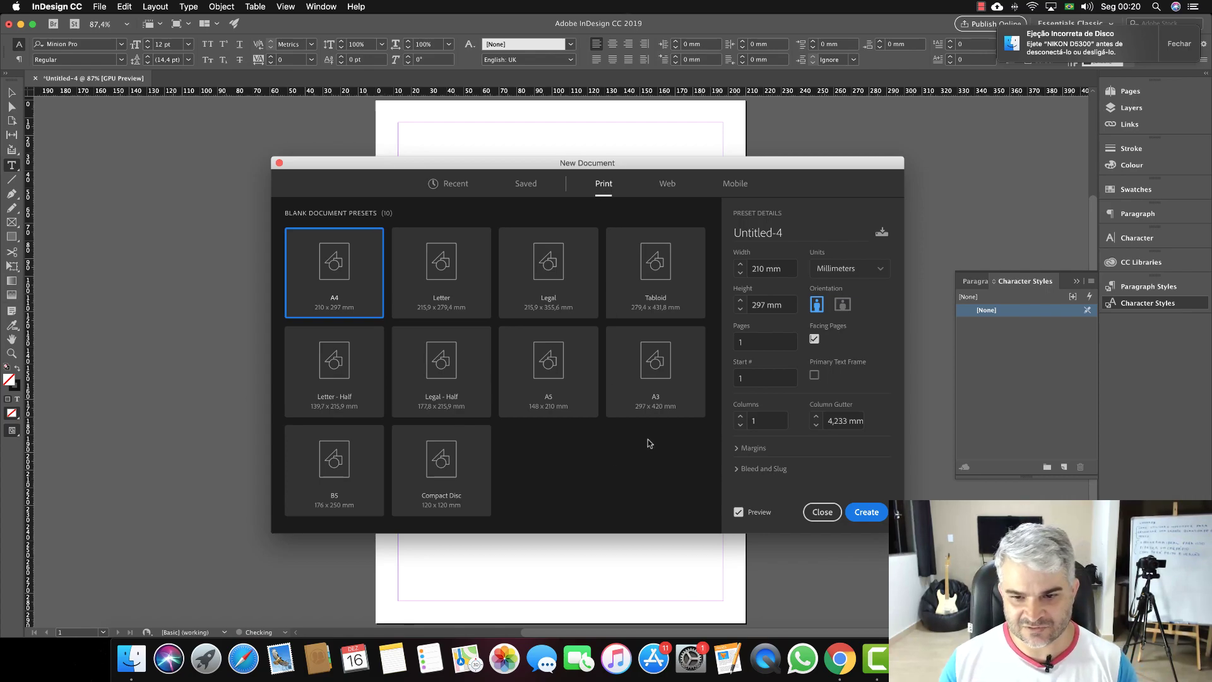
left_click(675, 374)
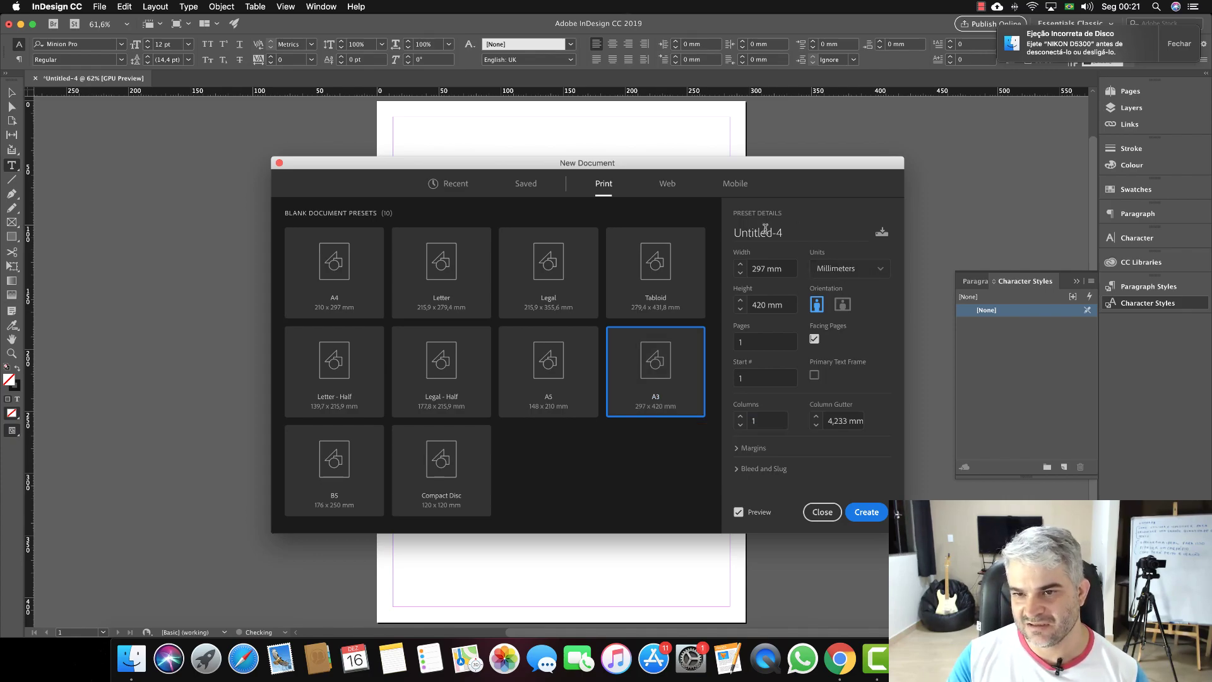
left_click(799, 231)
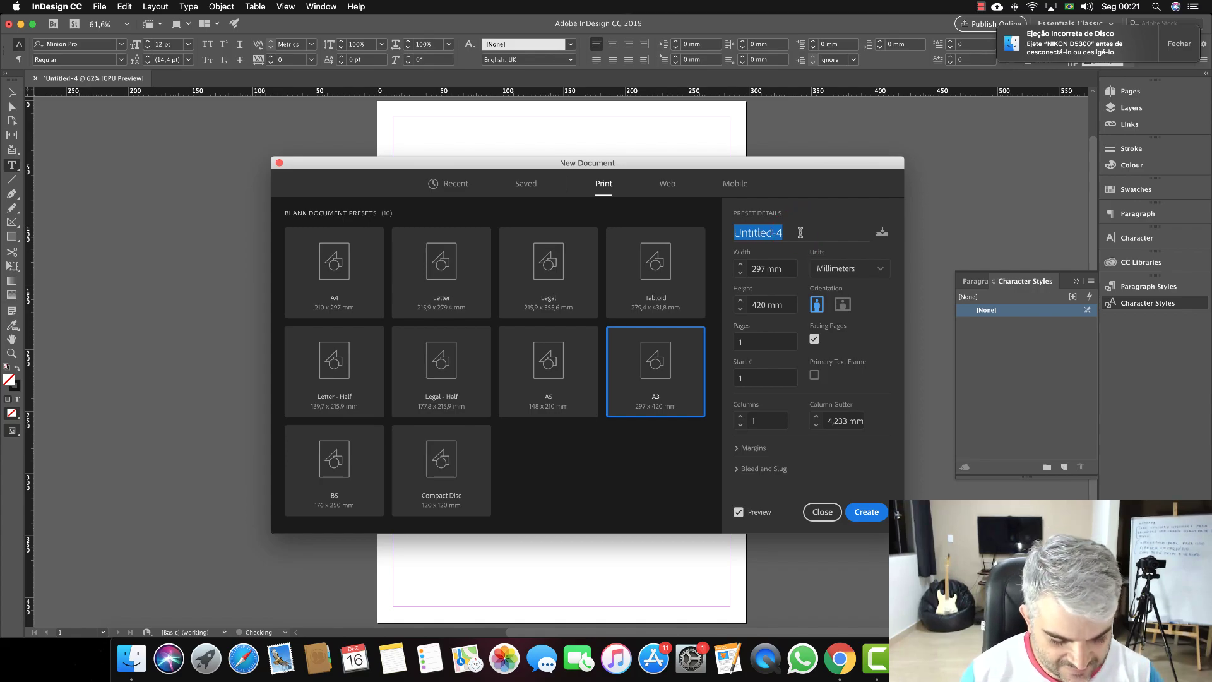
type("cardapio")
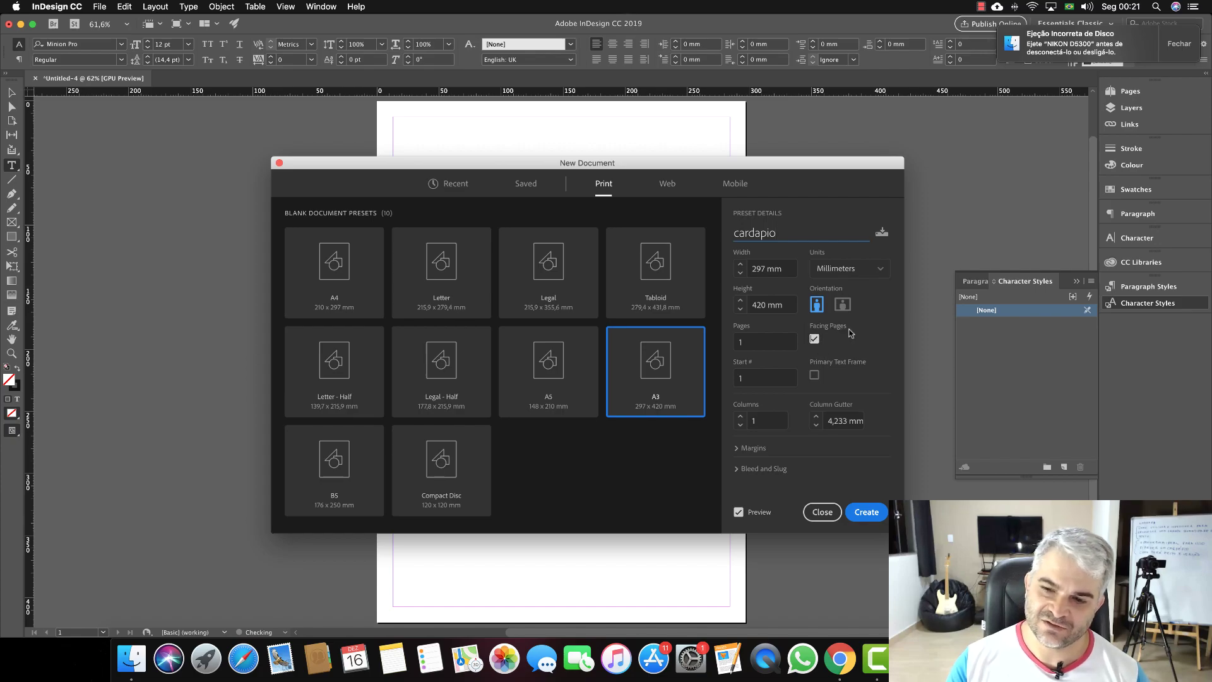
Turn off facing pages for the new document and set its page count to 2.
left_click(814, 340)
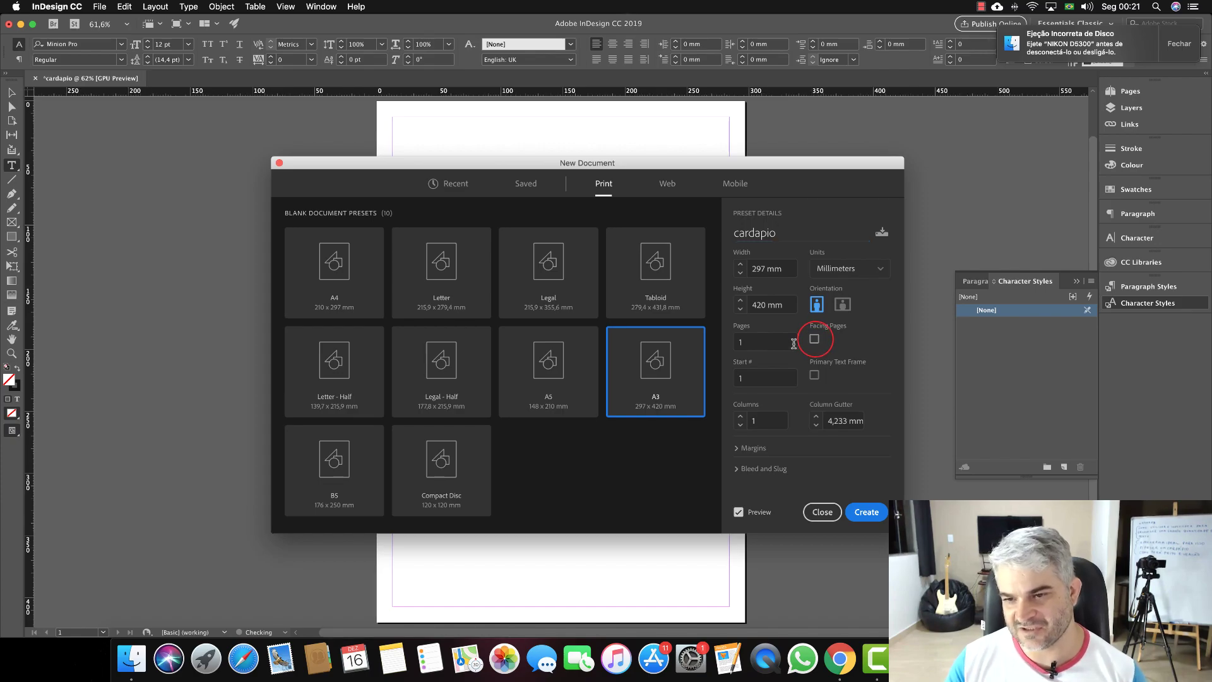
left_click(763, 346)
type("2")
left_click(775, 377)
Set the page layout to 2 columns with a 10 mm column gutter.
left_click(767, 420)
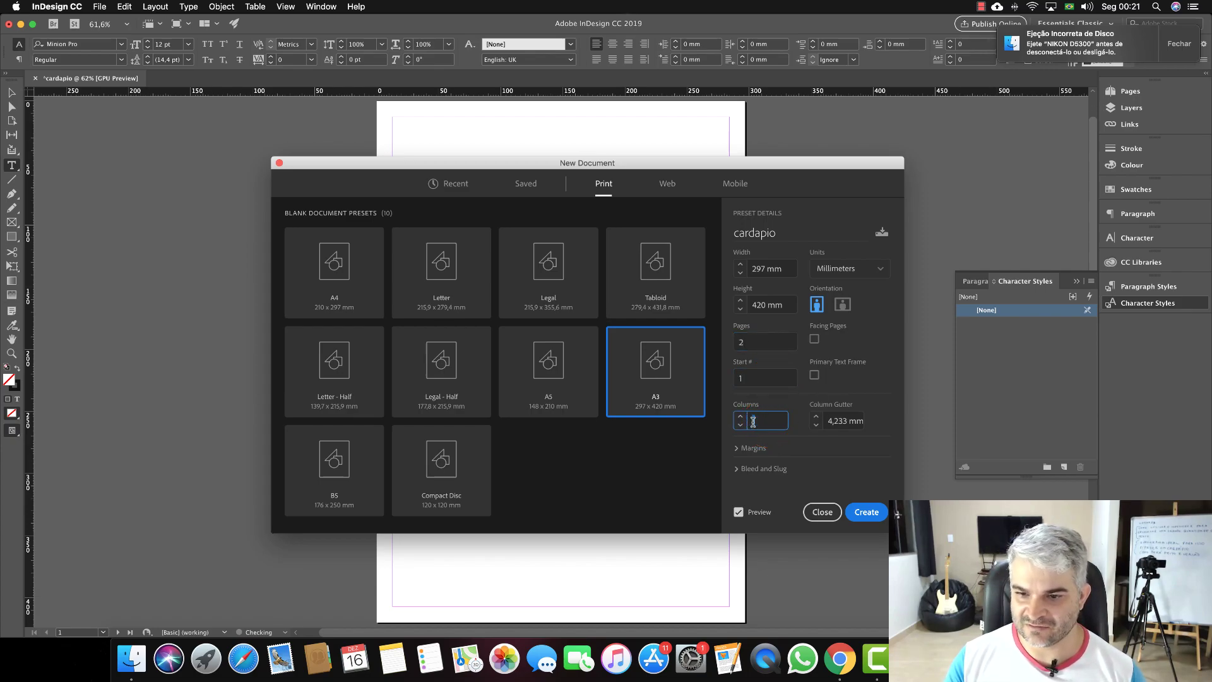
left_click(739, 417)
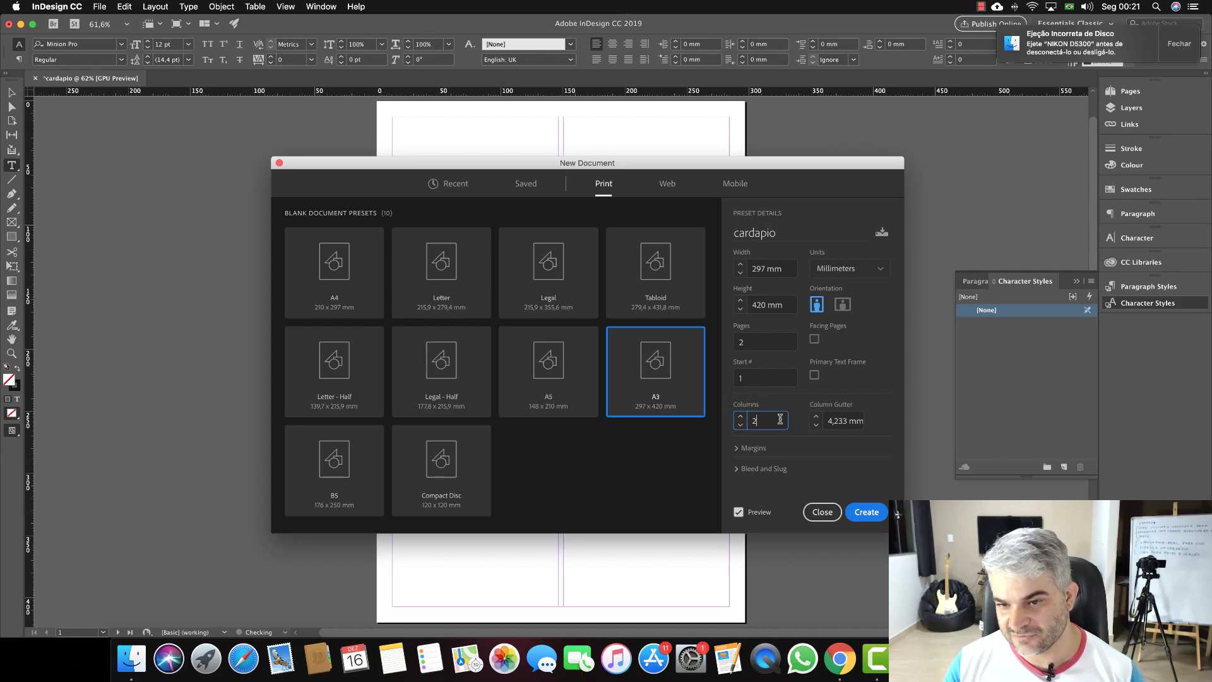
left_click(771, 375)
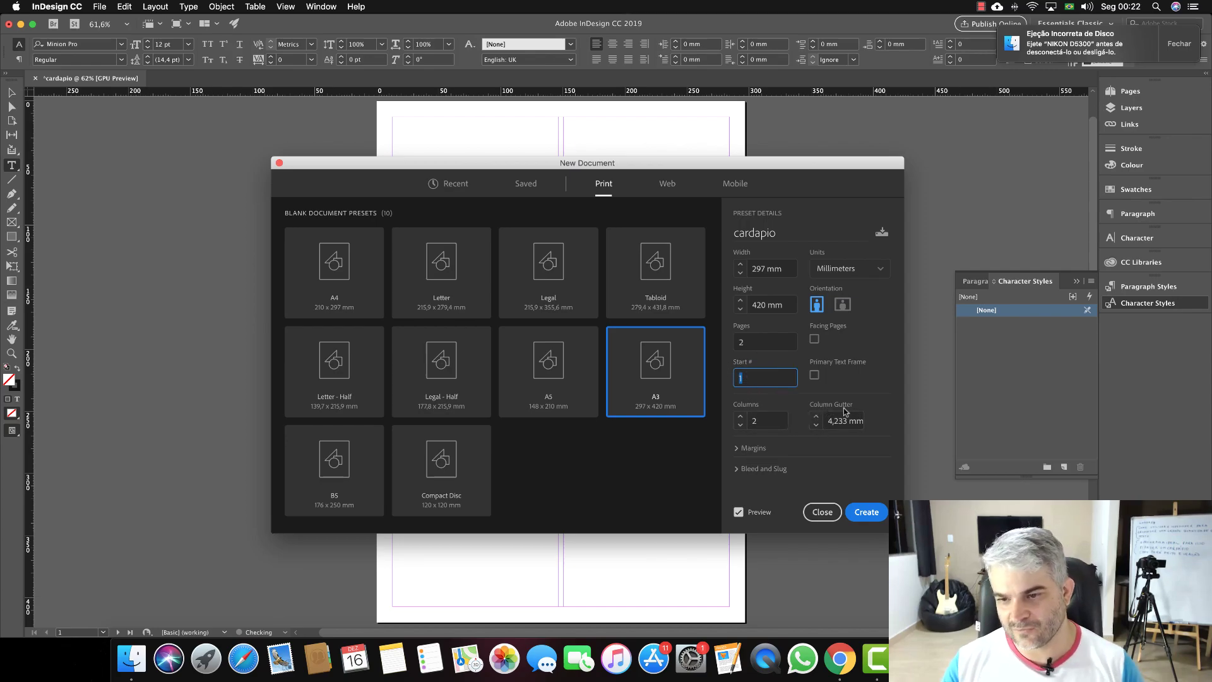
left_click(827, 420)
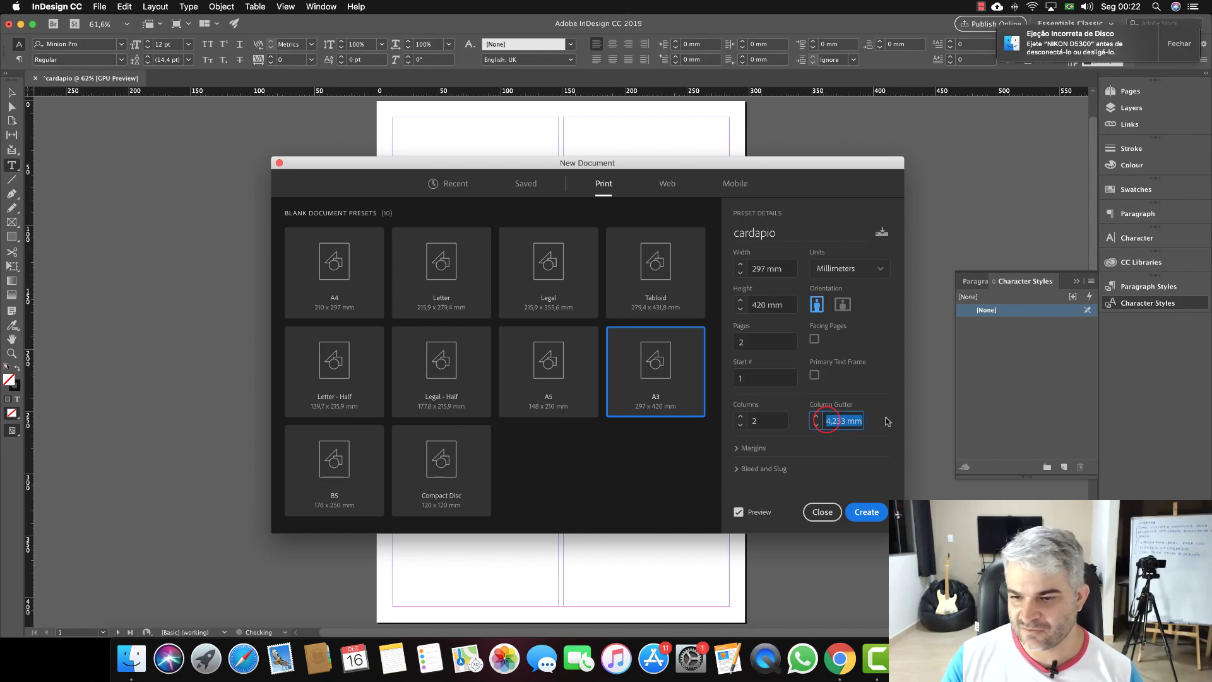
type("10")
left_click(892, 420)
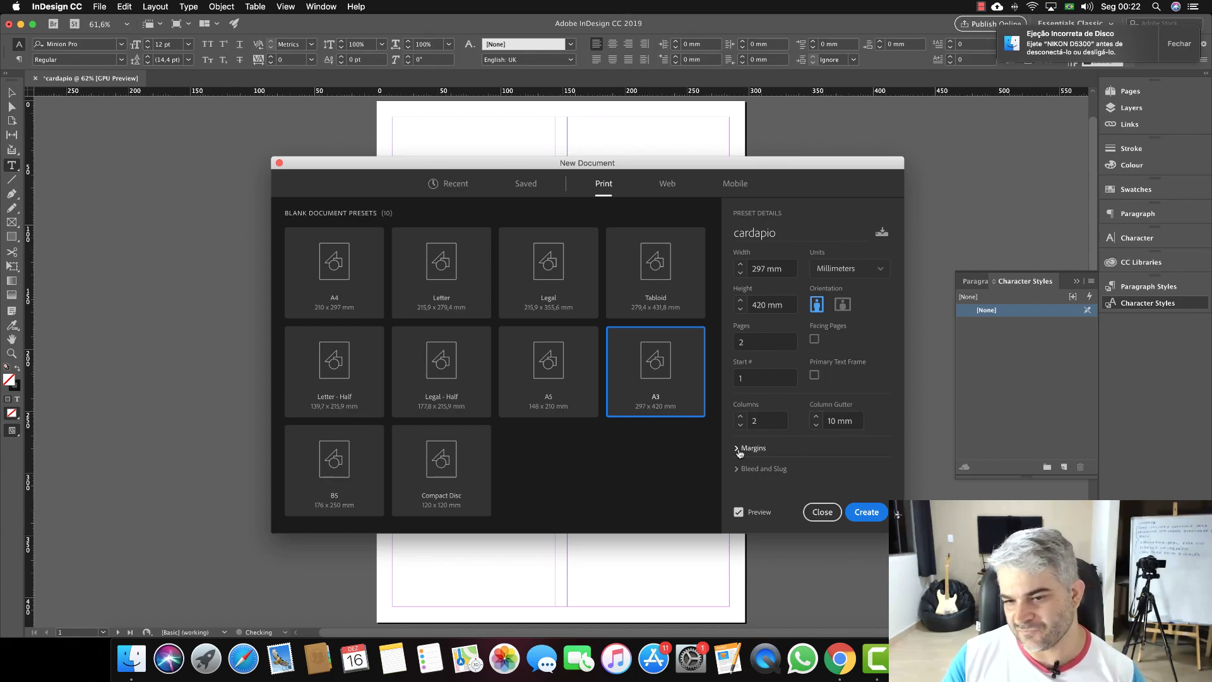
Set the top, bottom, left and right page margins to 15 mm, with all four values linked.
left_click(736, 449)
left_click(758, 429)
type("15")
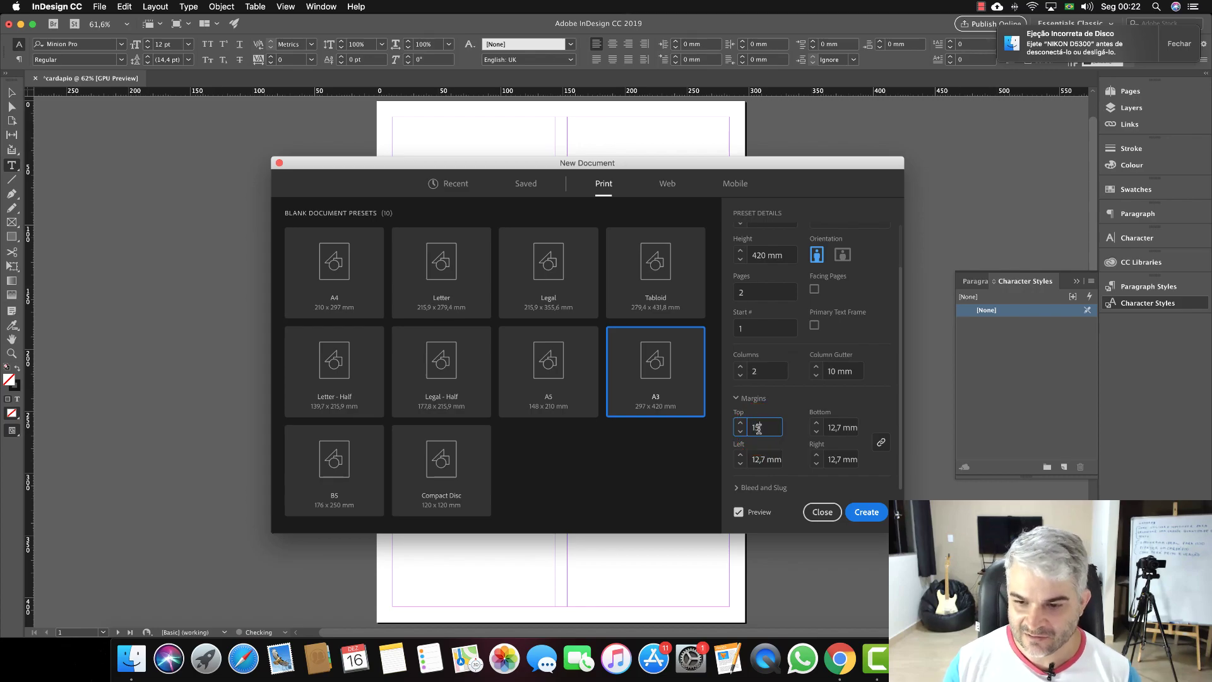
left_click(786, 398)
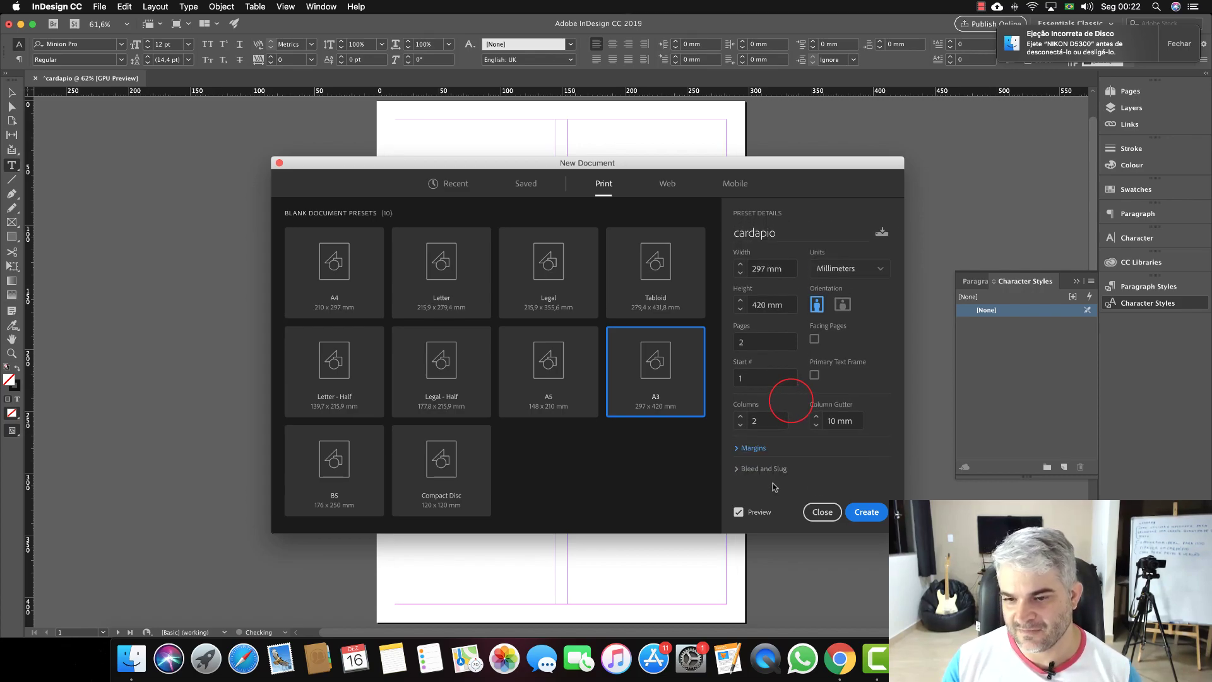
left_click(737, 448)
left_click(778, 428)
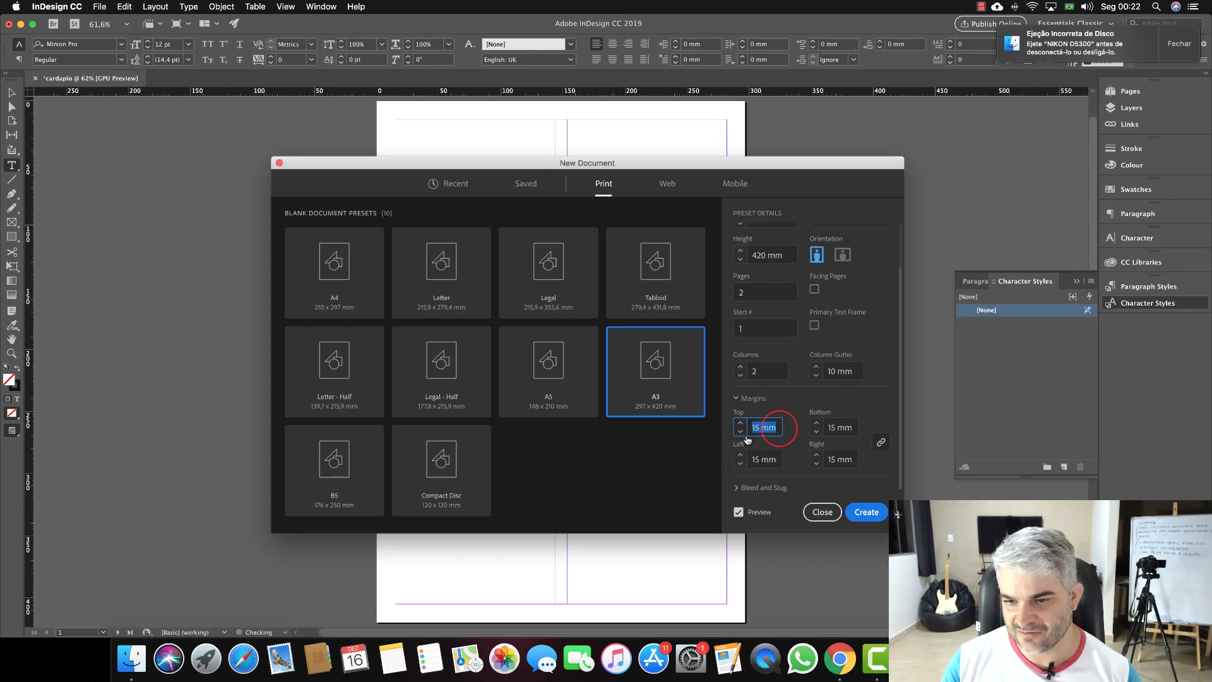
left_click(770, 443)
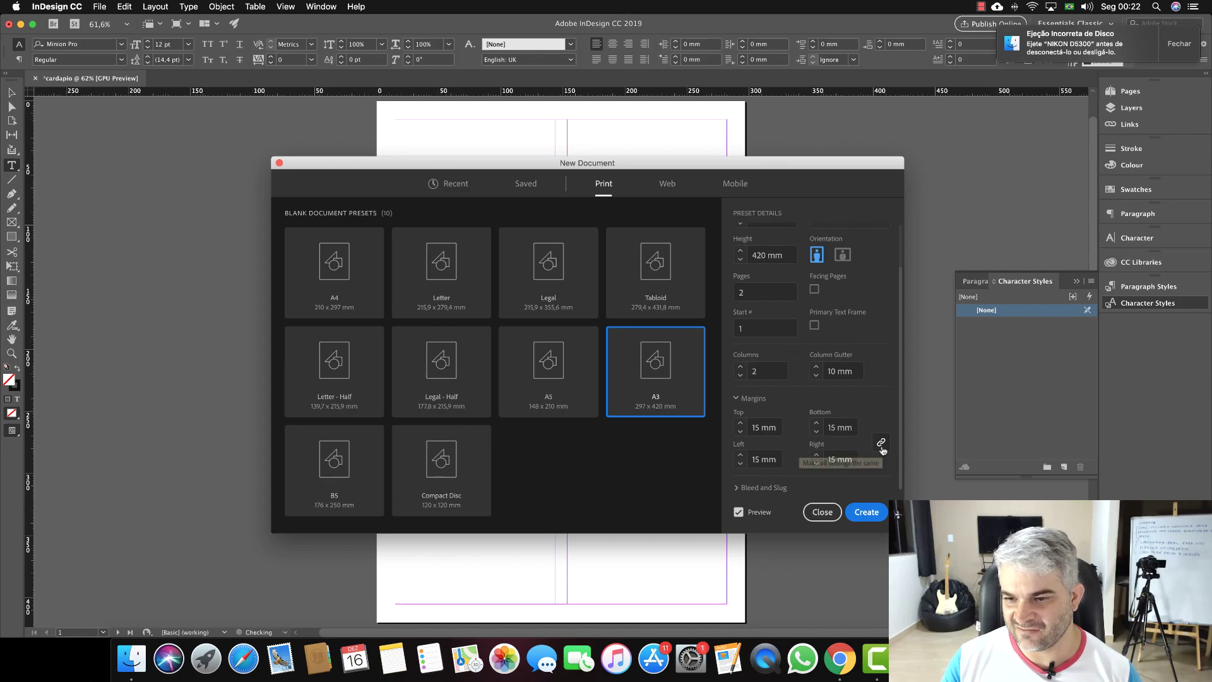
left_click(878, 397)
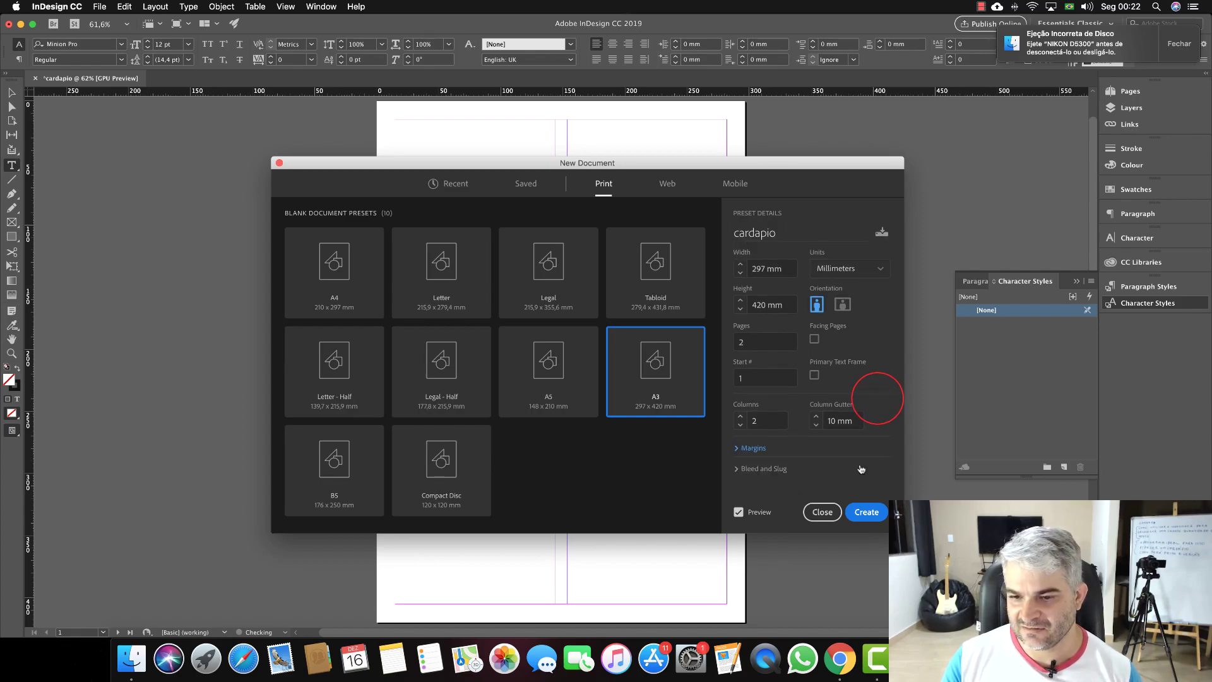
left_click(738, 449)
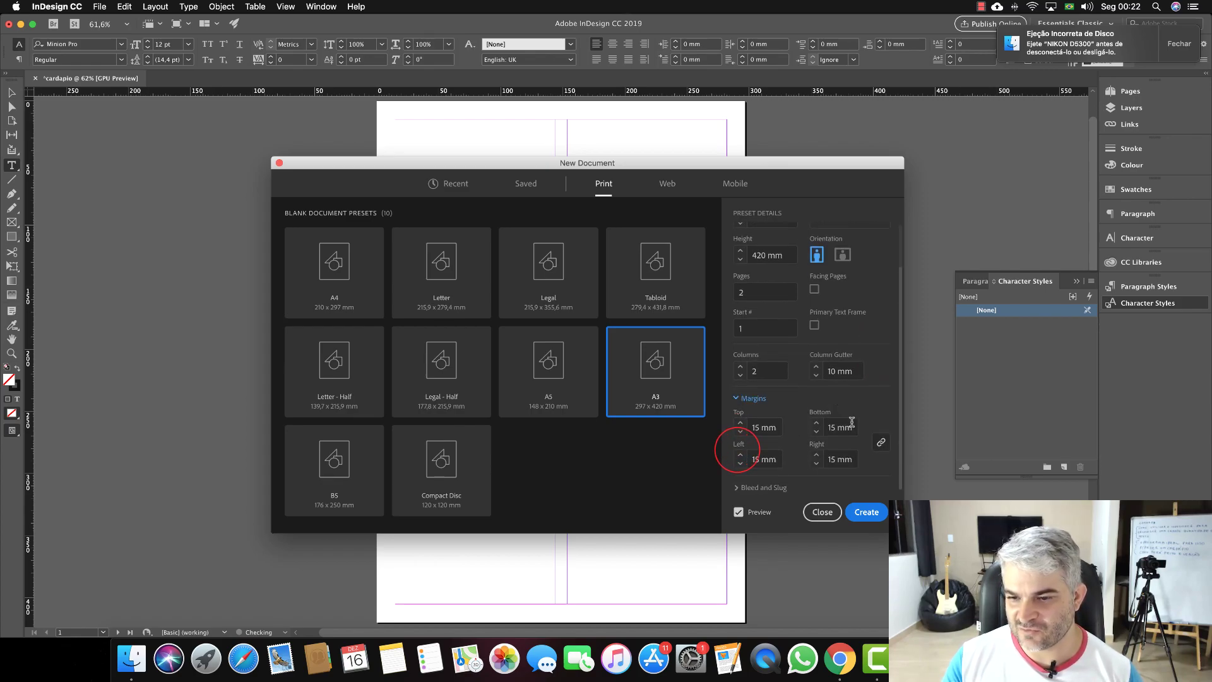
Set the document bleed to 5 mm on all four sides, with the values linked.
left_click(736, 489)
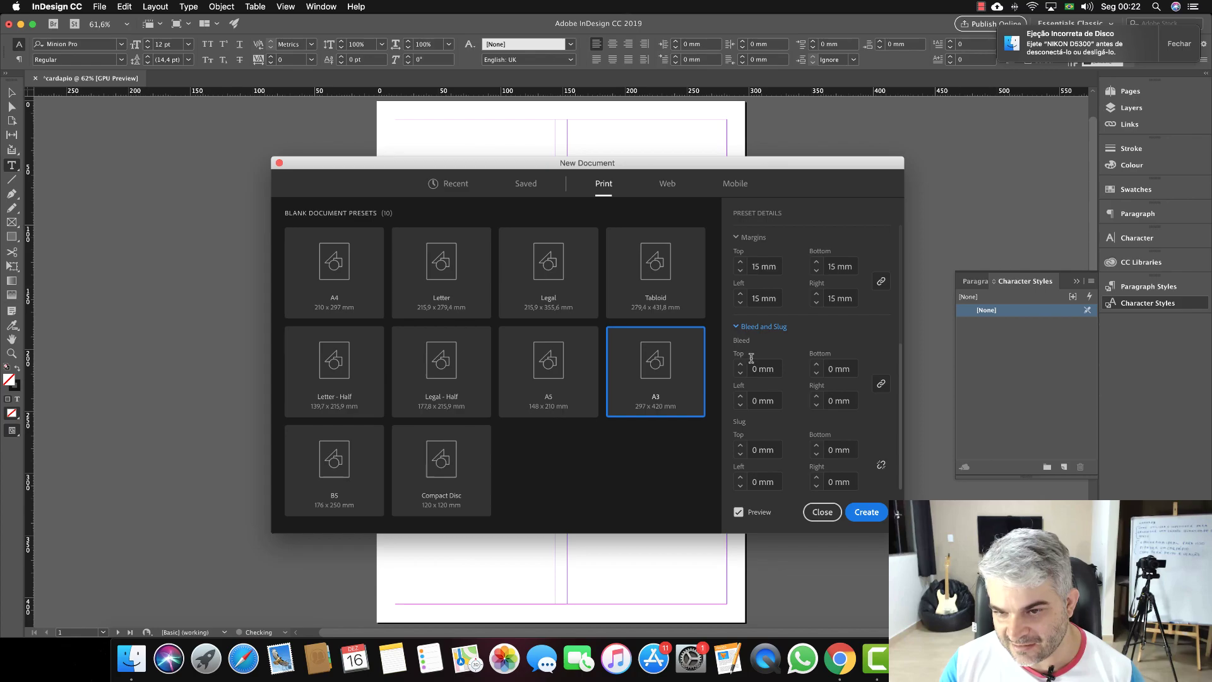
left_click(774, 369)
key("Up")
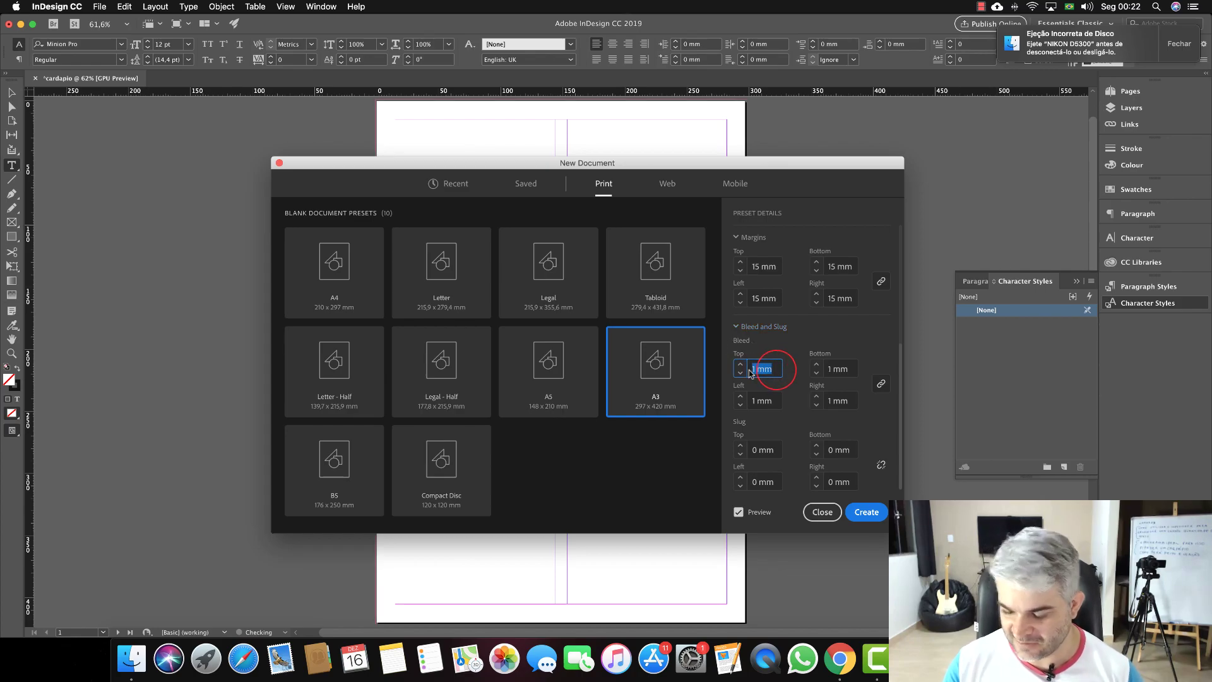
type("5")
key("BackSpace")
type("0")
key("Return")
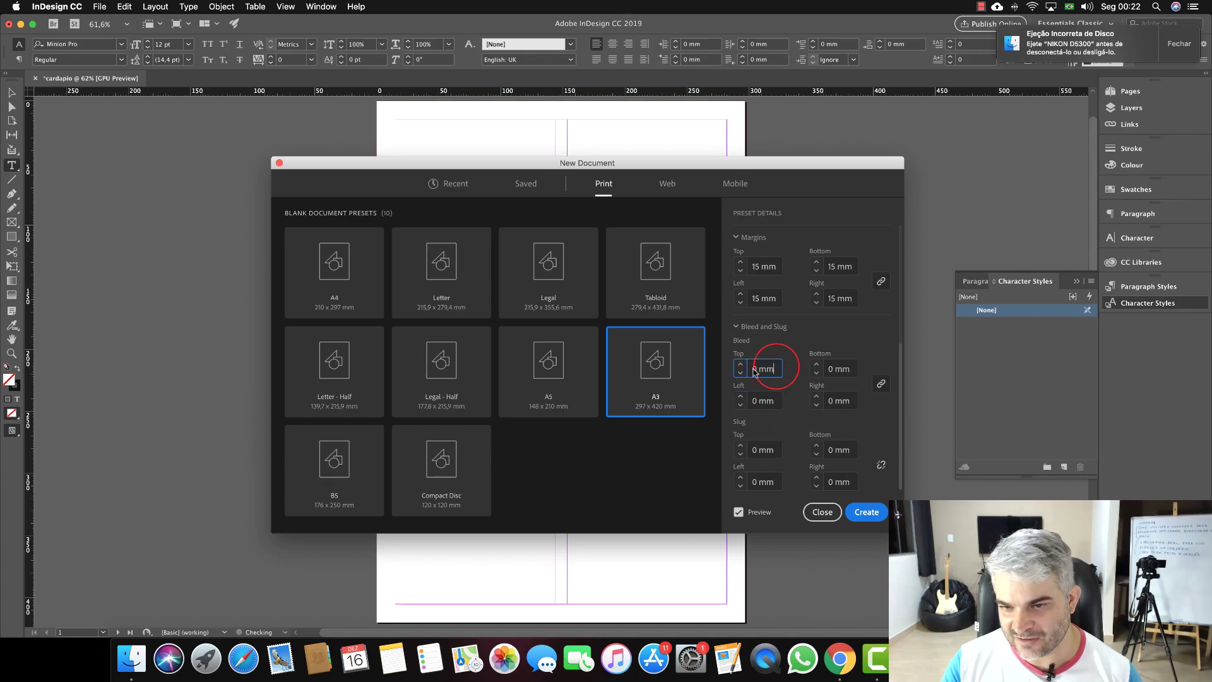
triple_click(740, 365)
left_click(740, 365)
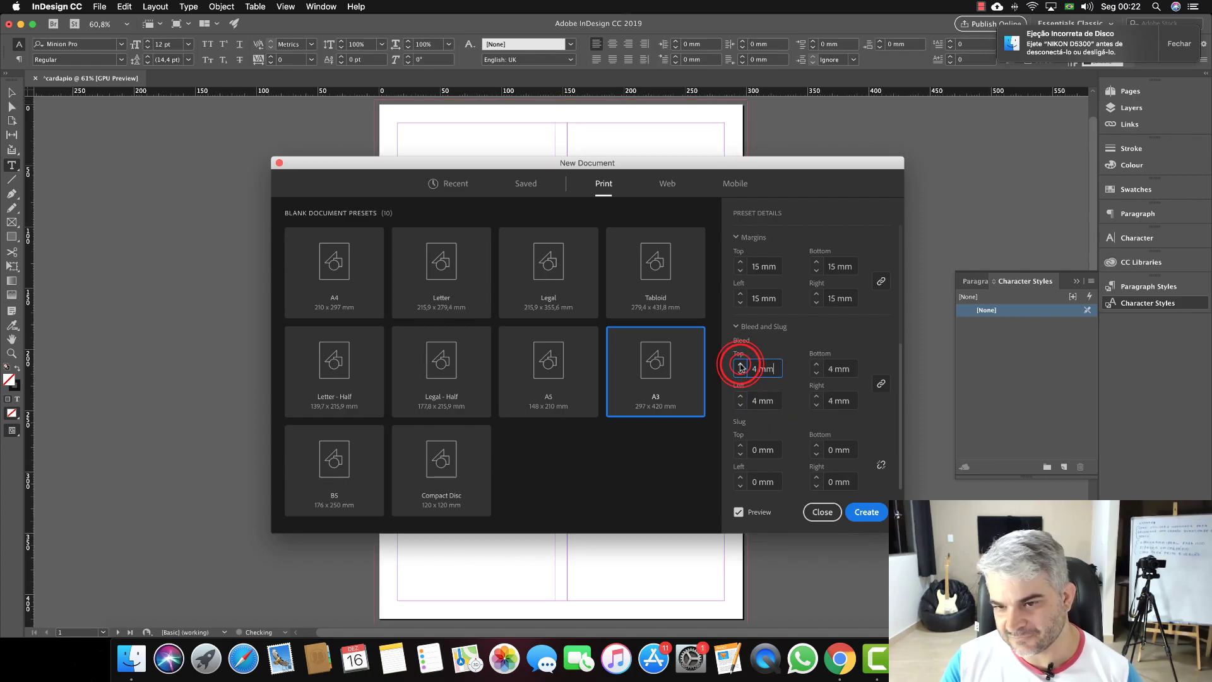
left_click(741, 364)
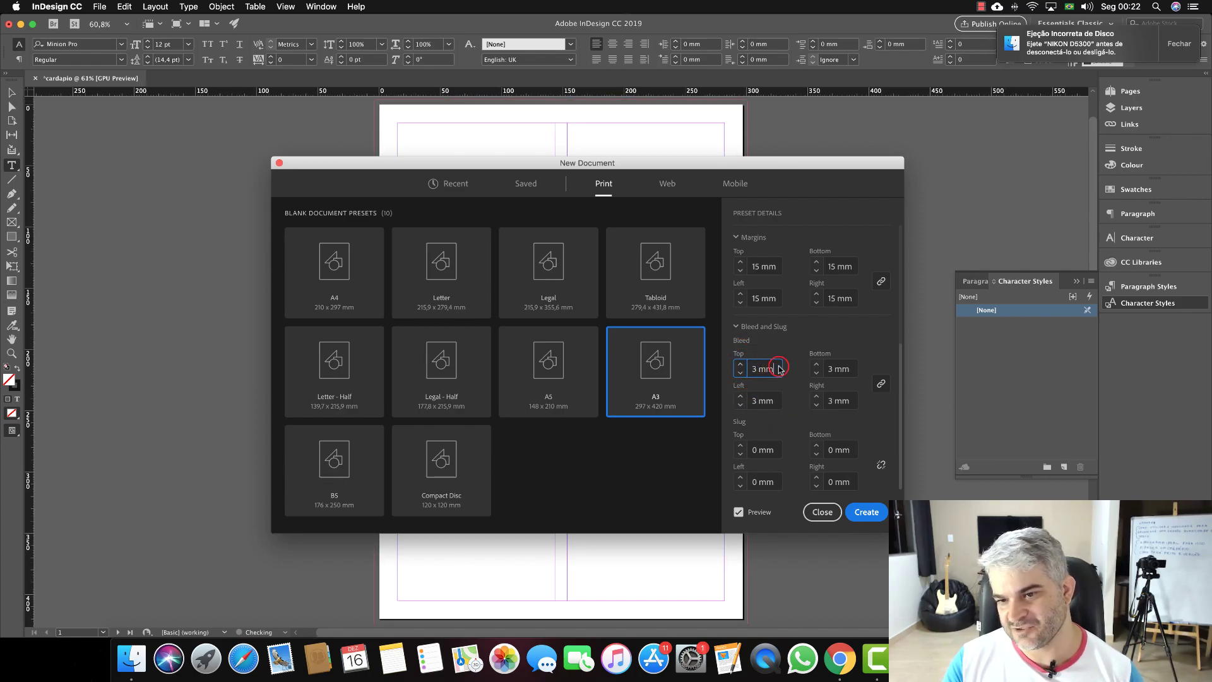
left_click(740, 373)
left_click(740, 365)
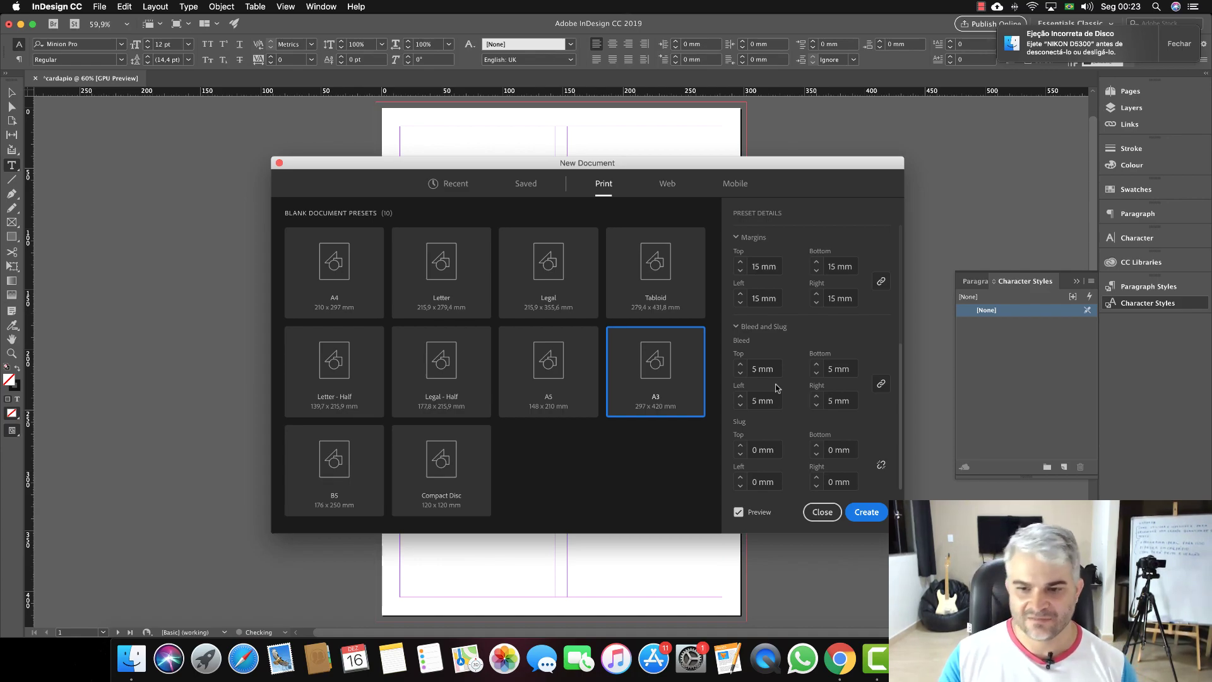
left_click(777, 387)
left_click(780, 366)
left_click(787, 385)
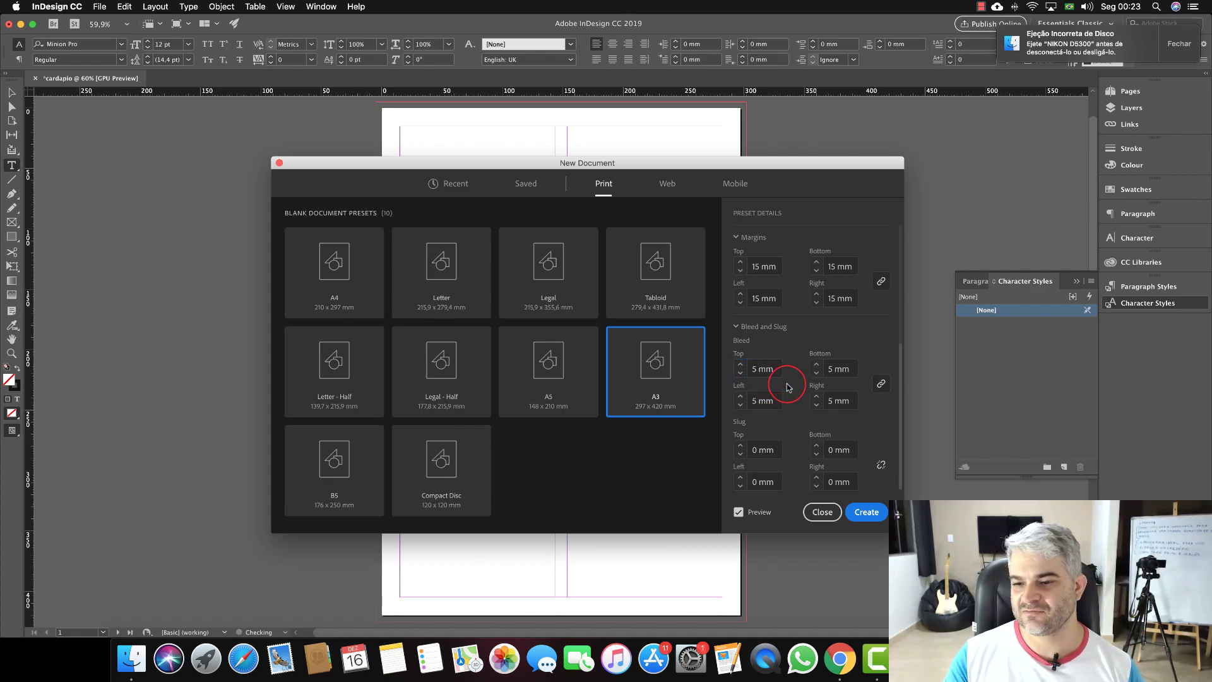
Create the document with the chosen settings and look over both of its pages.
left_click(737, 512)
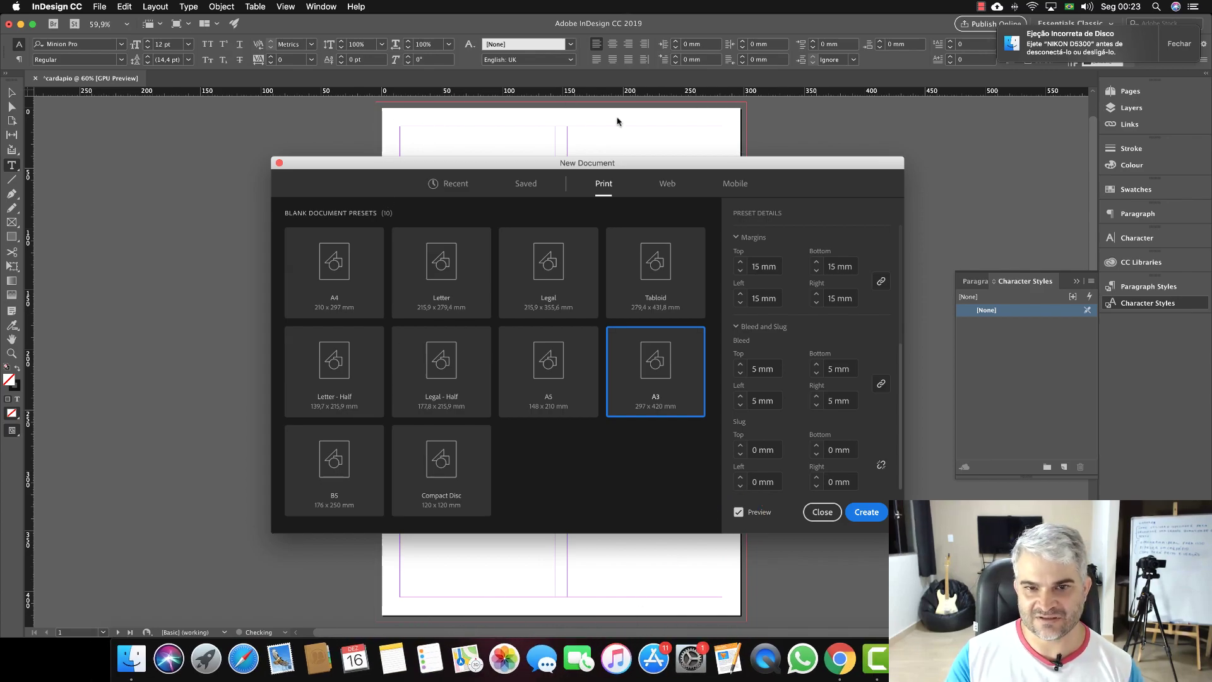
left_click(868, 515)
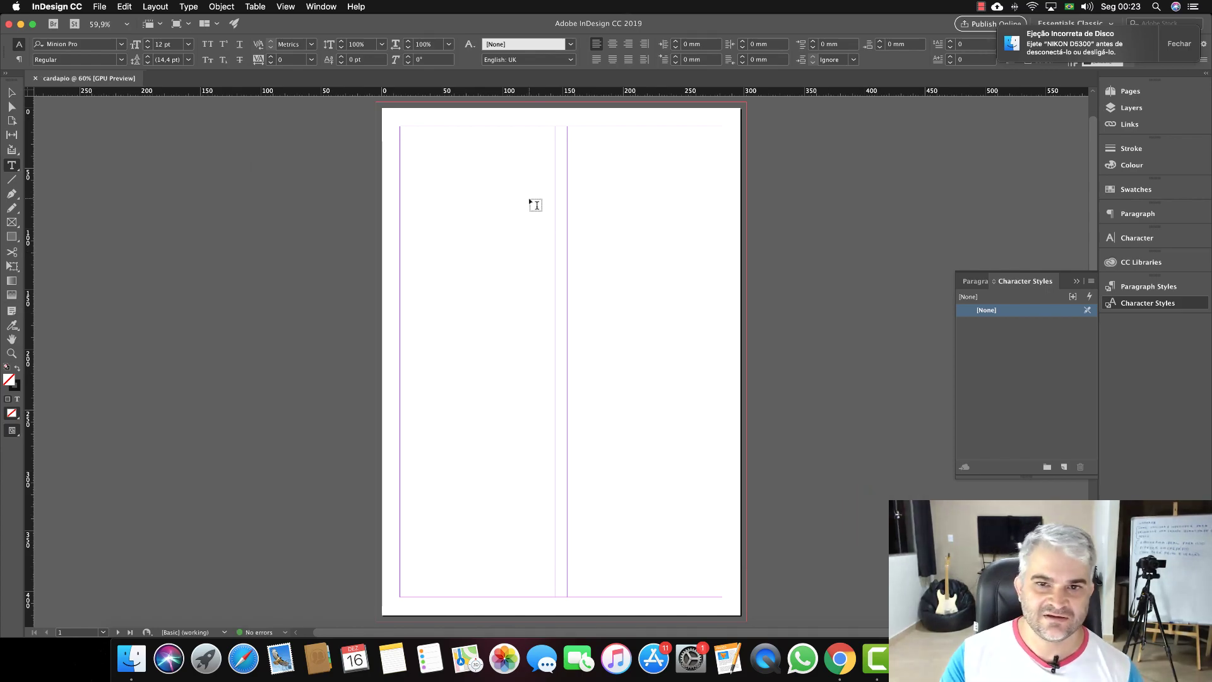
scroll(503, 316, "down", 15)
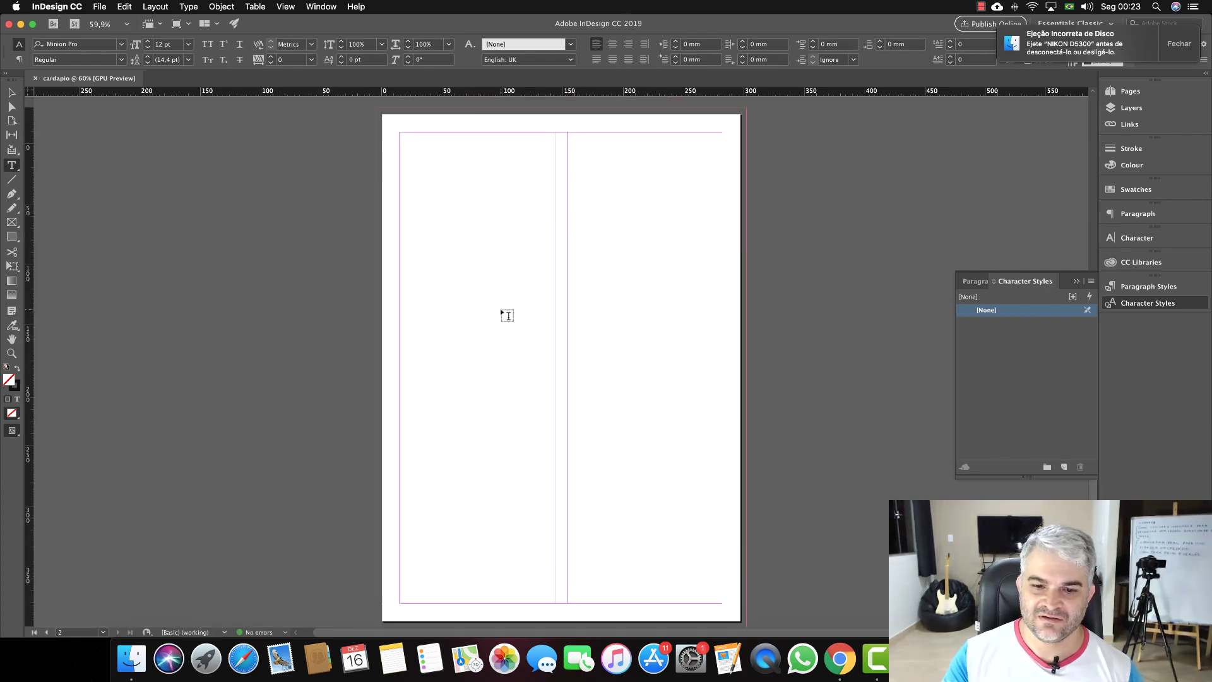
scroll(503, 317, "up", 15)
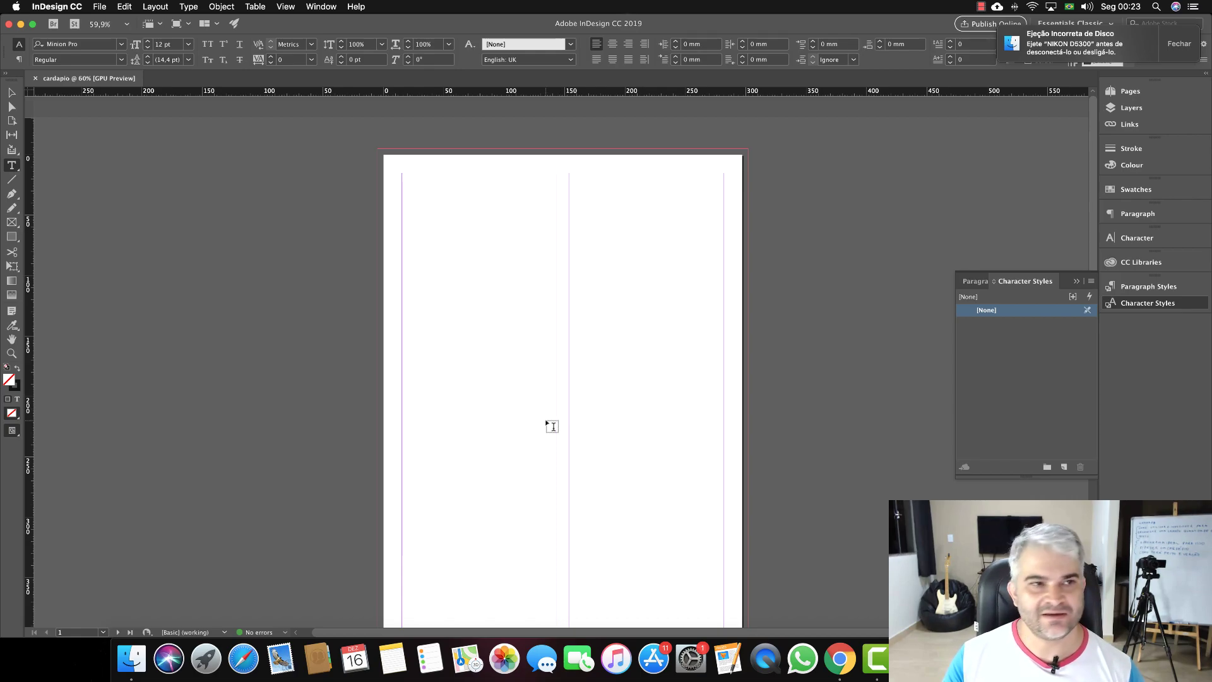
scroll(479, 223, "down", 2)
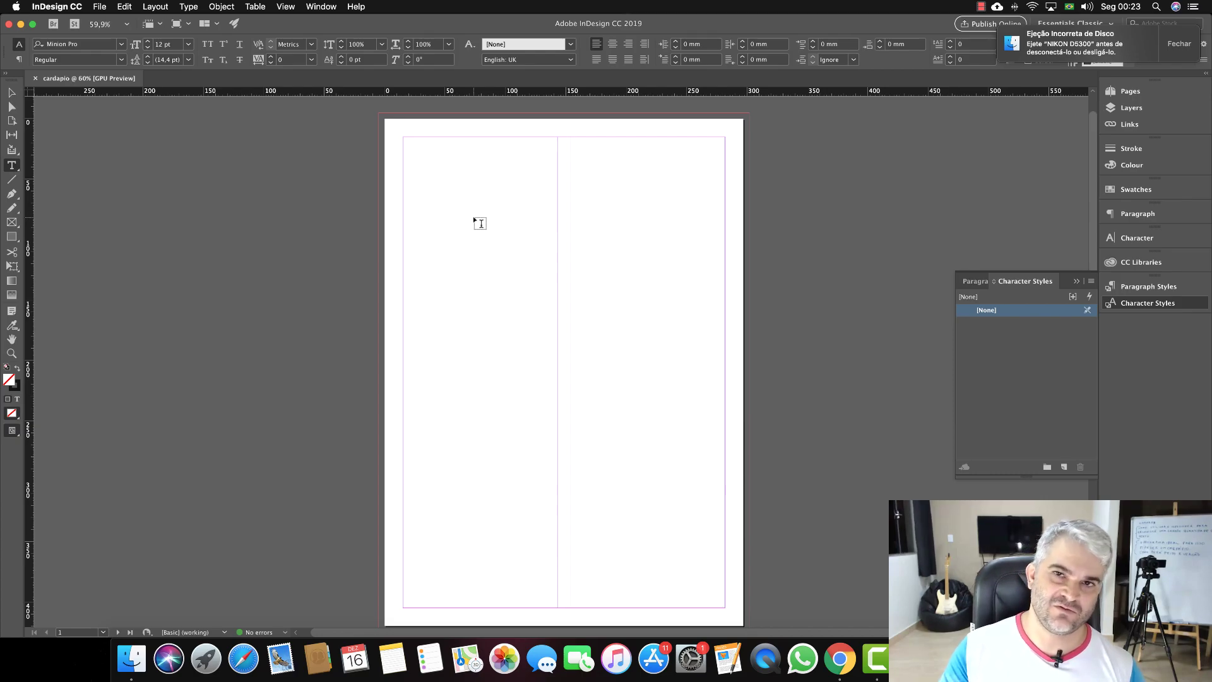
Load the Word file Binho Lanches Cardápio.docx for placing and dismiss the missing fonts notice without replacing any fonts.
left_click(99, 7)
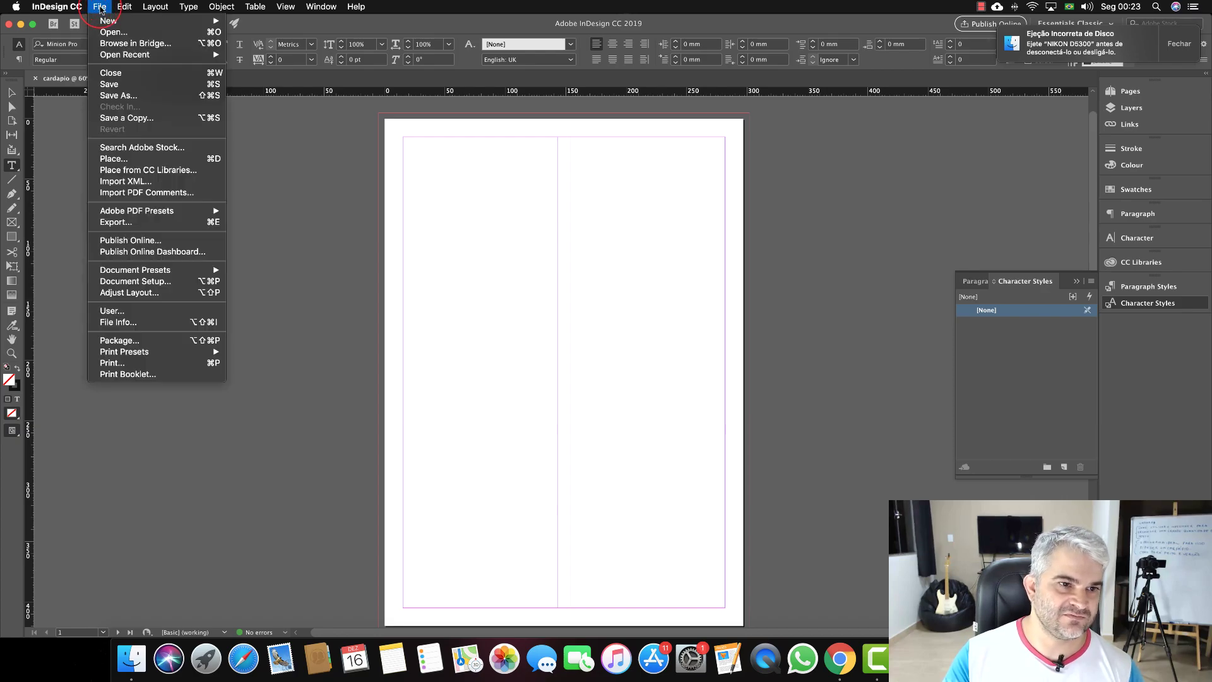
left_click(116, 160)
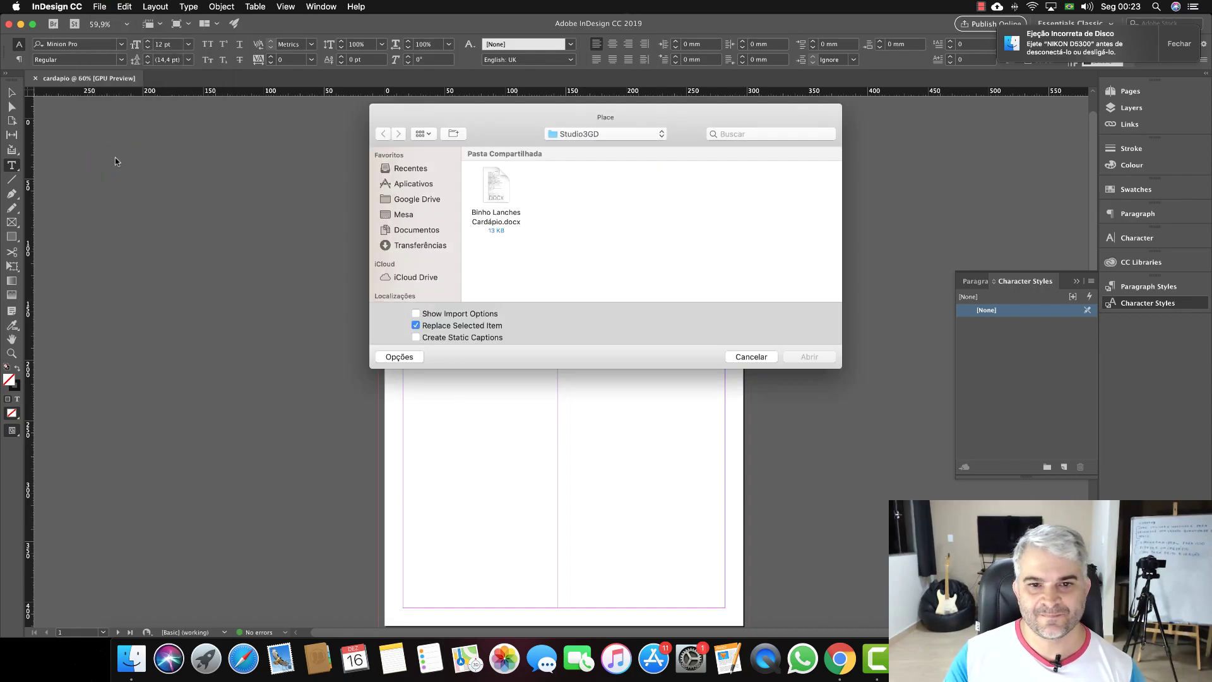
left_click(593, 188)
left_click(493, 182)
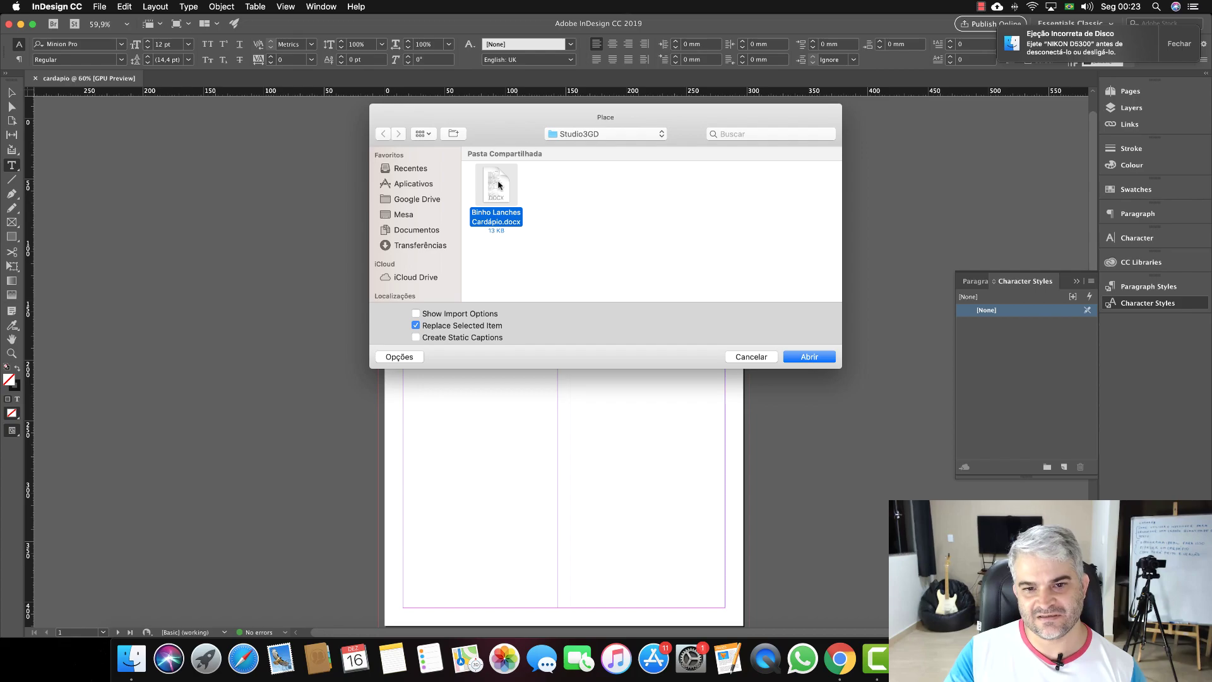
left_click(817, 359)
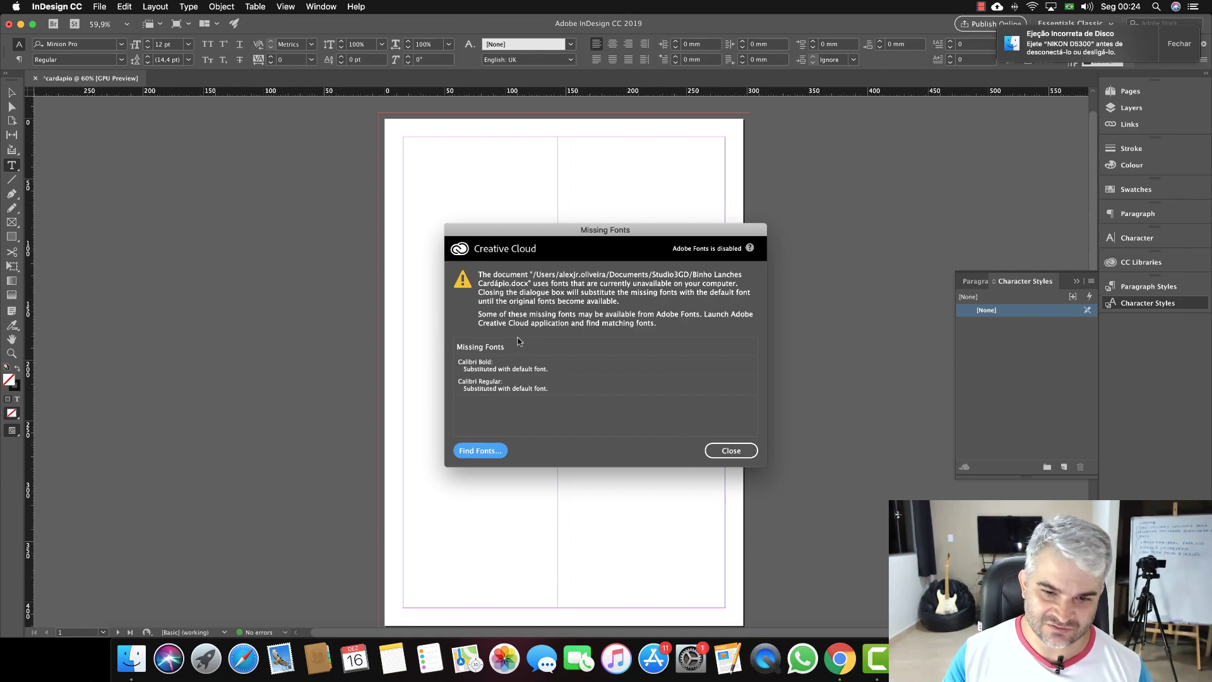
left_click(731, 451)
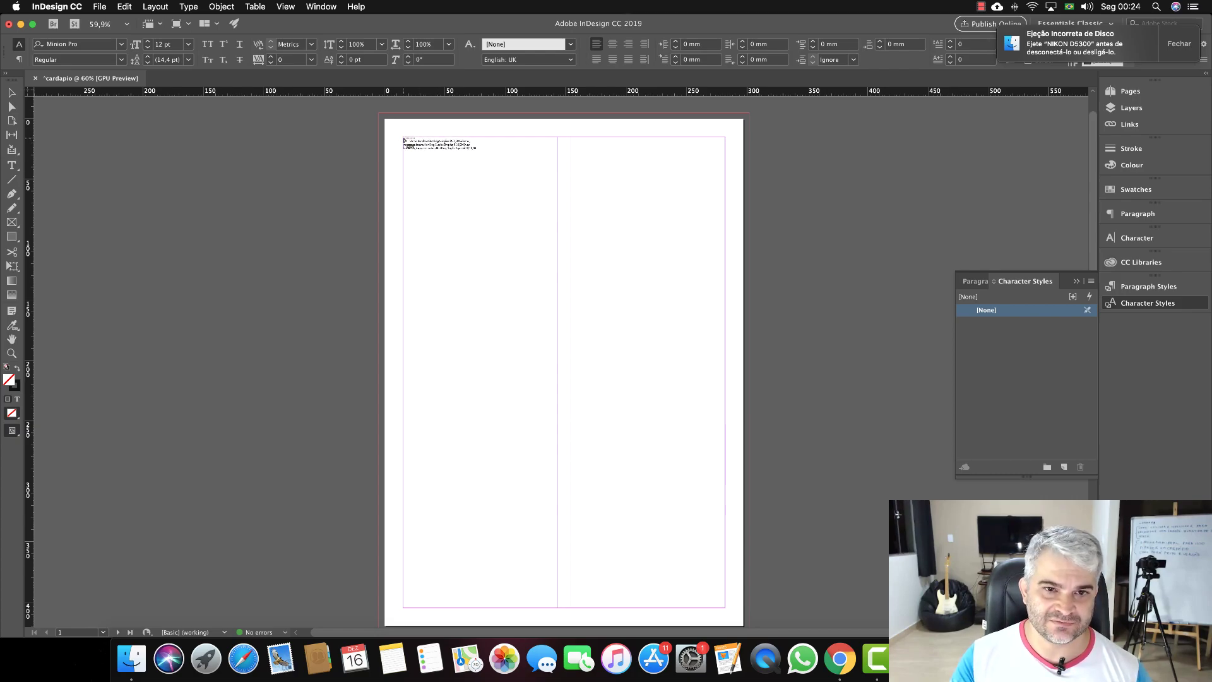
Place the loaded menu text at the start of the first column on page 1, within the margins.
left_click(404, 140)
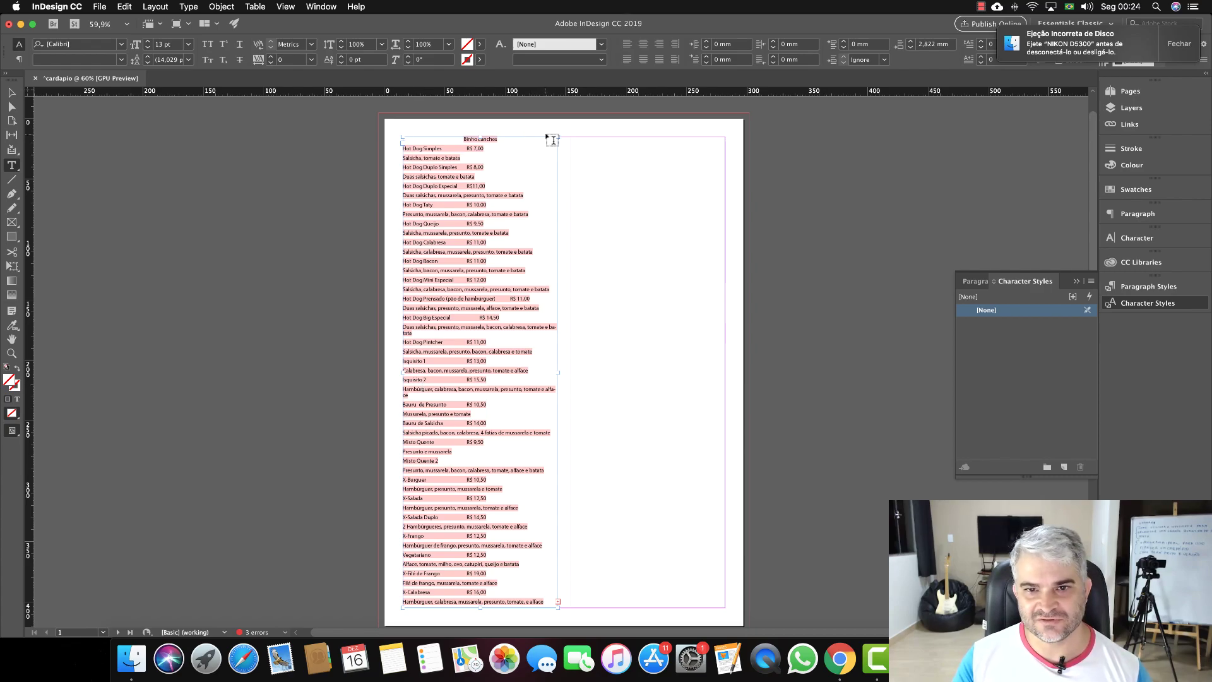
scroll(547, 559, "down", 5)
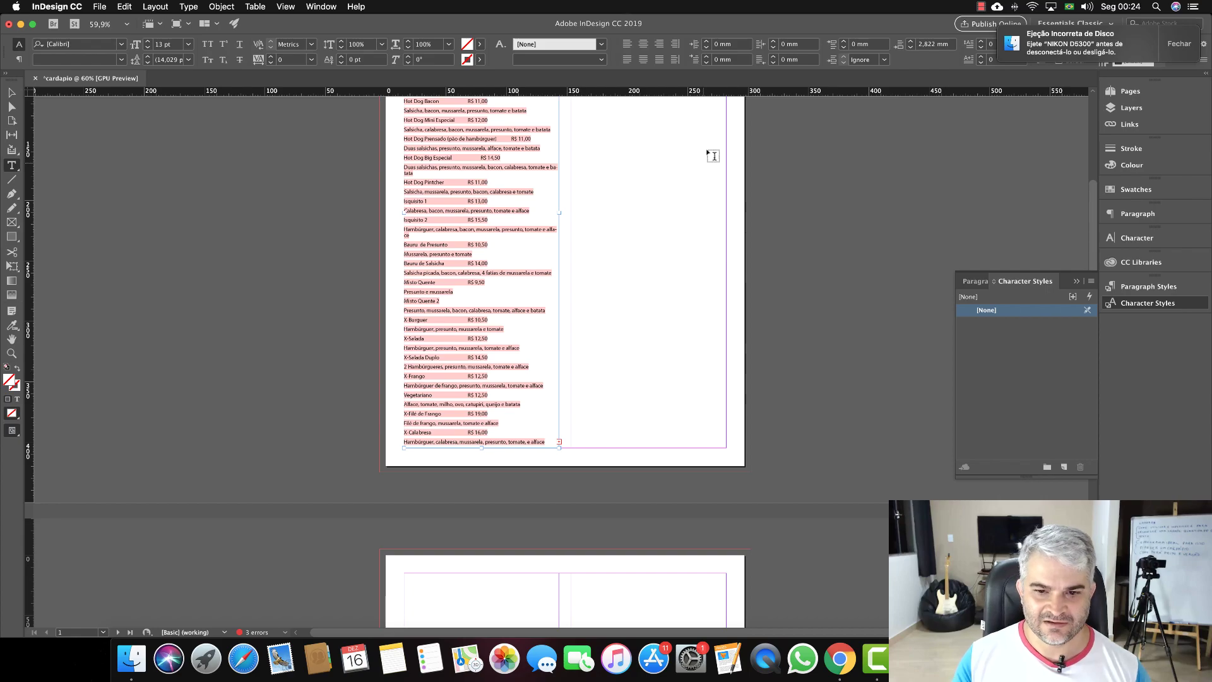
scroll(663, 276, "down", 1)
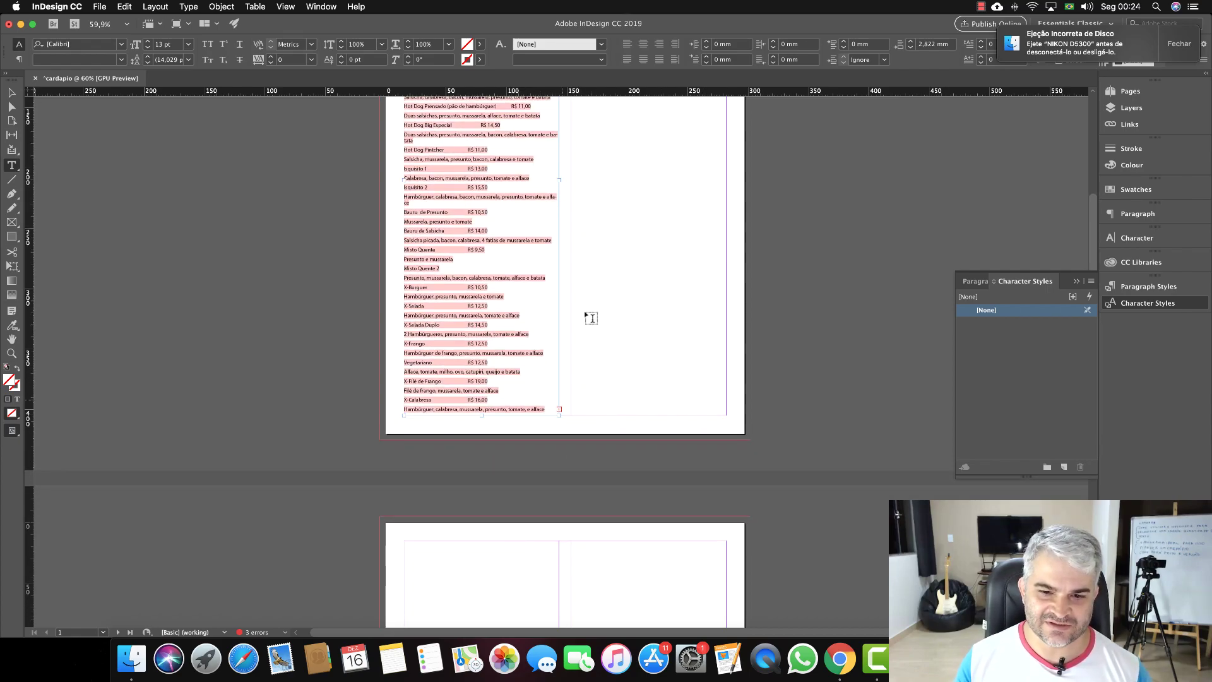
Try to pick up the overset text from the end of the first column's text frame.
left_click(560, 409)
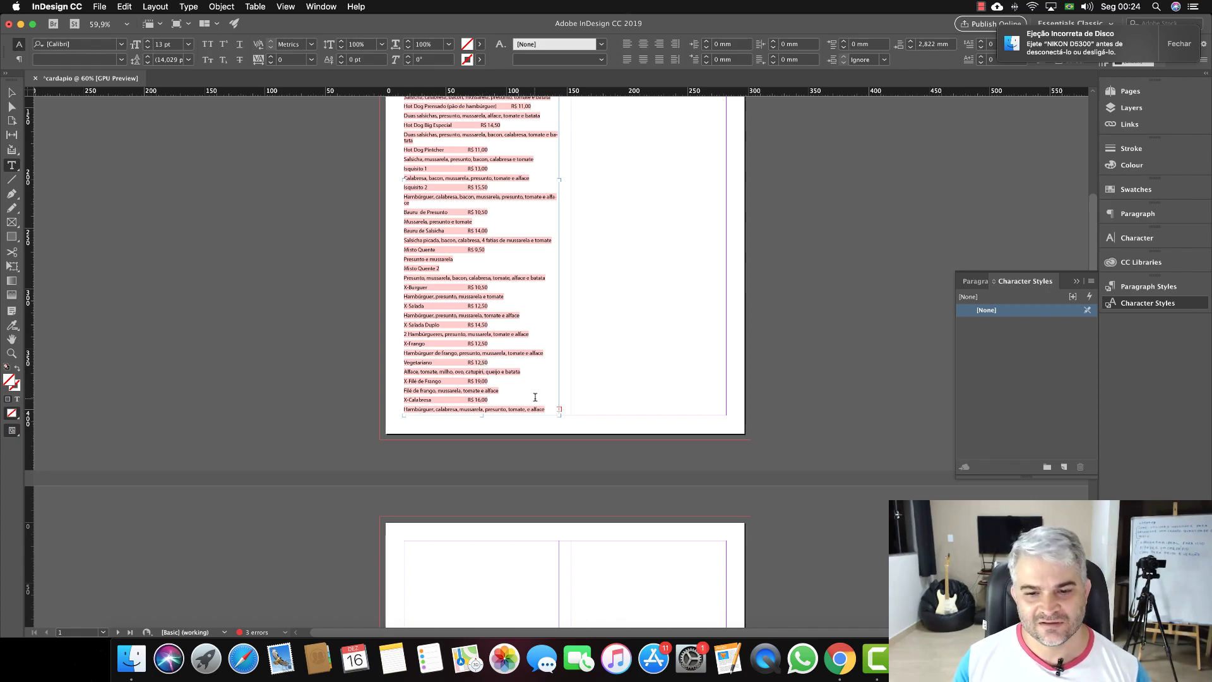
scroll(534, 396, "up", 6)
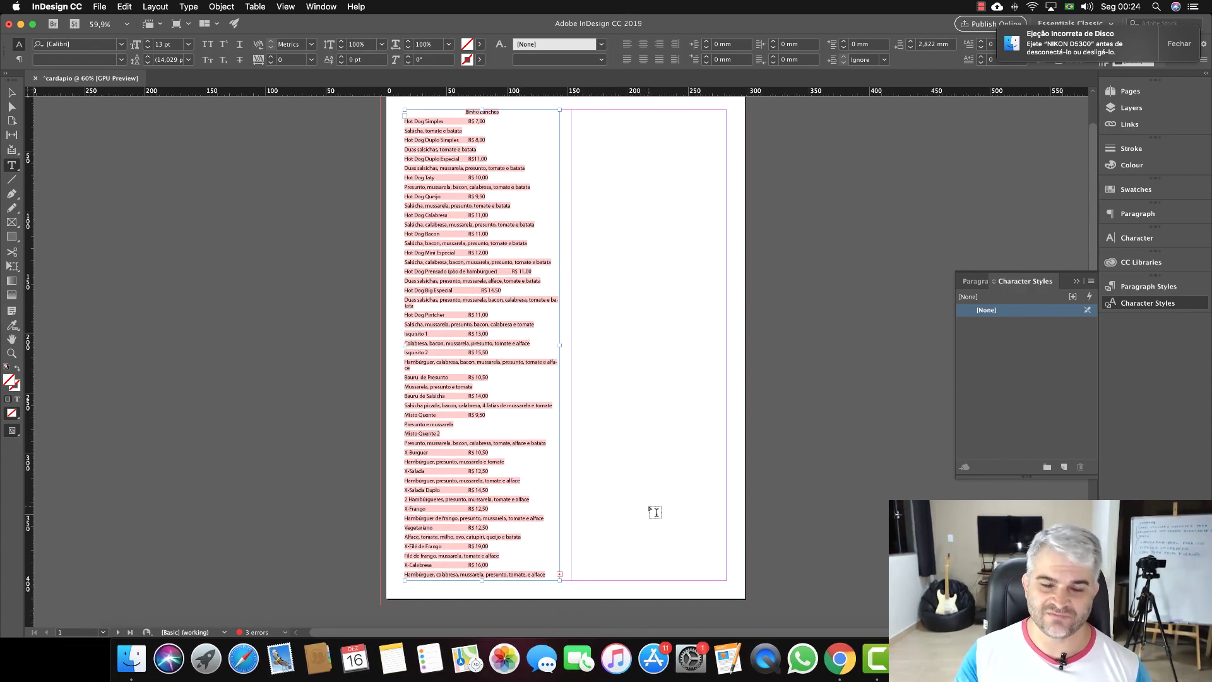
left_click(559, 575)
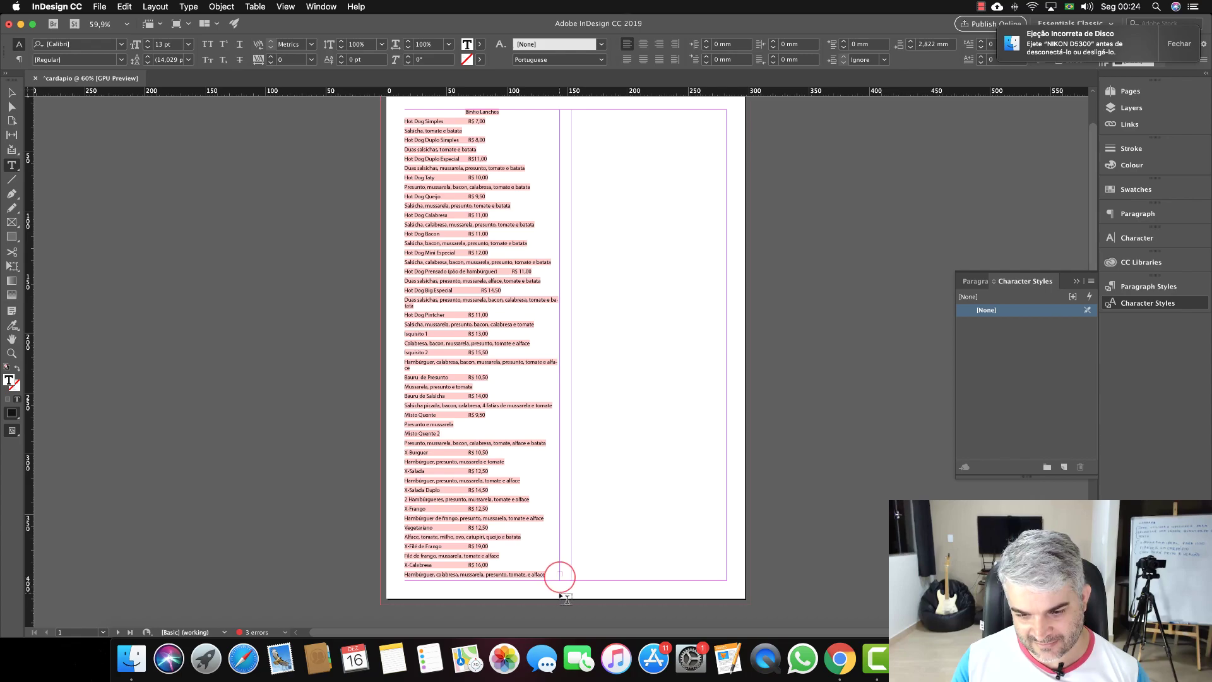
Load the overset text from the first column's frame with the Selection tool and flow it into the second column of page 1.
left_click(12, 93)
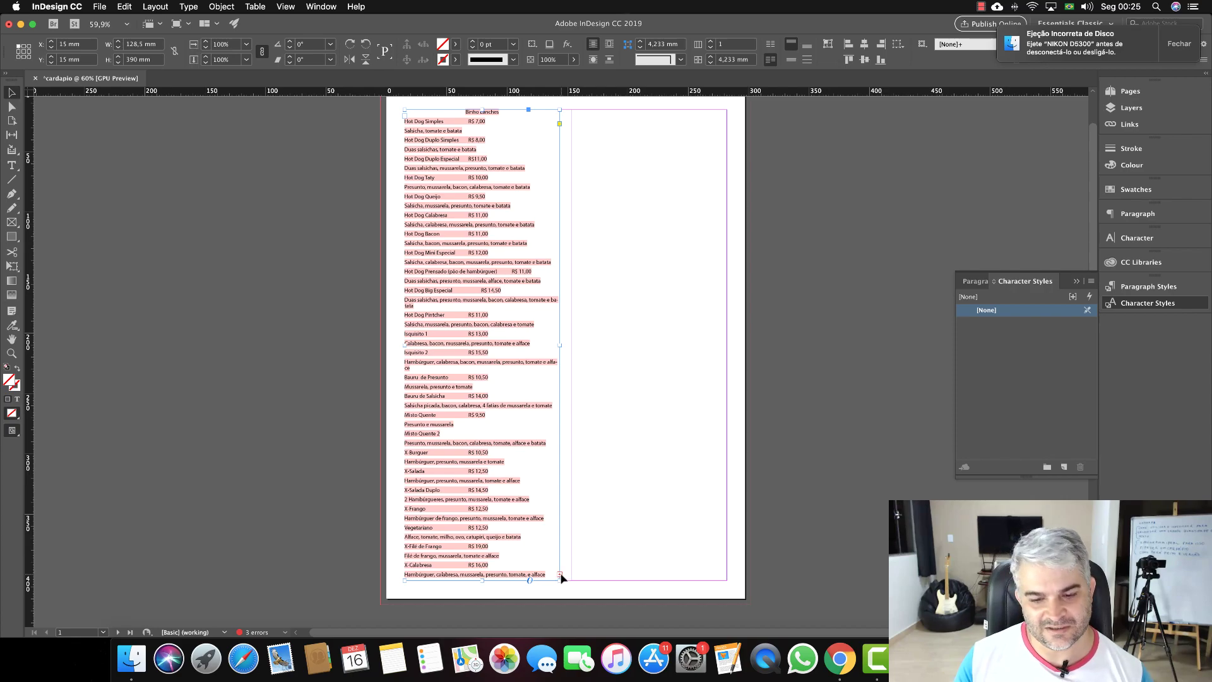
scroll(566, 578, "down", 3)
scroll(543, 401, "up", 5)
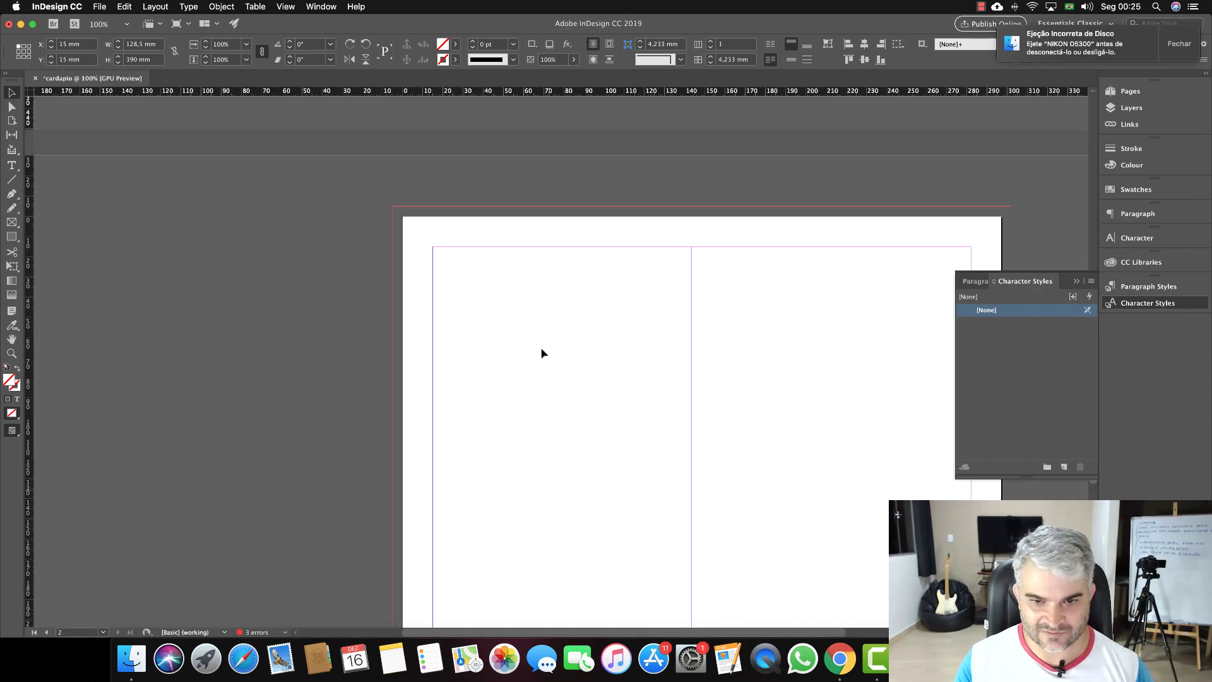
scroll(895, 270, "up", 2)
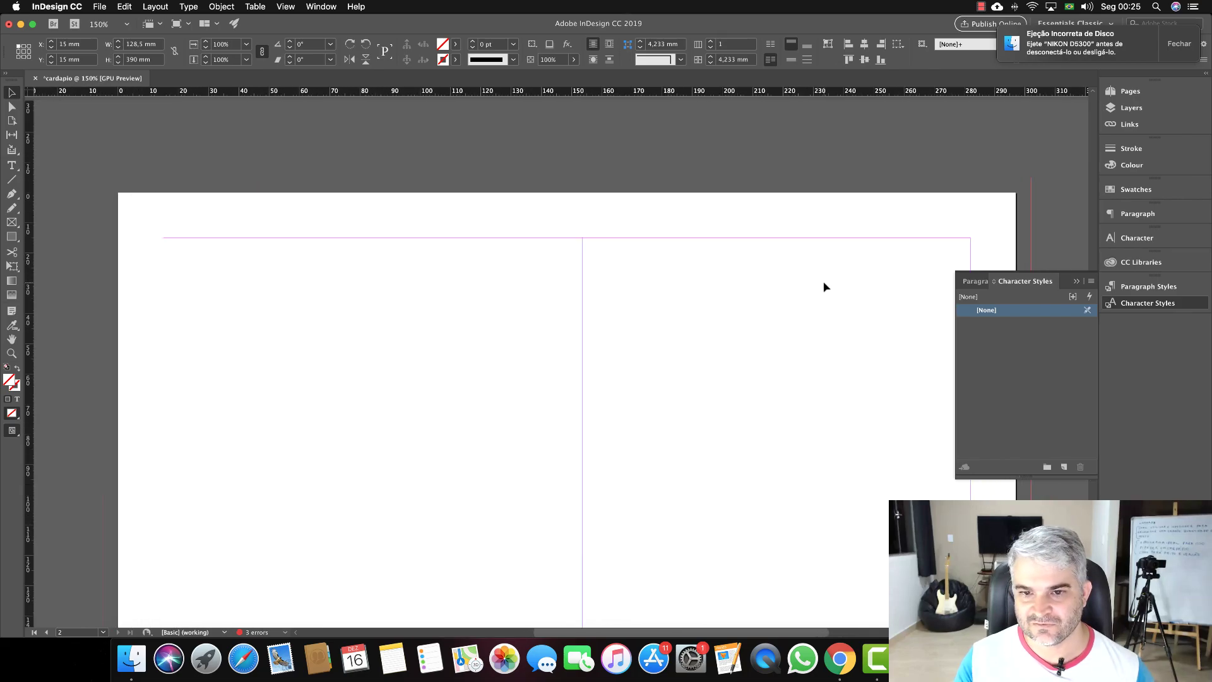
scroll(725, 361, "up", 2)
scroll(724, 361, "up", 15)
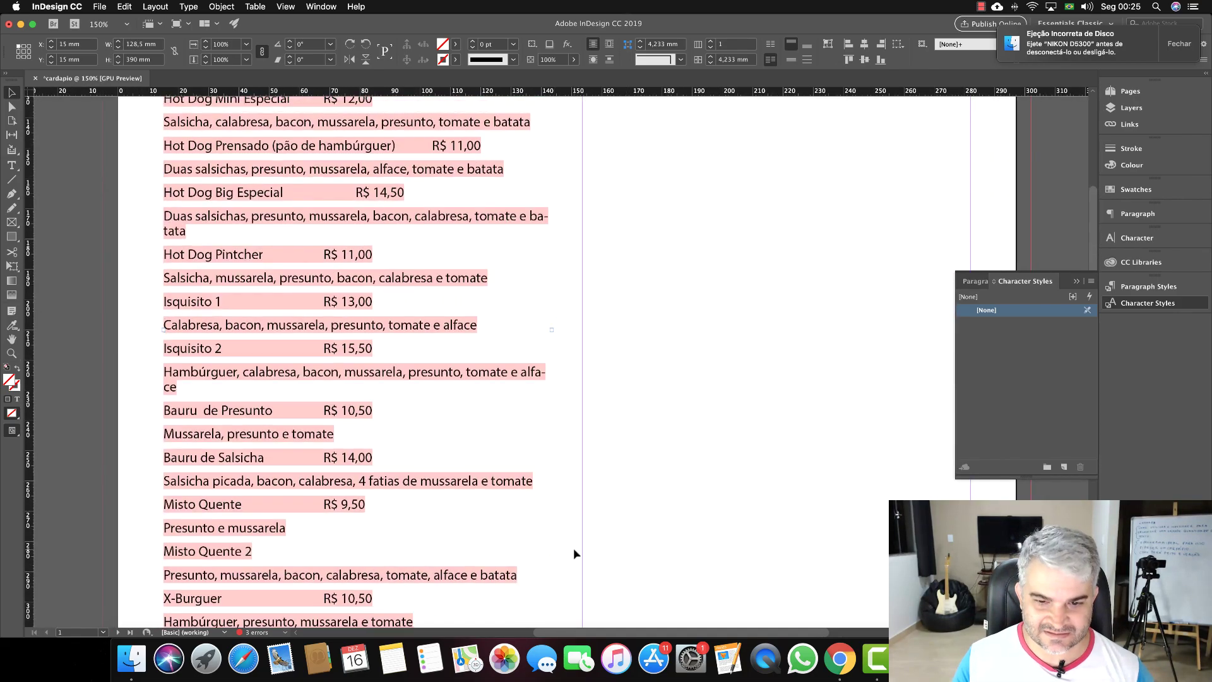
scroll(555, 541, "down", 4)
scroll(555, 541, "down", 5)
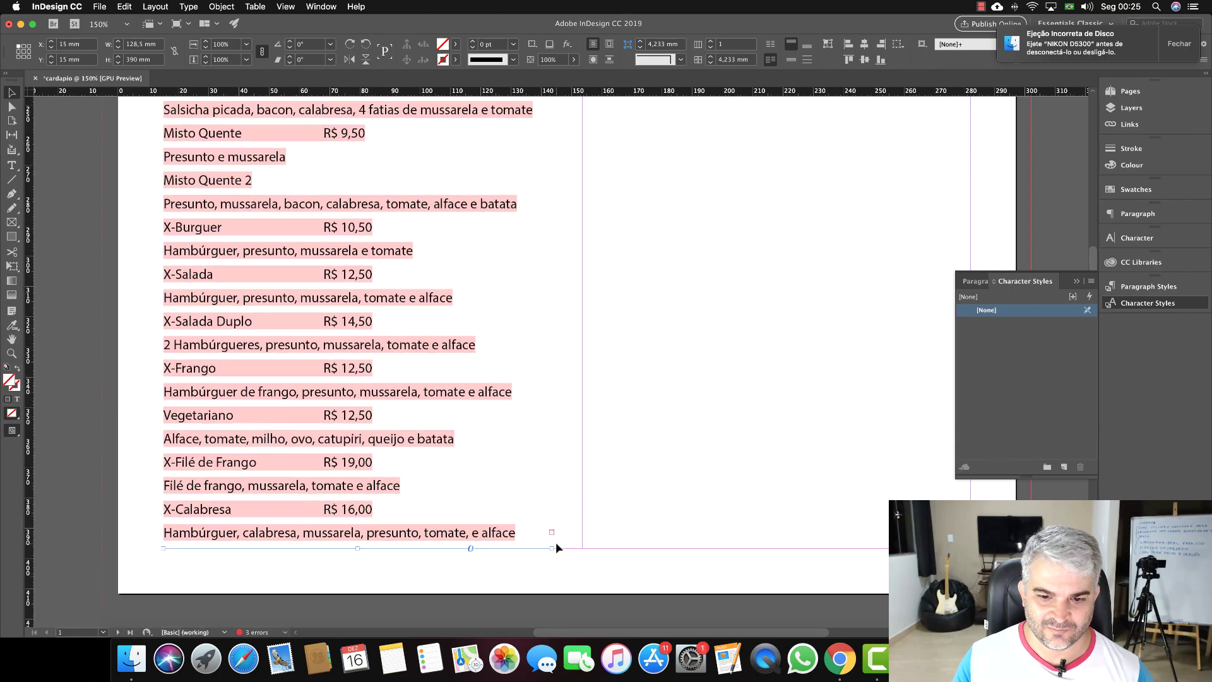
left_click(550, 474)
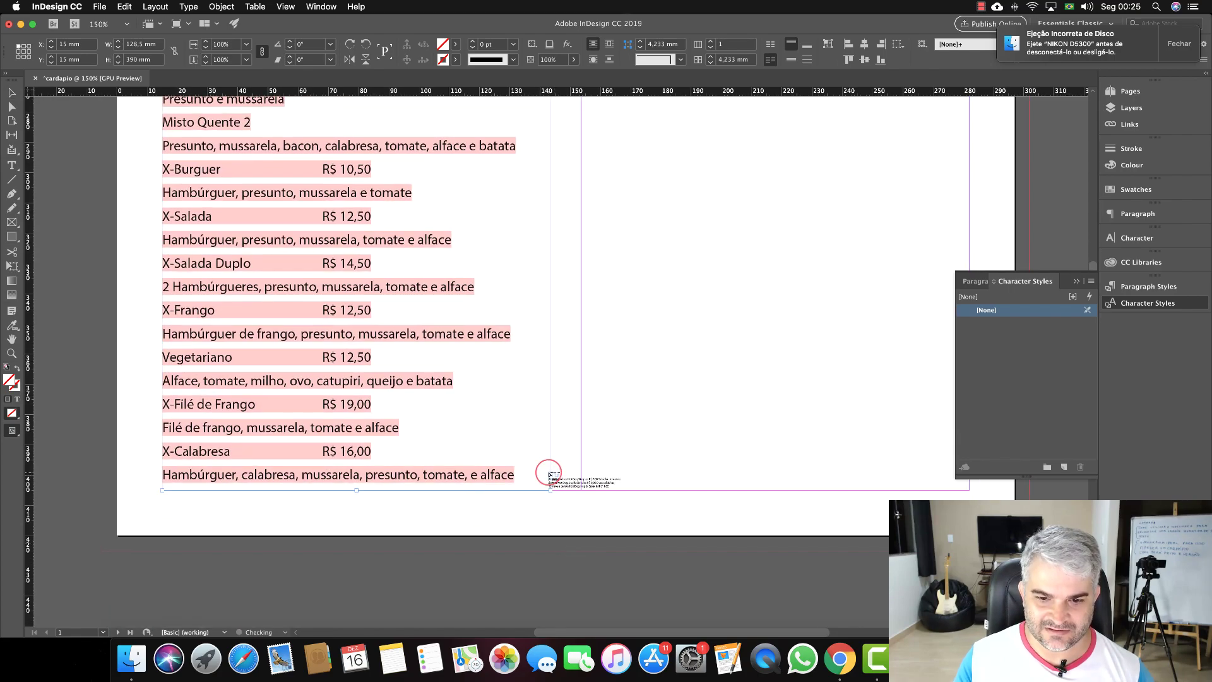
scroll(630, 361, "up", 20)
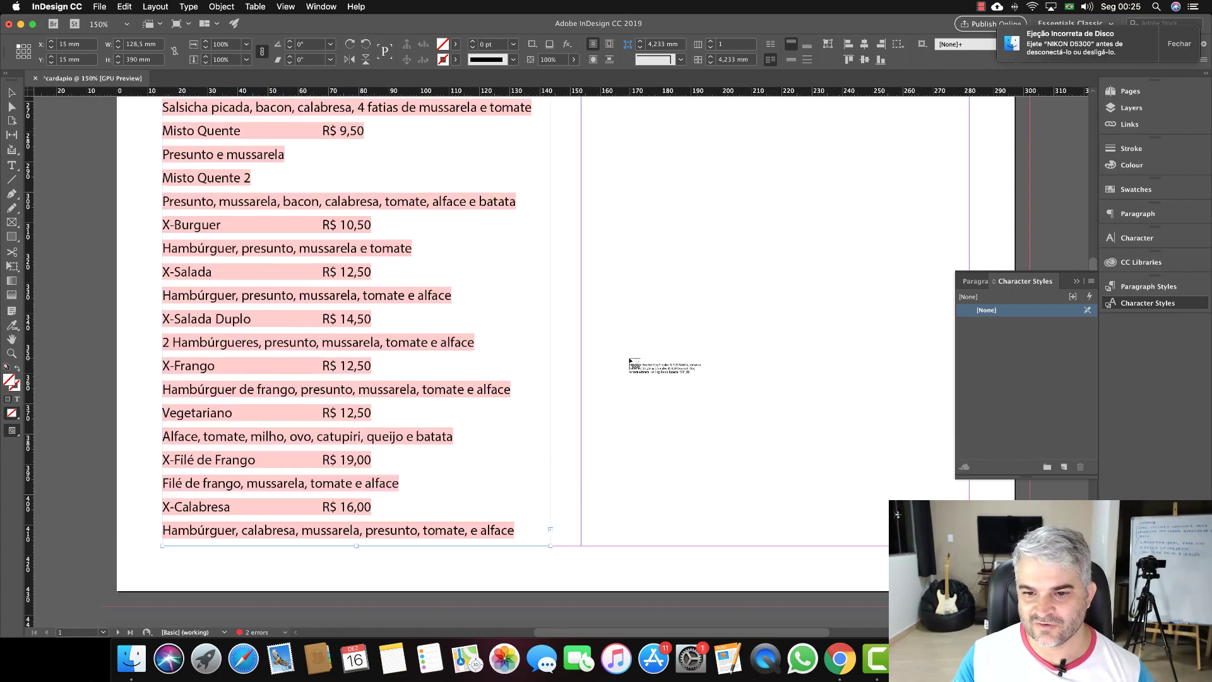
scroll(630, 361, "up", 2)
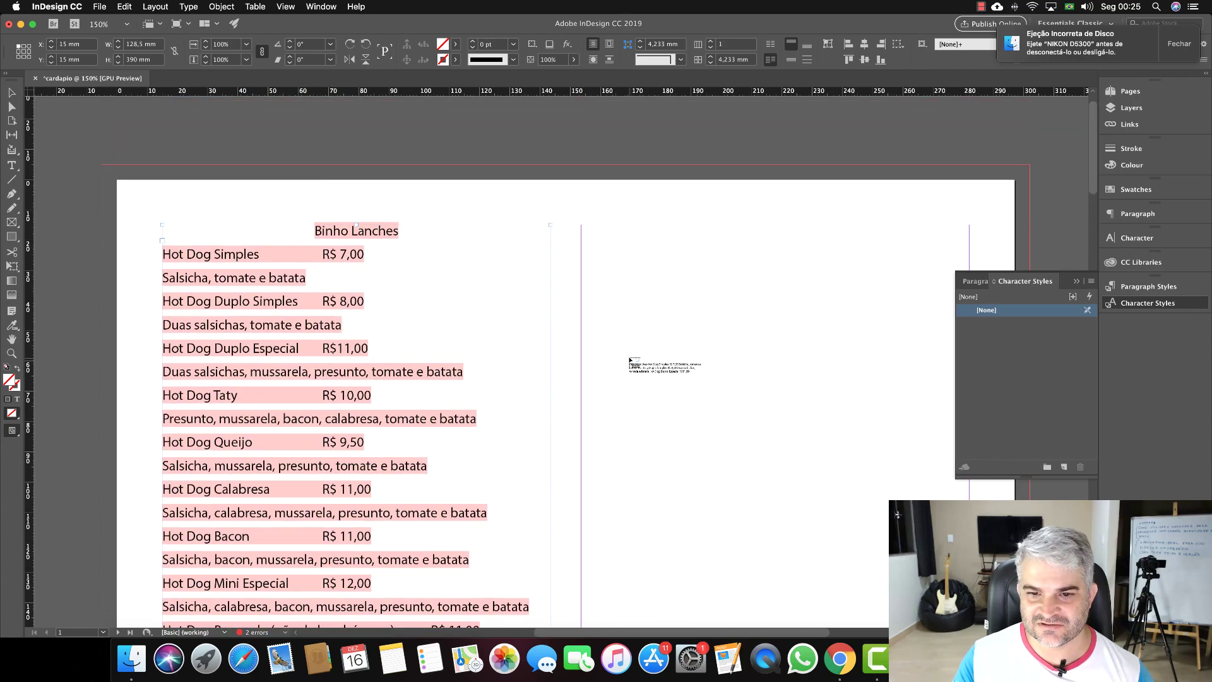
left_click(581, 227)
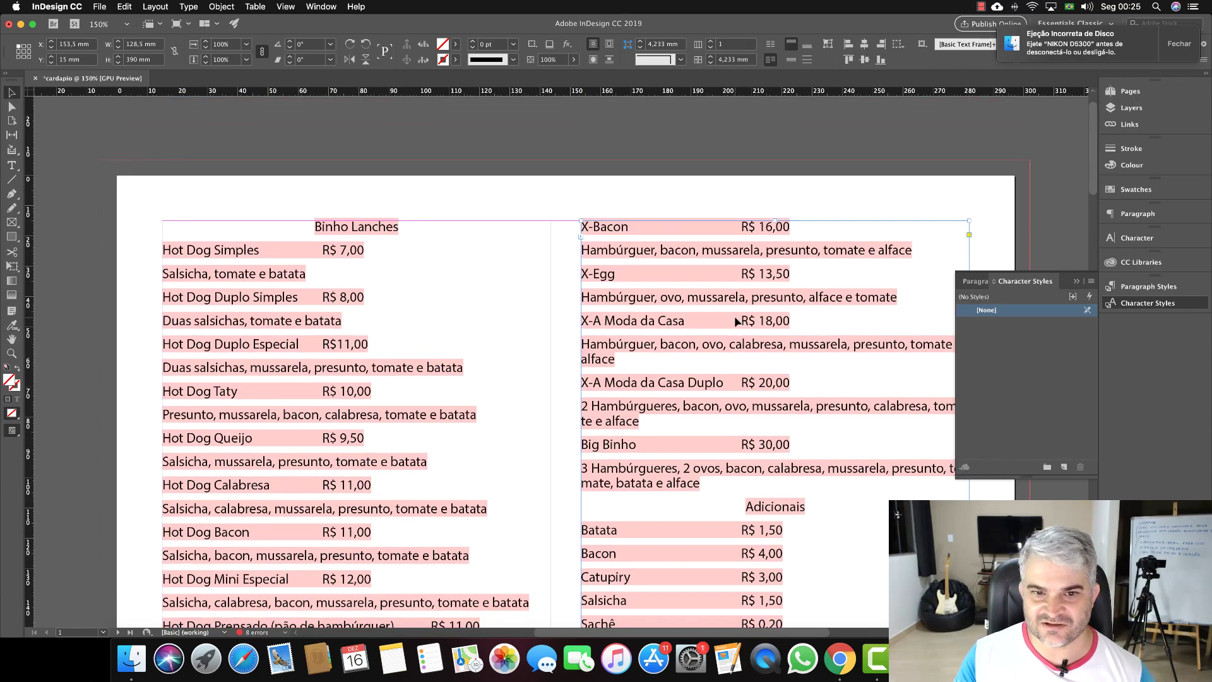
Extend the text thread from page 1's second column with a linked frame in the first column of page 2.
scroll(733, 316, "down", 15)
scroll(733, 321, "down", 2)
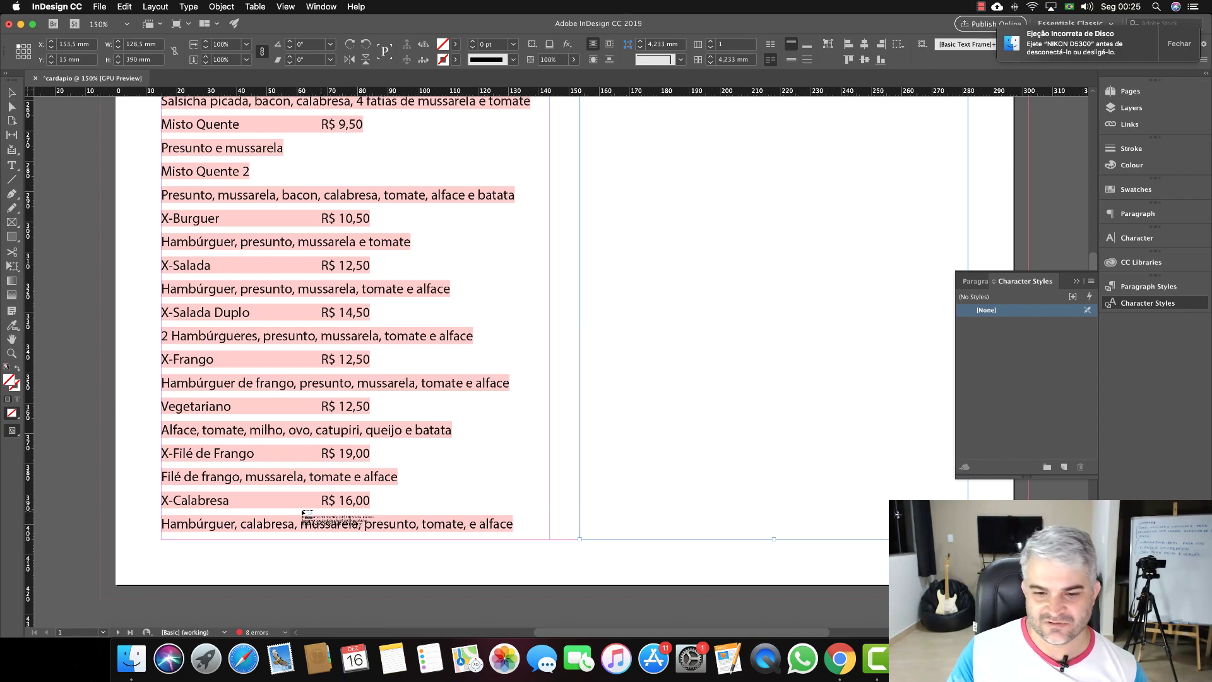
scroll(353, 508, "down", 13)
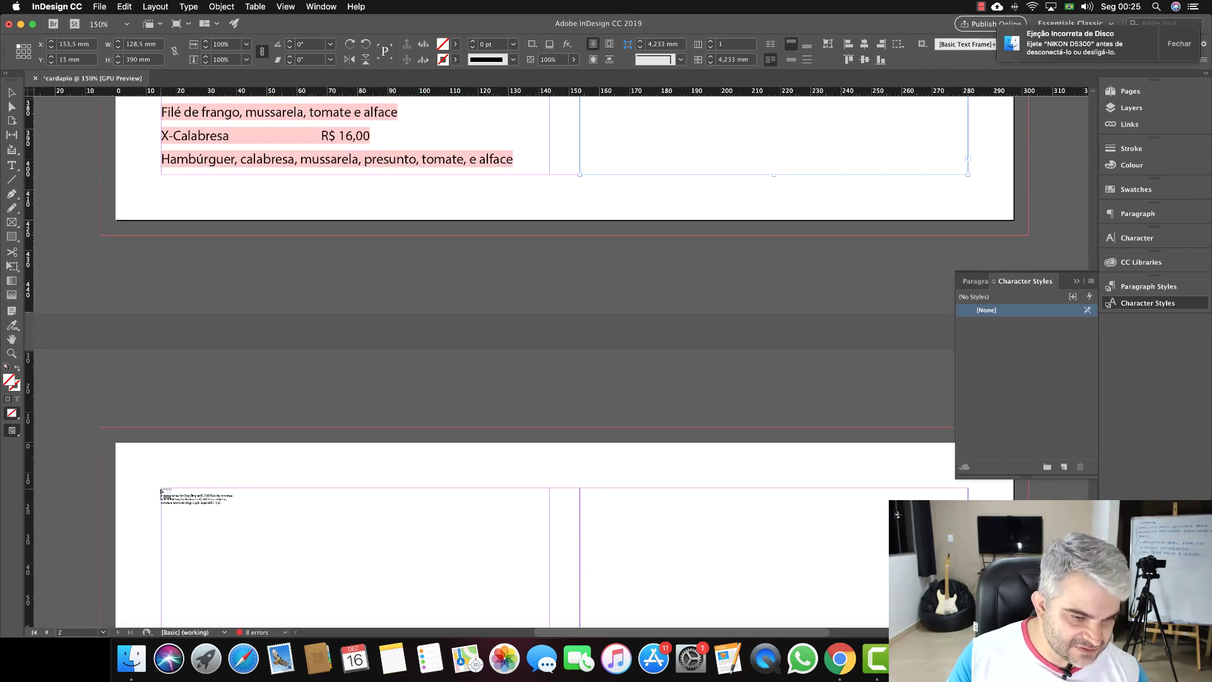
left_click(162, 489)
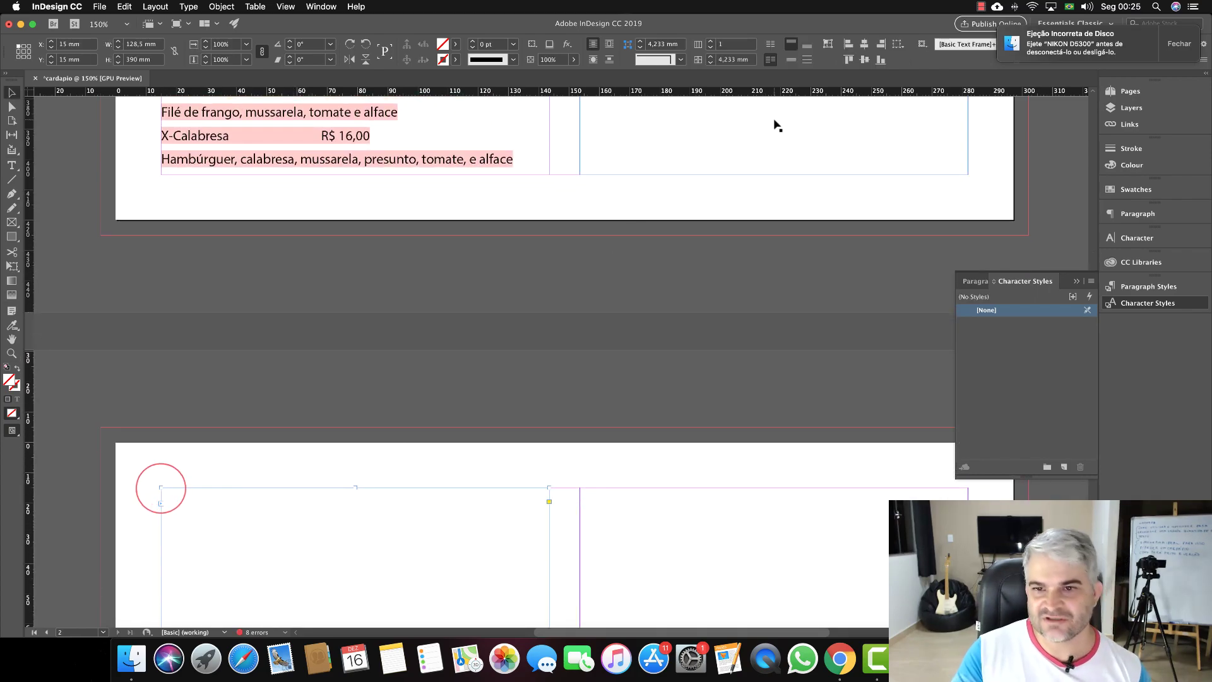
Continue the text thread from page 2's first column with a linked frame in its second column.
scroll(609, 279, "up", 5)
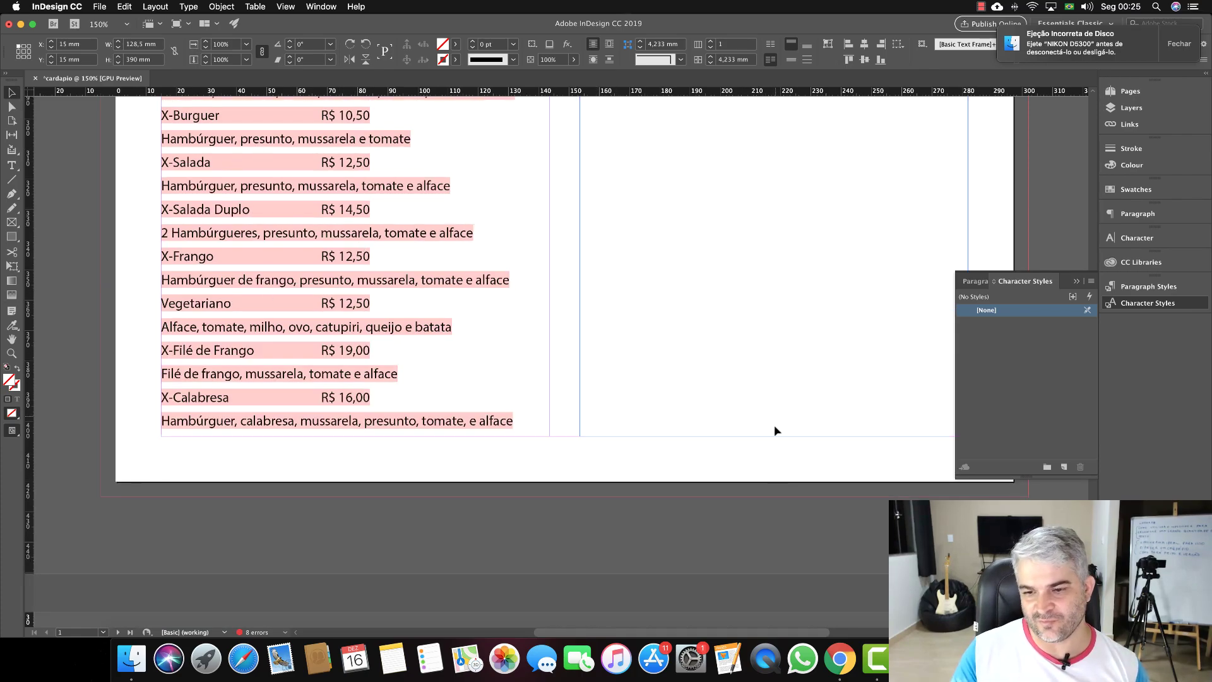
scroll(673, 475, "down", 5)
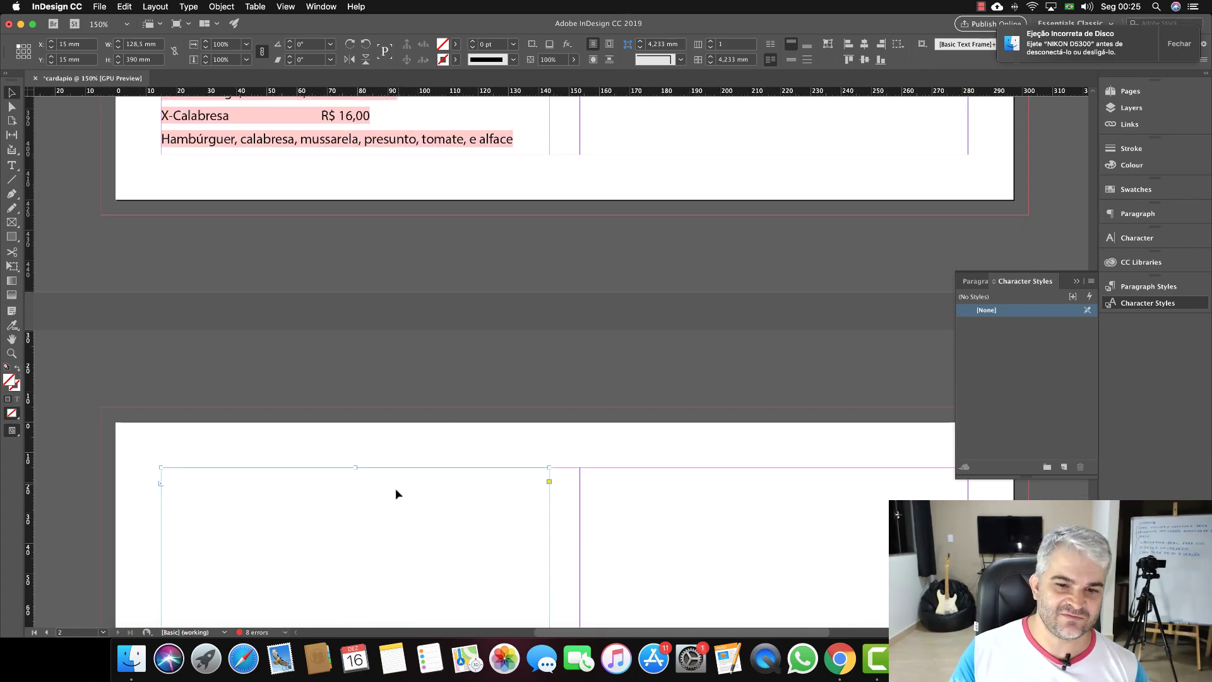
scroll(570, 505, "down", 5)
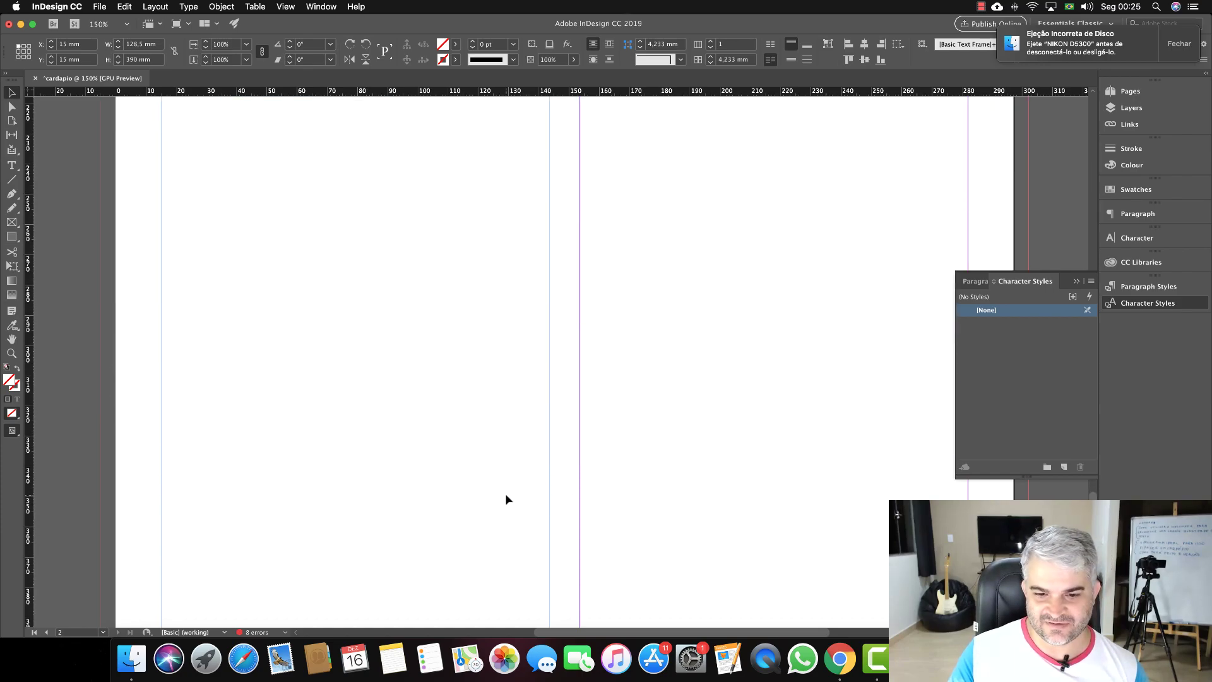
left_click(548, 470)
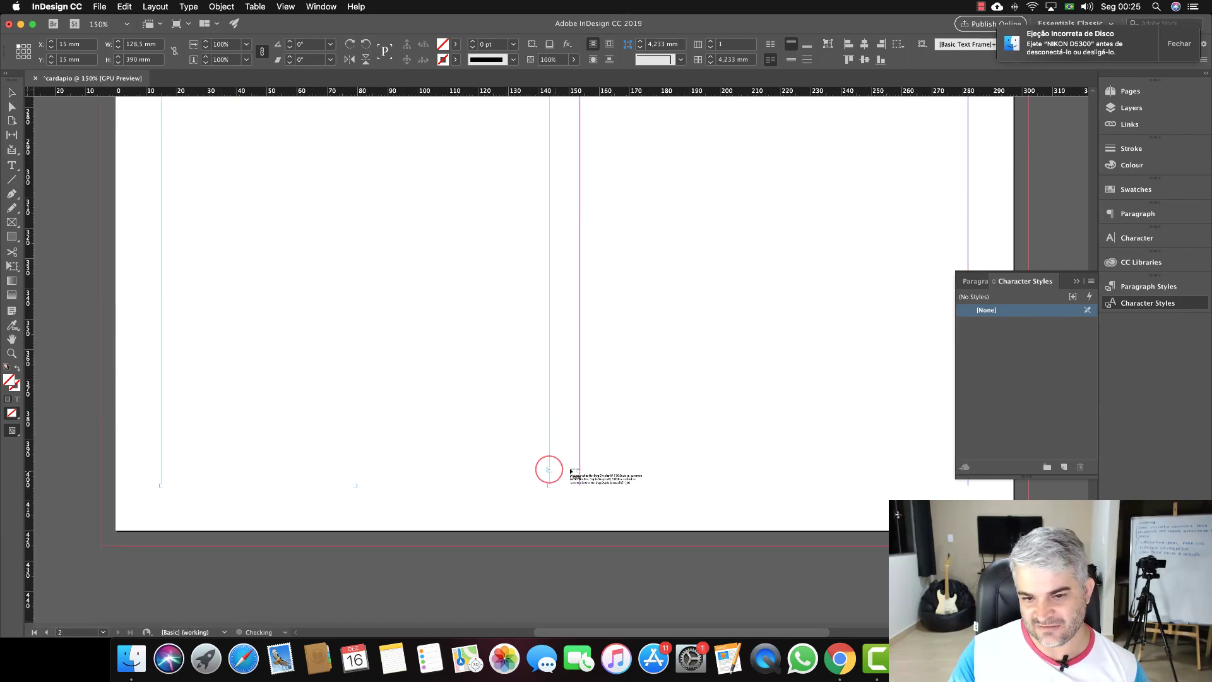
scroll(698, 411, "up", 10)
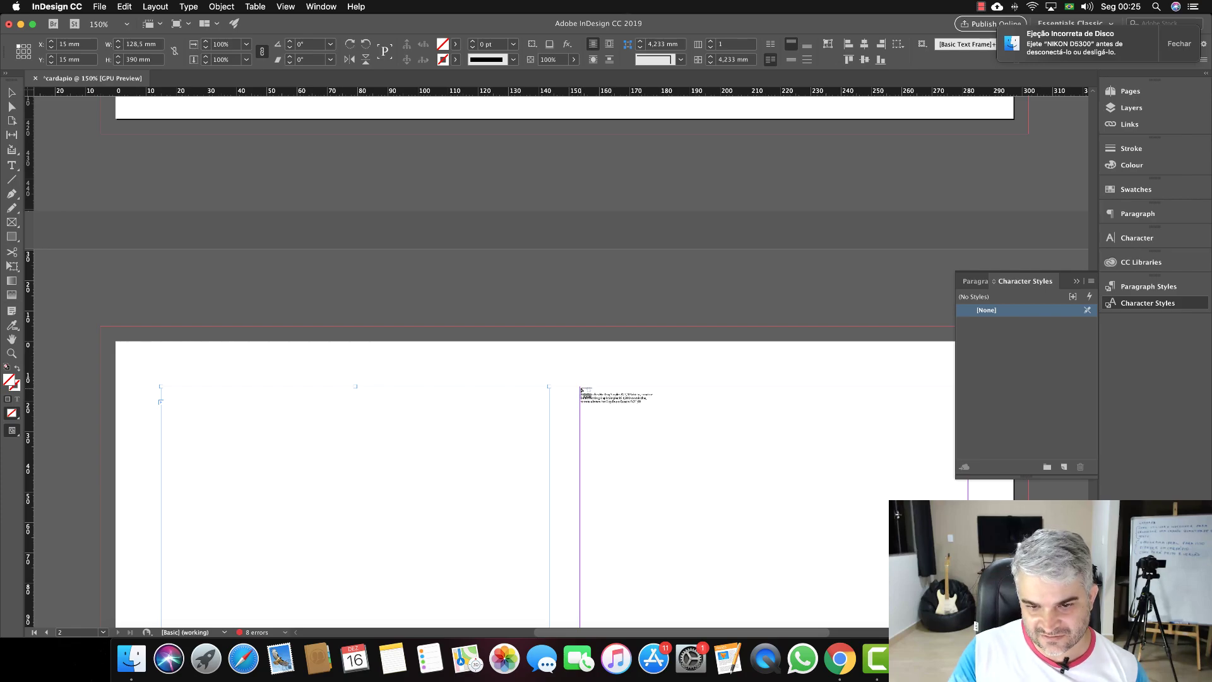
left_click(580, 386)
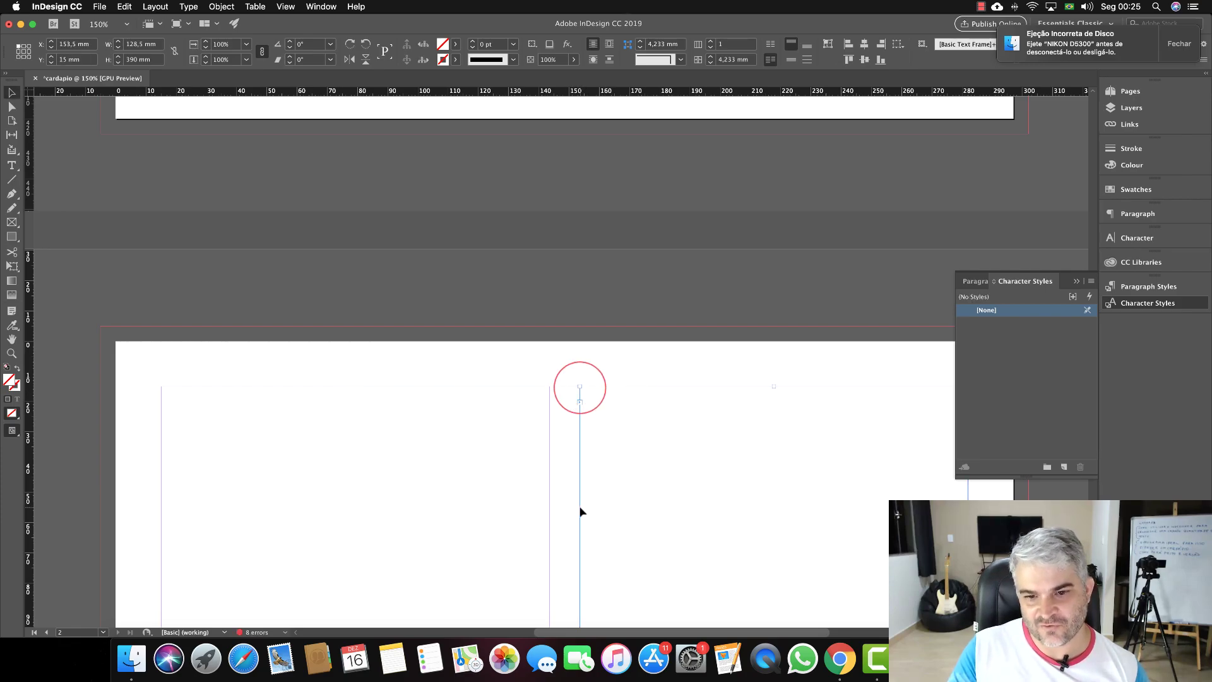
Delete the word Binho from the heading at the start of the menu and select the remaining word Lanches.
scroll(578, 506, "up", 15)
scroll(529, 387, "up", 6)
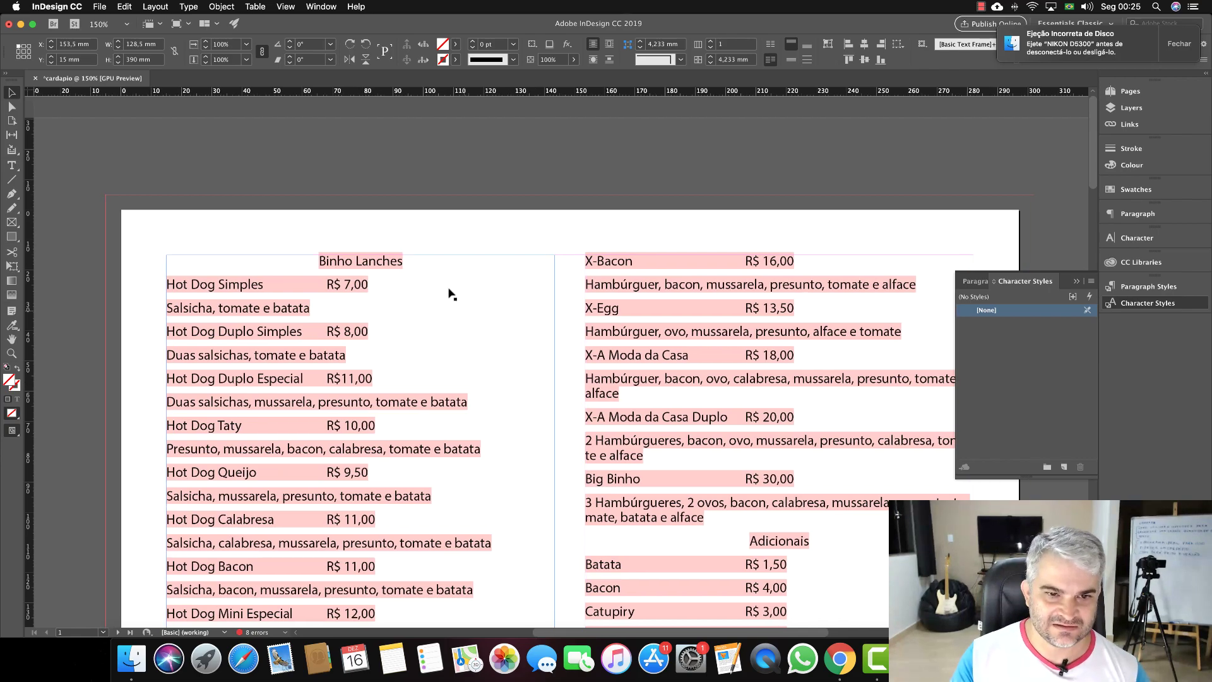
double_click(348, 261)
double_click(346, 261)
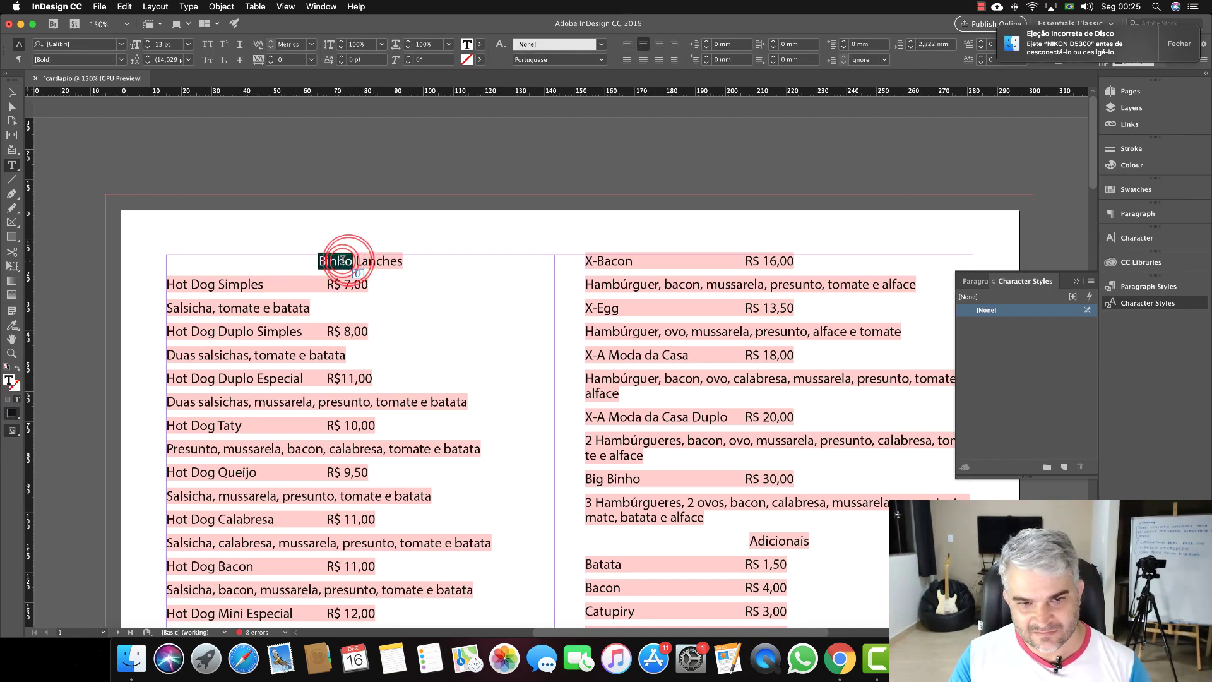
key("BackSpace")
double_click(339, 260)
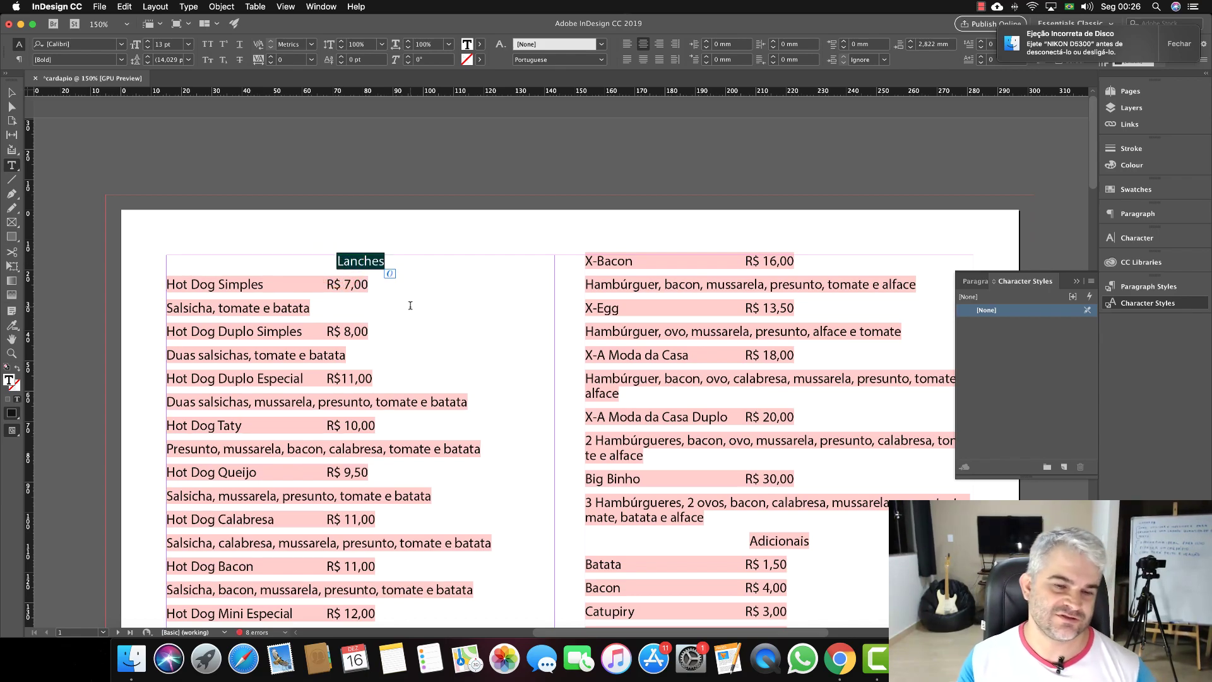
Highlight the name and price lines of the first three hot dog items one after another to examine the item headings.
left_click(219, 284)
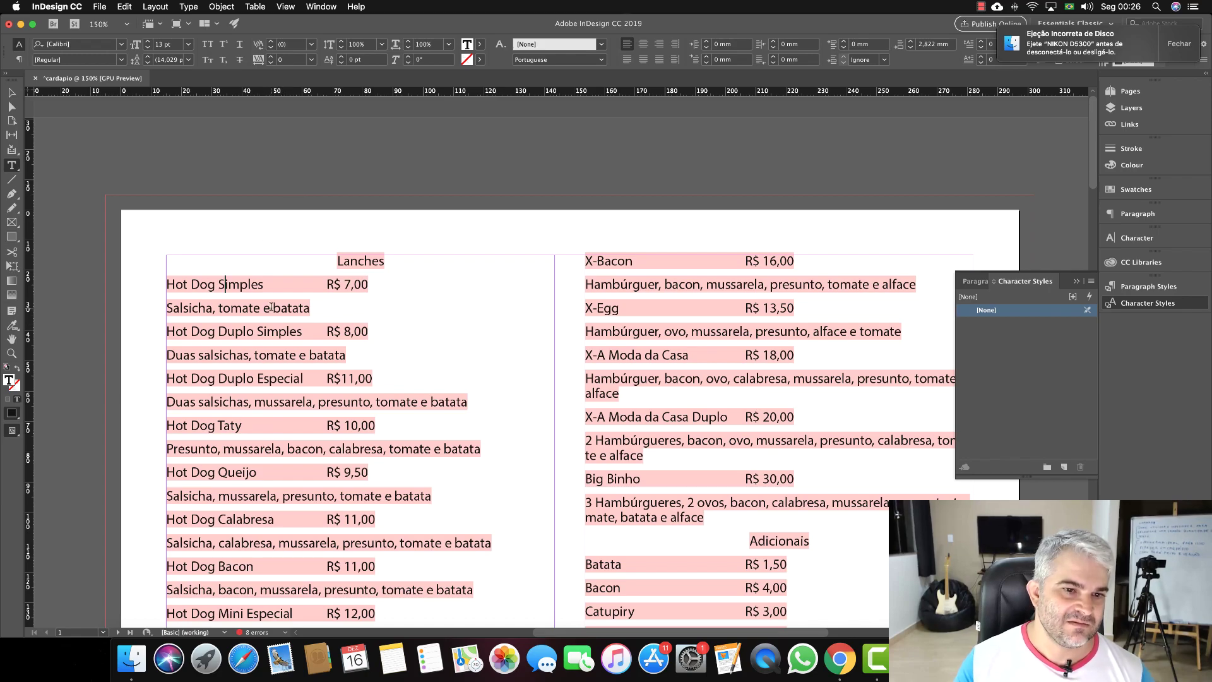
left_click(266, 284)
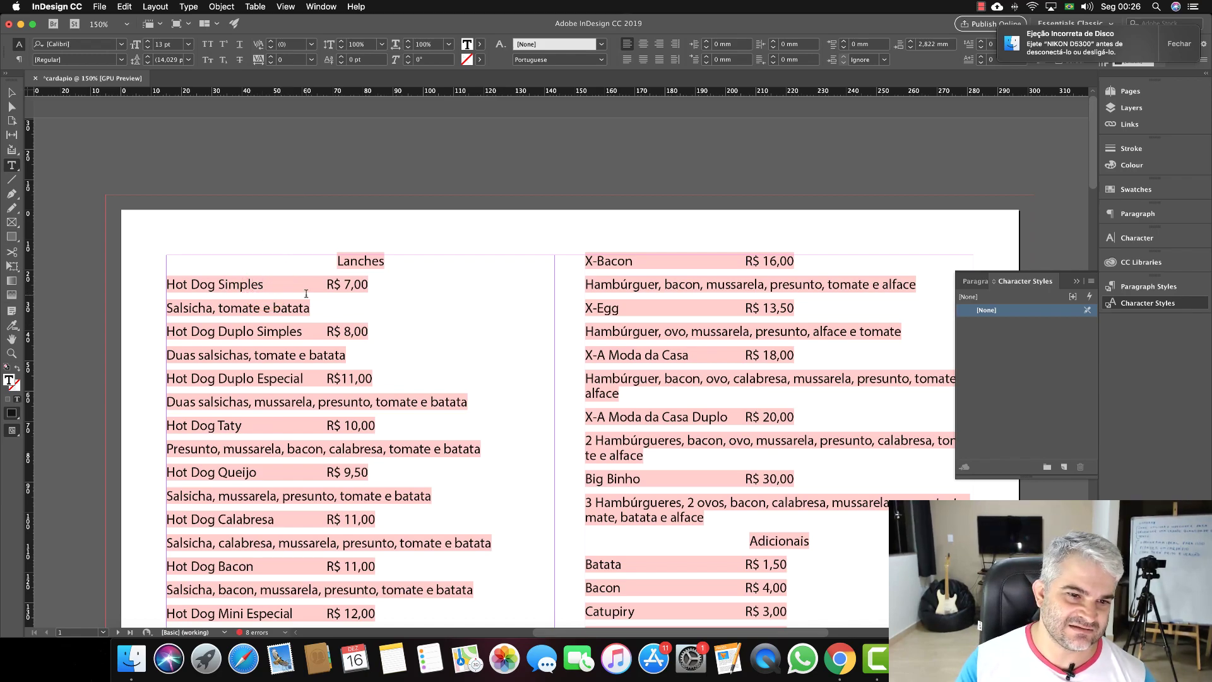
left_click_drag(166, 284, 370, 284)
left_click(168, 331)
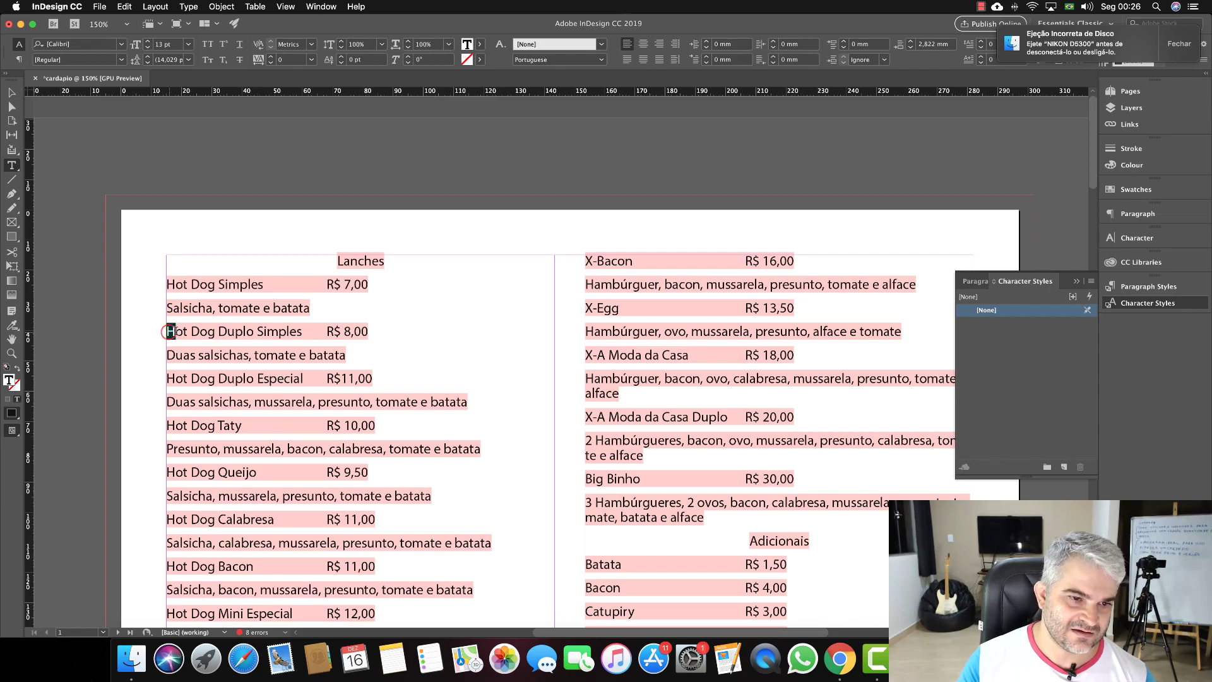
key("shift+super+Right")
key("shift+super+Right")
key("shift+super+Right")
key("shift+super+Right")
key("shift+super+Right")
key("shift+super+Right")
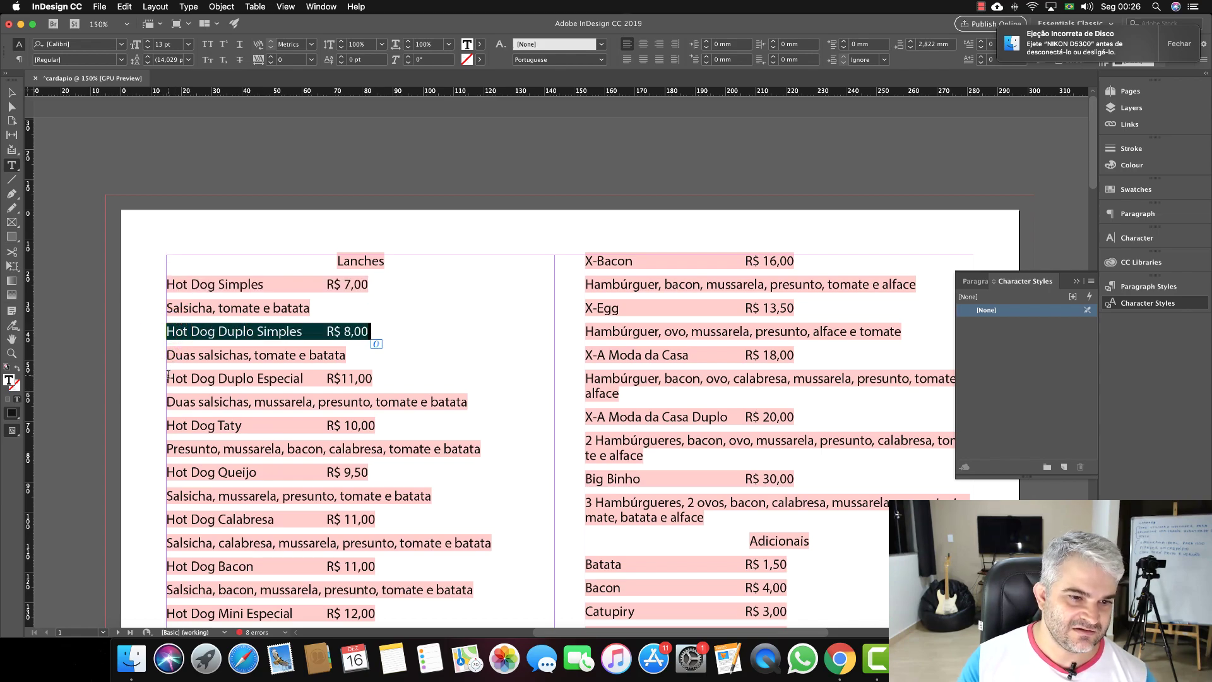
left_click(168, 377)
key("shift+super+Right")
key("shift+super+Right")
key("shift+super+Right")
key("shift+super+Right")
key("shift+super+Right")
key("shift+super+Right")
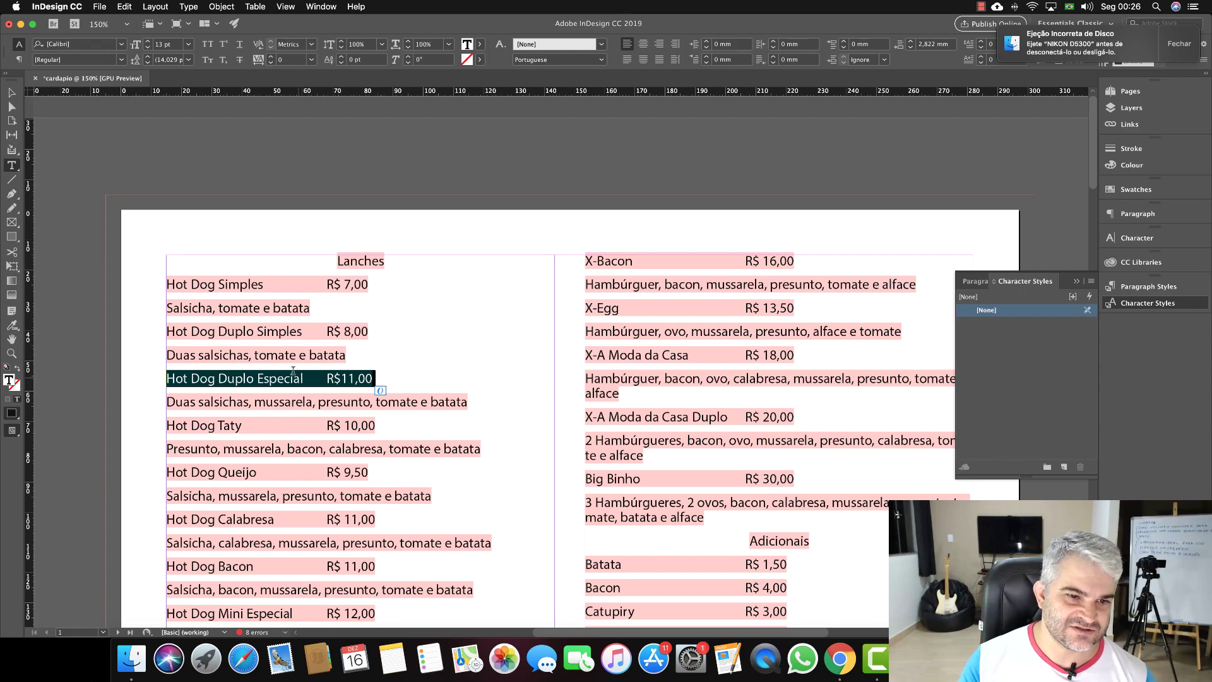
Highlight the ingredient lines of the first three hot dog items in turn, and the word Simples in the first item's name.
left_click_drag(168, 308, 312, 309)
left_click_drag(169, 356, 346, 356)
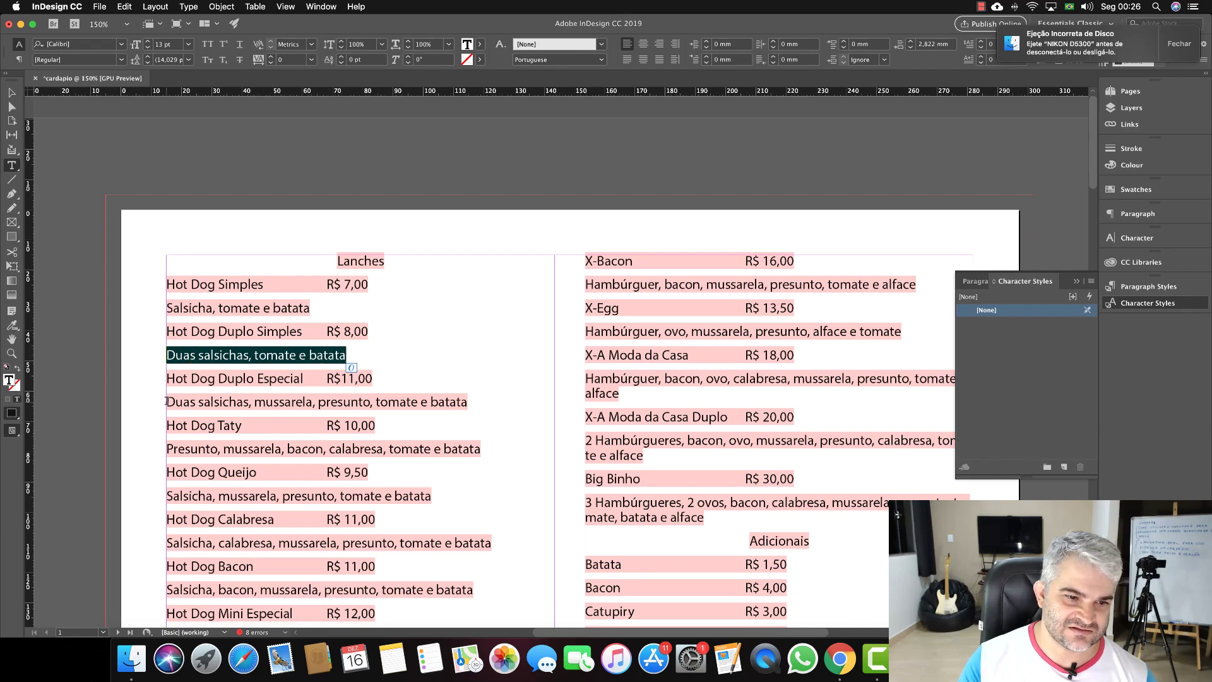
left_click_drag(169, 401, 470, 402)
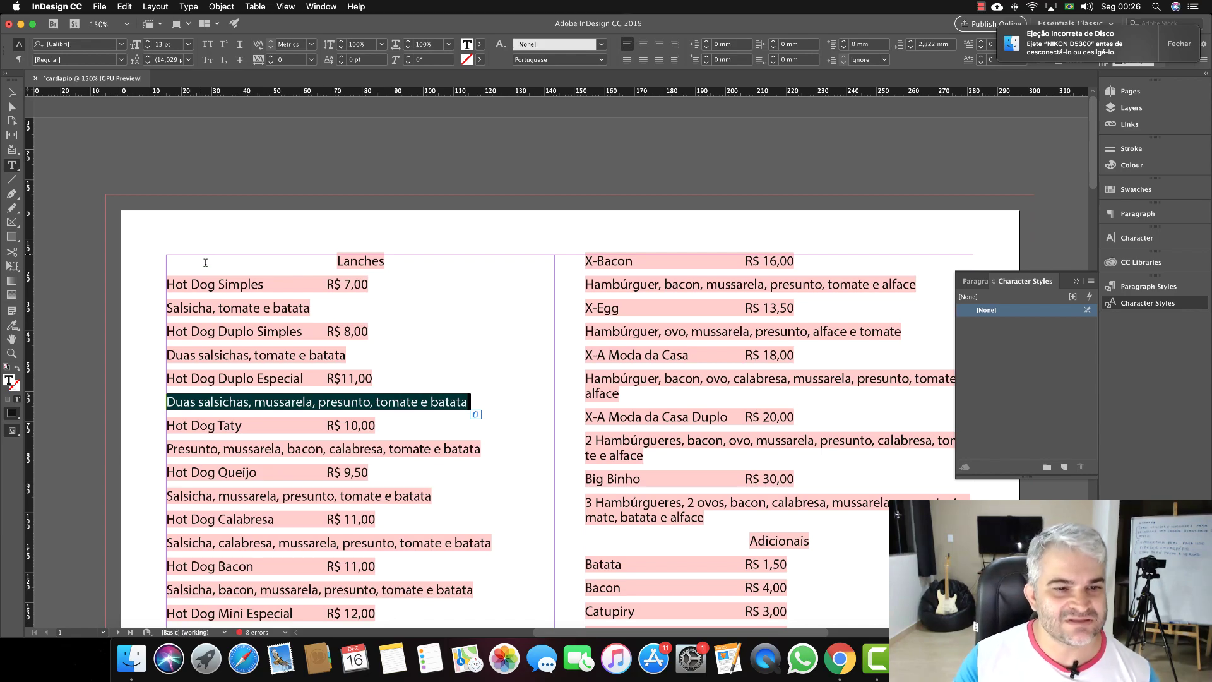
double_click(221, 285)
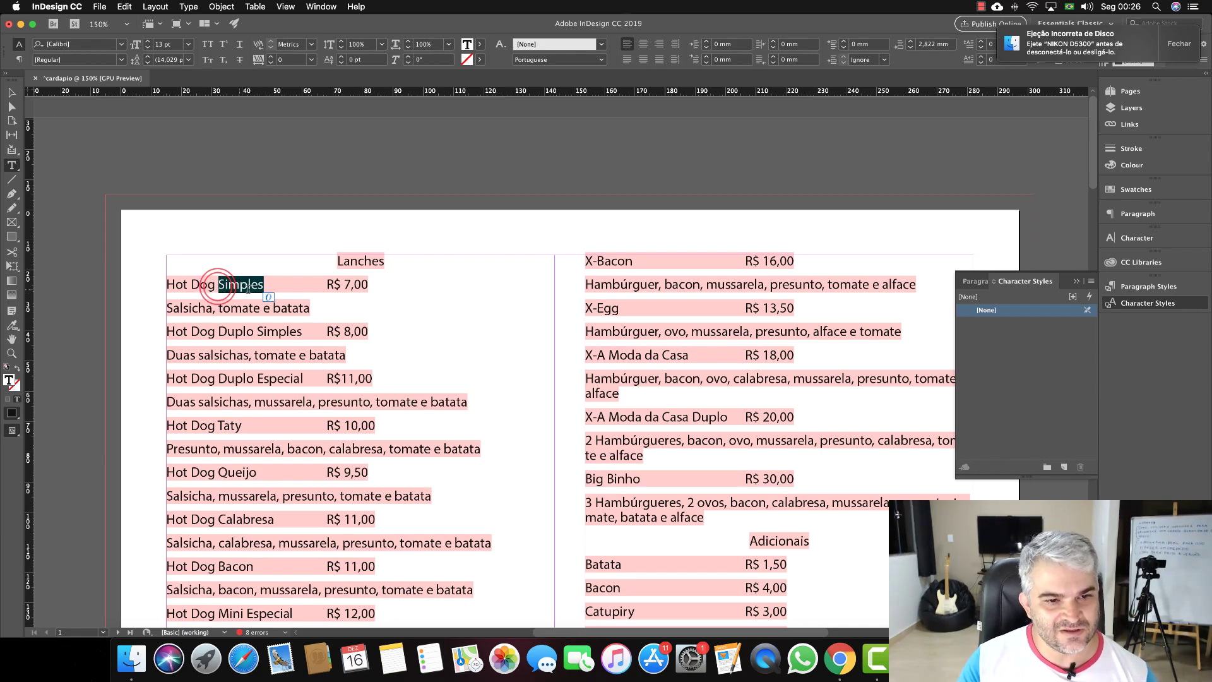
Highlight the price of Hot Dog Simples and the gaps between name and price in the first four hot dog lines.
left_click(271, 281)
left_click_drag(321, 285, 371, 286)
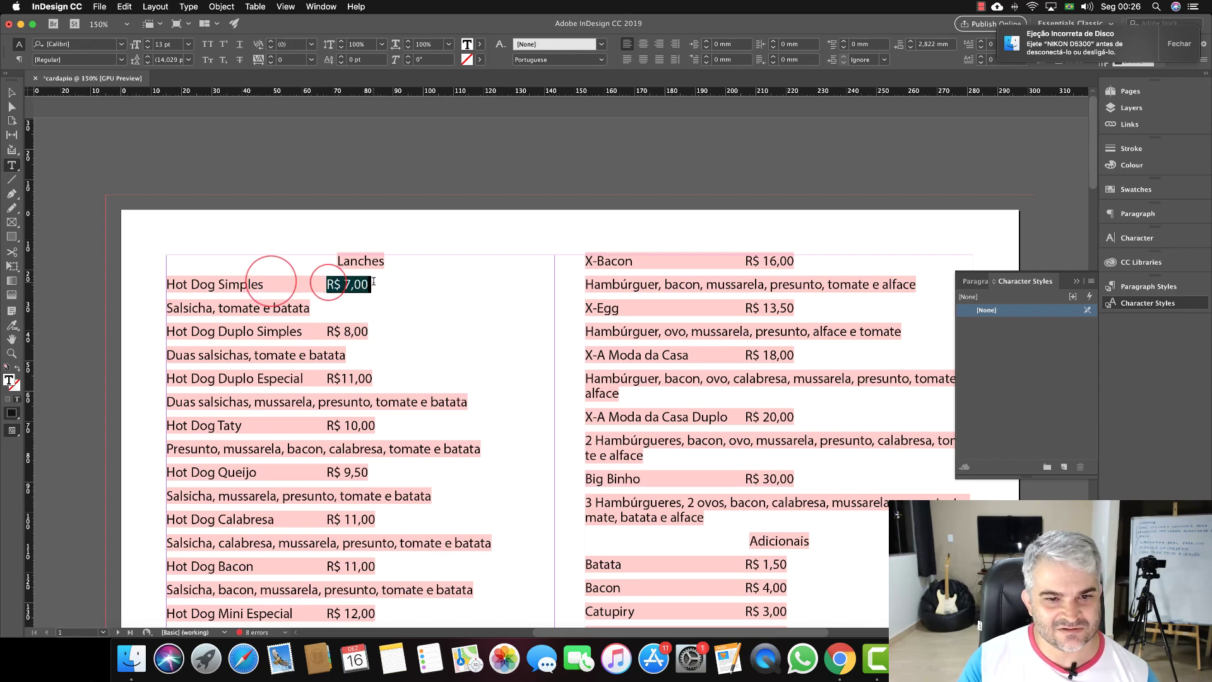
left_click_drag(264, 284, 327, 285)
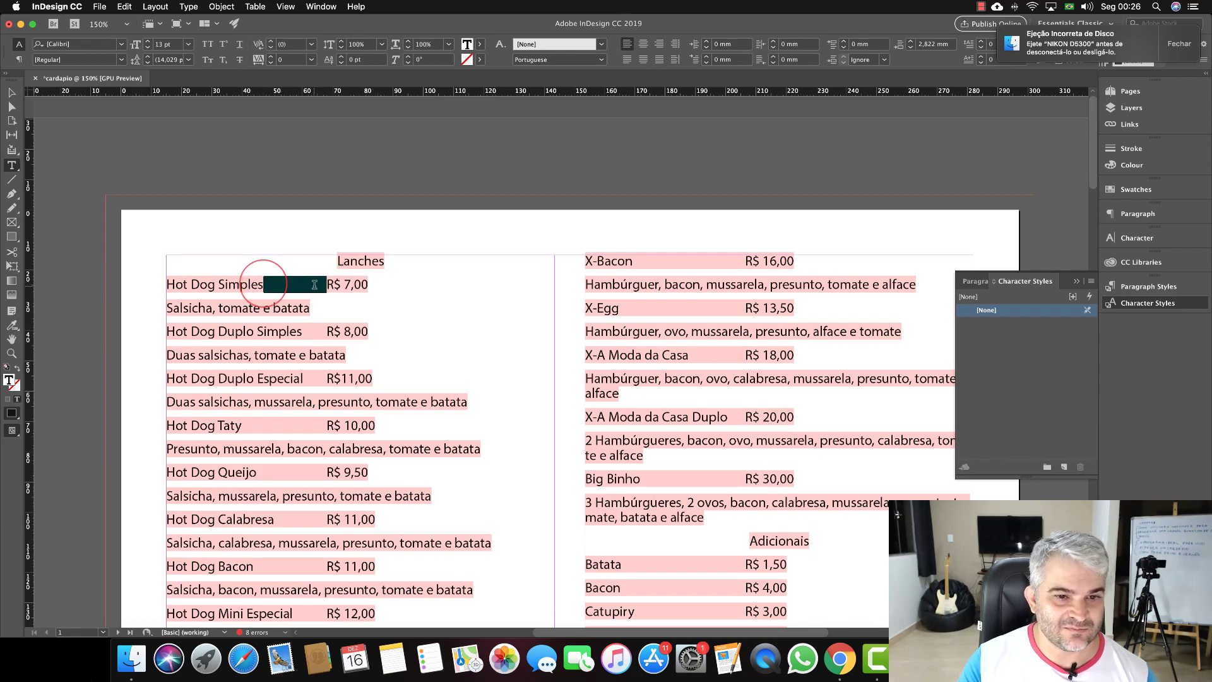
scroll(315, 286, "left", 1)
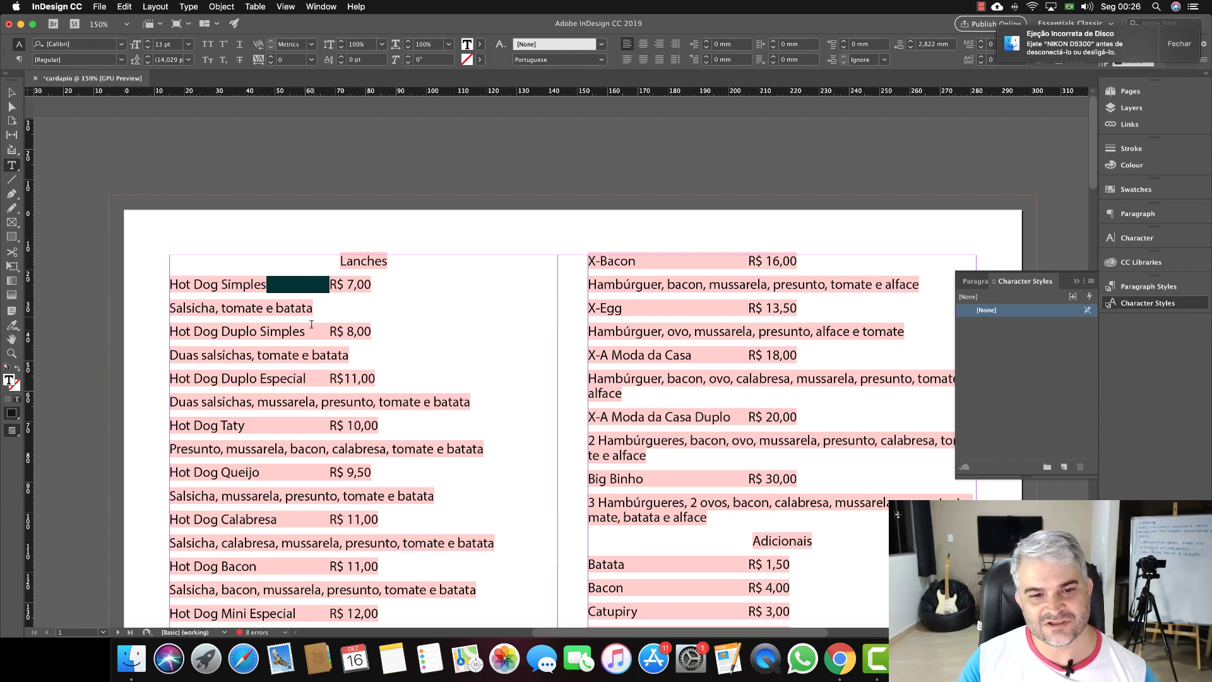
left_click_drag(303, 328, 330, 332)
left_click_drag(329, 379, 306, 379)
left_click_drag(245, 425, 319, 425)
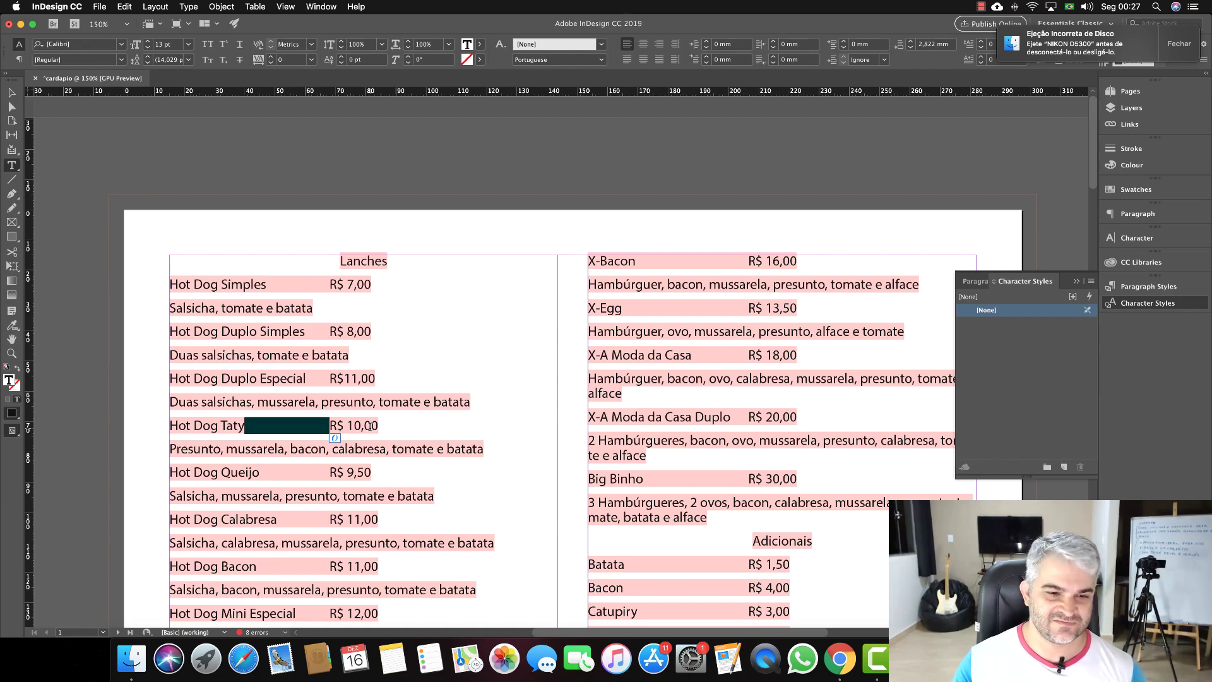
Recheck the spacing between name and price in the Hot Dog Simples and Hot Dog Duplo Simples lines.
left_click(261, 284)
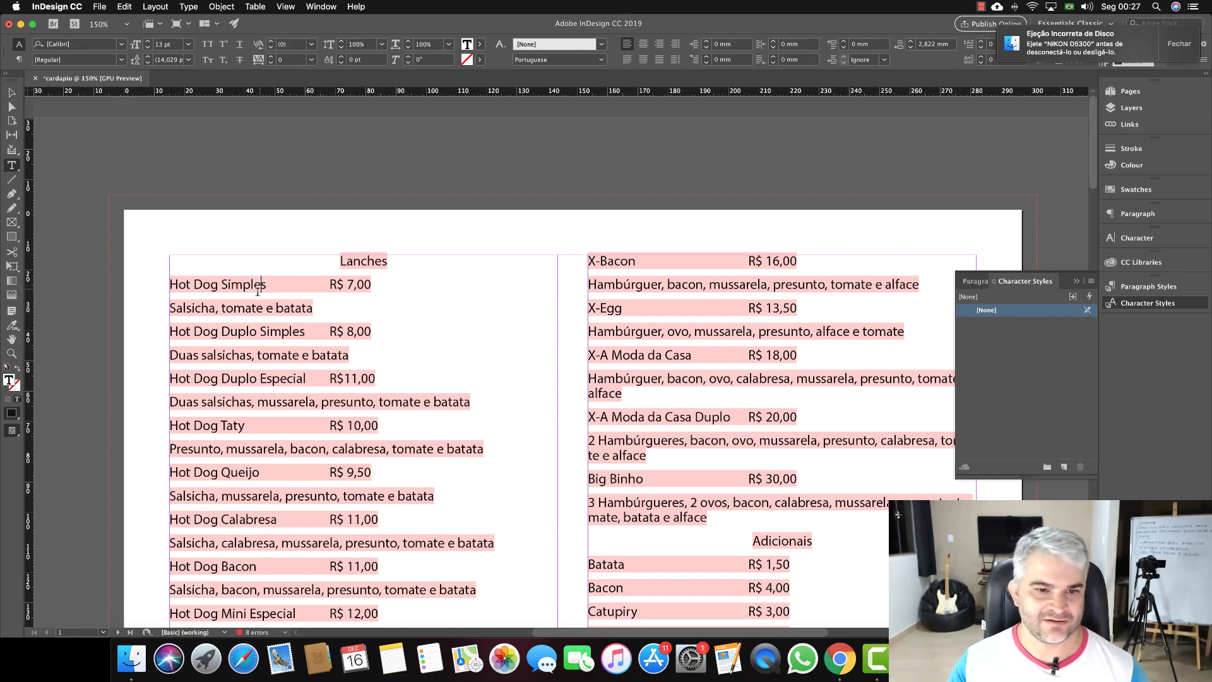
left_click_drag(264, 284, 328, 285)
double_click(328, 331)
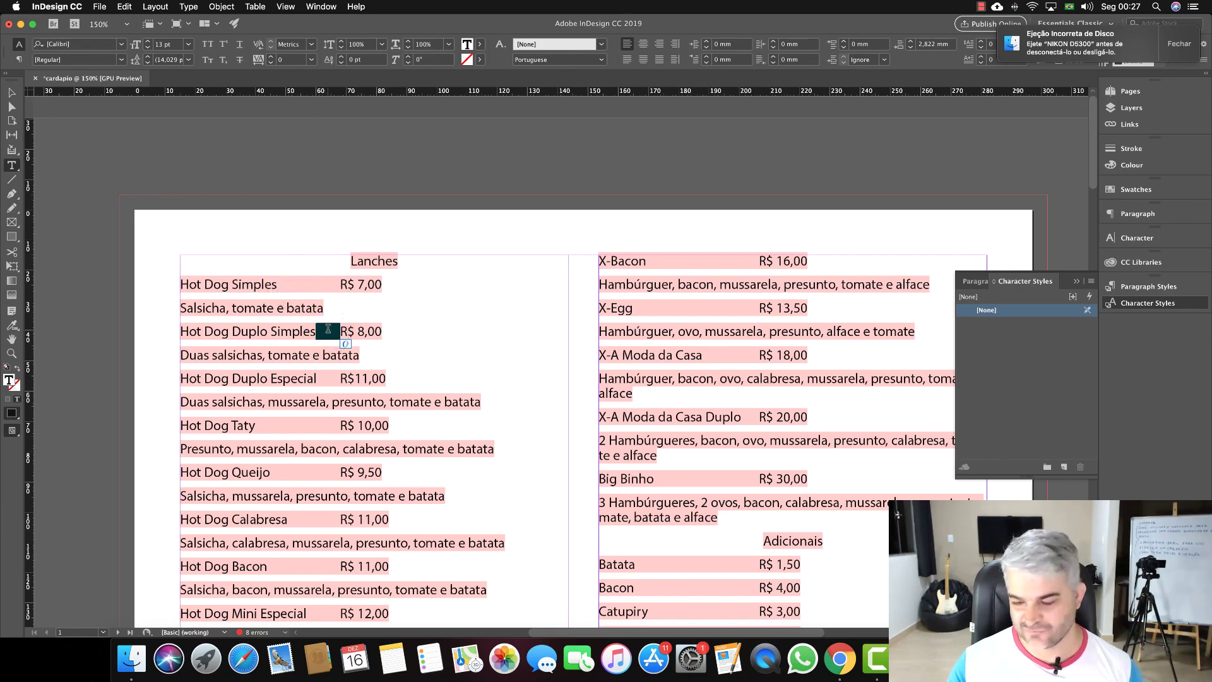
double_click(315, 282)
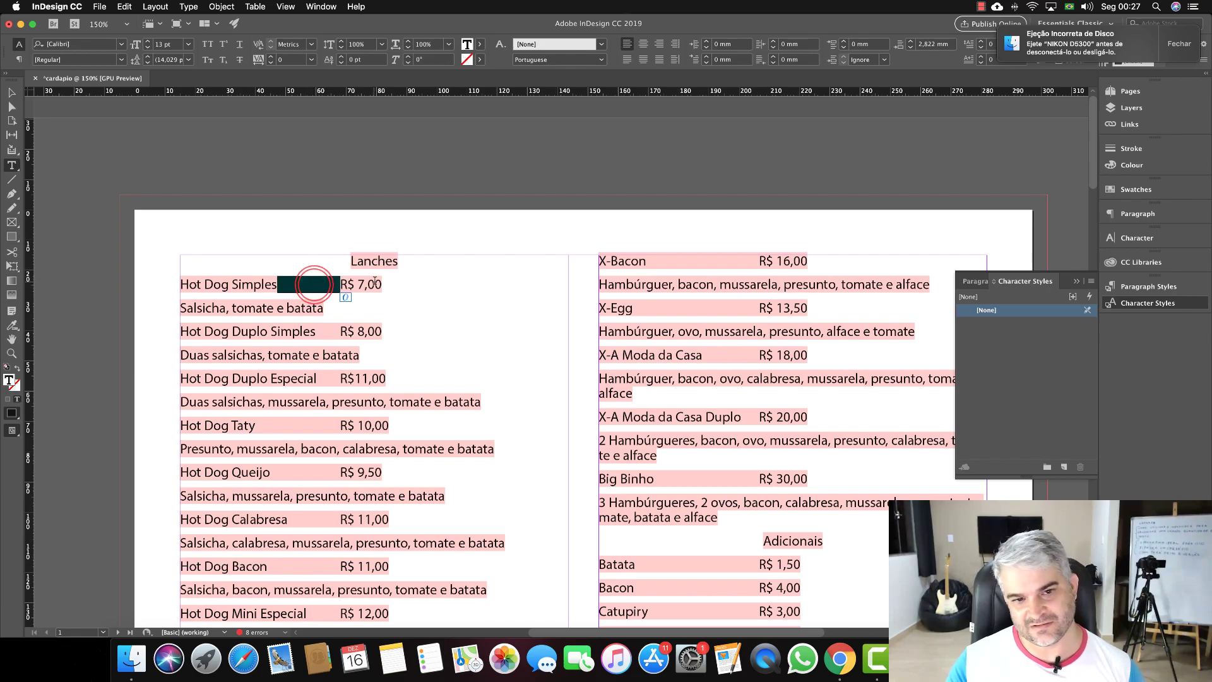
double_click(215, 284)
double_click(313, 282)
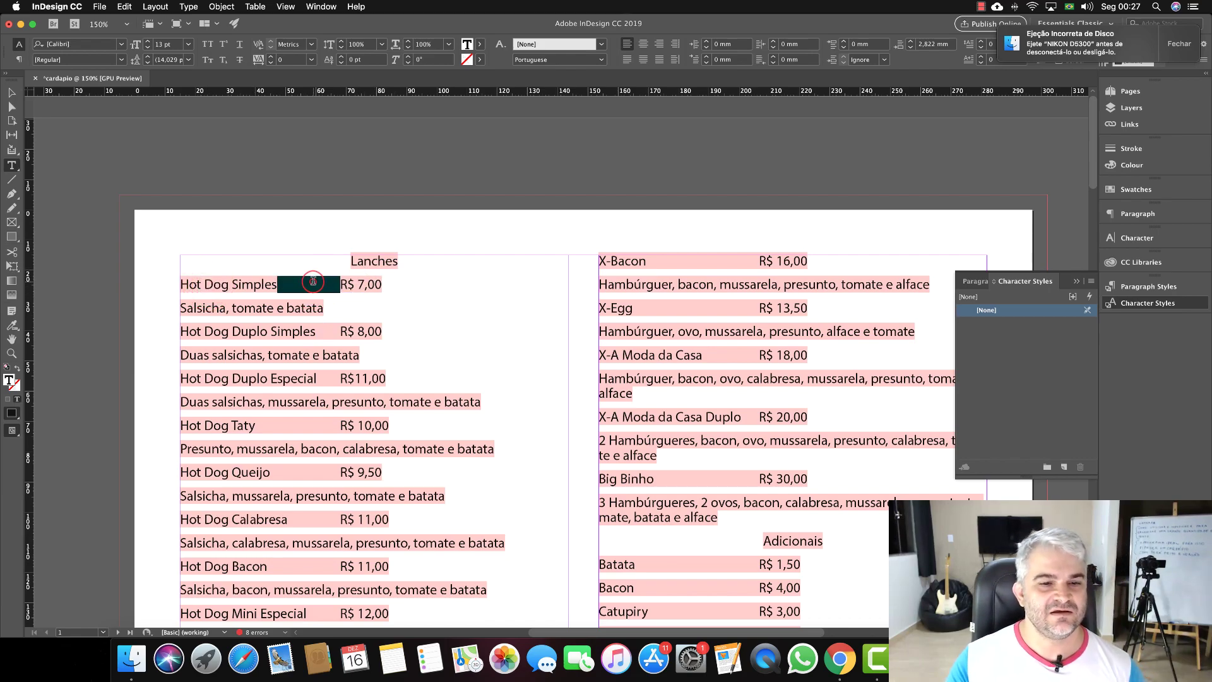
Highlight the Hot Dog Simples line, its ingredient line and the Lanches heading in turn to compare the text levels.
triple_click(260, 284)
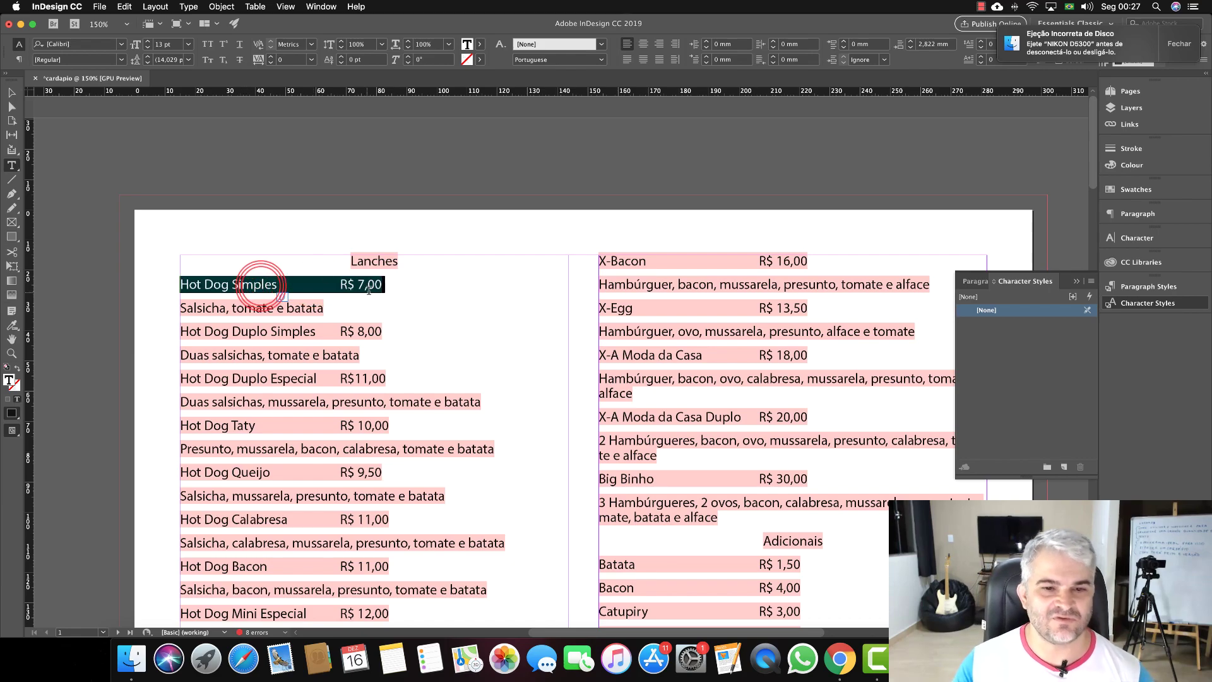
triple_click(244, 308)
triple_click(369, 260)
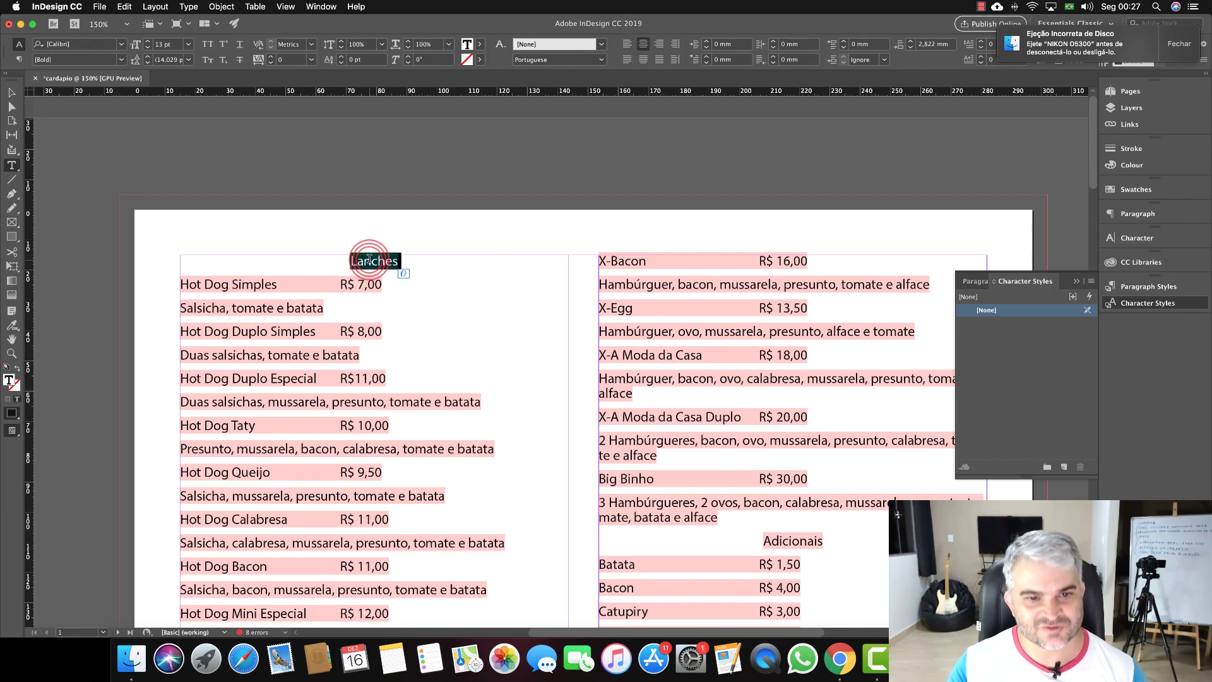
Set the whole Lanches heading paragraph in the Bradley Hand font.
triple_click(368, 257)
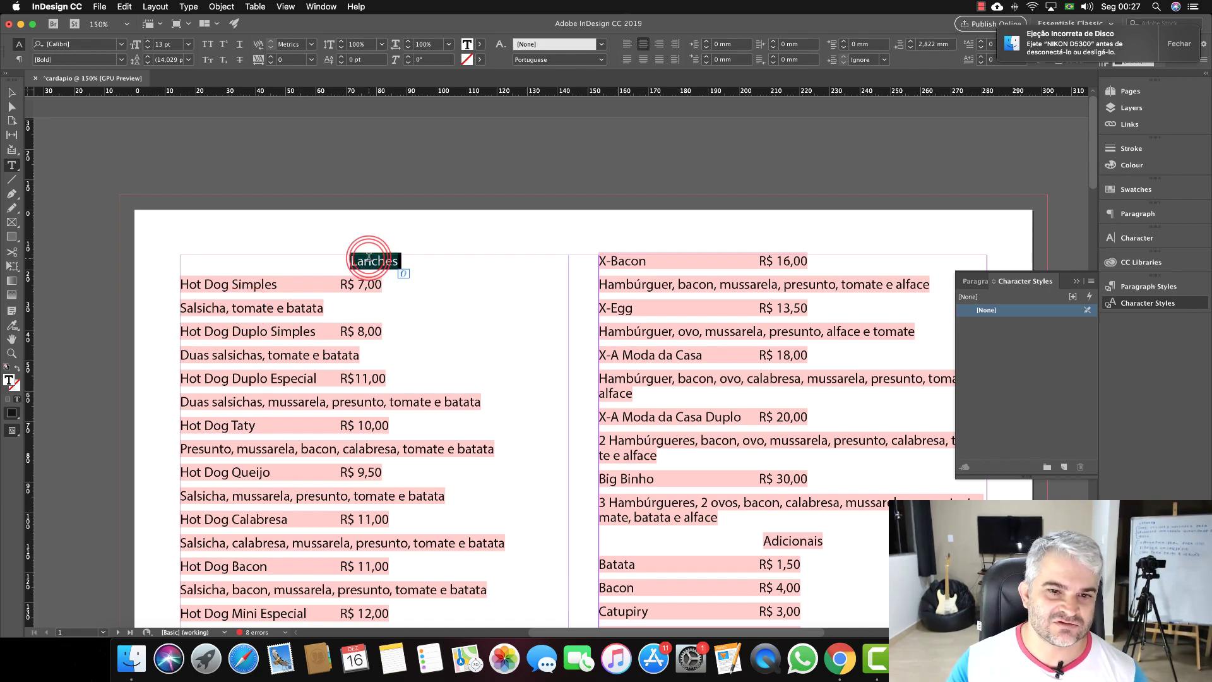
left_click(122, 46)
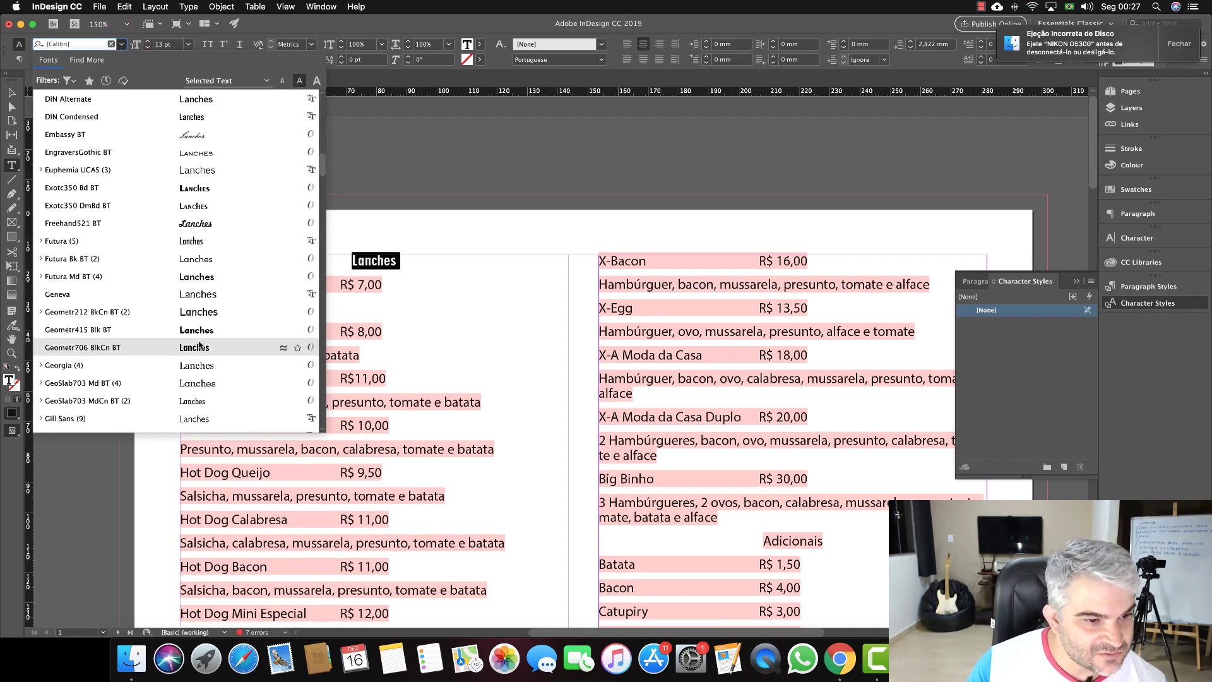
scroll(199, 344, "up", 1)
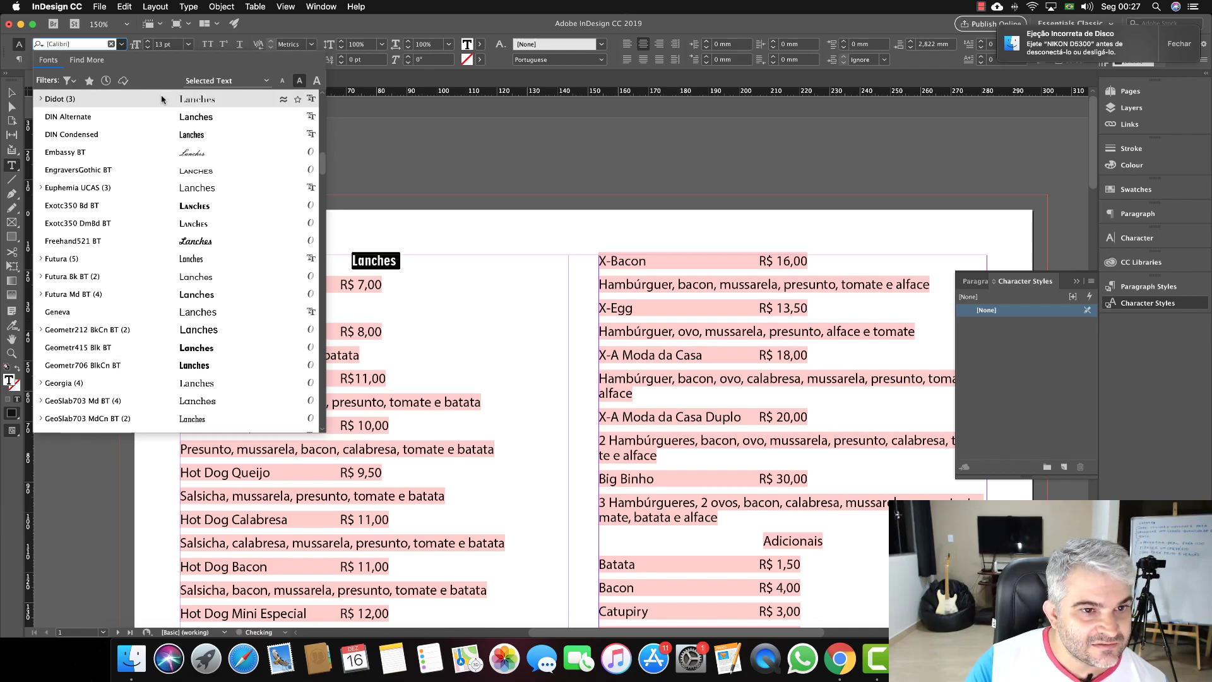
scroll(206, 159, "up", 10)
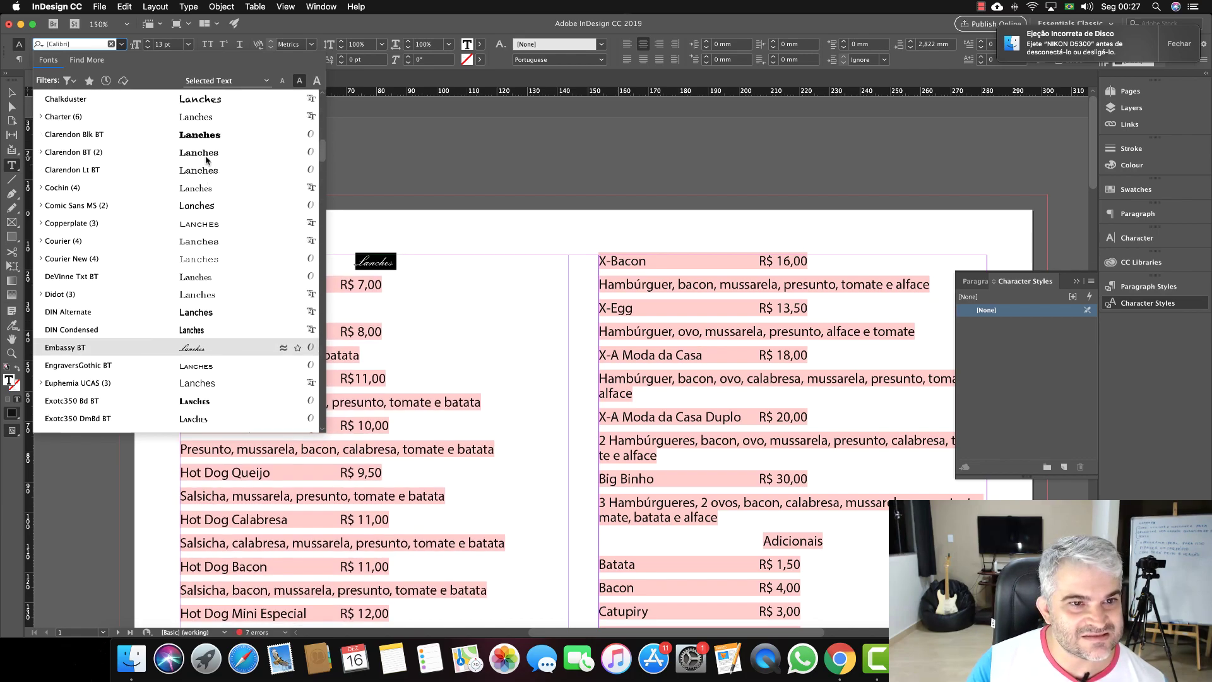
scroll(206, 159, "up", 4)
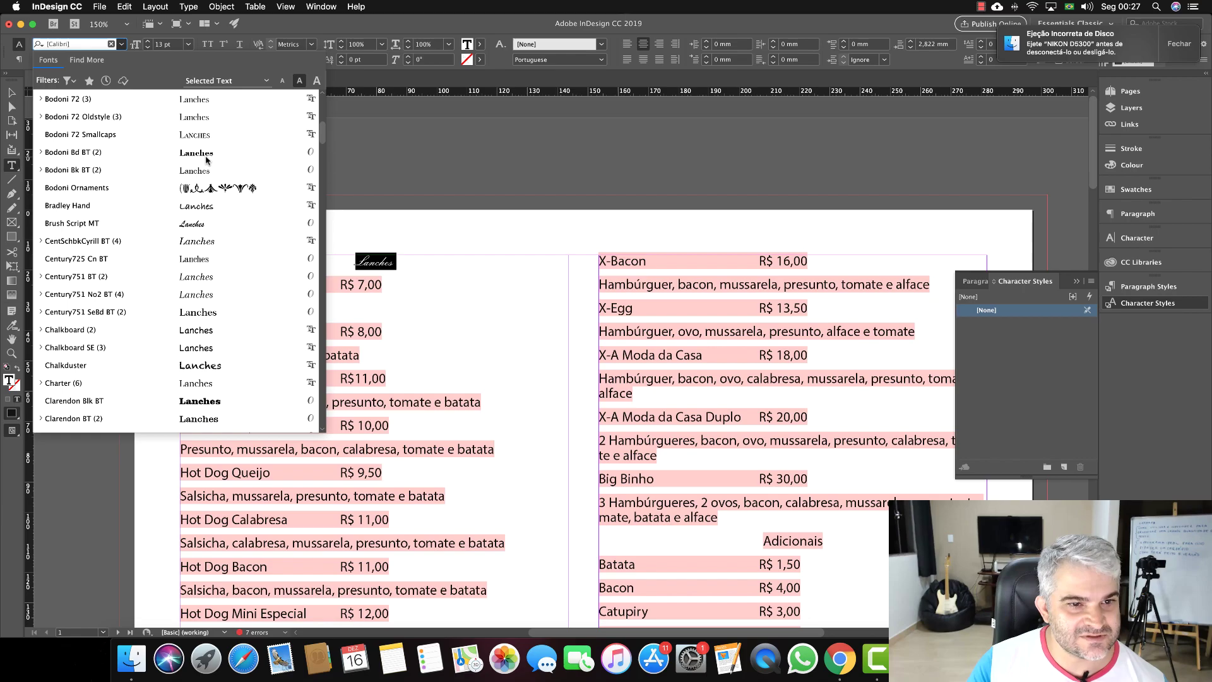
left_click(202, 211)
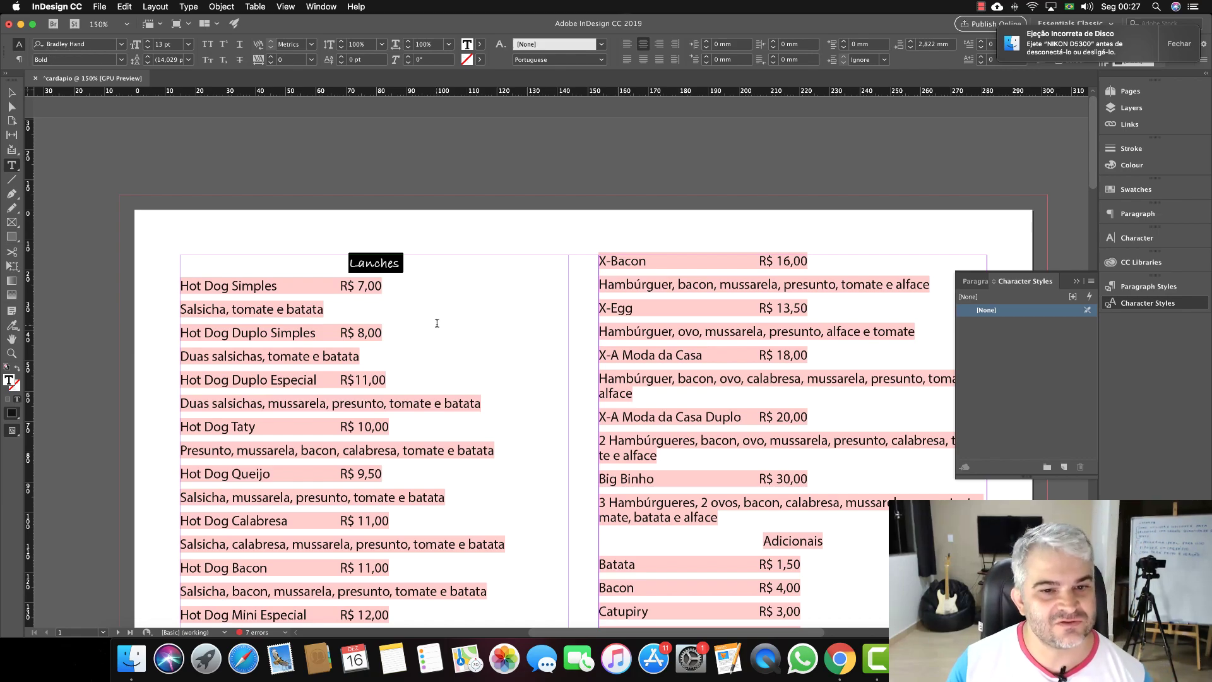
Enlarge the Lanches heading to a font size of 40 pt.
left_click(148, 41)
left_click(149, 42)
left_click(148, 41)
left_click(148, 41)
left_click(149, 43)
left_click(150, 42)
left_click(149, 43)
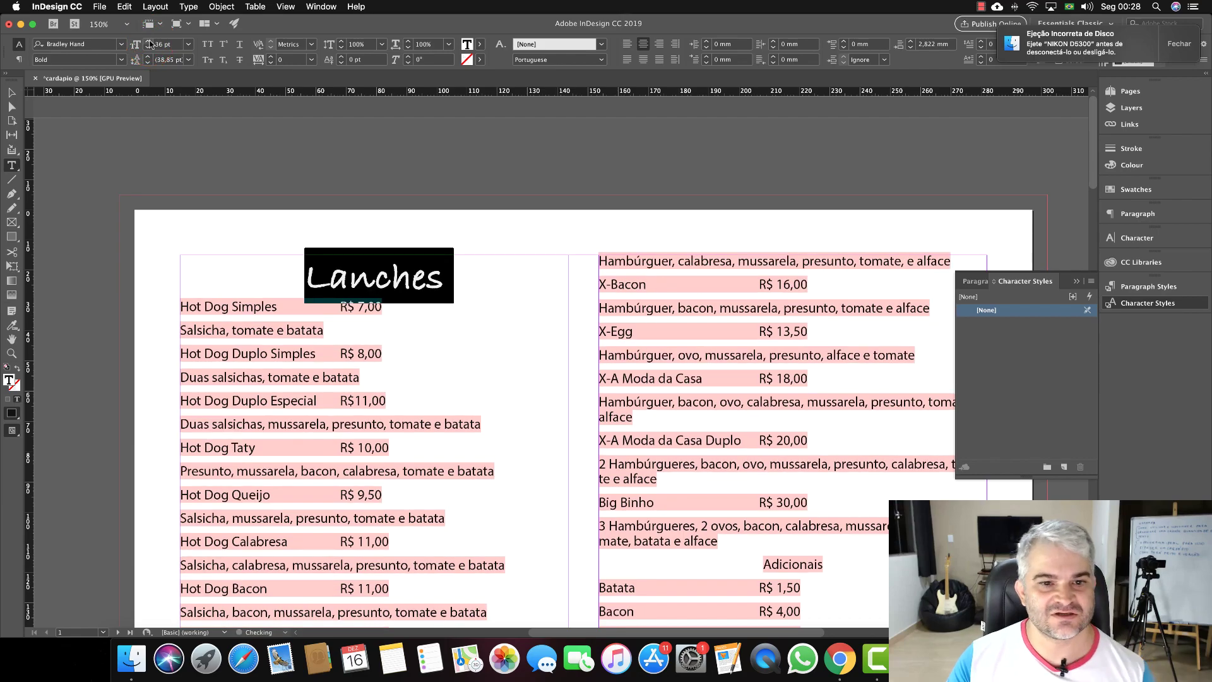
left_click(149, 42)
left_click(149, 42)
left_click(149, 42)
left_click(149, 42)
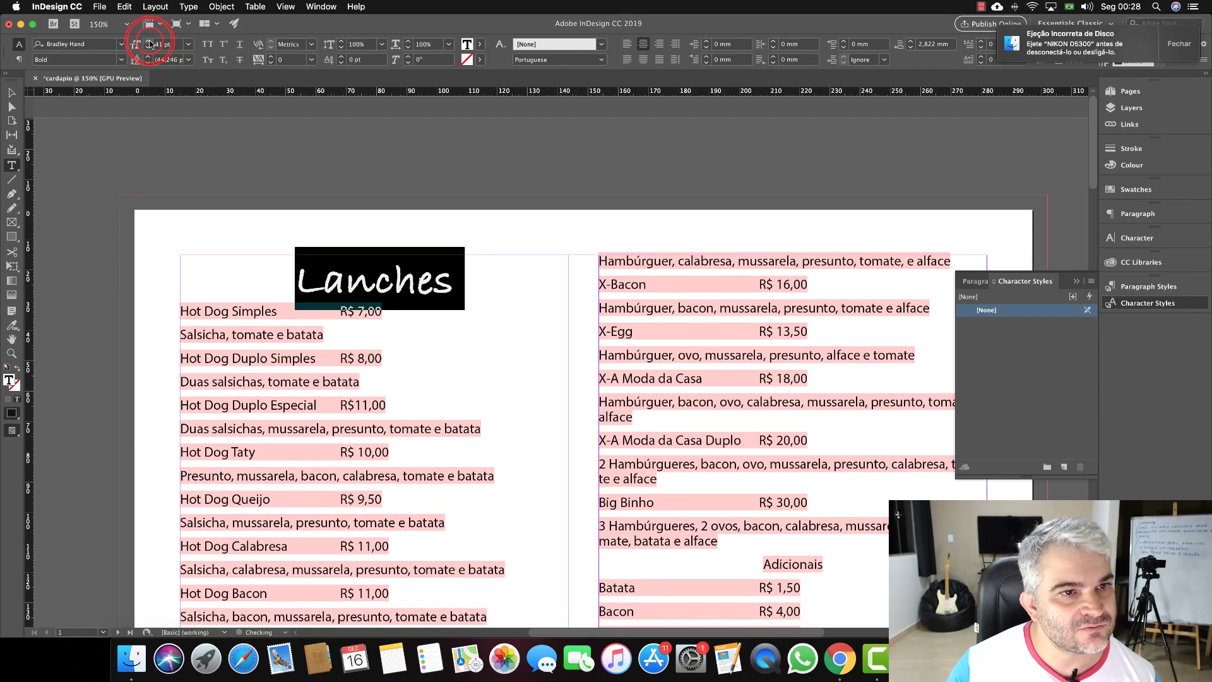
left_click(148, 43)
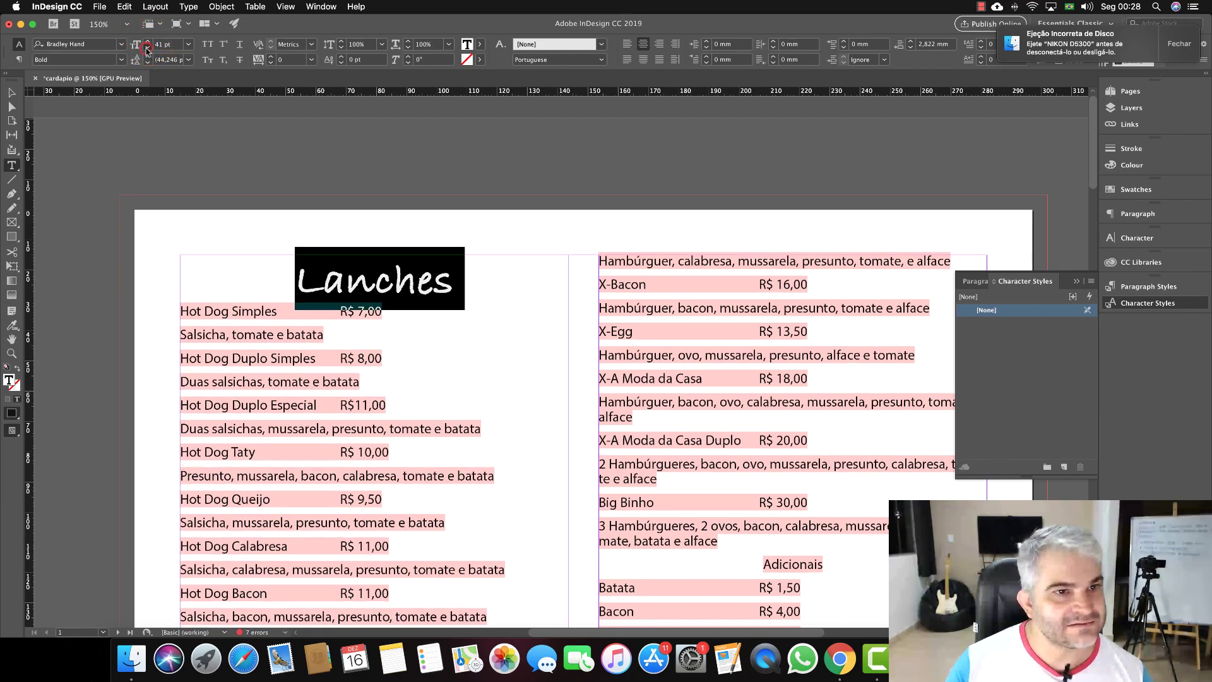
left_click(147, 51)
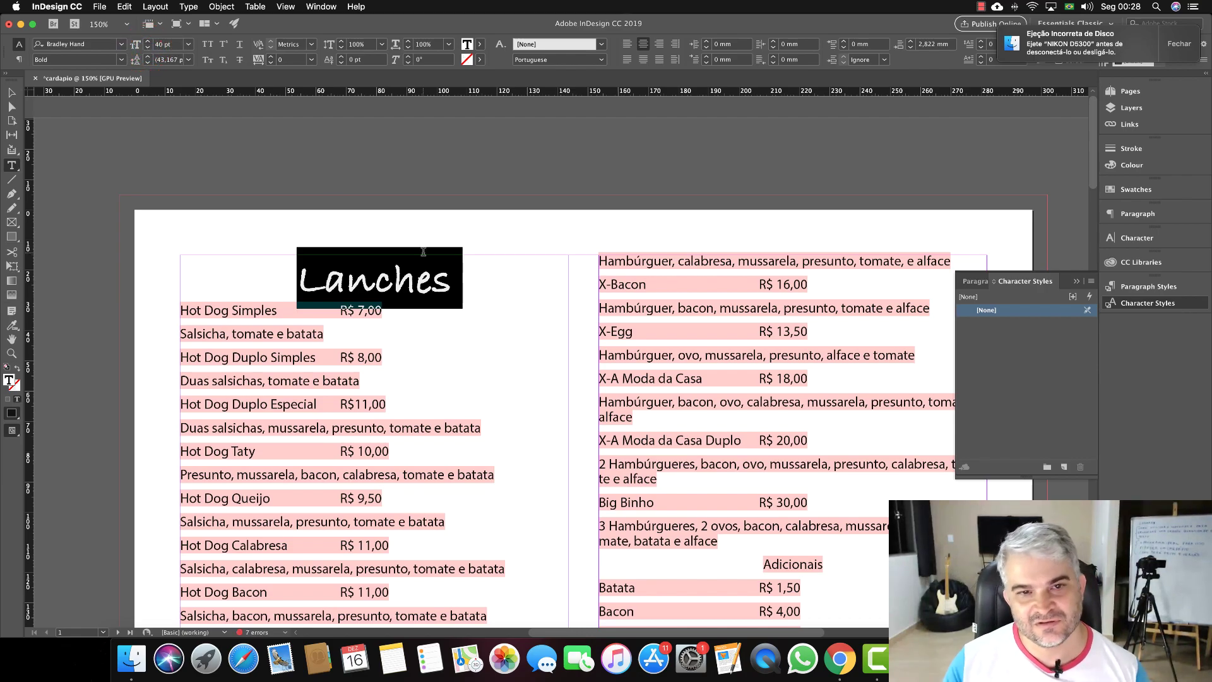
Colour the Lanches heading text with the red C=15 M=100 Y=100 swatch.
left_click(480, 46)
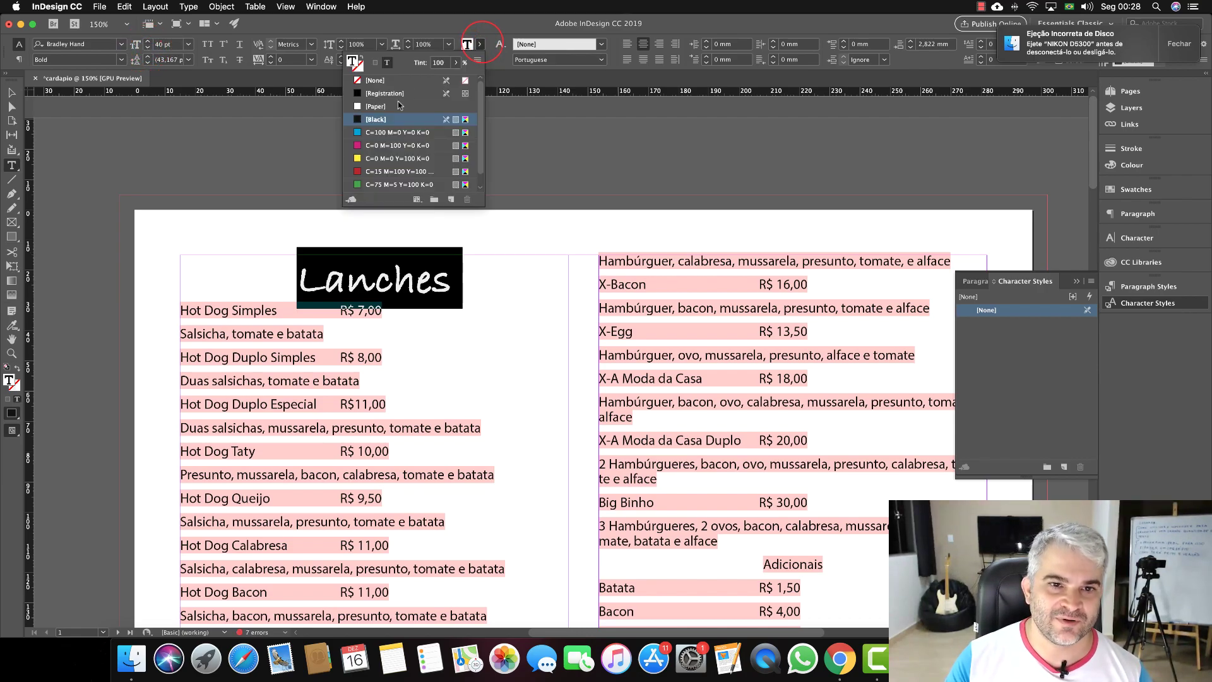
left_click(358, 172)
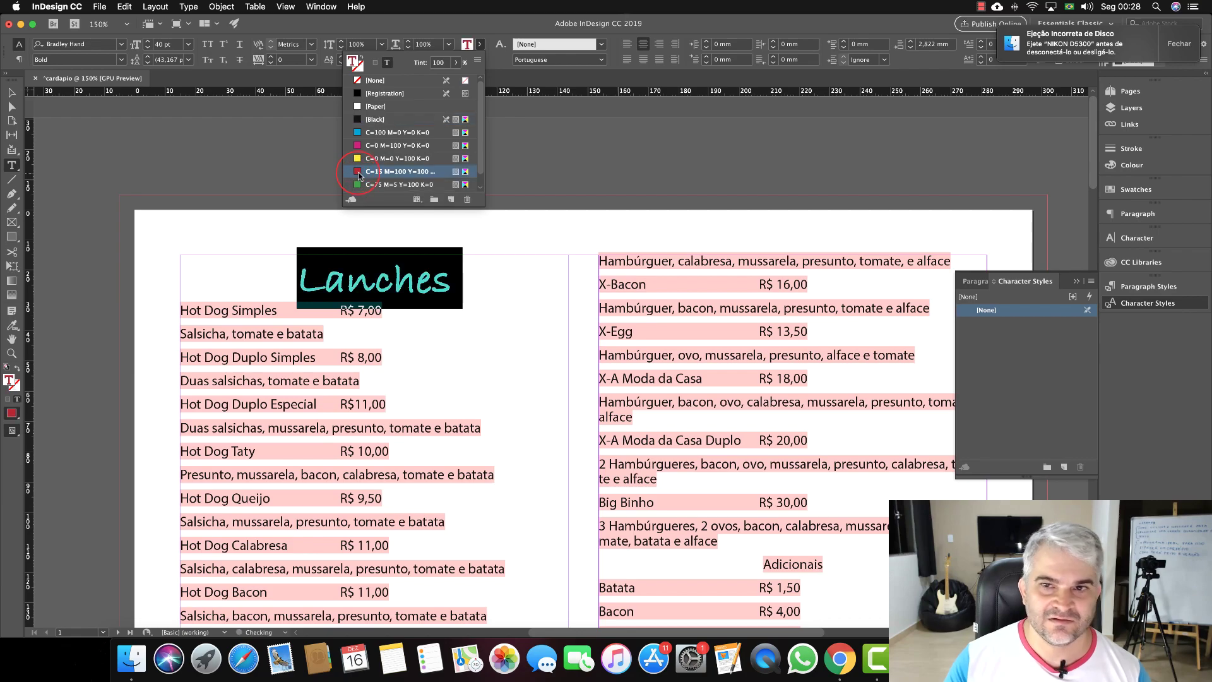
left_click(408, 287)
double_click(409, 287)
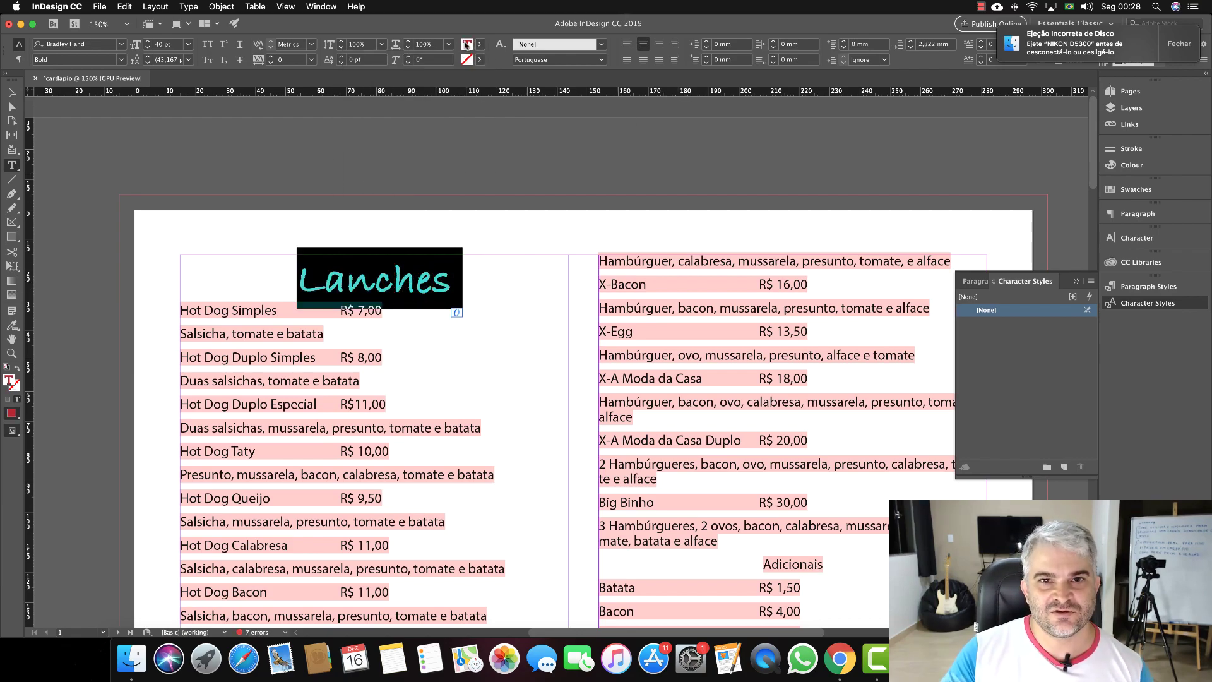
Select the word Lanches and check which font styles are available for its typeface.
double_click(390, 266)
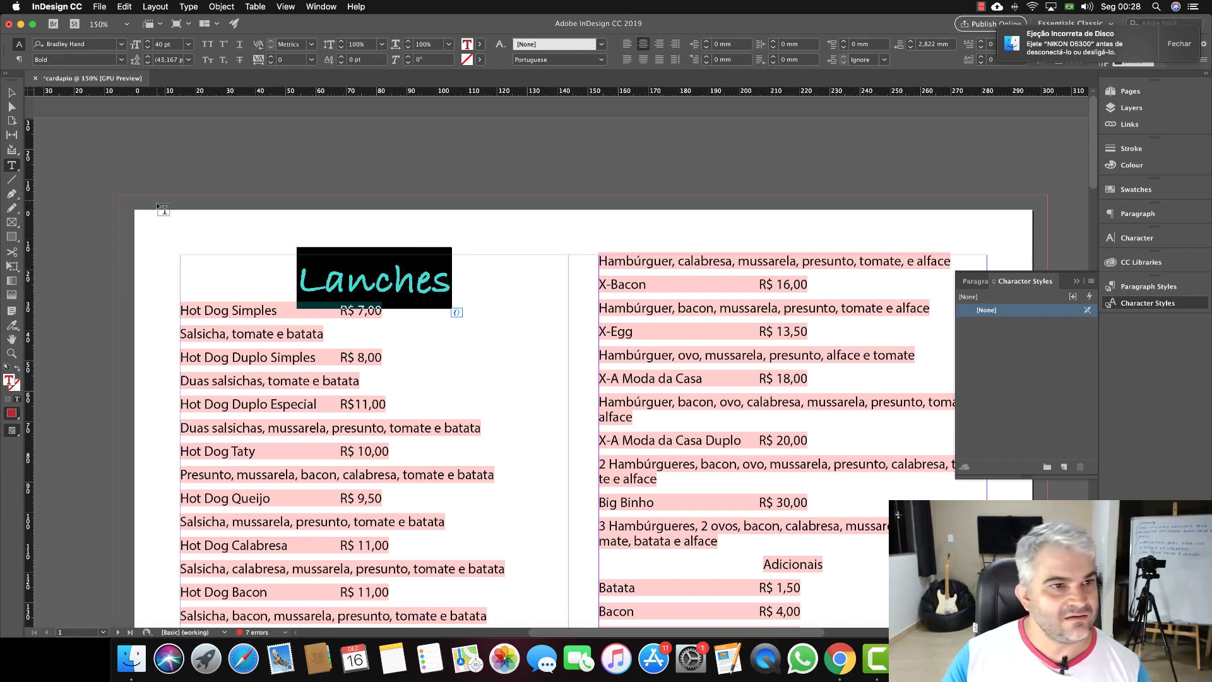
left_click(121, 59)
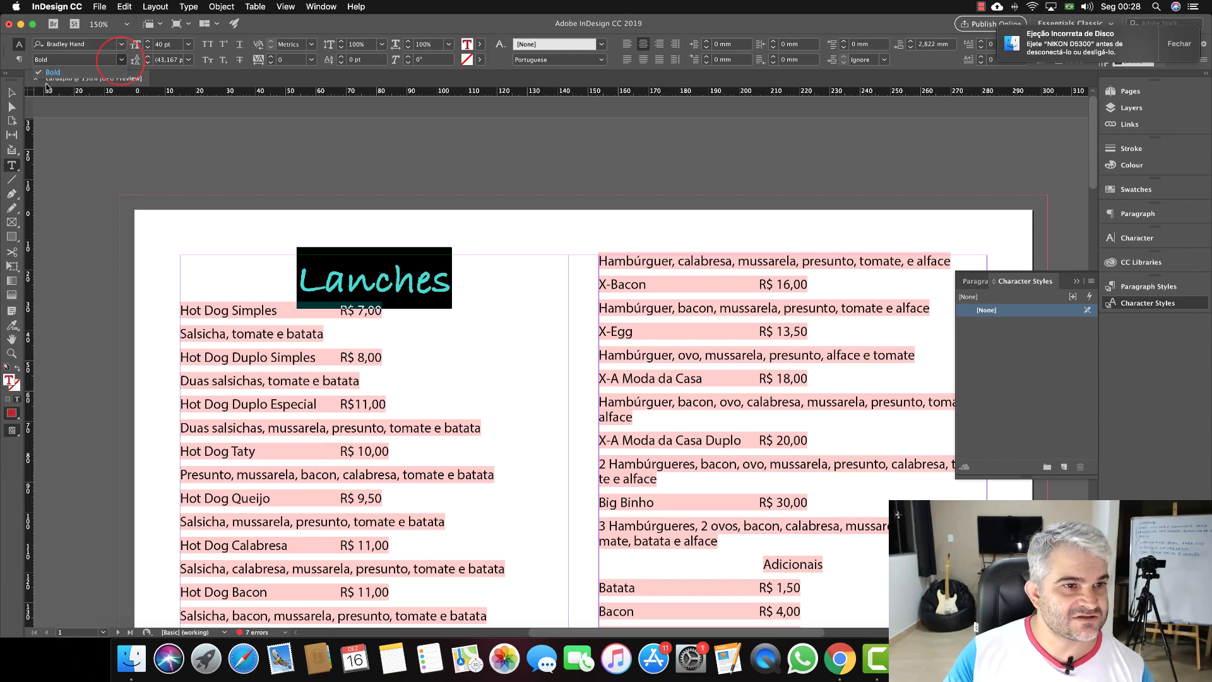
left_click(99, 62)
left_click(121, 60)
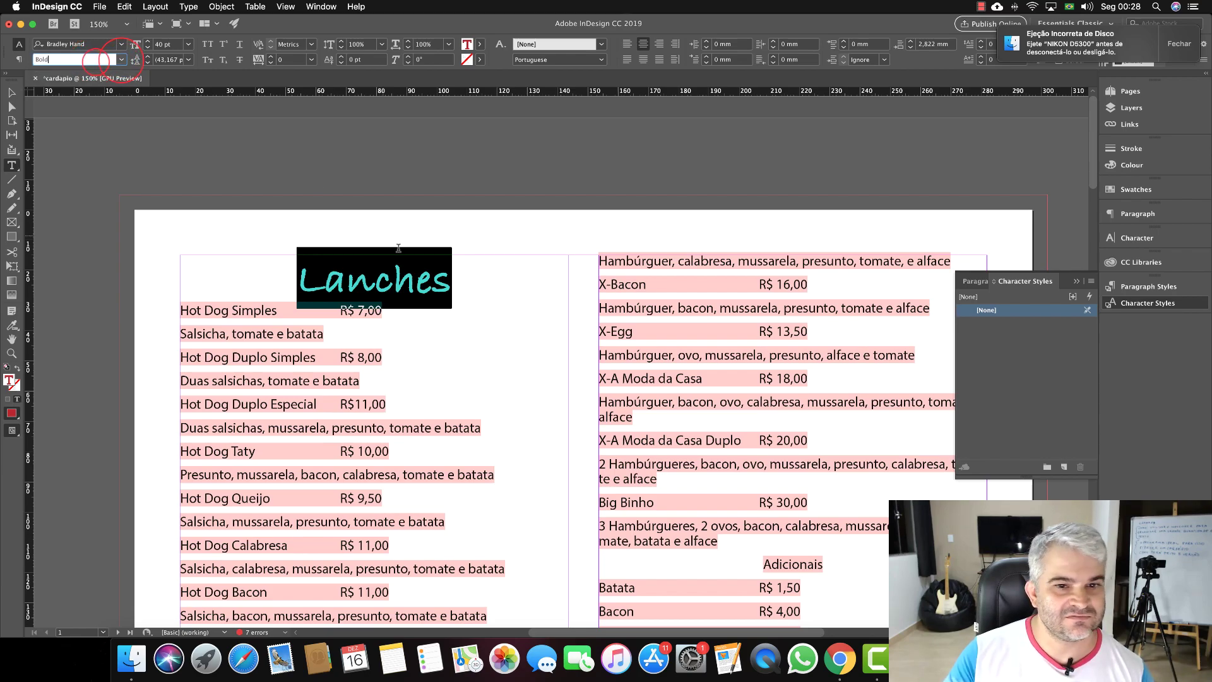
left_click(372, 283)
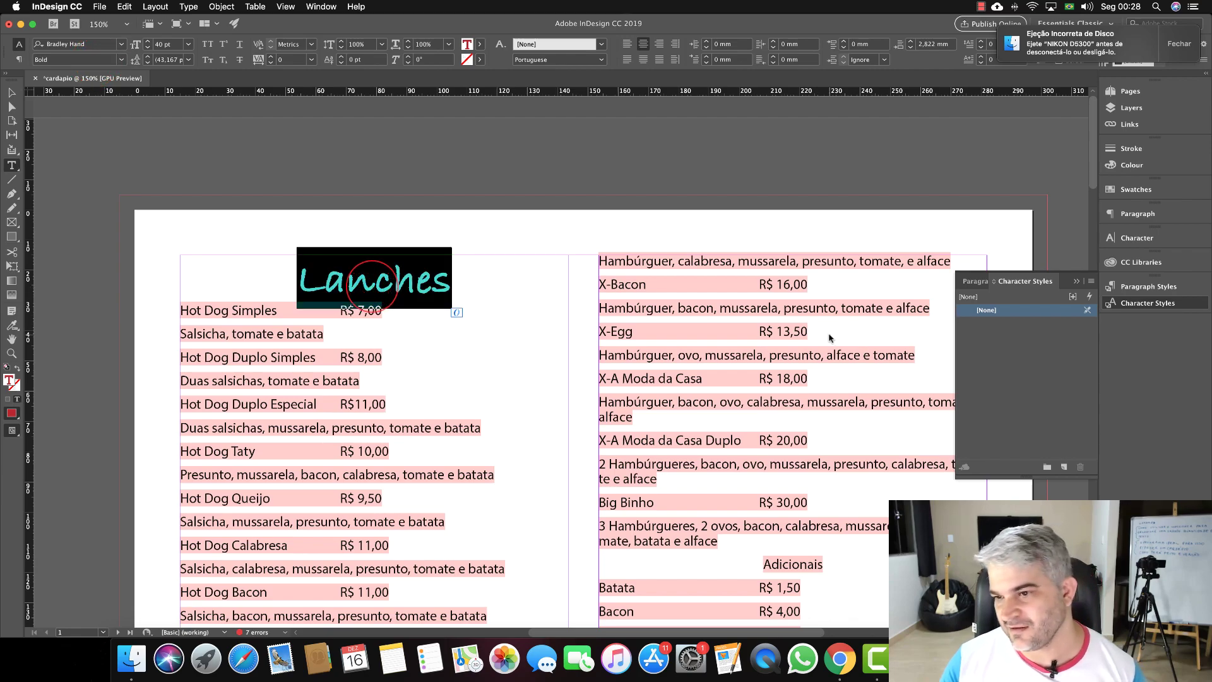
Select the Adicionais heading and the Lanches heading in turn to compare their formatting and character styles.
left_click(992, 359)
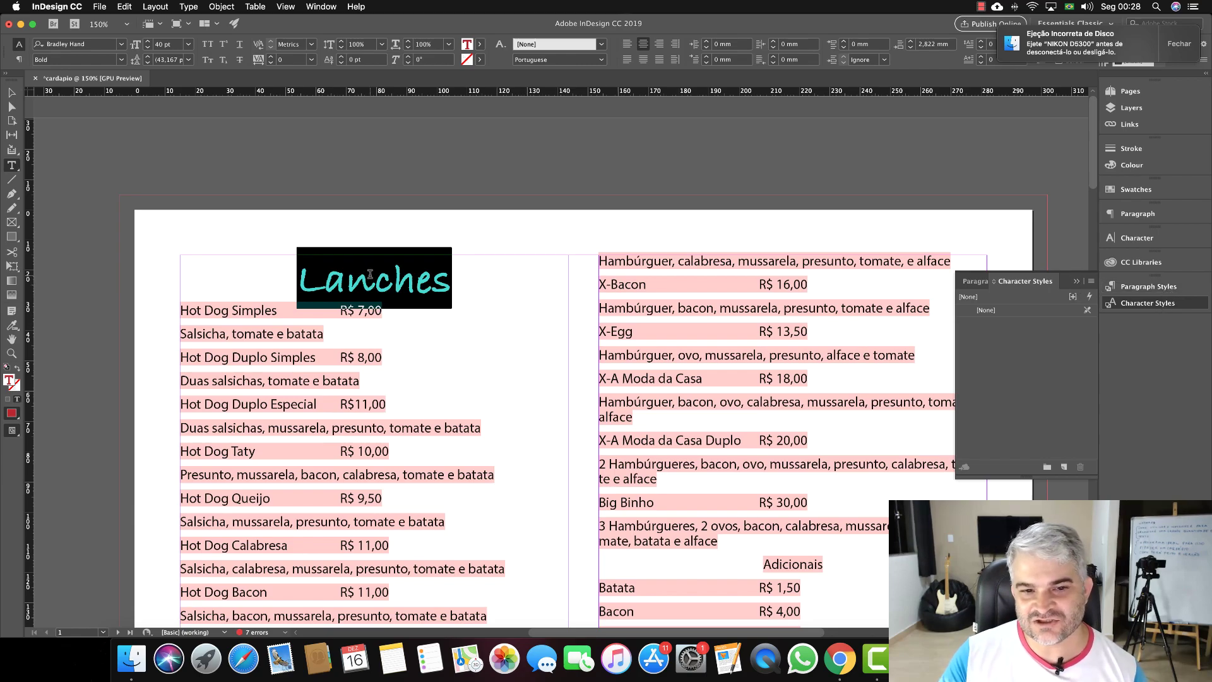
double_click(798, 565)
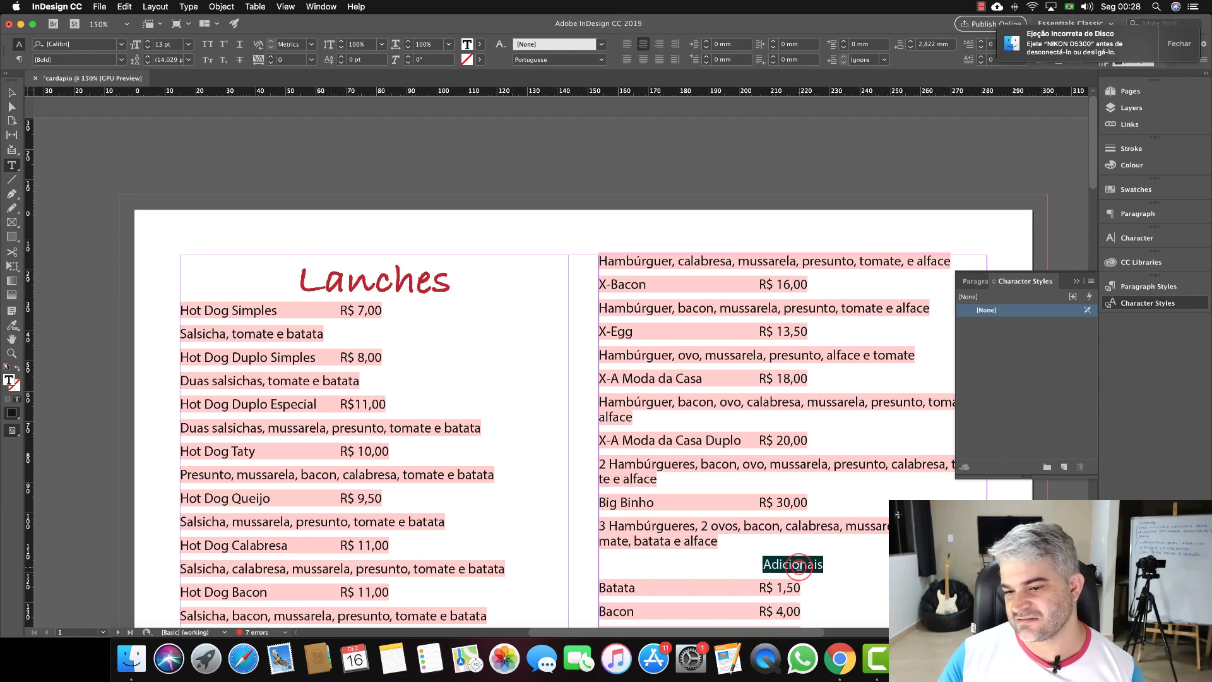
left_click(1006, 349)
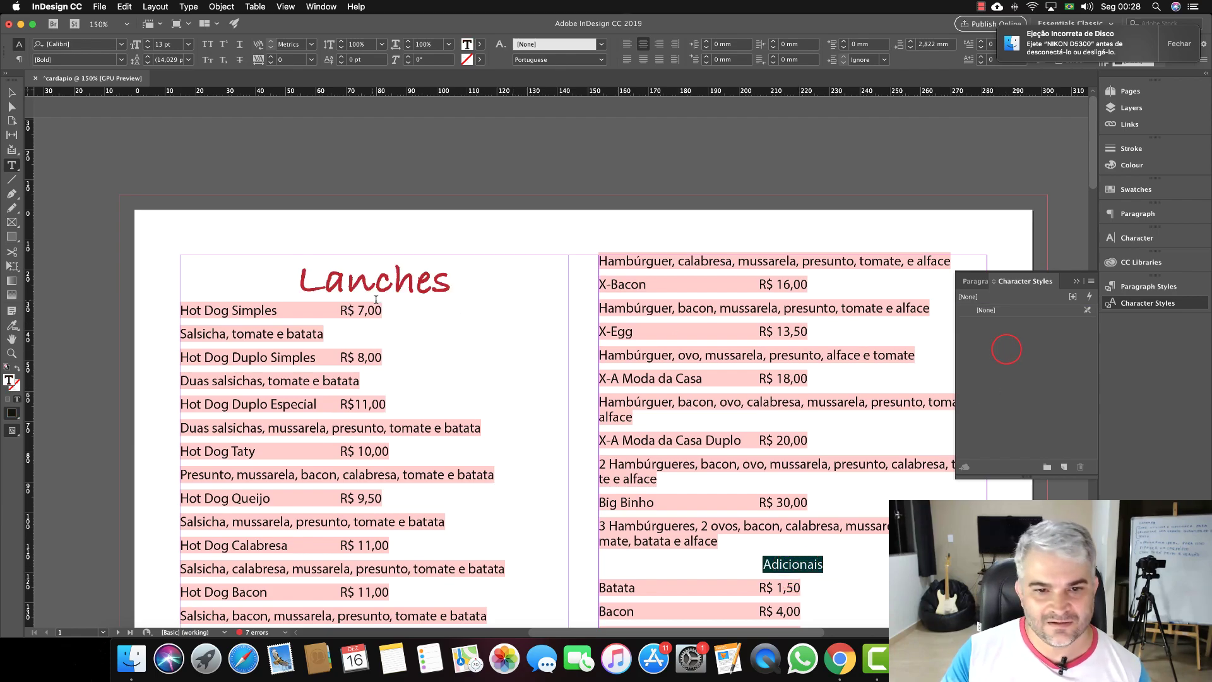
double_click(391, 279)
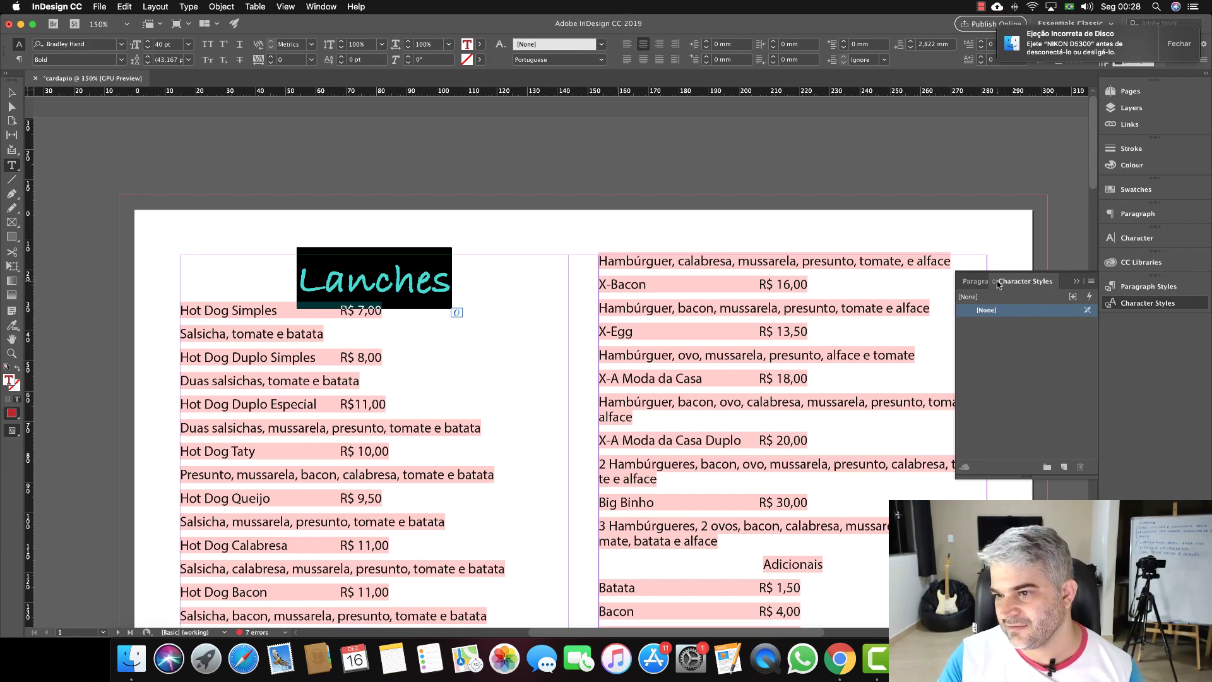
Show the paragraph styles and check which one applies to the X-Bacon line, the X-Egg line and the Lanches heading.
left_click(974, 282)
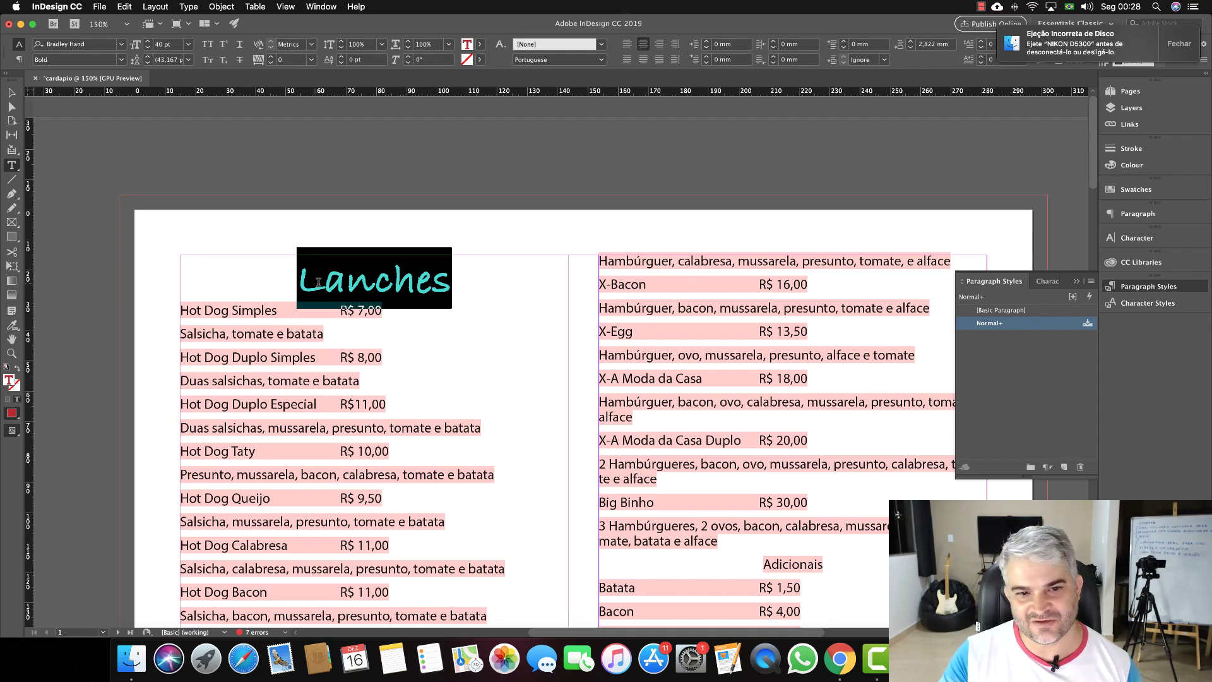
left_click(637, 287)
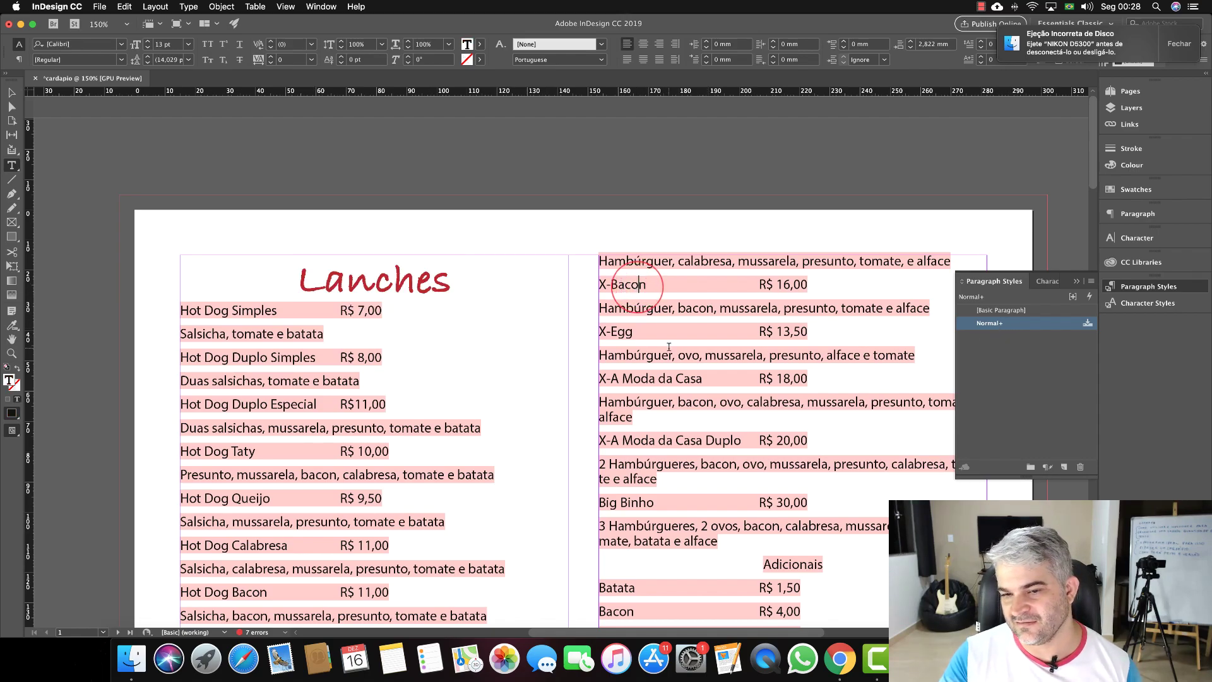
double_click(661, 325)
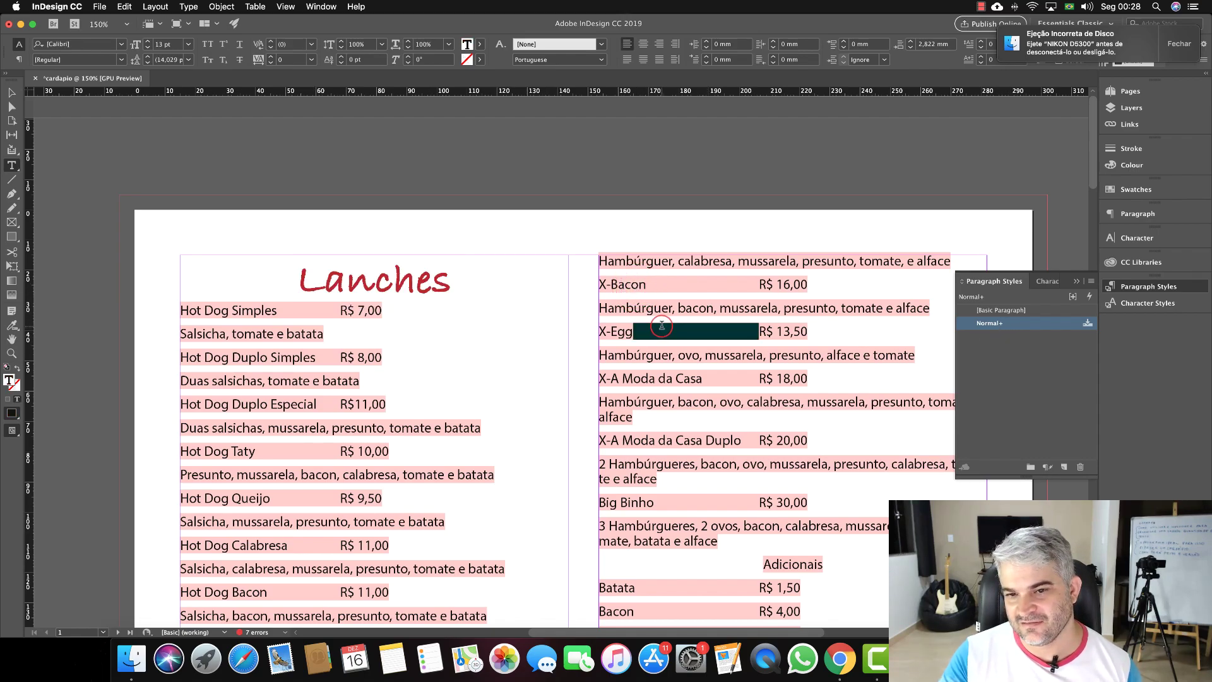
triple_click(368, 283)
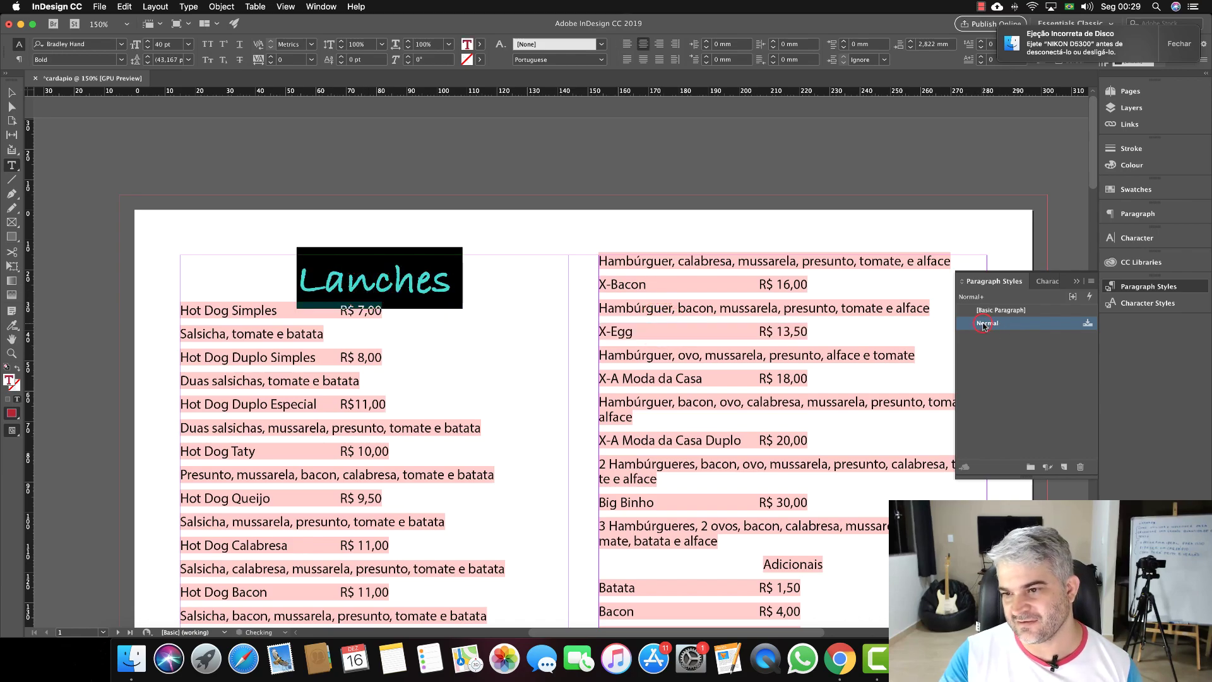
Try resetting the Lanches heading to the Normal paragraph style without overrides, undo it and reselect the heading.
left_click(984, 324, "alt")
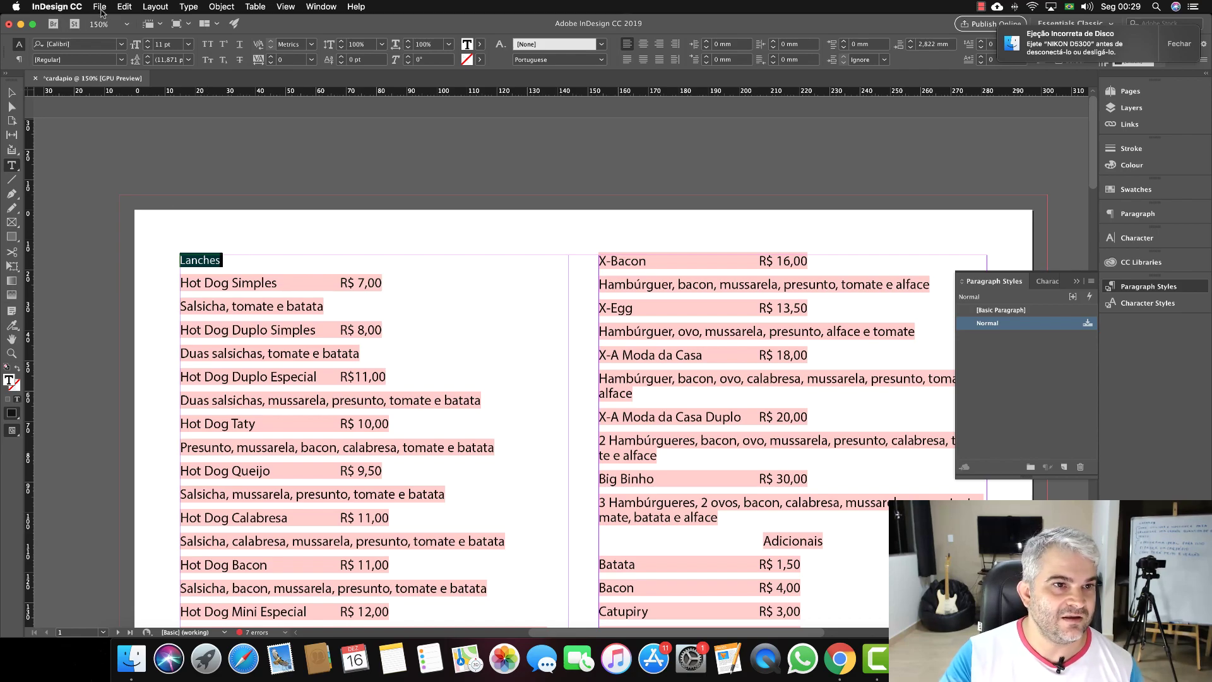
left_click(124, 6)
left_click(151, 24)
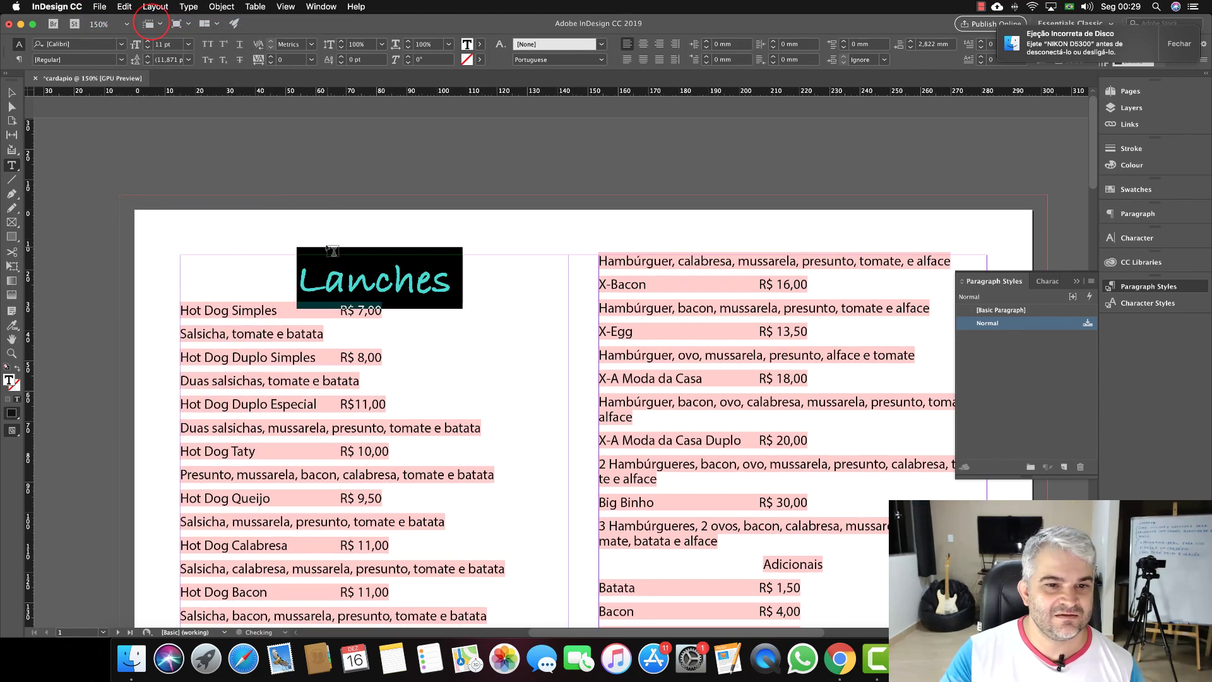
double_click(383, 276)
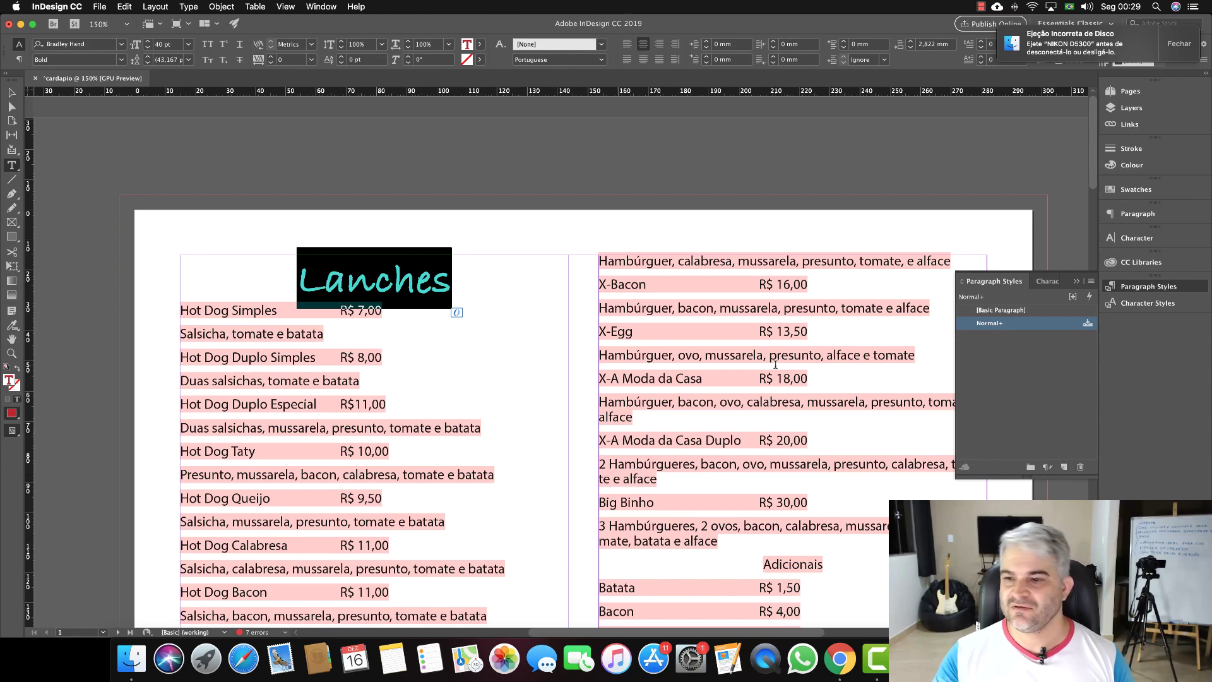
Detach and close the Paragraph Styles and Character Styles group, bring it back and dock it again.
left_click(1155, 282)
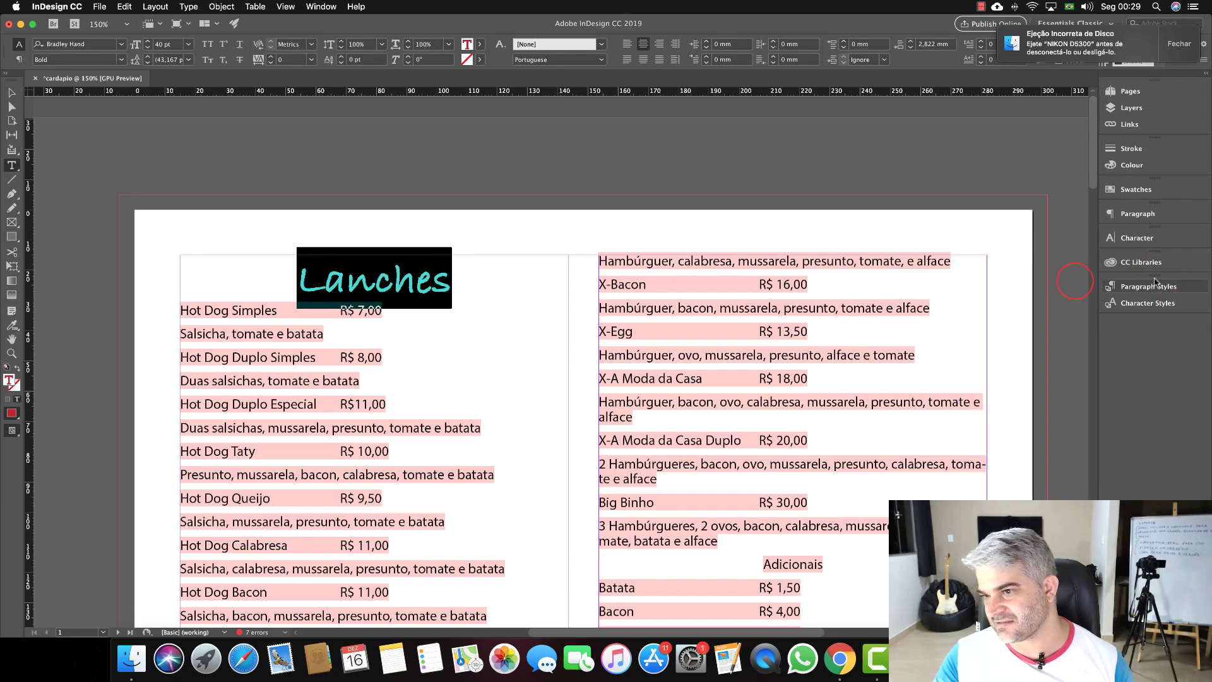
left_click_drag(1155, 277, 970, 305)
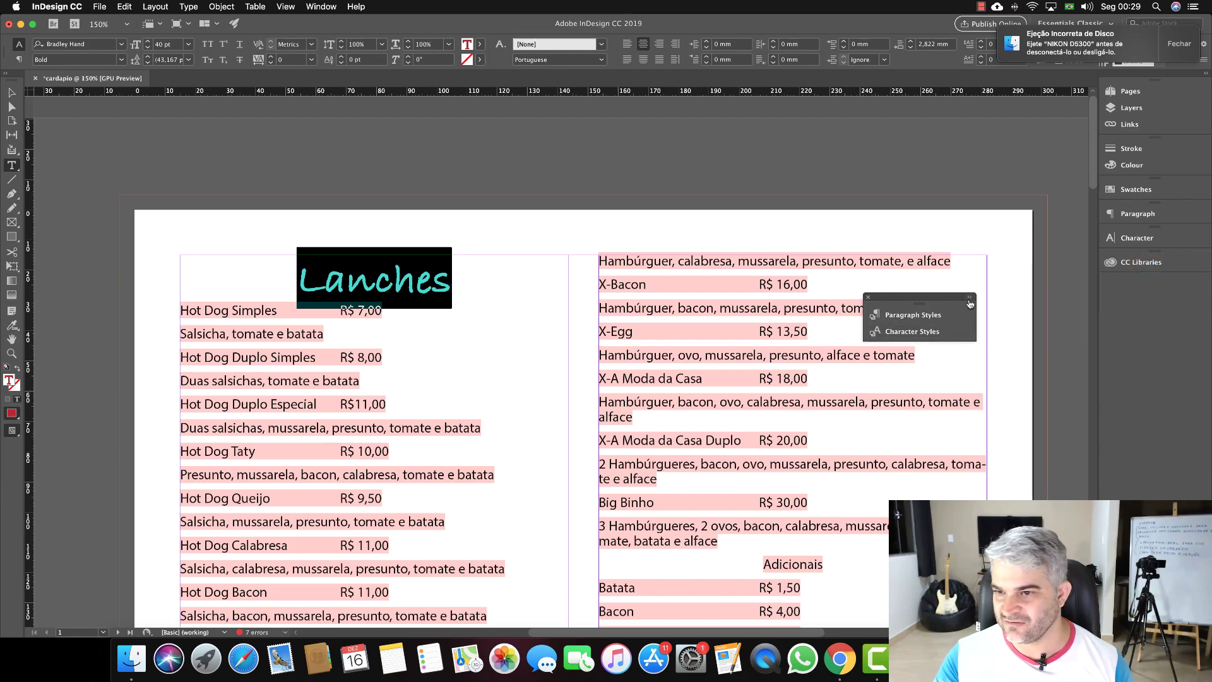
left_click(869, 299)
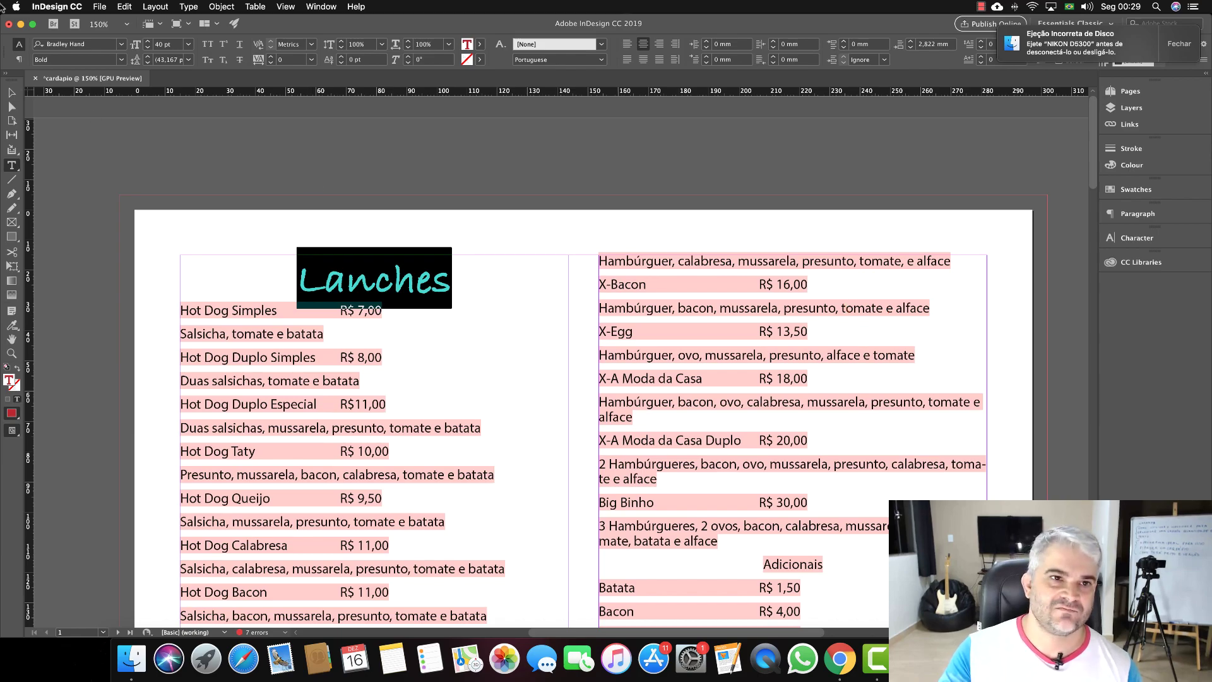
left_click(188, 7)
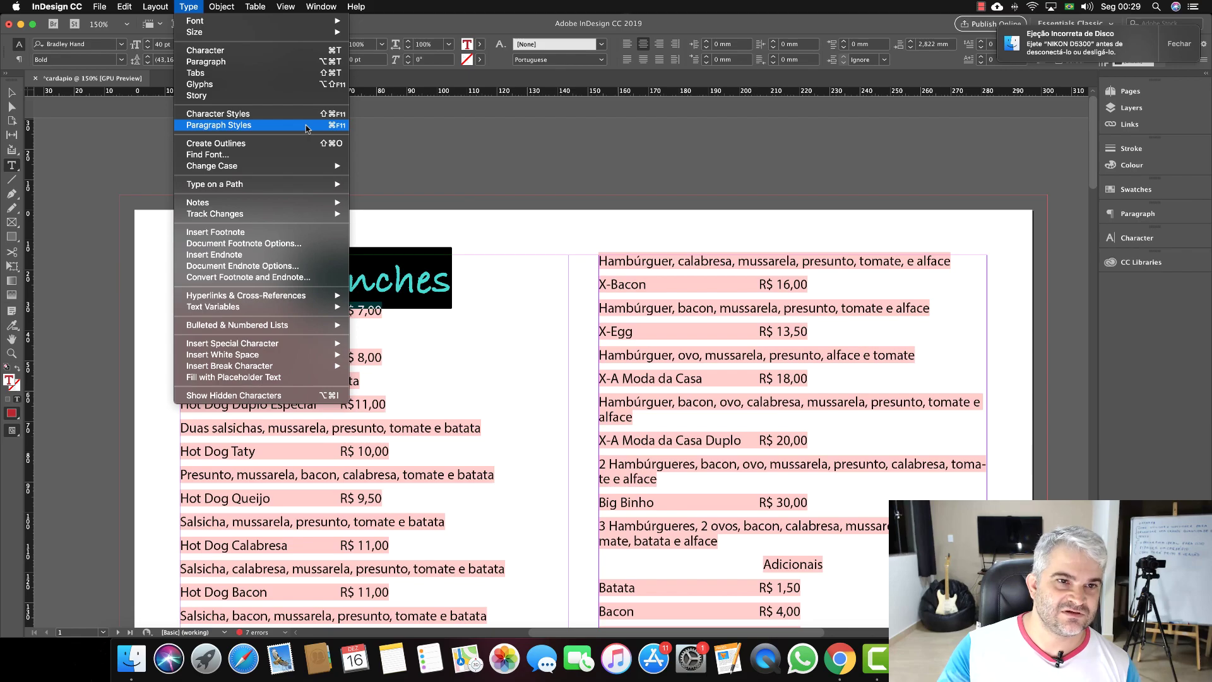
left_click(219, 125)
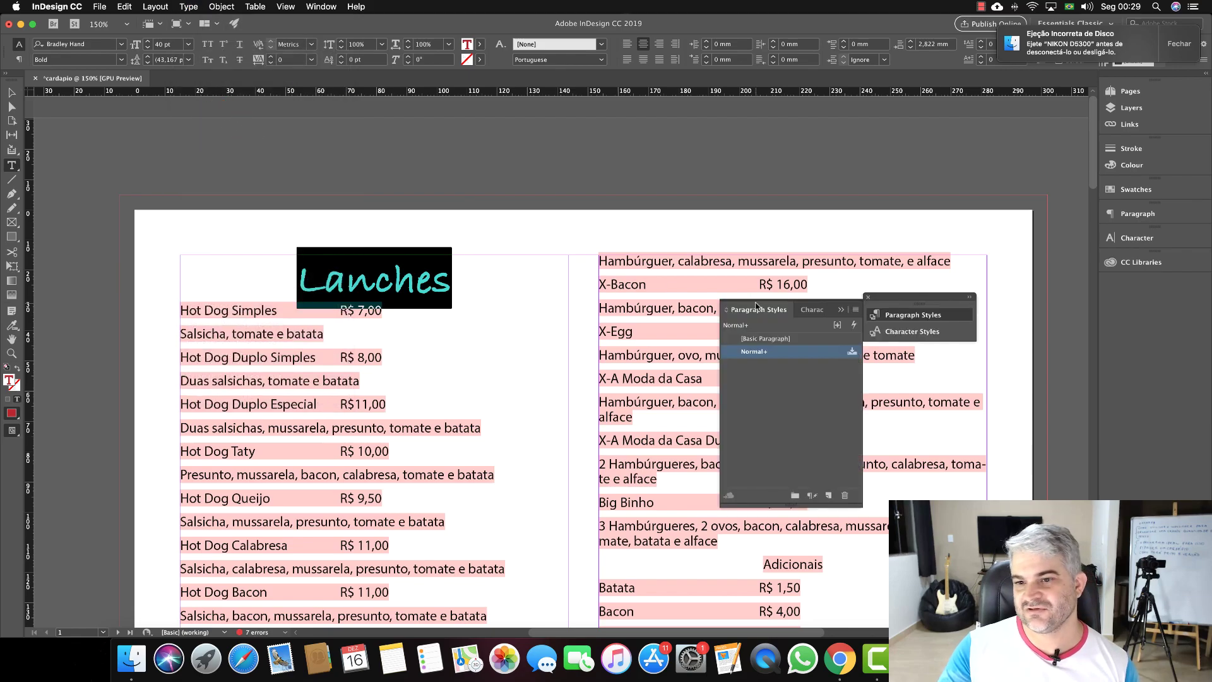
left_click(801, 304)
left_click(732, 304)
left_click_drag(830, 301, 1139, 289)
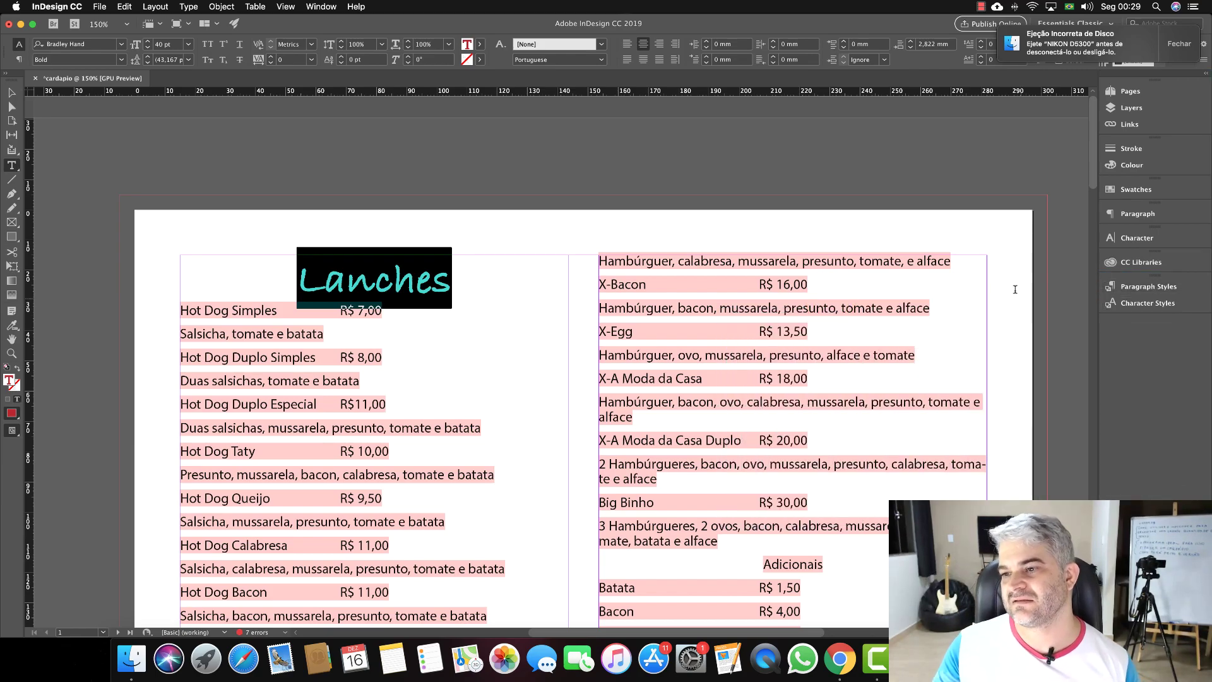
Create a paragraph style named titulos from the Lanches heading, apply it to the heading and base it on [No Paragraph Style].
left_click(1142, 288)
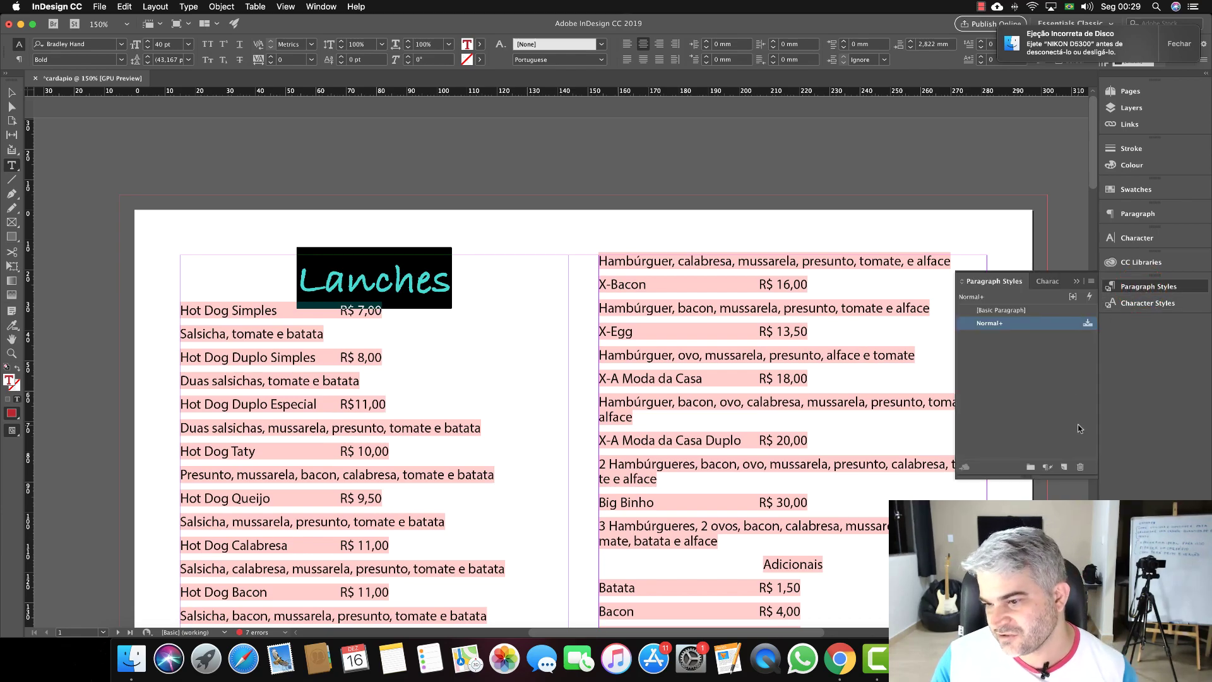
left_click(1064, 467)
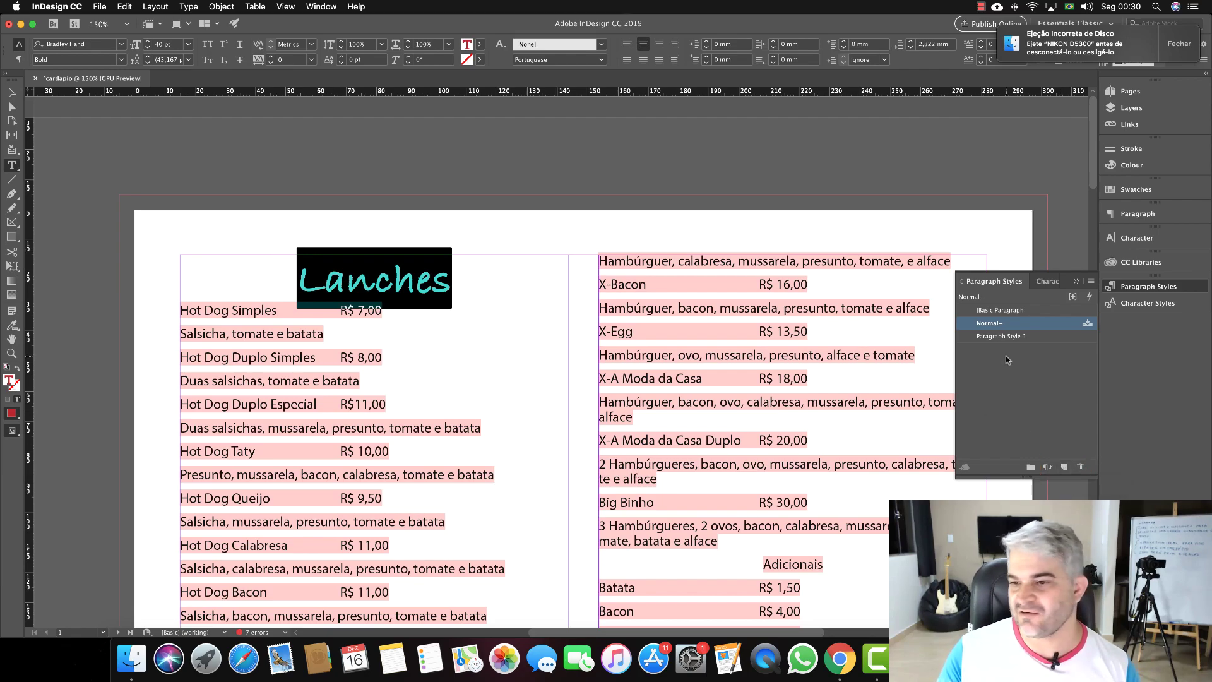
left_click(1010, 337)
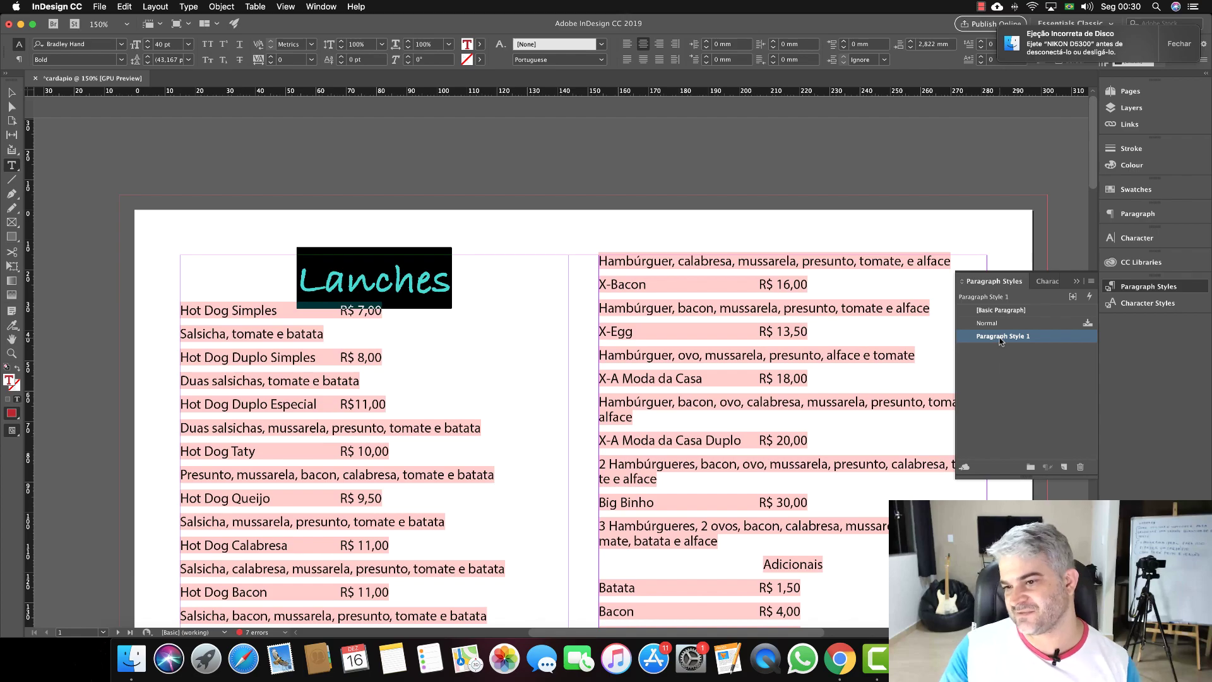
double_click(1000, 337)
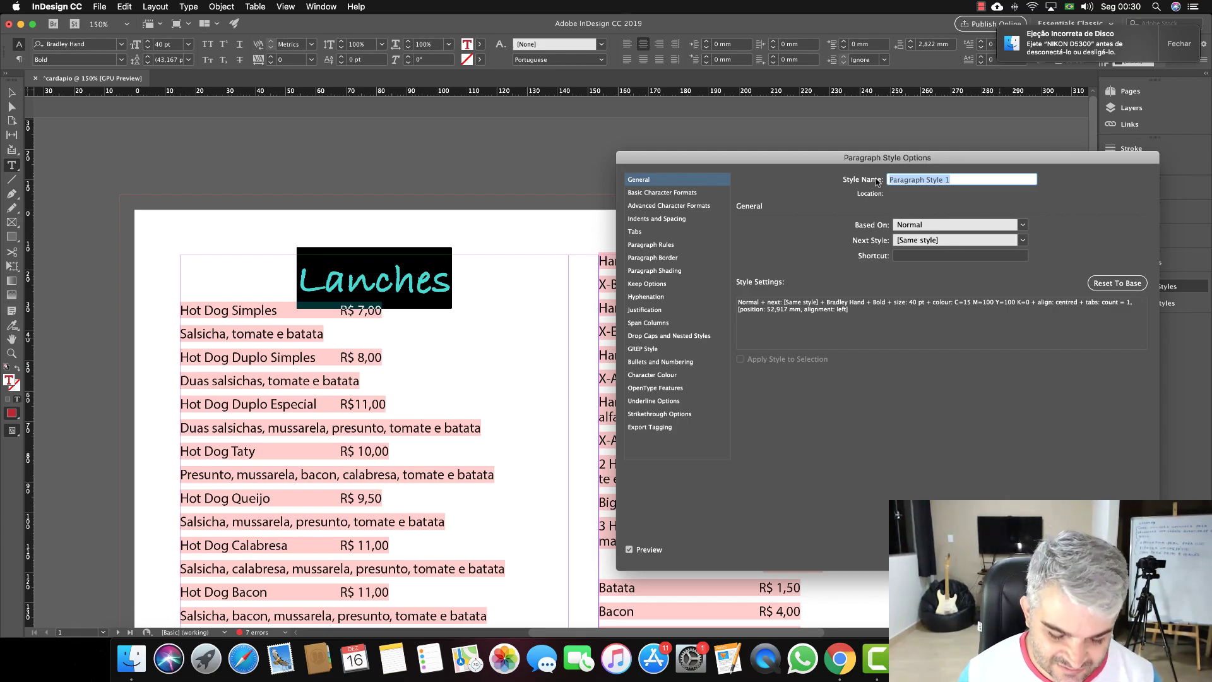
type("titulos")
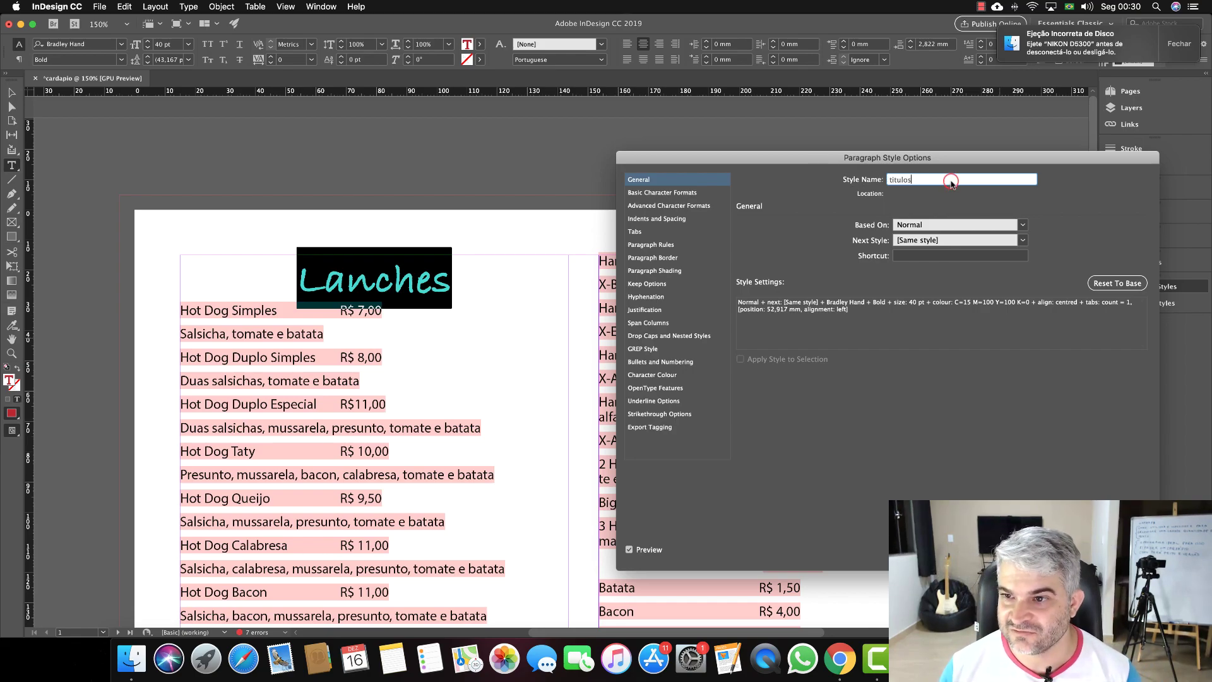
left_click(936, 225)
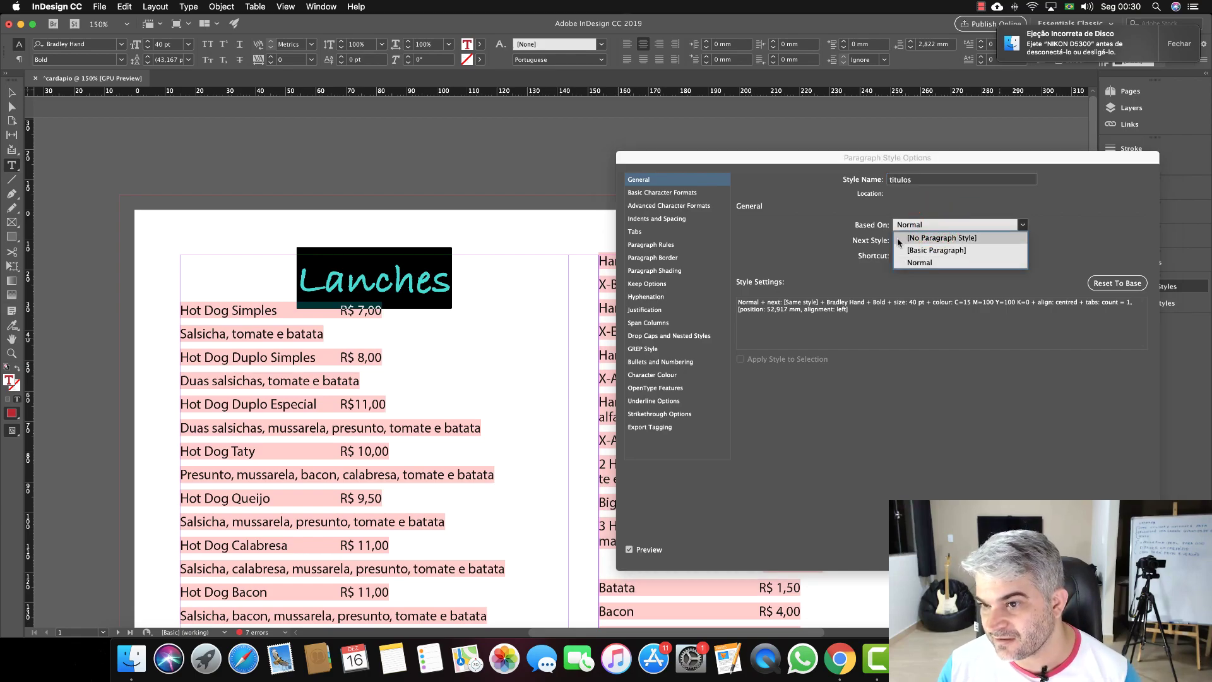
left_click(958, 239)
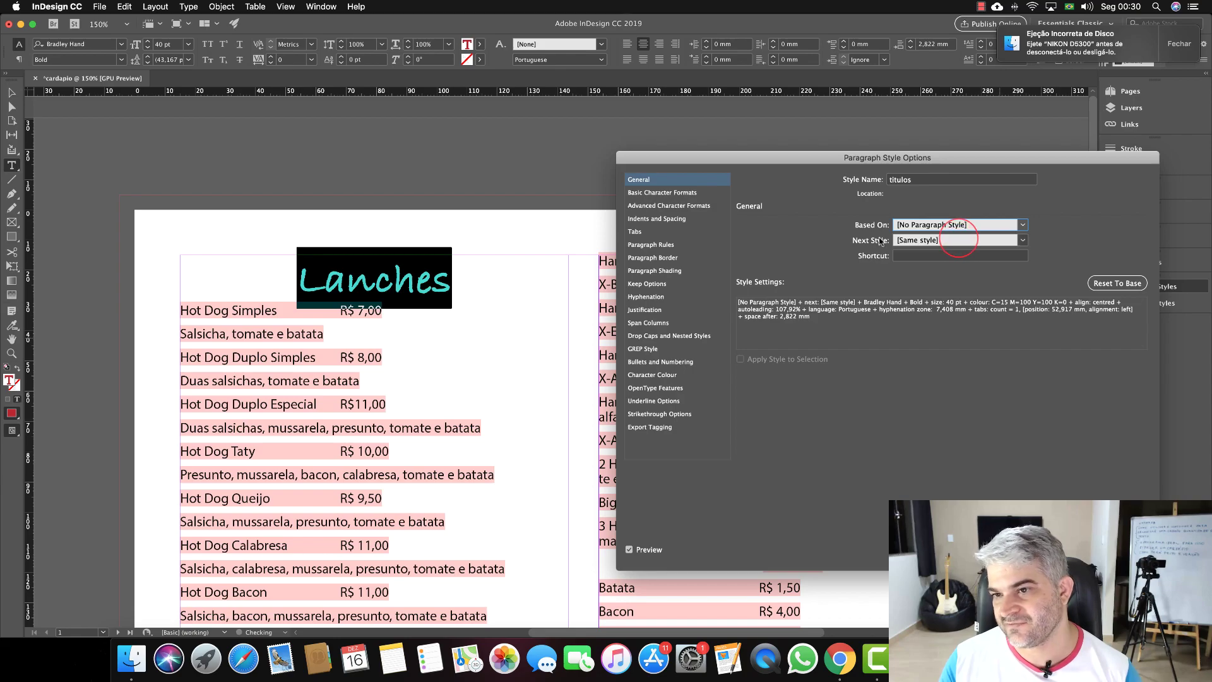
Assign Shift+Num 1 as the shortcut of the titulos style and turn off its ligatures.
left_click(907, 256)
left_click(910, 256)
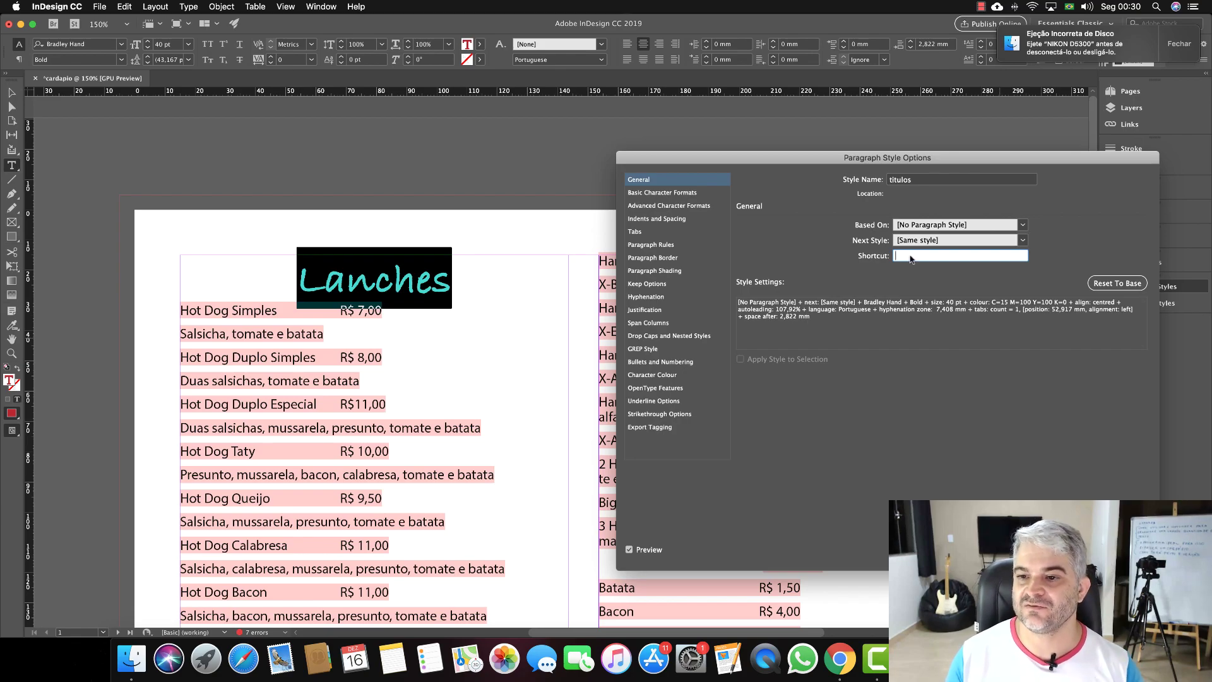
key("shift+KP_1")
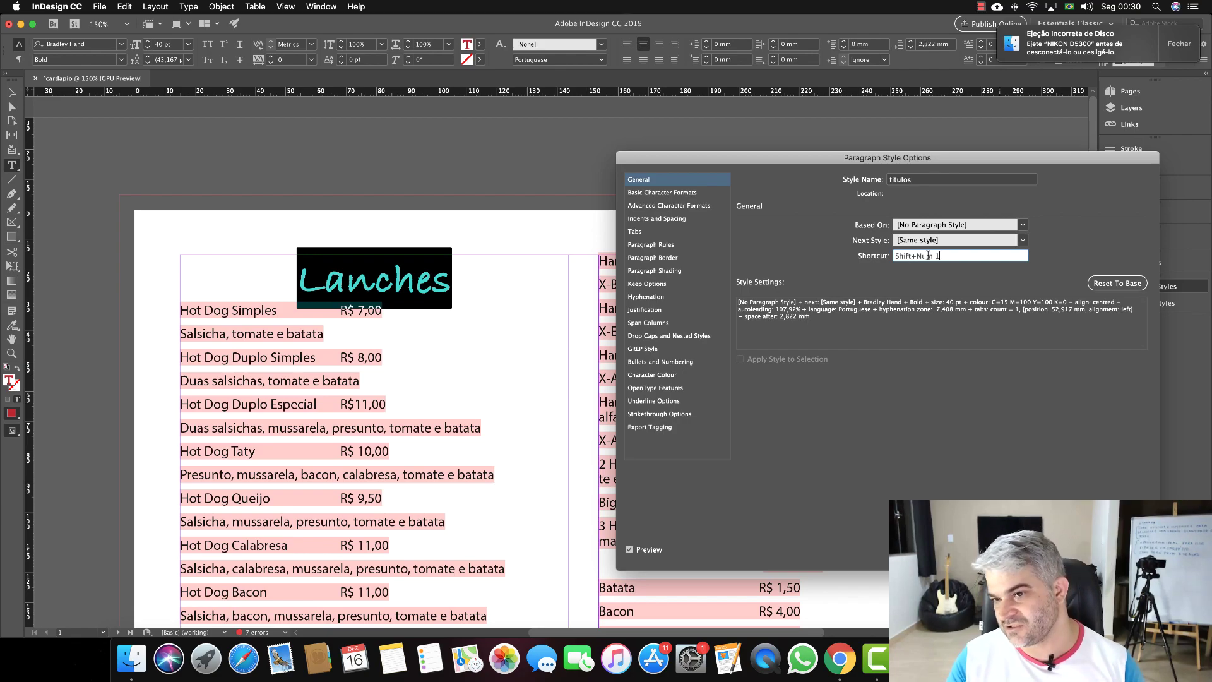
left_click_drag(950, 255, 882, 257)
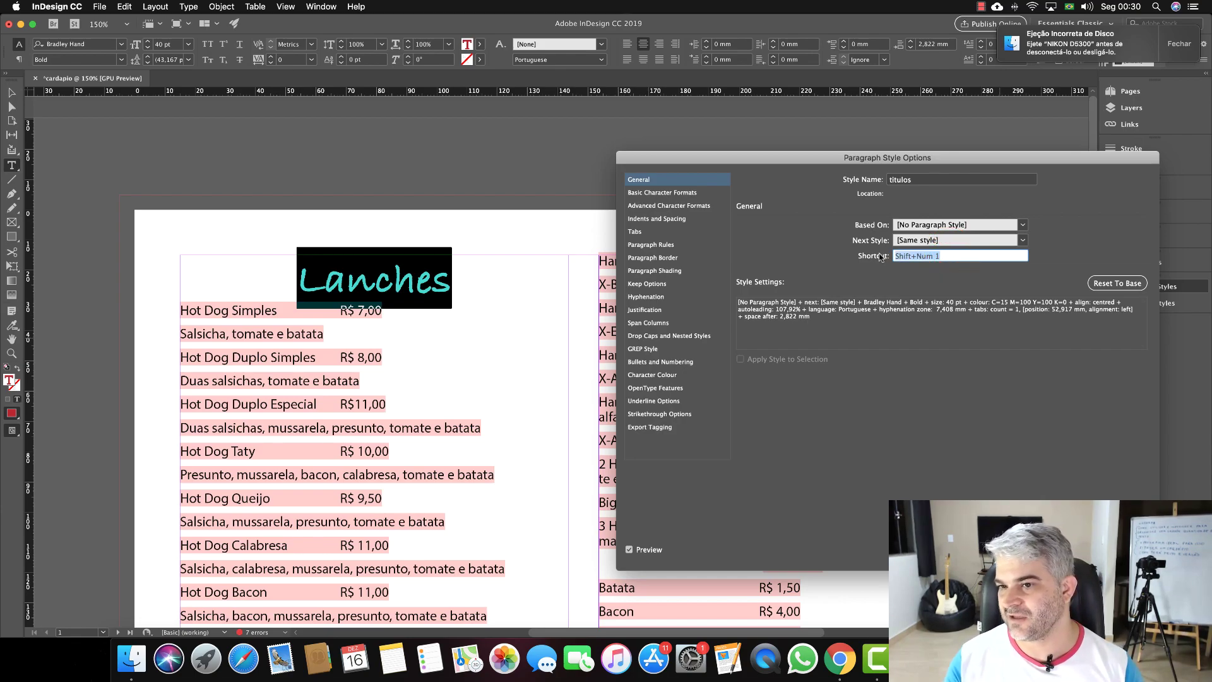
left_click(977, 256)
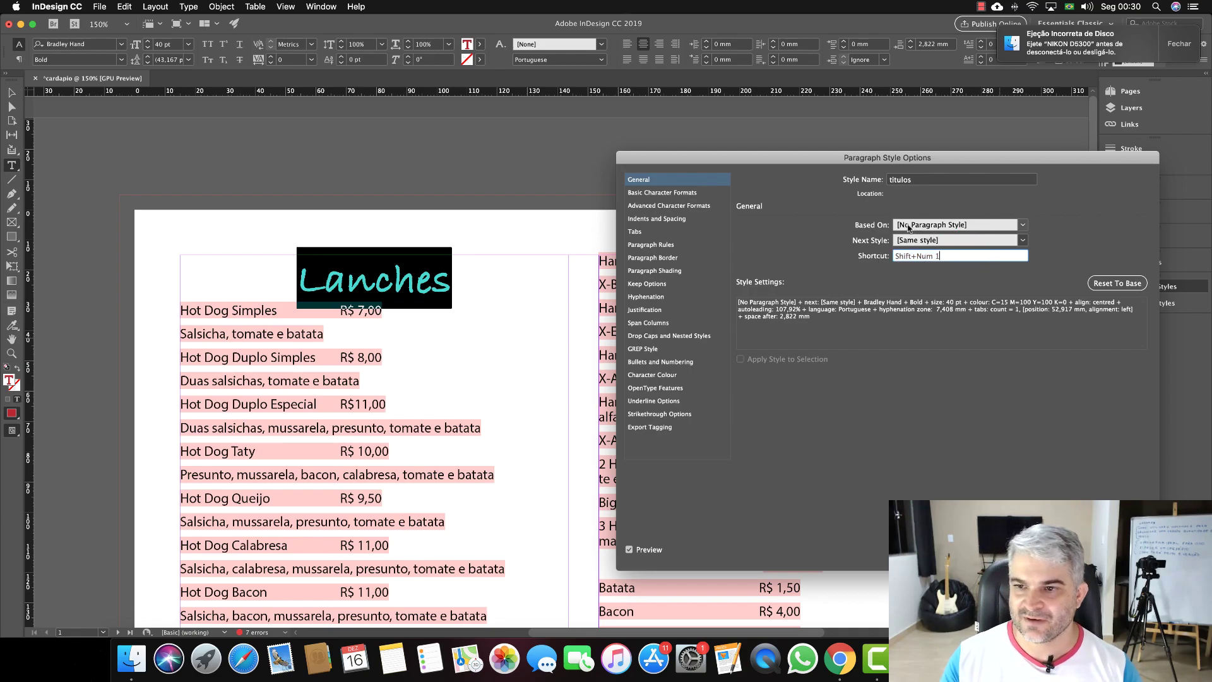
left_click(650, 193)
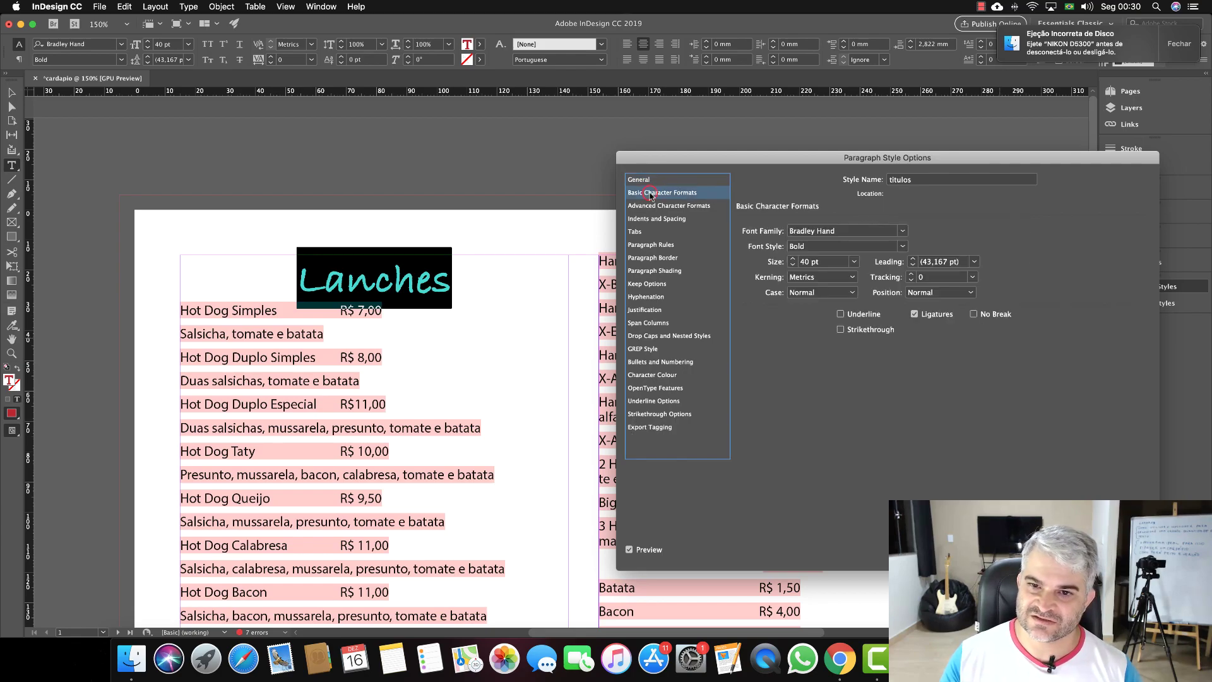
left_click(914, 314)
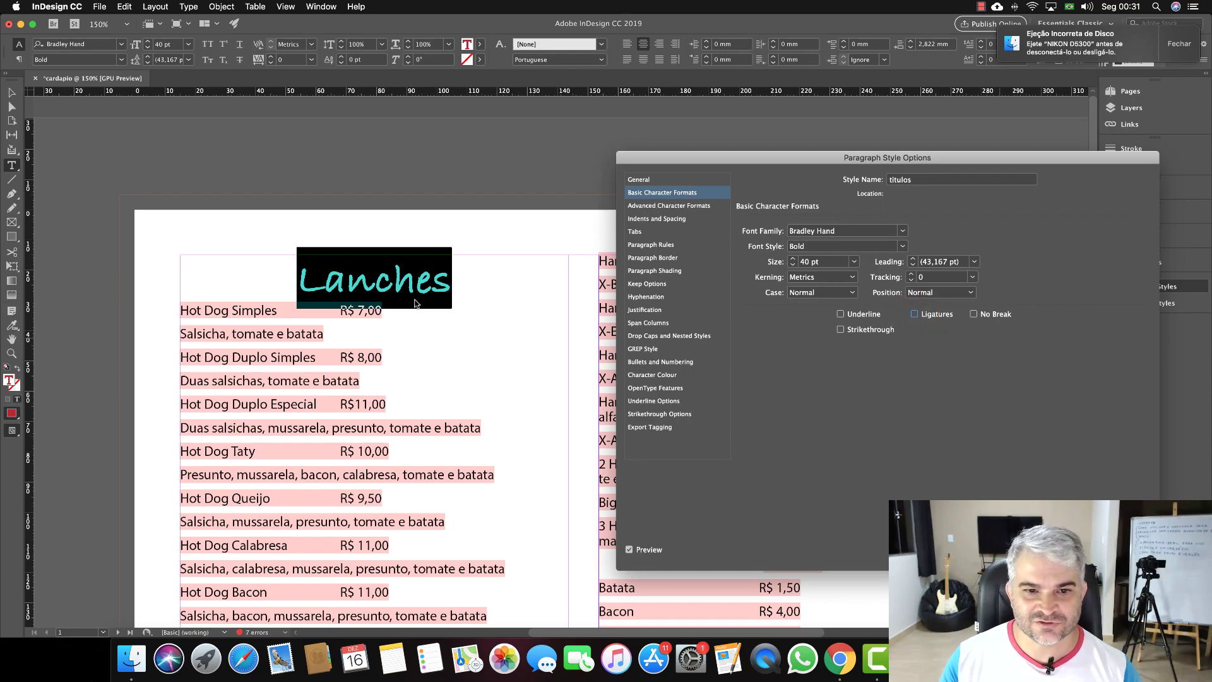
Try a tracking of -130 in the titulos style and set it back to 0.
left_click(910, 281)
left_click(911, 281)
left_click(911, 281)
left_click(910, 281)
left_click(910, 281)
left_click(911, 281)
left_click(910, 281)
left_click(910, 281)
left_click(911, 281)
left_click(911, 281)
left_click(910, 281)
left_click(911, 281)
left_click(910, 281)
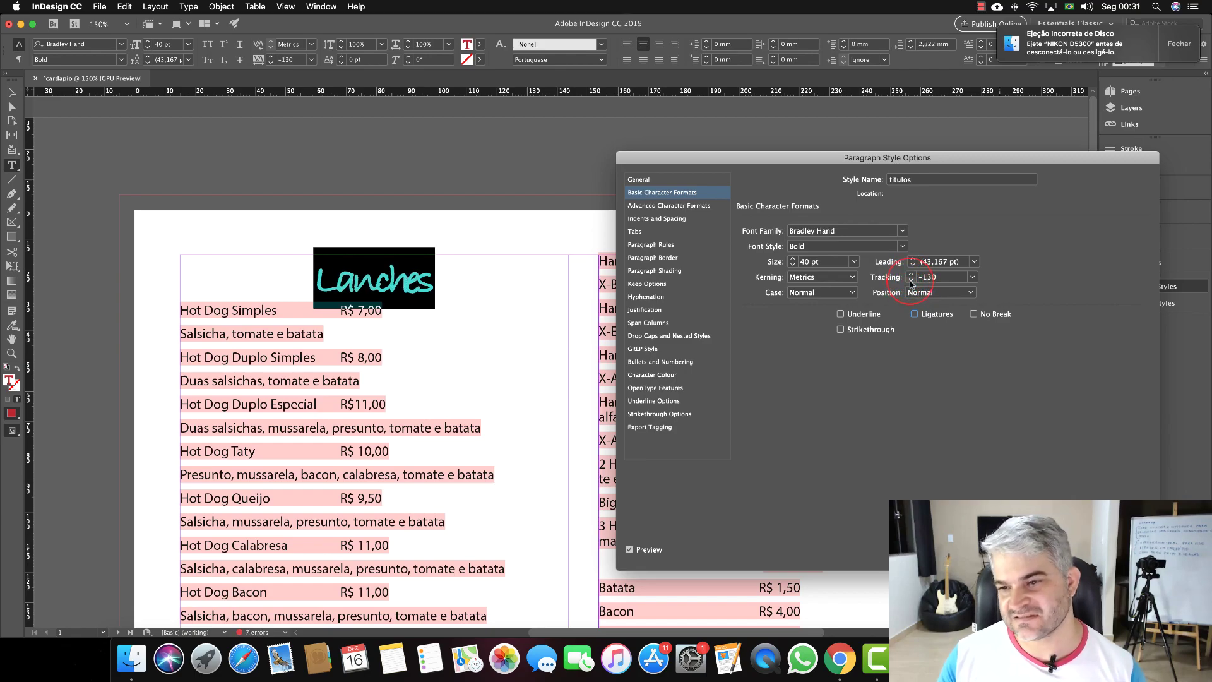
left_click(911, 274)
left_click(911, 273)
left_click(910, 274)
left_click(911, 274)
left_click(910, 274)
left_click(911, 274)
left_click(911, 274)
left_click(911, 274)
left_click(911, 274)
left_click(911, 274)
left_click(911, 274)
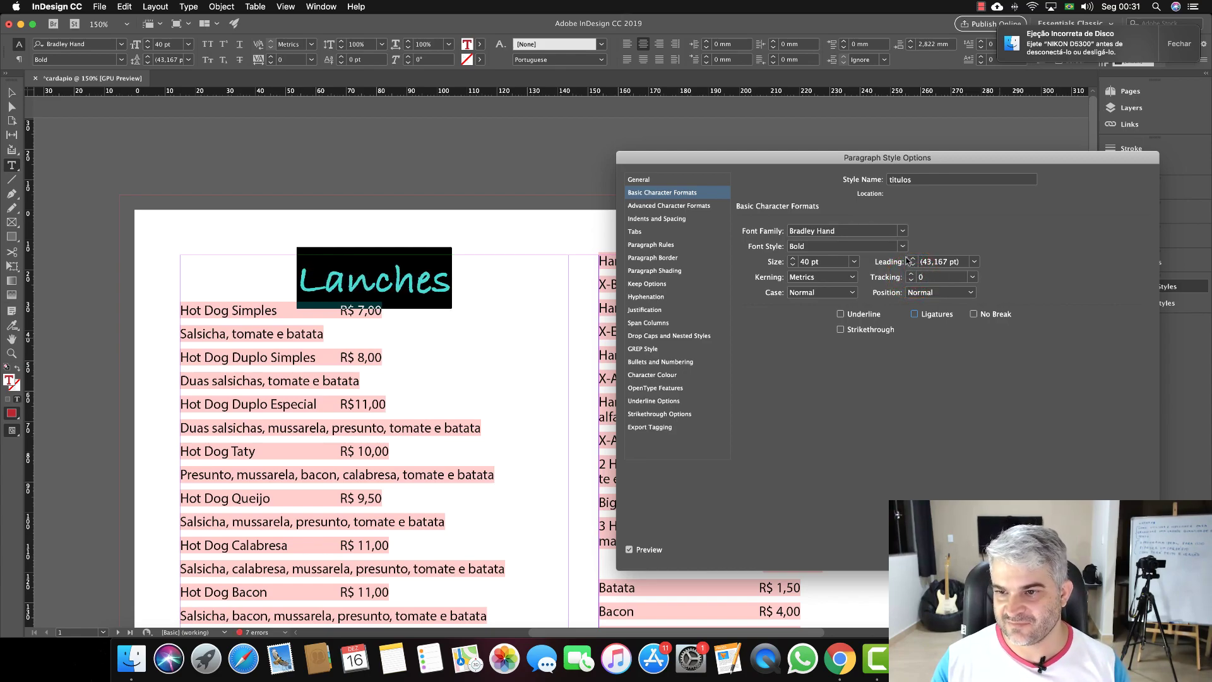
Set the leading of the titulos style to 40 pt and its kerning to Optical.
left_click(913, 266)
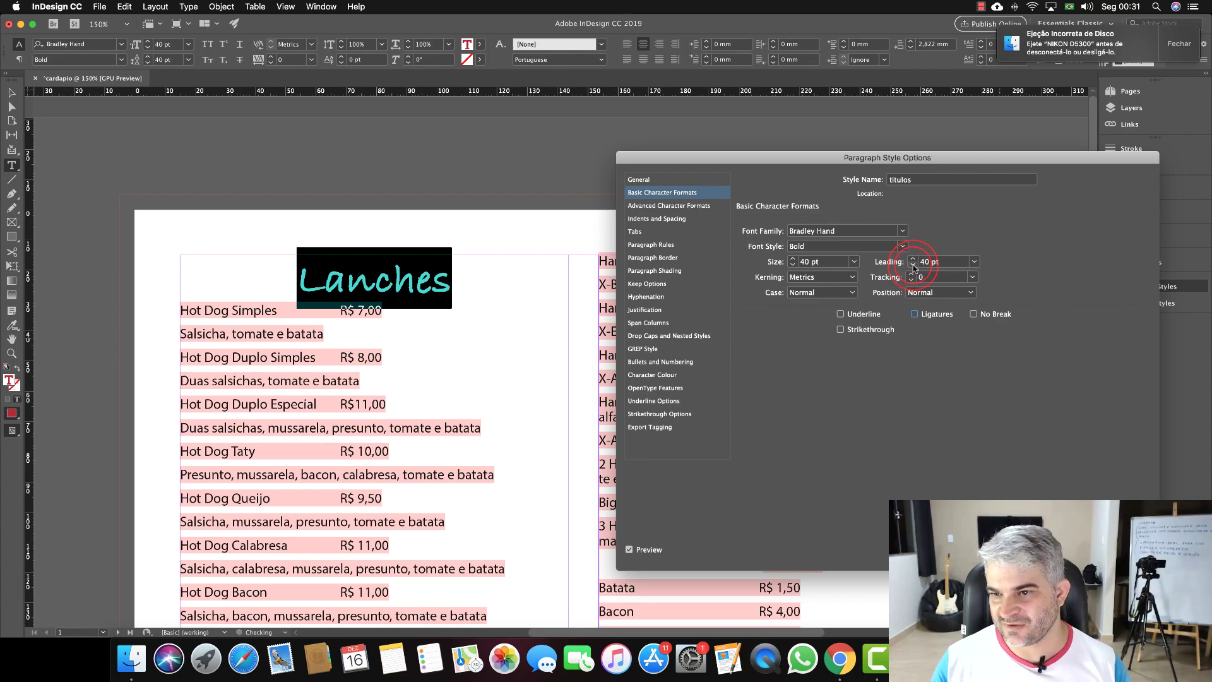
left_click(852, 278)
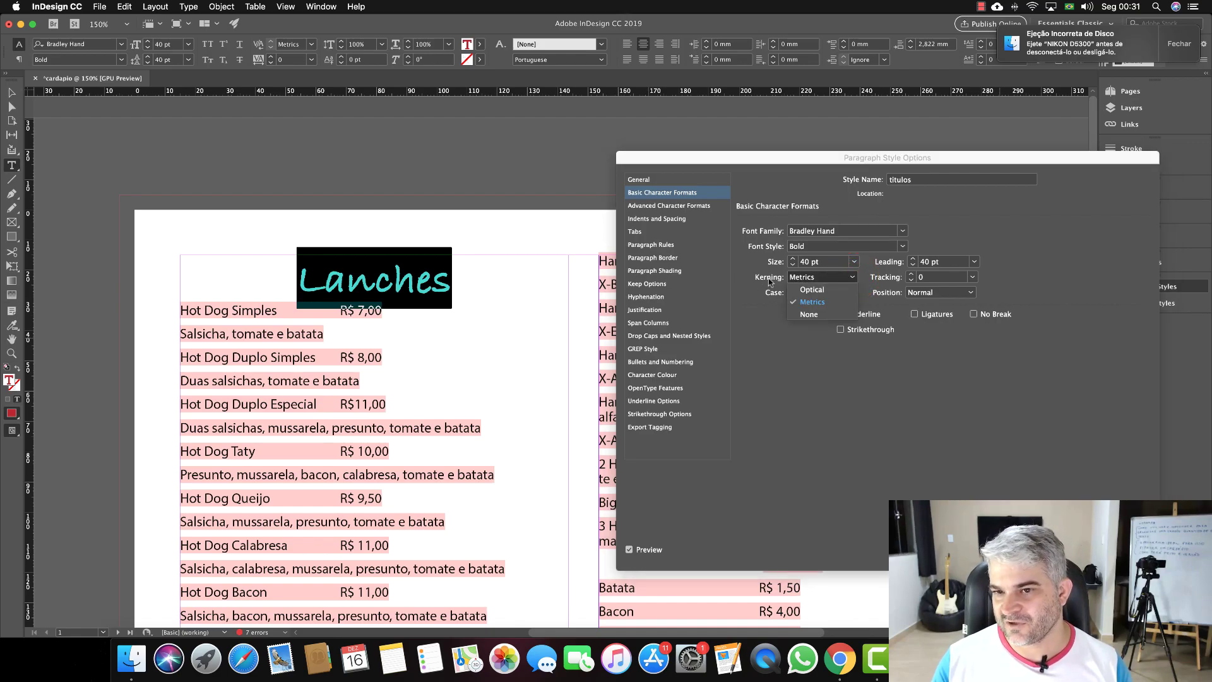
left_click(812, 290)
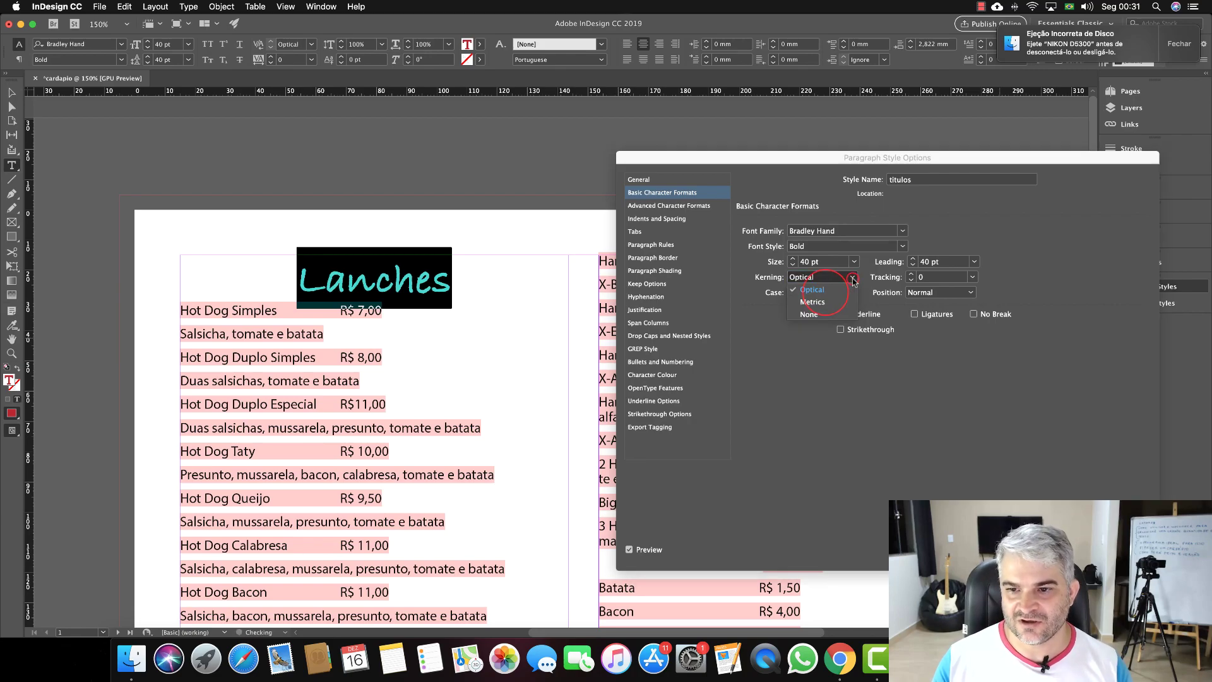
Review the remaining option categories of the titulos style, from advanced character formats through justification.
left_click(651, 206)
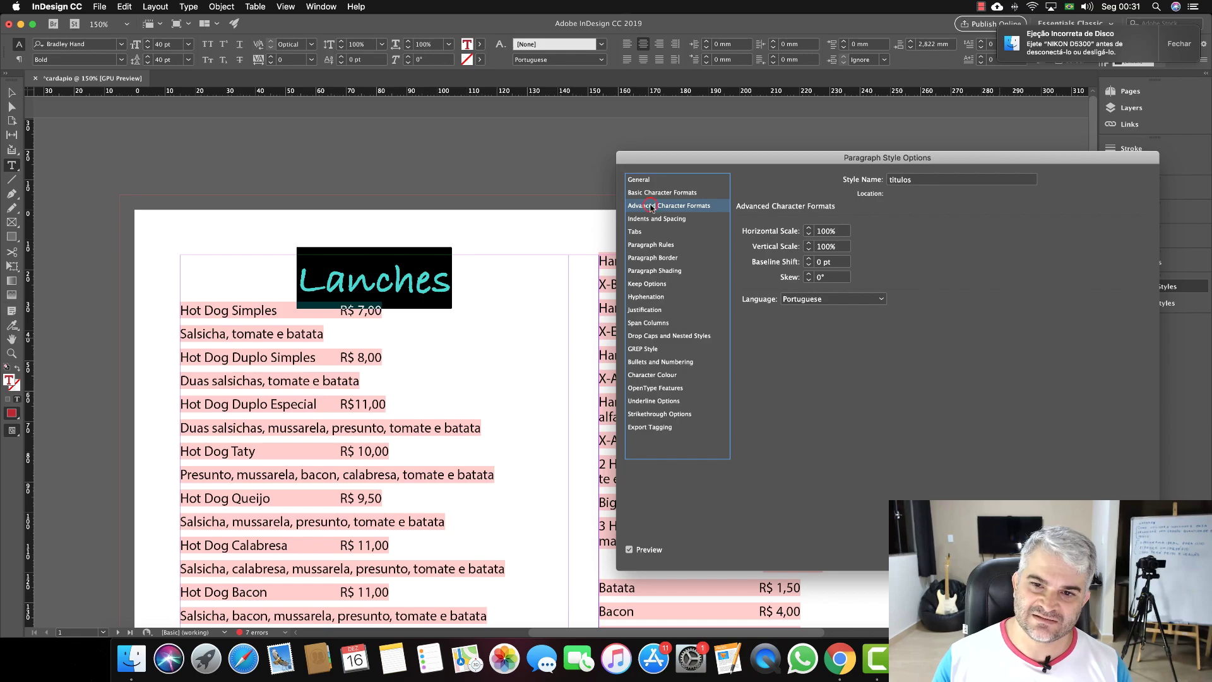
left_click(647, 218)
left_click(641, 231)
left_click(646, 244)
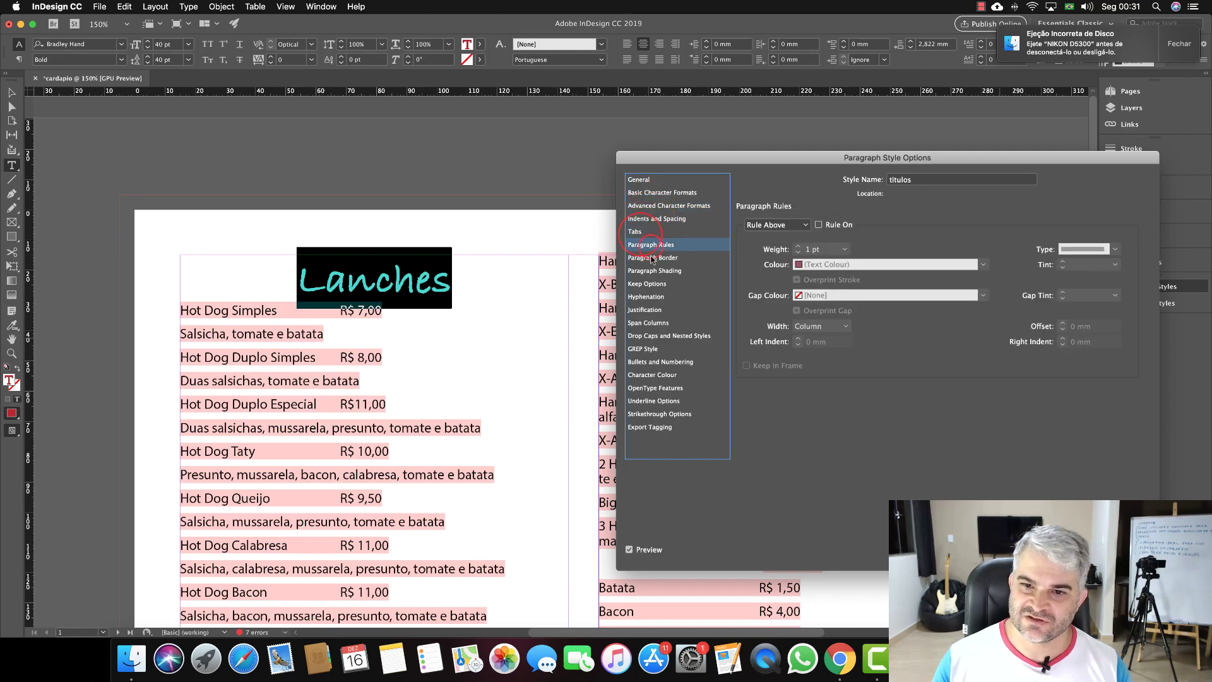
left_click(647, 258)
left_click(649, 271)
left_click(649, 284)
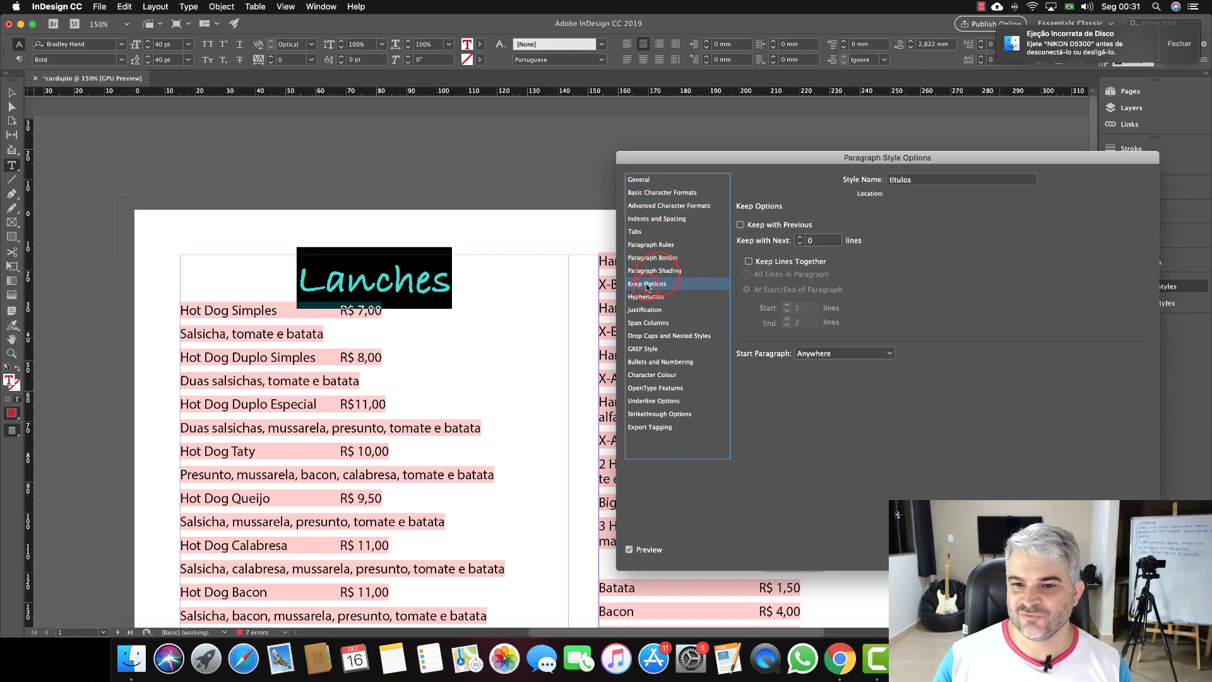
left_click(647, 297)
left_click(648, 310)
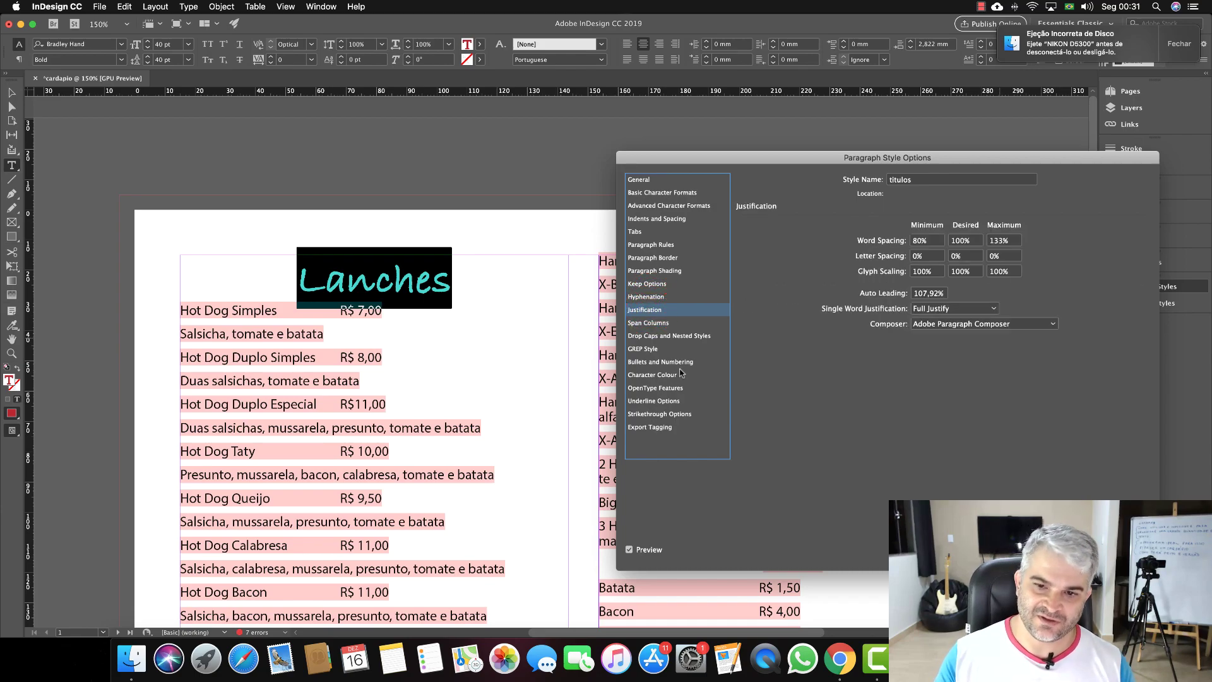
Check the general settings of the titulos style, save it and reselect the Lanches heading.
left_click(636, 179)
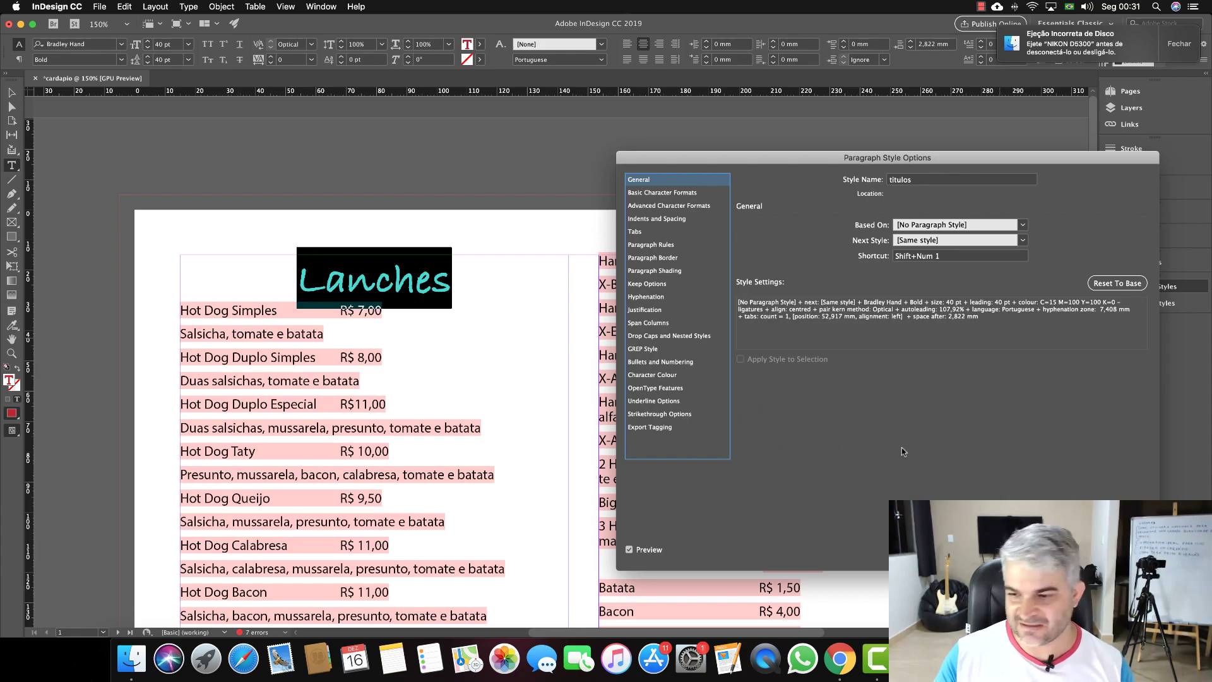
key("Return")
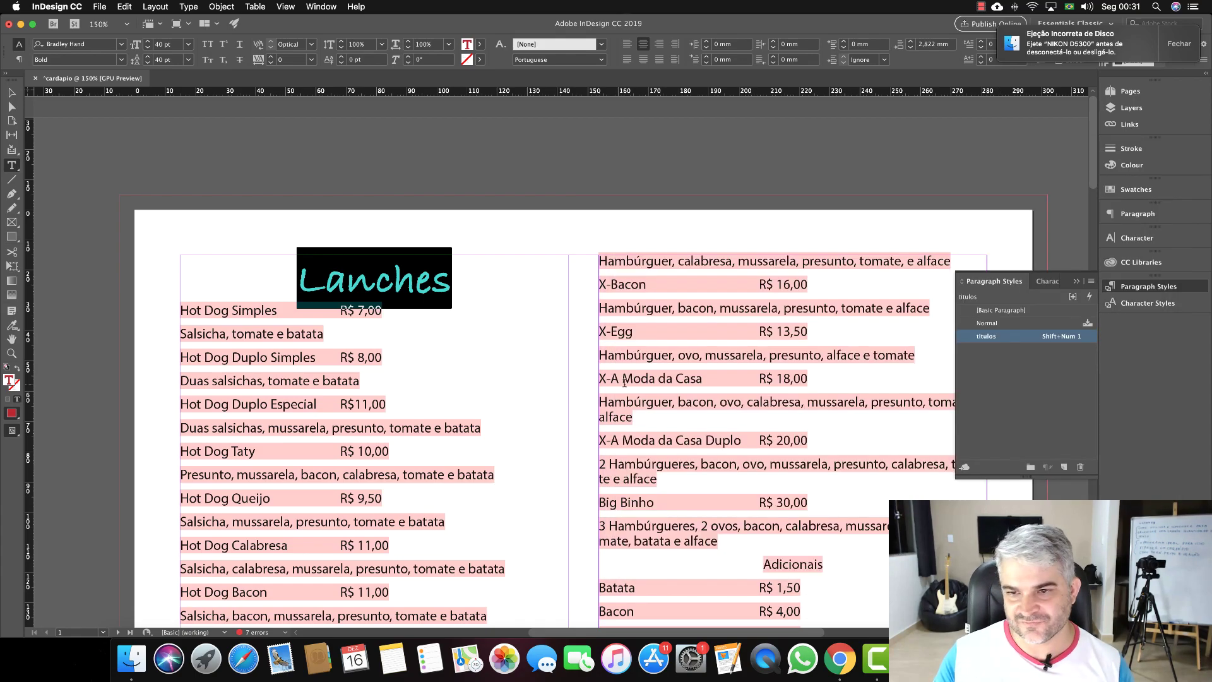
left_click(353, 271)
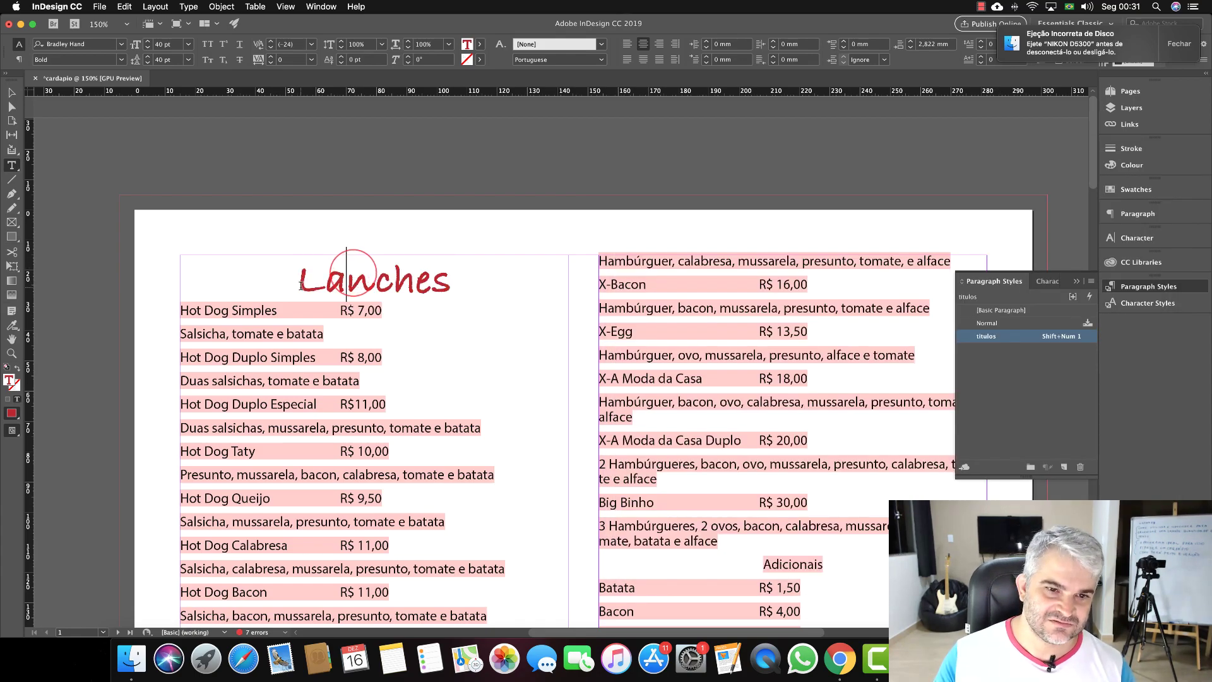
left_click_drag(296, 282, 452, 283)
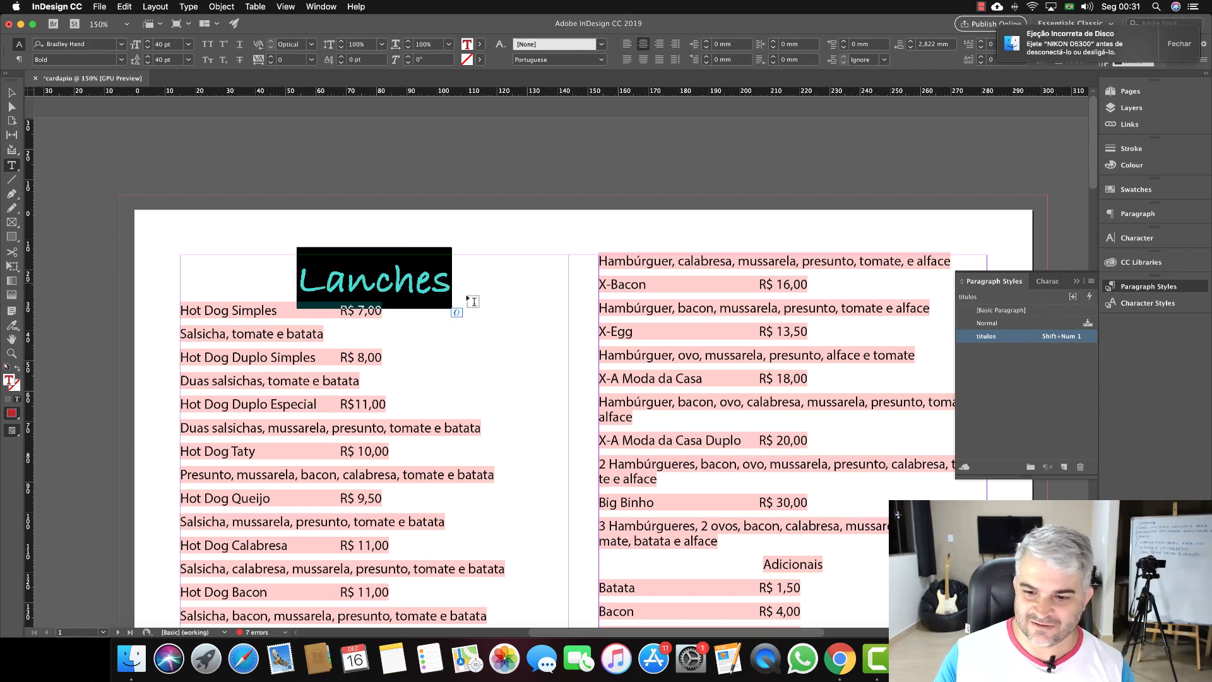
Apply the titulos paragraph style to the Adicionais and Refrigerantes headings in the second column.
scroll(646, 372, "down", 8)
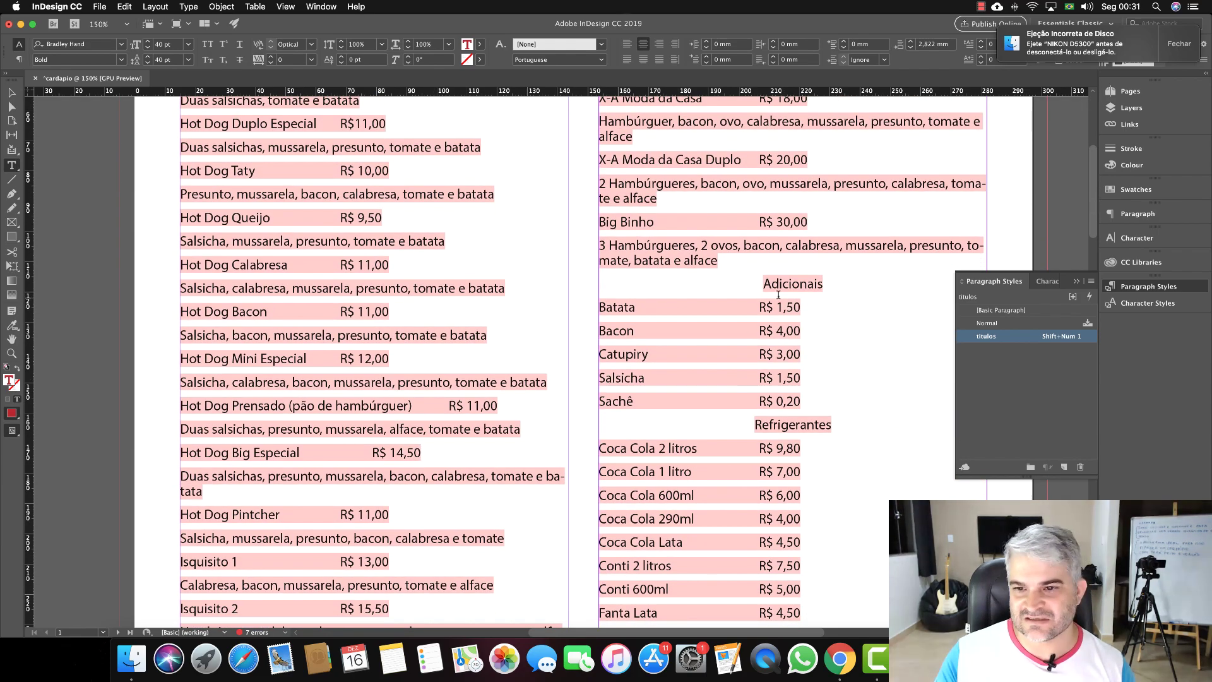
left_click(790, 282)
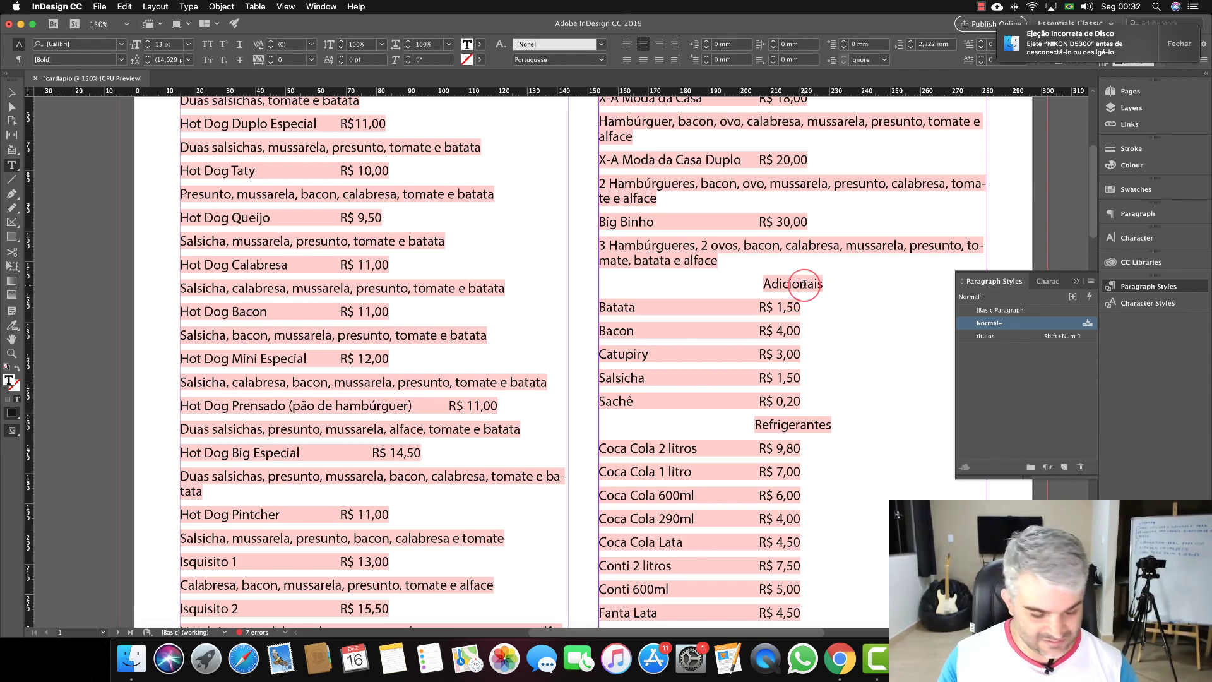
key("shift+KP_1")
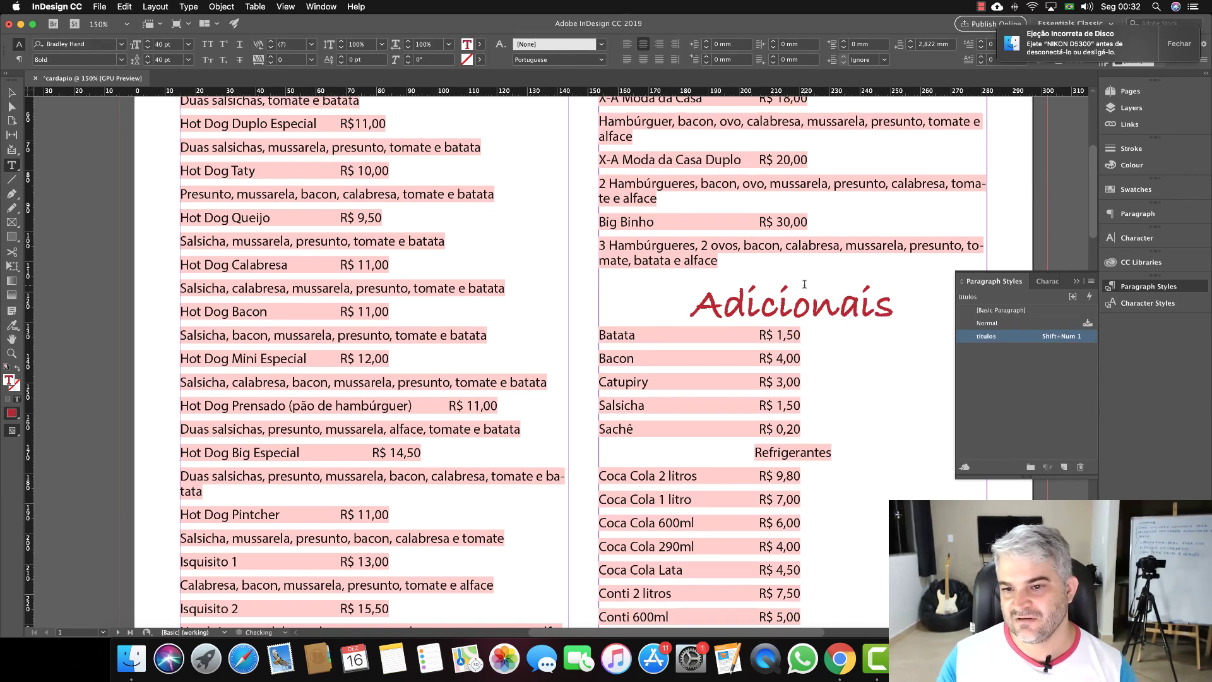
scroll(716, 415, "down", 5)
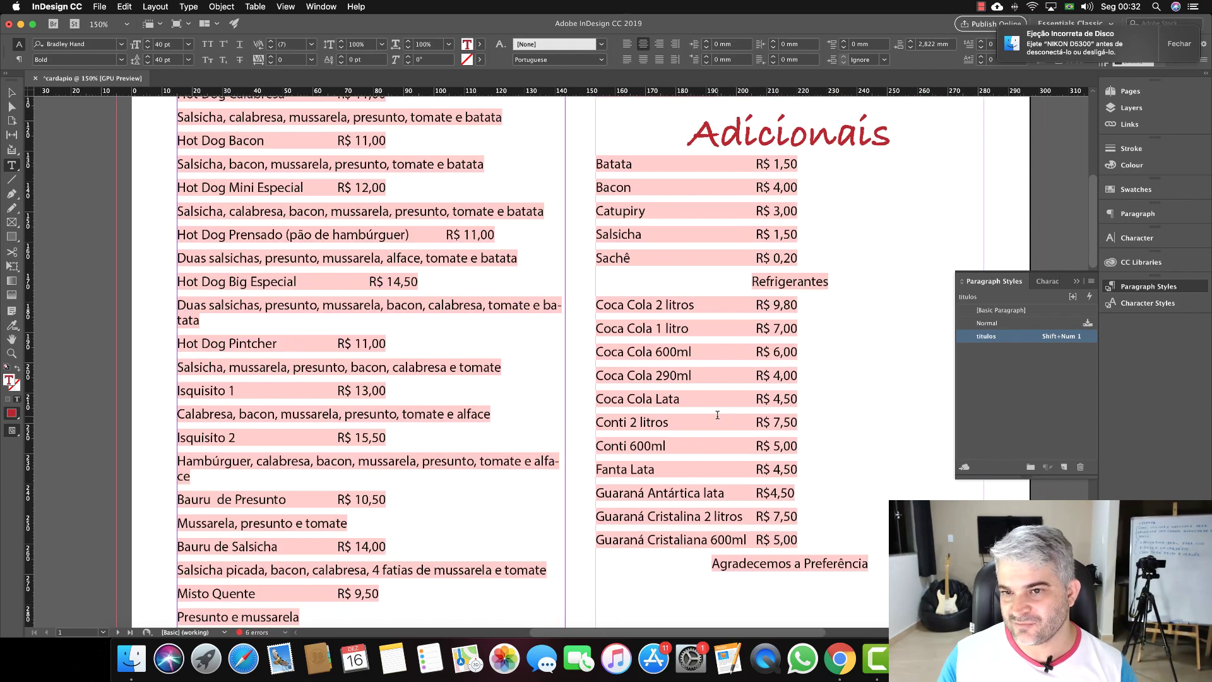
scroll(717, 415, "up", 1)
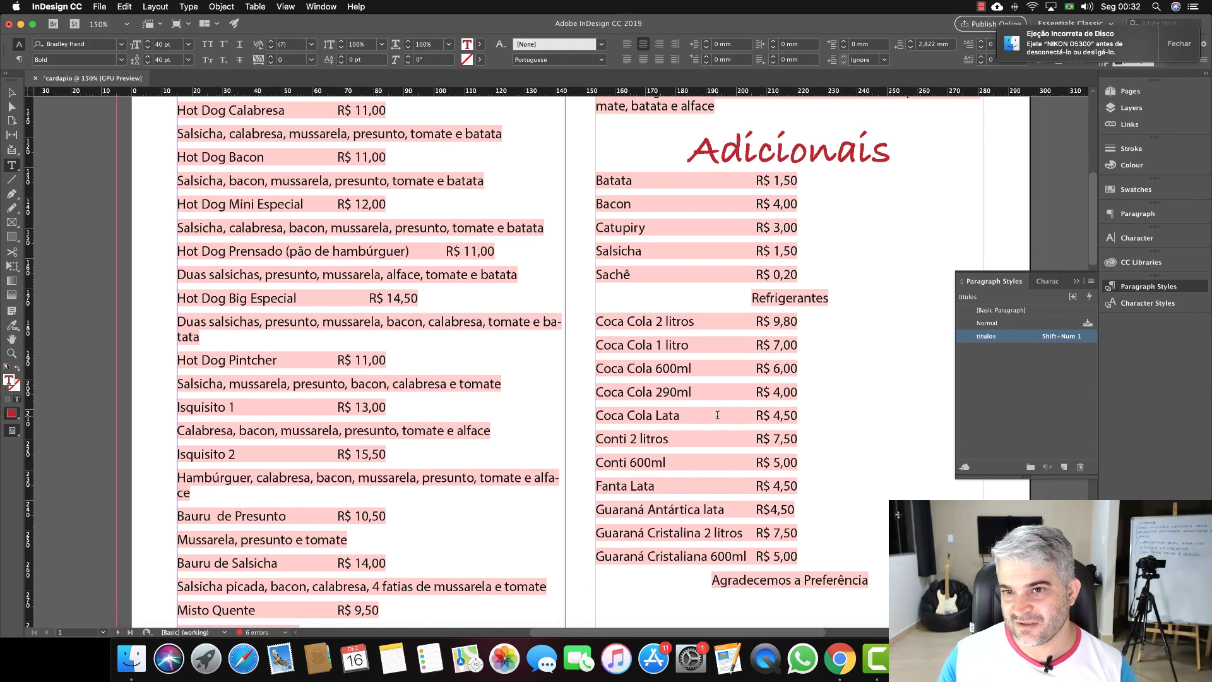
left_click(805, 299)
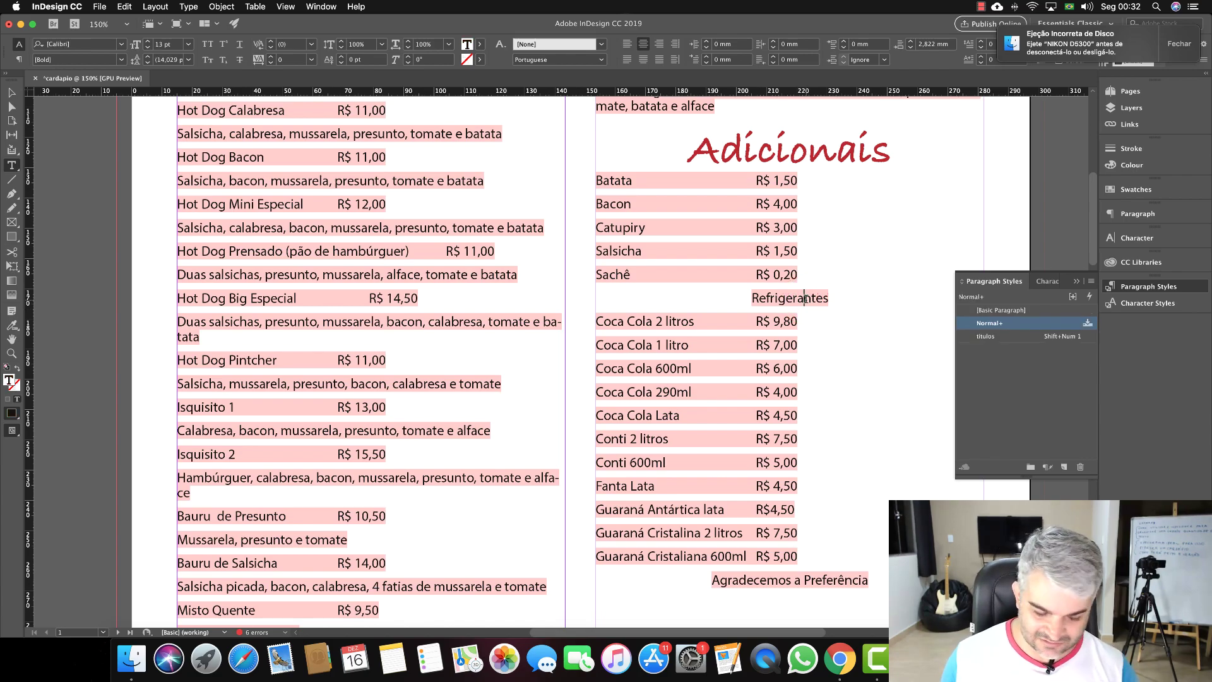
key("shift+KP_1")
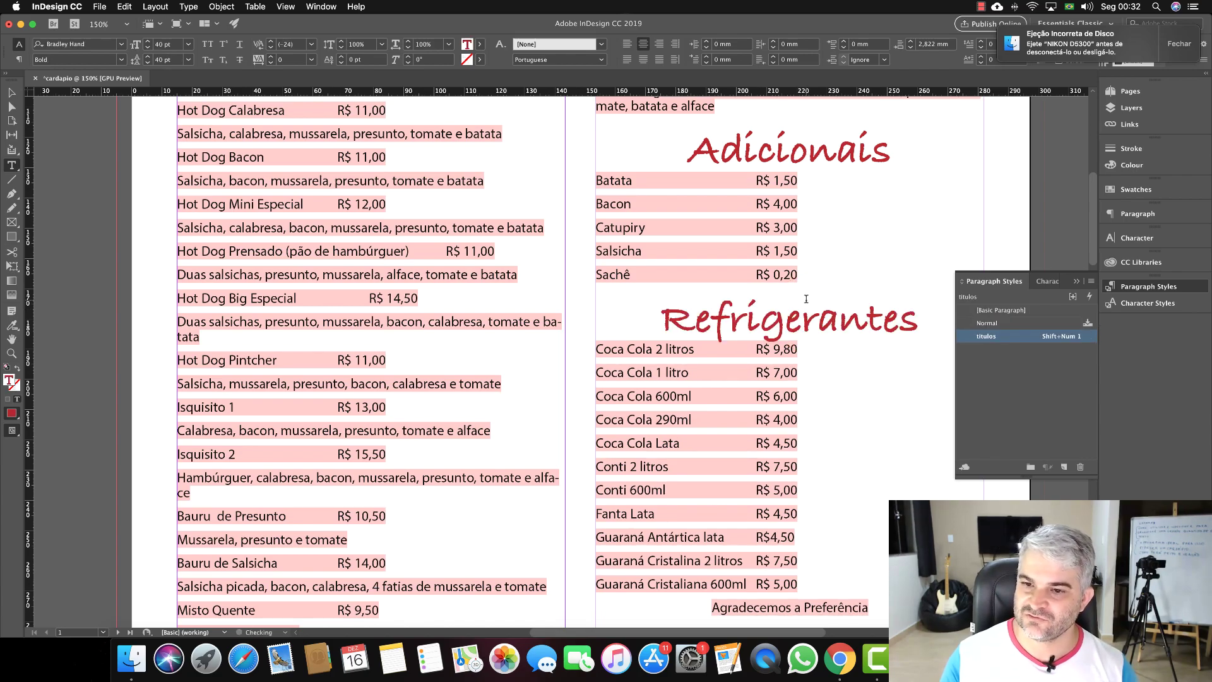
Apply the titulos paragraph style to the closing line Agradecemos a Preferência.
scroll(746, 413, "down", 6)
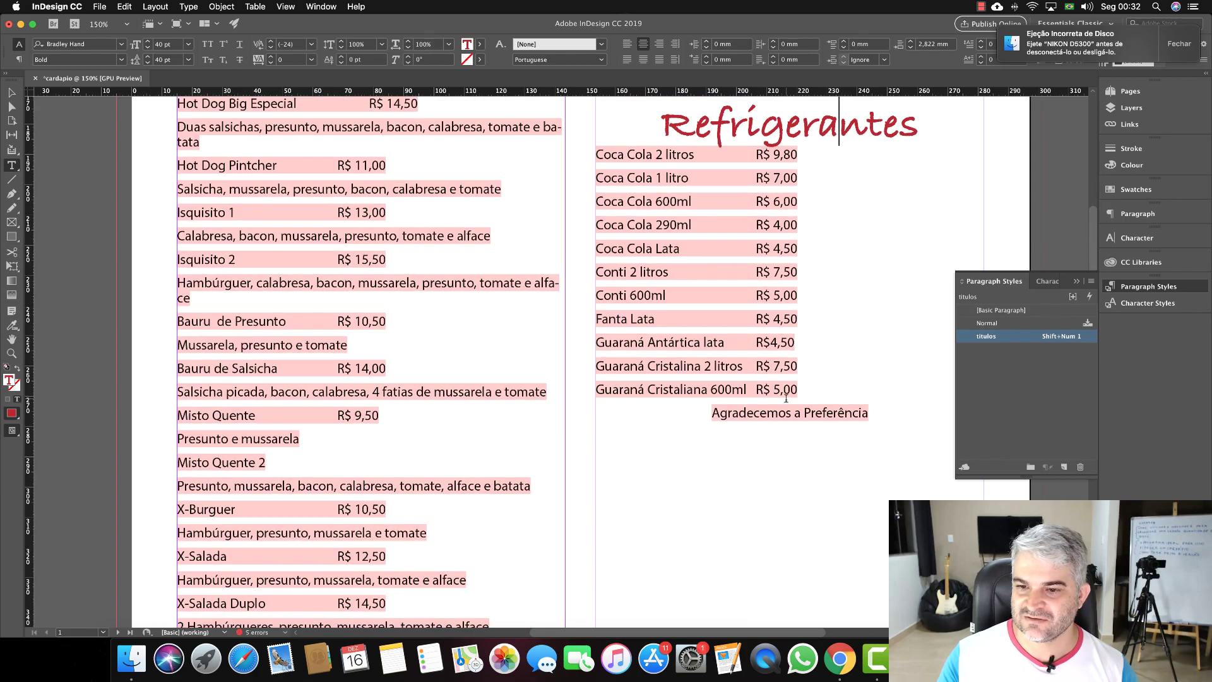
left_click(750, 414)
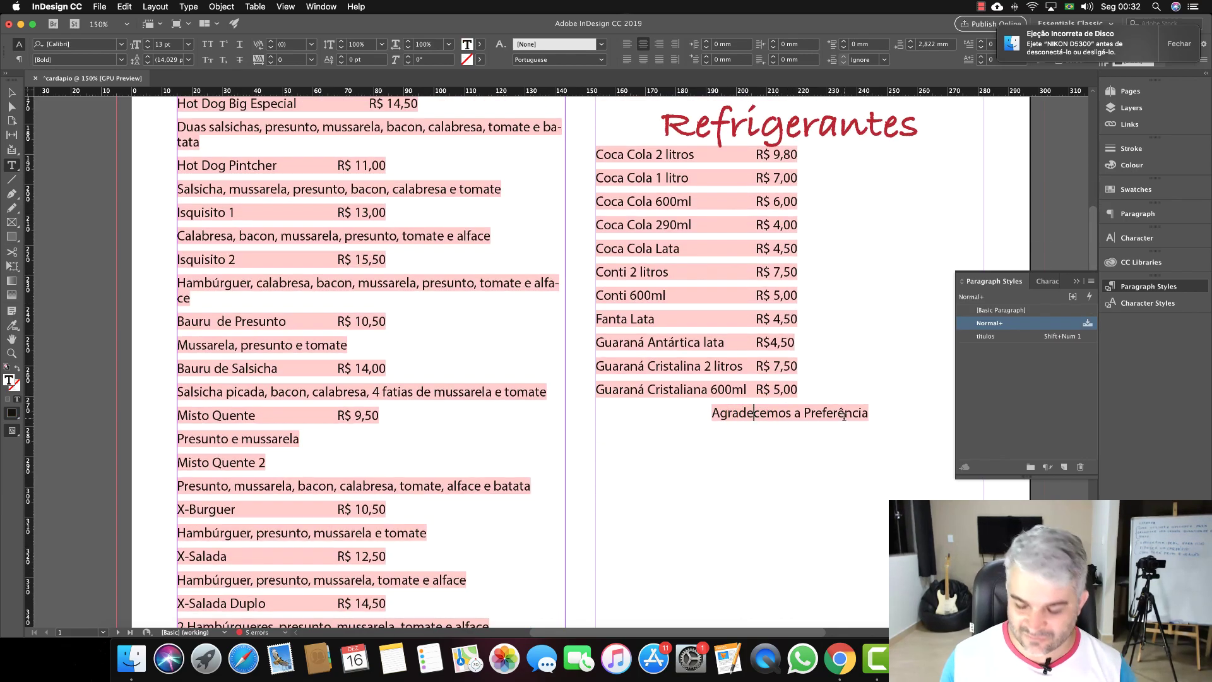
key("shift+KP_1")
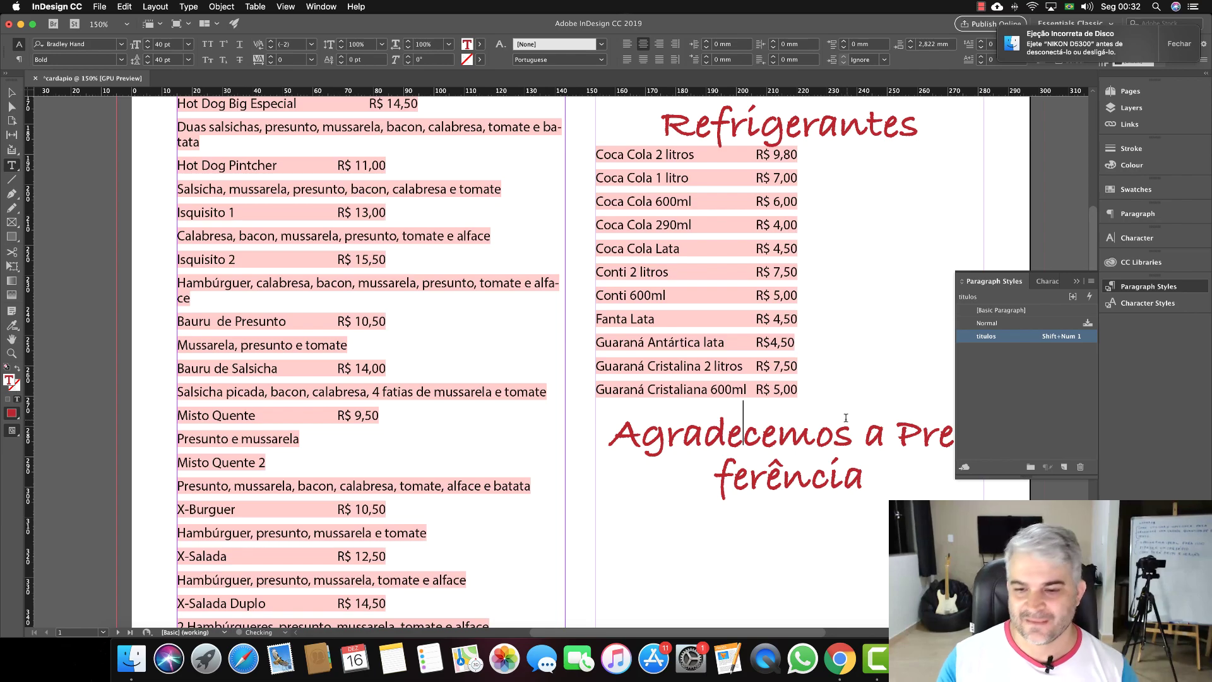
Select the whole Agradecemos a Preferência paragraph and check its character settings and paragraph style.
scroll(738, 434, "down", 5)
scroll(739, 434, "right", 5)
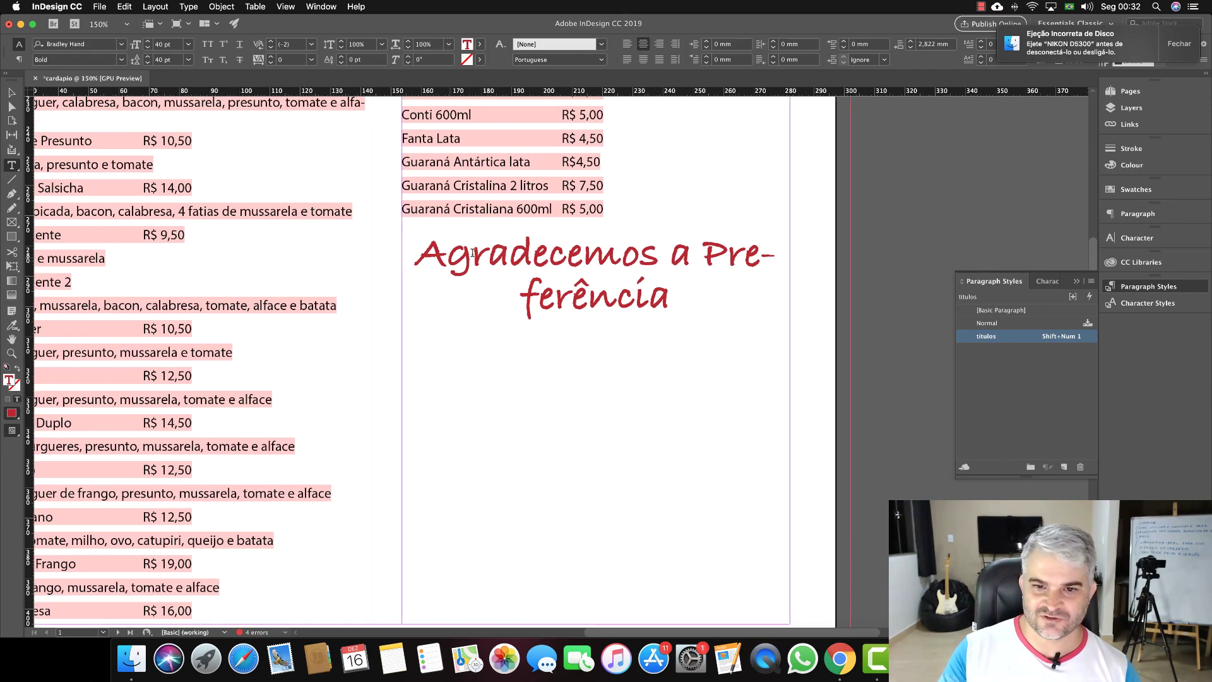
triple_click(735, 250)
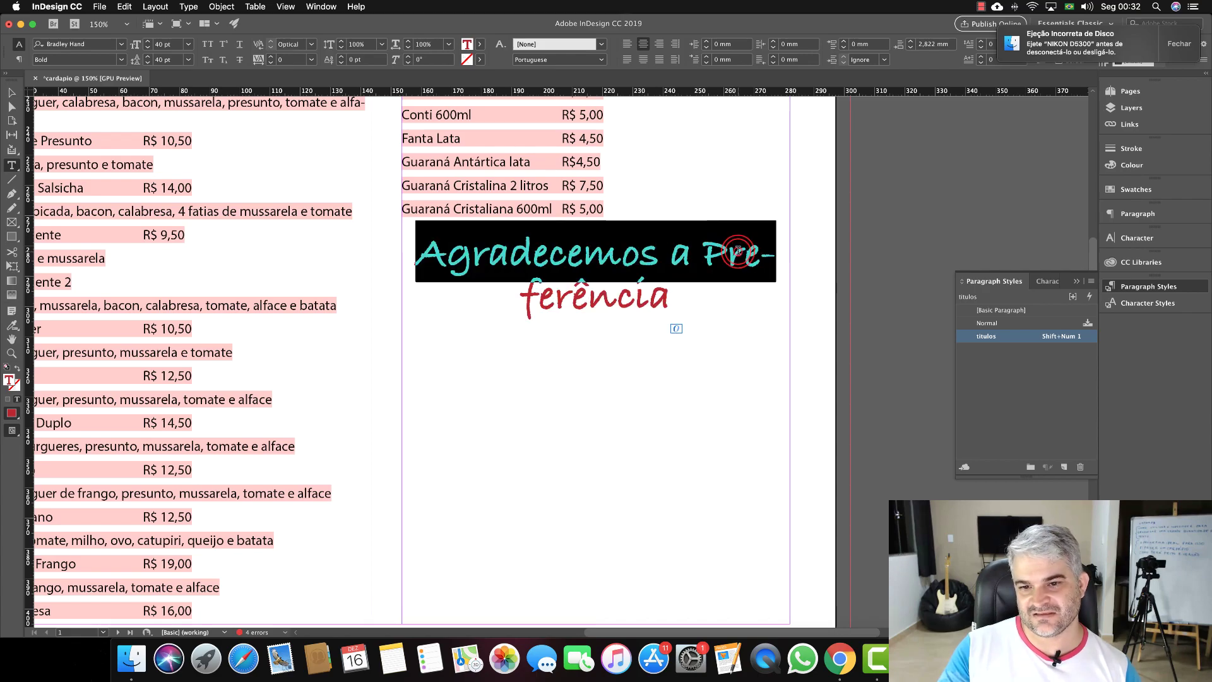
triple_click(624, 270)
left_click(624, 270)
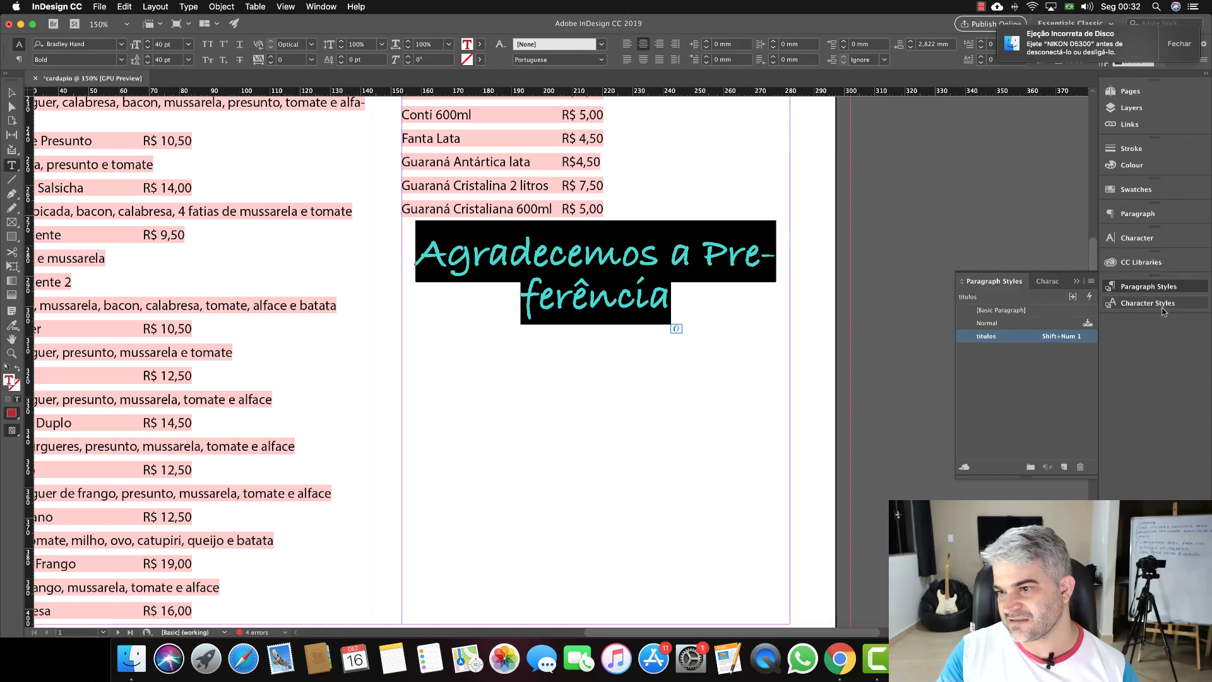
left_click(1133, 239)
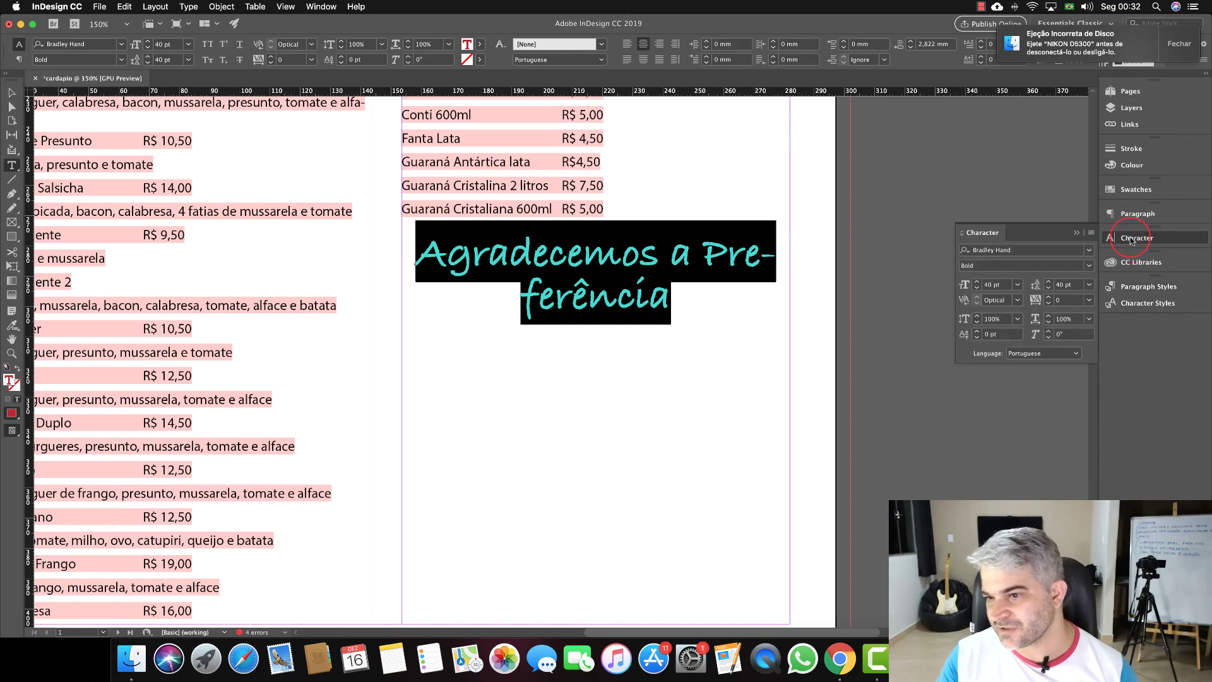
left_click(1143, 289)
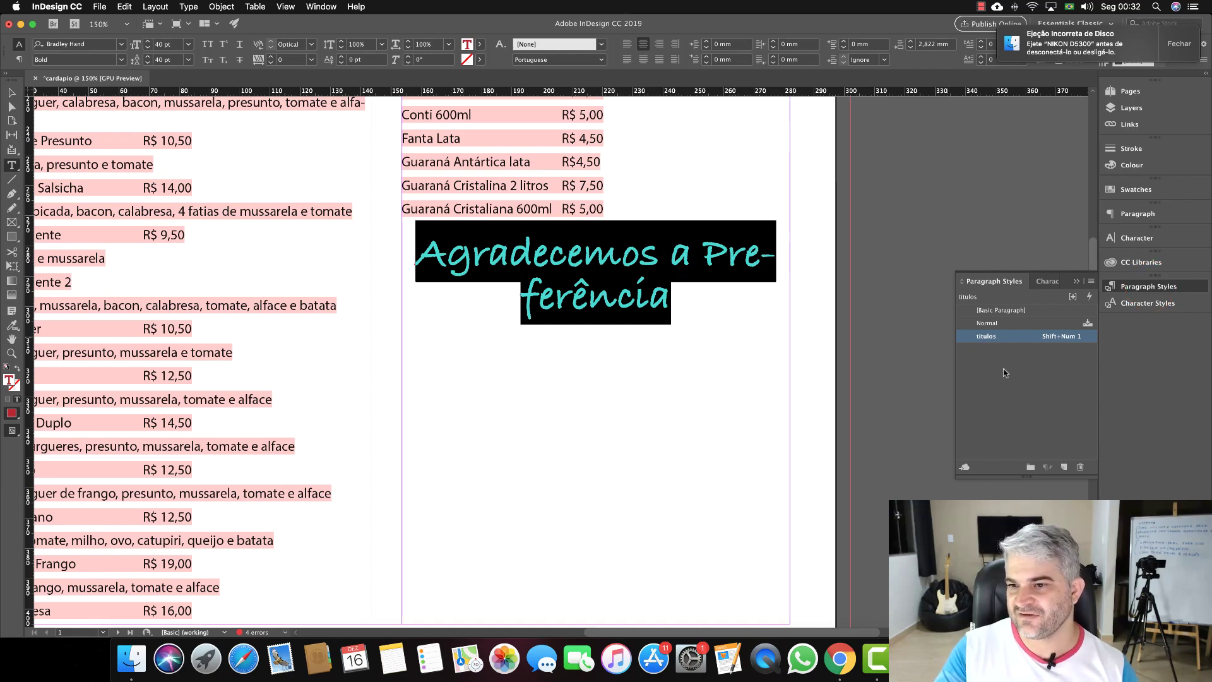
Turn off hyphenation in the titulos paragraph style and save the style.
double_click(986, 337)
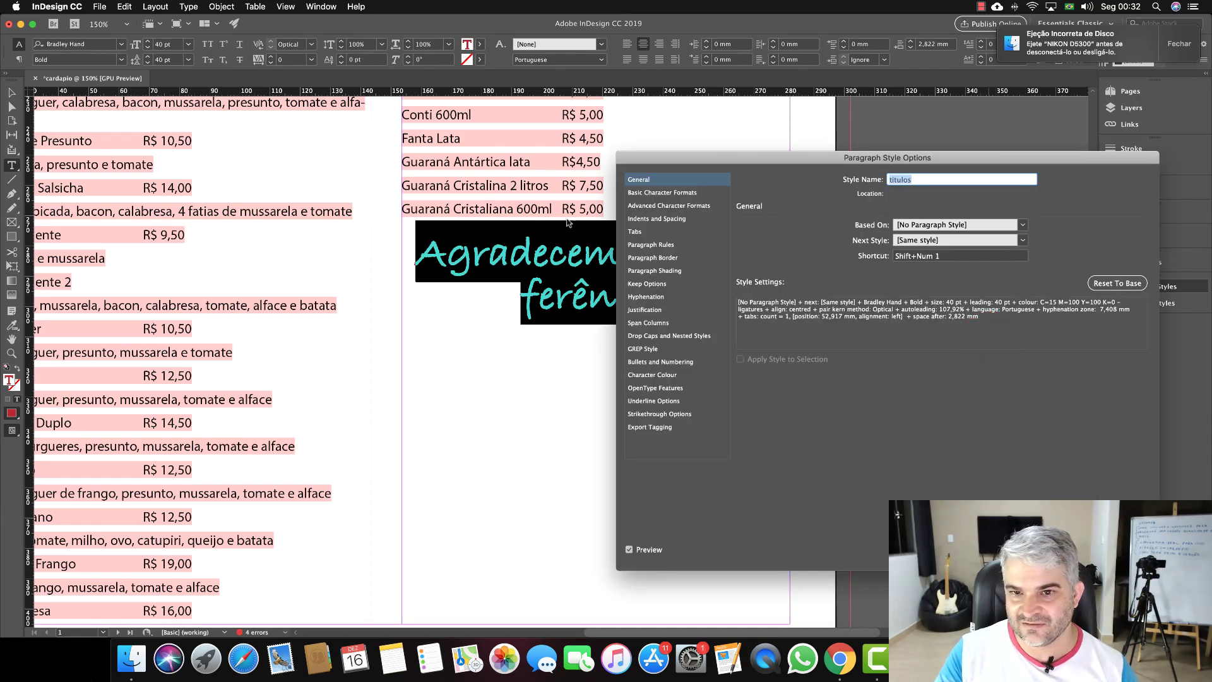
left_click(694, 194)
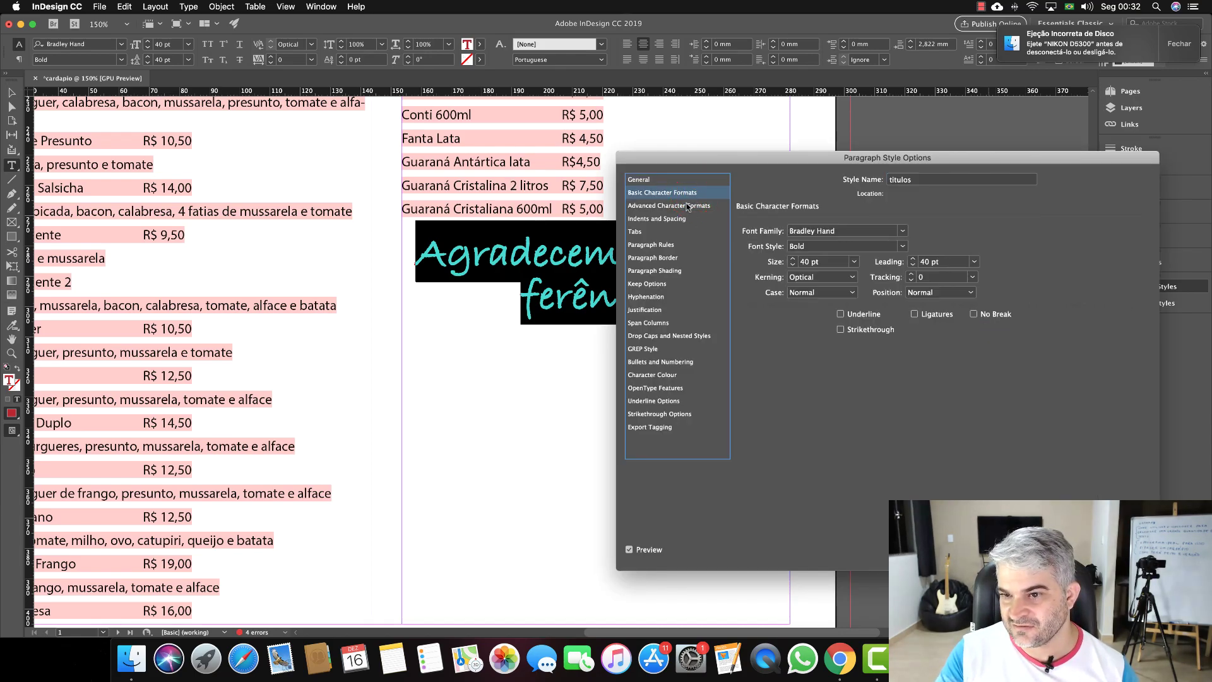
left_click(681, 207)
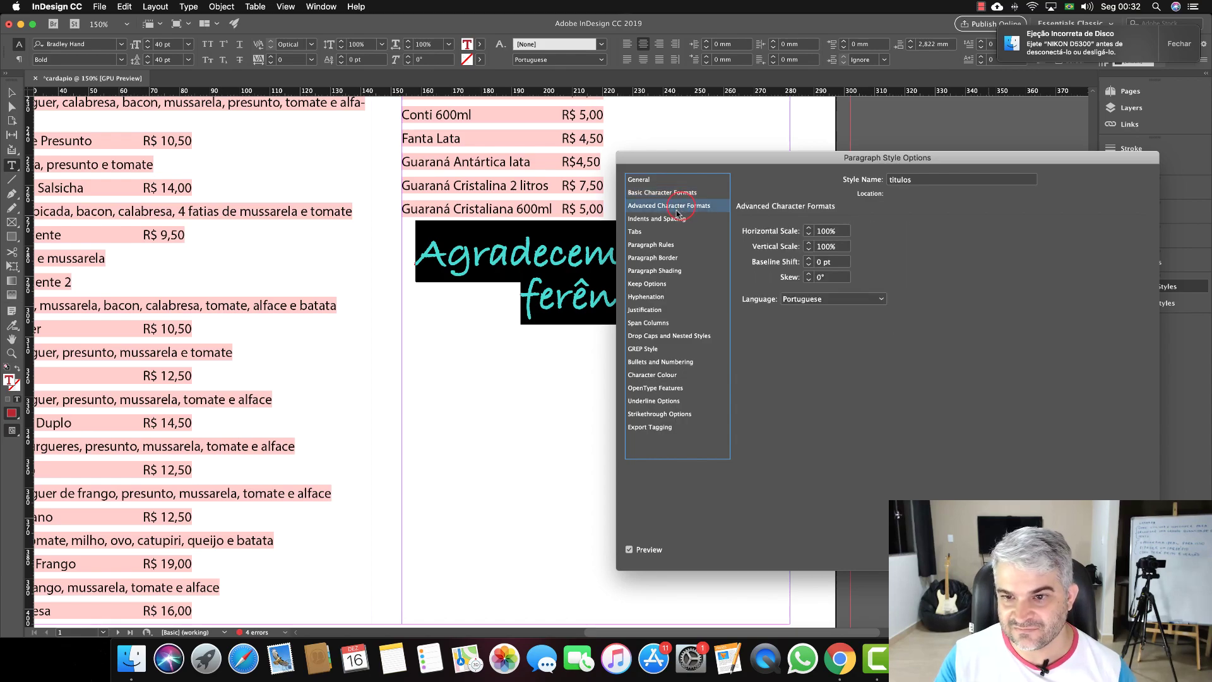
left_click(673, 219)
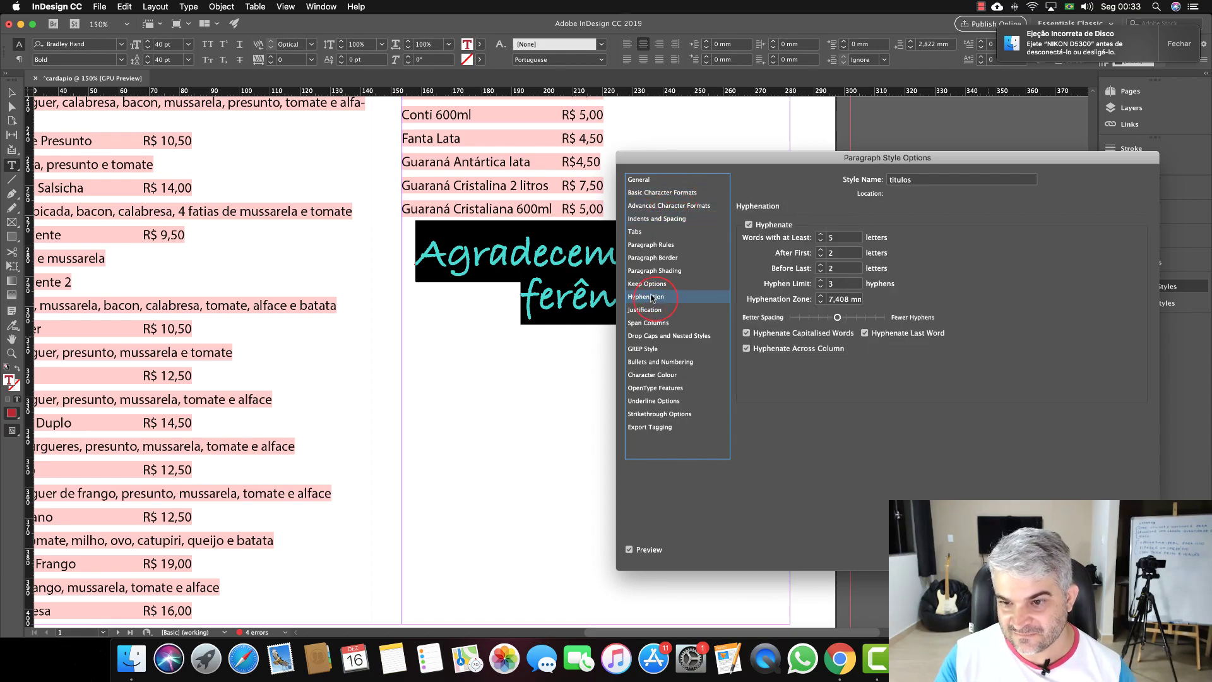
left_click(748, 225)
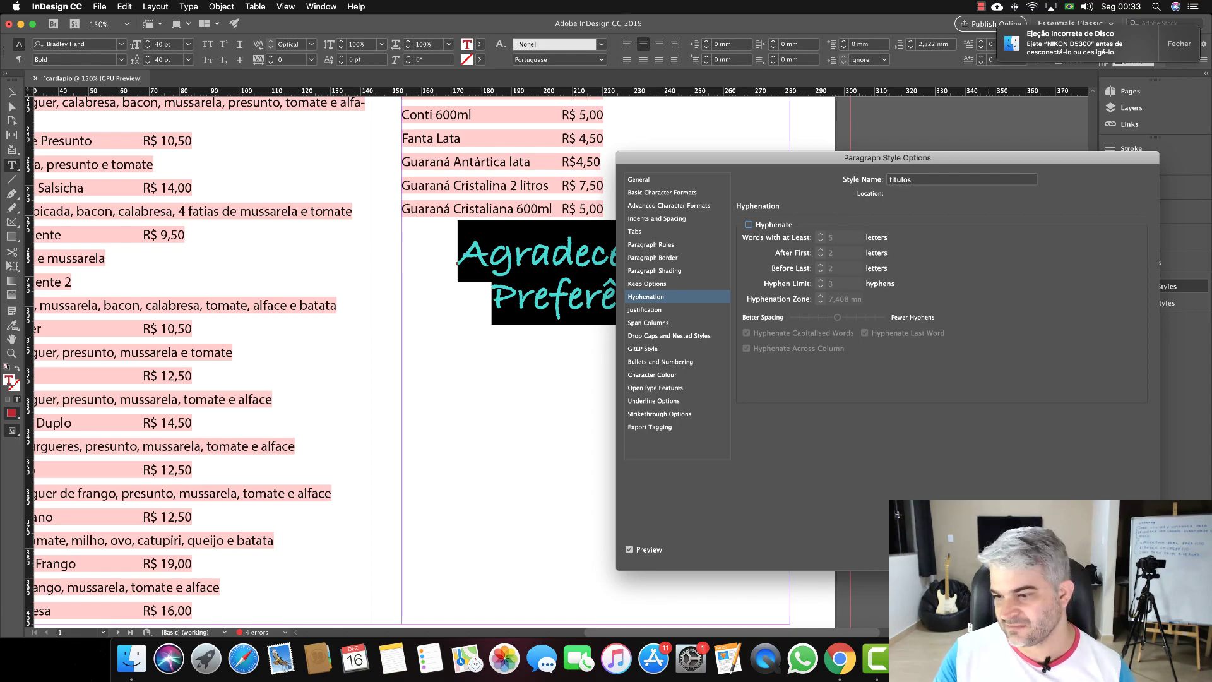
key("Return")
Set the Hot Dog Simples item line under Lanches in Chalkboard SE at 30 pt.
left_click_drag(639, 323, 280, 331)
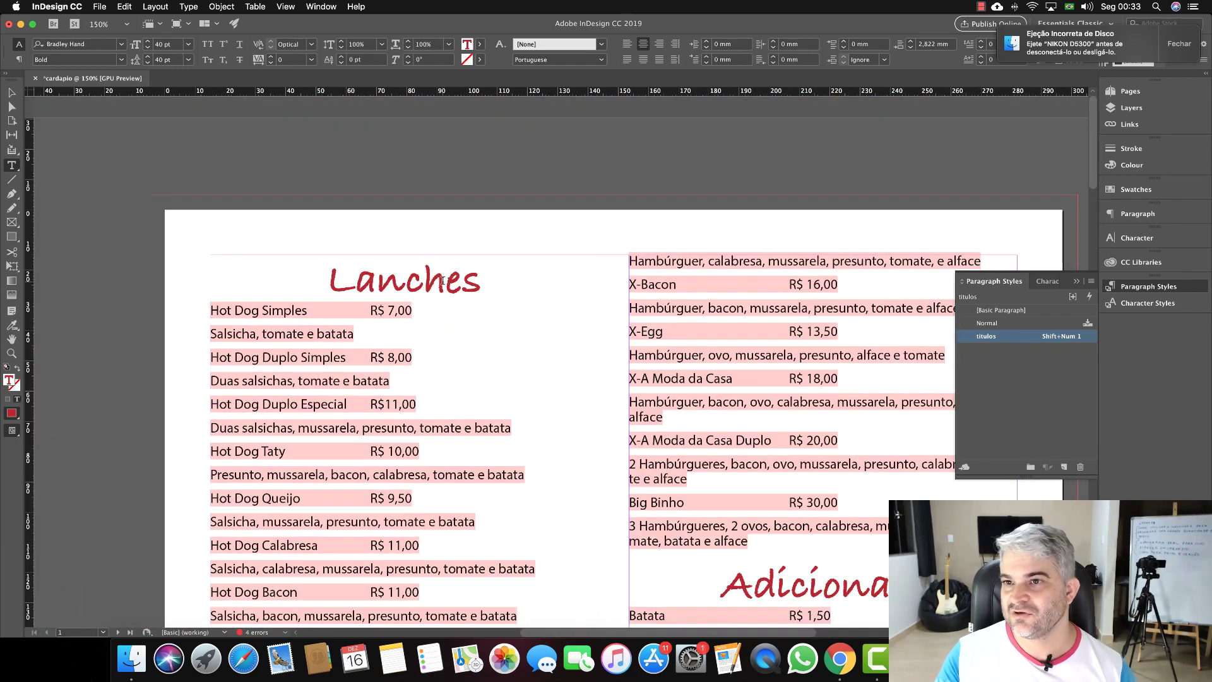
double_click(403, 285)
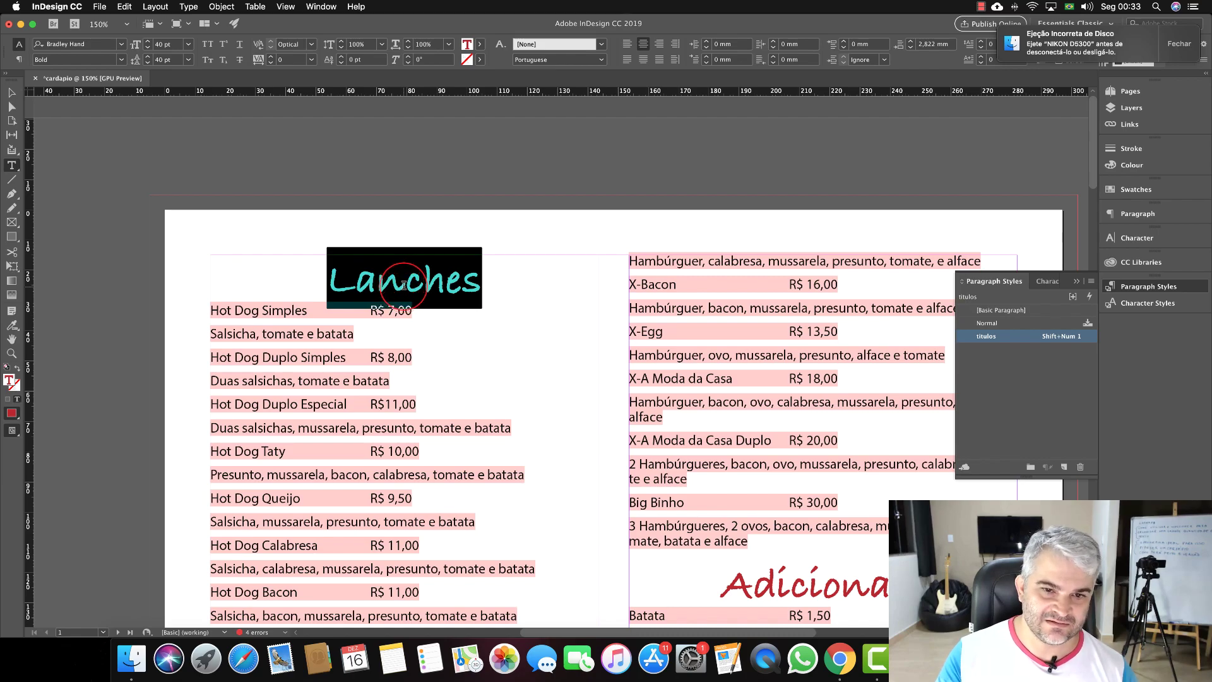
left_click(403, 285)
scroll(403, 285, "left", 2)
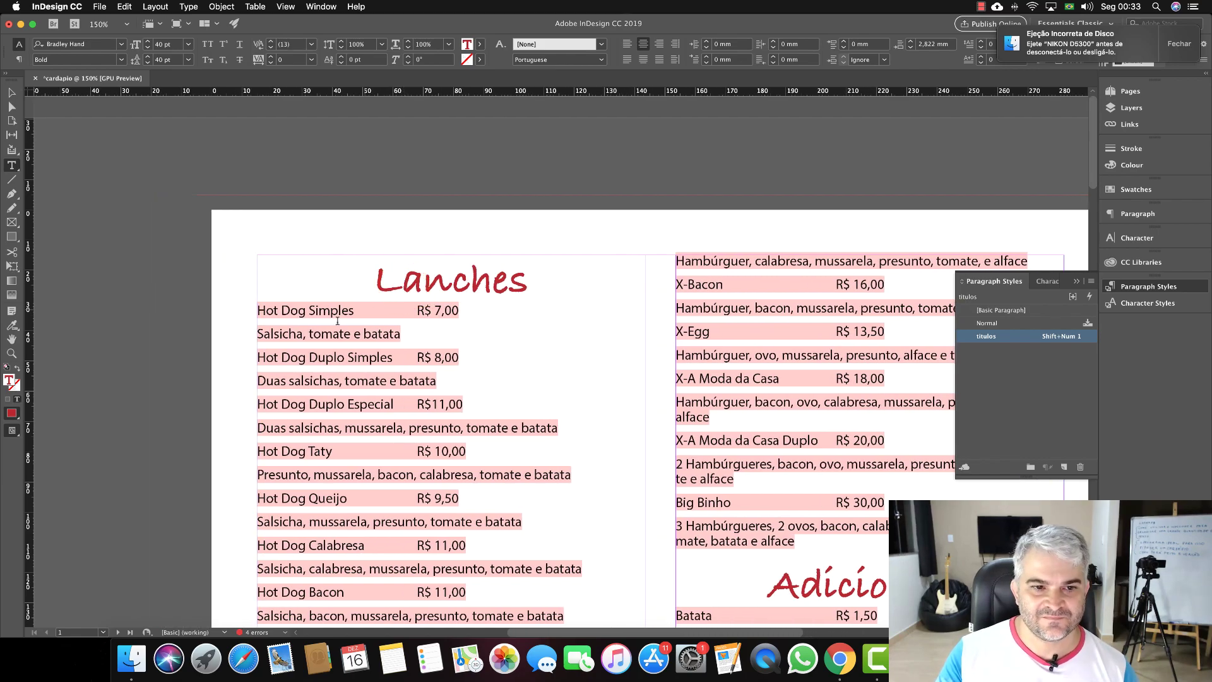
triple_click(280, 309)
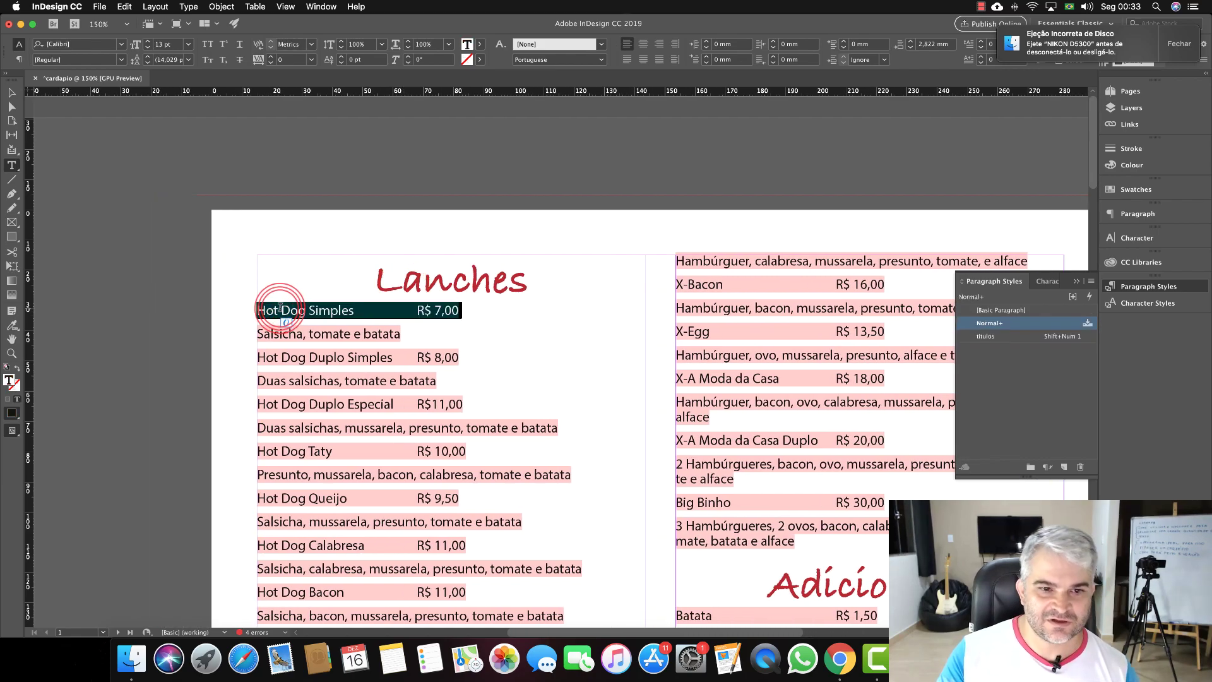
scroll(308, 310, "left", 1)
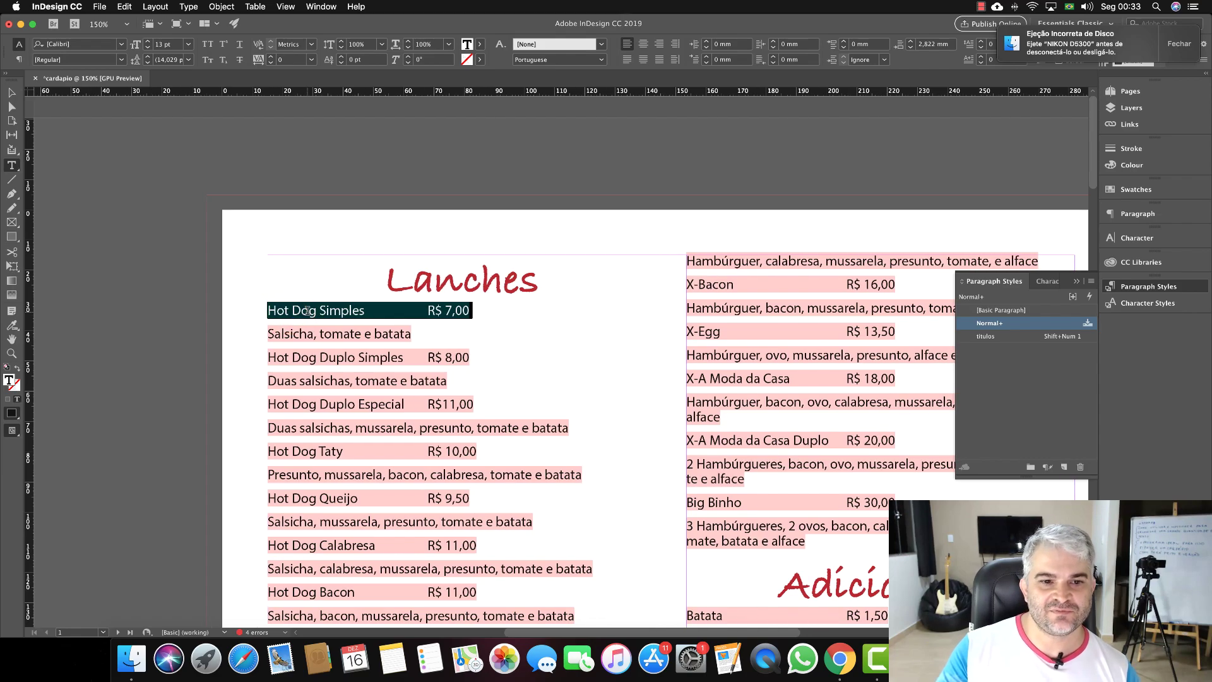
left_click(122, 48)
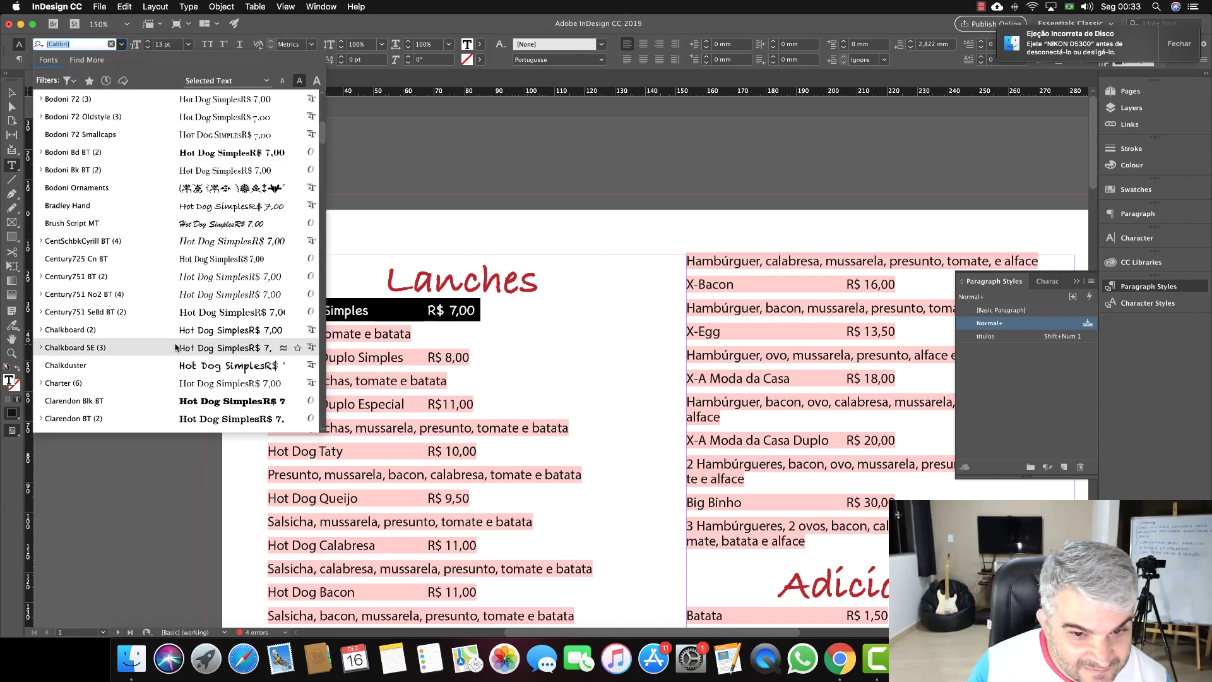
left_click(135, 349)
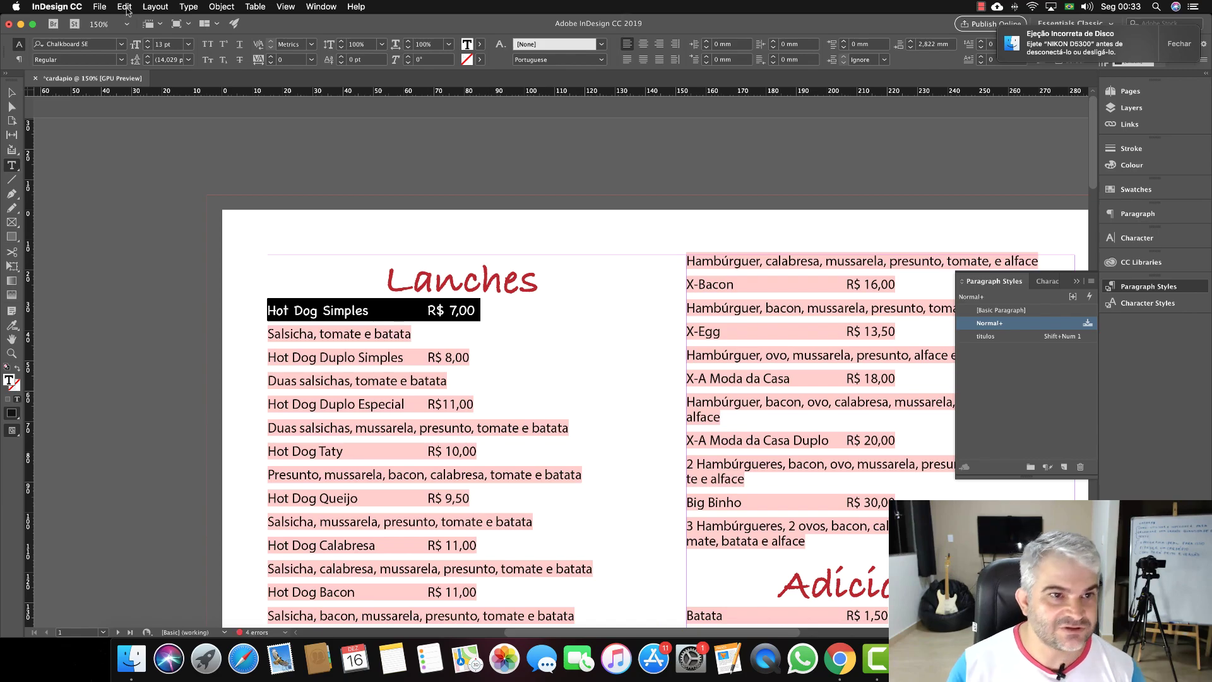
left_click(149, 44)
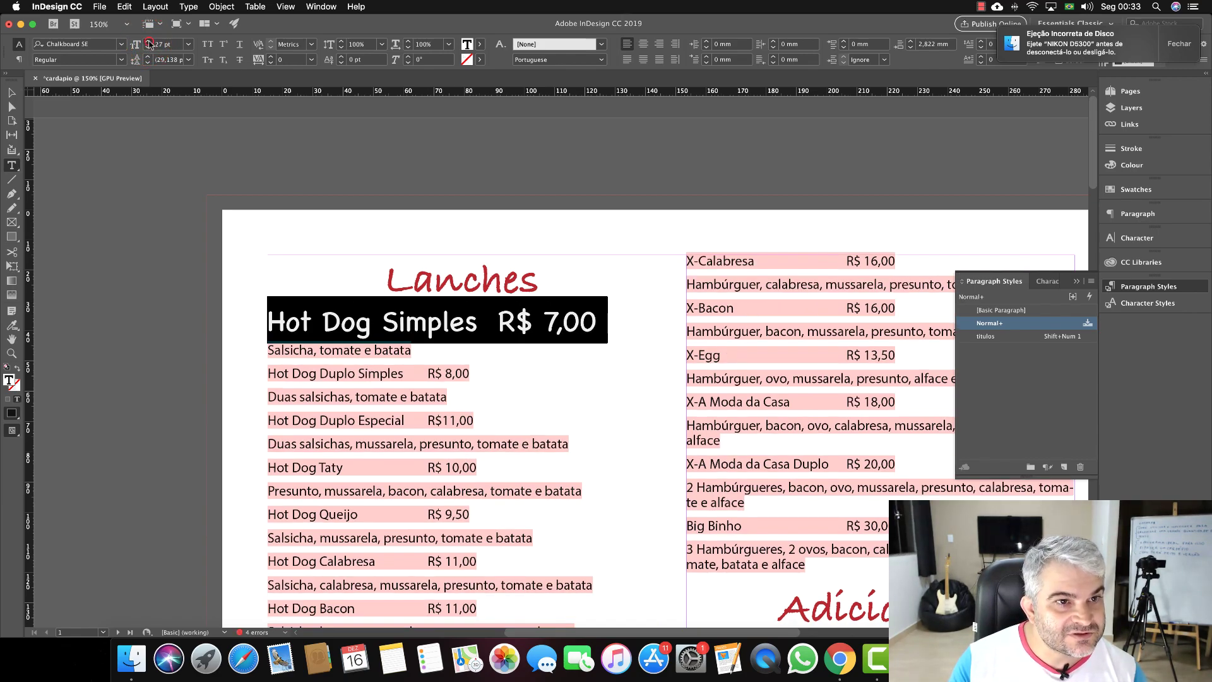
left_click(149, 44)
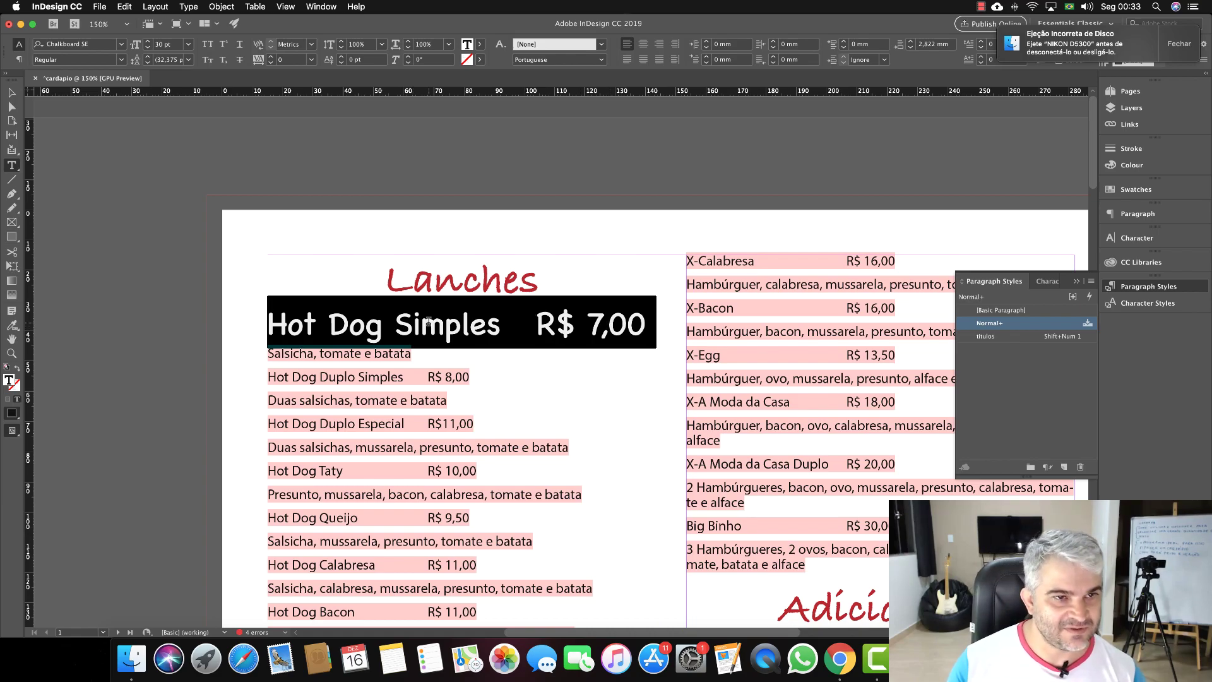
Create a new paragraph style from the formatted Hot Dog Simples line and apply it to that line.
left_click(515, 324)
double_click(390, 322)
triple_click(390, 322)
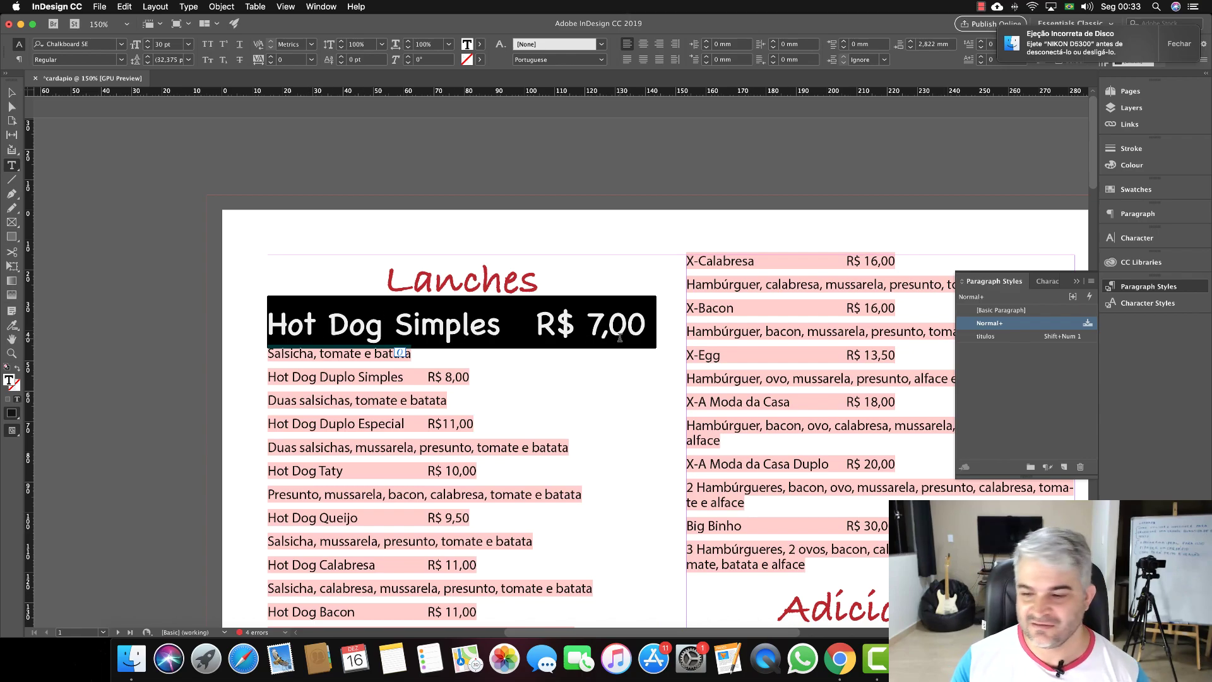
left_click(1064, 468)
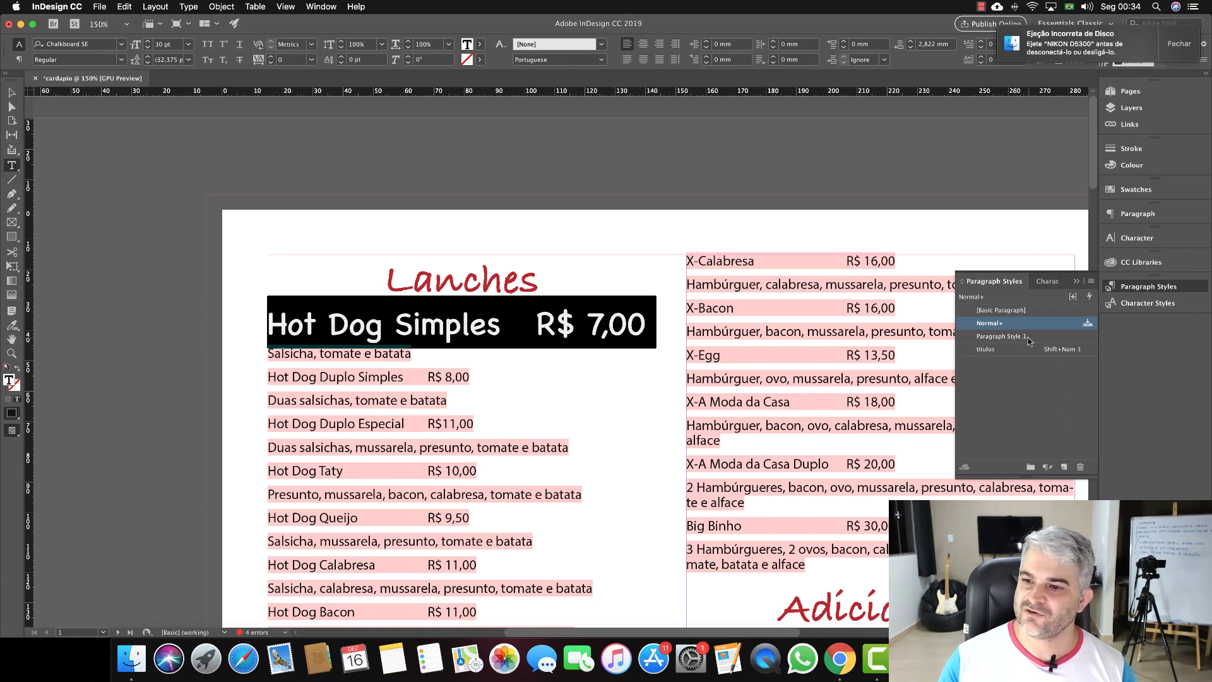
left_click(994, 339)
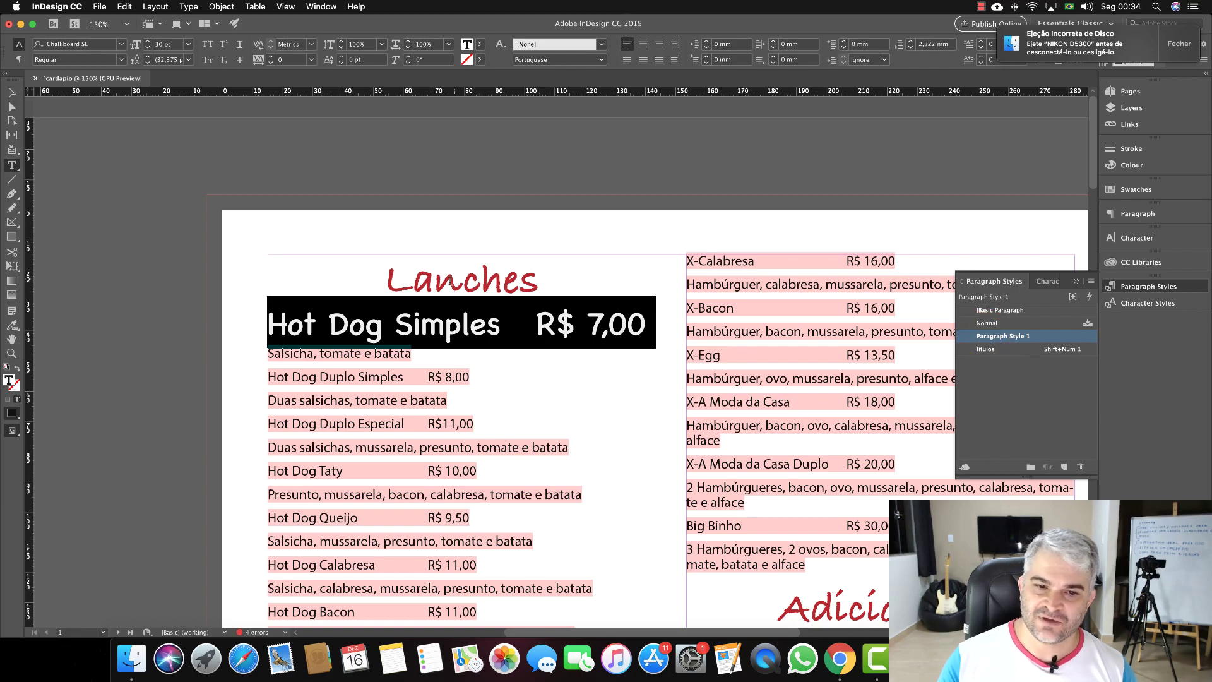
double_click(997, 339)
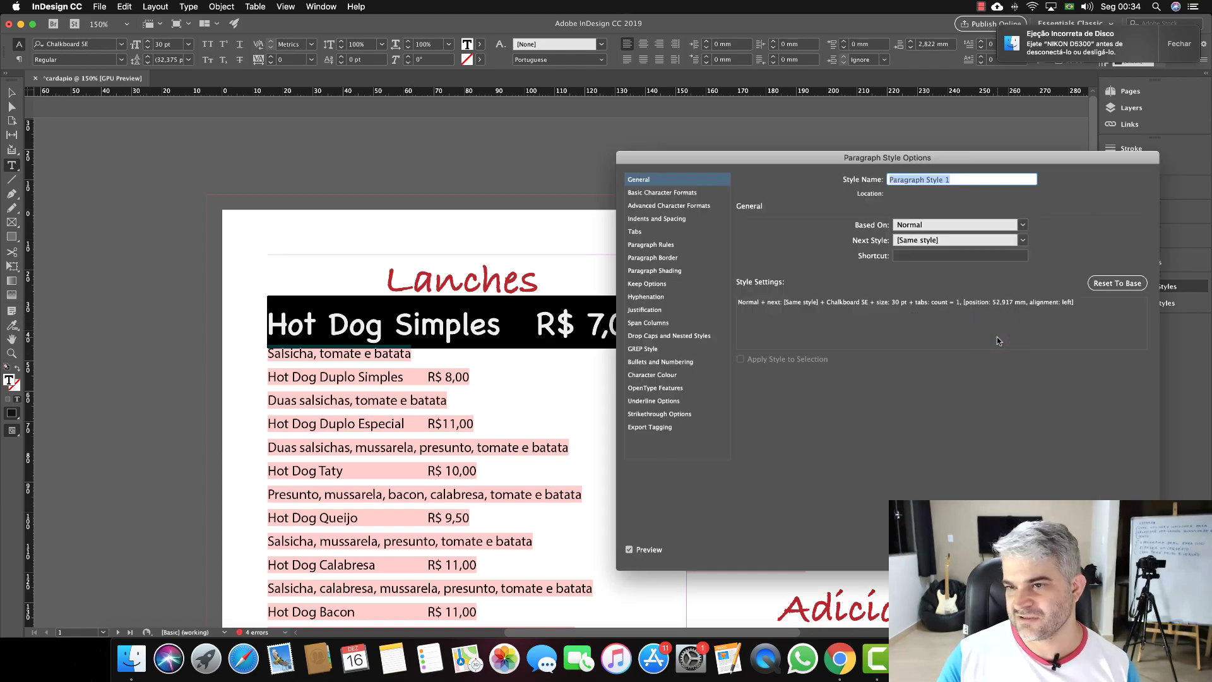
key("Return")
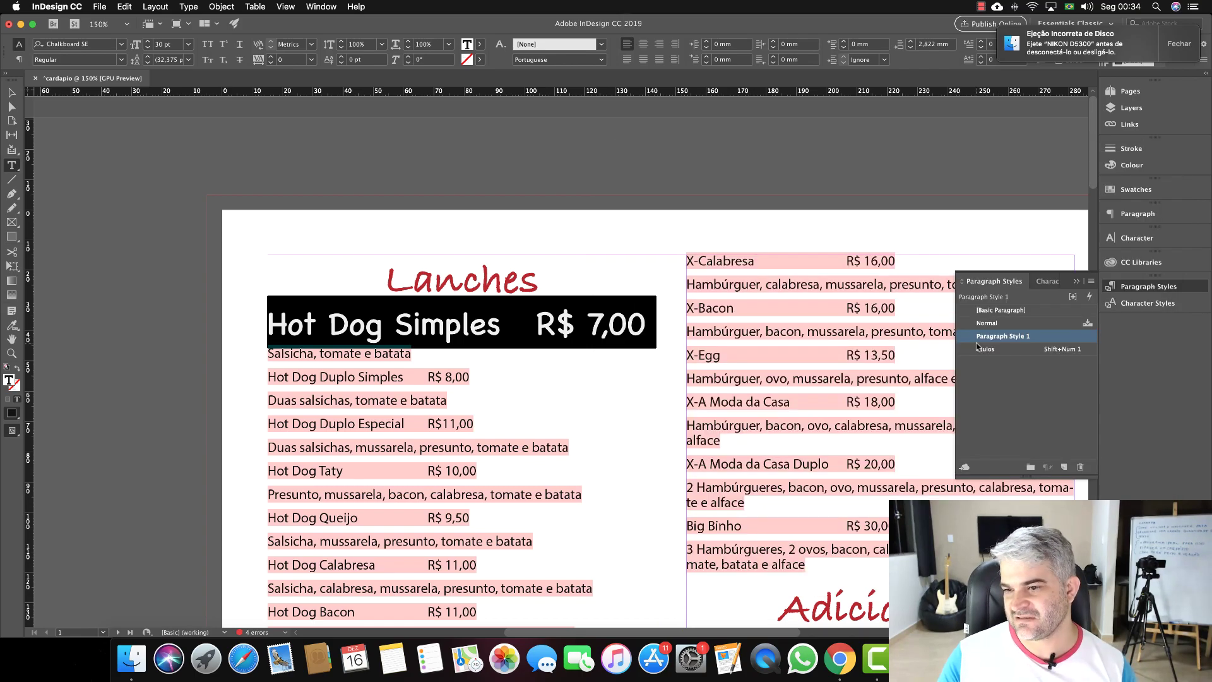
left_click(1020, 339)
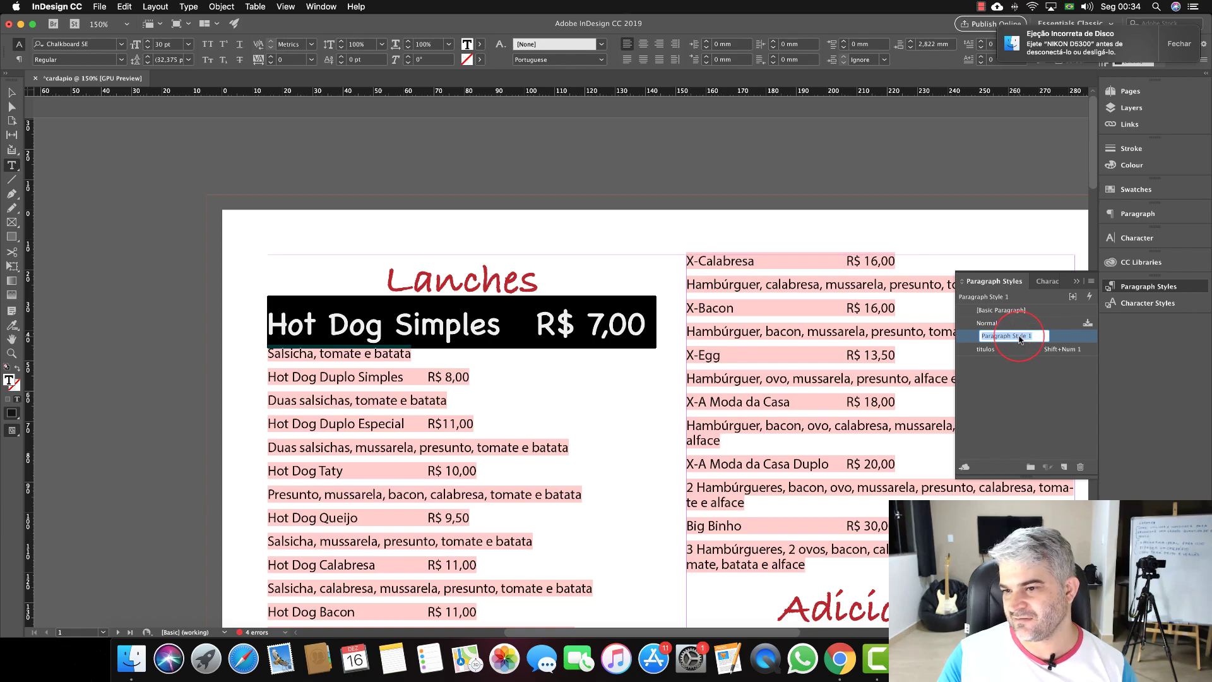
left_click(1017, 374)
left_click(1020, 340)
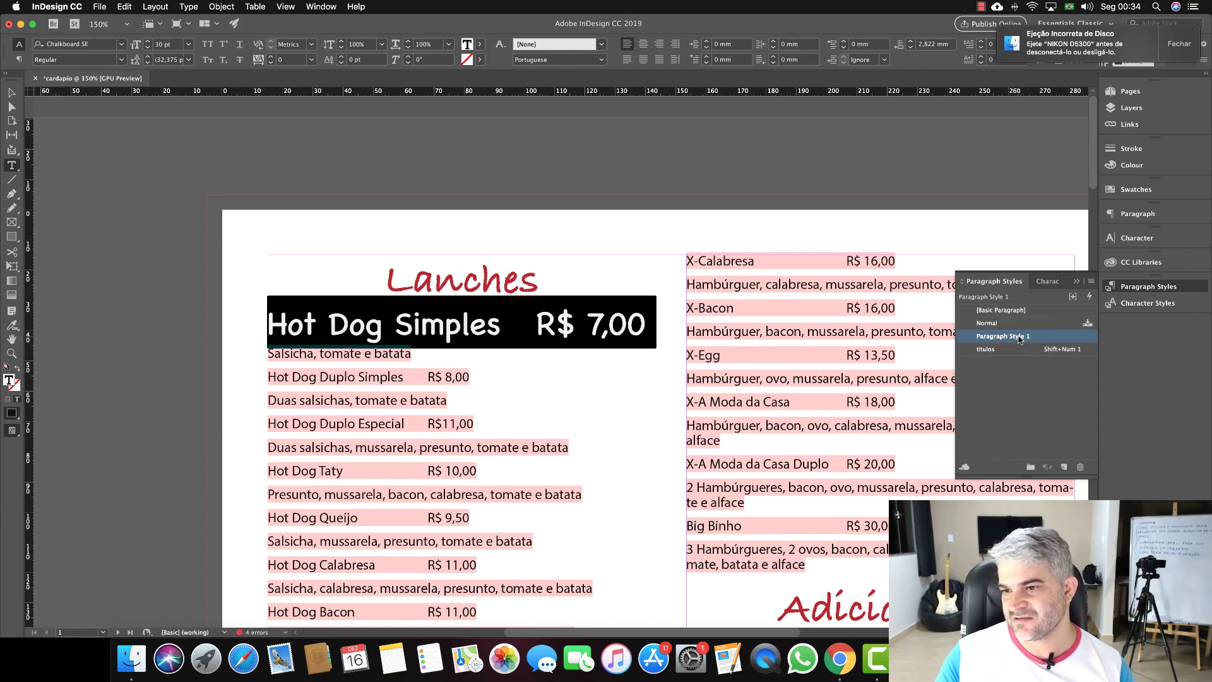
left_click(1020, 339)
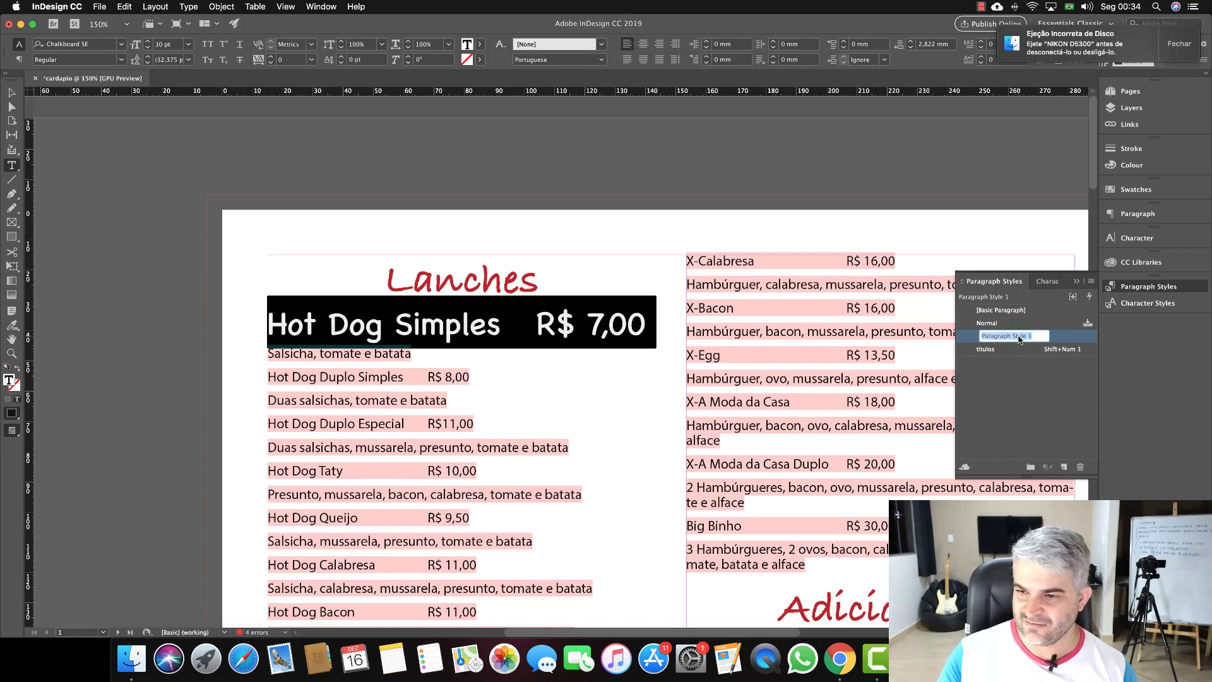
left_click(1041, 337)
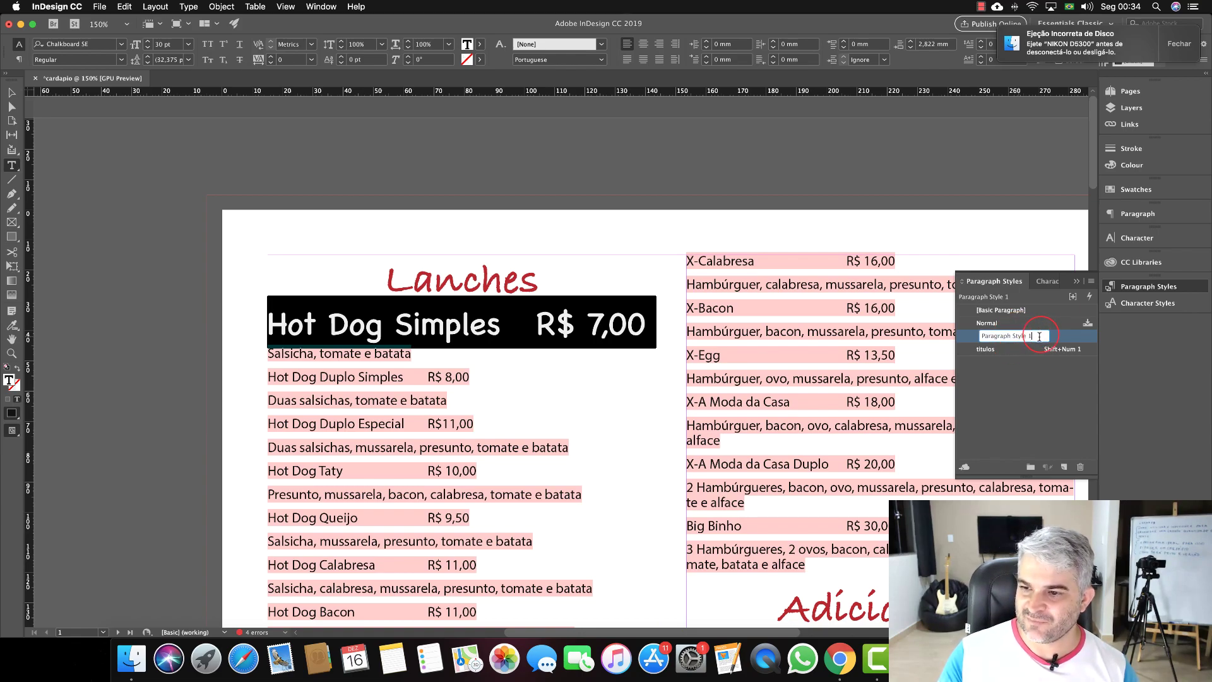
triple_click(1021, 335)
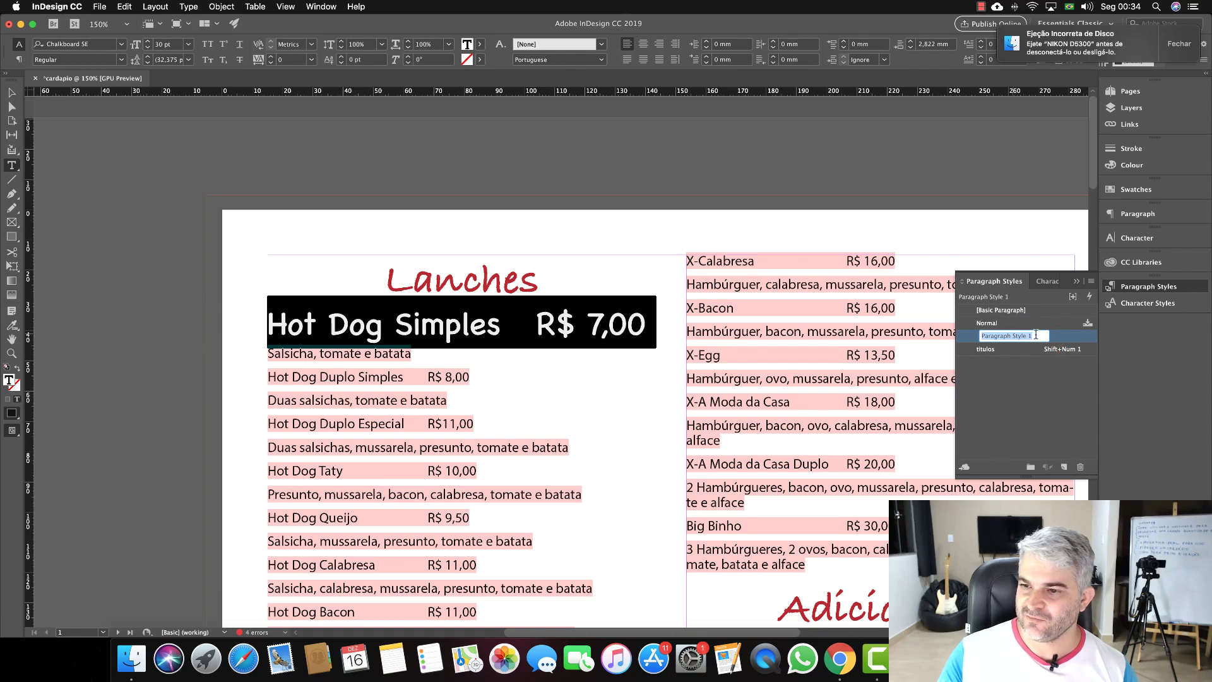
left_click(1000, 405)
Rename the new paragraph style as itens, base it on [No Paragraph Style] and assign it the shortcut Shift+Num 2.
left_click(989, 340)
double_click(967, 337)
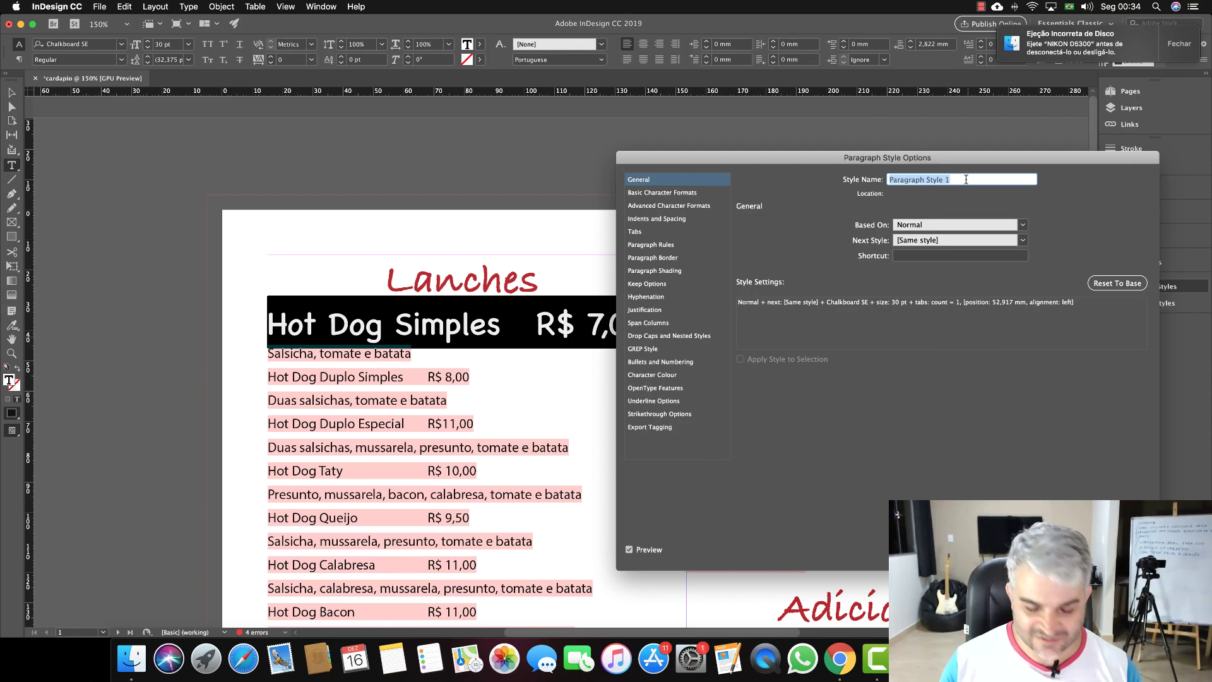
type("itens")
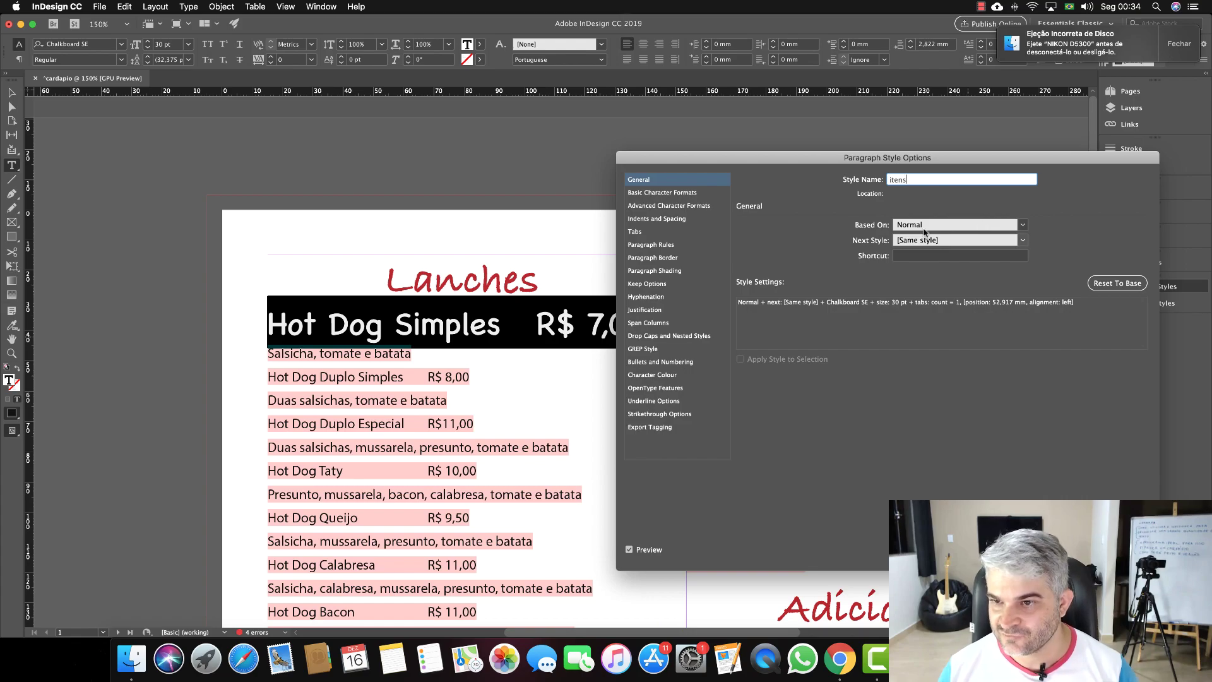
left_click(952, 226)
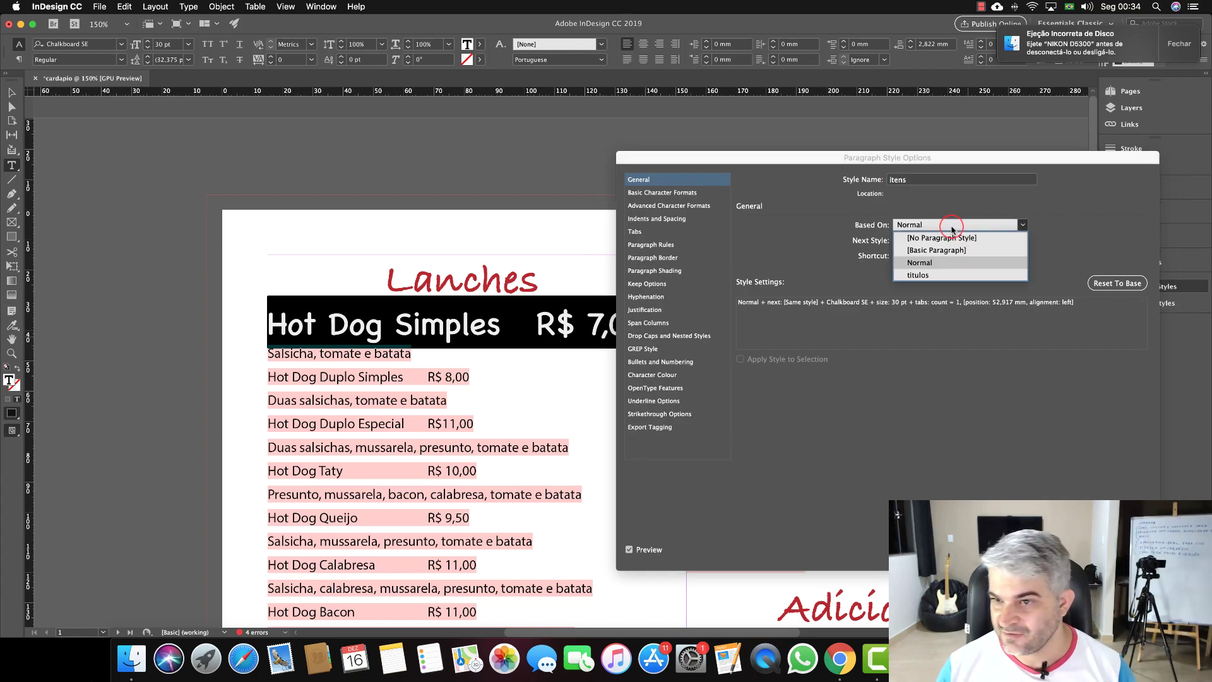
left_click(919, 238)
left_click(903, 257)
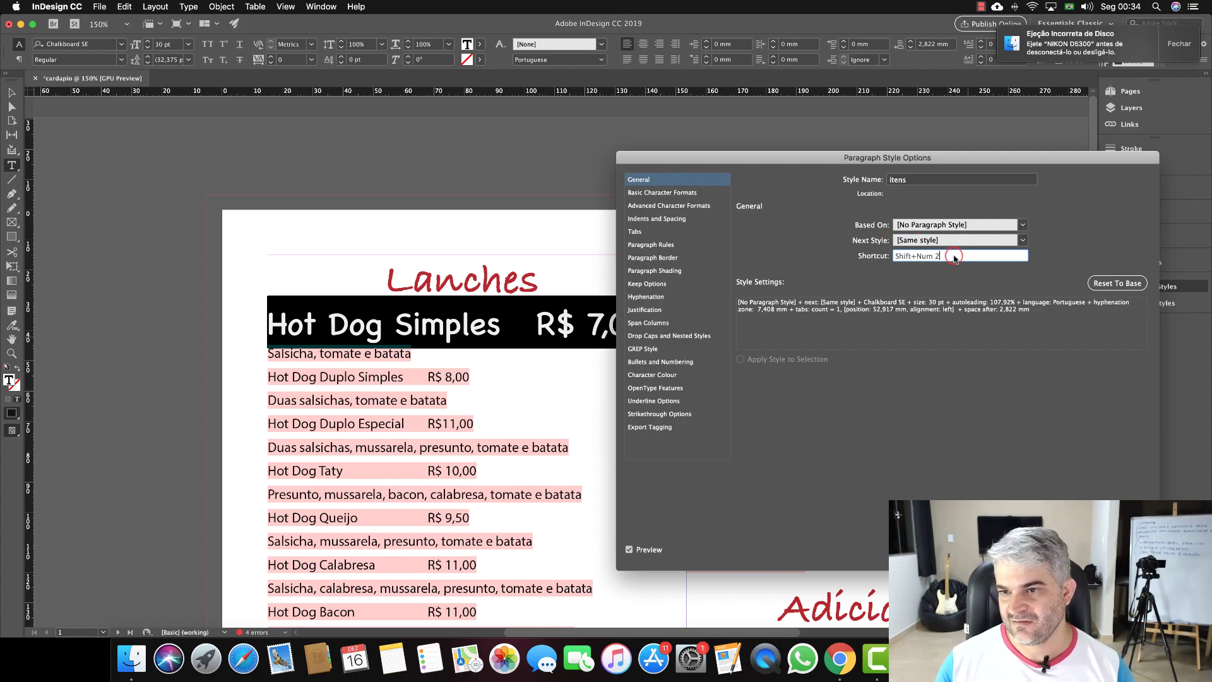
Turn off ligatures and hyphenation in the itens paragraph style and save the style.
left_click(658, 193)
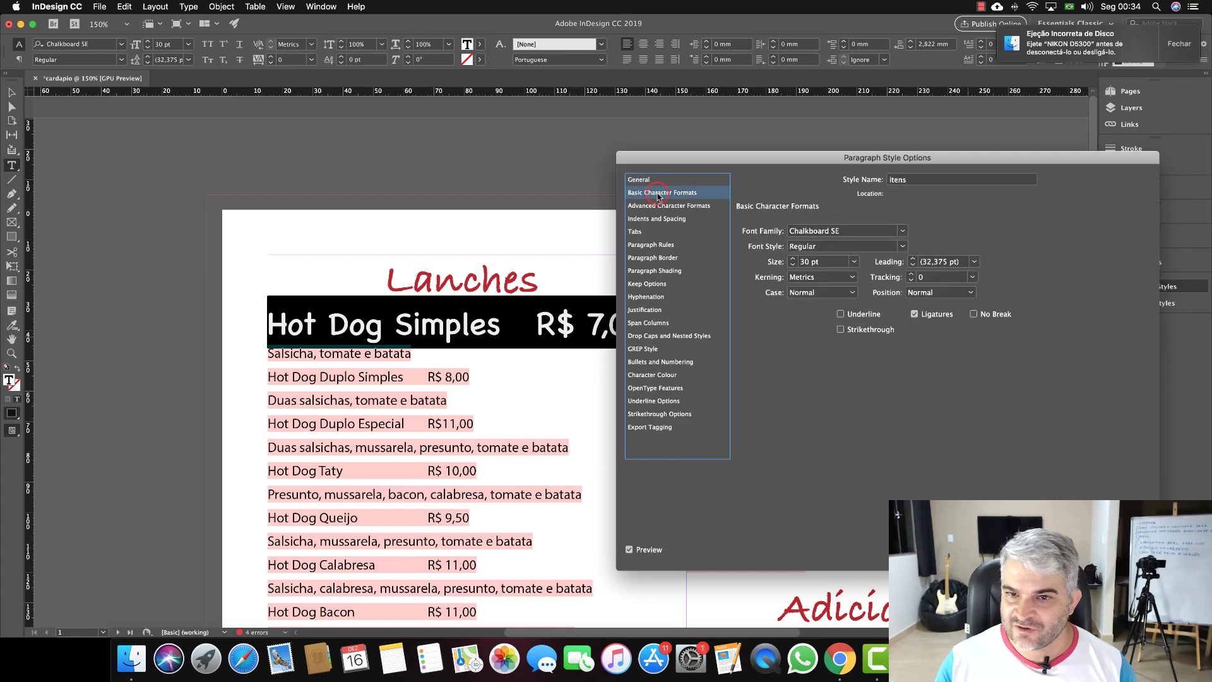
left_click(913, 314)
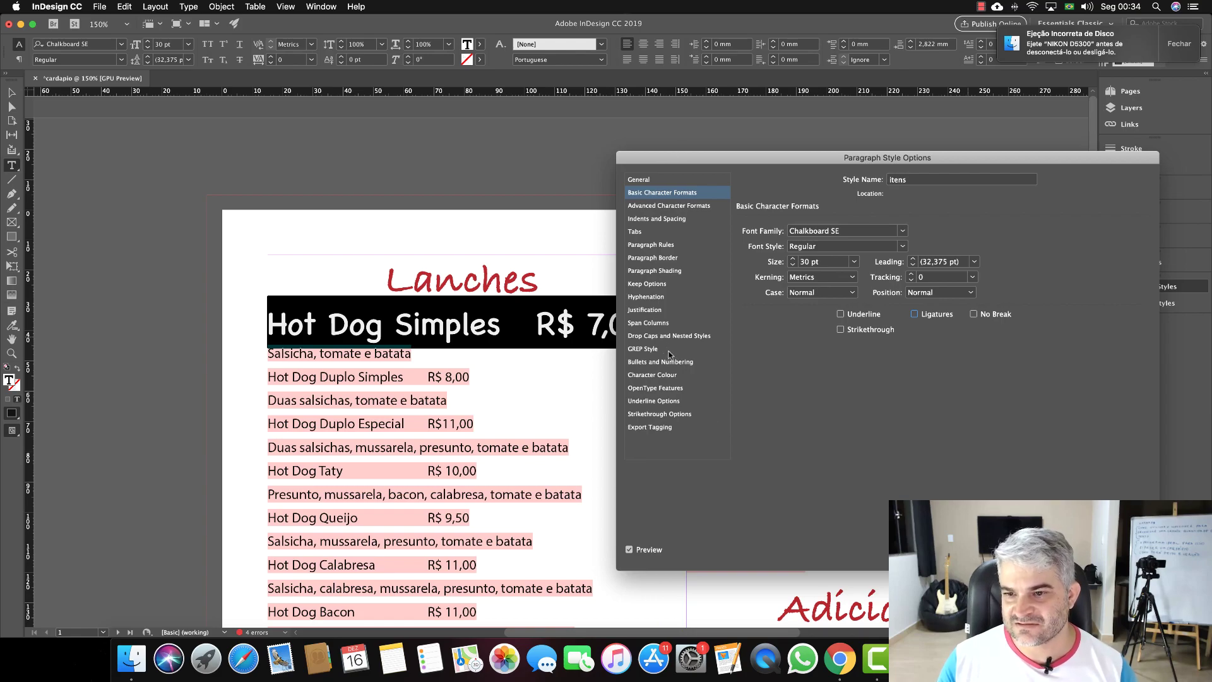
left_click(644, 297)
left_click(749, 225)
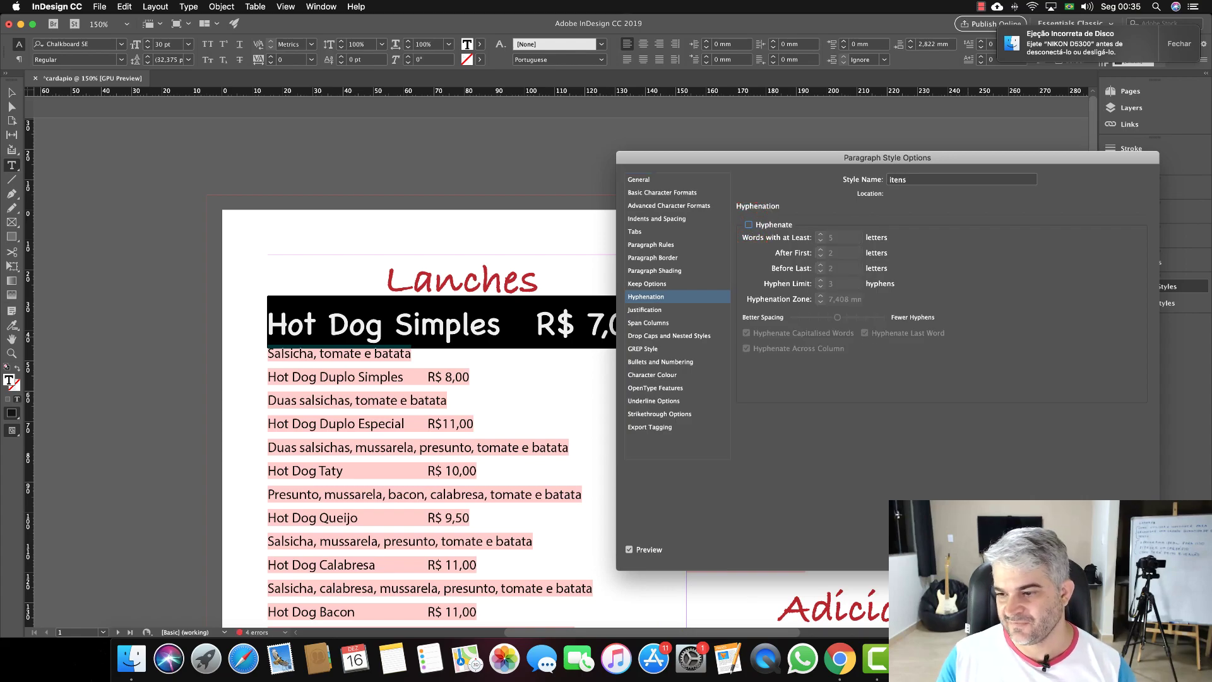
key("Return")
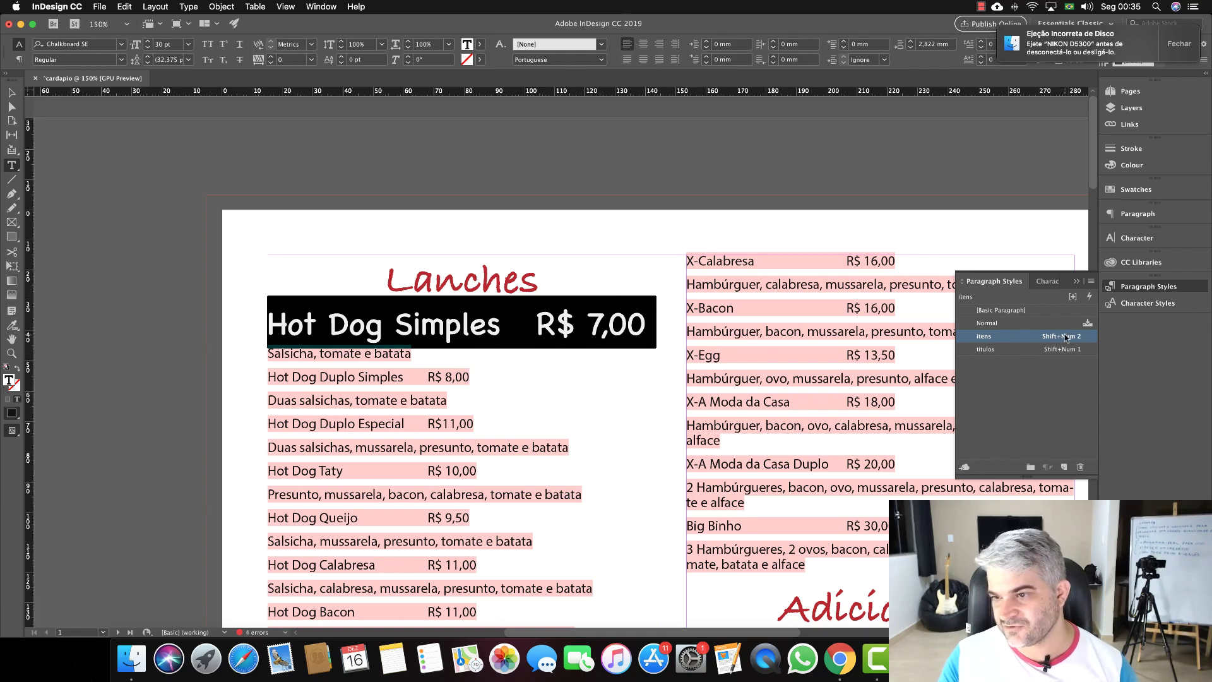
Set the ingredients line below the Hot Dog Simples item in Comic Sans MS.
left_click(388, 352)
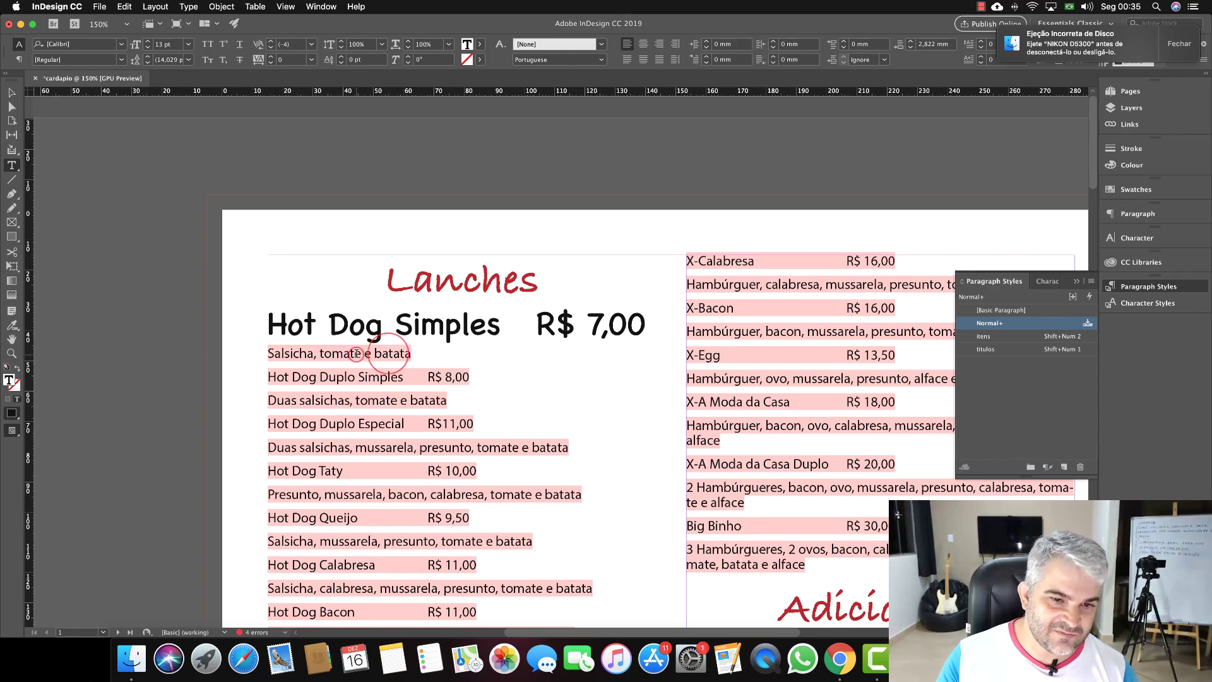
triple_click(356, 354)
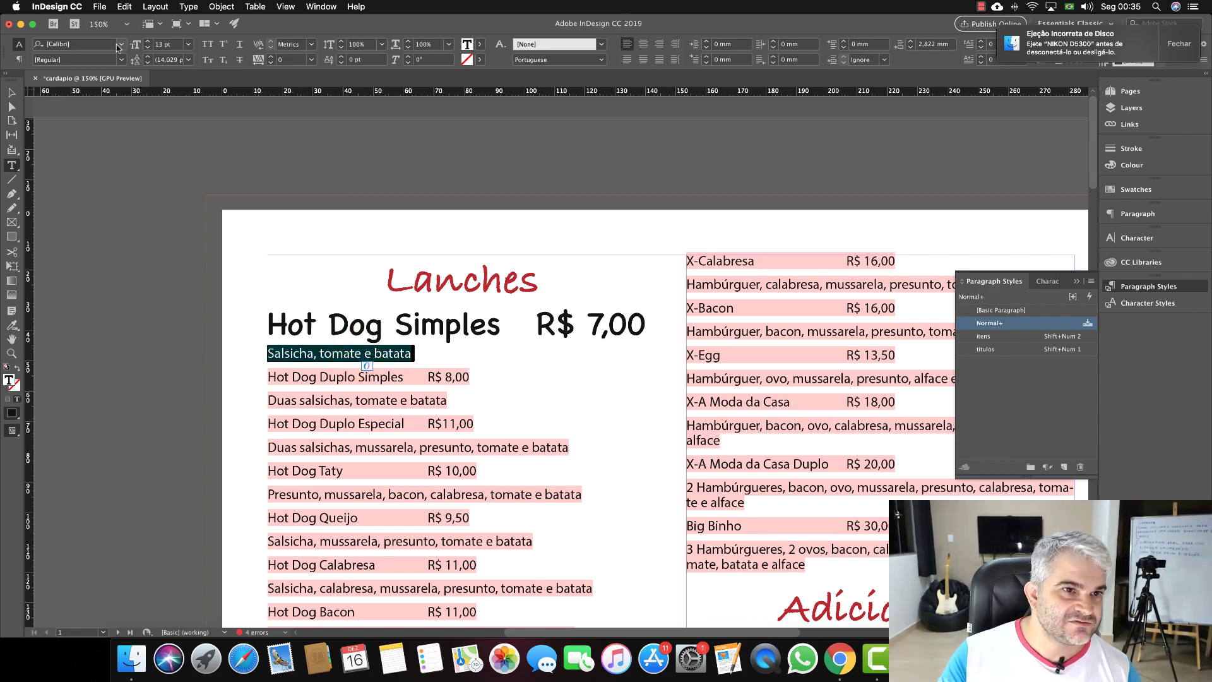
left_click(122, 48)
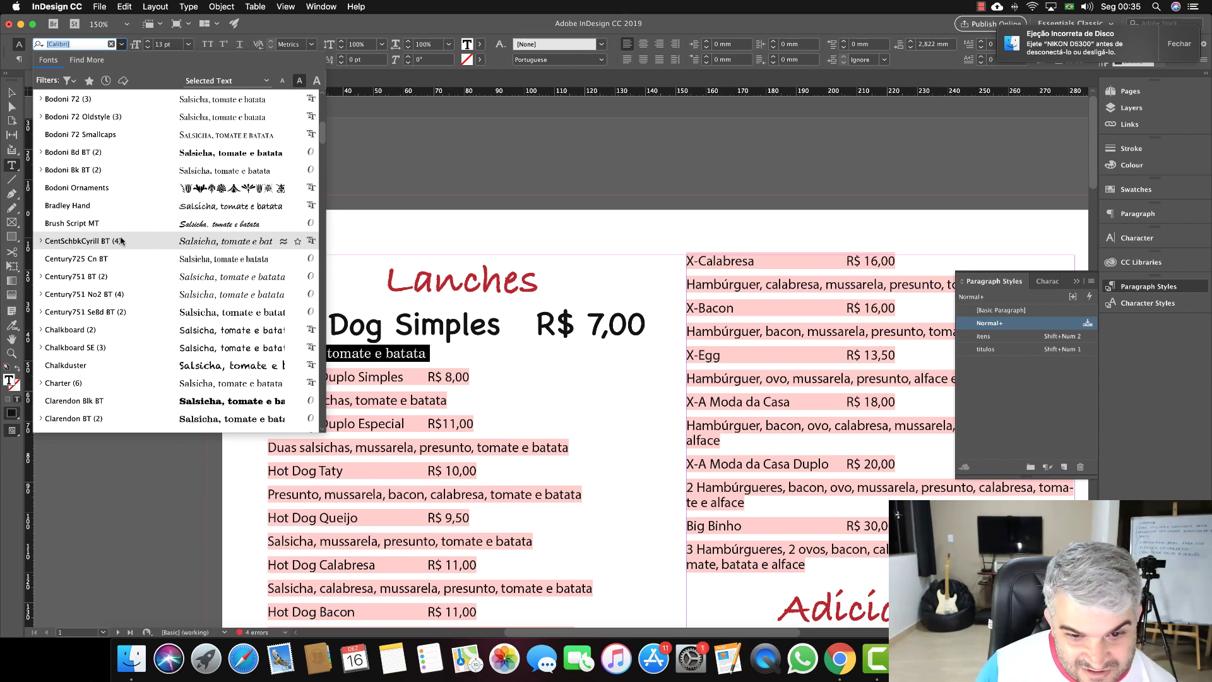
scroll(108, 354, "up", 3)
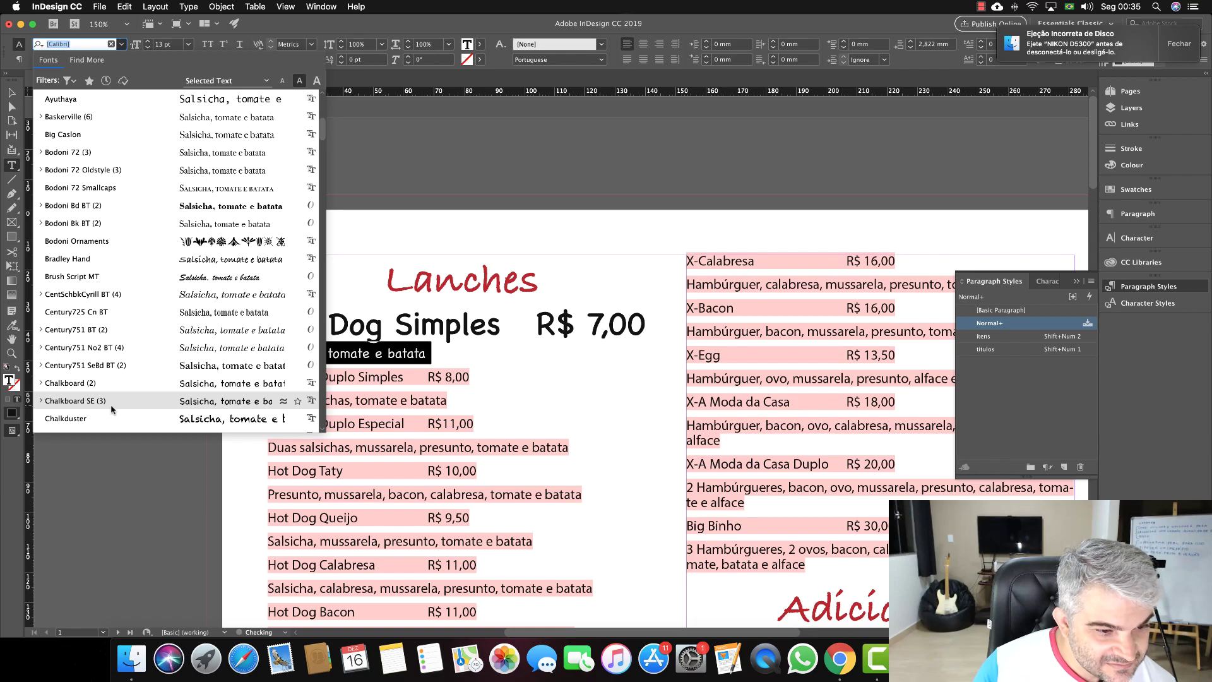
scroll(111, 404, "down", 3)
scroll(113, 408, "down", 3)
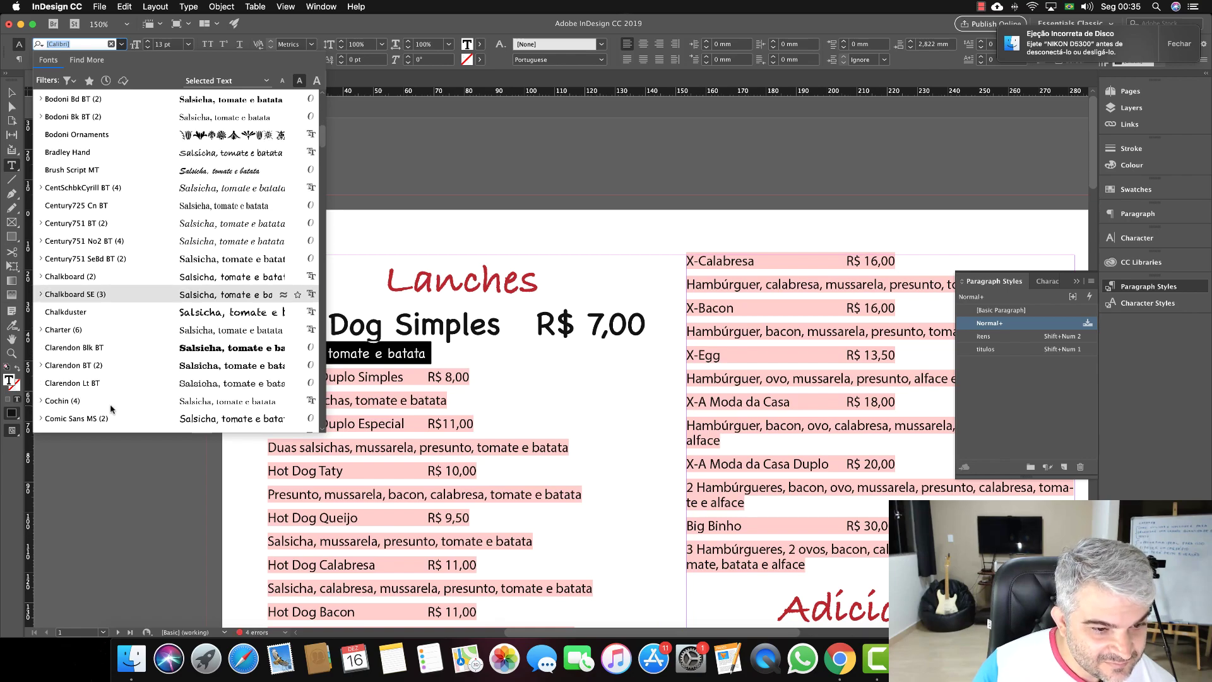
scroll(69, 385, "down", 4)
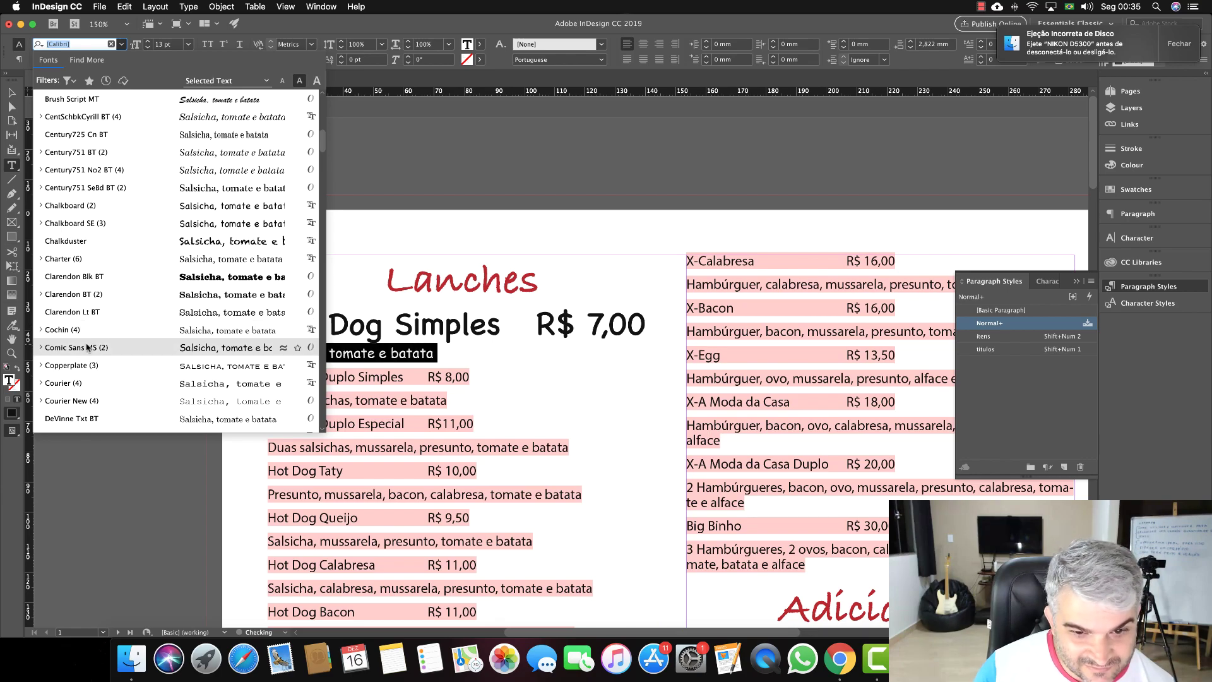
left_click(89, 347)
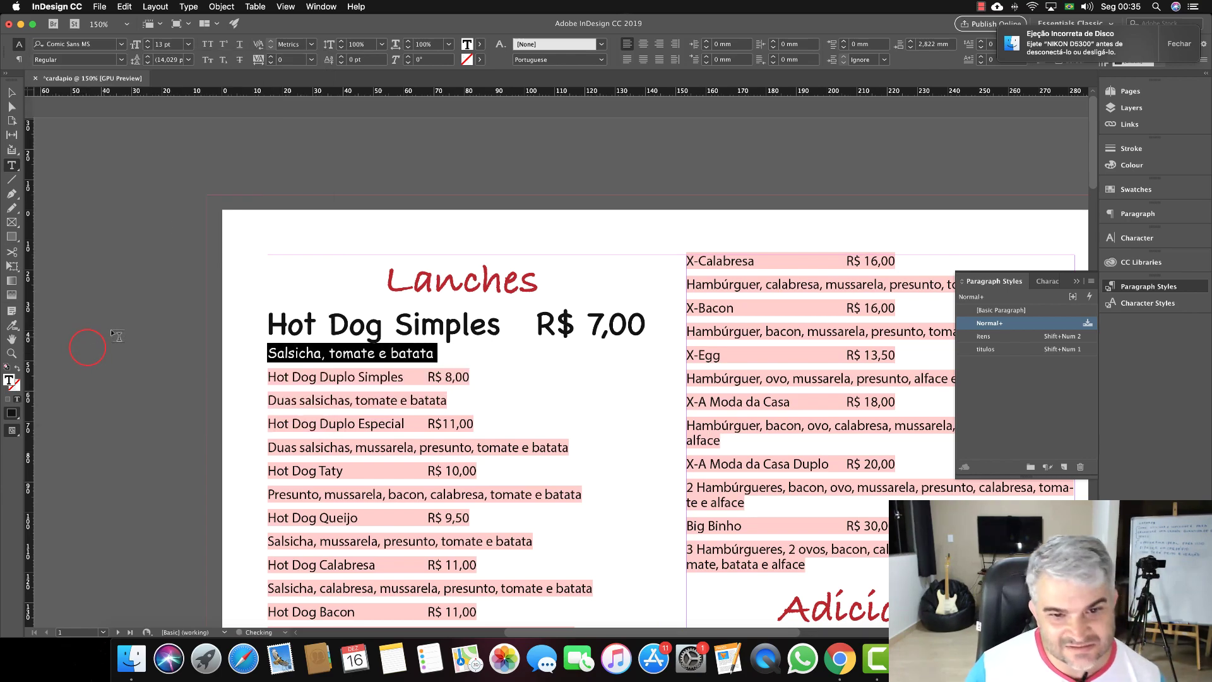
Increase the font size of the selected ingredients line to 18 pt.
left_click(149, 40)
left_click(149, 41)
left_click(148, 41)
left_click(148, 41)
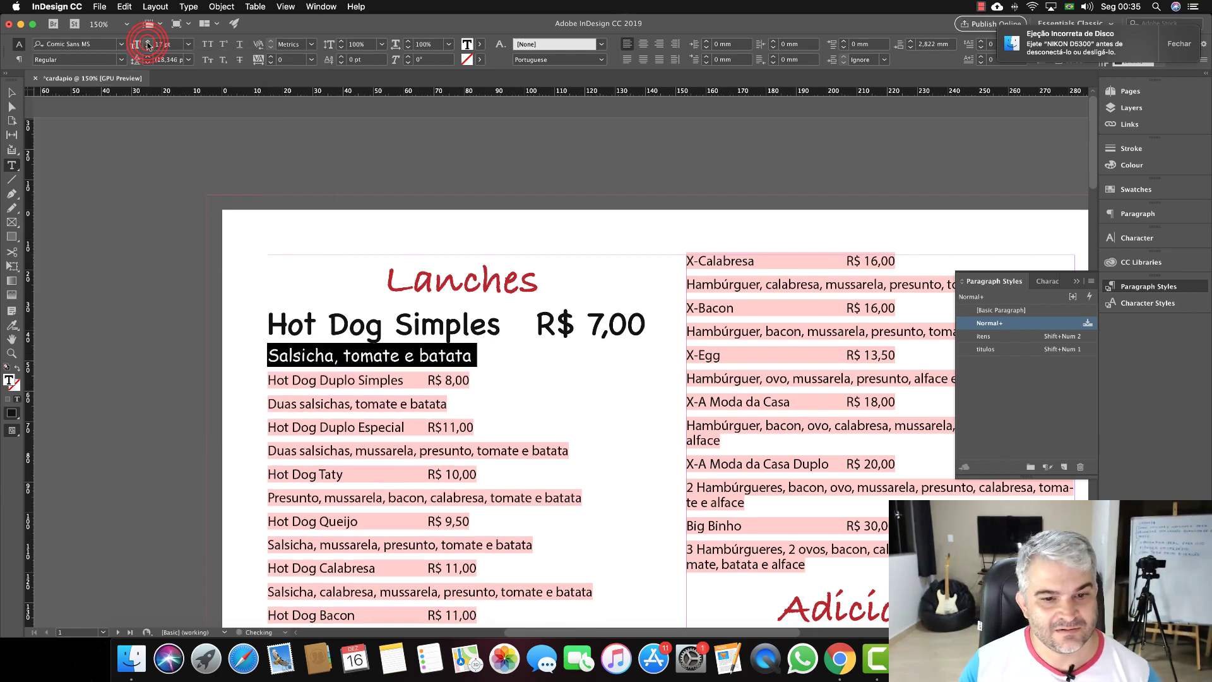
left_click(149, 40)
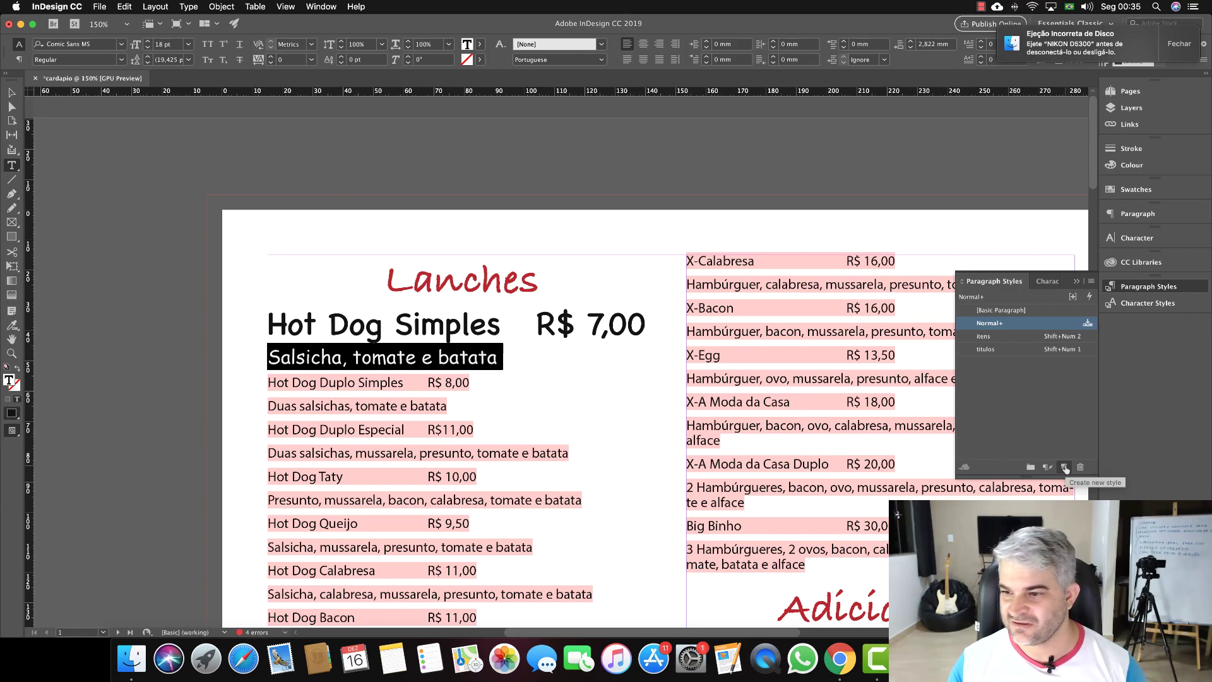
Create a new paragraph style from the formatted ingredients line and apply it to that line.
scroll(363, 367, "down", 1)
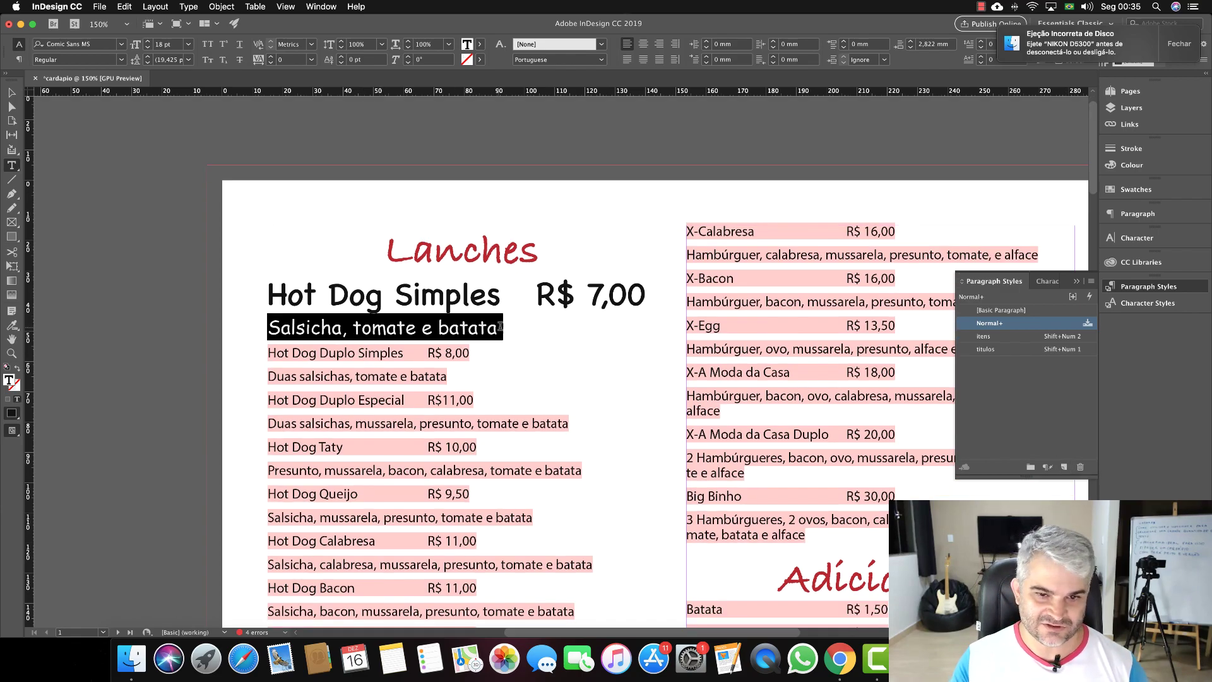
left_click(1063, 466)
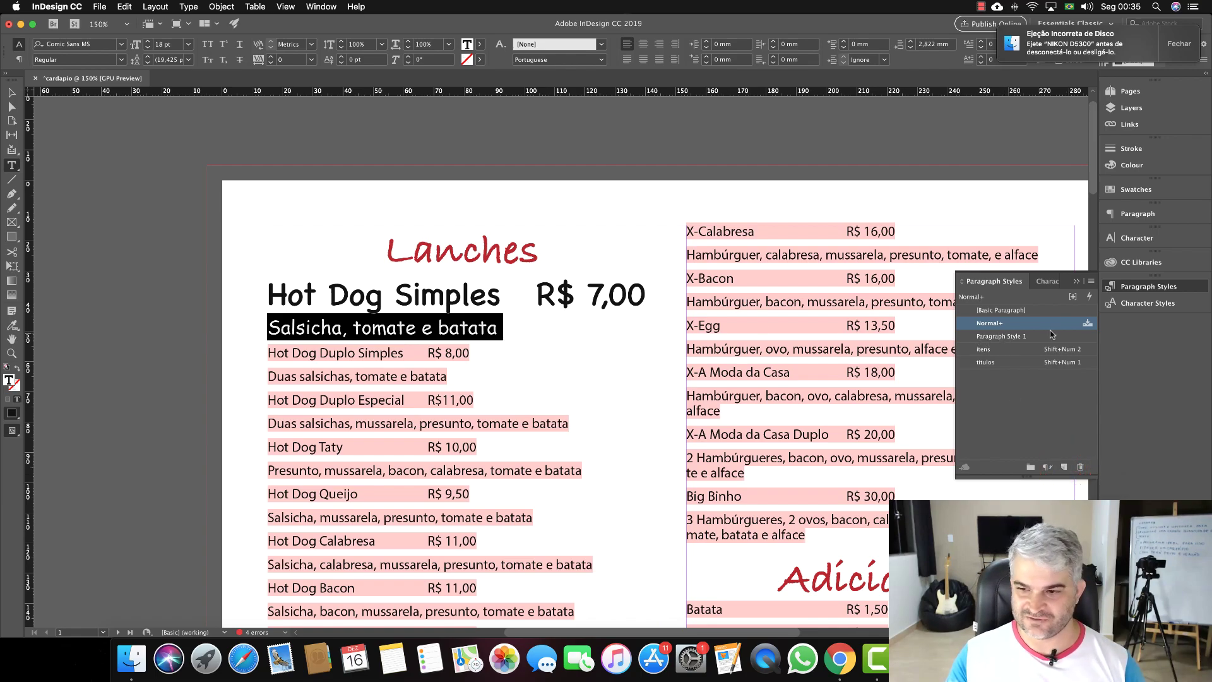
left_click(982, 337)
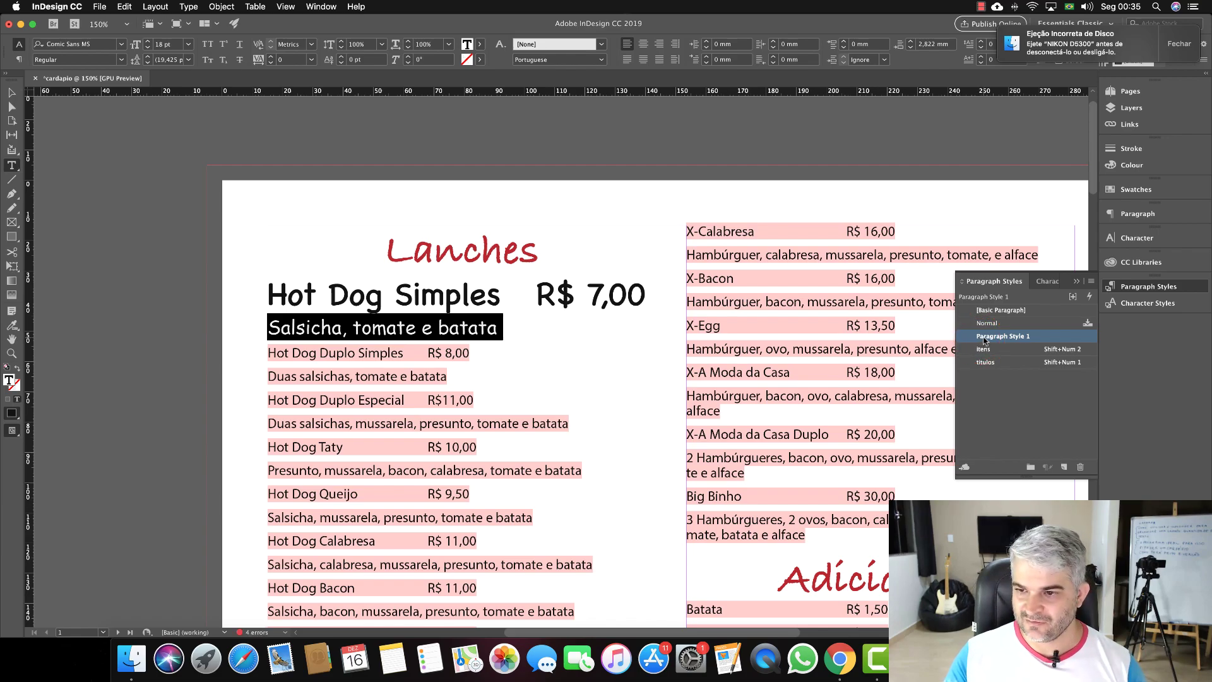
Rename the new paragraph style as ingredientes, base it on [No Paragraph Style] and assign it the shortcut Shift+Num 3.
double_click(983, 339)
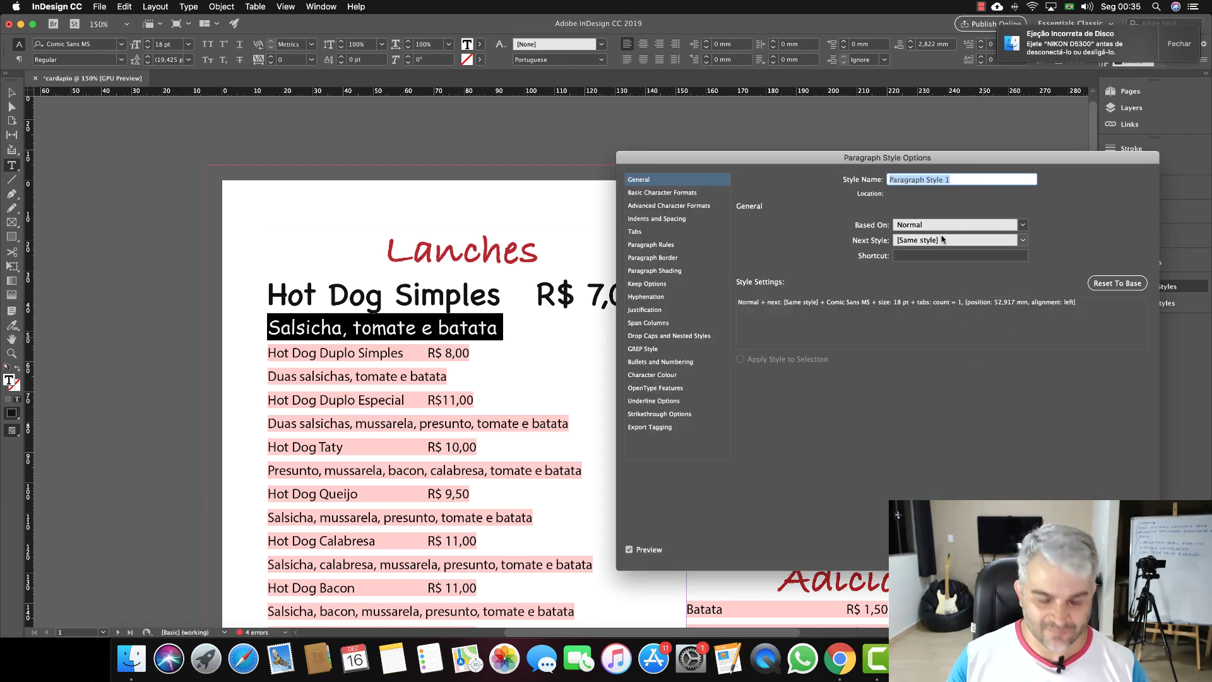
key("BackSpace")
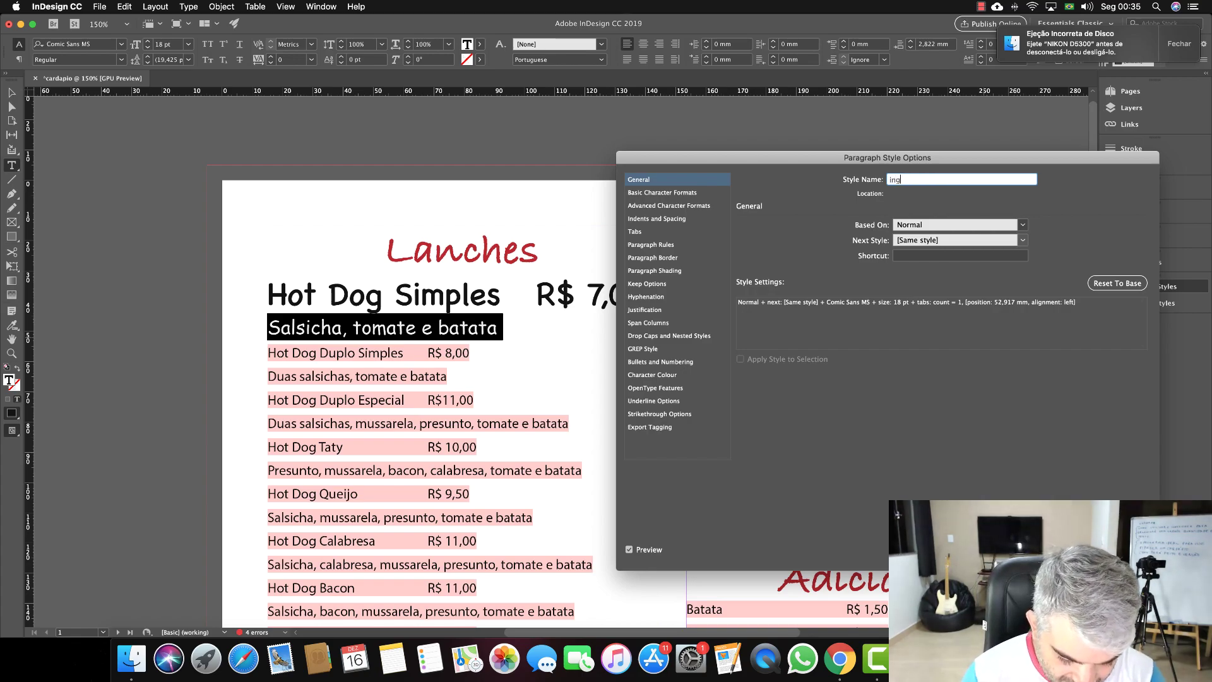
type("ingredientes")
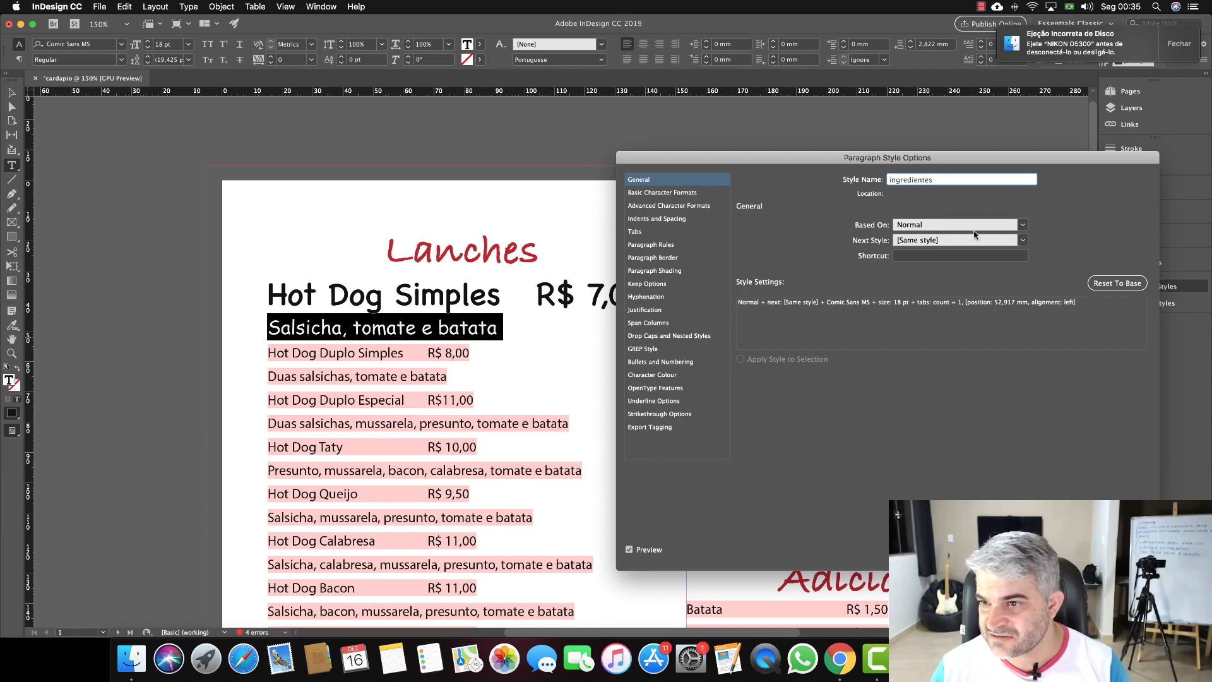
left_click(975, 228)
left_click(951, 239)
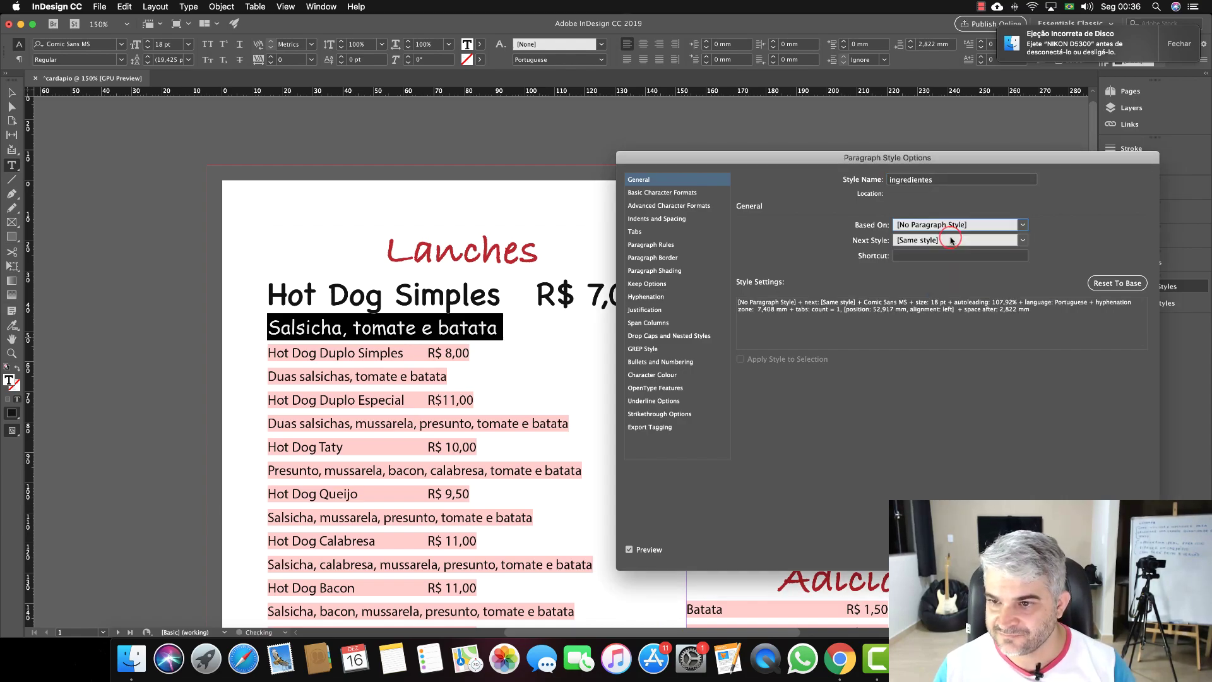
left_click(983, 227)
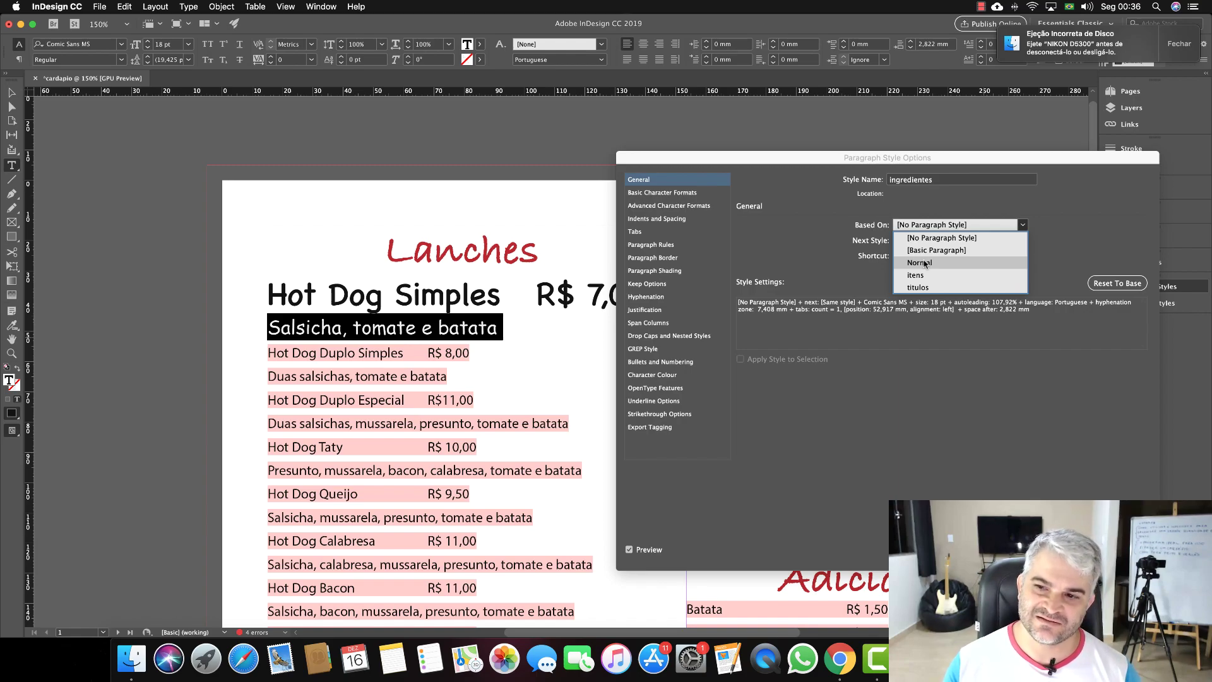
left_click(965, 241)
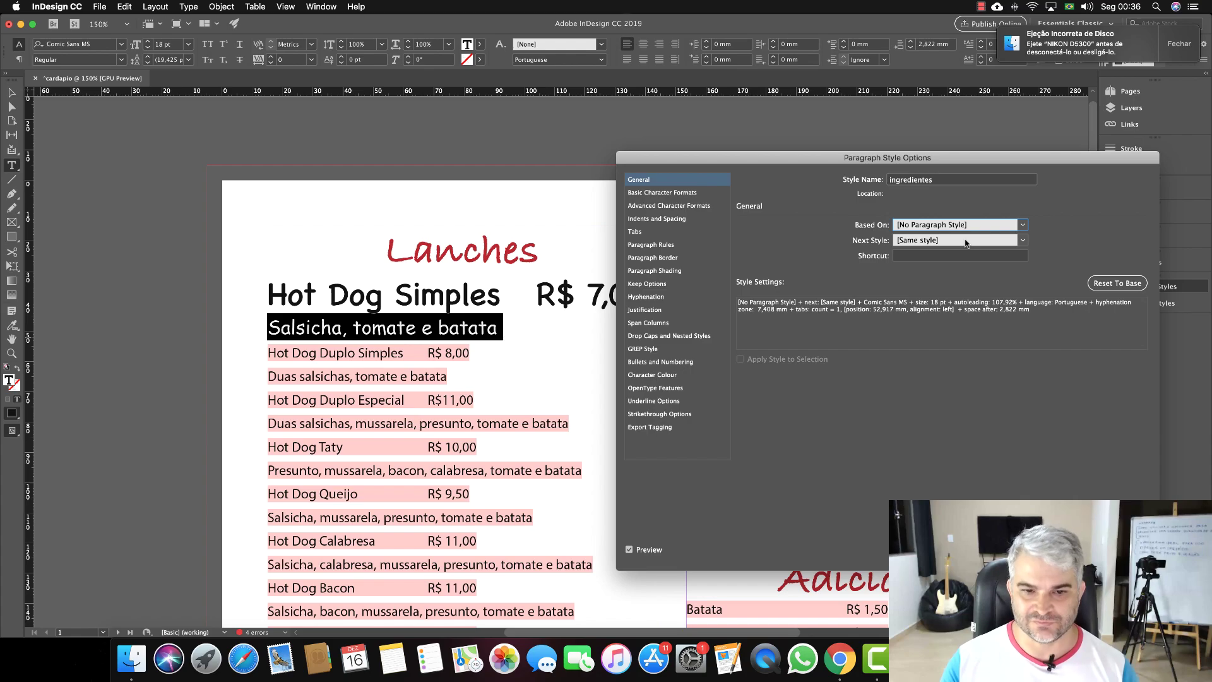
left_click(933, 257)
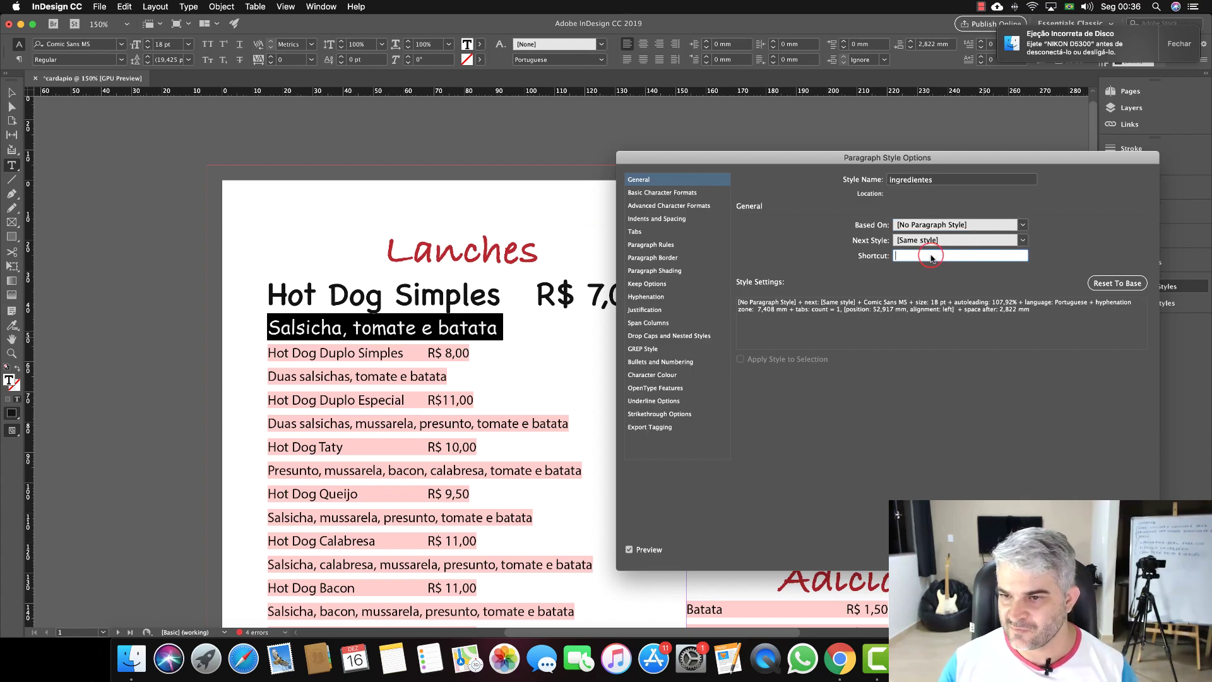
key("shift+KP_3")
Turn off ligatures and hyphenation in the ingredientes paragraph style and save the style options.
left_click(662, 192)
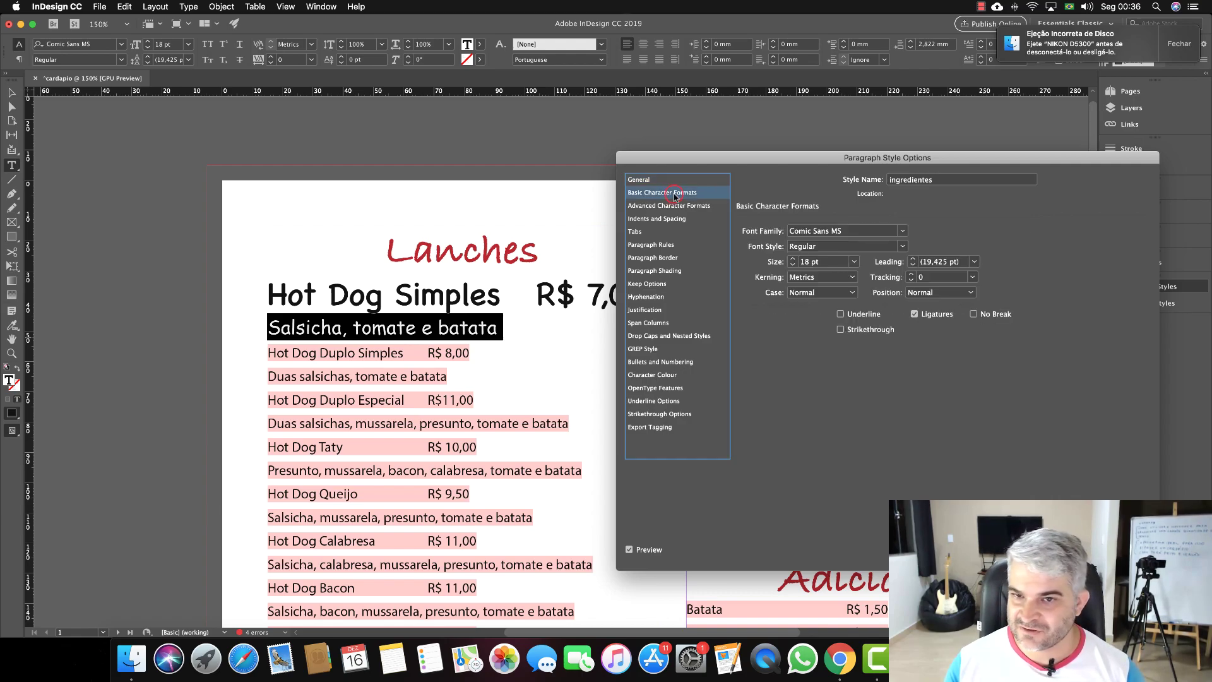
left_click(914, 314)
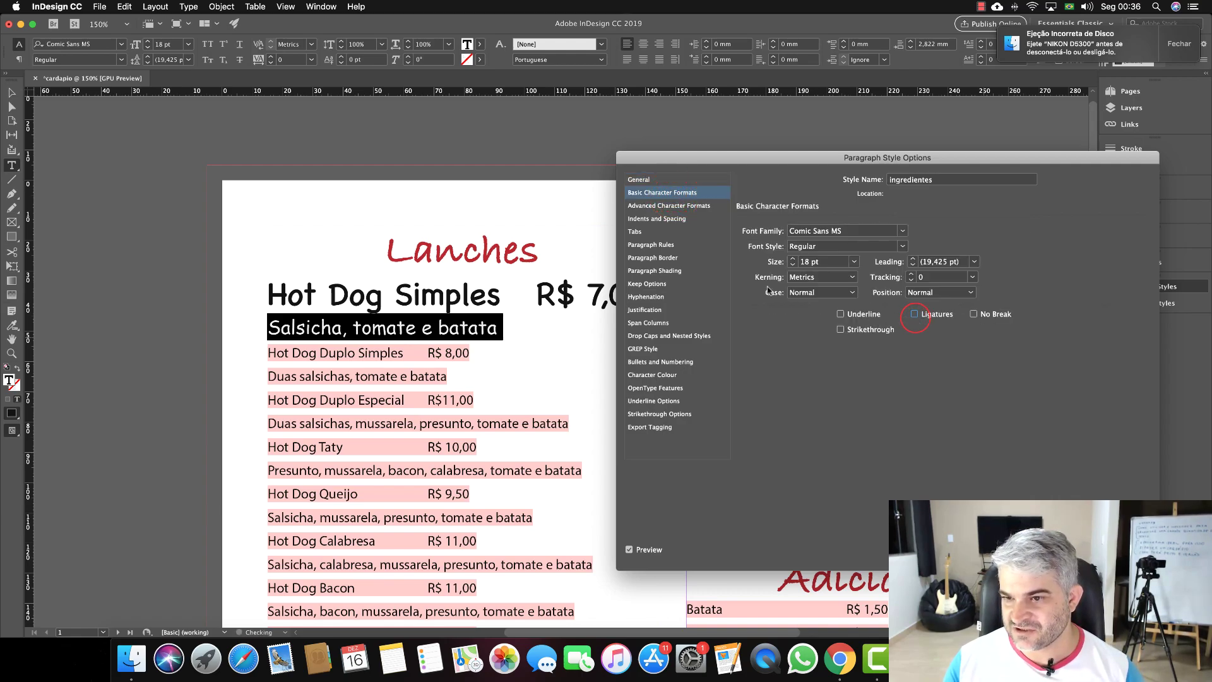
left_click(671, 205)
left_click(660, 220)
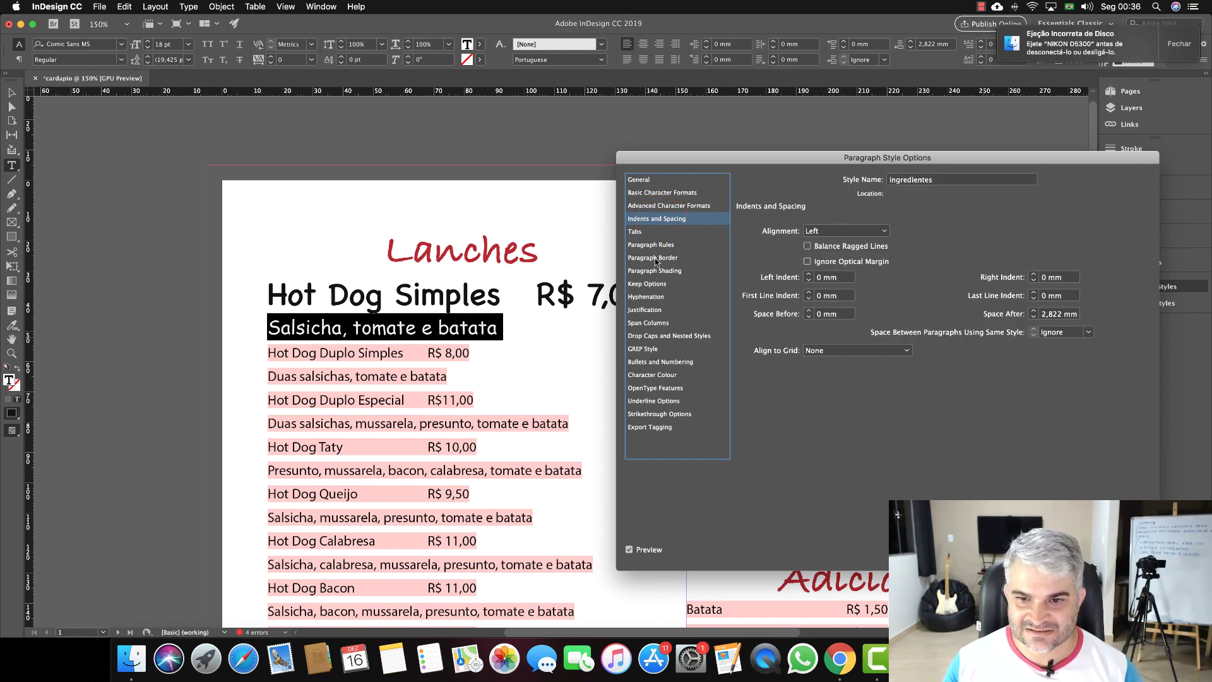
left_click(646, 297)
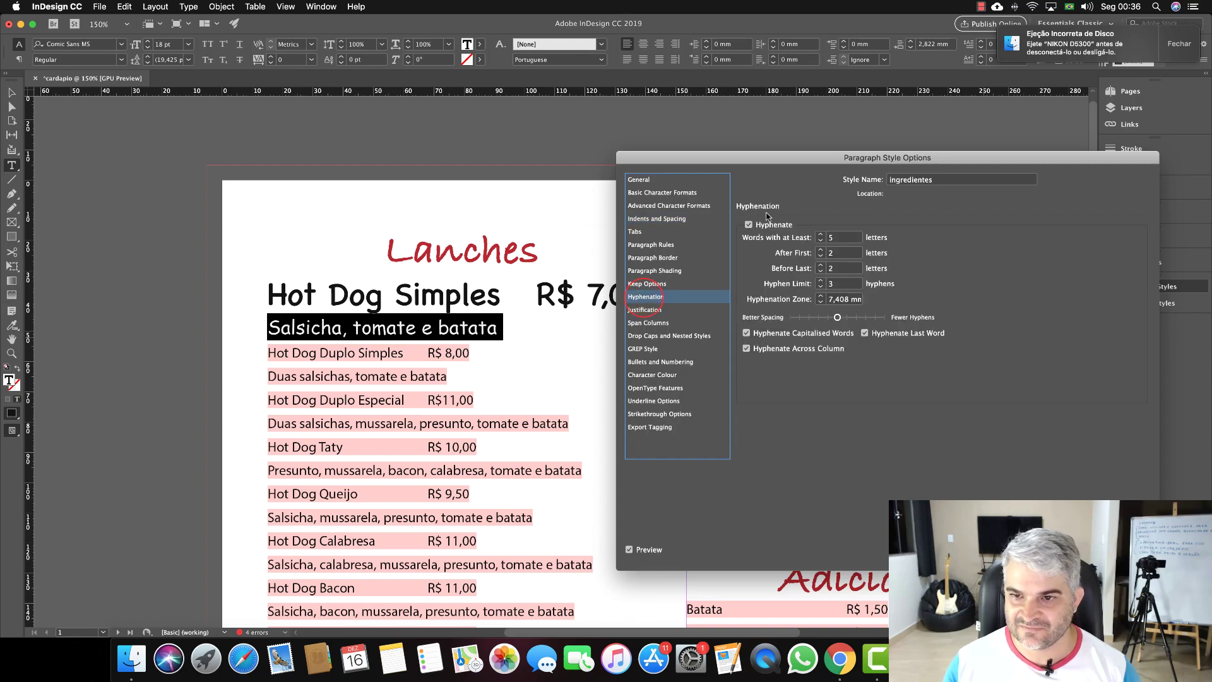
left_click(748, 225)
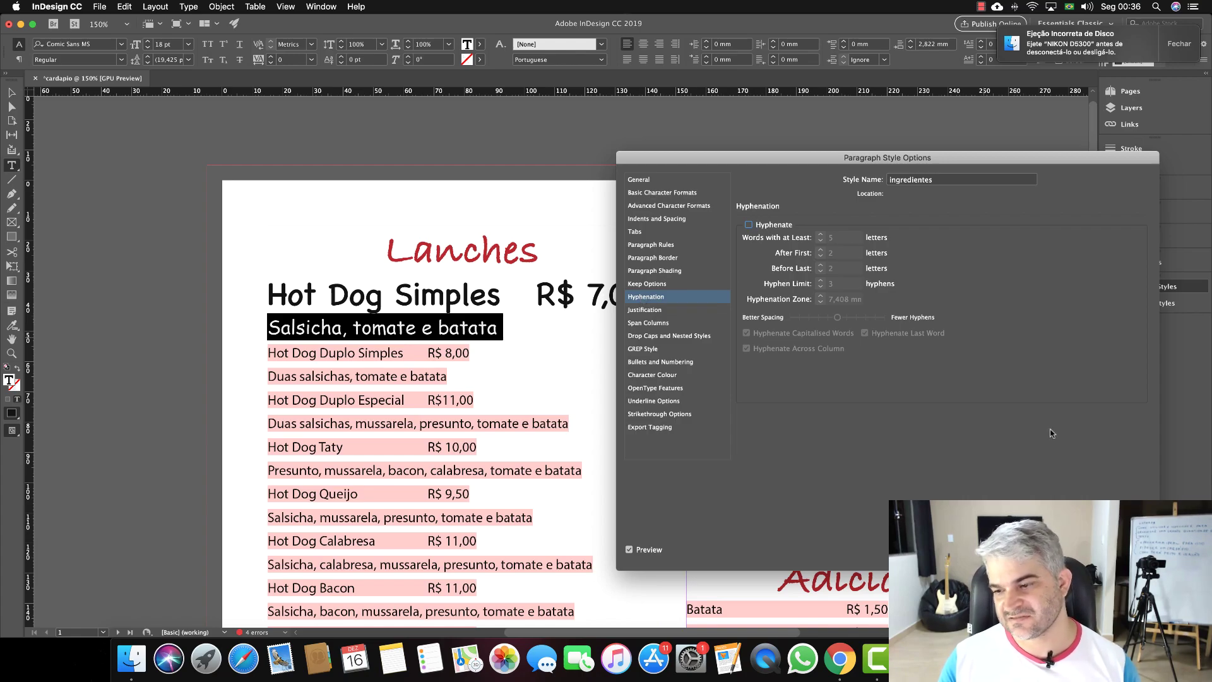
key("Return")
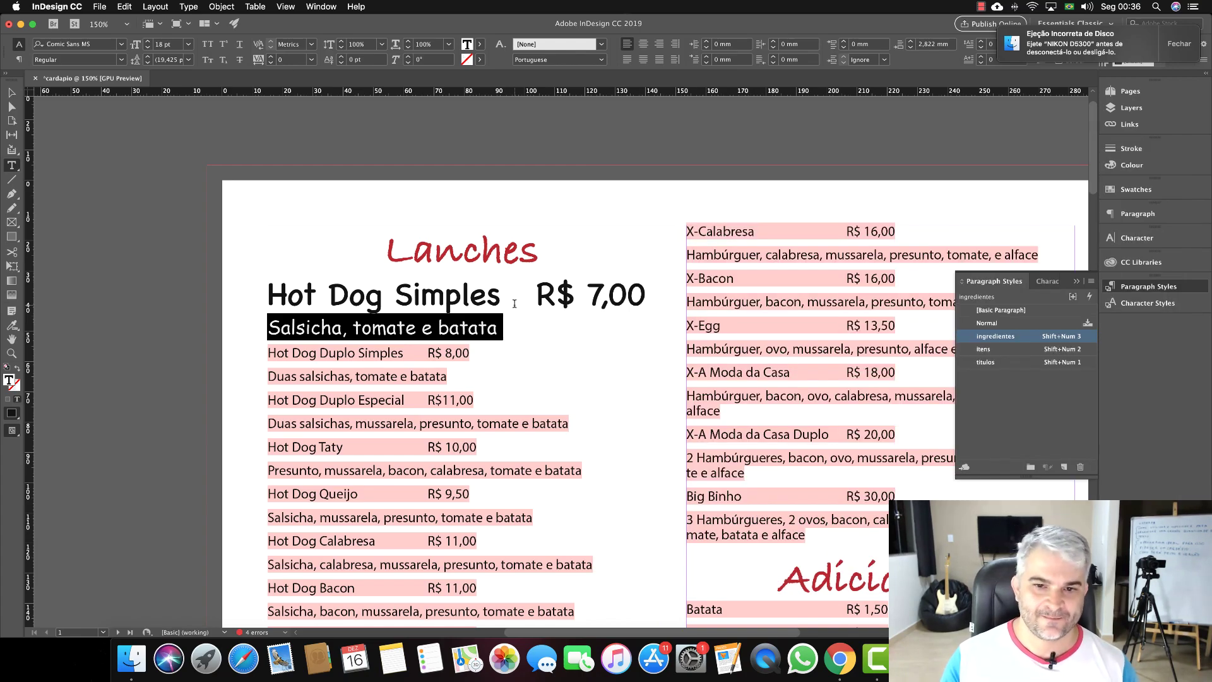
Apply the itens paragraph style to the Hot Dog Duplo Simples line.
left_click(522, 324)
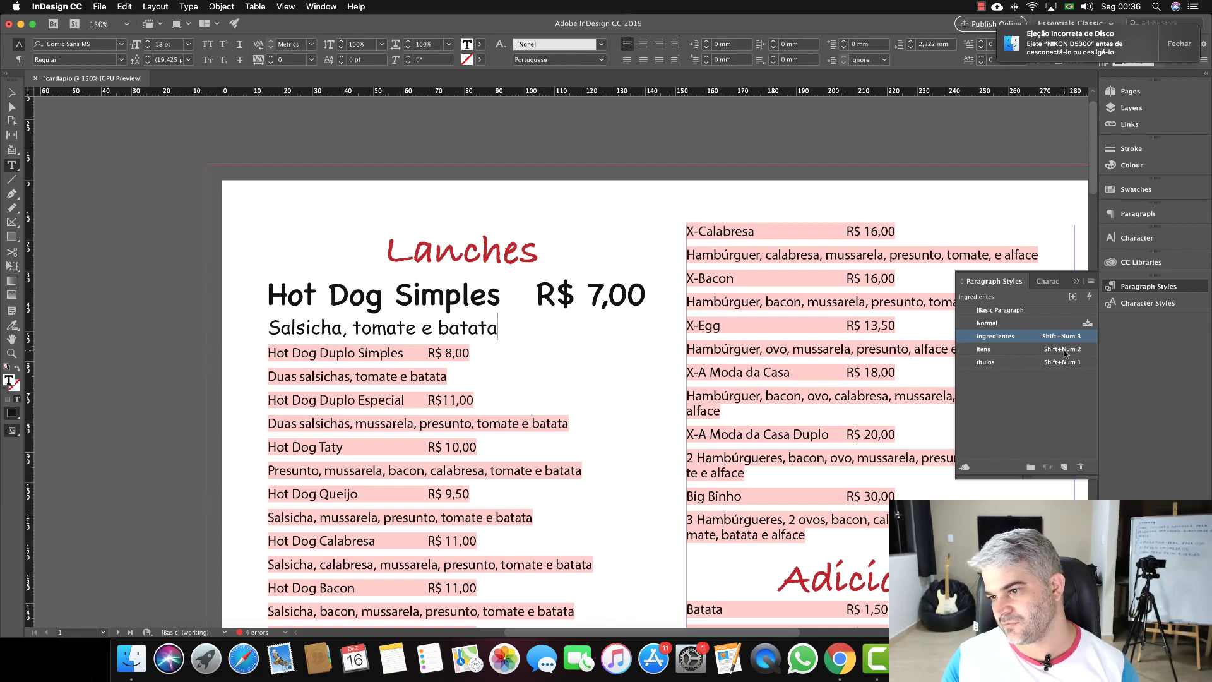
left_click(368, 352)
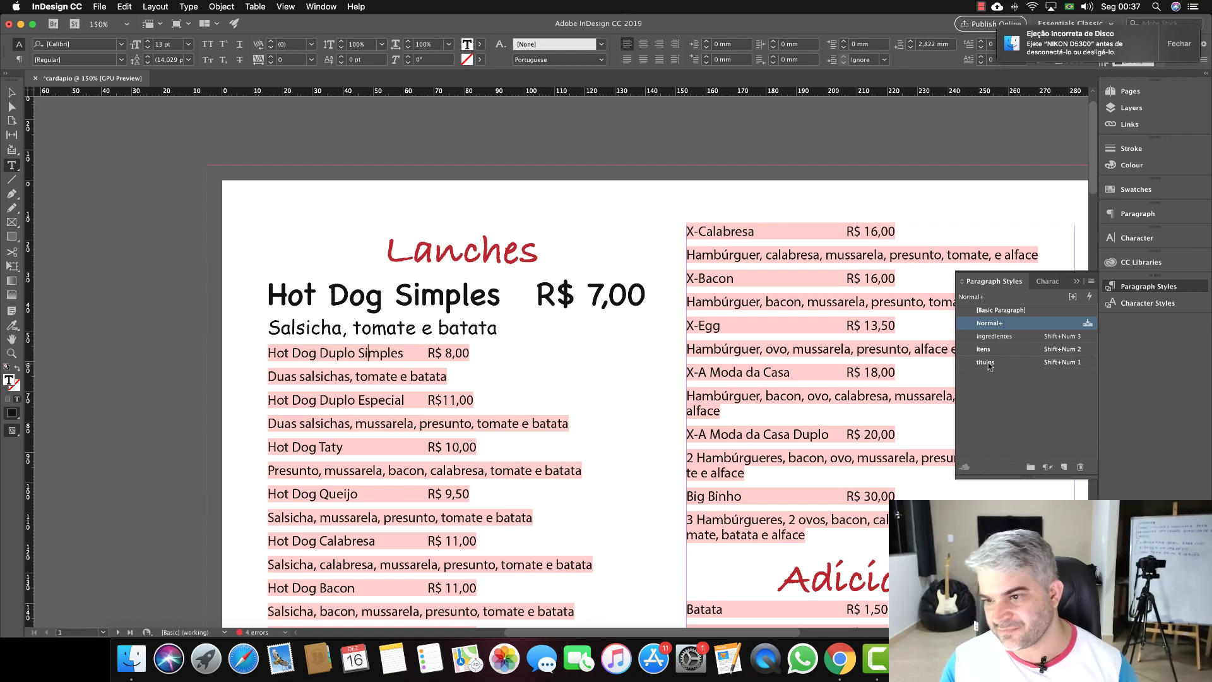
left_click(988, 351)
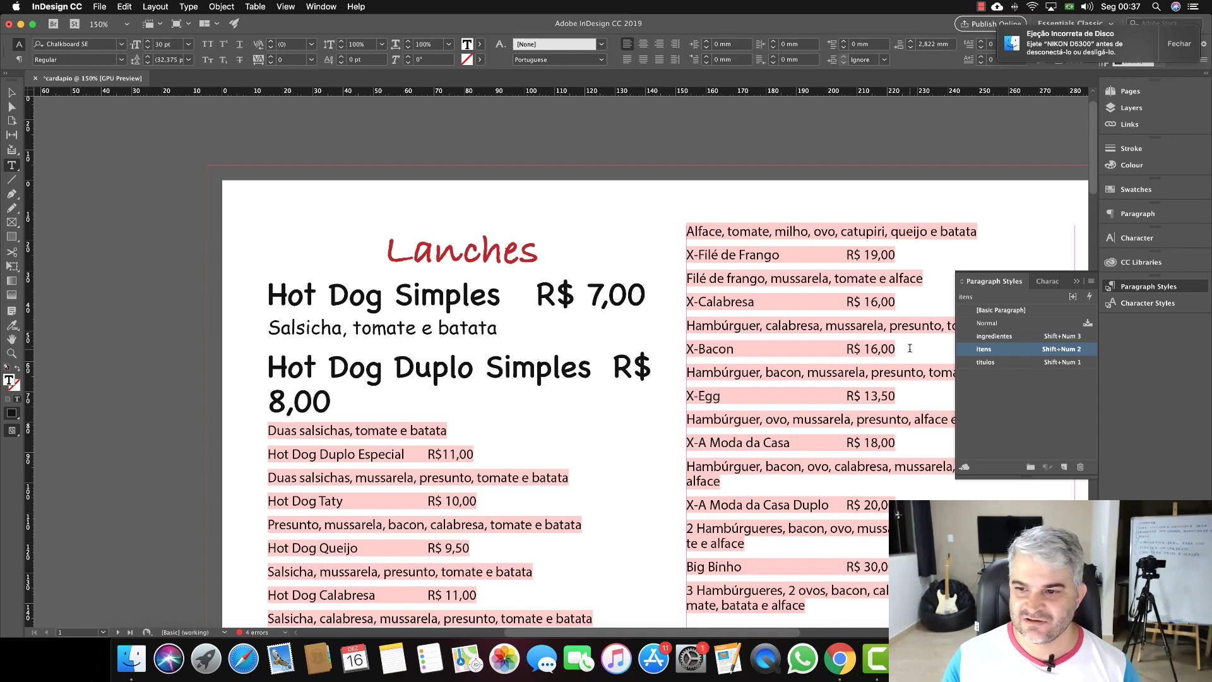
Apply the ingredientes paragraph style to the ingredients line below Hot Dog Duplo Simples.
scroll(364, 409, "down", 1)
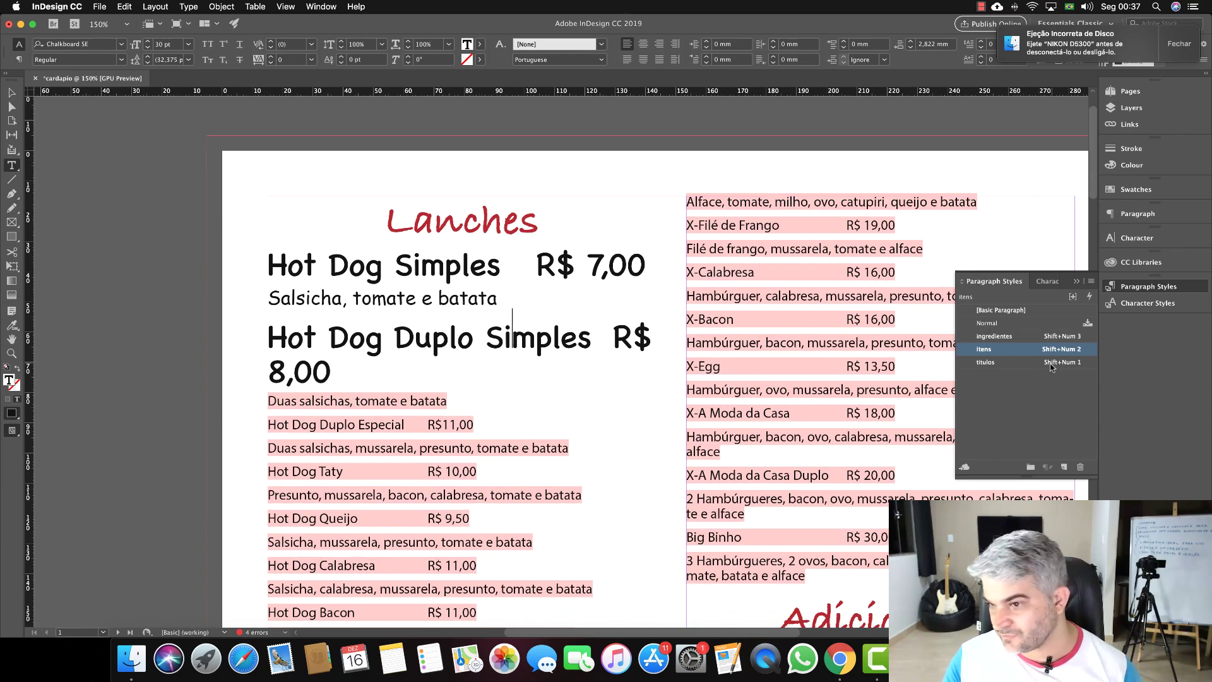
scroll(346, 369, "down", 1)
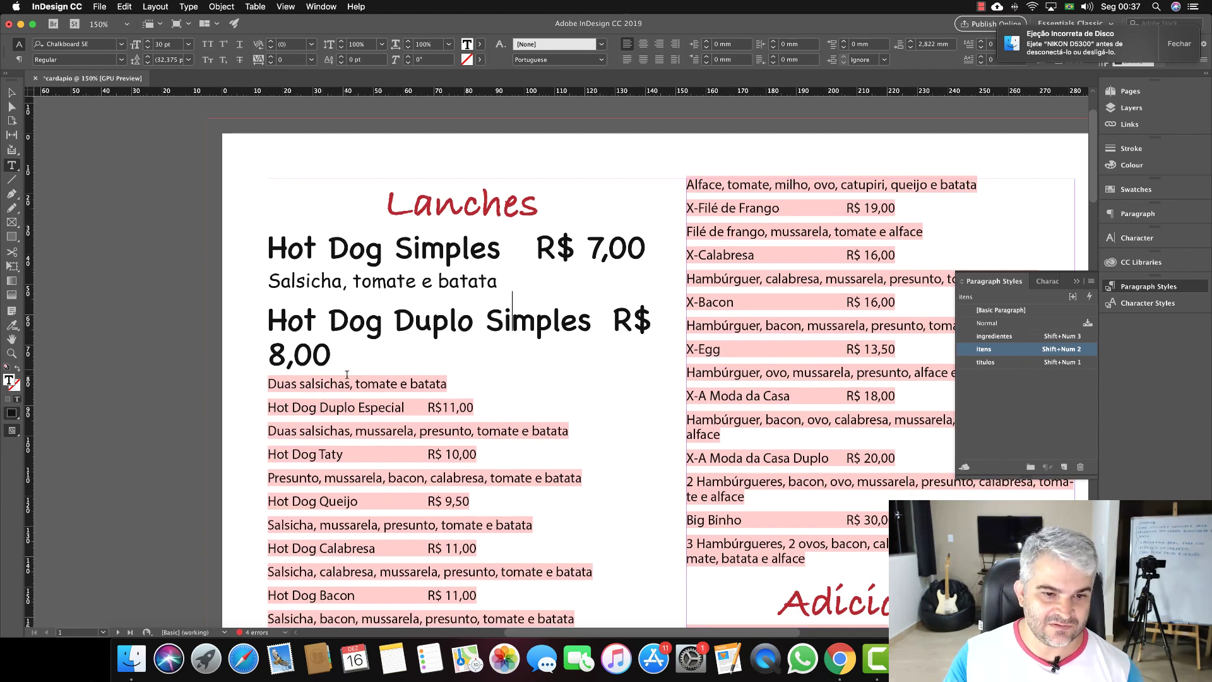
left_click(367, 383)
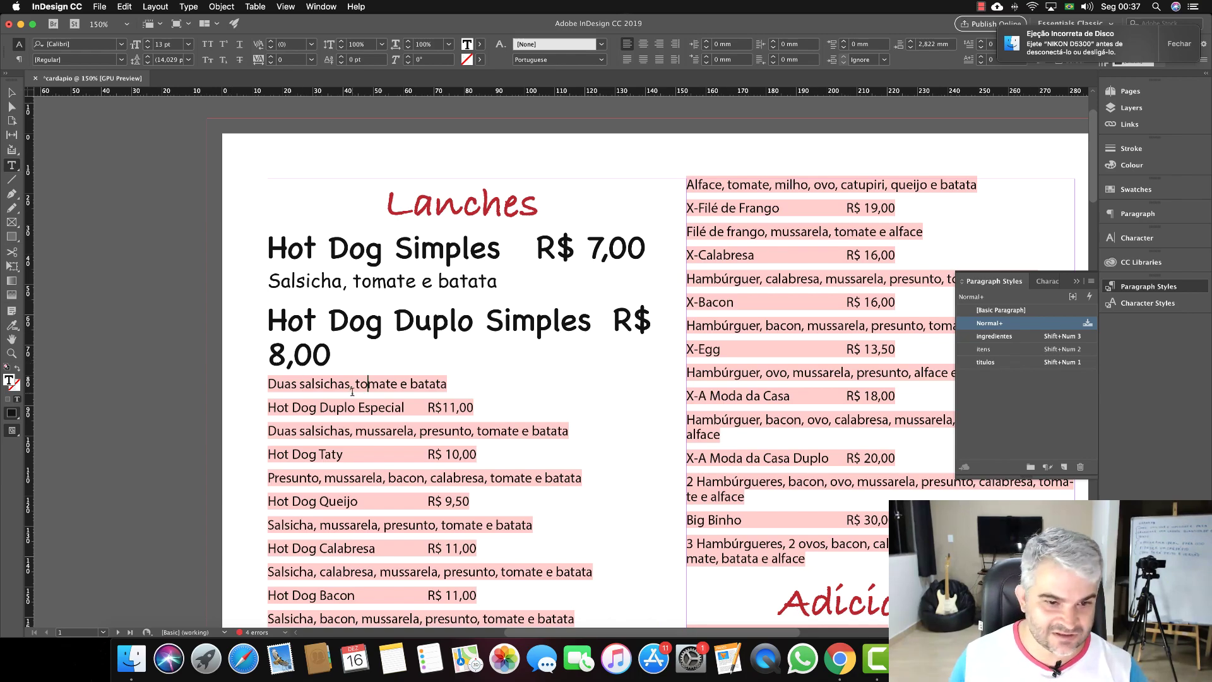
key("shift+KP_3")
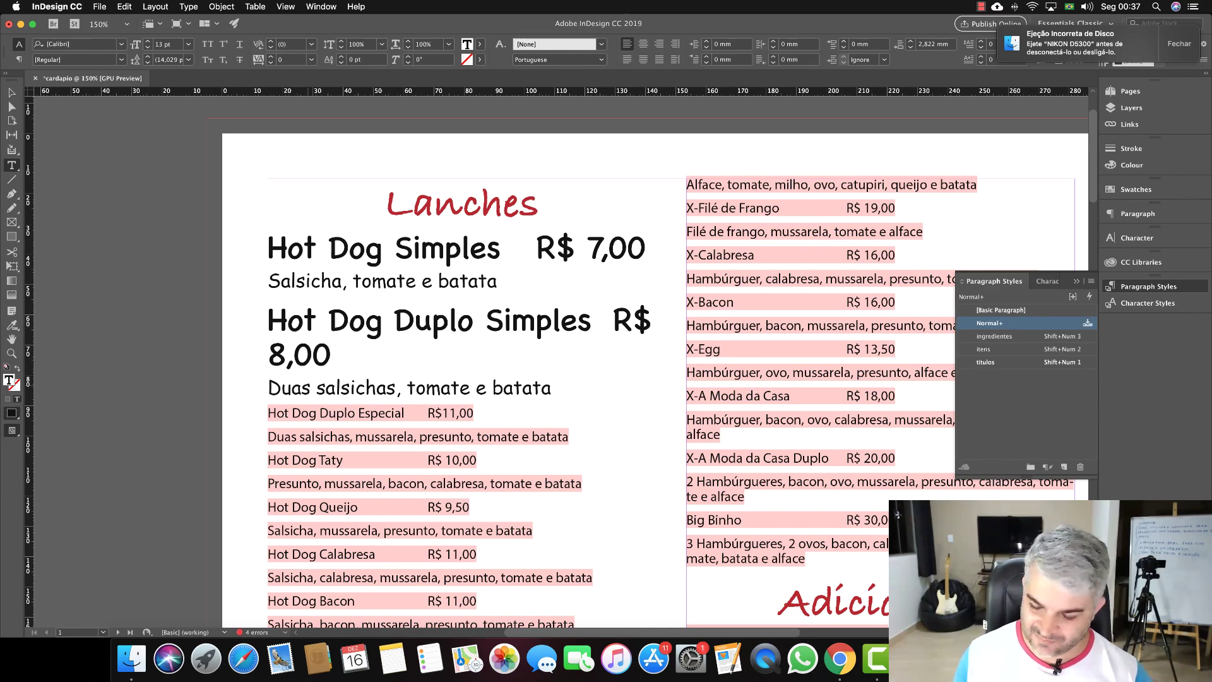
Apply the itens style to the Hot Dog Duplo Especial line, and try ingredientes followed by itens on the ingredients line below it.
key("shift+KP_2")
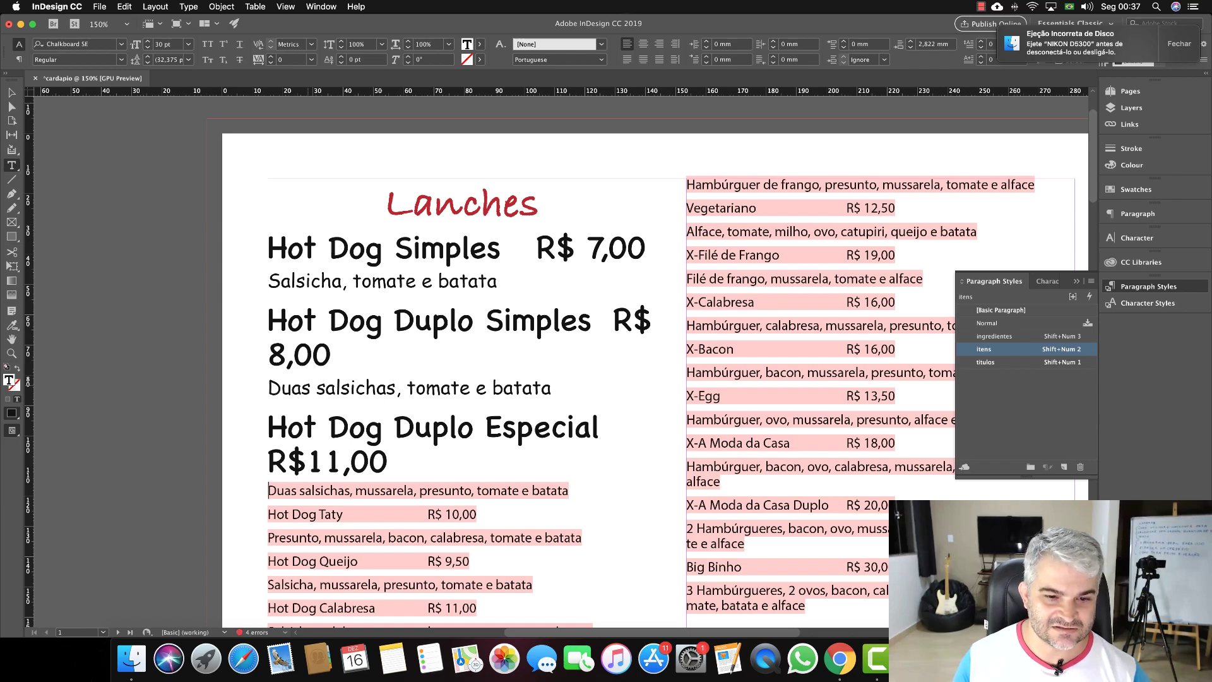
left_click(268, 491)
key("shift+KP_3")
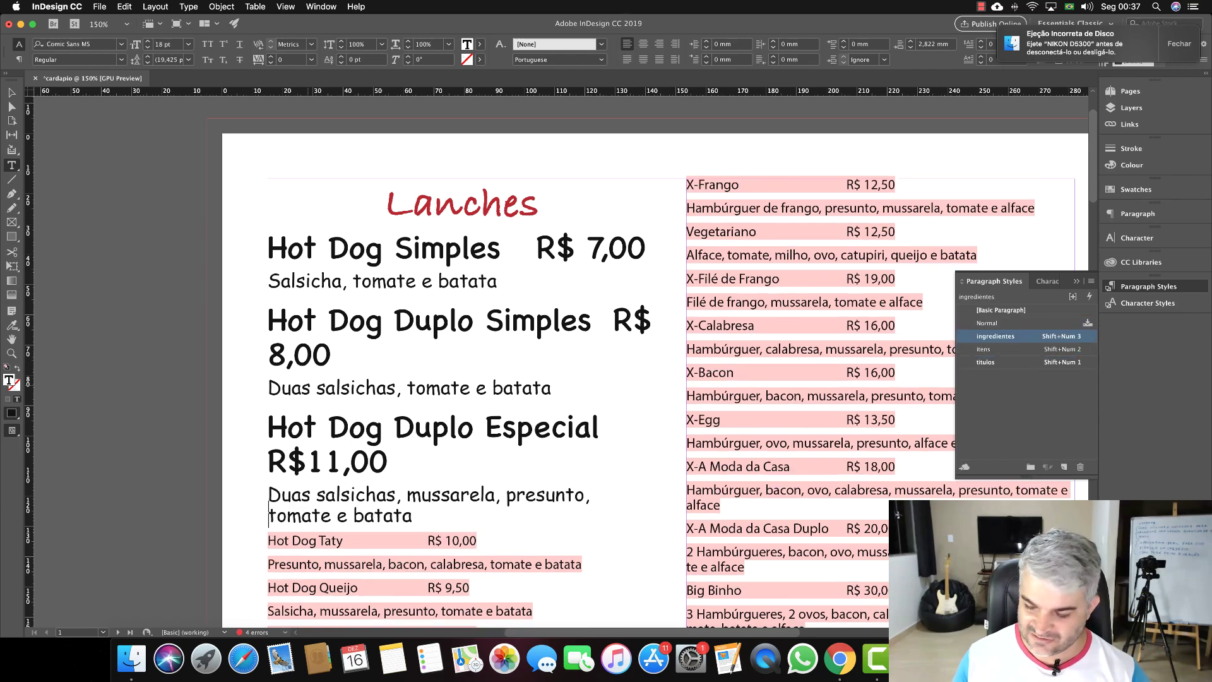
key("shift+KP_2")
key("Down")
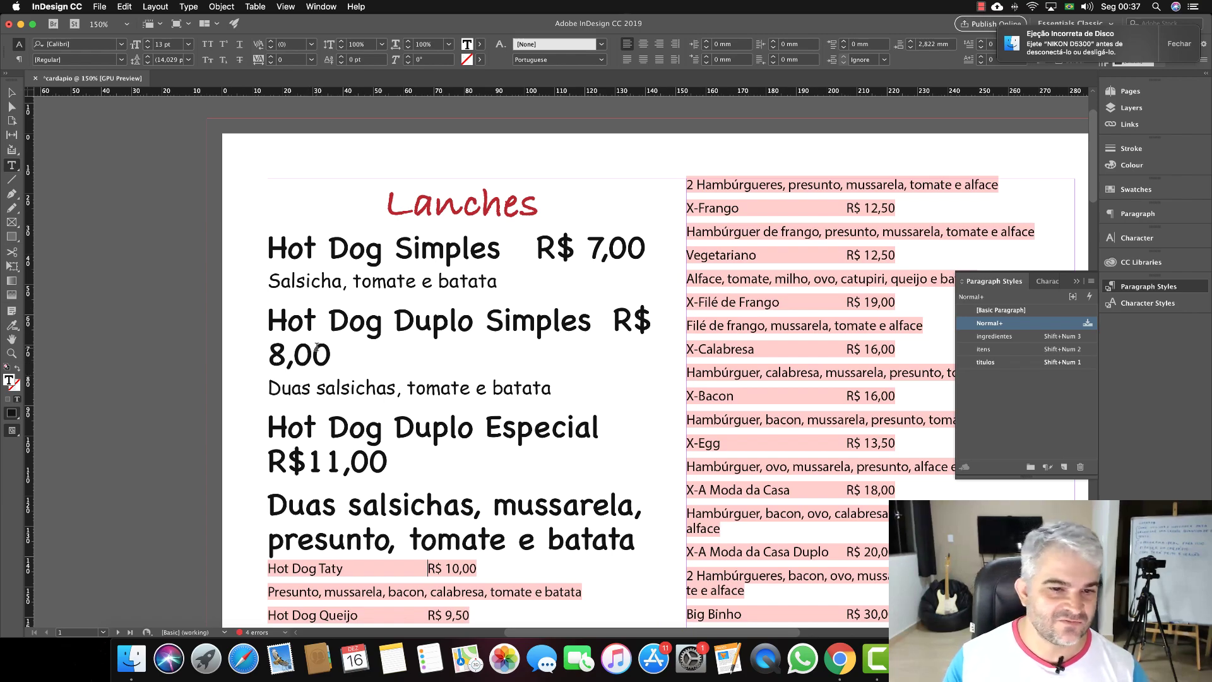
Select the whole Hot Dog Duplo Simples item line and reduce its font size to 24 pt.
triple_click(303, 318)
triple_click(302, 313)
left_click(302, 313)
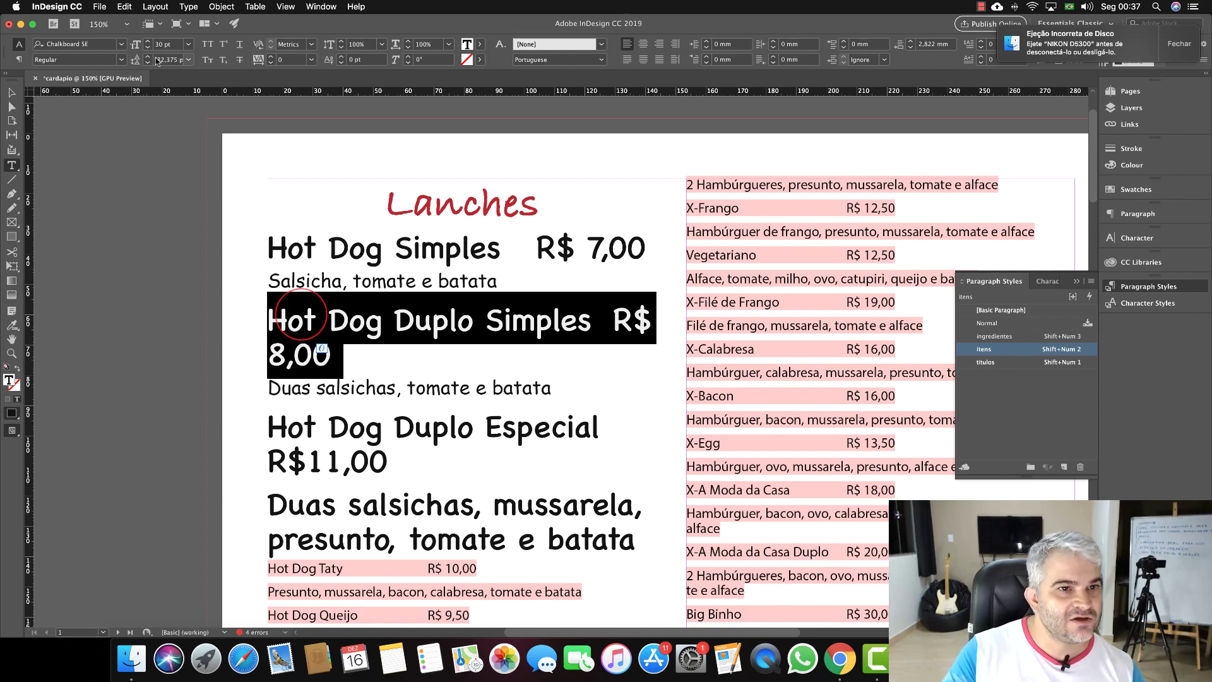
triple_click(342, 321)
triple_click(341, 321)
left_click(342, 321)
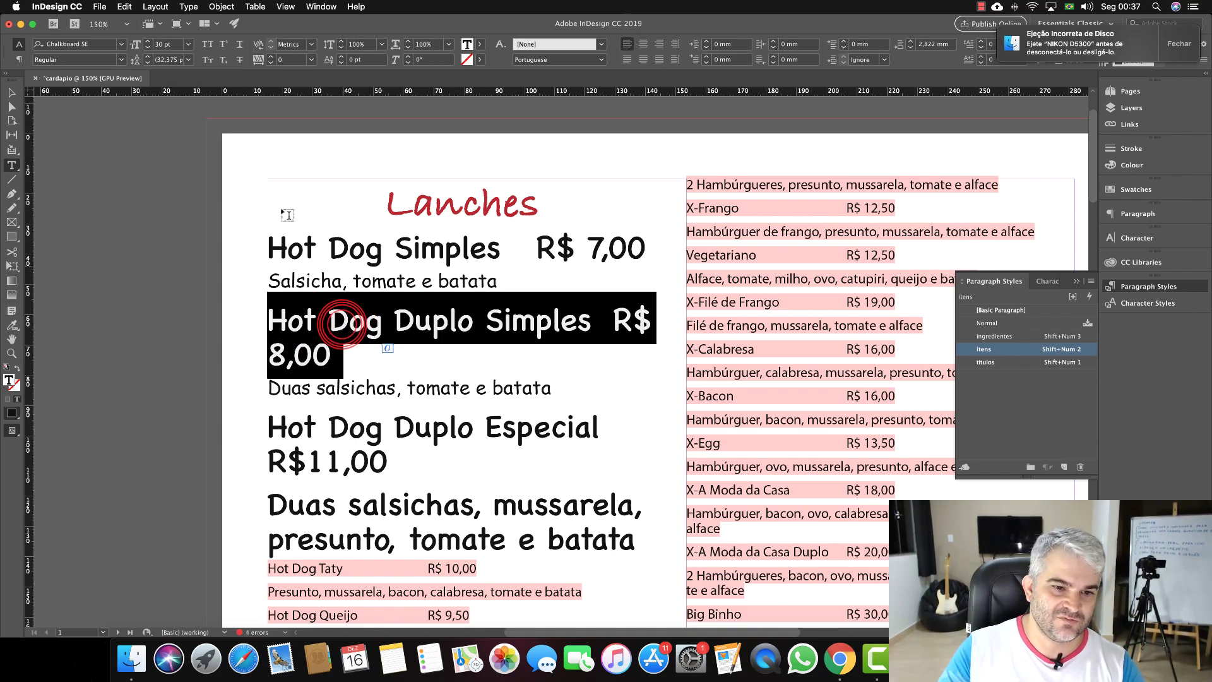
left_click(149, 50)
left_click(148, 51)
left_click(148, 50)
left_click(148, 50)
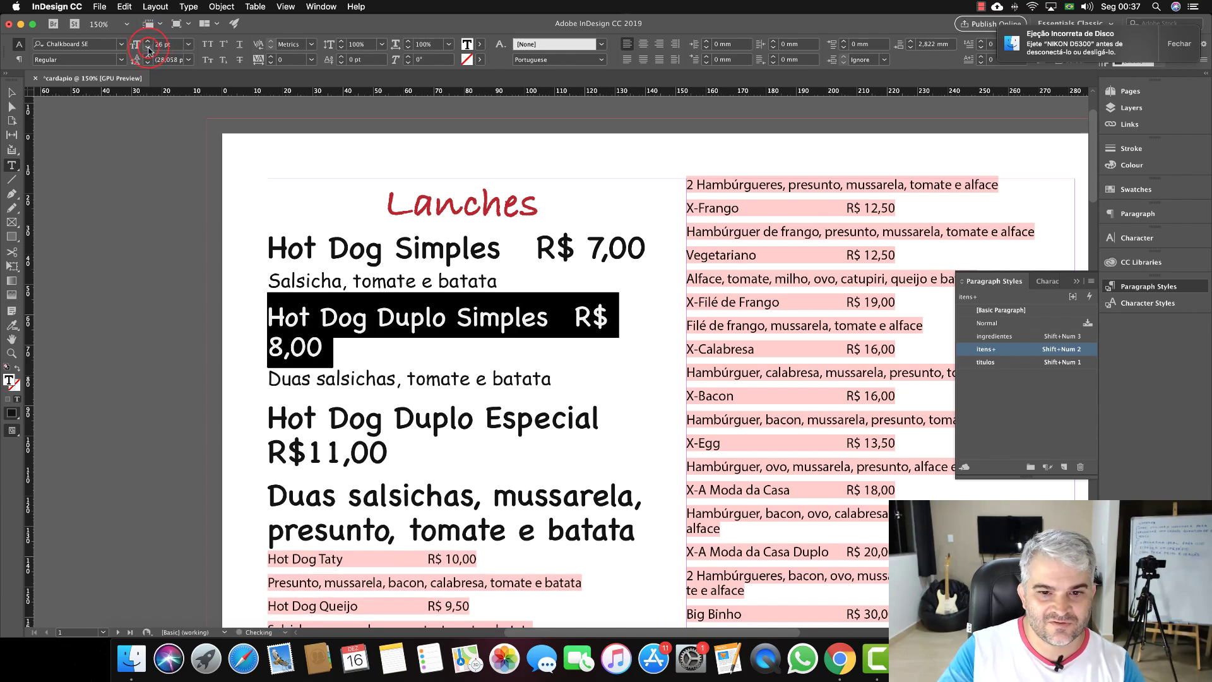
left_click(149, 51)
left_click(149, 50)
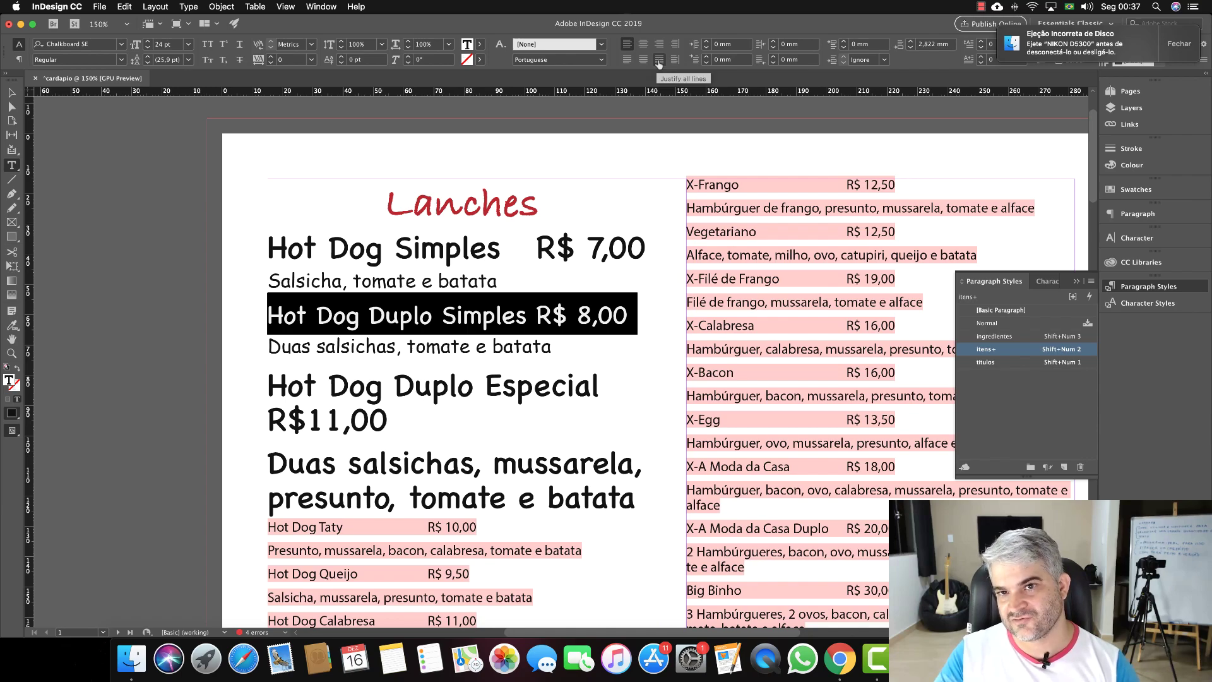
Justify all lines of the selected Hot Dog Duplo Simples item, trying 25 pt and returning the size to 24 pt.
left_click(658, 60)
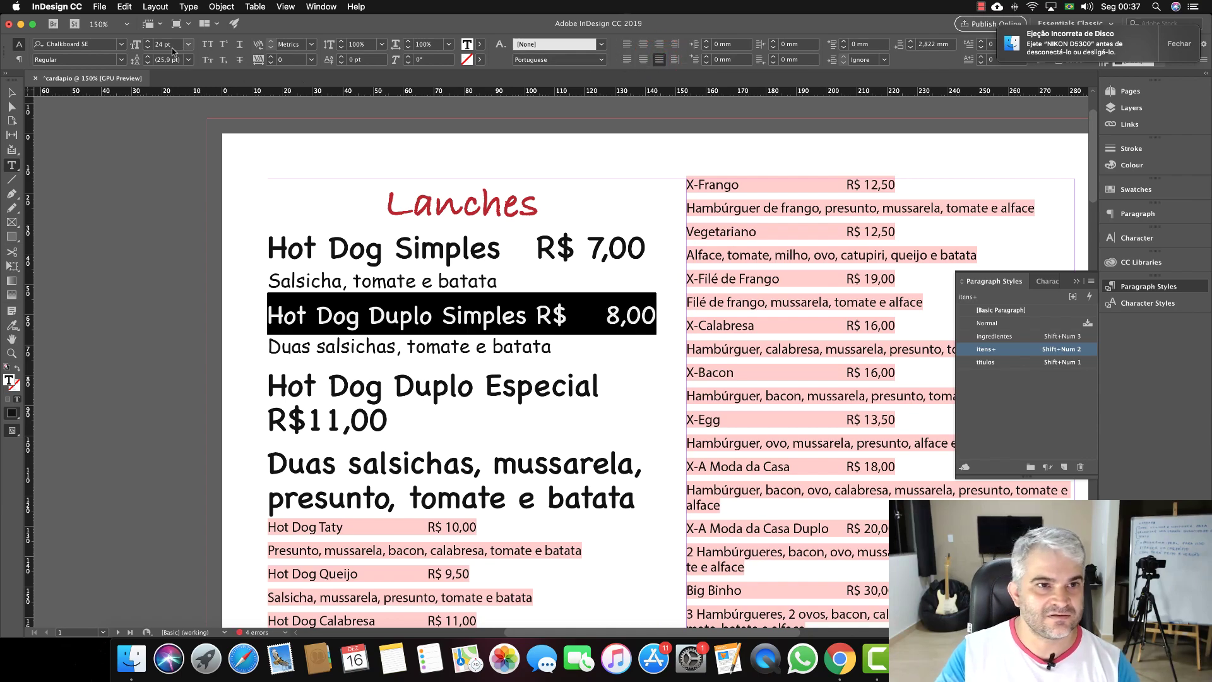
left_click(148, 42)
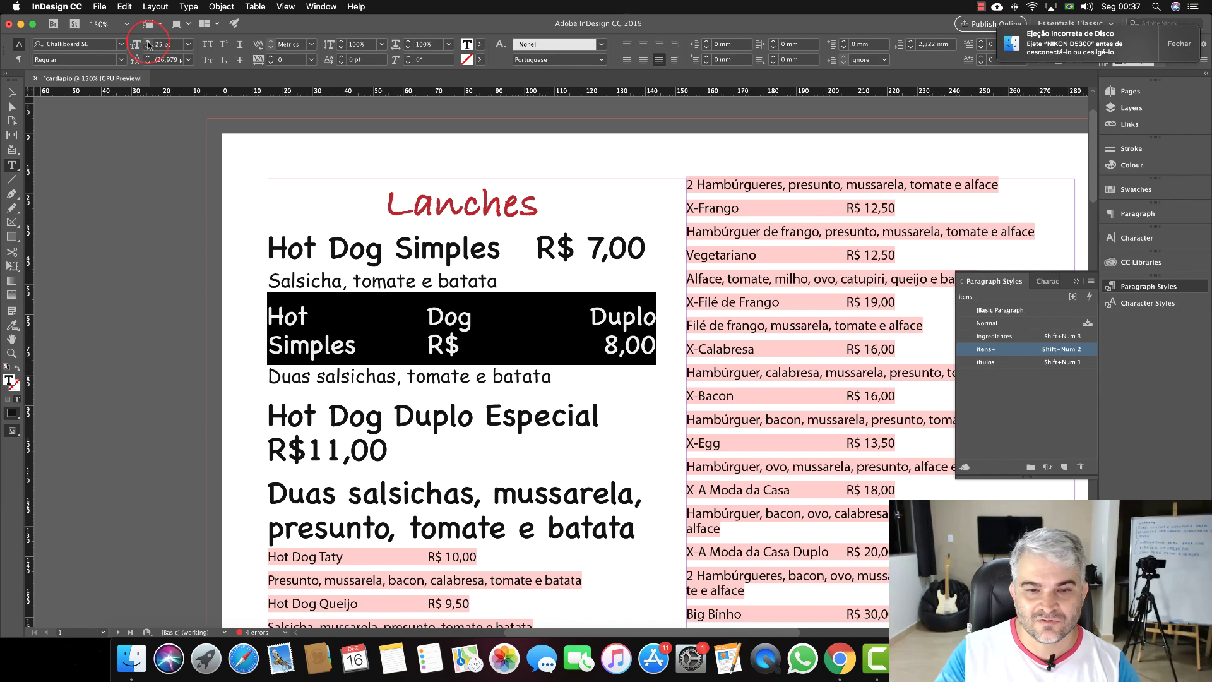
left_click(148, 49)
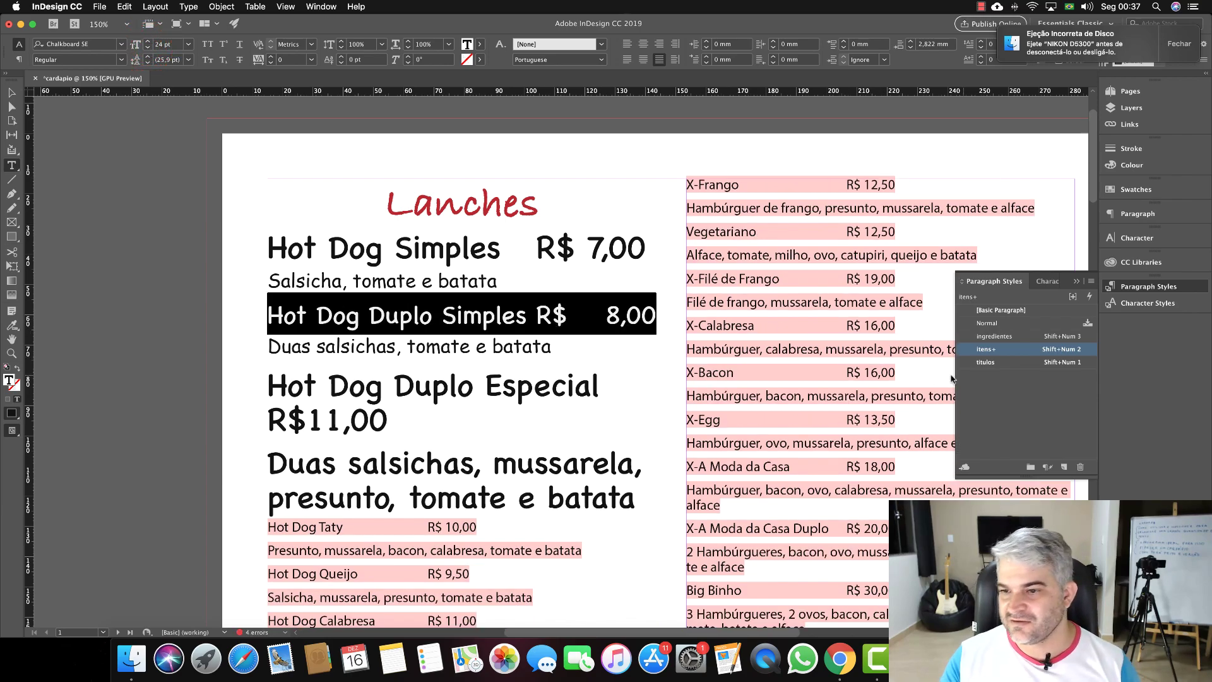
Redefine the itens paragraph style from the formatting of the selected Hot Dog Duplo Simples line.
mouse_move(993, 355)
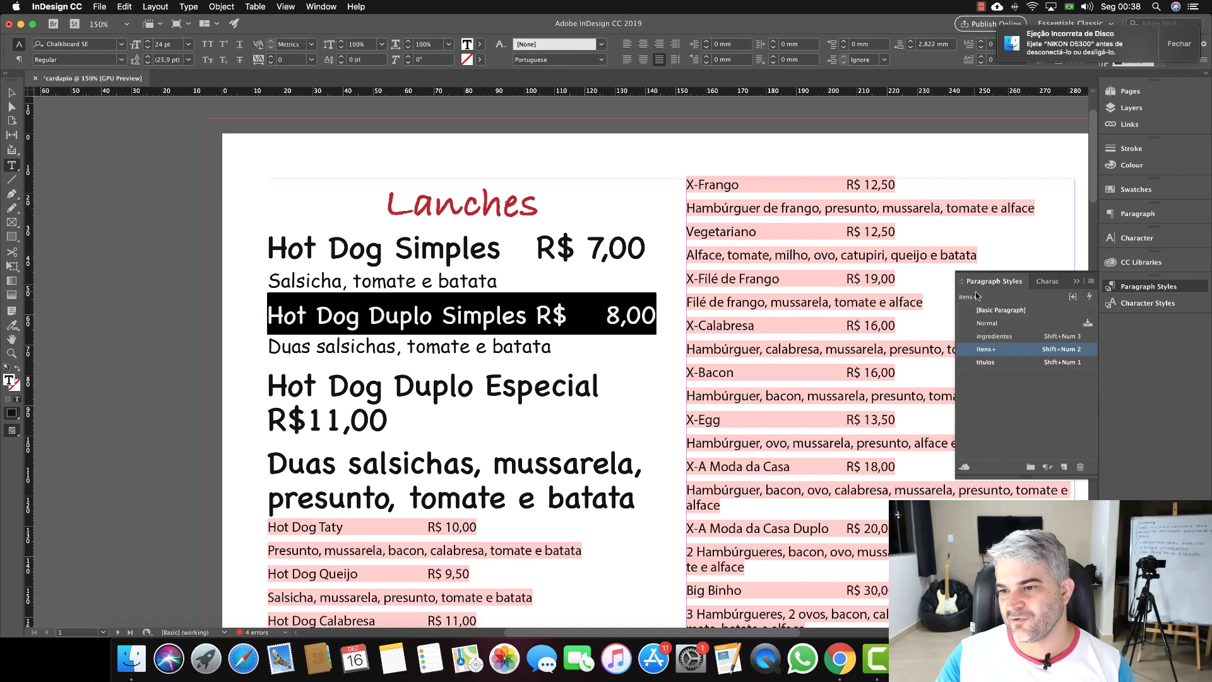
right_click(987, 351)
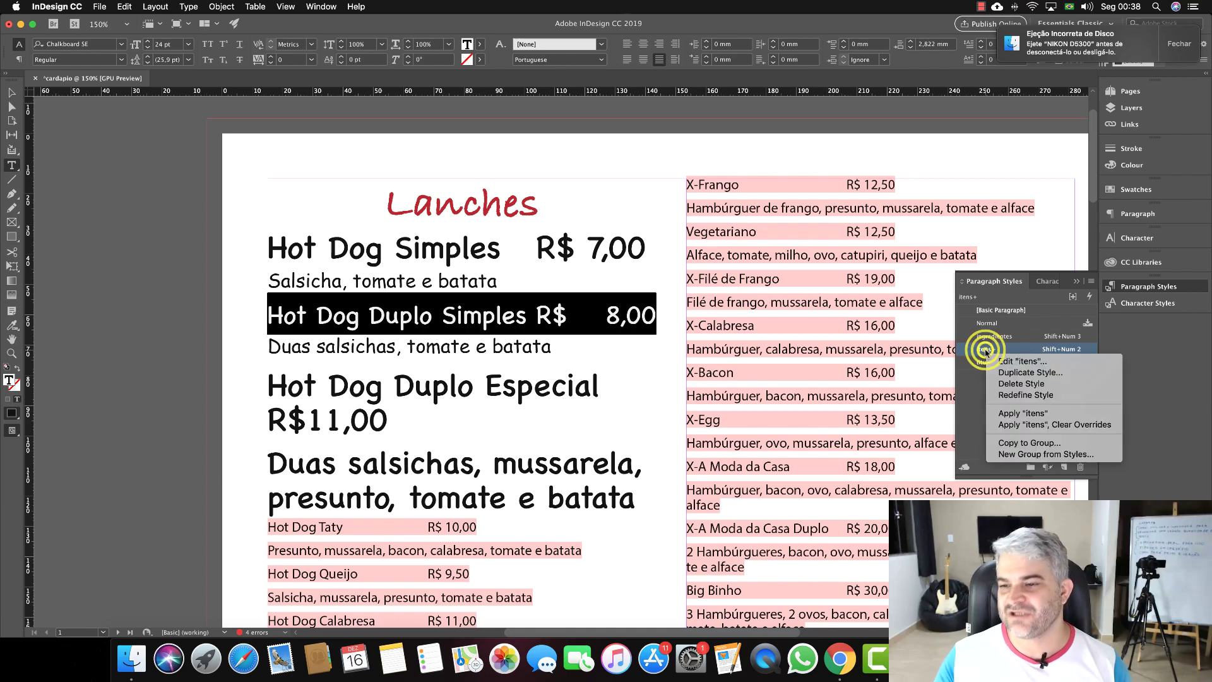
left_click(1027, 396)
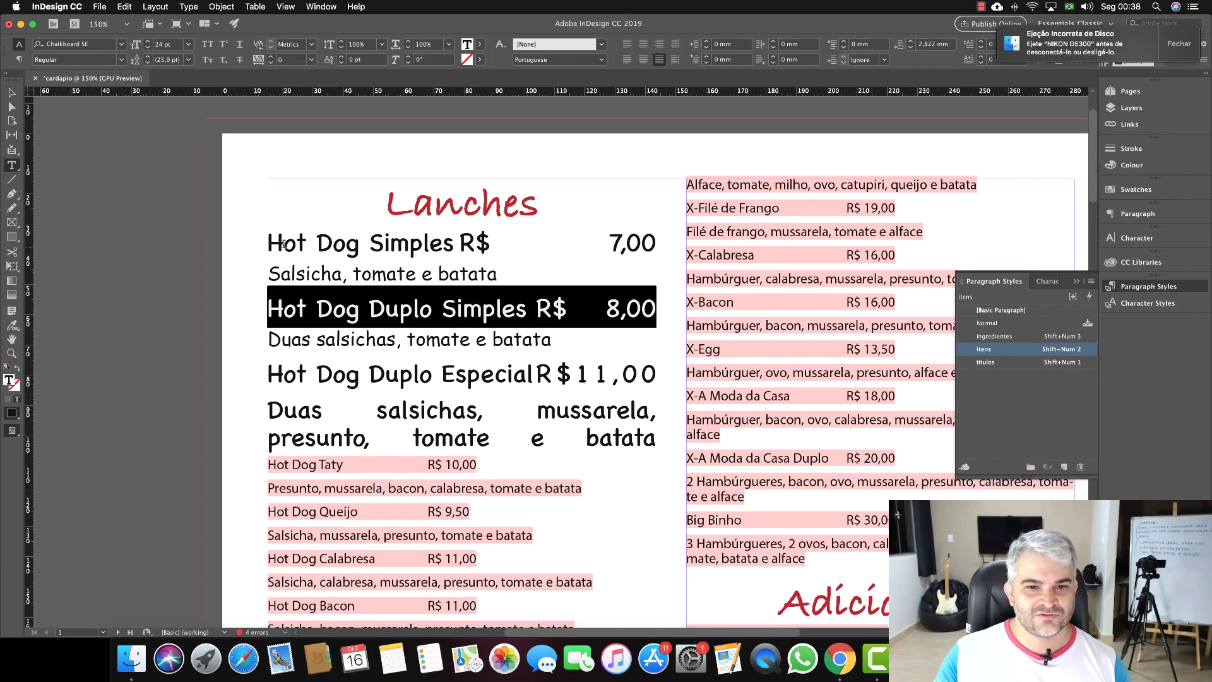
Examine the spacing between names and prices in the three restyled Hot Dog item lines and the remaining unstyled items.
left_click(387, 245)
left_click(441, 310)
left_click(507, 371)
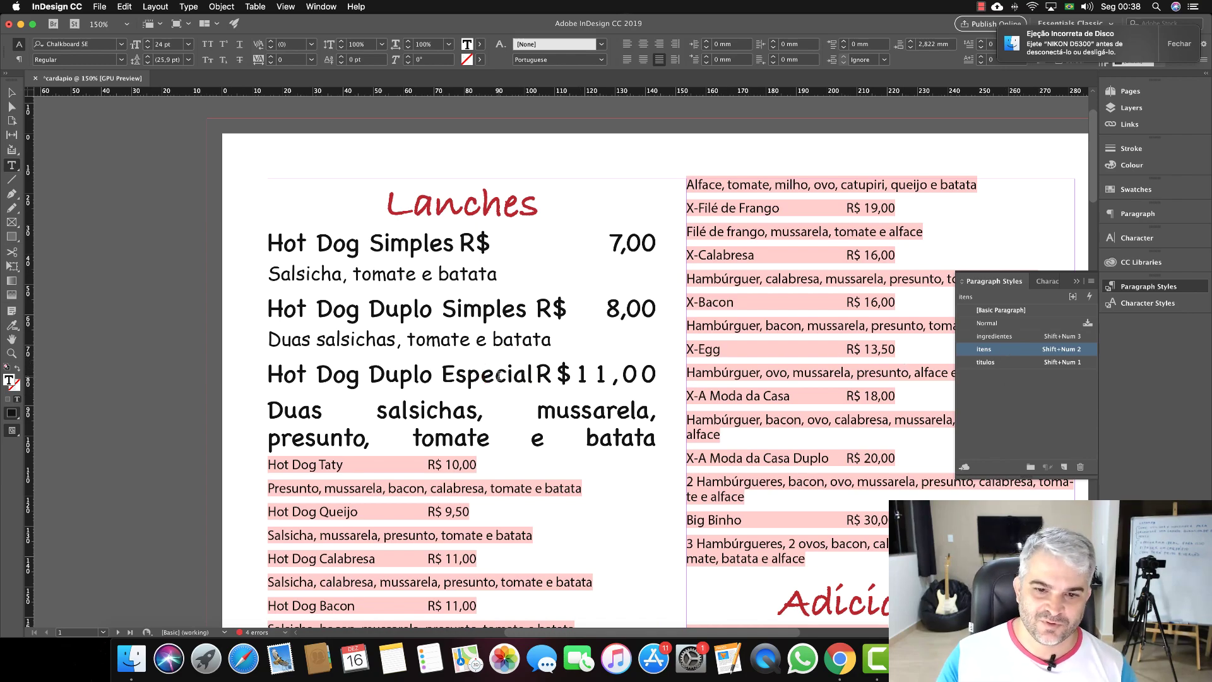
left_click_drag(494, 373, 535, 372)
key("shift+Right")
key("shift+Right")
key("shift+Right")
key("shift+Right")
key("shift+Right")
key("shift+Right")
key("shift+Right")
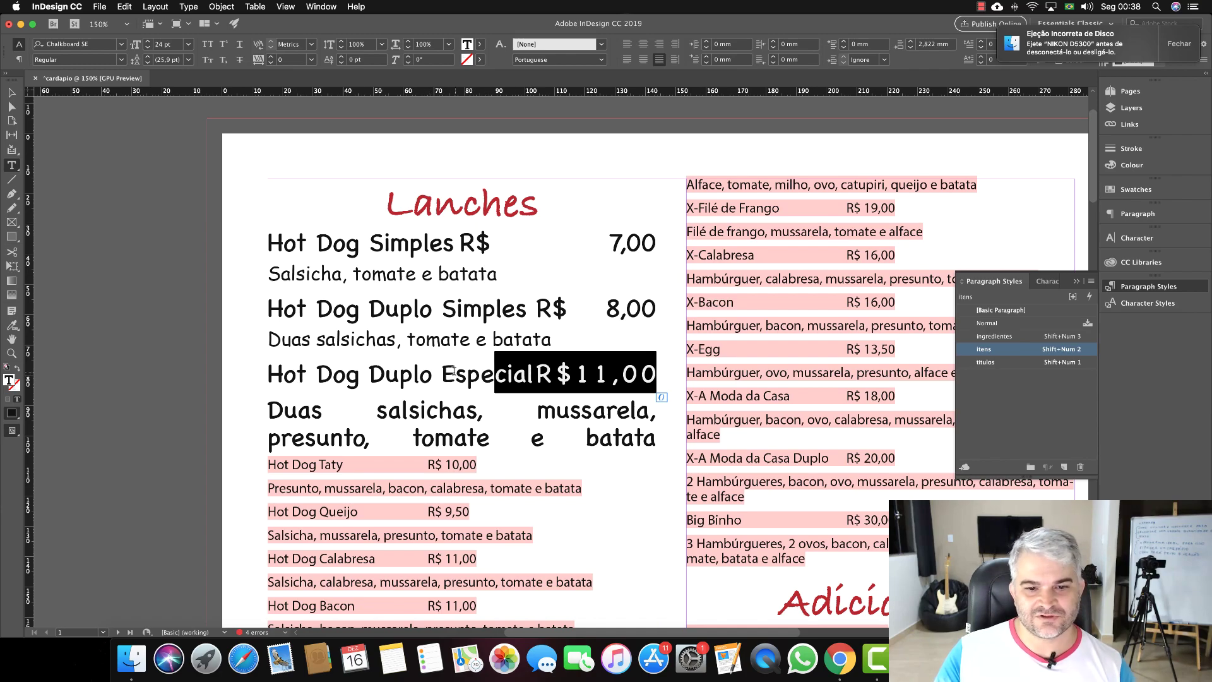
left_click(563, 373)
left_click_drag(536, 373, 656, 374)
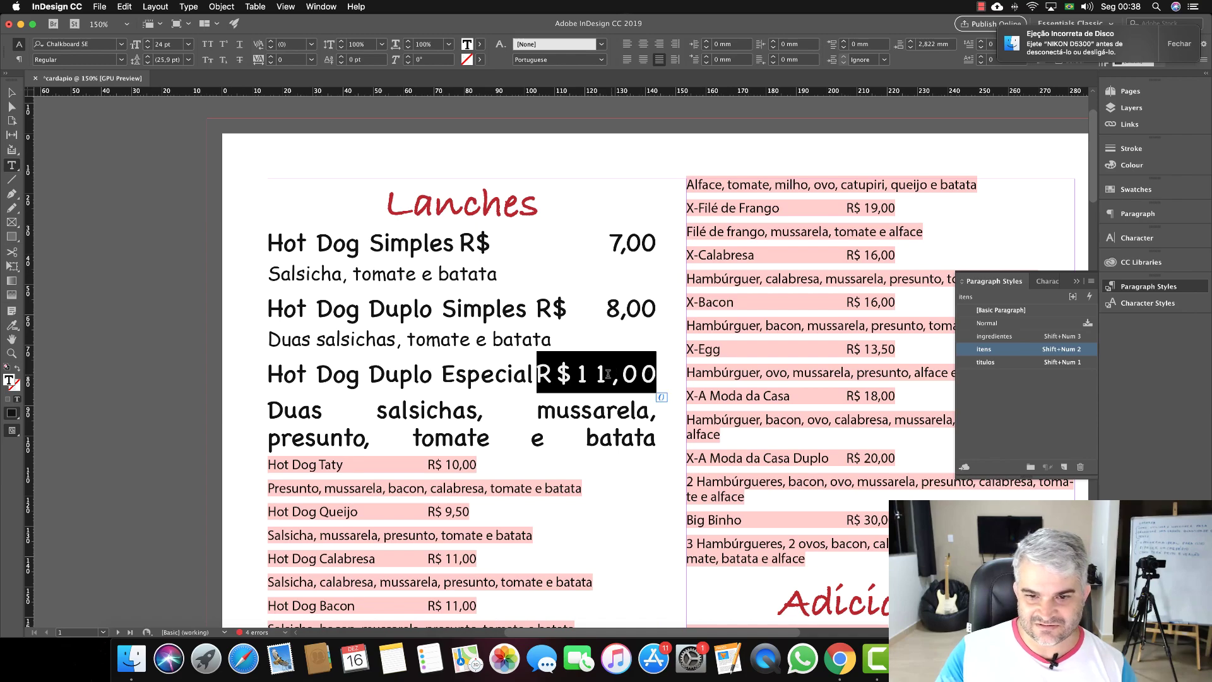
left_click(527, 301)
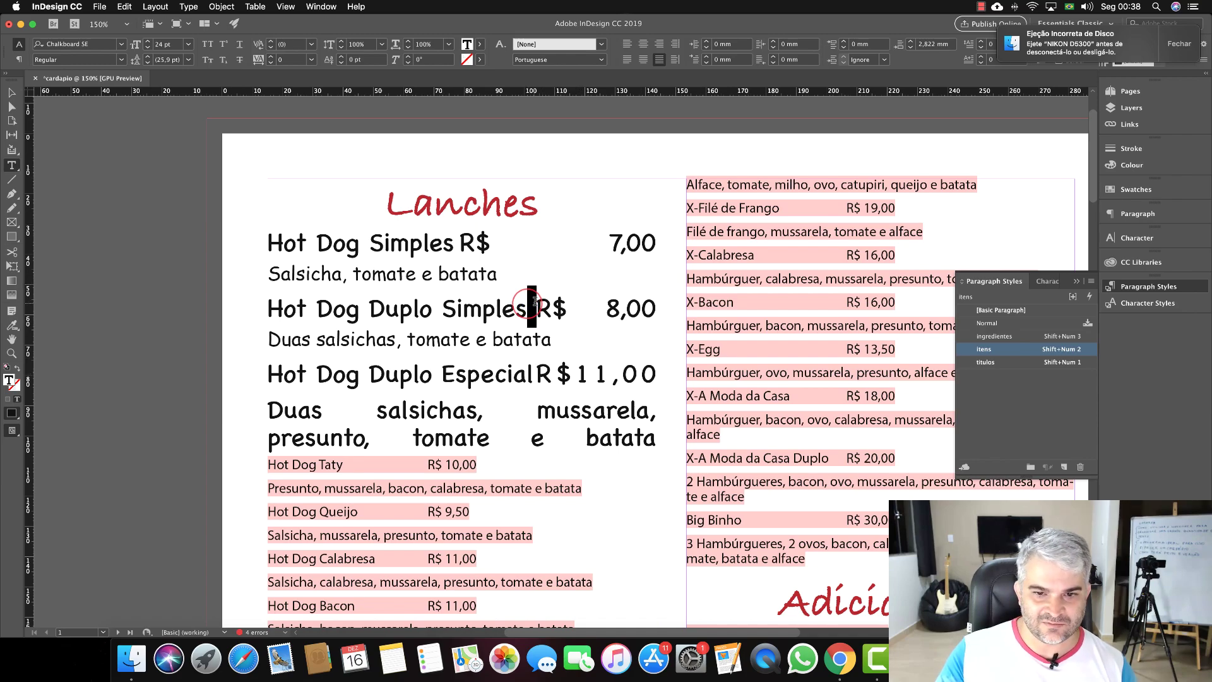
left_click(457, 240)
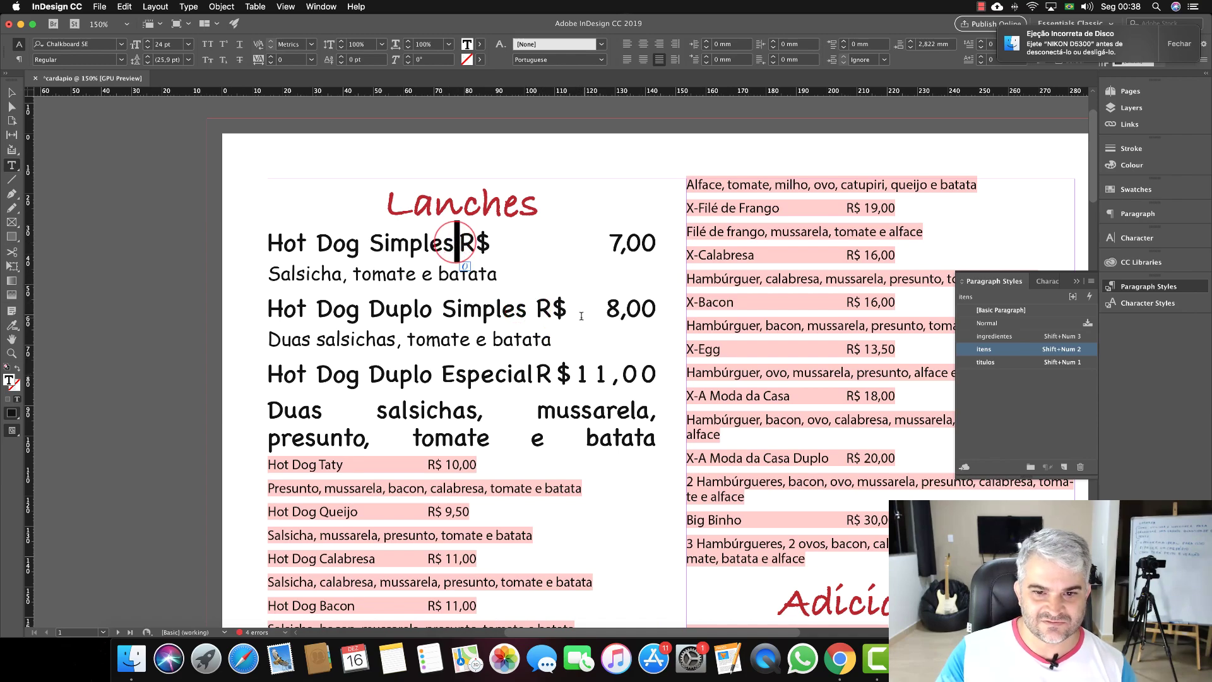
scroll(453, 338, "down", 6)
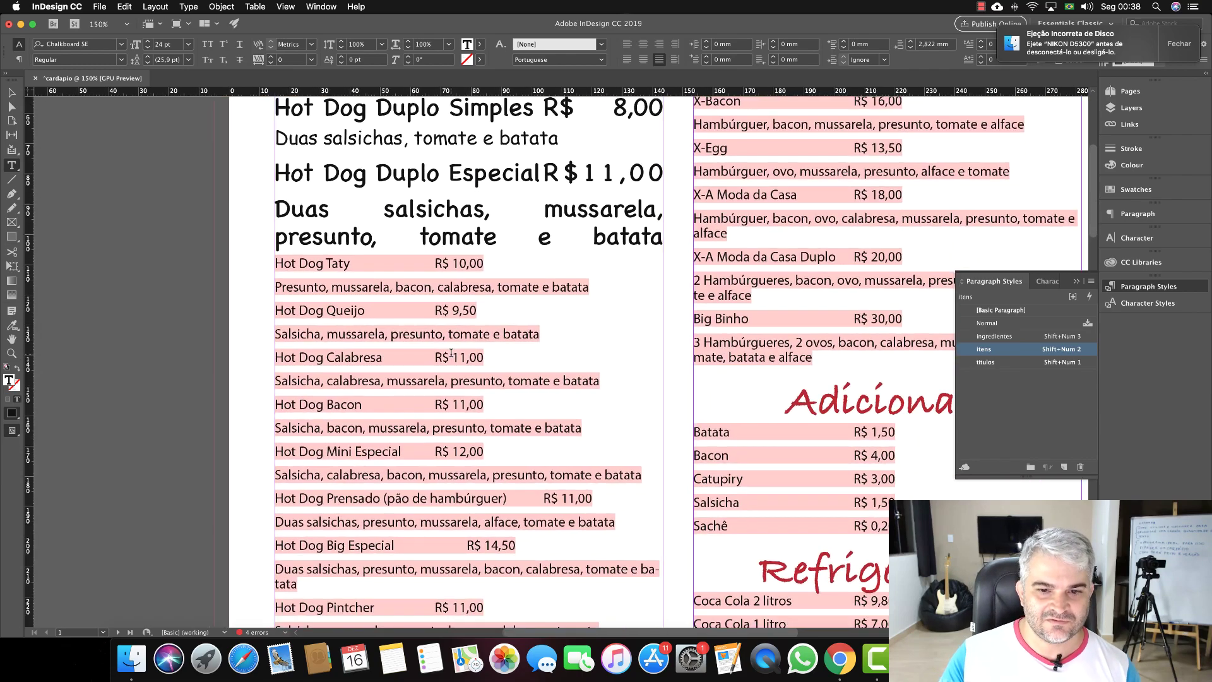
scroll(429, 344, "up", 5)
scroll(396, 351, "right", 2)
scroll(397, 352, "up", 1)
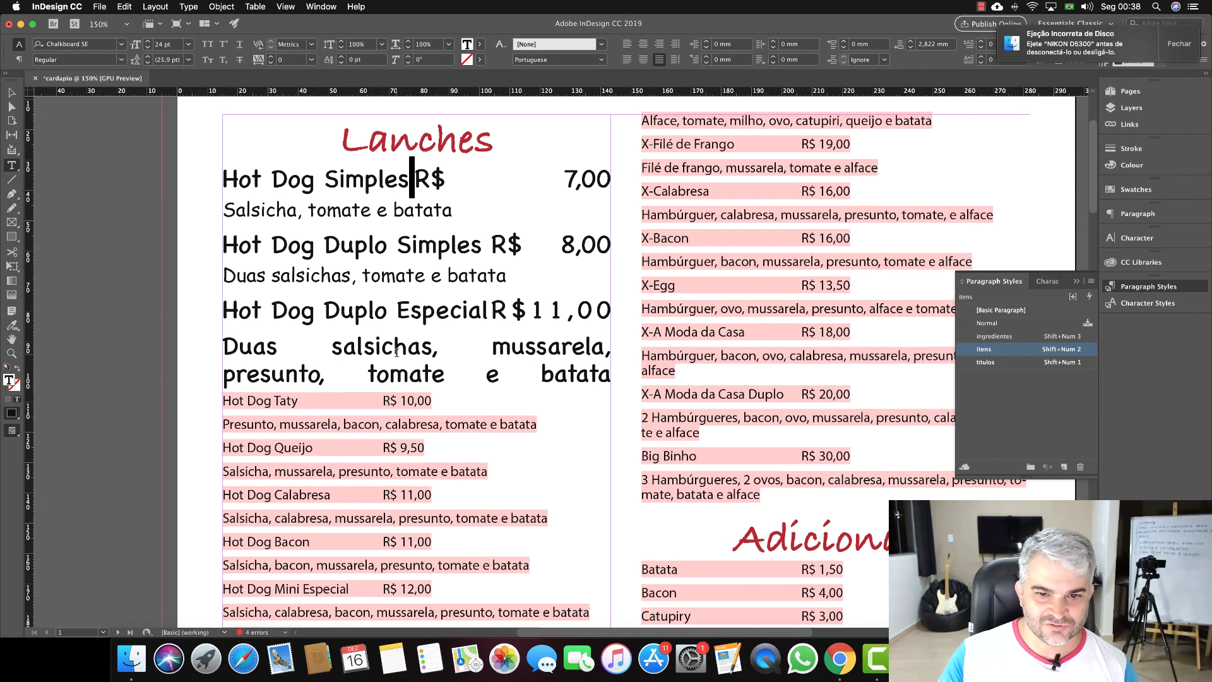
double_click(547, 309)
triple_click(548, 310)
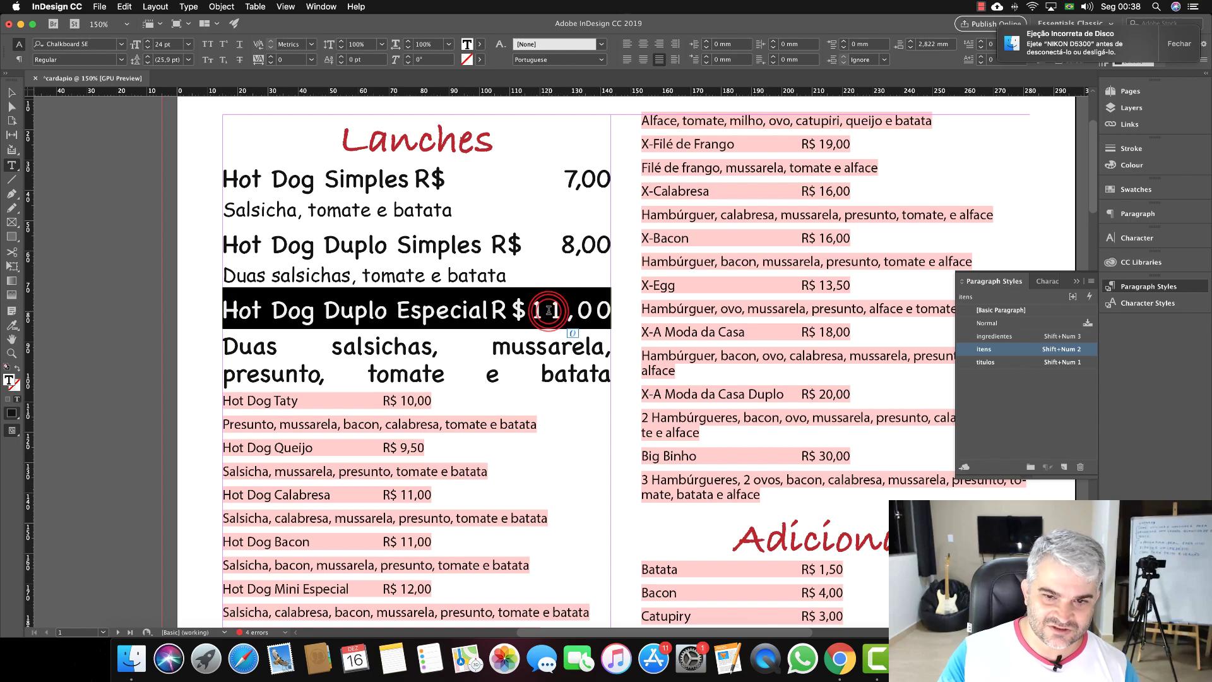
Apply the itens style to the Hot Dog Taty and Hot Dog Queijo lines and ingredientes to their descriptions.
left_click(322, 400)
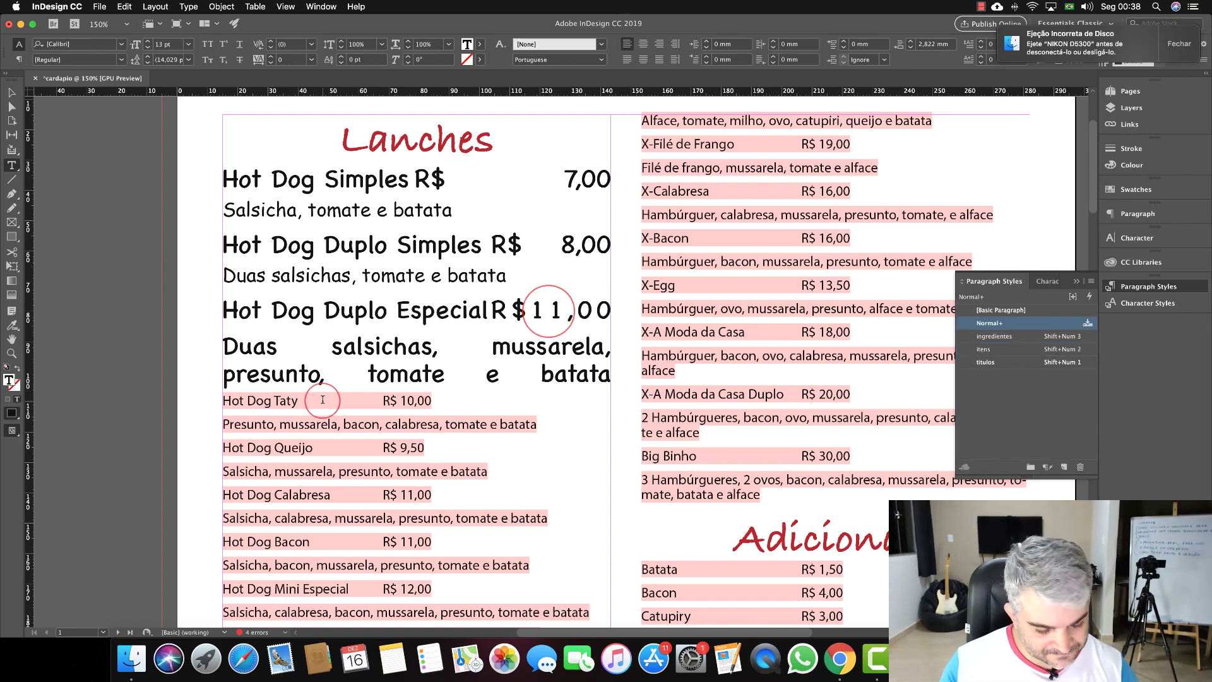
key("shift+KP_1")
scroll(322, 399, "down", 3)
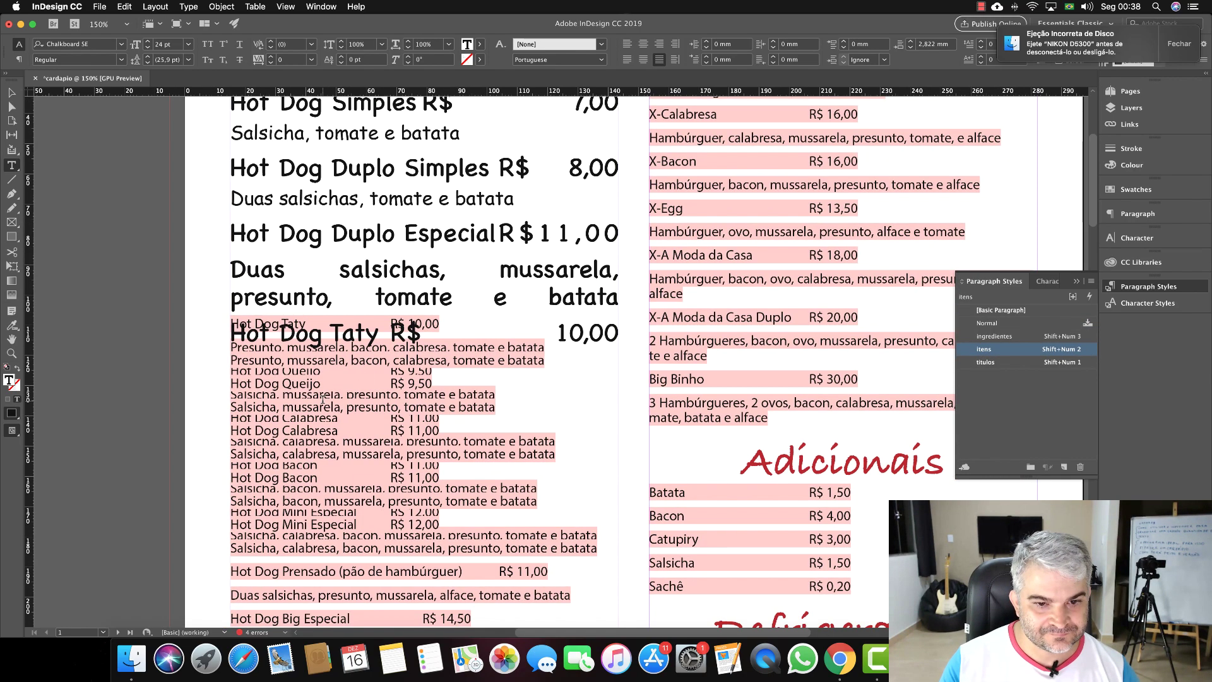
key("Down")
key("shift+KP_3")
key("Down")
key("shift+KP_1")
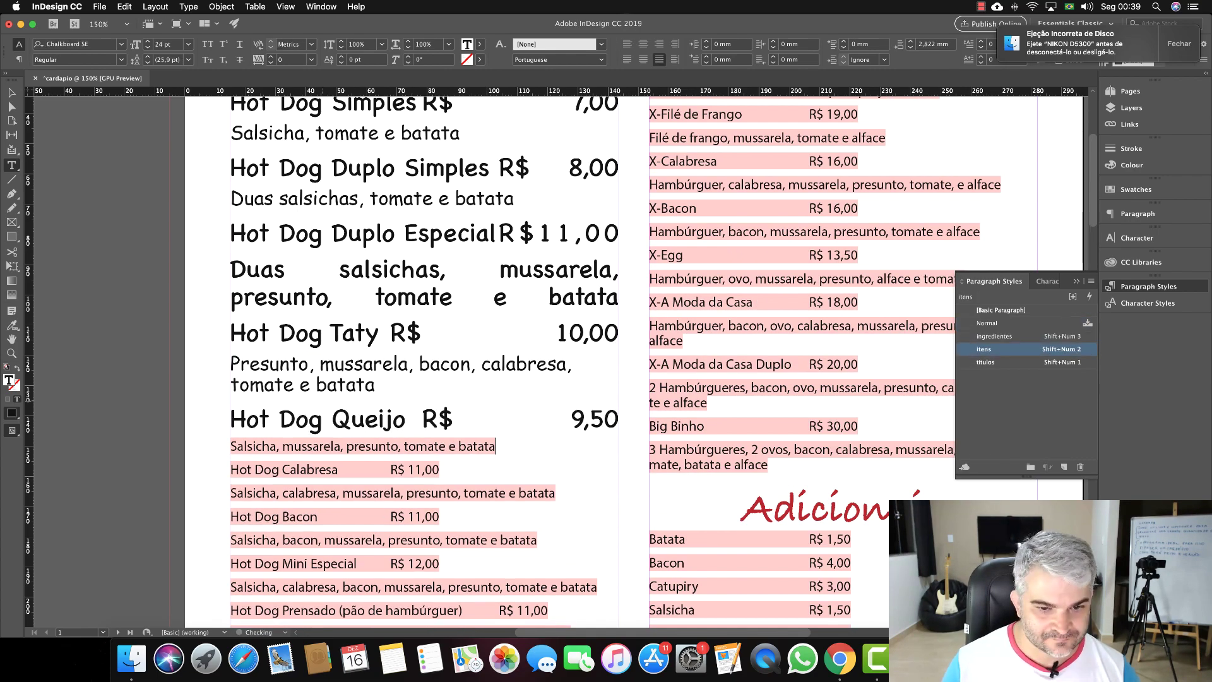
key("Down")
key("shift+KP_3")
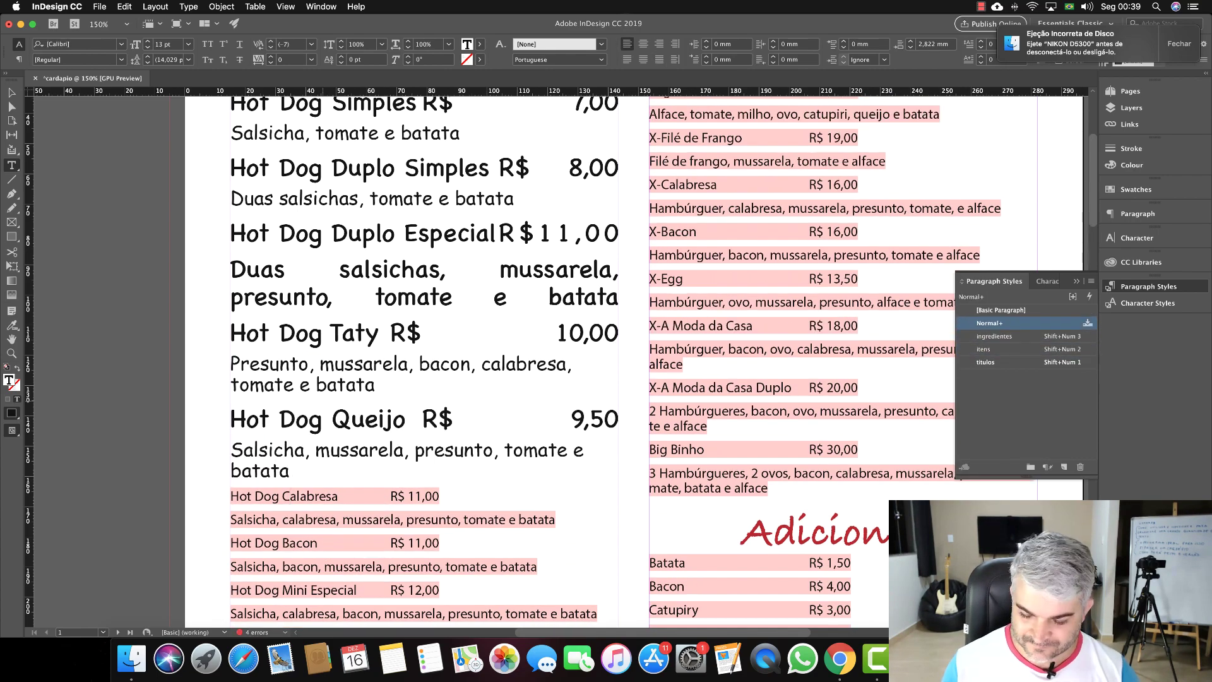
Style the Hot Dog Calabresa and Hot Dog Bacon lines as itens and the ingredient text under each as ingredientes.
key("Down")
key("shift+KP_1")
key("Down")
key("shift+KP_3")
key("Down")
key("shift+KP_1")
scroll(395, 254, "down", 12)
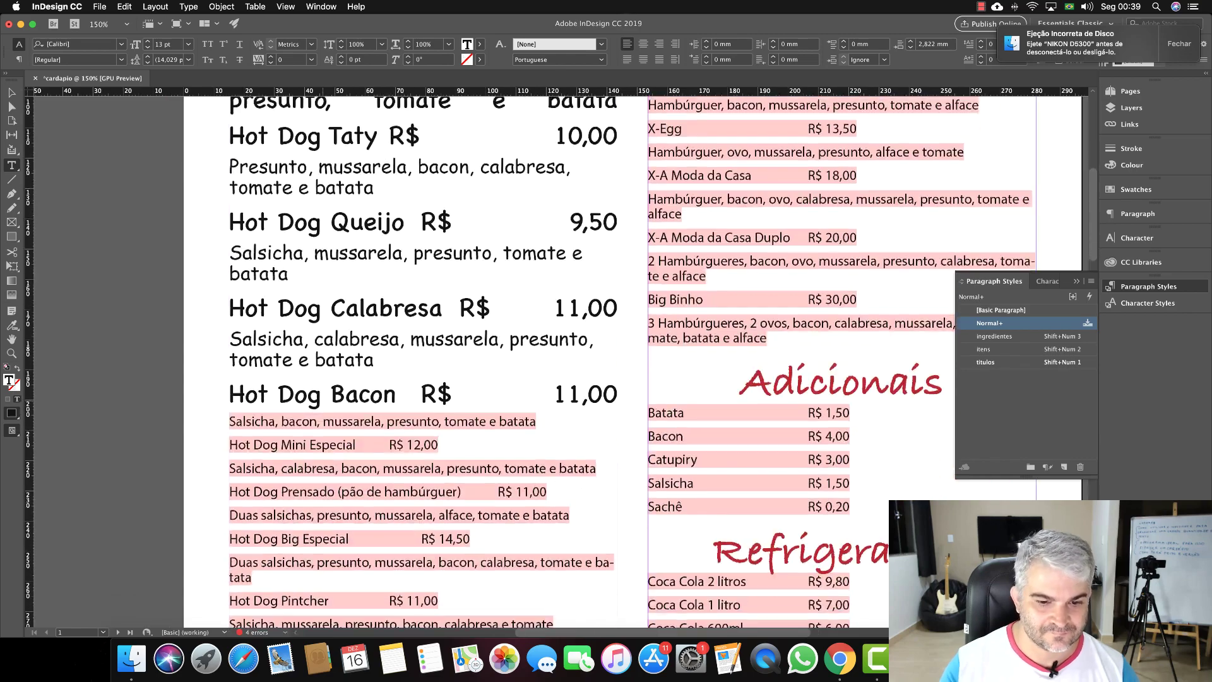
left_click(394, 254)
key("shift+KP_3")
Apply itens to the Hot Dog Mini Especial, Prensado and Big Especial lines and ingredientes to their descriptions.
key("Down")
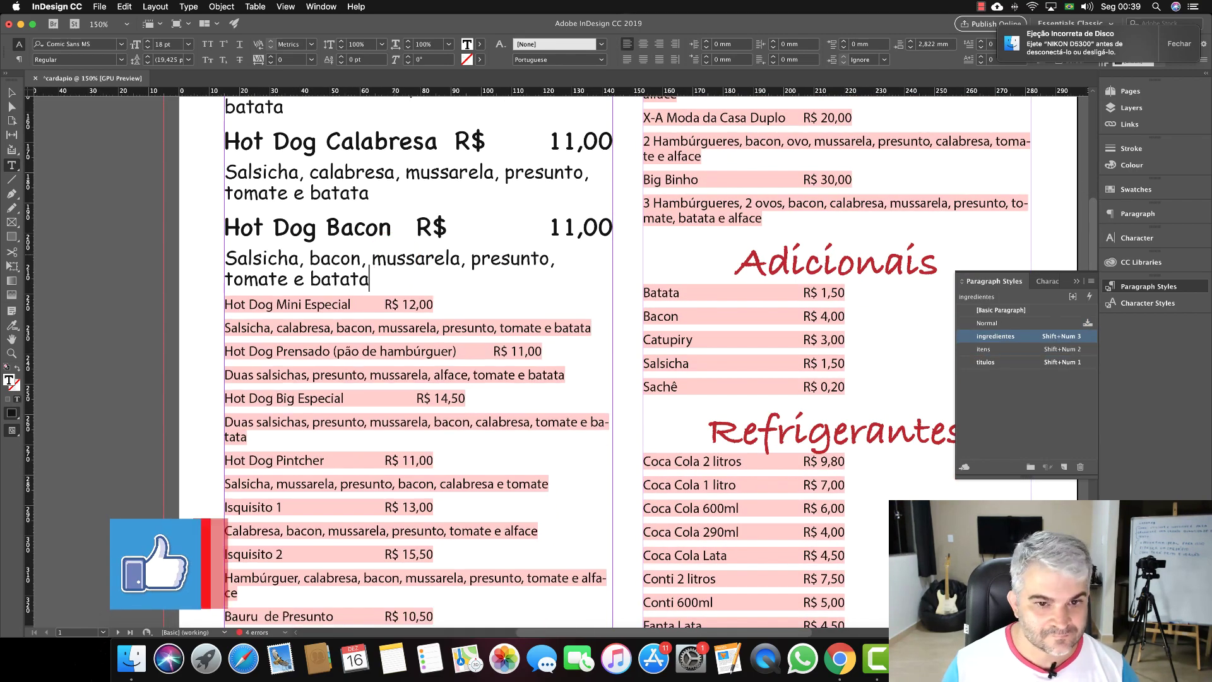
key("shift+KP_1")
key("Down")
key("shift+KP_3")
key("Down")
key("shift+KP_1")
key("Down")
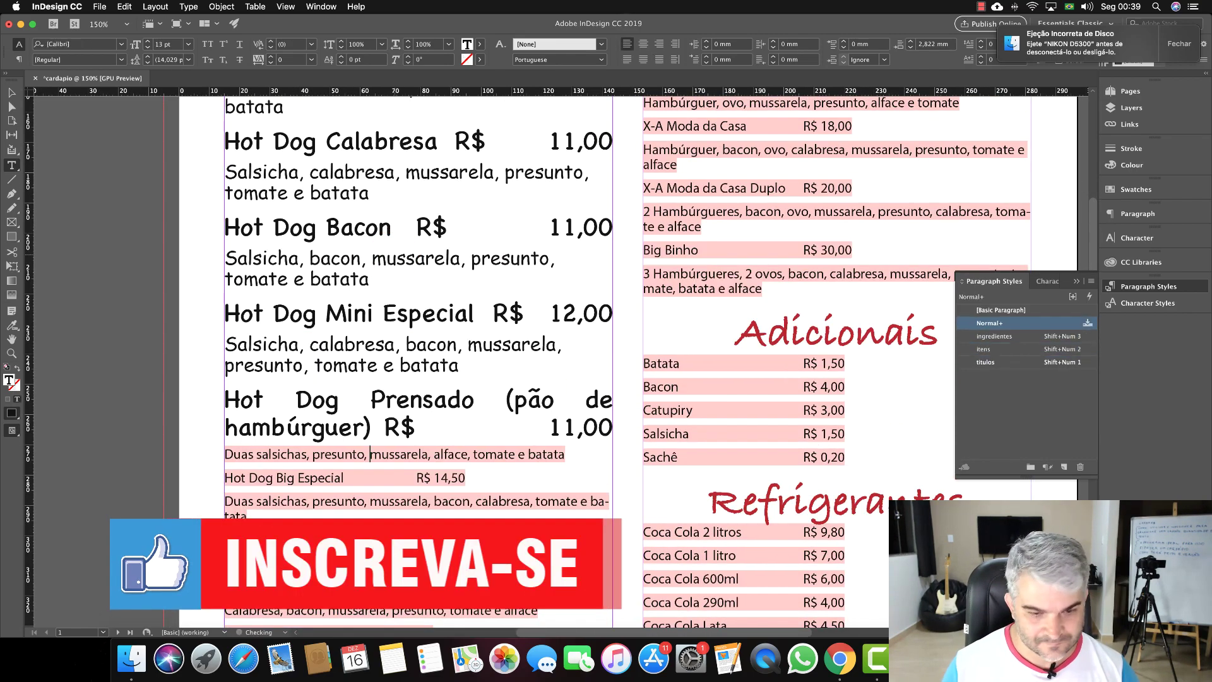
key("shift+KP_3")
key("Down")
key("shift+KP_1")
key("Down")
key("shift+KP_3")
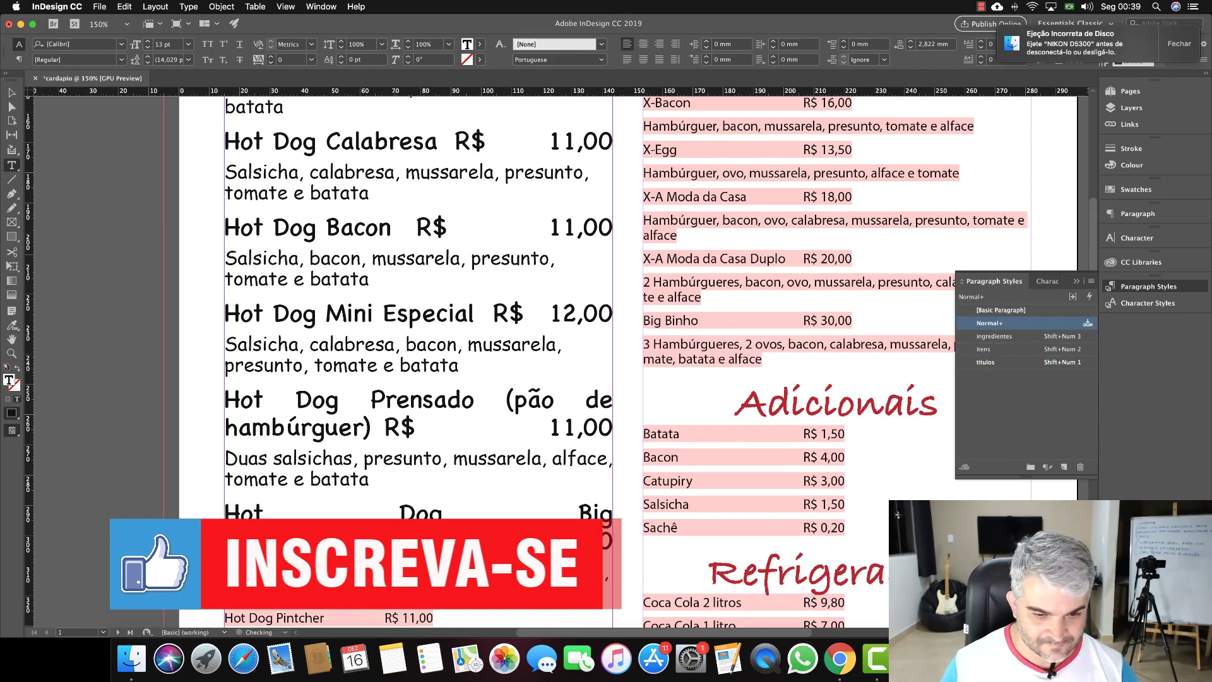
Apply the itens style to Hot Dog Pintcher and Isquisito 1, and the ingredientes style to their descriptions.
scroll(390, 180, "down", 5)
key("Down")
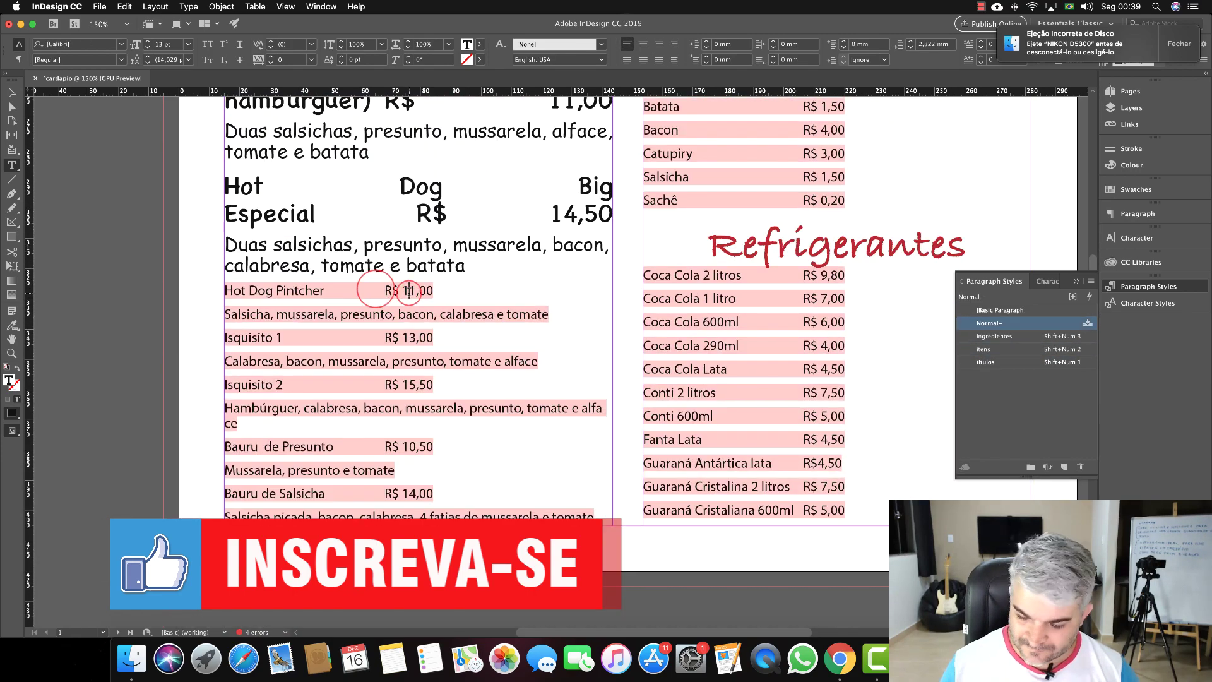
key("shift+KP_1")
key("Down")
key("shift+KP_3")
key("Down")
key("shift+KP_1")
key("Down")
key("shift+KP_3")
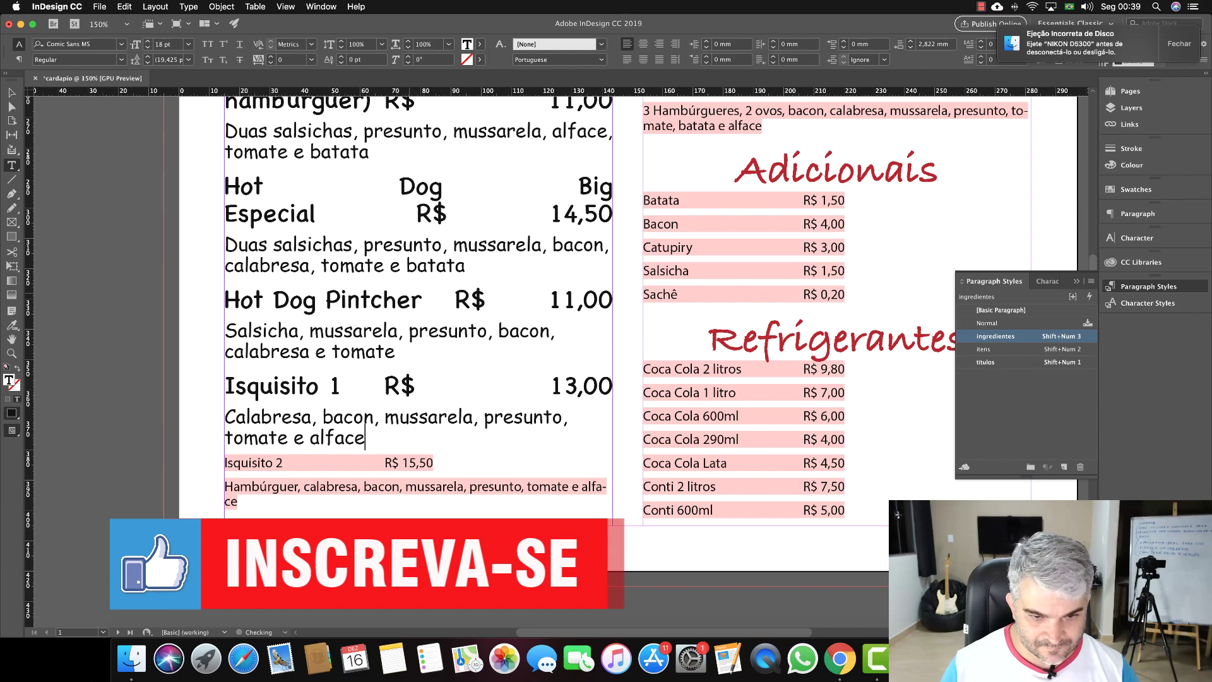
Format Isquisito 2 and Bauru de Presunto with the itens style and their ingredient lines with ingredientes.
key("Down")
key("shift+KP_1")
key("Down")
key("shift+KP_3")
key("Down")
key("shift+KP_1")
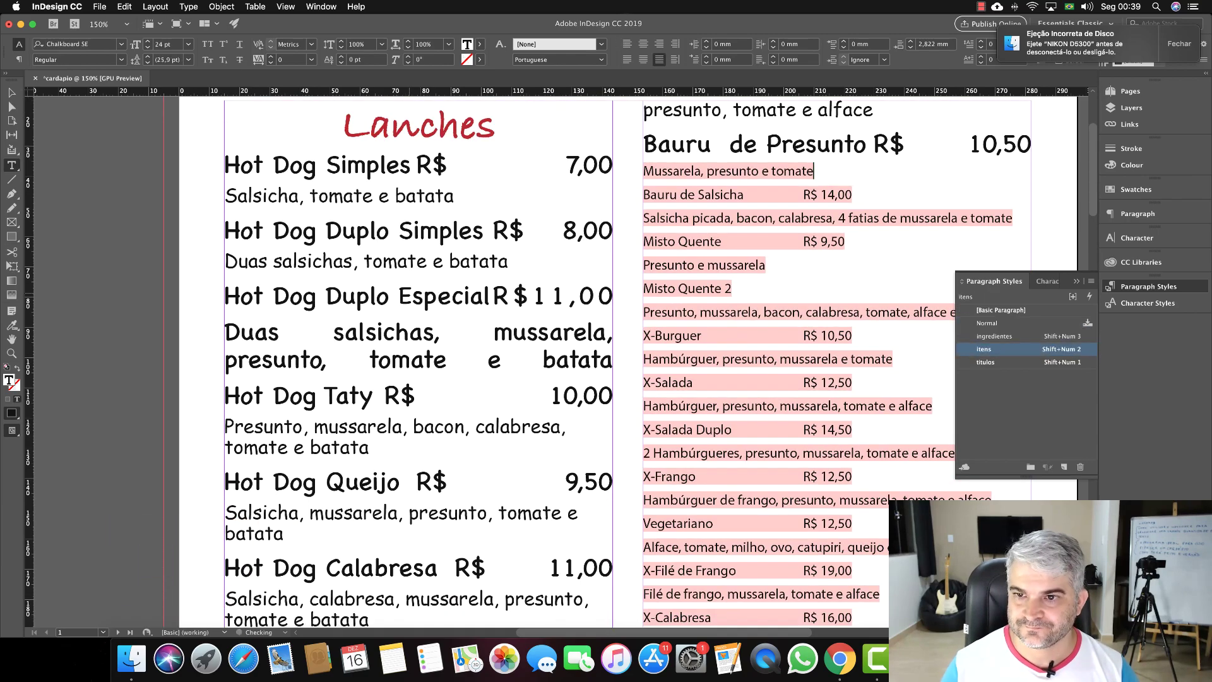
key("Down")
key("shift+KP_3")
Apply itens to the Bauru de Salsicha and Misto Quente lines and ingredientes to the descriptions below them.
key("Down")
key("shift+KP_1")
key("Down")
key("shift+KP_3")
key("Down")
key("shift+KP_1")
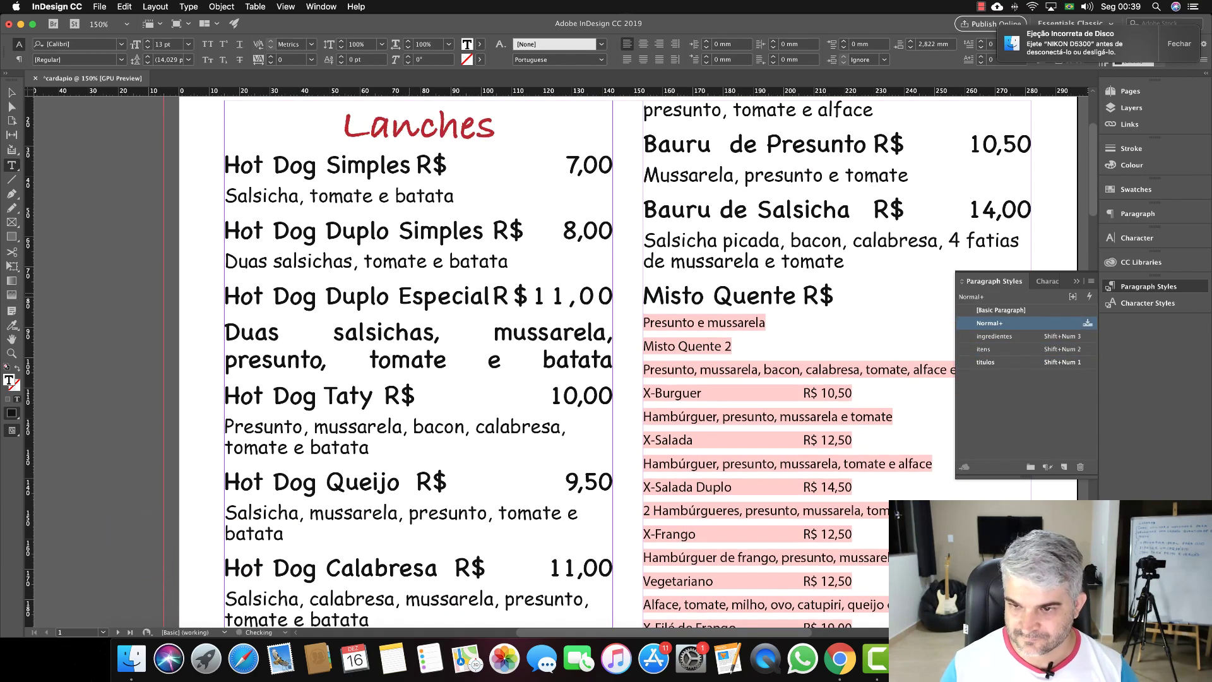
key("Down")
key("shift+KP_3")
Style Misto Quente 2, X-Burguer and X-Salada as itens and their descriptions as ingredientes.
key("Down")
key("shift+KP_1")
key("Down")
key("shift+KP_3")
key("Down")
key("shift+KP_1")
key("Down")
key("shift+KP_3")
key("Down")
key("shift+KP_2")
key("Down")
key("shift+KP_3")
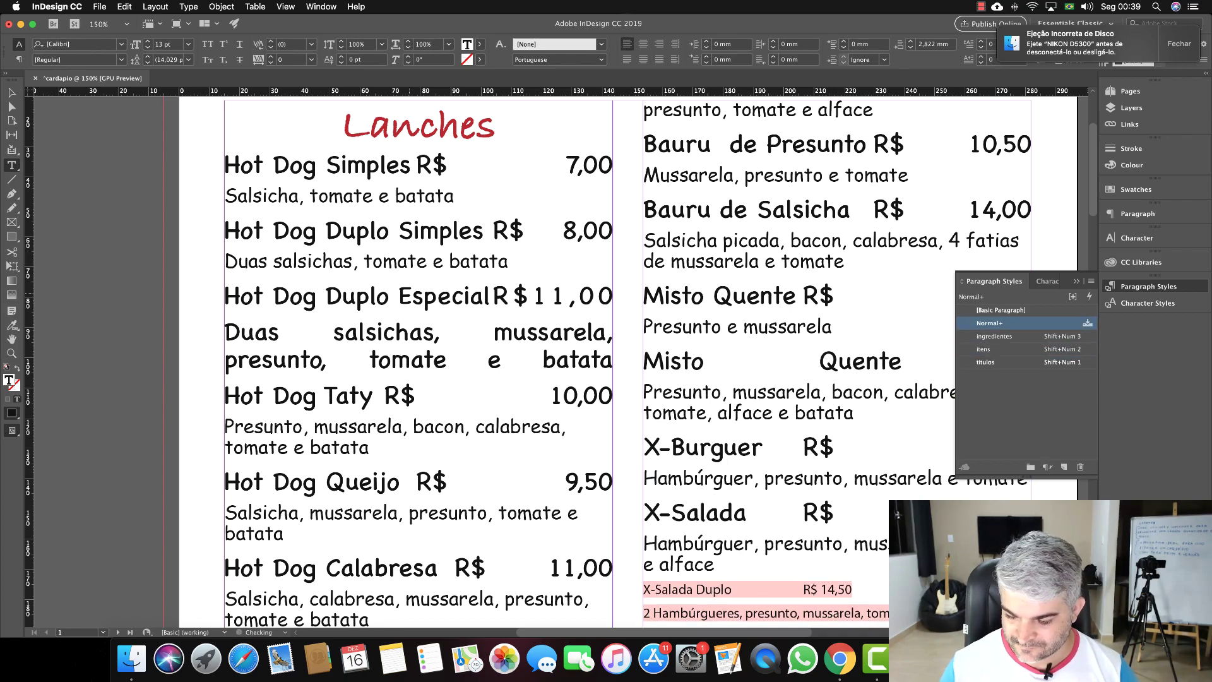
Apply the itens style to X-Salada Duplo, X-Frango and Vegetariano, and ingredientes to their descriptions.
key("Down")
key("shift+KP_2")
key("Down")
key("shift+KP_3")
key("Down")
key("shift+KP_2")
key("Down")
key("shift+KP_3")
key("Down")
key("shift+KP_2")
key("Down")
key("shift+KP_3")
Format the X-Filé de Frango and X-Calabresa lines as itens and their ingredient lines as ingredientes.
key("Down")
key("shift+KP_2")
key("Down")
key("shift+KP_3")
key("Down")
key("shift+KP_2")
key("Down")
key("shift+KP_3")
Apply itens to the X-Bacon and X-Egg lines and ingredientes to the descriptions beneath them.
scroll(789, 252, "down", 5)
left_click(790, 227)
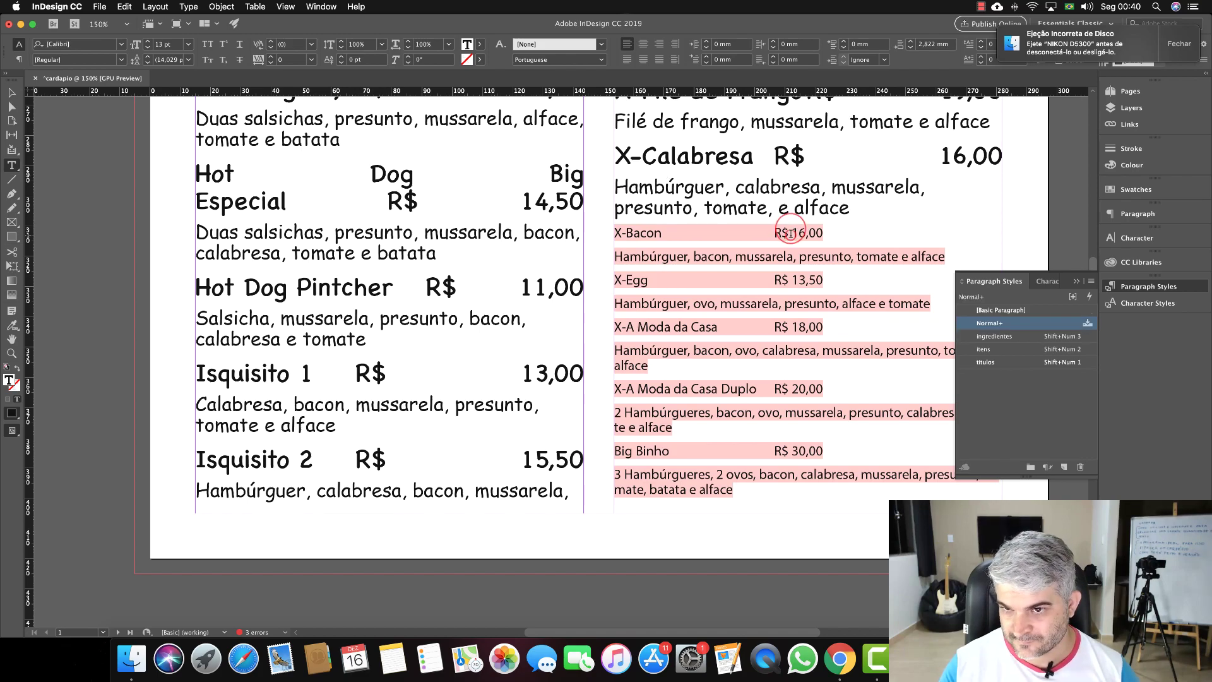
key("shift+KP_2")
key("shift+KP_3")
key("Down")
key("shift+KP_2")
key("Down")
key("shift+KP_3")
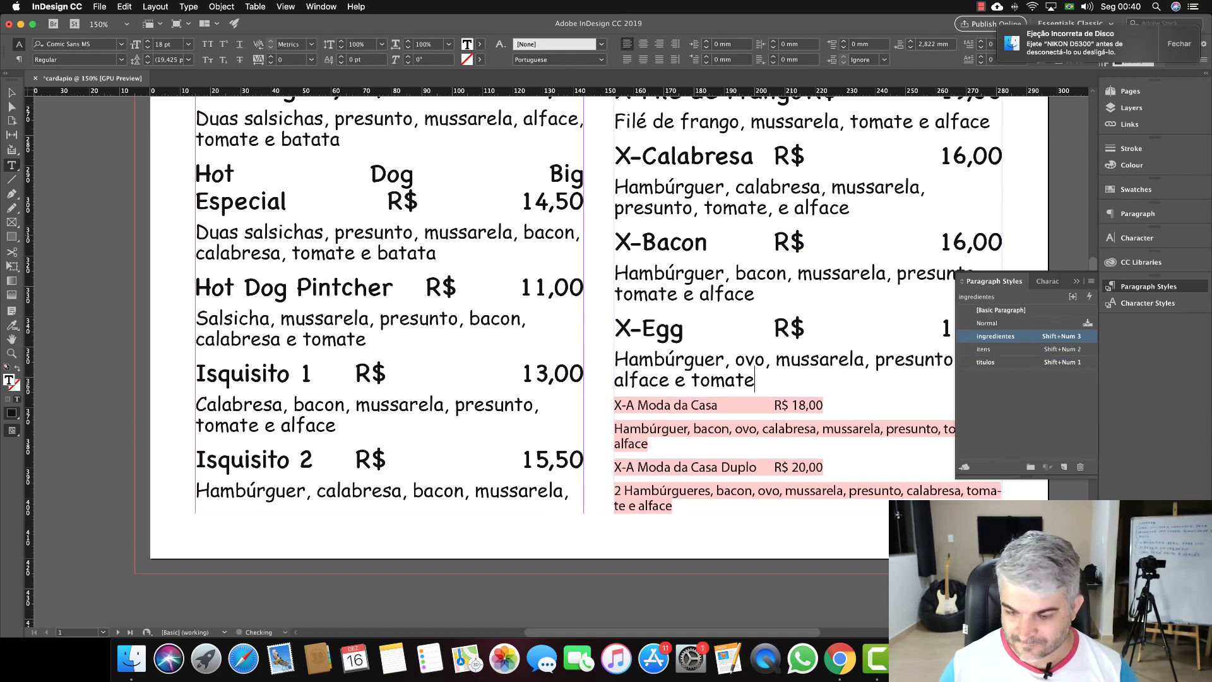
Apply itens to X-A Moda da Casa and X-A Moda da Casa Duplo, and ingredientes to their descriptions.
key("Down")
key("shift+KP_2")
key("Down")
key("shift+KP_3")
scroll(247, 210, "down", 10)
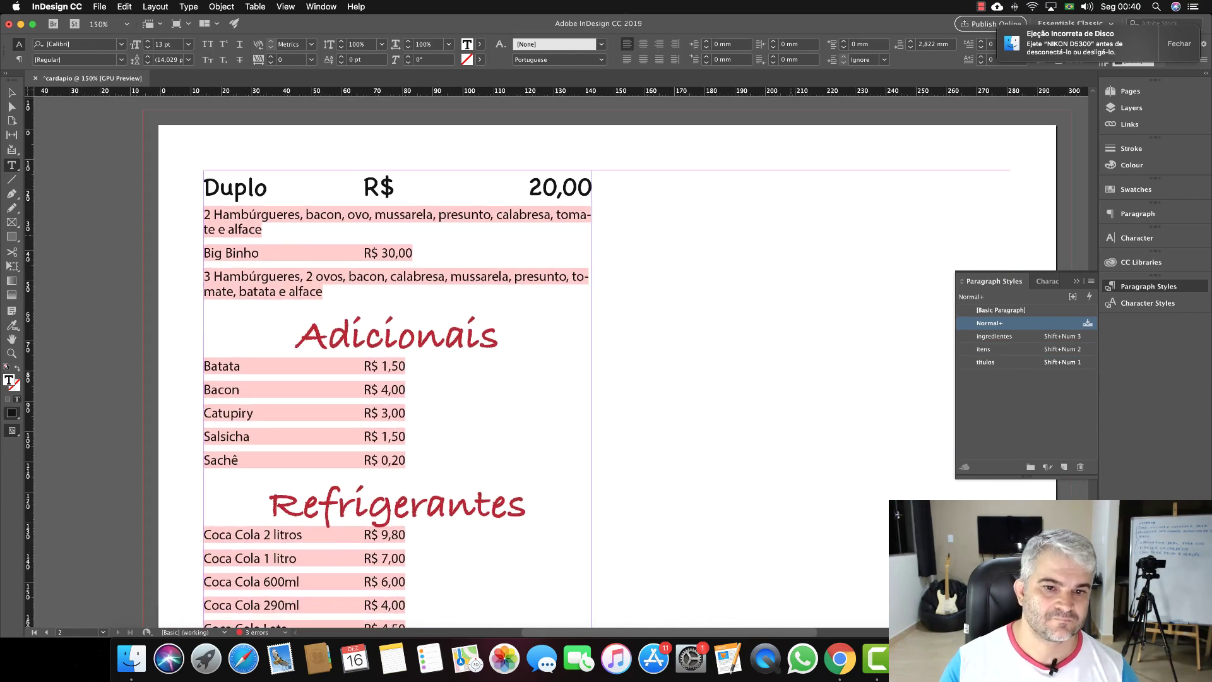
left_click(247, 210)
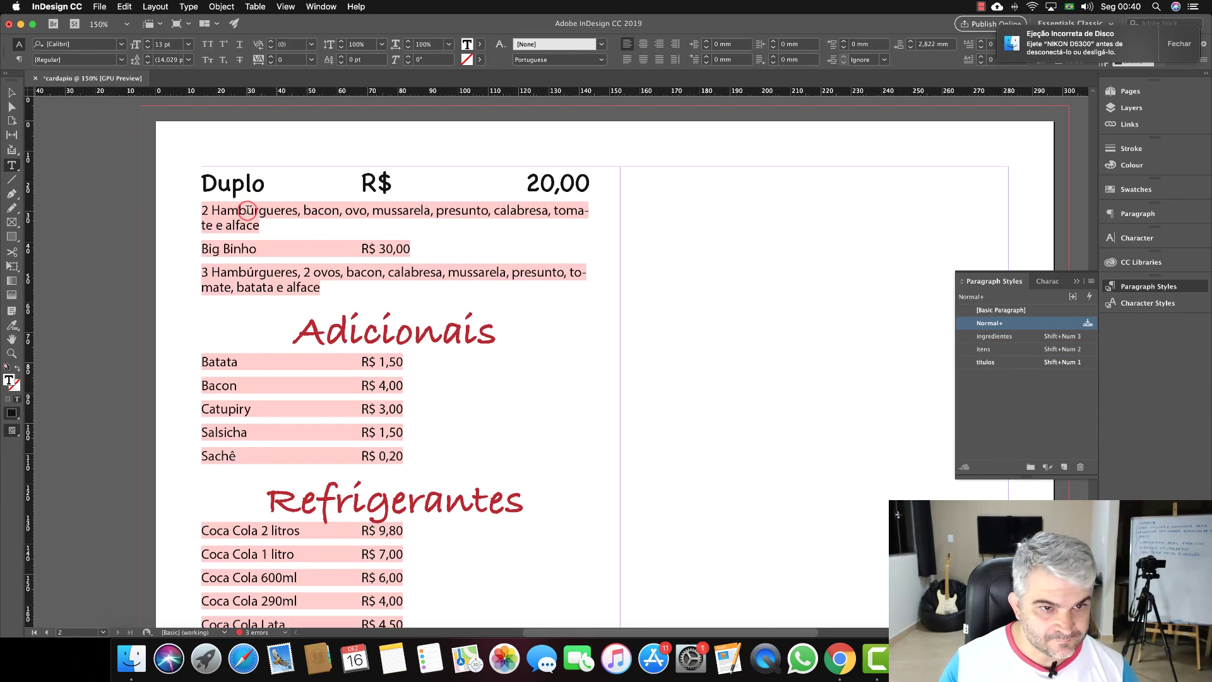
key("shift+KP_3")
Style the Big Binho line as itens and its ingredient description as ingredientes.
key("Down")
key("Down")
key("shift+KP_2")
key("Down")
key("shift+KP_3")
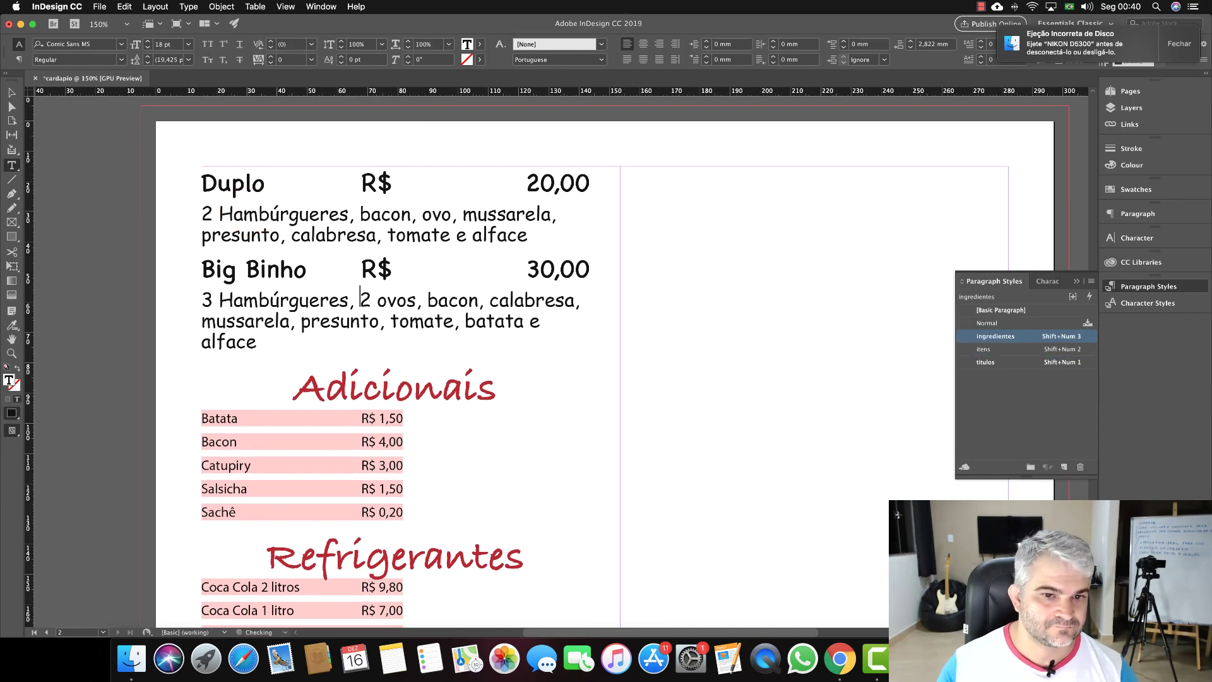
Select all Adicionais entries from Batata to Sachê and apply the itens style.
scroll(251, 318, "down", 3)
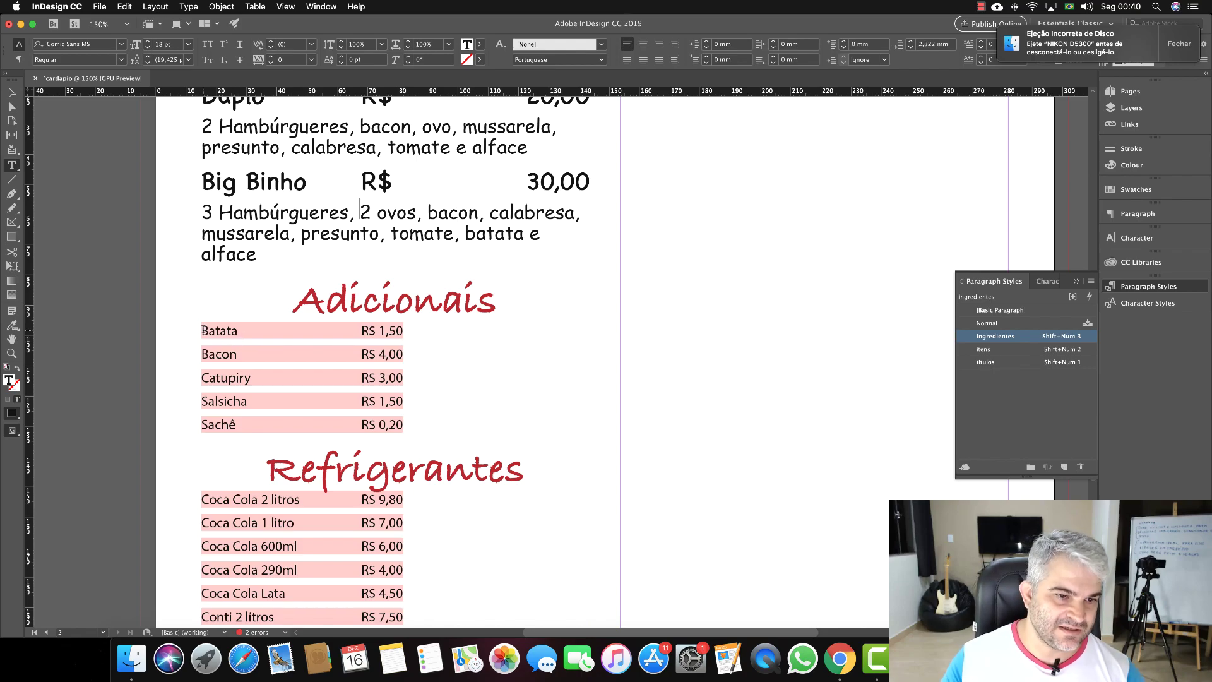
left_click_drag(204, 330, 412, 421)
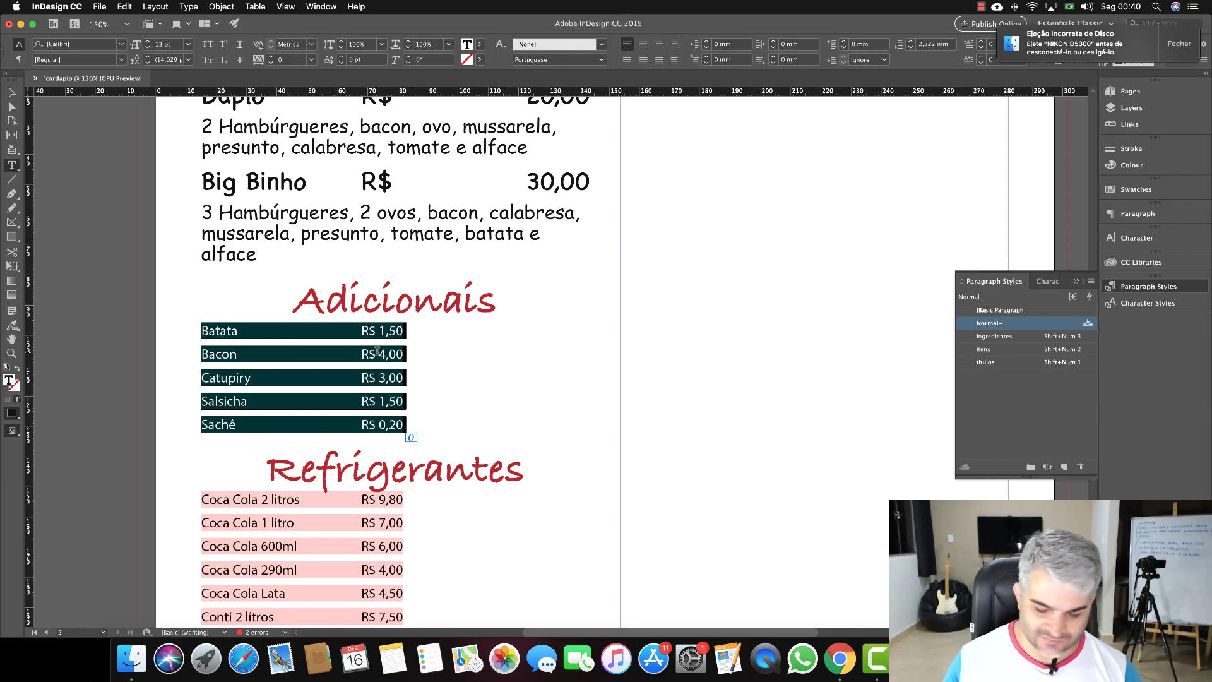
key("shift+KP_2")
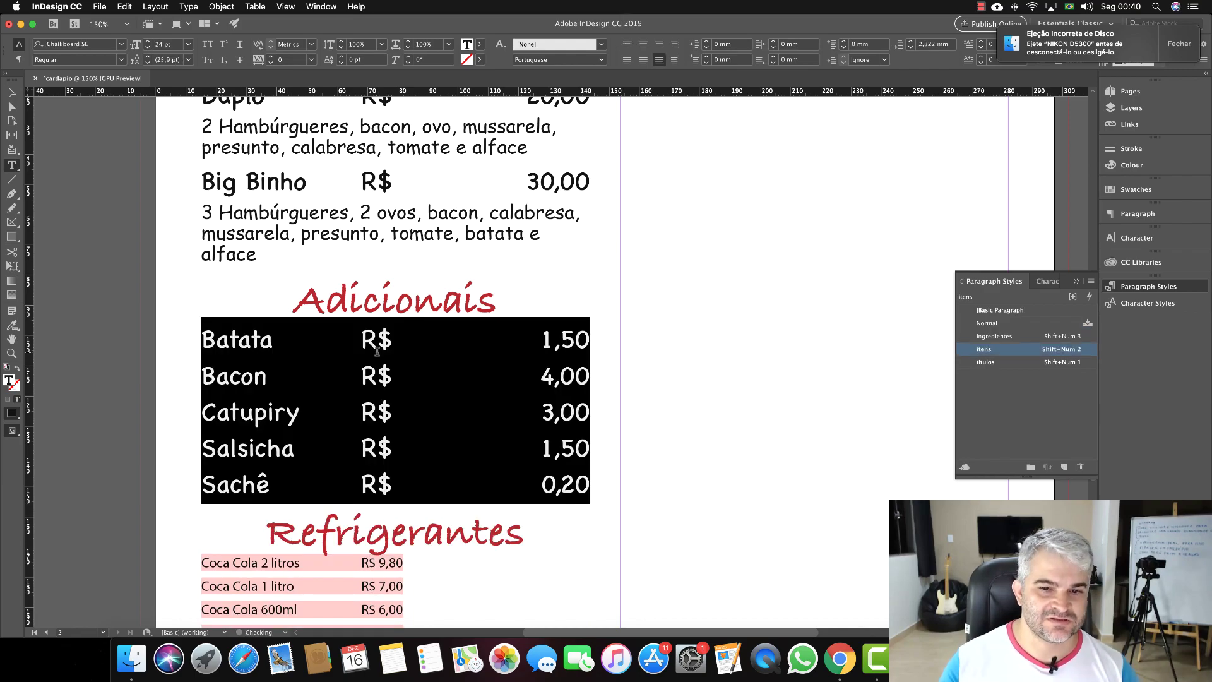
Select the whole Refrigerantes list from Coca Cola 2 litros to Guaraná Cristaliana 600ml and apply the itens style.
scroll(287, 392, "down", 5)
left_click_drag(205, 345, 448, 572)
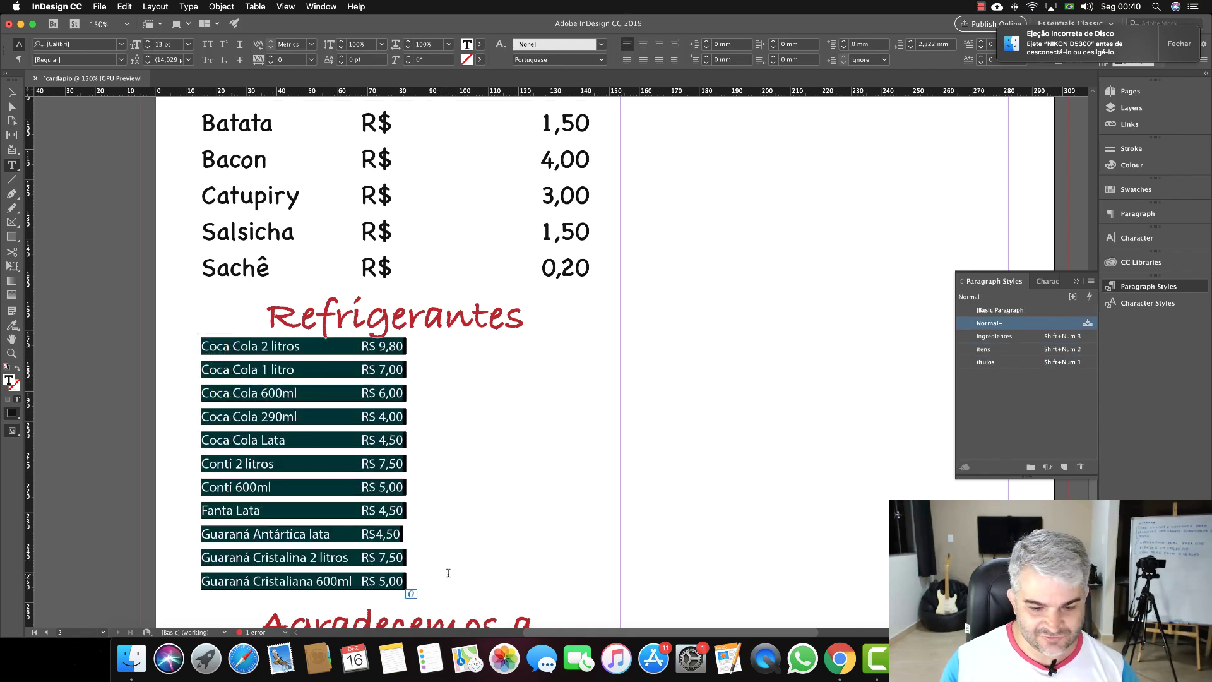
key("shift+KP_2")
Review the styled pages and examine the gap between the item name and the price in the Hot Dog Simples line.
scroll(442, 568, "down", 8)
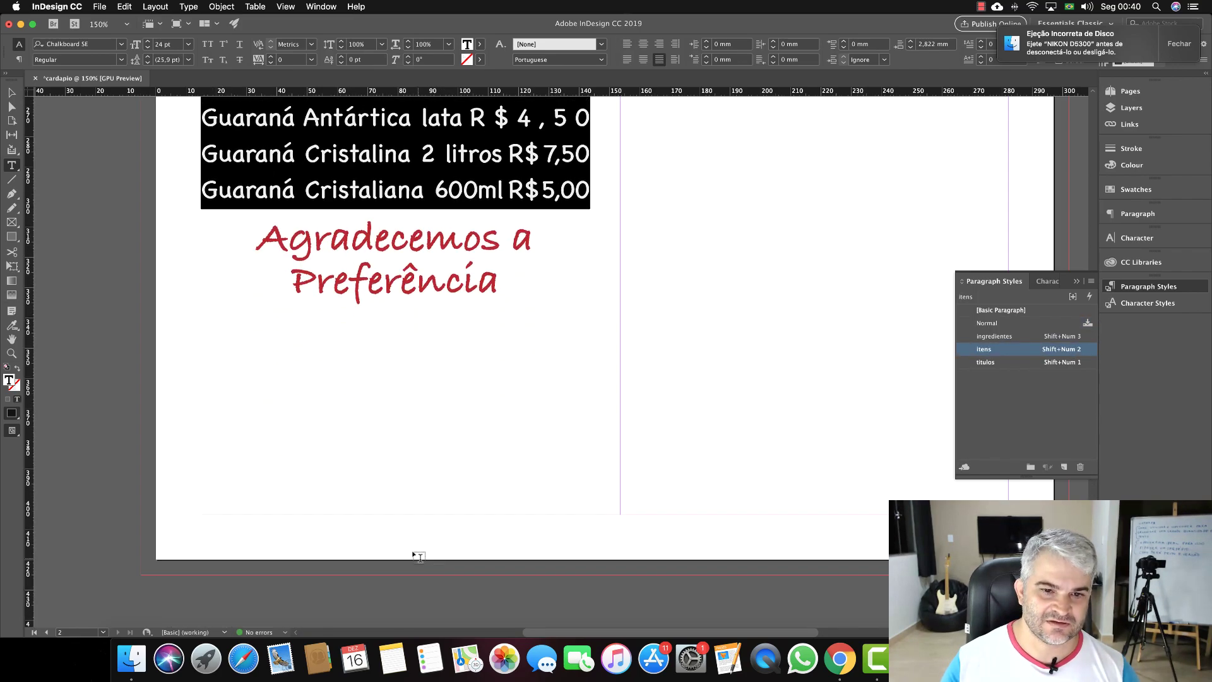
scroll(360, 433, "up", 15)
scroll(362, 437, "up", 10)
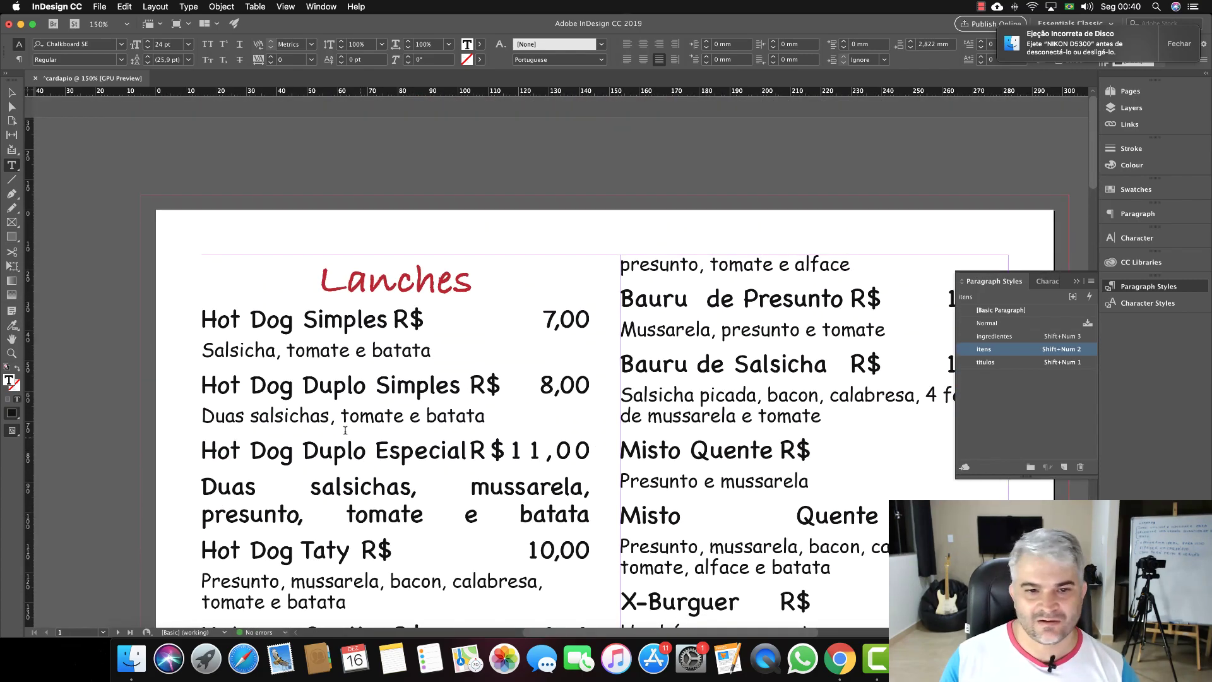
triple_click(289, 320)
left_click(289, 320)
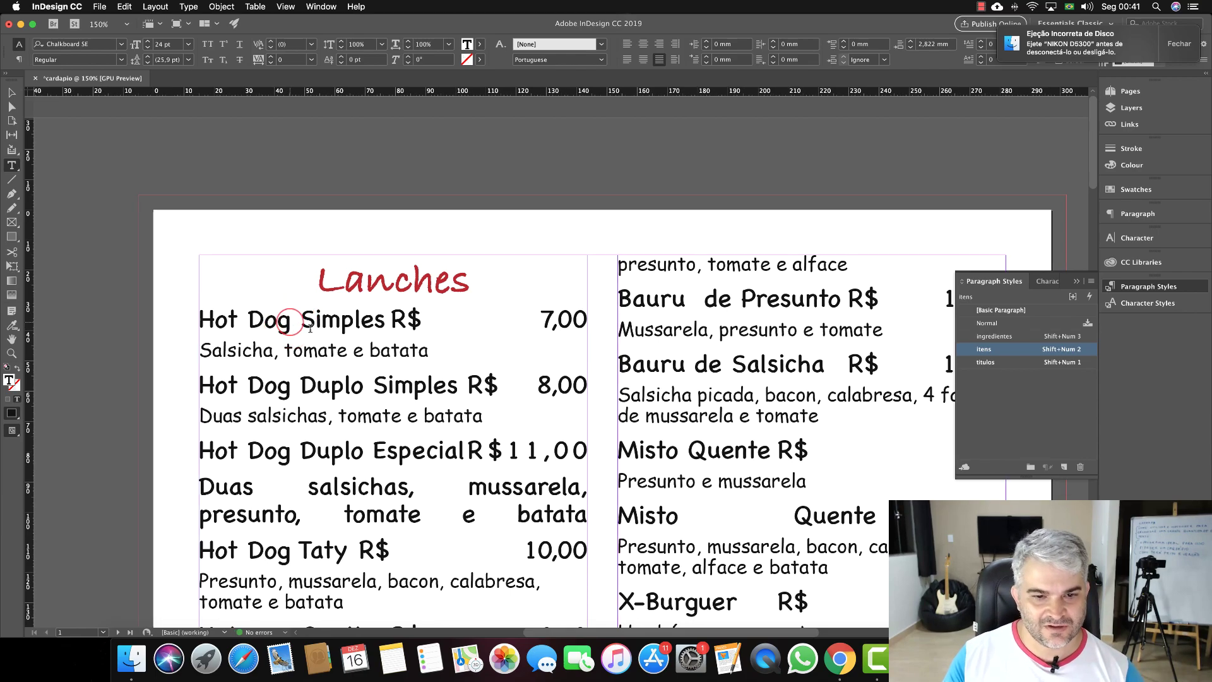
triple_click(319, 320)
left_click(433, 320)
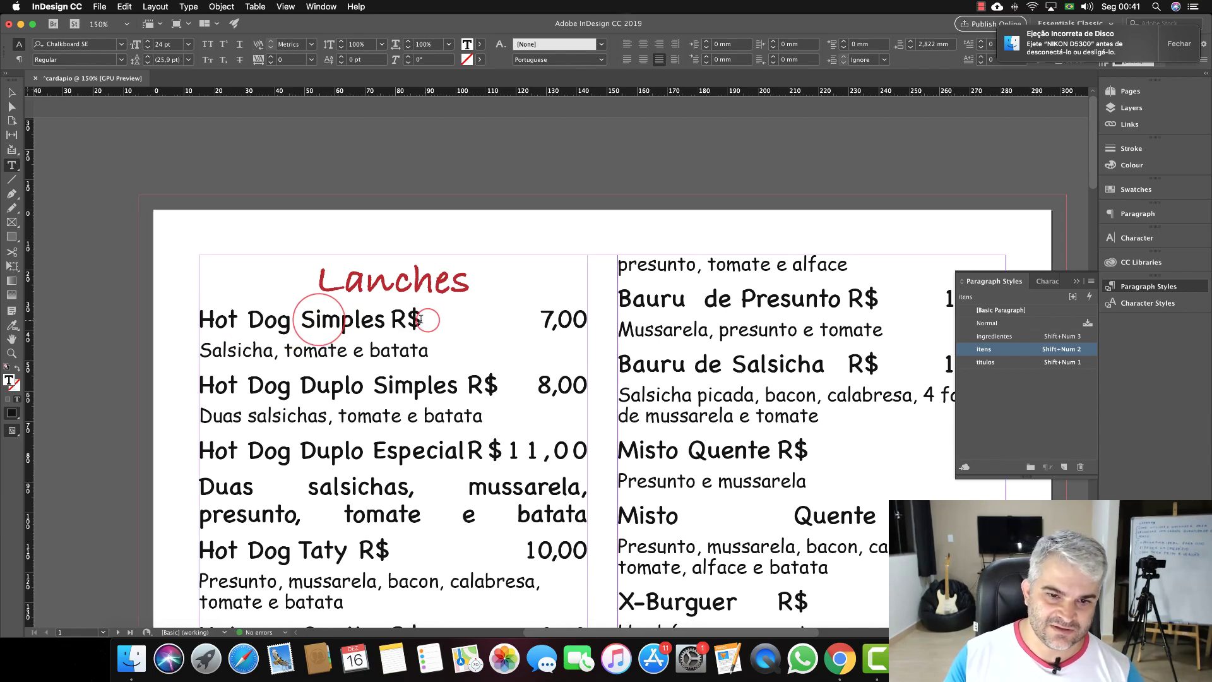
left_click(383, 318)
key("shift+Right")
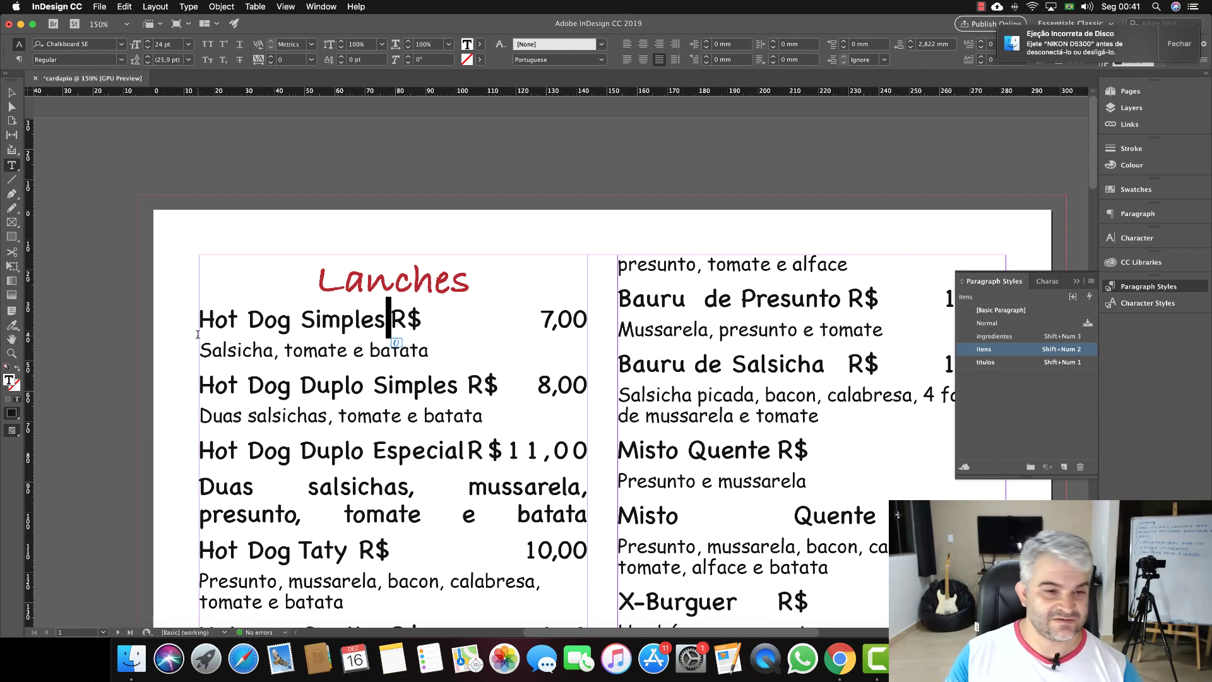
left_click_drag(201, 319, 385, 314)
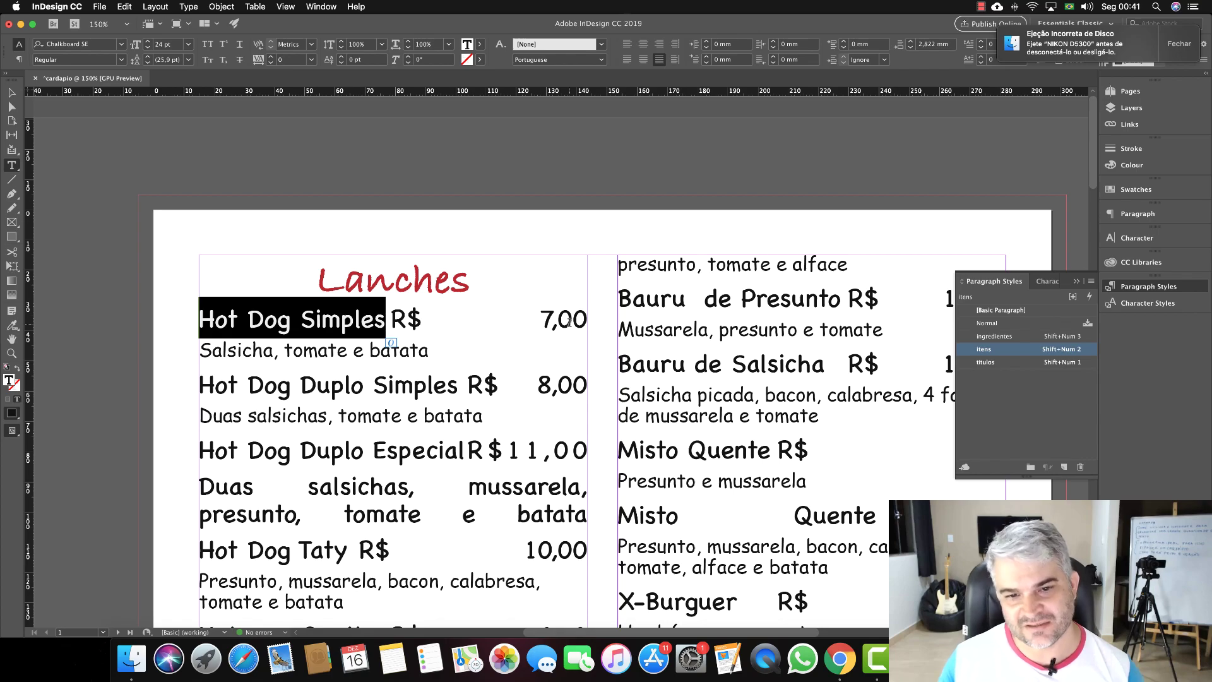
Select the whole Hot Dog Simples line and open the tab ruler for it.
triple_click(397, 314)
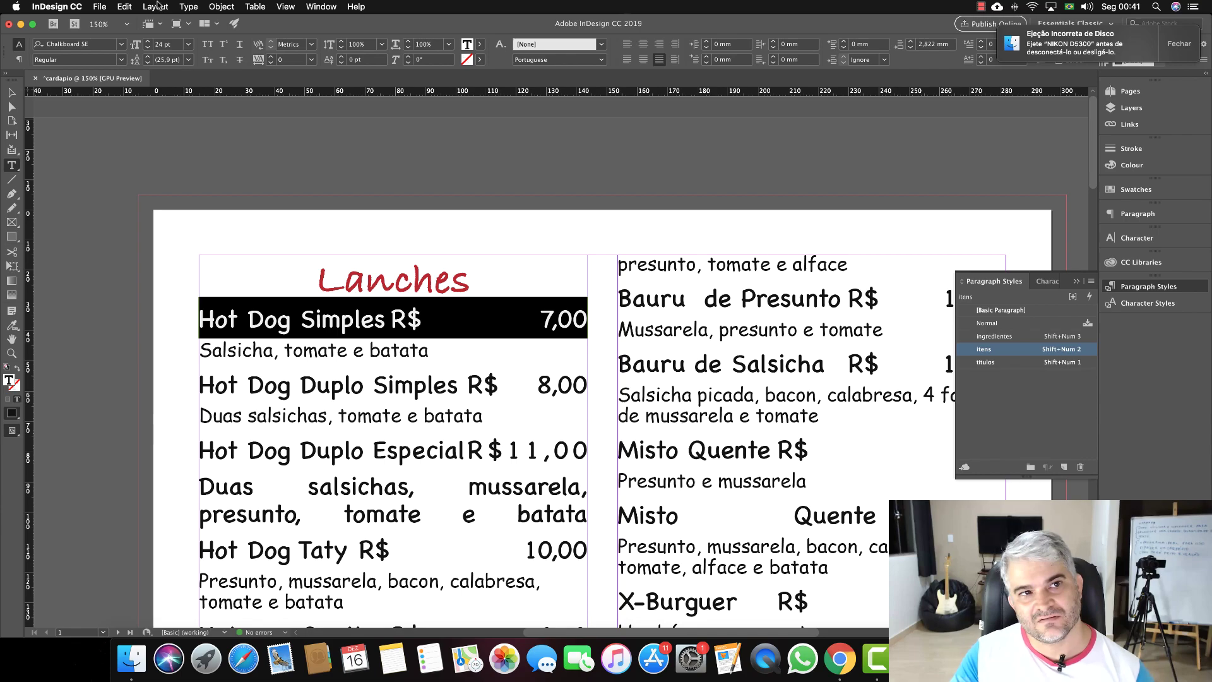
left_click(189, 6)
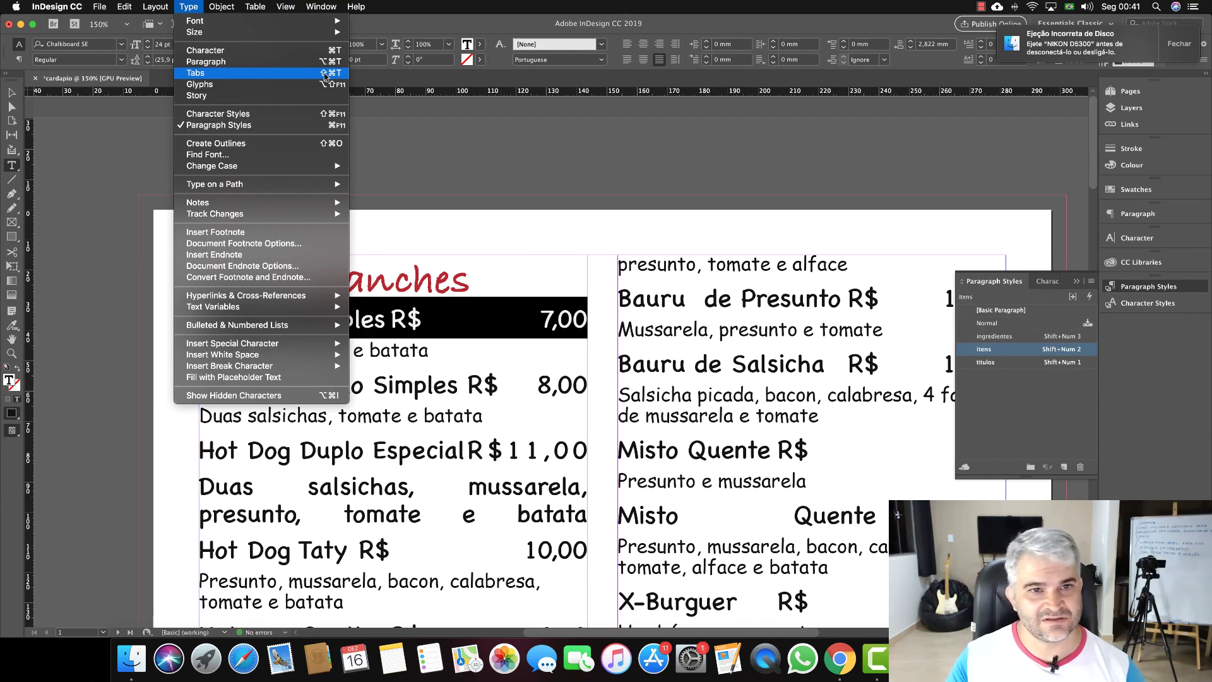
left_click(304, 77)
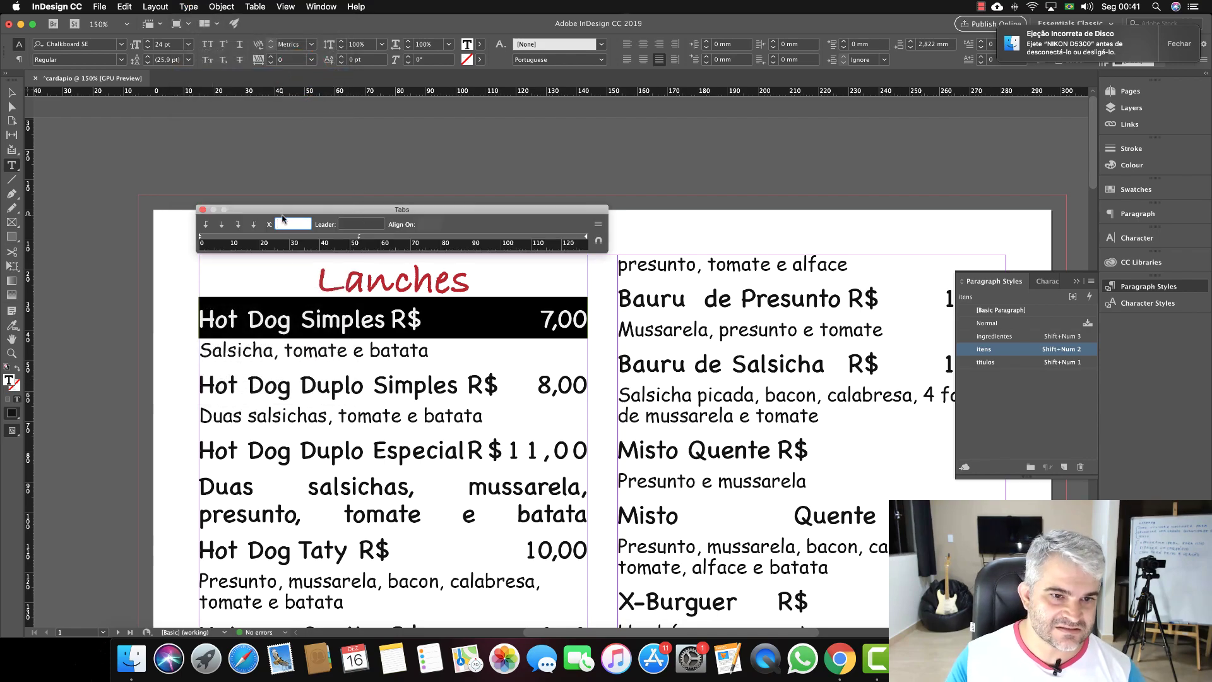
Try a left tab stop at about 52.9 mm, remove it, and place a right-aligned one at about 45.9 mm.
left_click(359, 240)
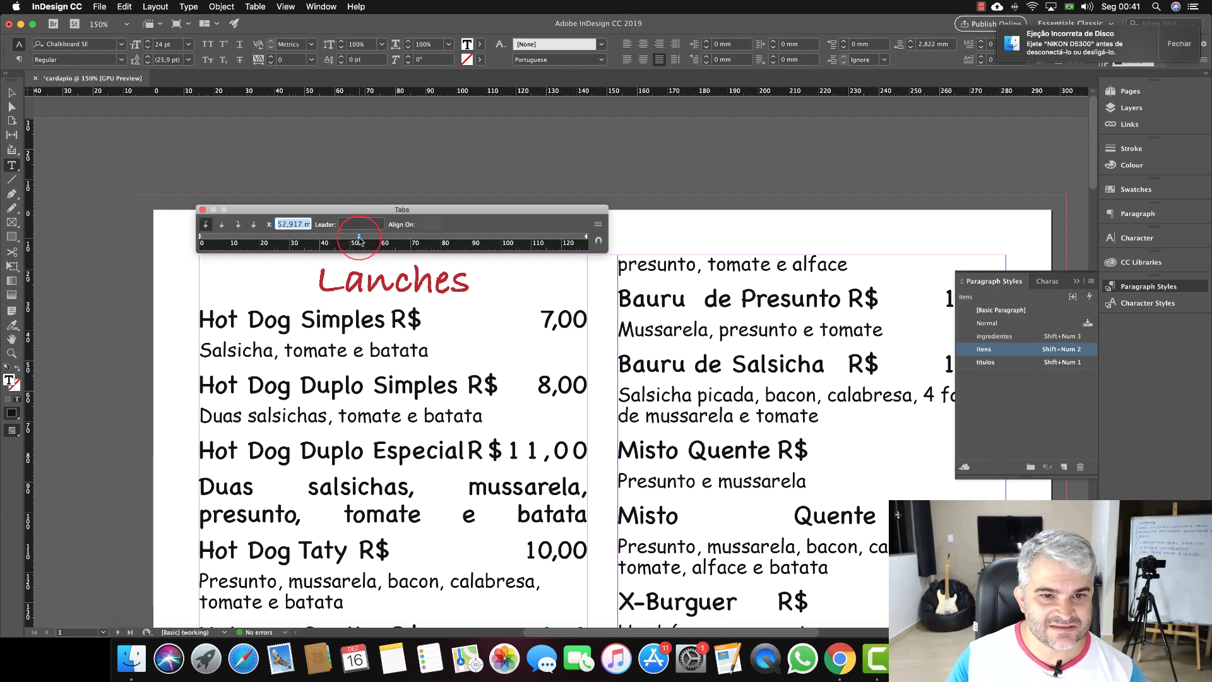
left_click_drag(360, 235, 361, 204)
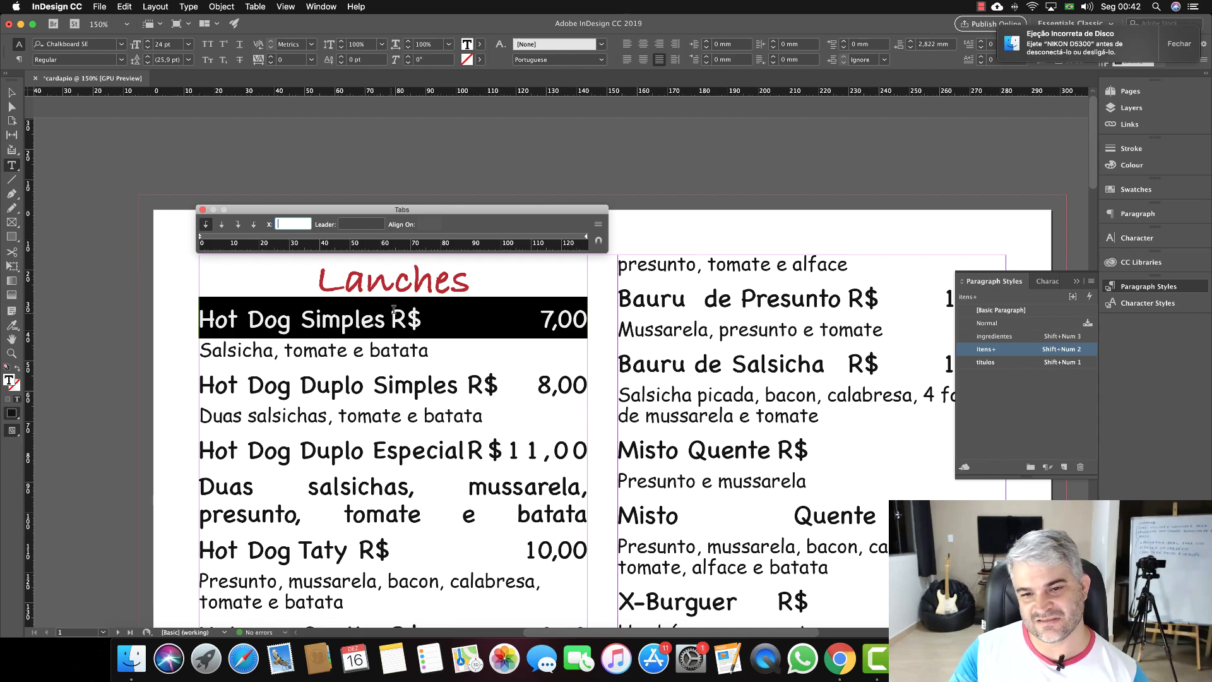
left_click(238, 225)
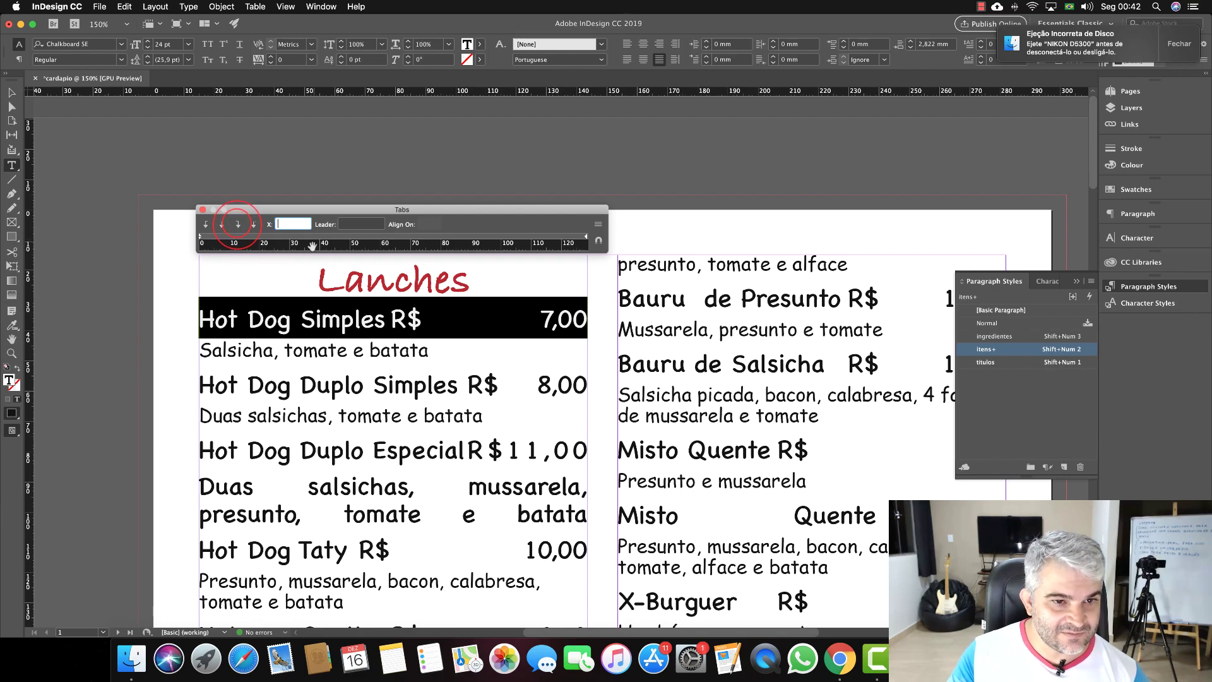
left_click(338, 239)
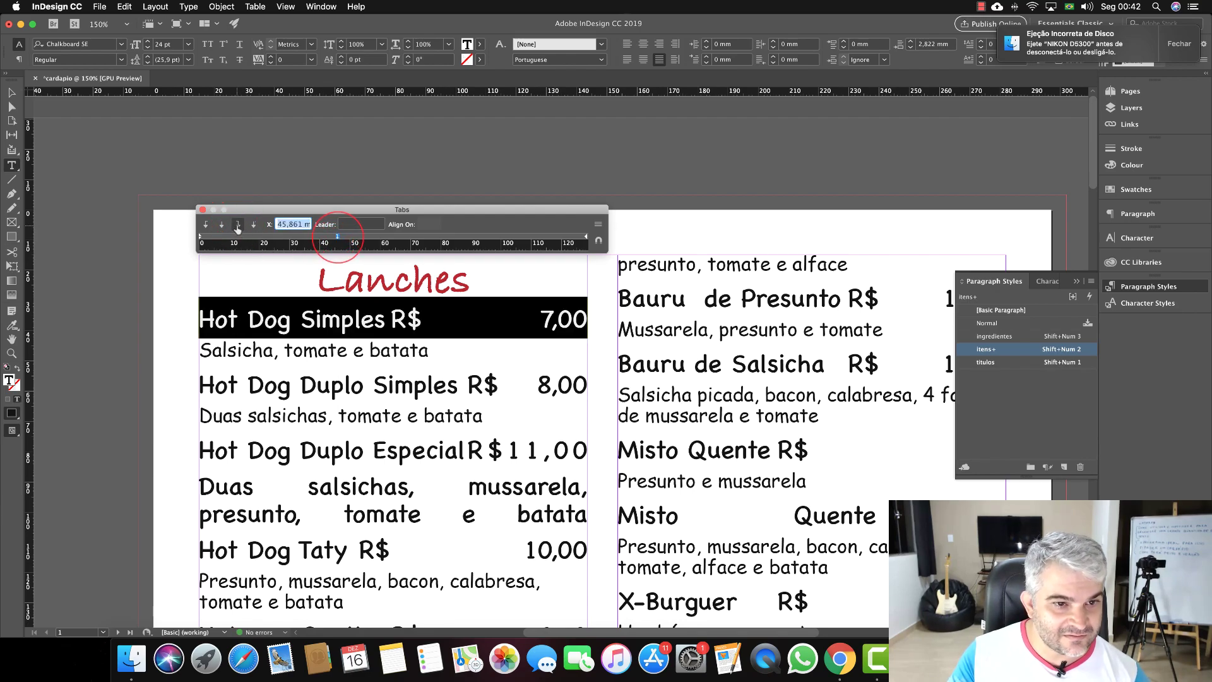
Move the Hot Dog Simples line's right-aligned tab stop to the column's right edge and set its position to 128 mm.
left_click_drag(338, 238, 541, 239)
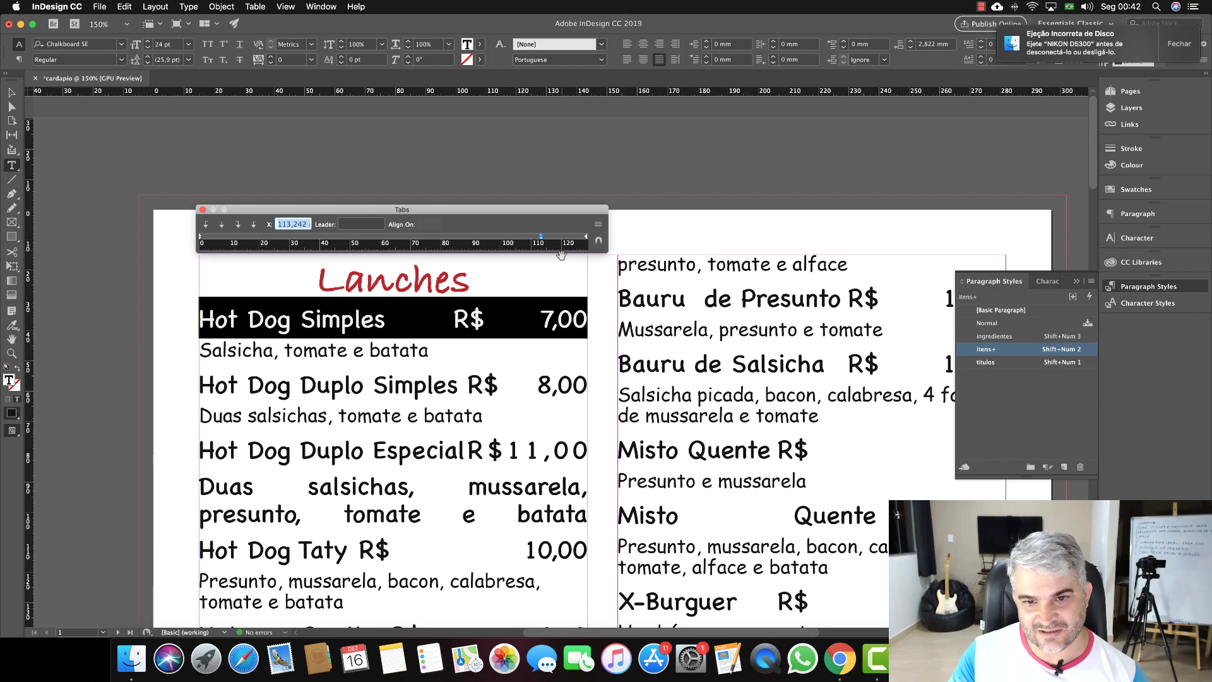
left_click_drag(543, 240, 585, 240)
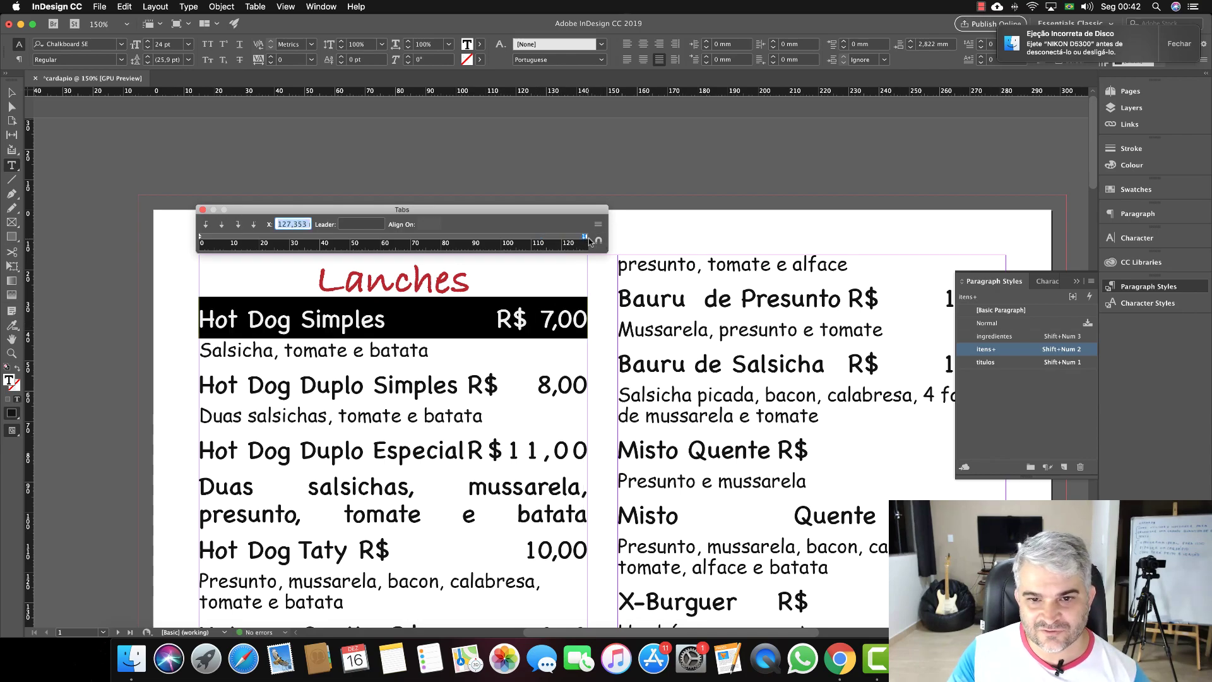
left_click(305, 222)
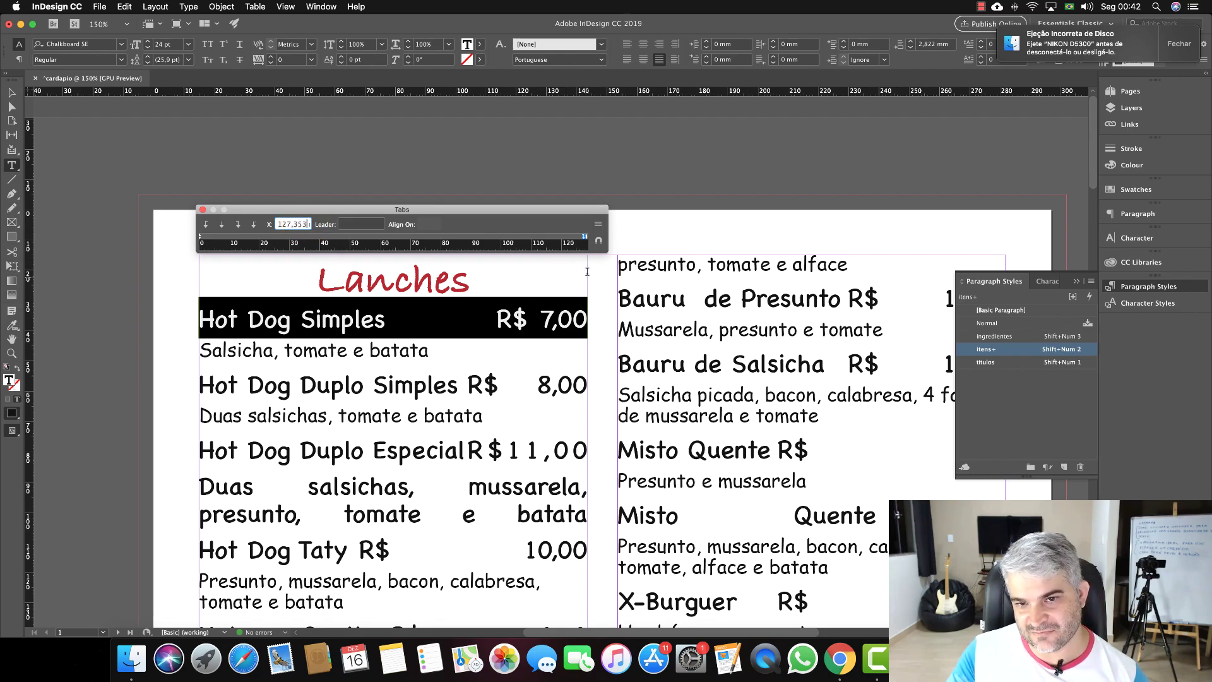
left_click(287, 224)
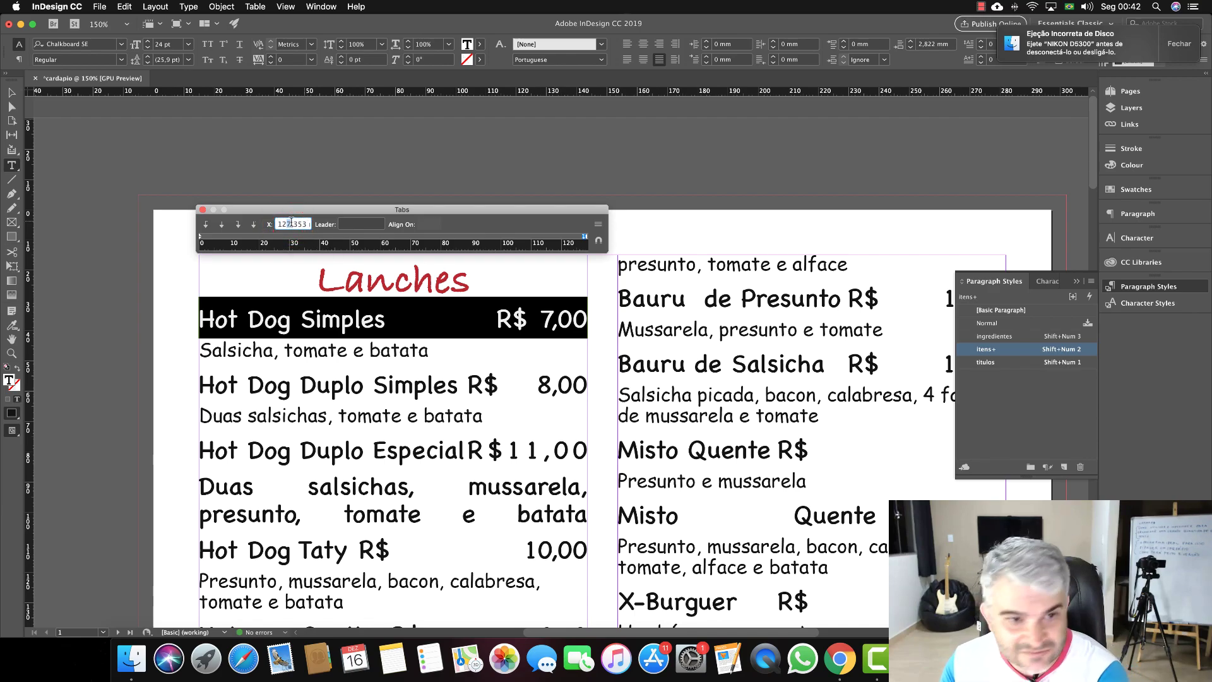
double_click(294, 224)
type("128,8m")
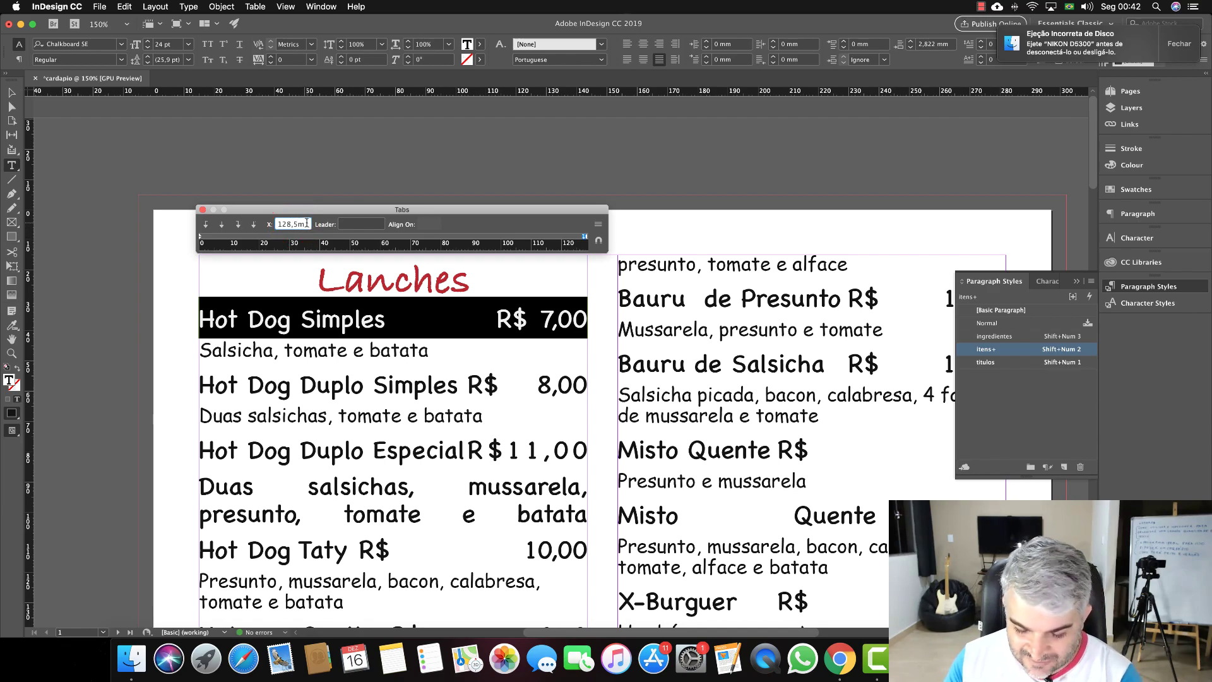
key("Return")
left_click(636, 345)
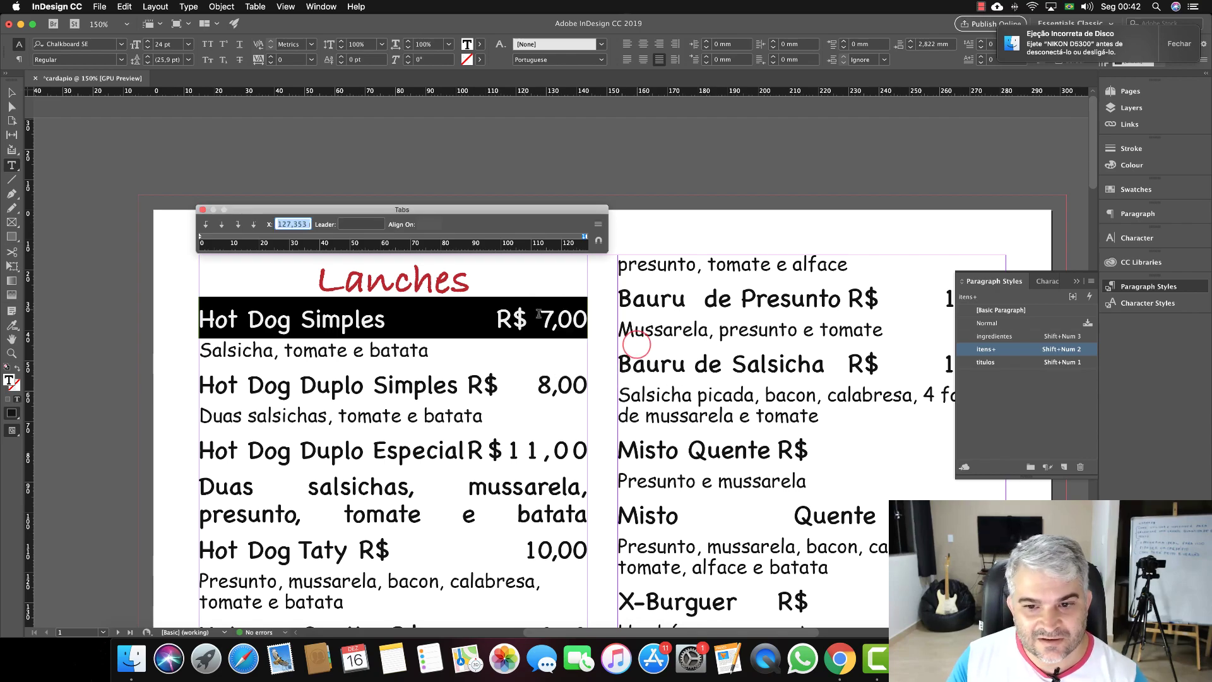
double_click(311, 224)
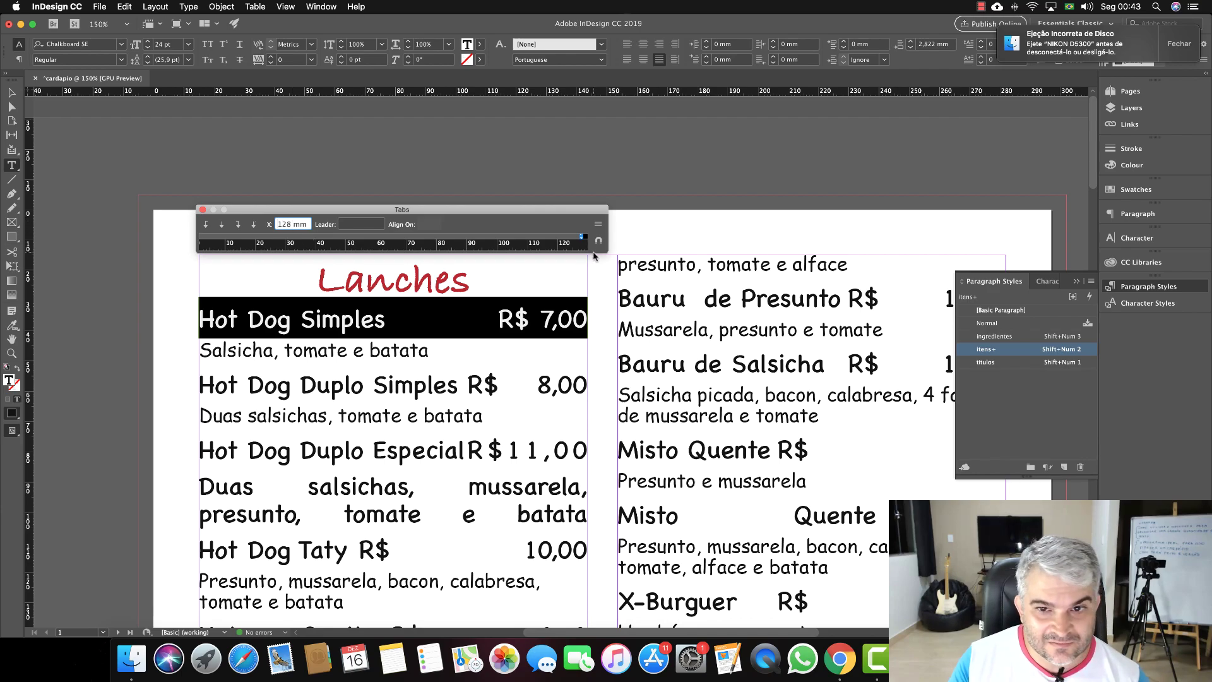
Add a dot leader to the tab in the Hot Dog Simples line and redefine the itens style to match.
left_click(363, 225)
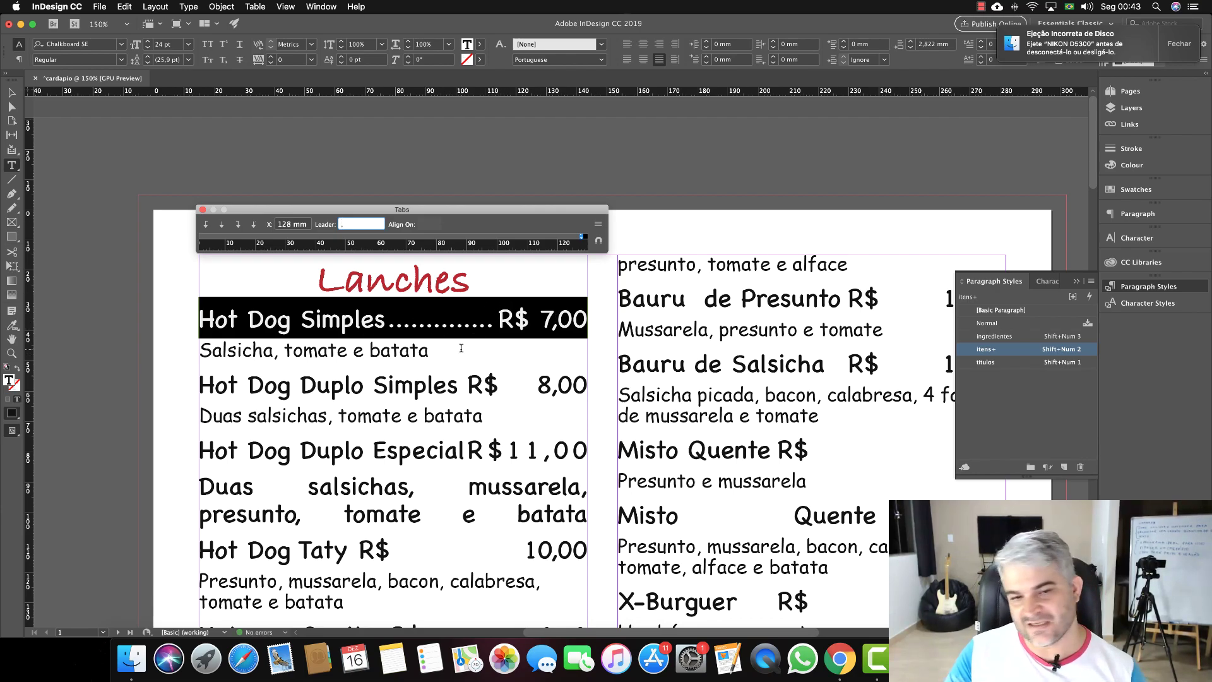
scroll(481, 323, "left", 1)
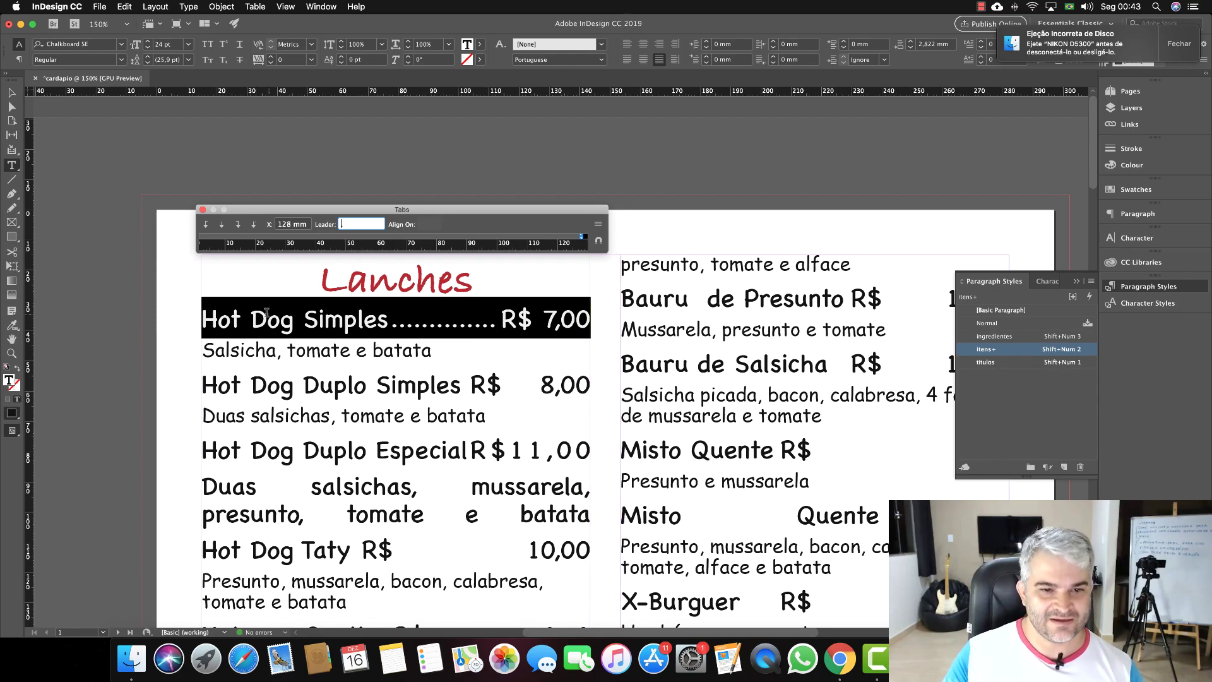
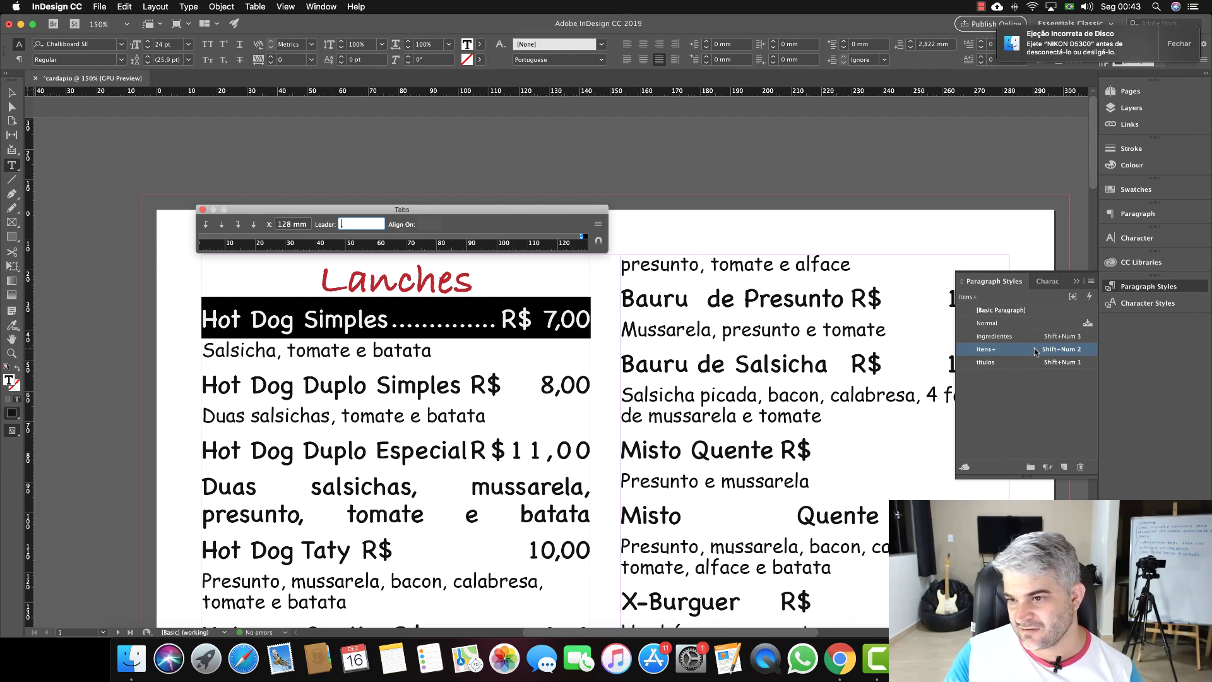
mouse_move(986, 353)
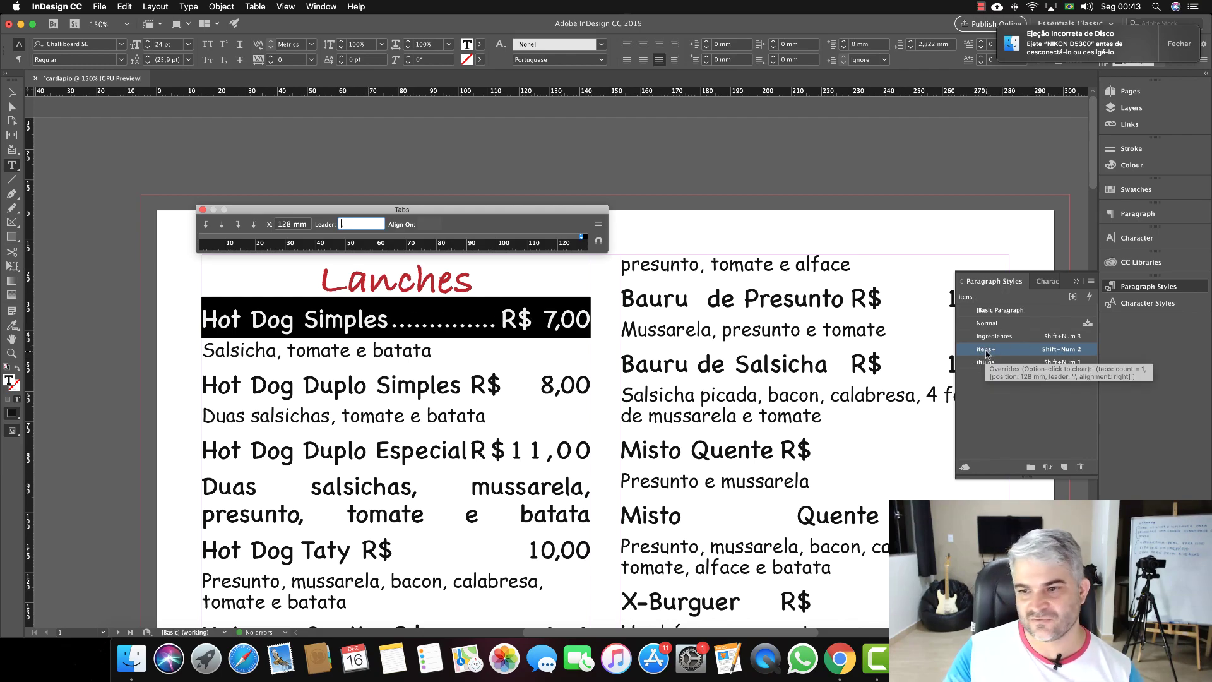
right_click(1002, 352)
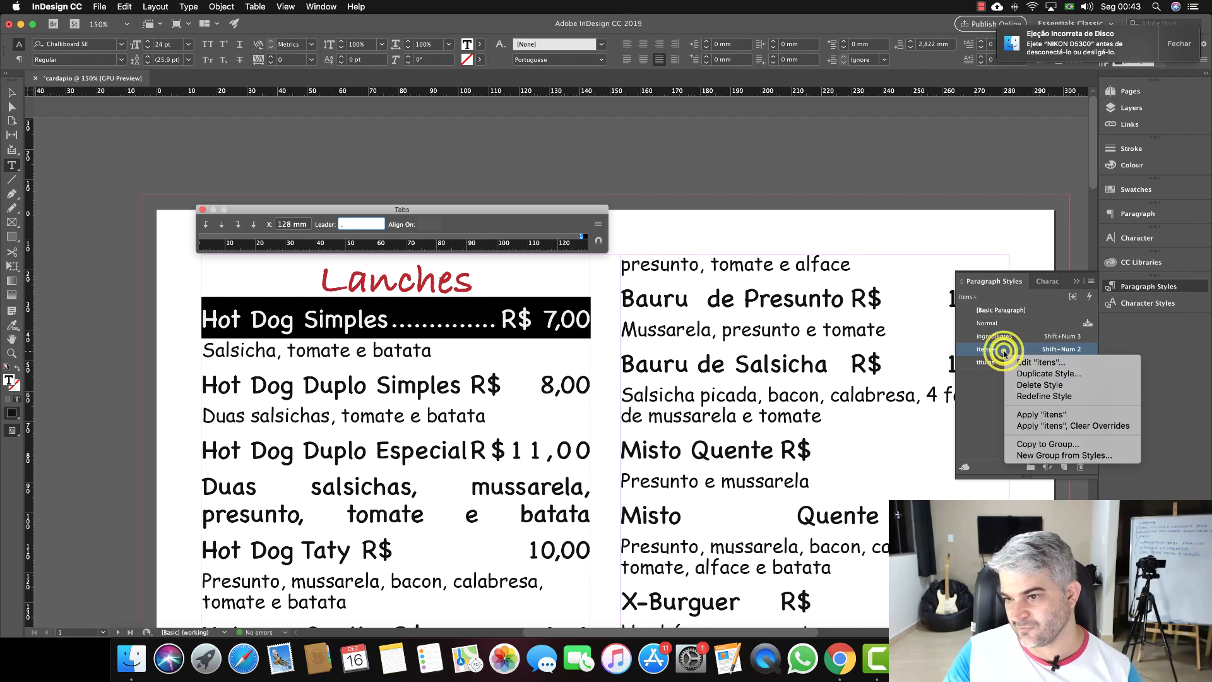
left_click(1055, 397)
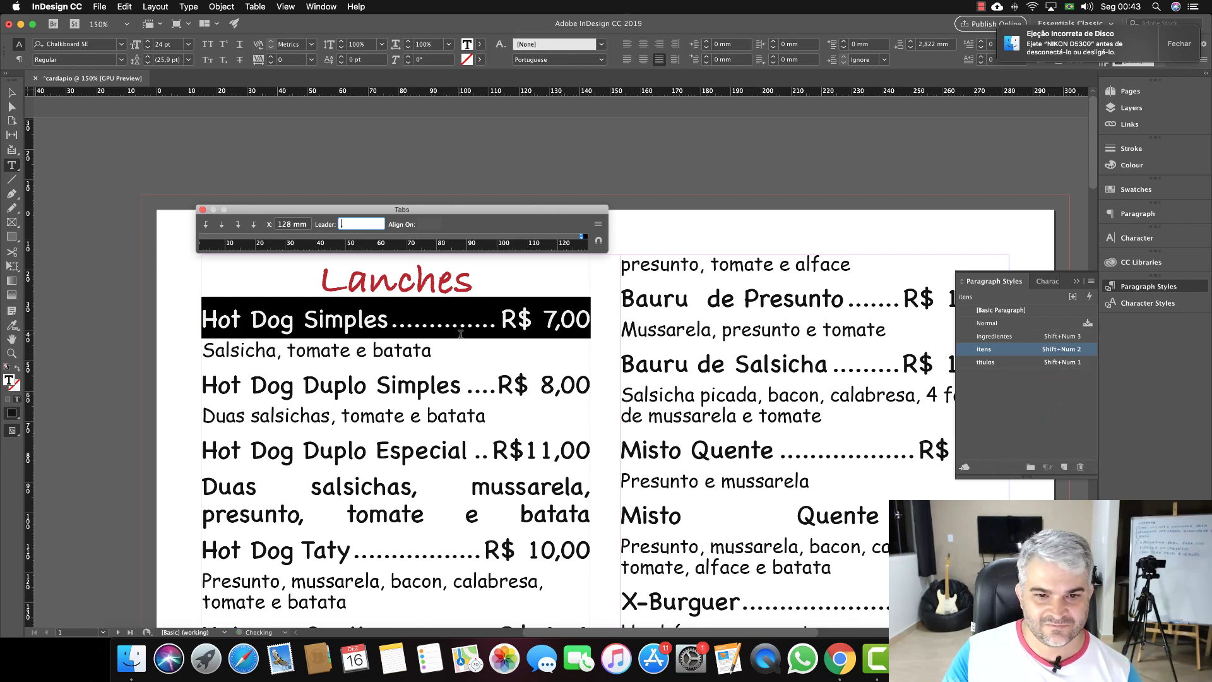
scroll(532, 366, "left", 1)
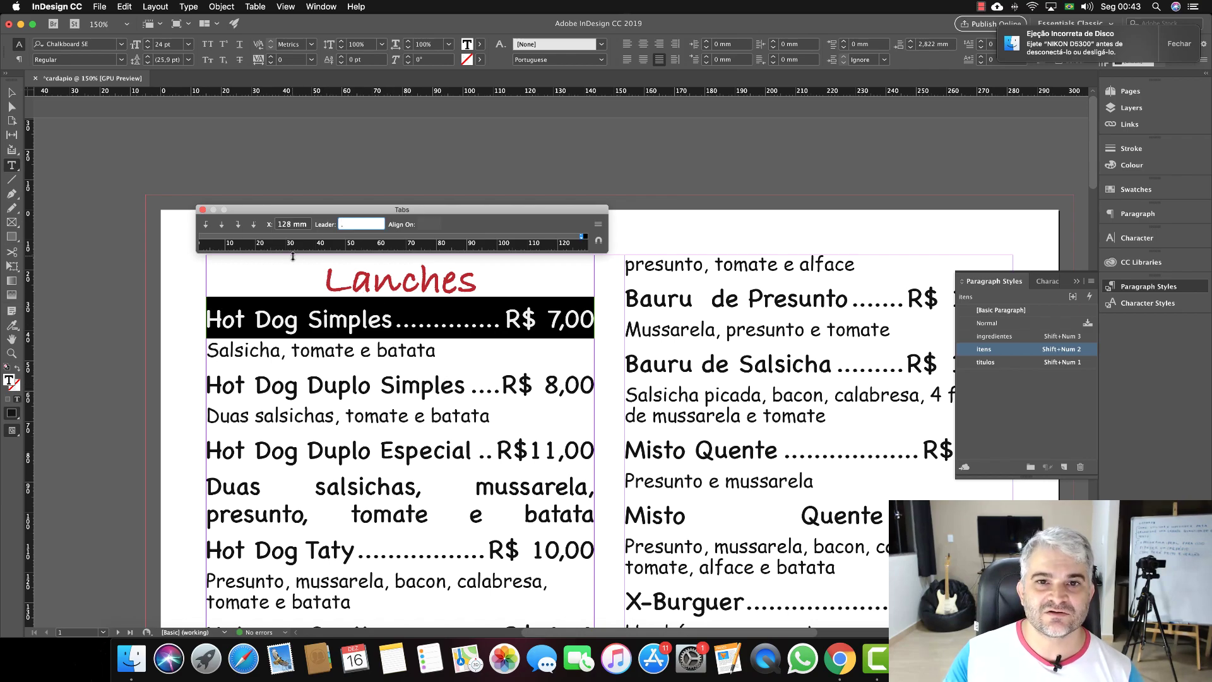
type(".")
Colour the Hot Dog Simples line with the red C=15 M=100 Y=100 swatch and redefine the itens style to match.
left_click(479, 46)
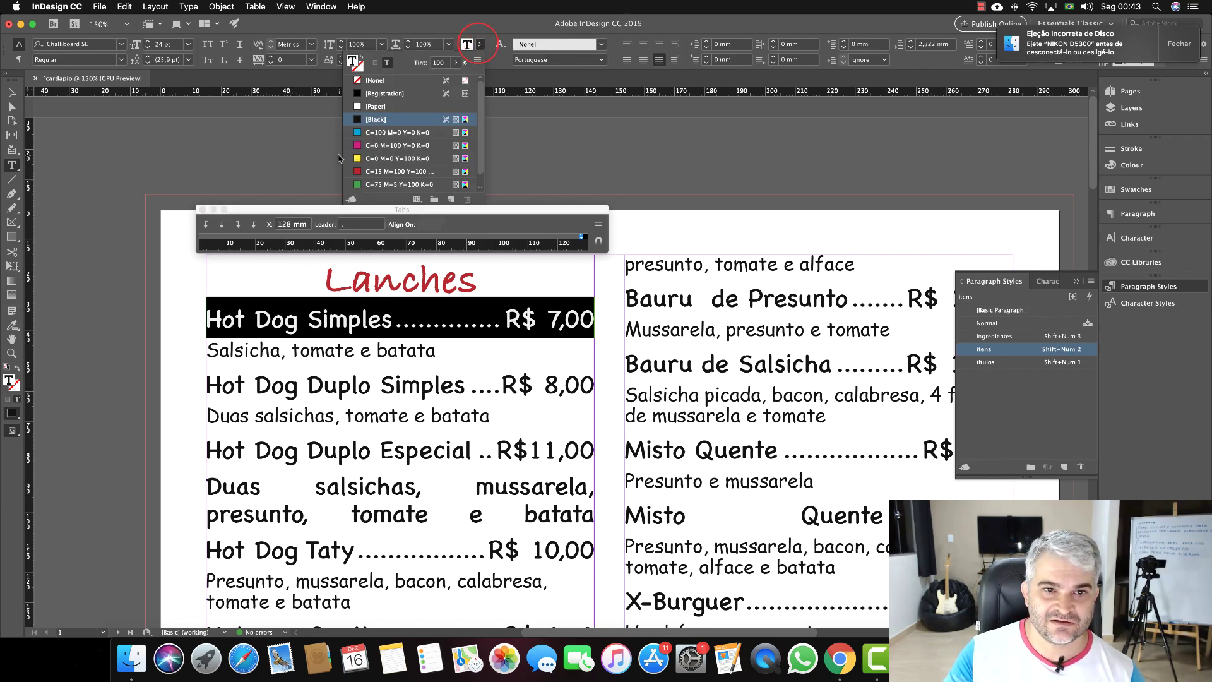
left_click(358, 173)
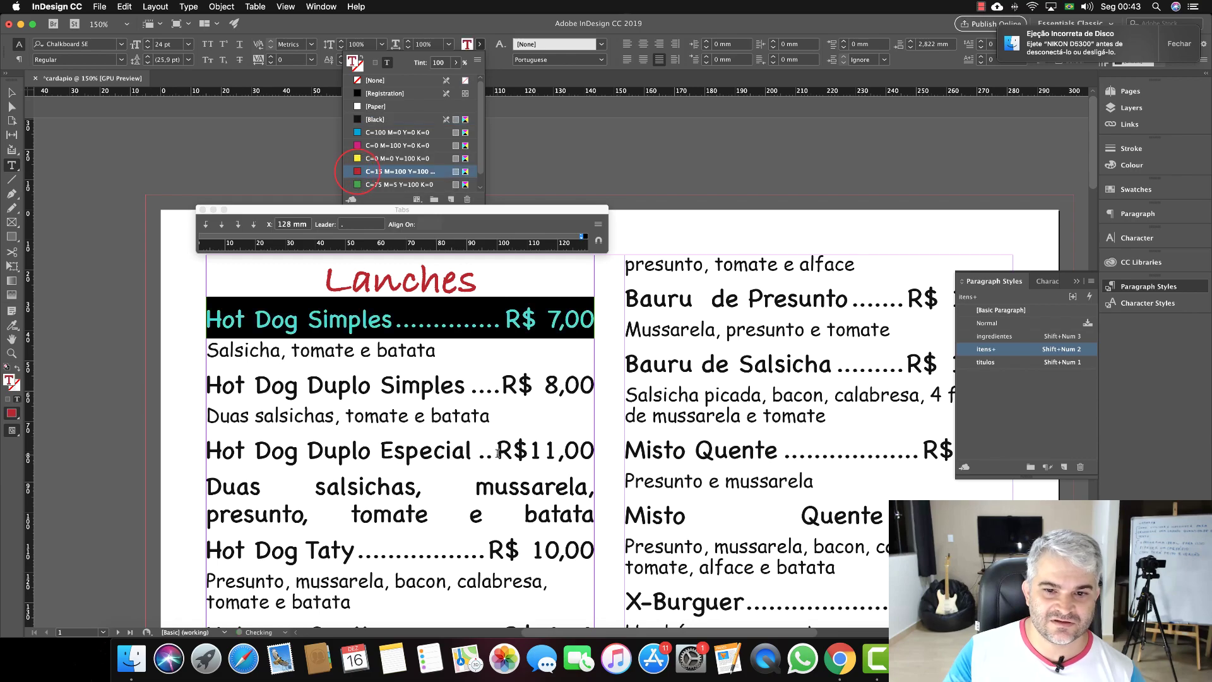
right_click(1006, 352)
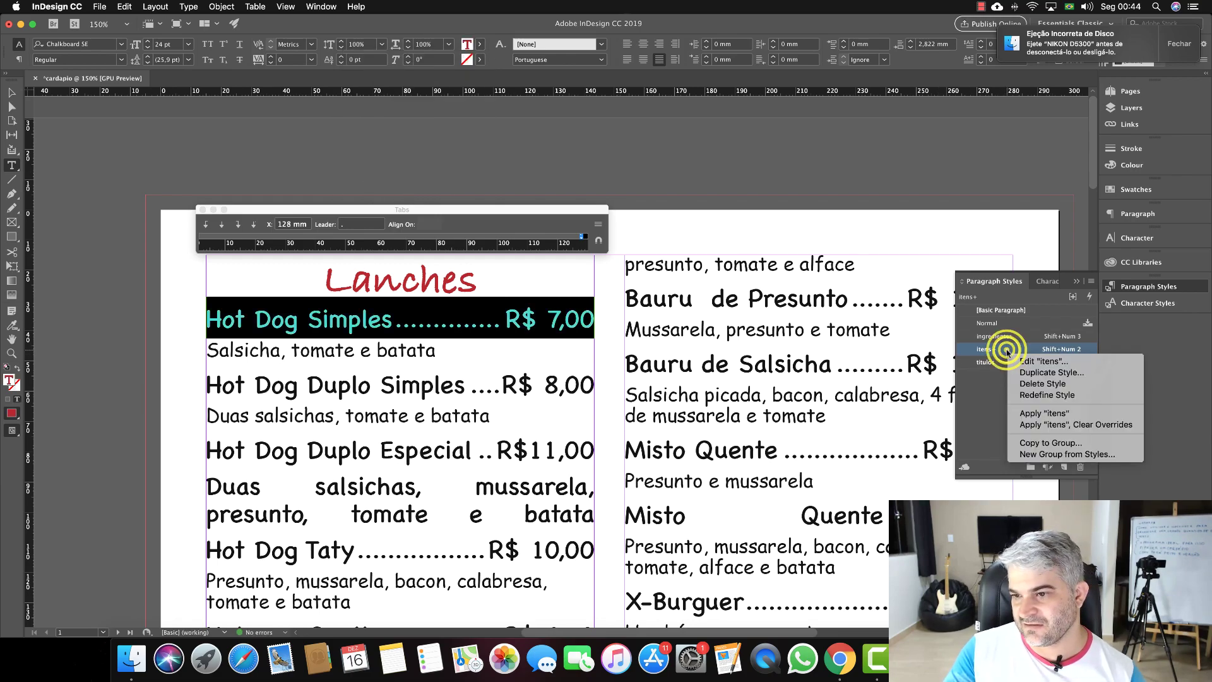
left_click(1033, 395)
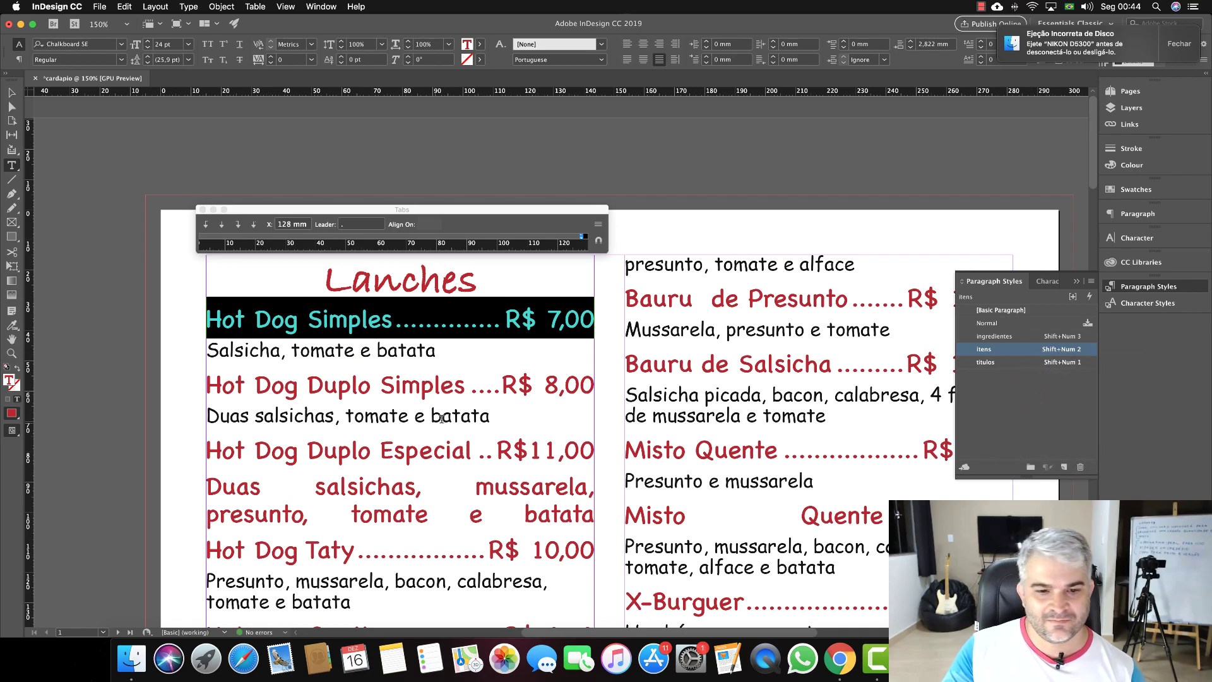
scroll(382, 498, "down", 3)
scroll(421, 455, "up", 3)
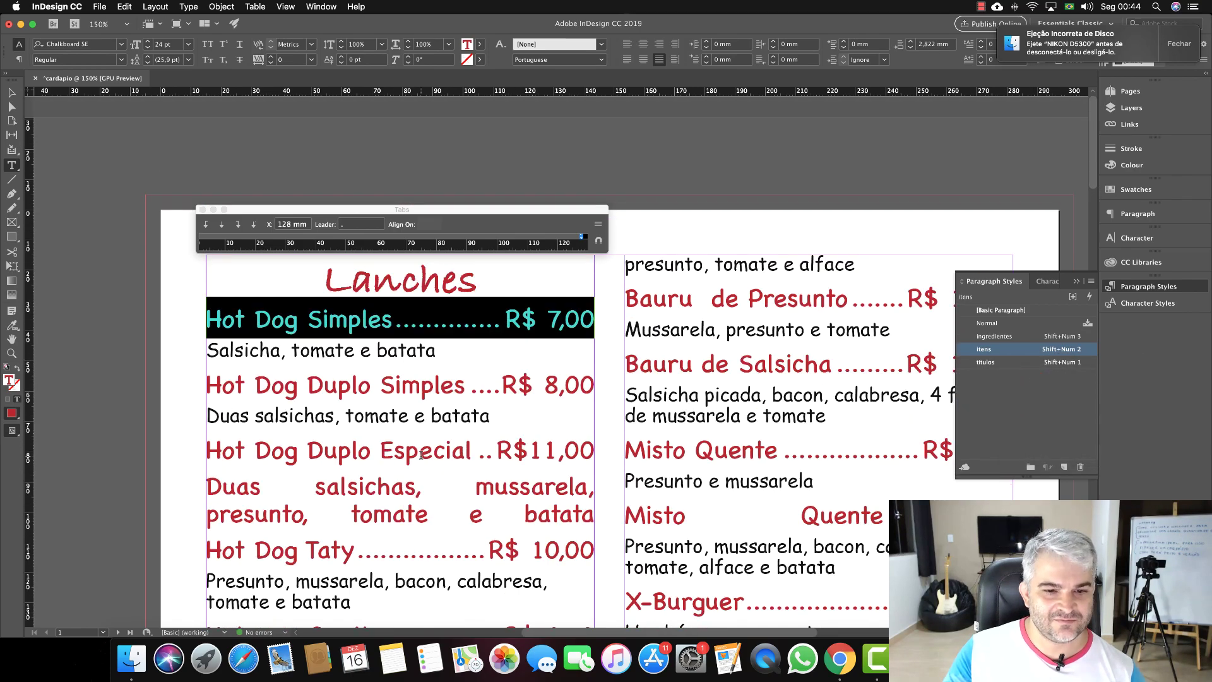
Apply the ingredientes style to the ingredient paragraph under Hot Dog Duplo Especial and check the surrounding entries.
left_click(388, 484)
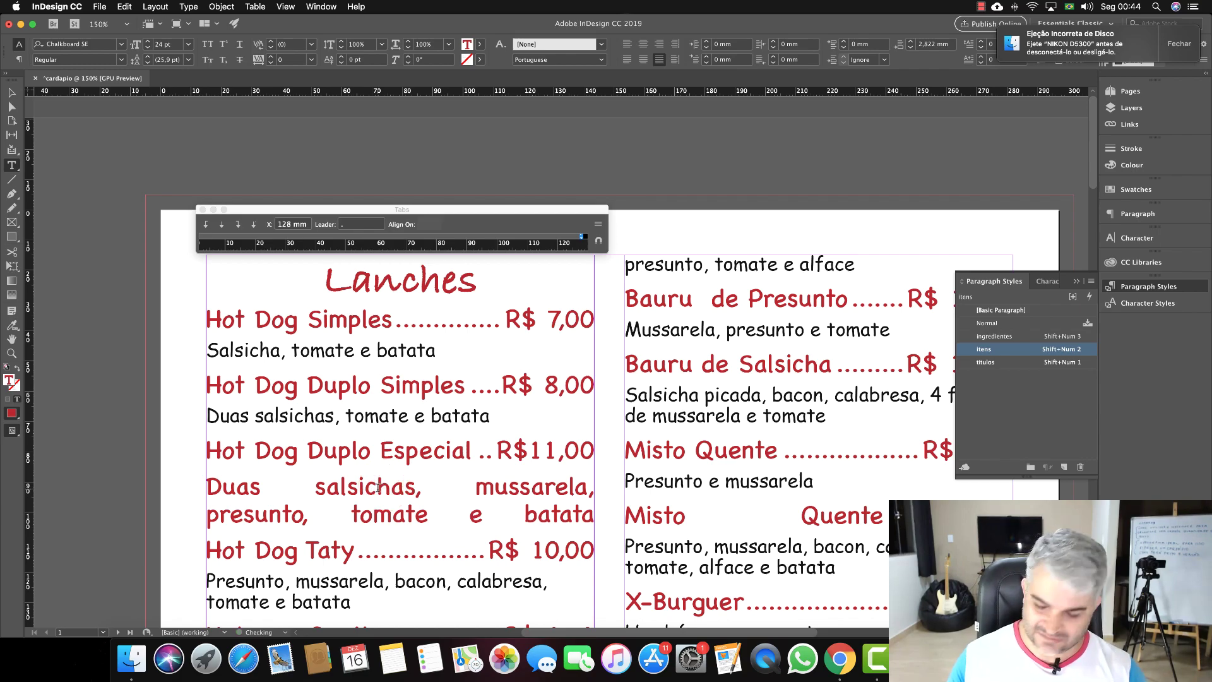
key("shift+KP_3")
scroll(317, 433, "down", 5)
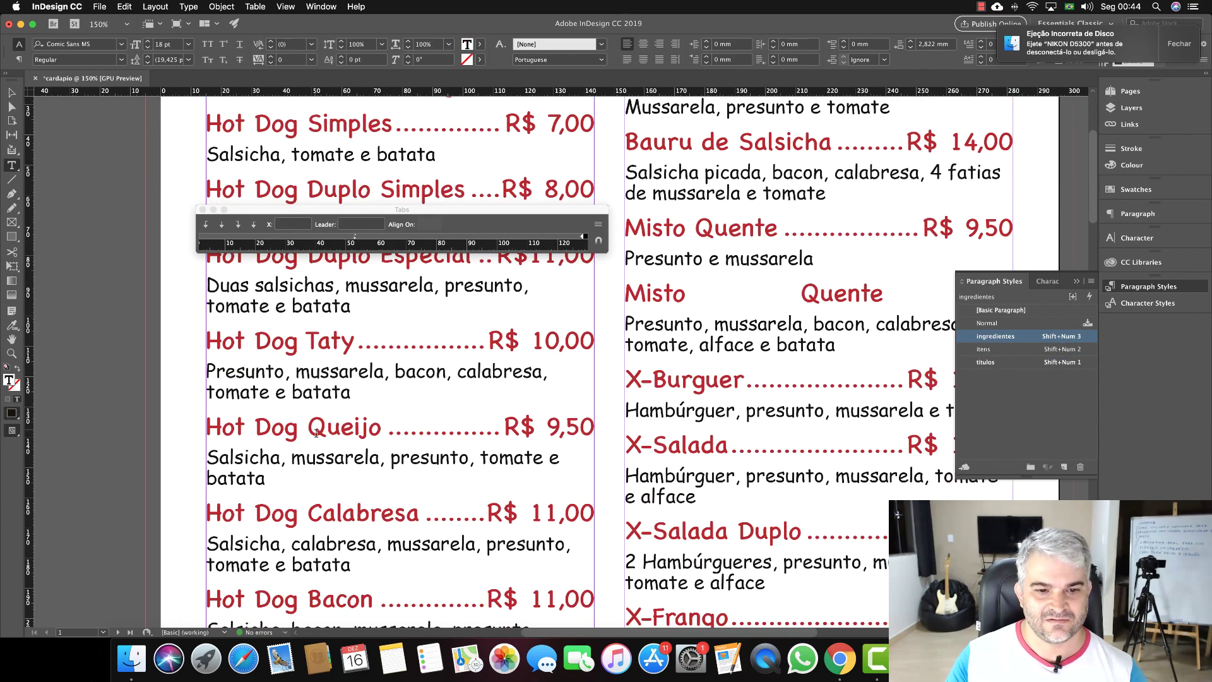
scroll(316, 433, "up", 5)
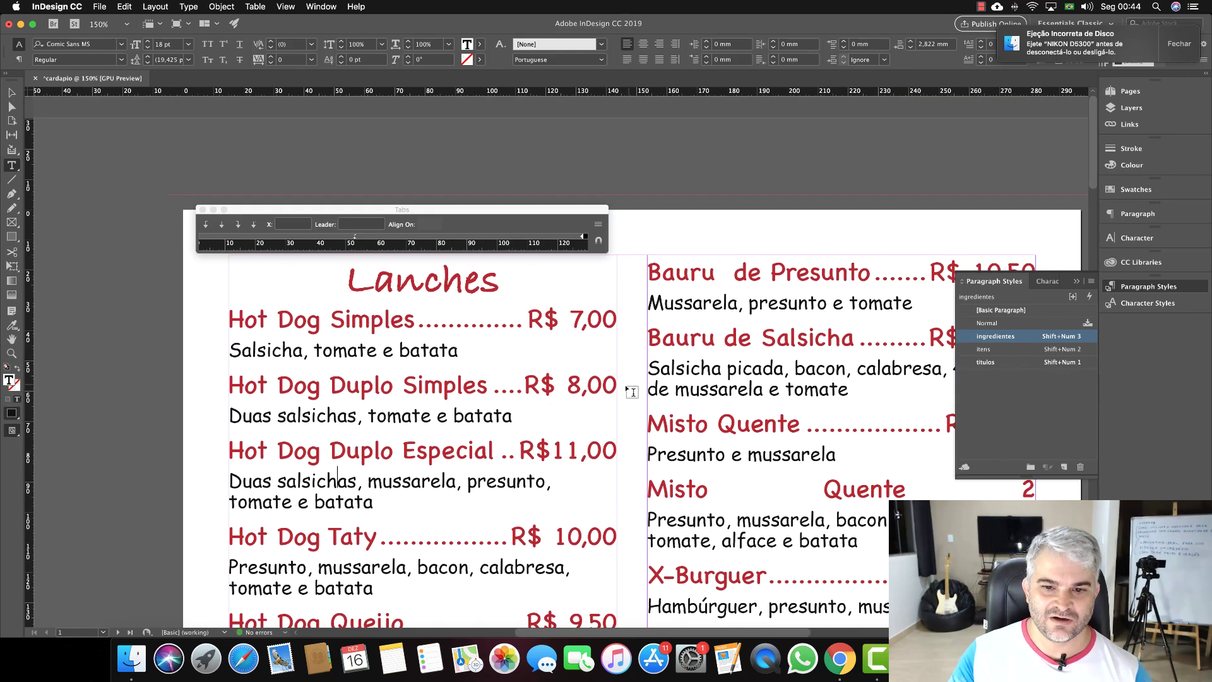
scroll(440, 389, "down", 10)
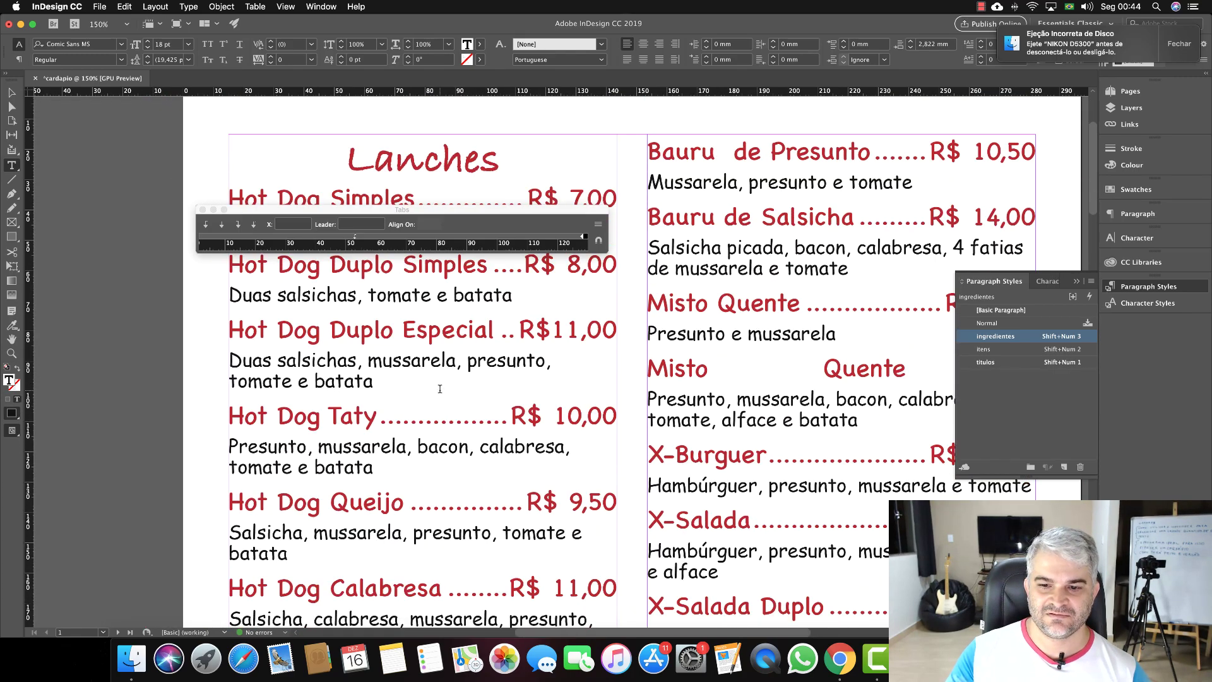
Delete the surplus tab leader in the "Hot Dog Big Especial" line so the price fits on the same line.
scroll(440, 388, "down", 8)
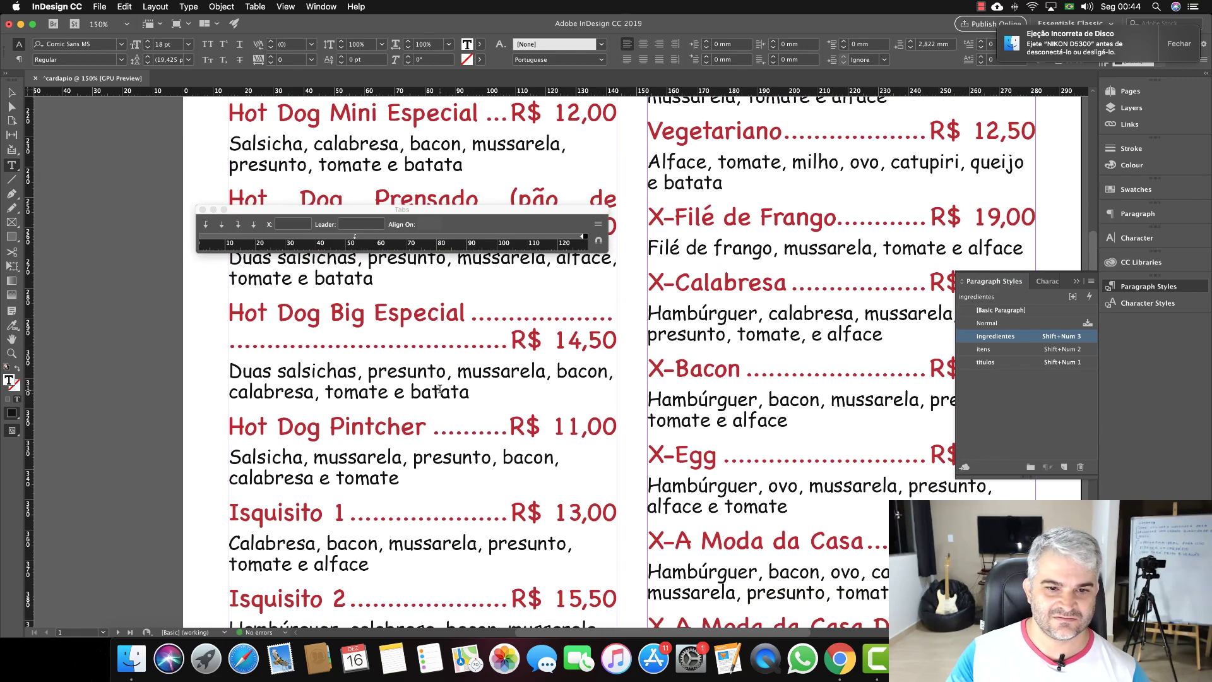
scroll(440, 388, "up", 9)
scroll(440, 388, "up", 1)
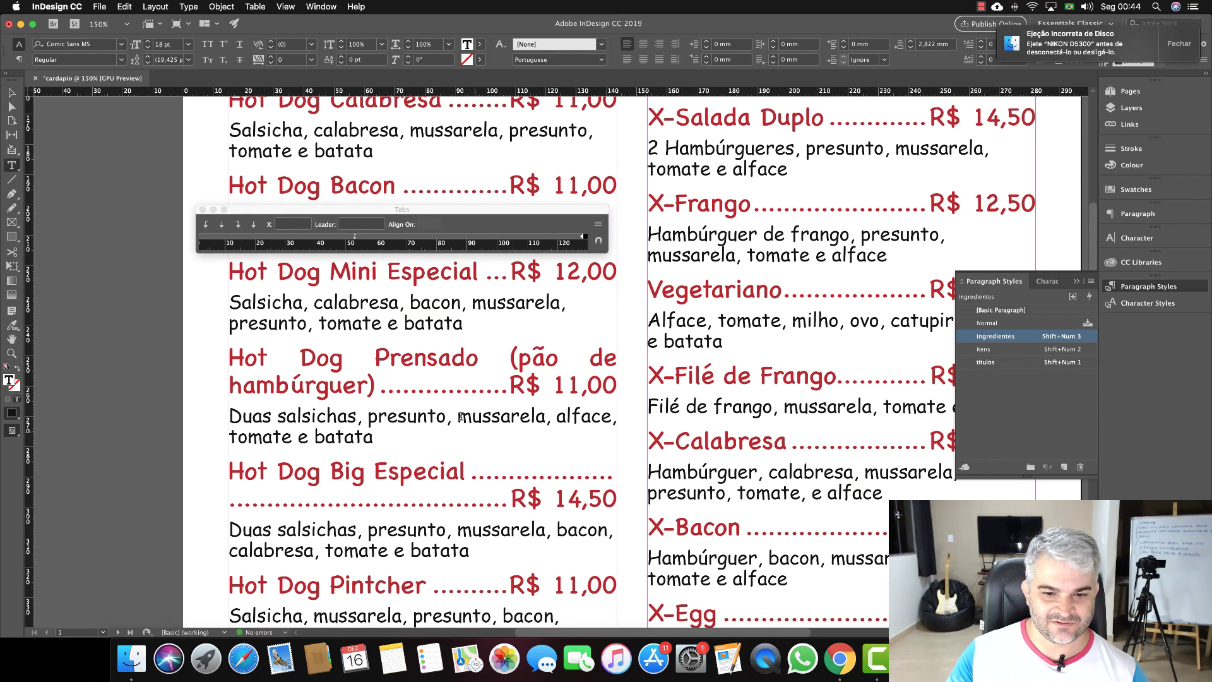
double_click(468, 471)
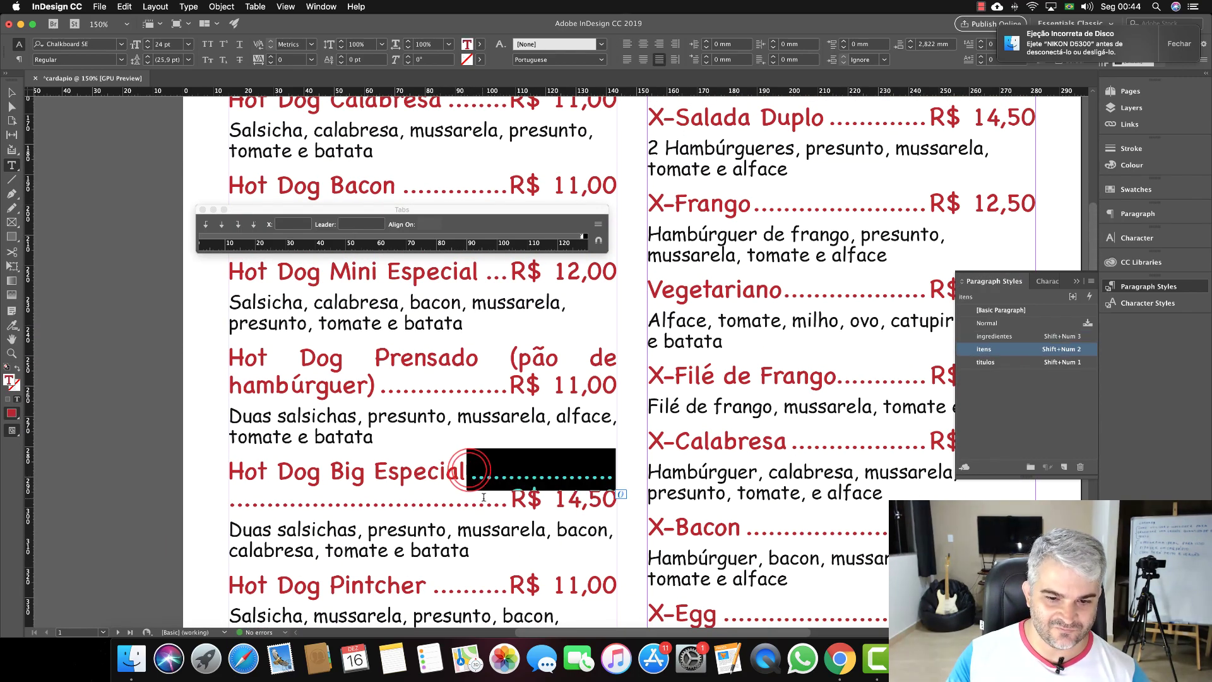
left_click_drag(510, 496, 469, 471)
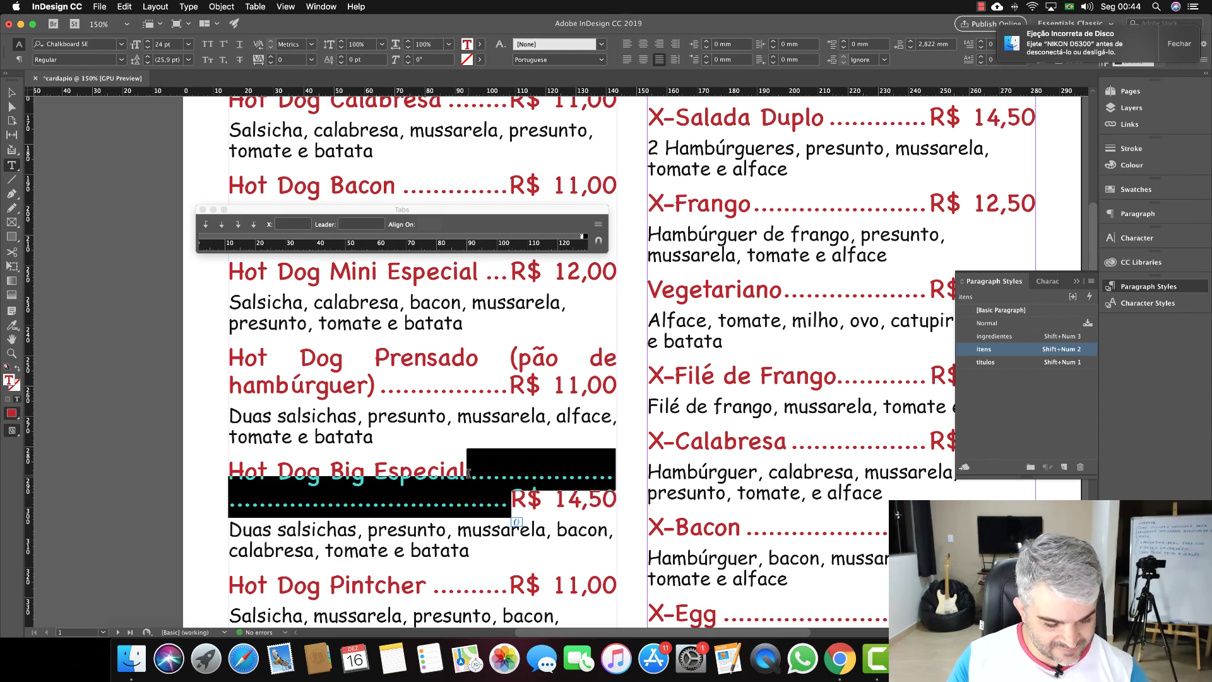
key("BackSpace")
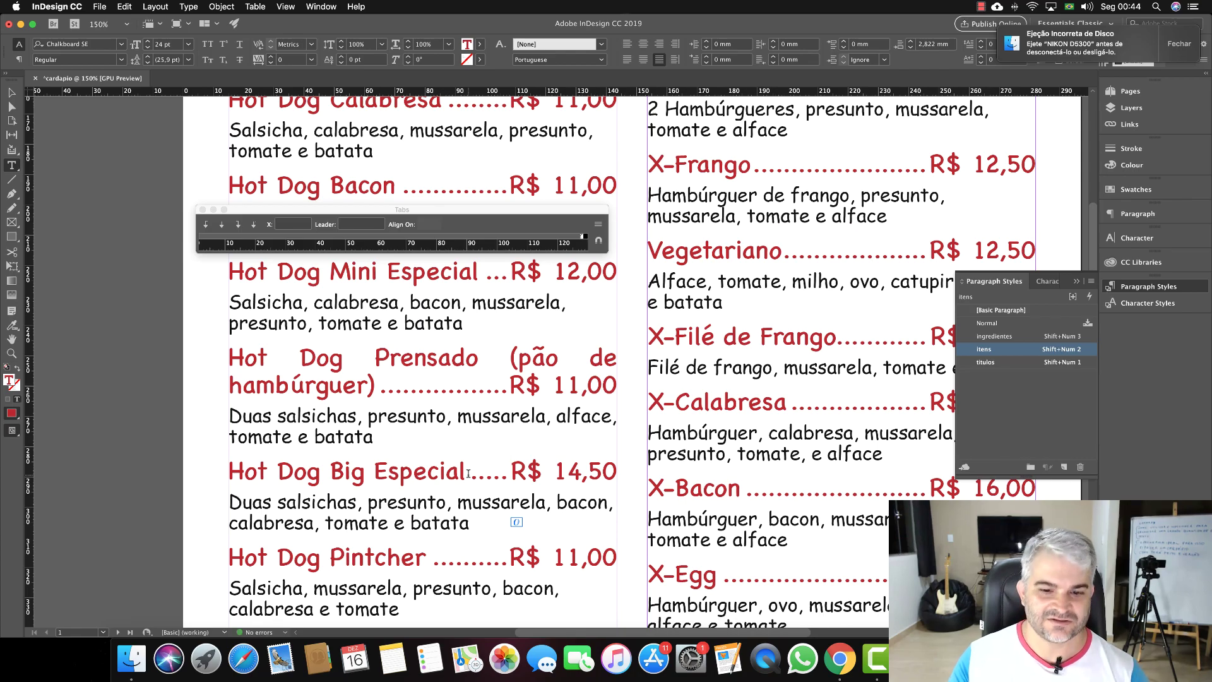
Set the space after the ingredients line under "Hot Dog Simples" to 2 mm and redefine the ingredientes paragraph style from it.
scroll(468, 473, "down", 6)
scroll(468, 473, "up", 2)
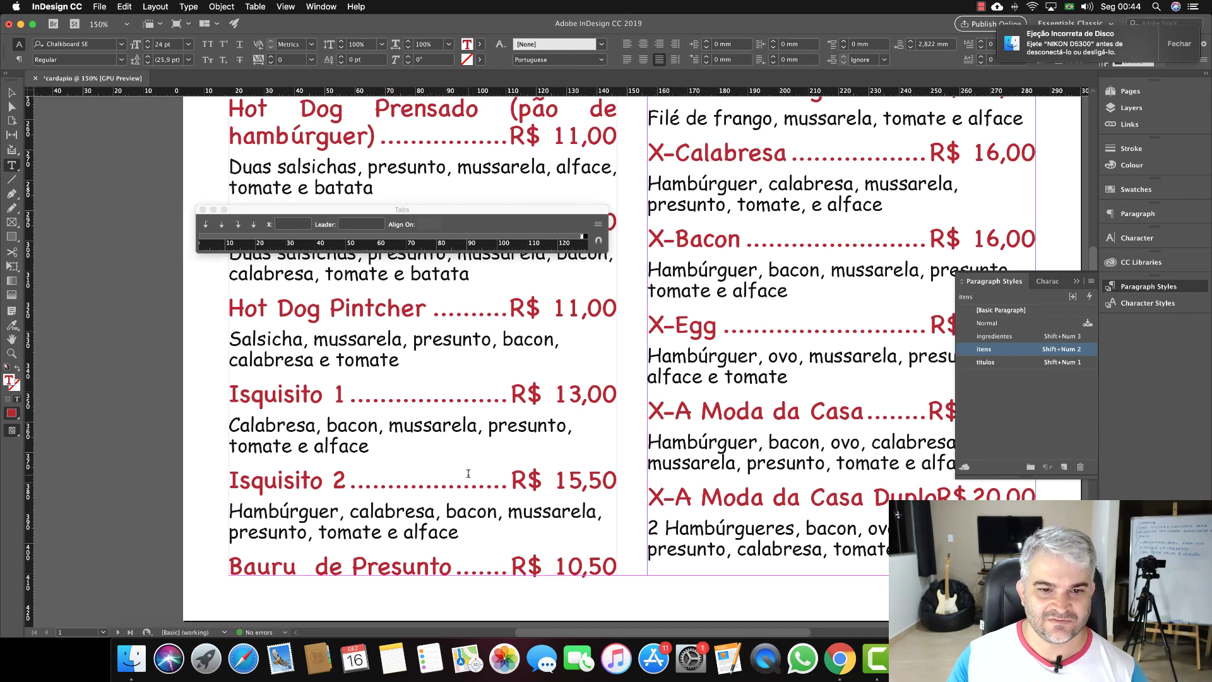
scroll(468, 473, "up", 18)
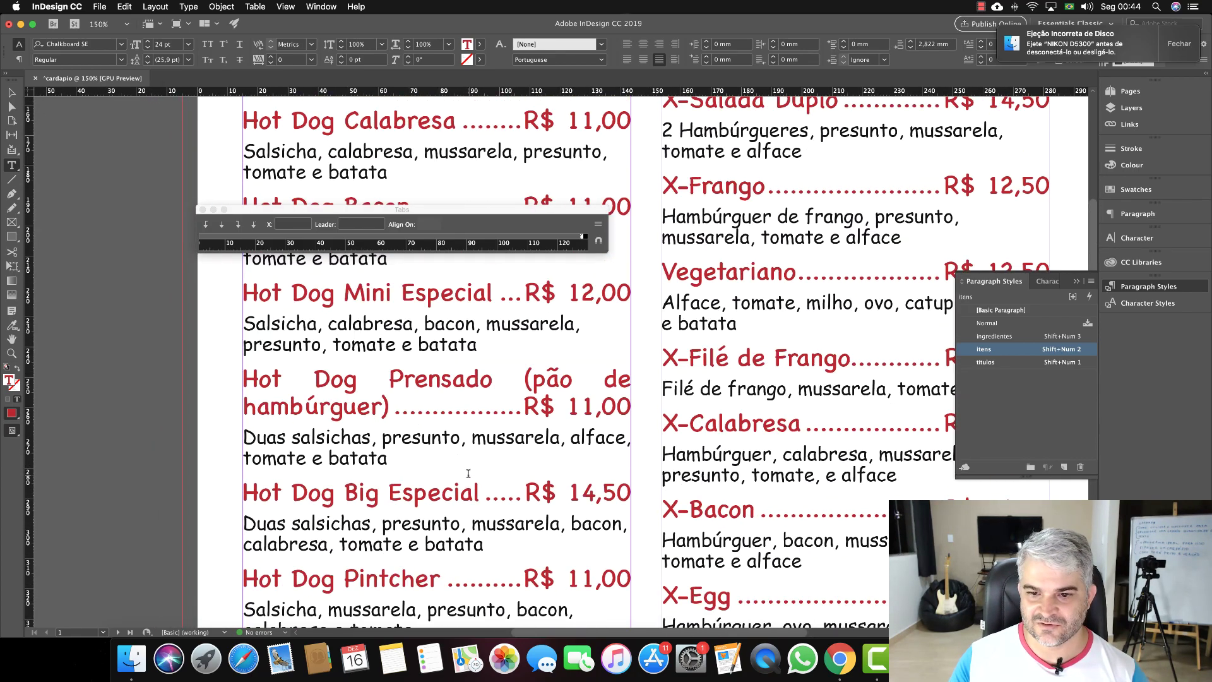
scroll(468, 474, "up", 3)
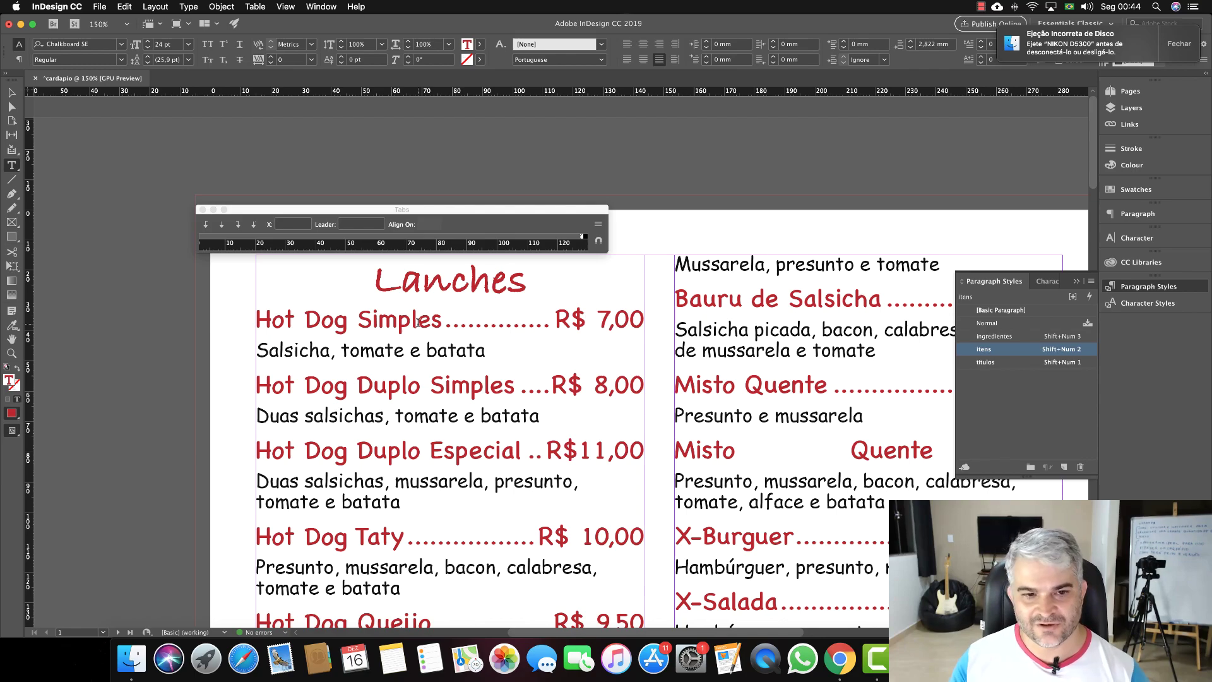
triple_click(379, 350)
scroll(378, 350, "left", 4)
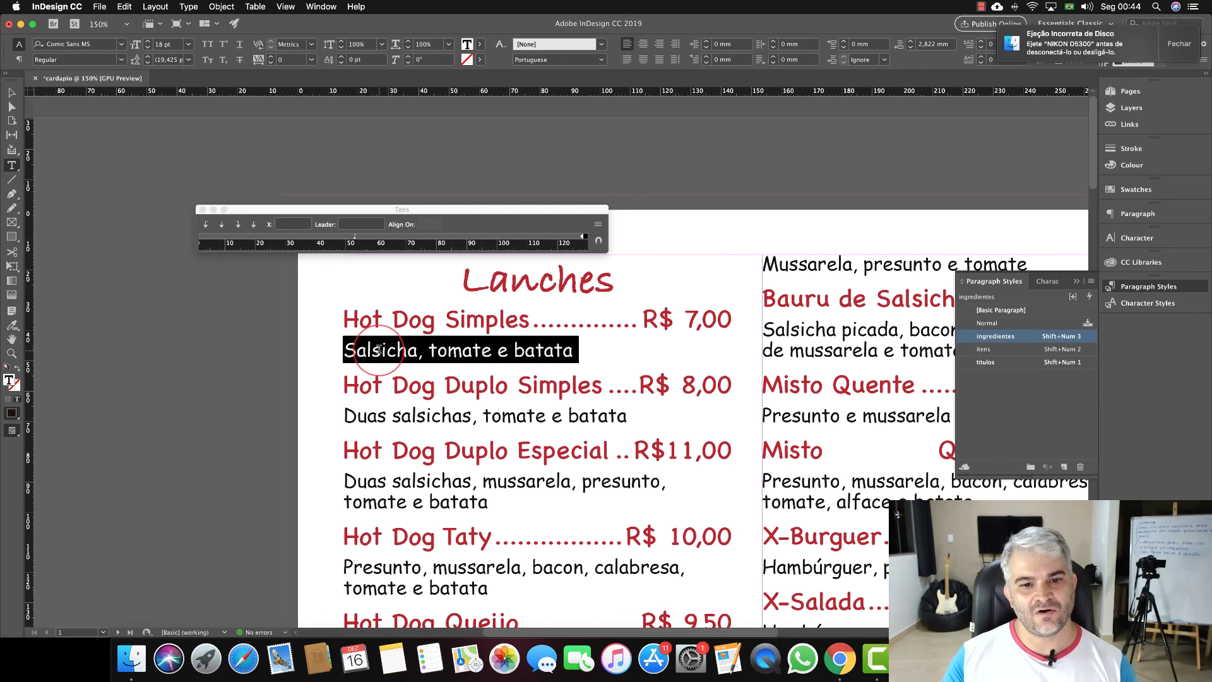
scroll(379, 350, "right", 3)
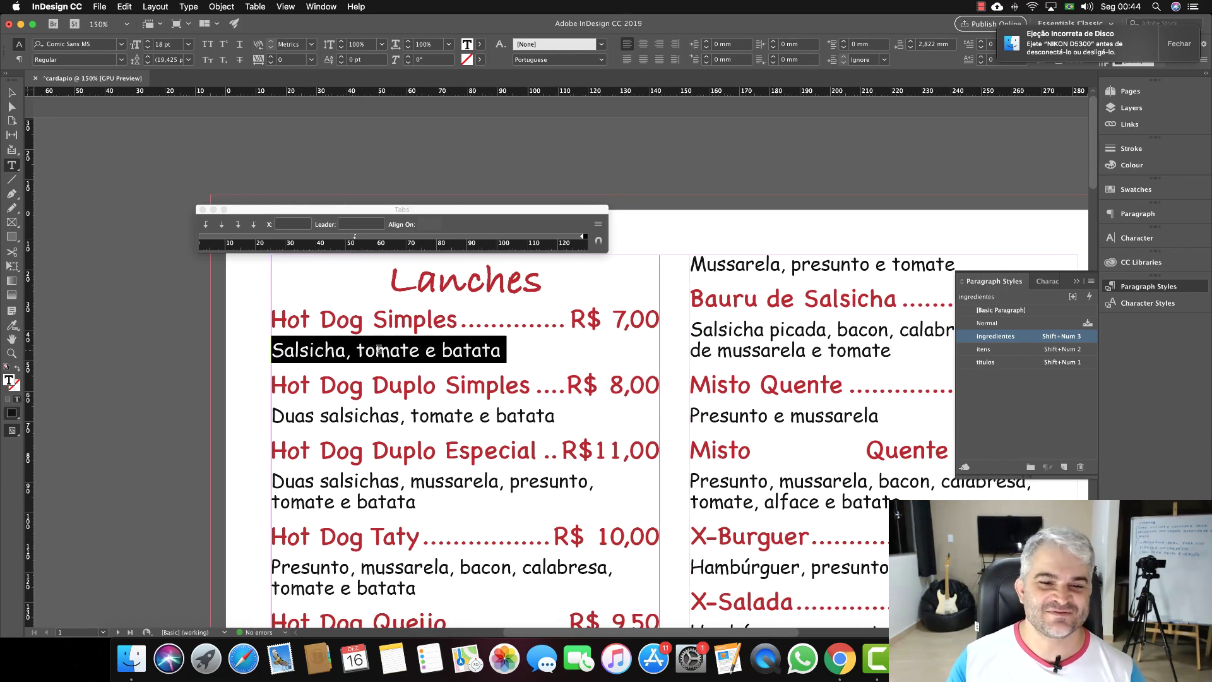
left_click(325, 349)
double_click(324, 349)
triple_click(325, 349)
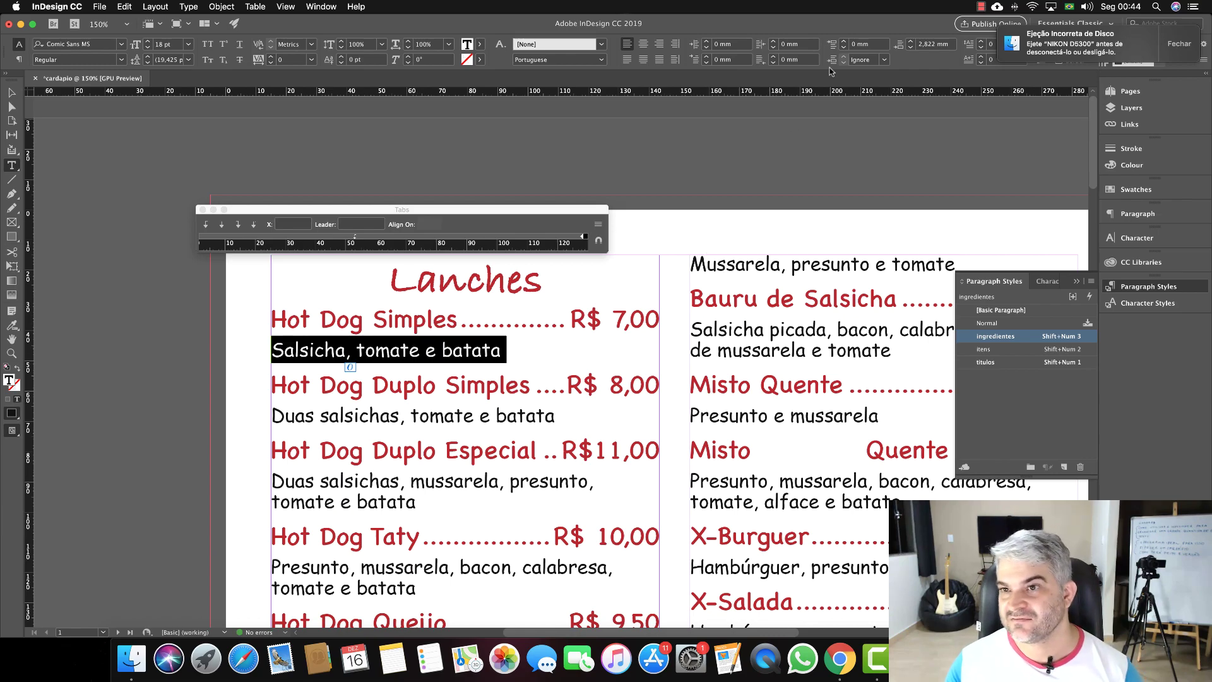
left_click(911, 49)
left_click(911, 50)
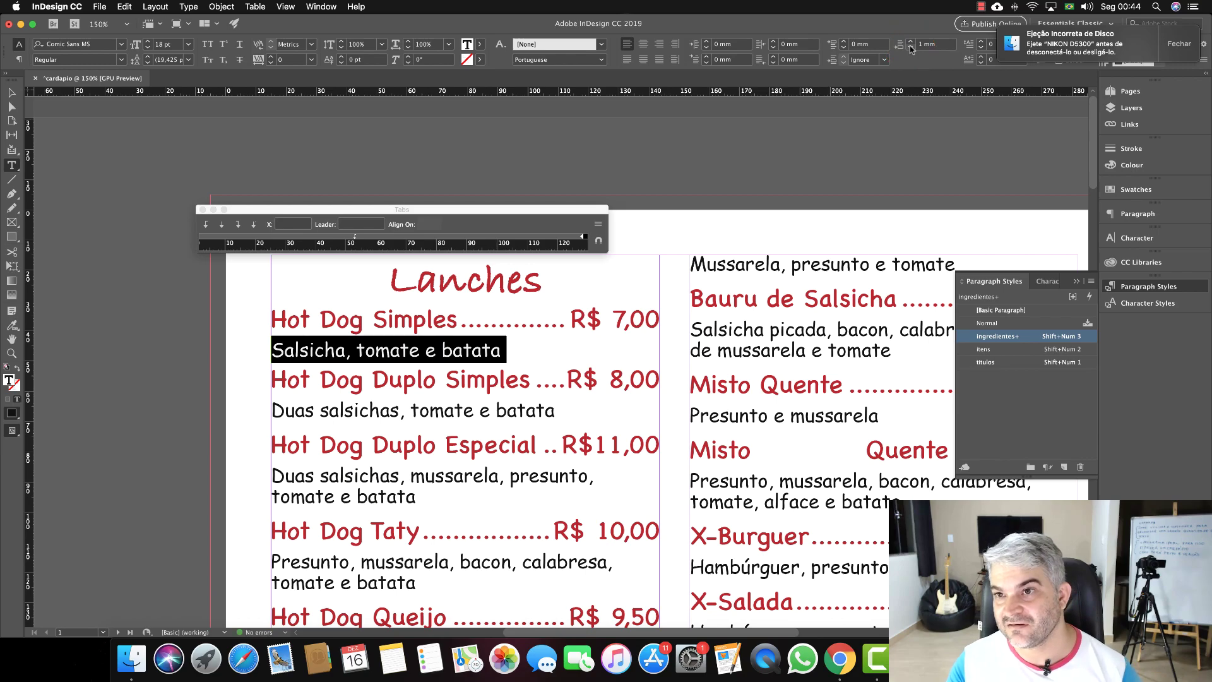
left_click(910, 42)
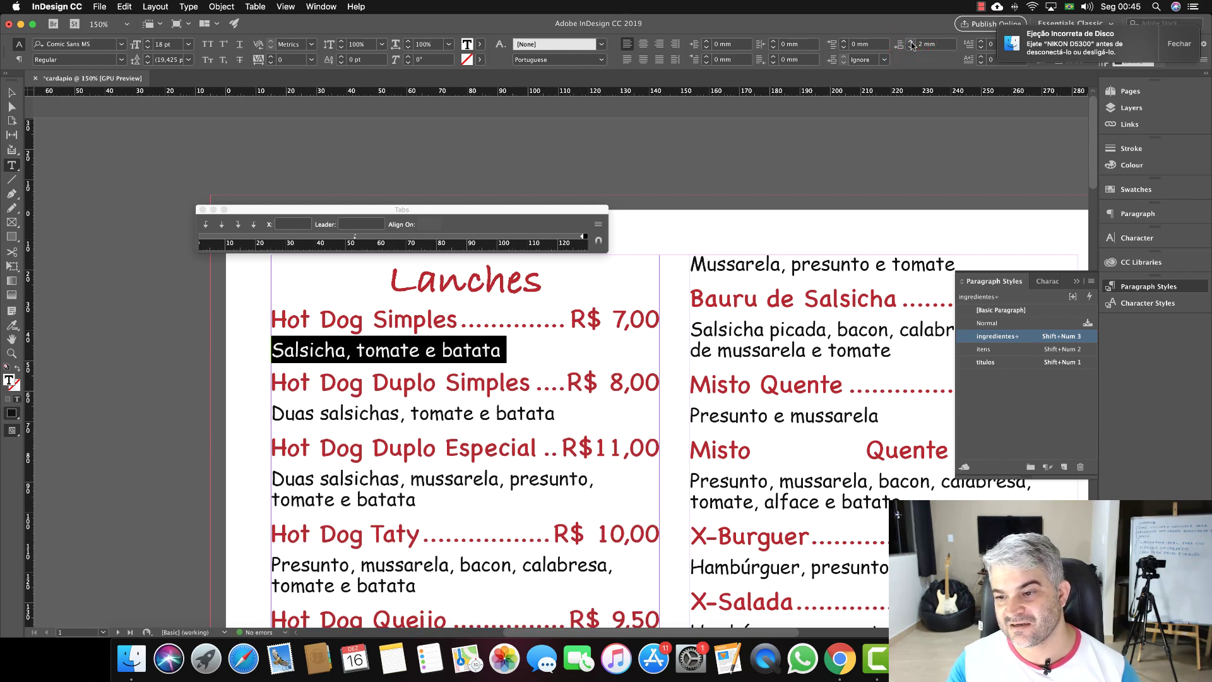
right_click(1030, 340)
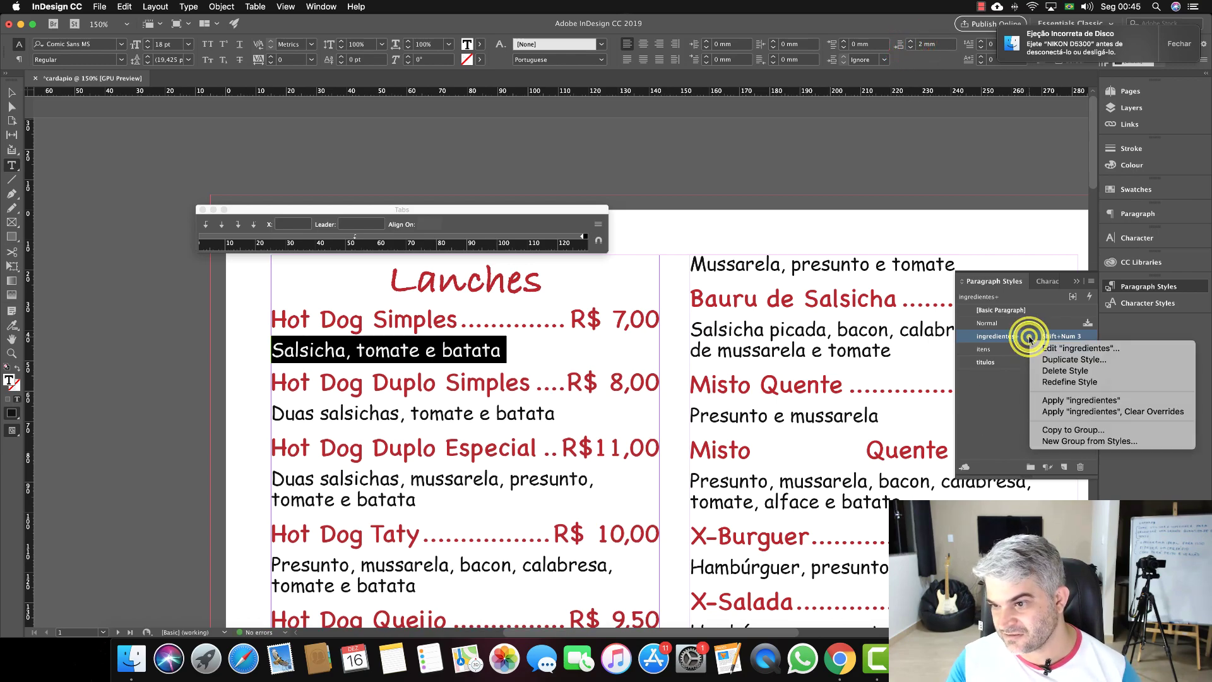
left_click(1054, 387)
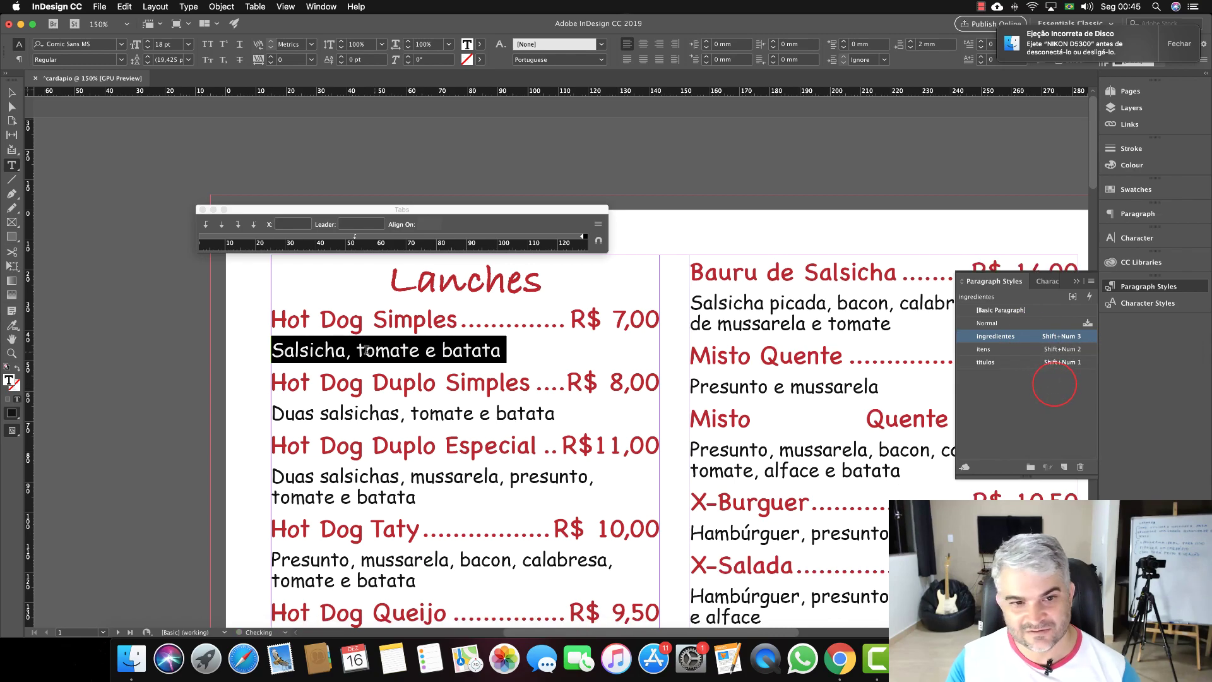
Set the space after the "Hot Dog Simples" item line to 1 mm and redefine the itens paragraph style from it.
left_click(287, 318)
double_click(291, 319)
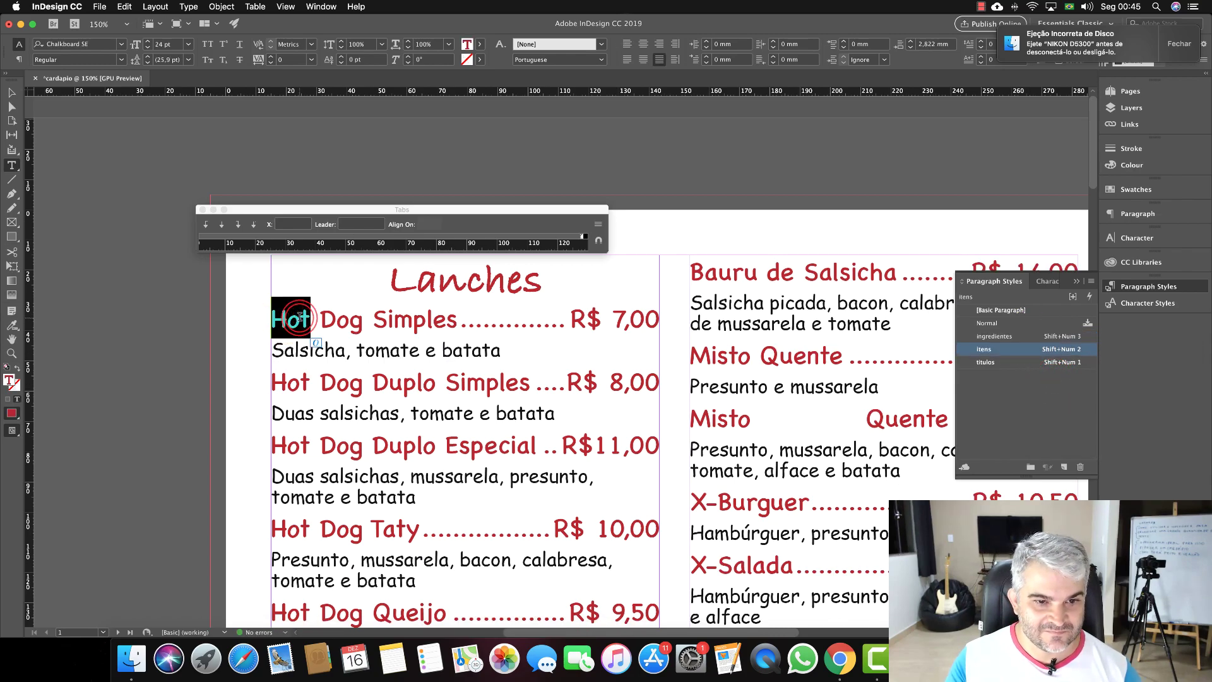
left_click(911, 49)
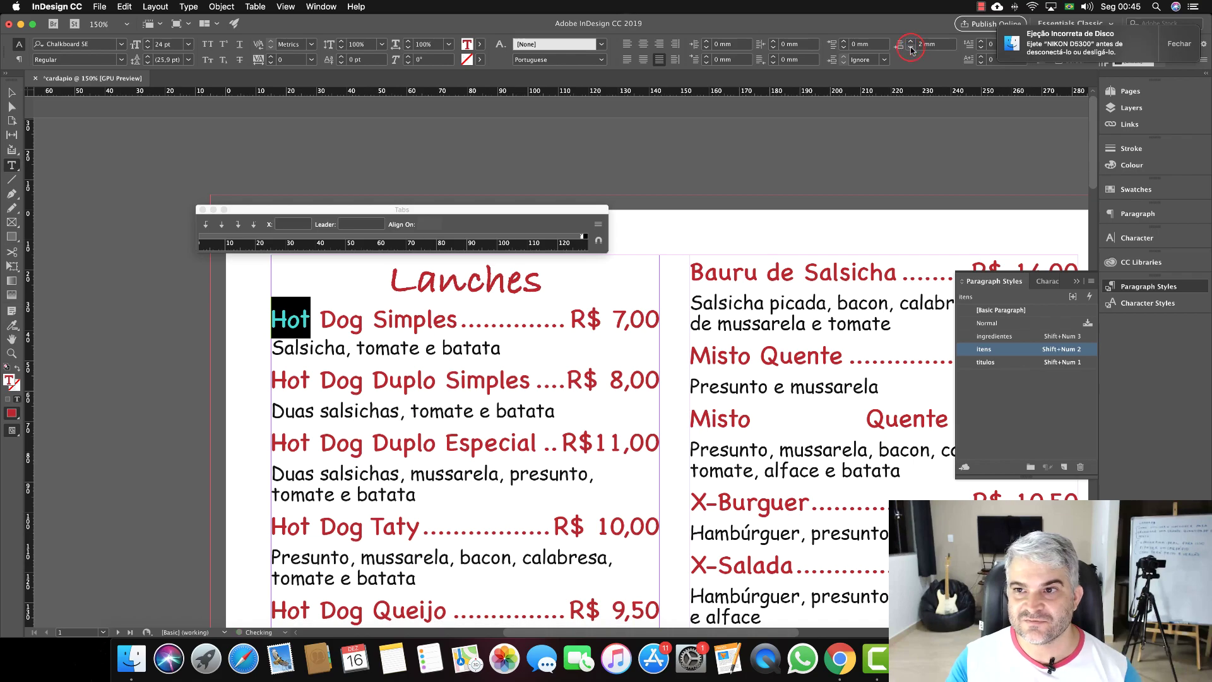
left_click(910, 50)
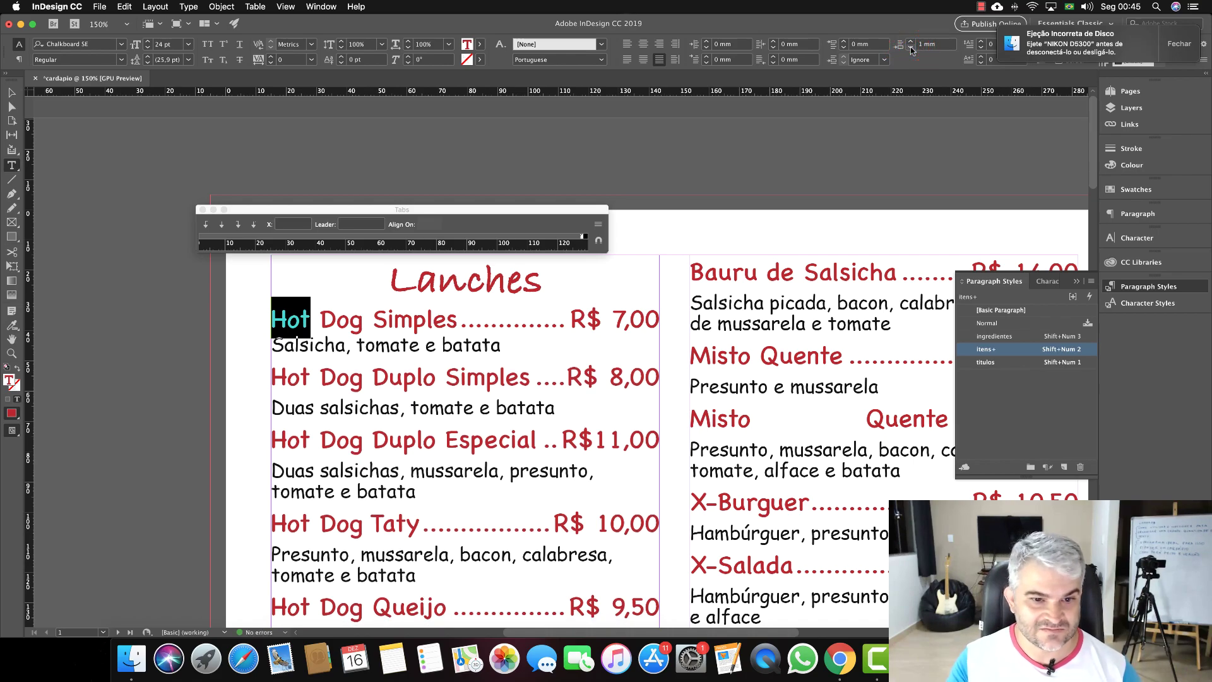
right_click(1007, 354)
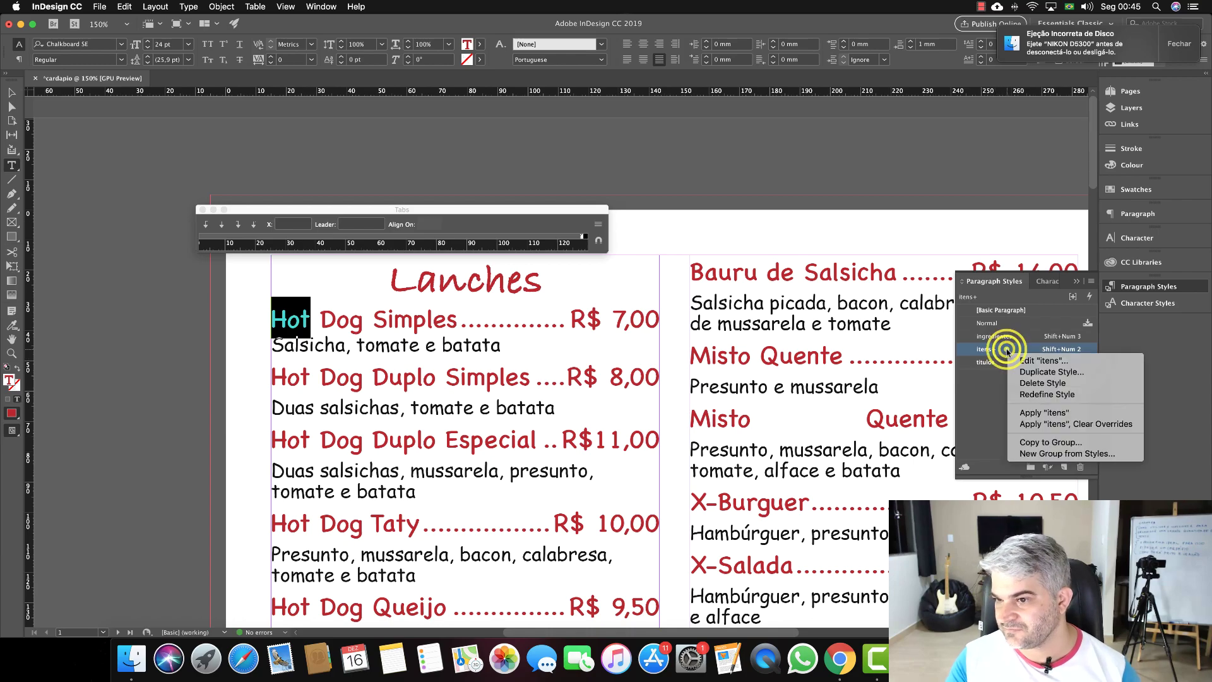
left_click(1039, 397)
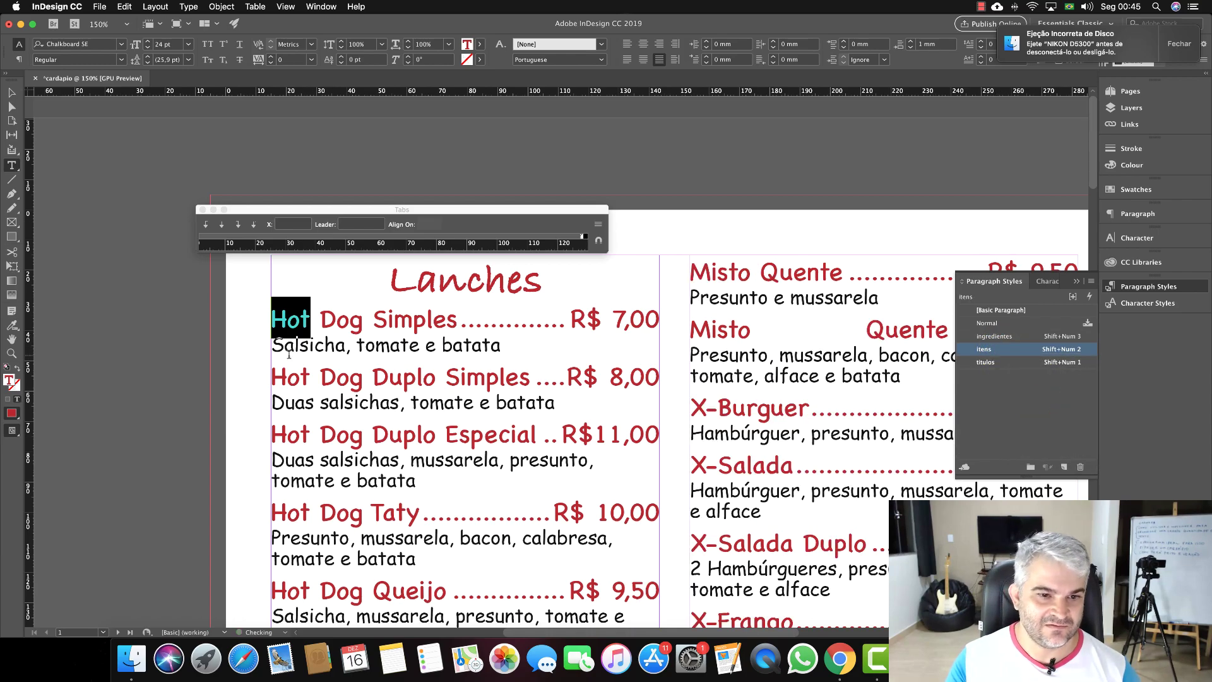
Set the space after the "Salsicha, tomate e batata" line to 4 mm and redefine the ingredientes paragraph style from it.
triple_click(453, 343)
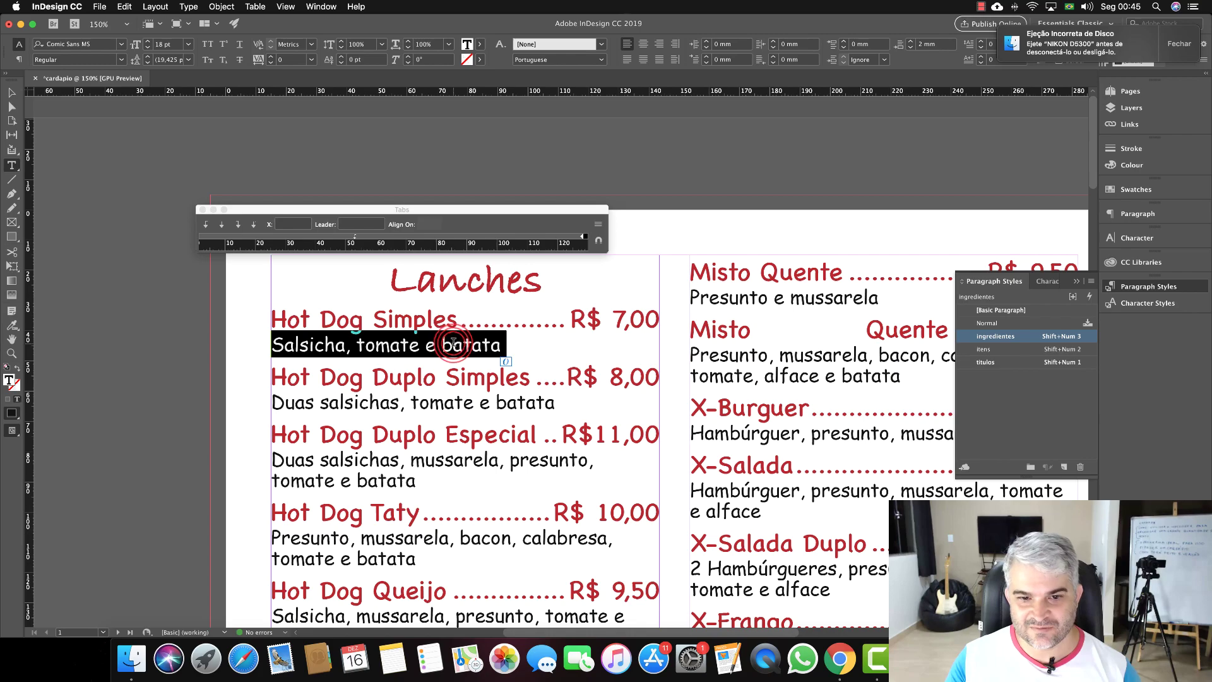
triple_click(272, 377)
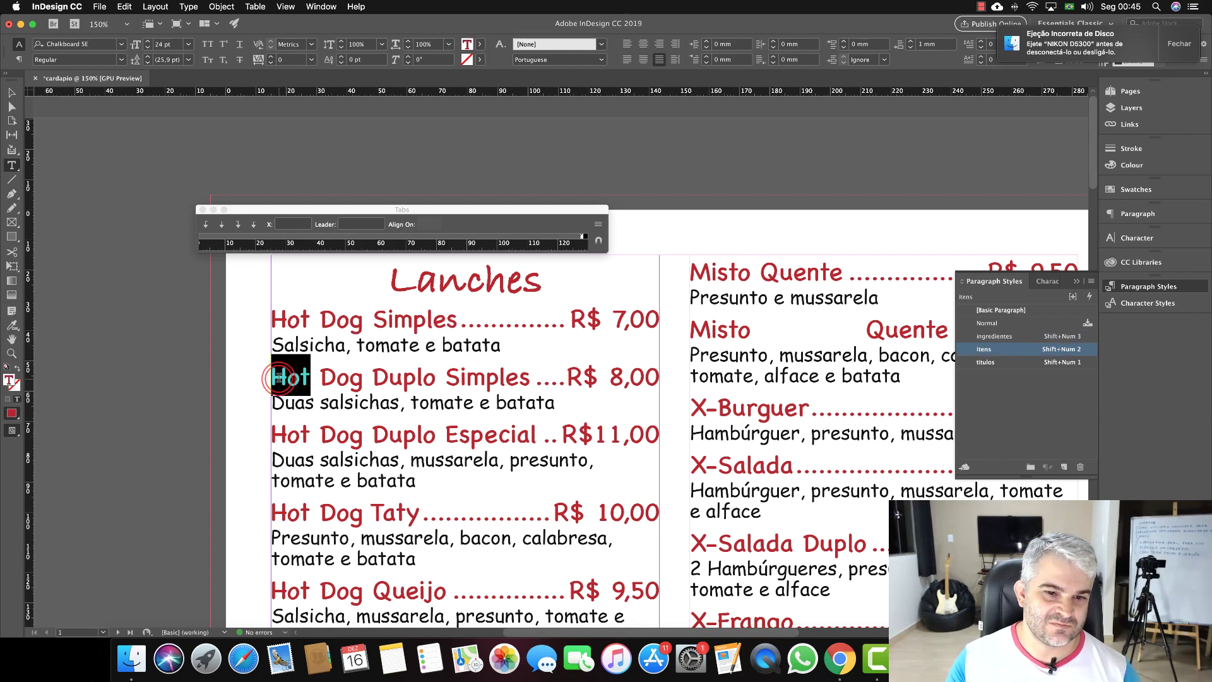
triple_click(445, 346)
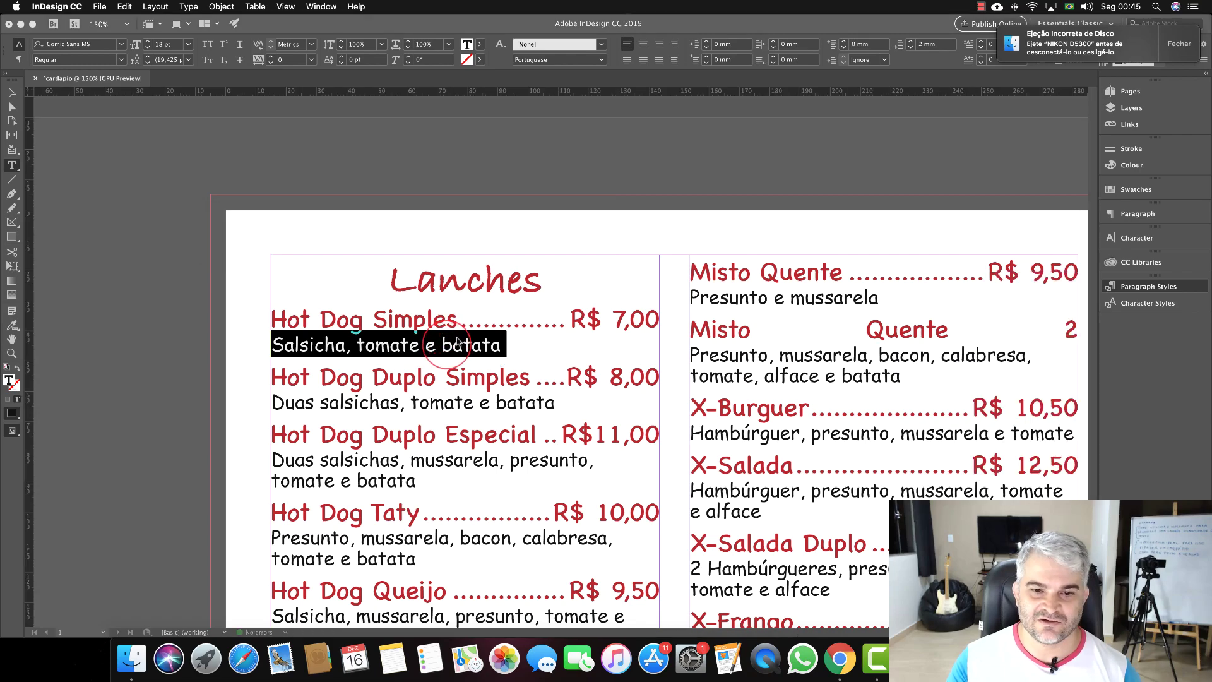
left_click(911, 44)
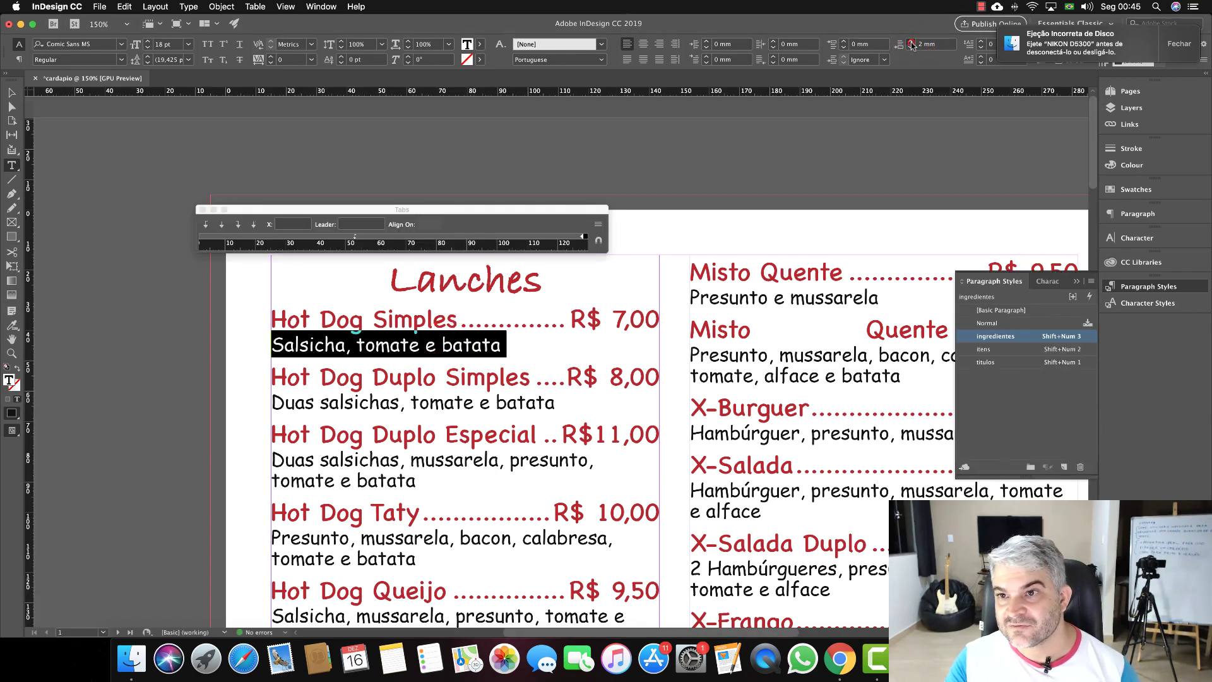
left_click(911, 44)
left_click(912, 44)
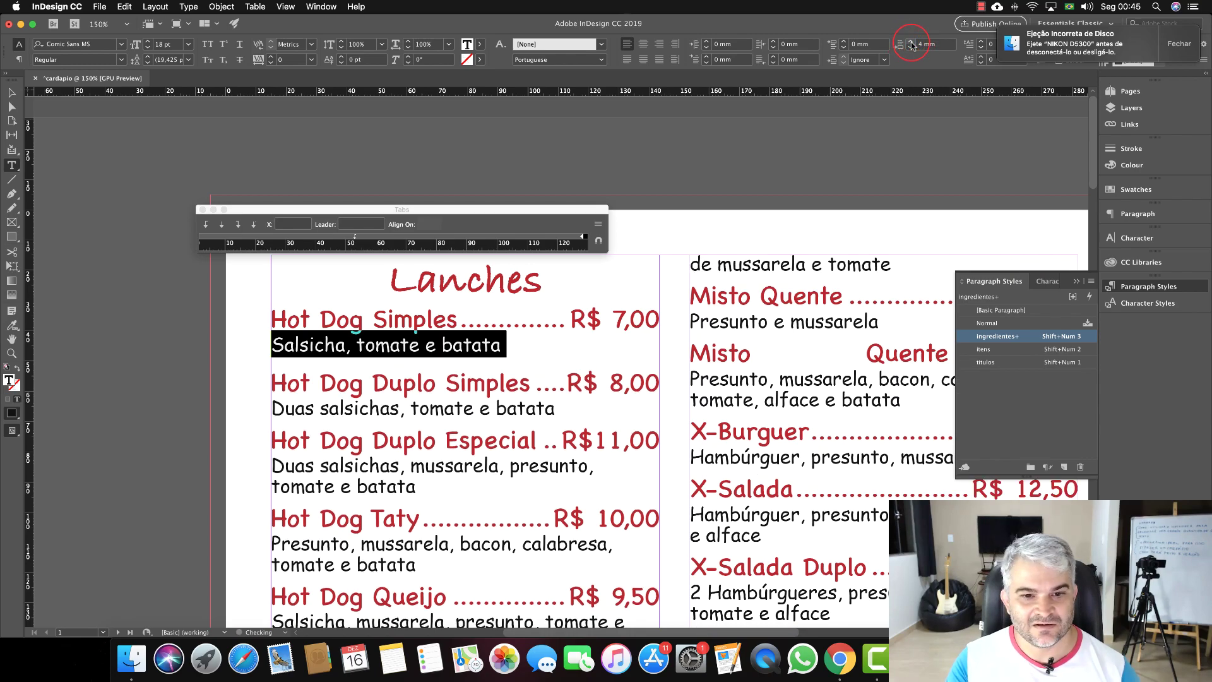
left_click(910, 49)
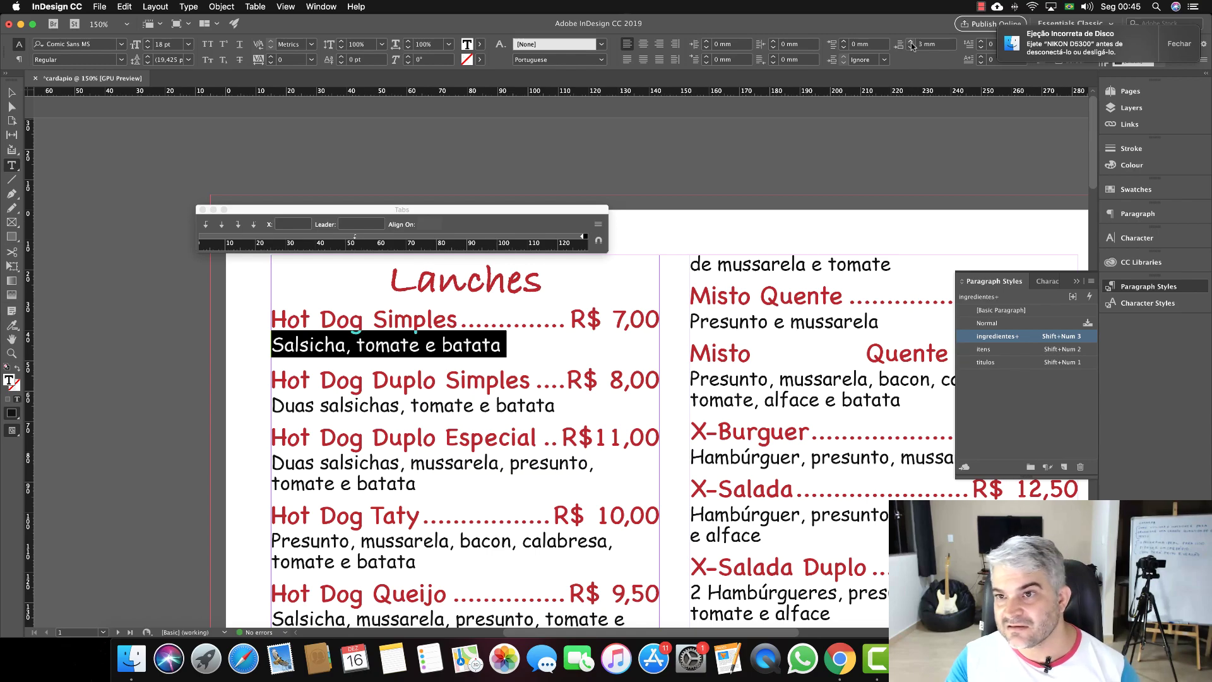
left_click(912, 42)
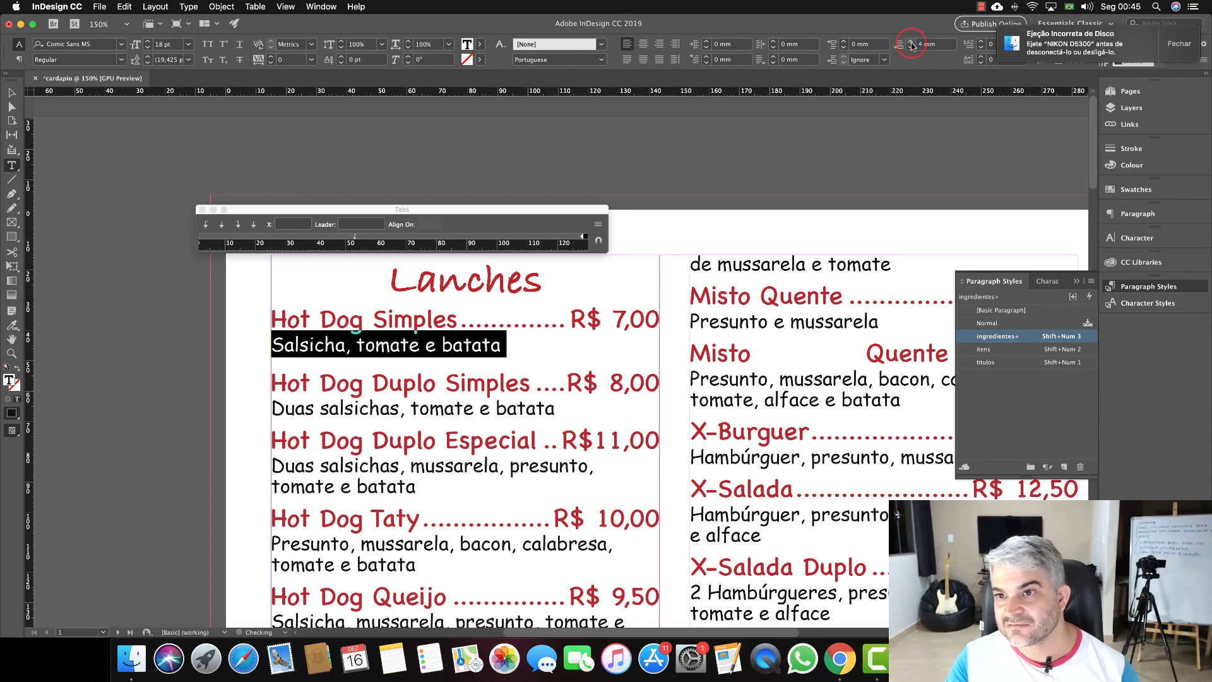
right_click(1024, 339)
left_click(1051, 386)
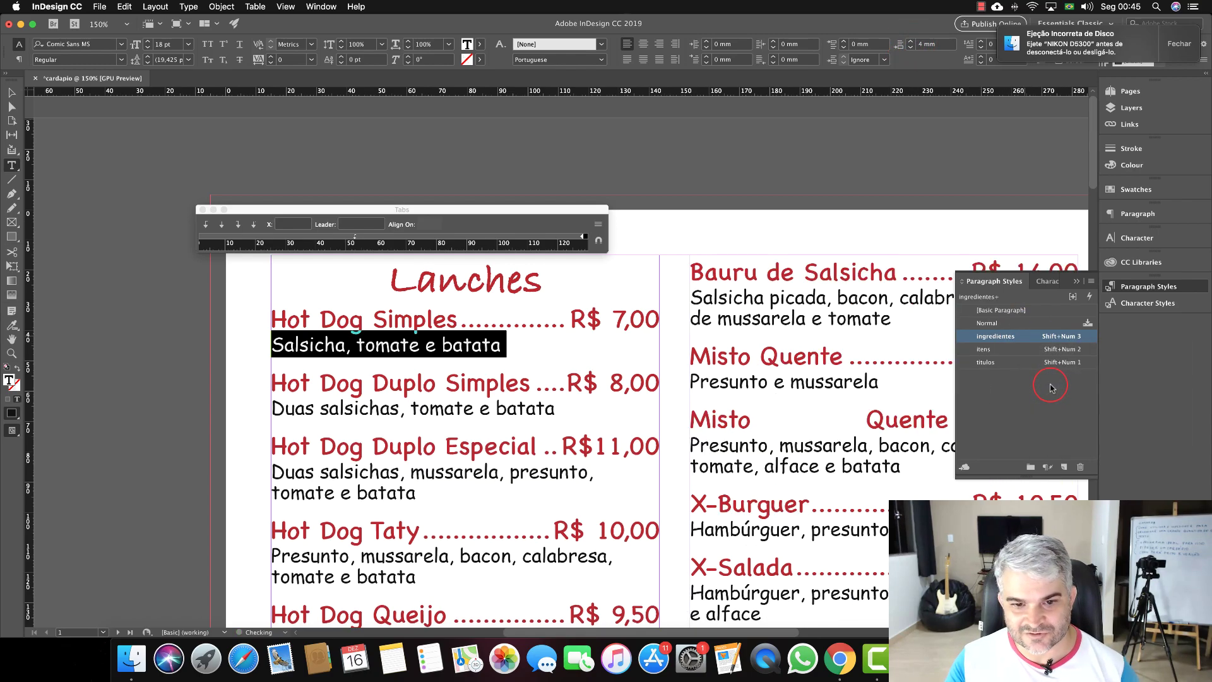
Set the space after the "Refrigerantes" heading to 10 mm and redefine the titulos paragraph style from it.
scroll(541, 428, "down", 15)
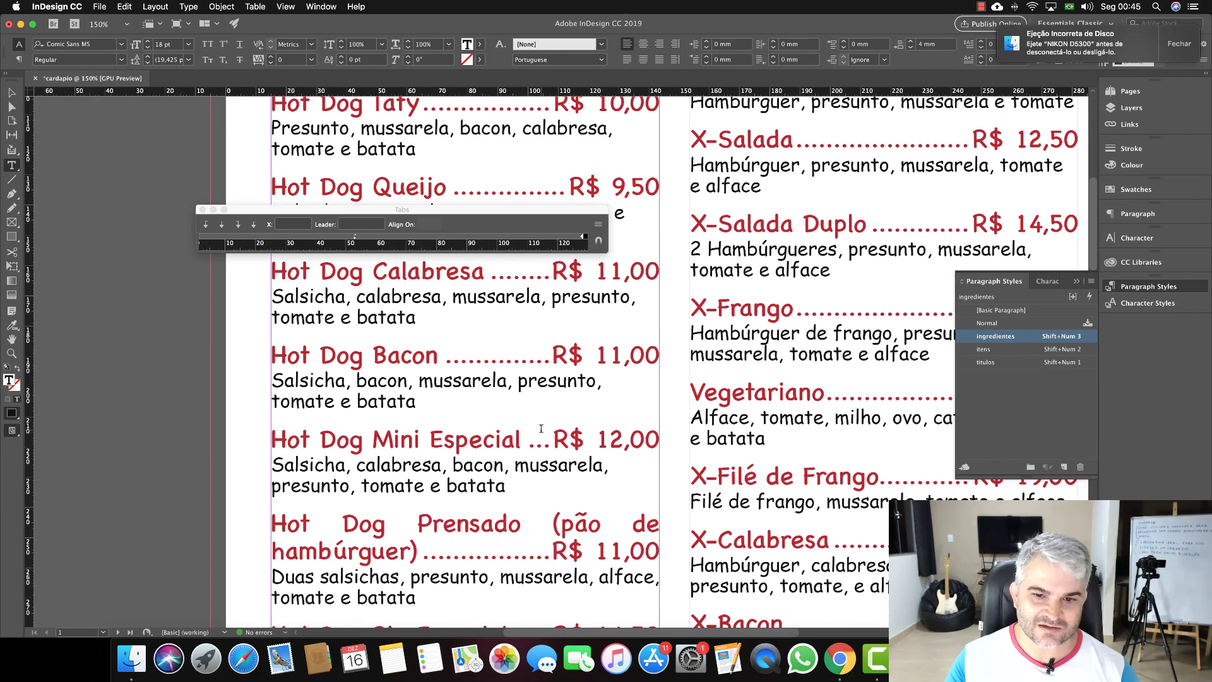
scroll(540, 429, "up", 5)
scroll(541, 428, "up", 3)
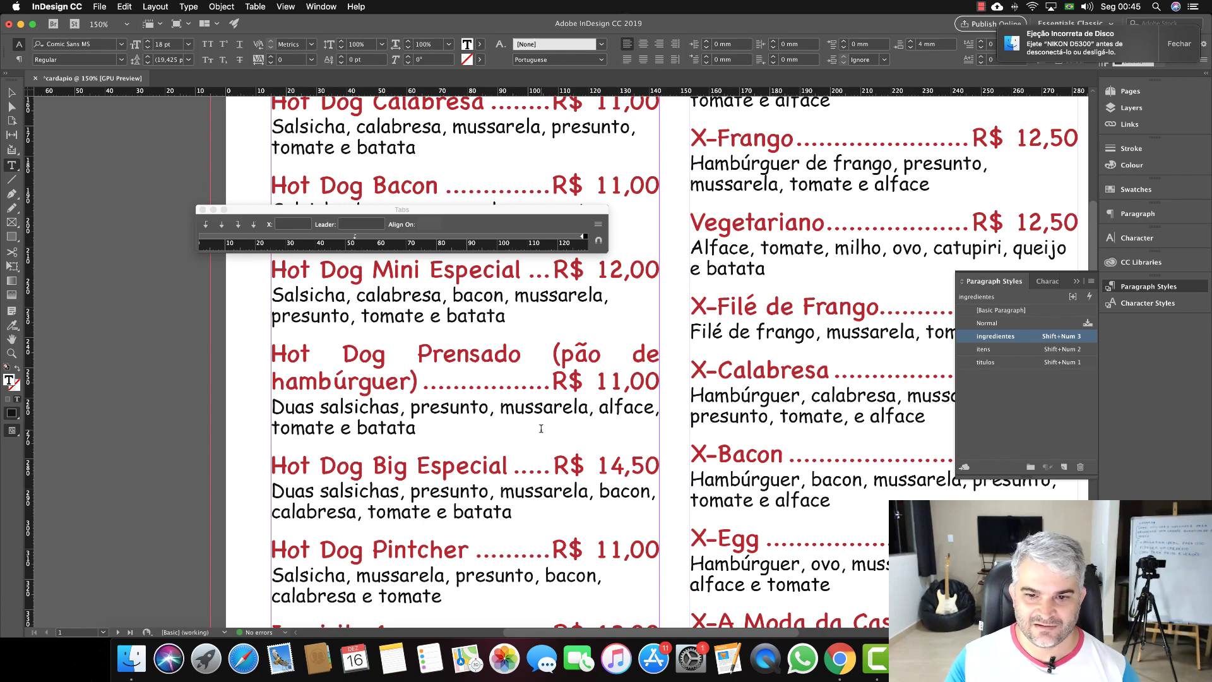
scroll(541, 429, "down", 20)
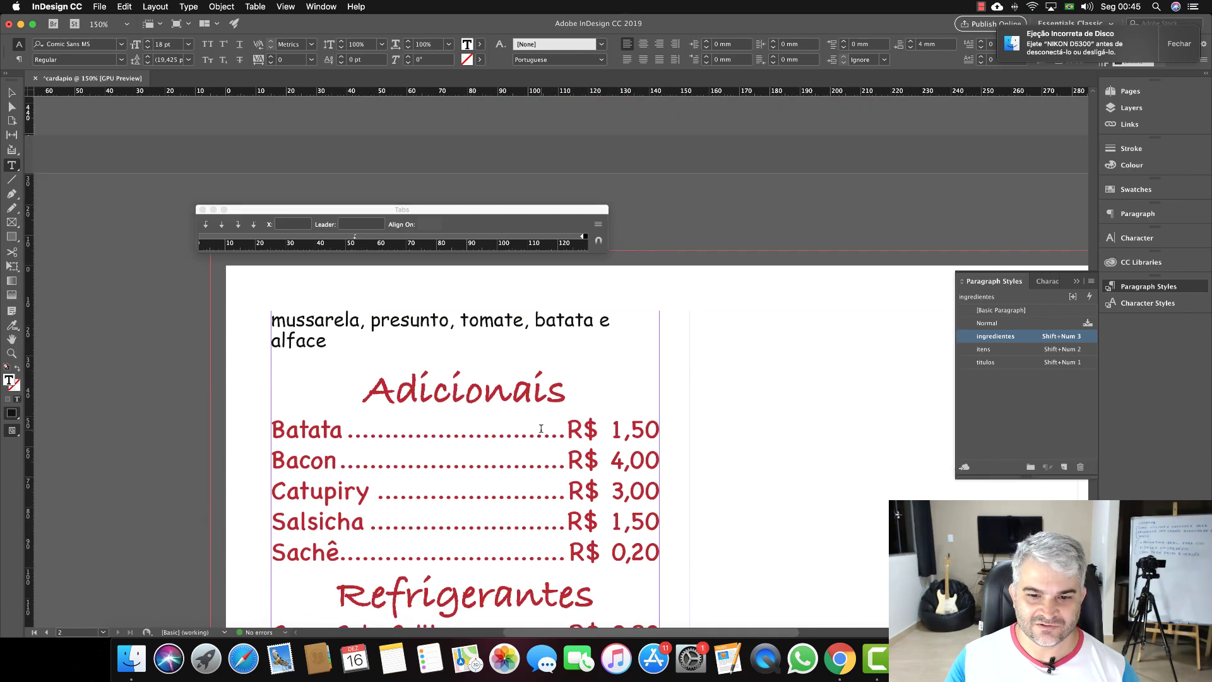
scroll(541, 428, "down", 10)
scroll(541, 429, "up", 12)
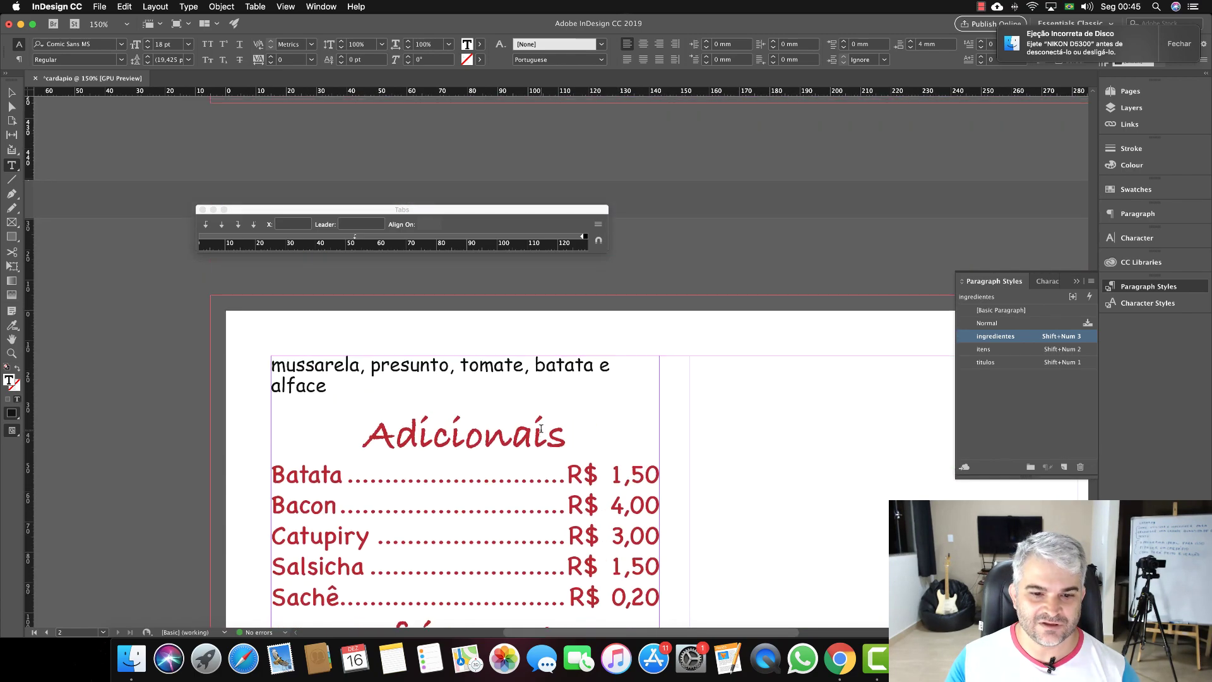
scroll(541, 429, "down", 11)
triple_click(387, 373)
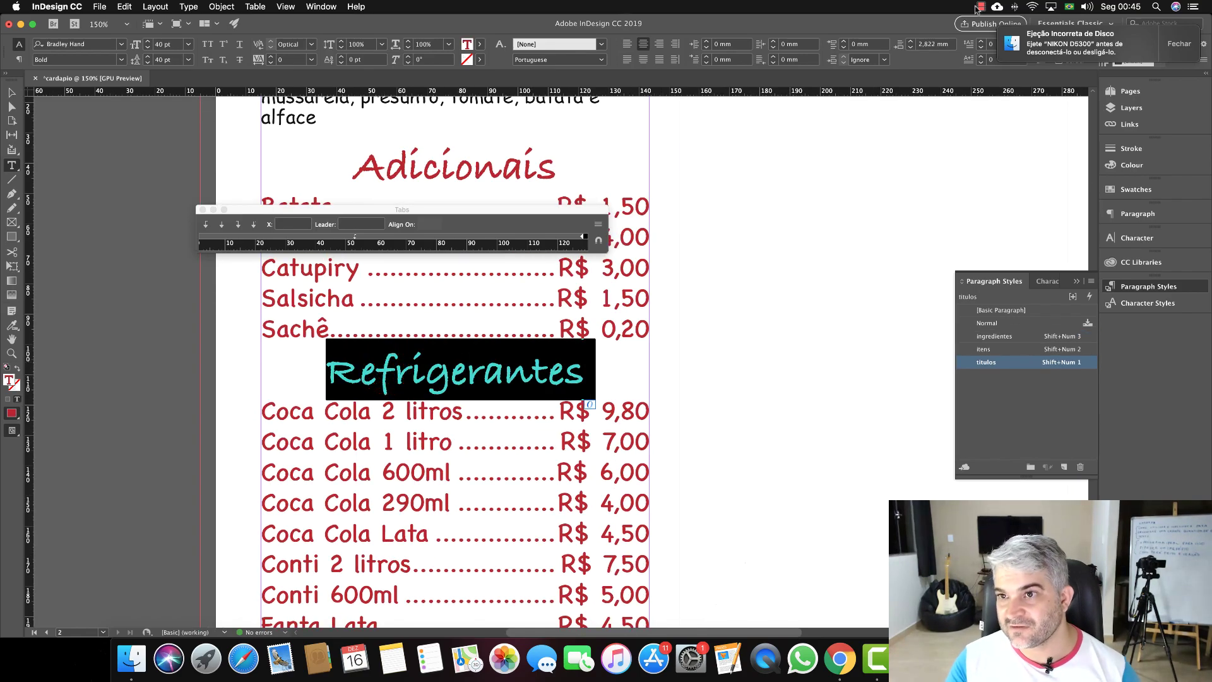
left_click(911, 43)
left_click(910, 43)
left_click(911, 43)
left_click(911, 43)
left_click(911, 43)
left_click(911, 43)
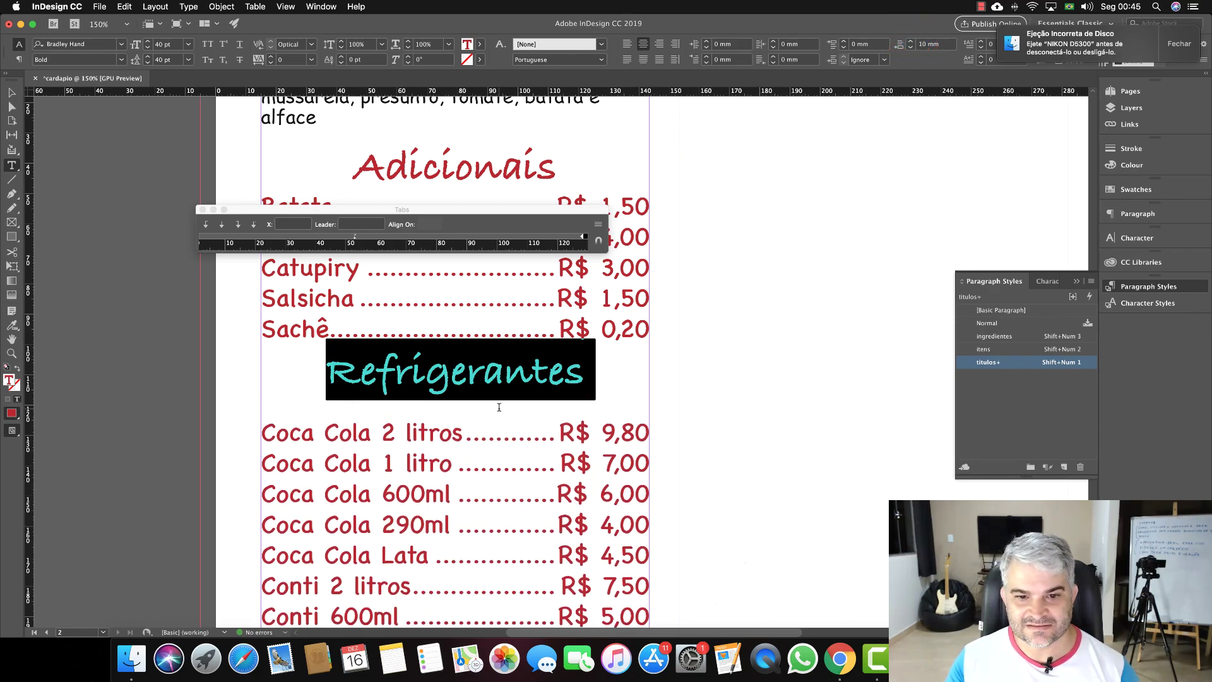
right_click(1003, 368)
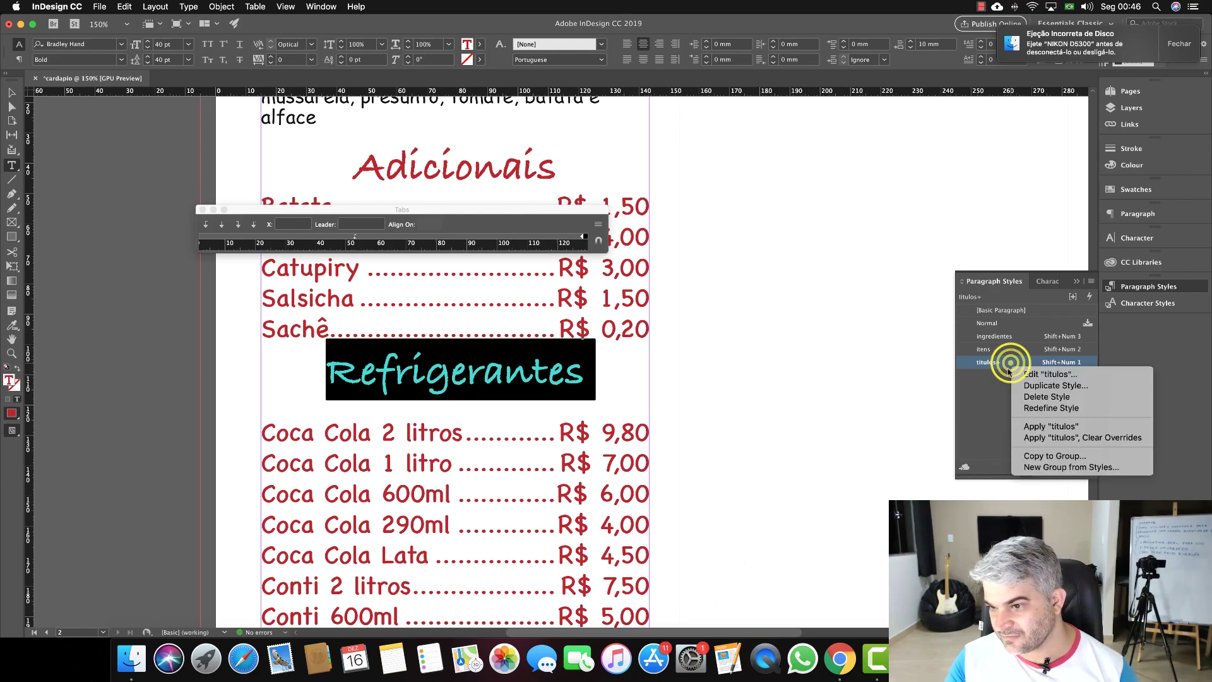
left_click(1053, 409)
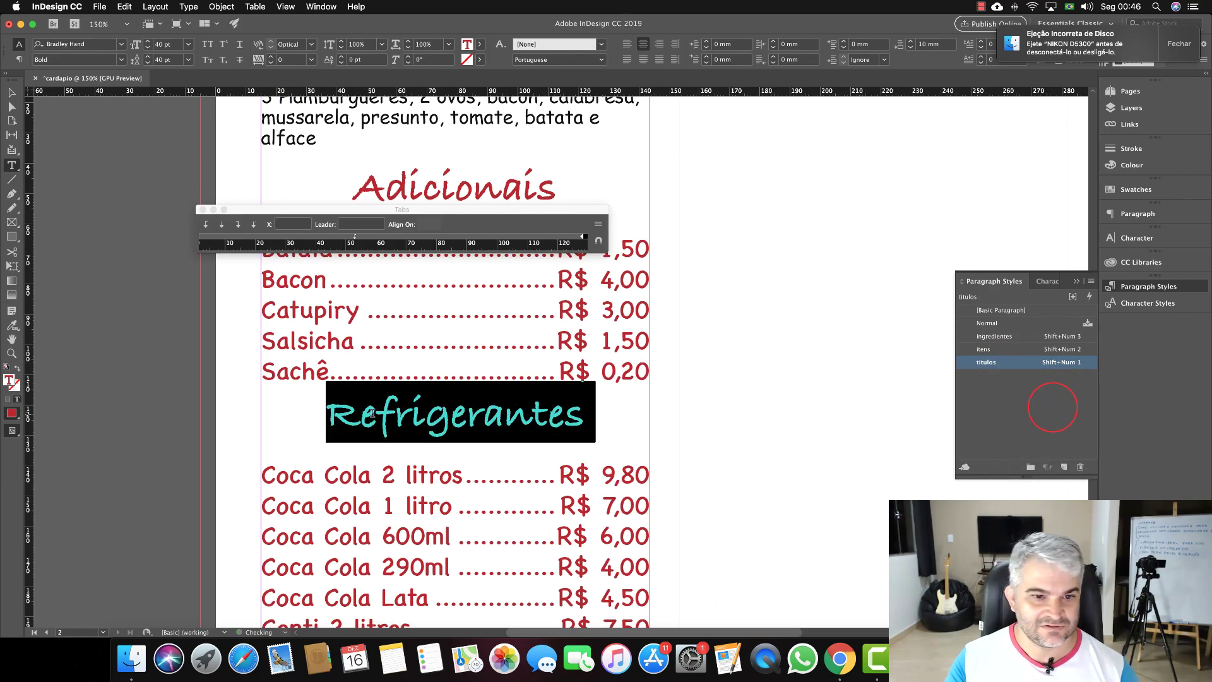
Set the space before the "Refrigerantes" heading to 10 mm and redefine the titulos paragraph style from it.
left_click(356, 394)
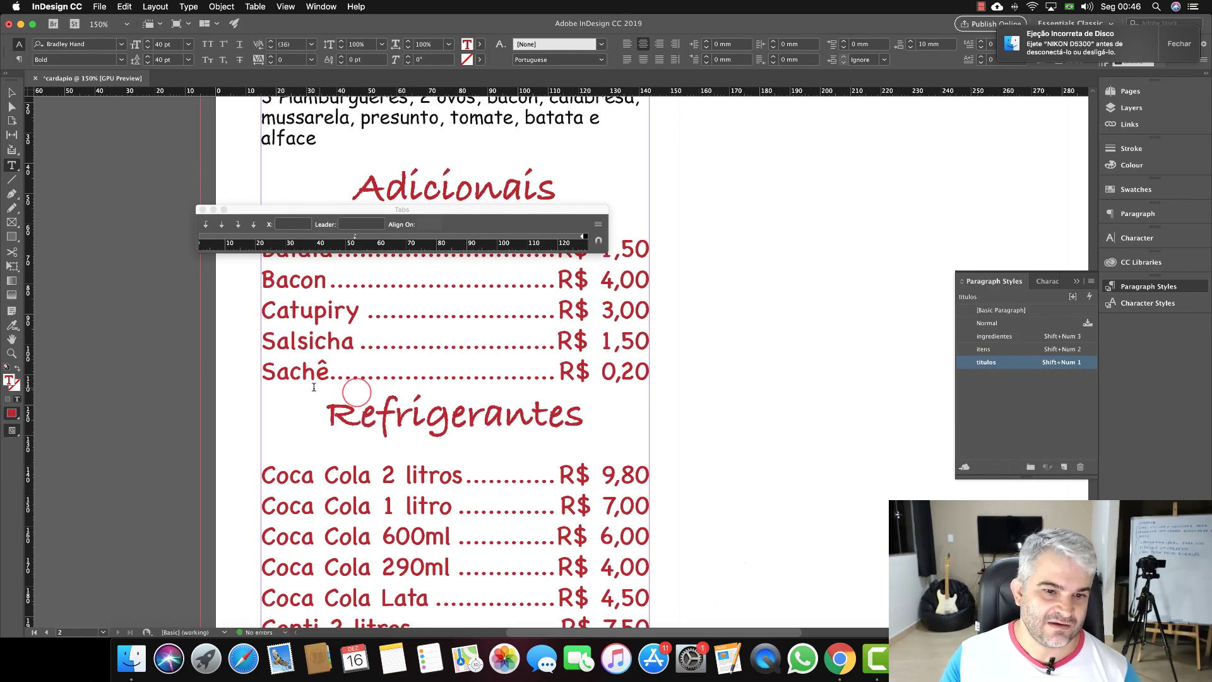
triple_click(405, 417)
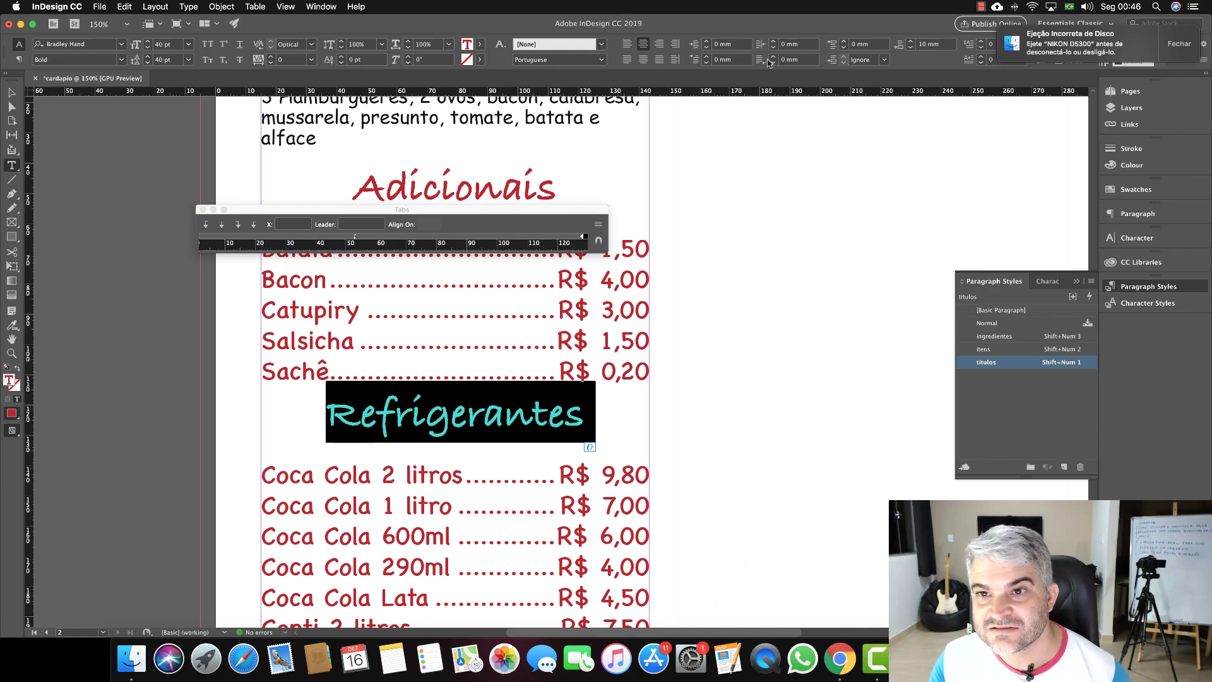
left_click(844, 41)
left_click(844, 41)
left_click(844, 41)
left_click(843, 41)
left_click(844, 41)
left_click(844, 41)
left_click(844, 41)
left_click(844, 41)
left_click(844, 41)
left_click(844, 41)
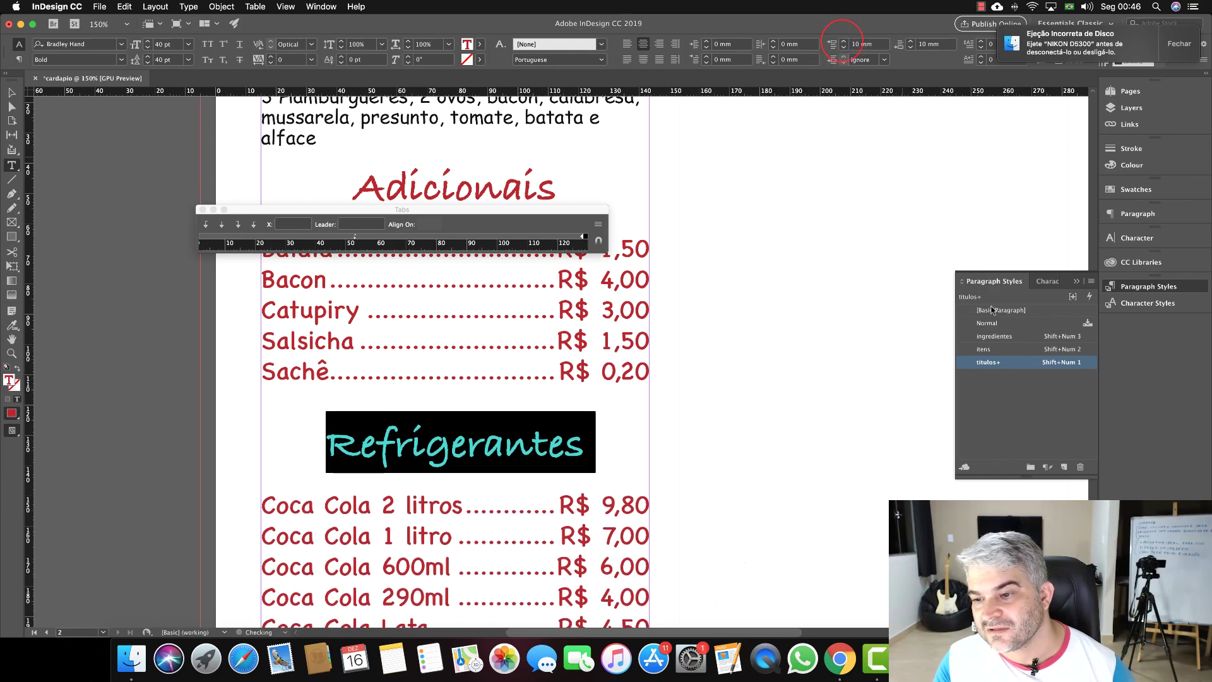
right_click(1019, 365)
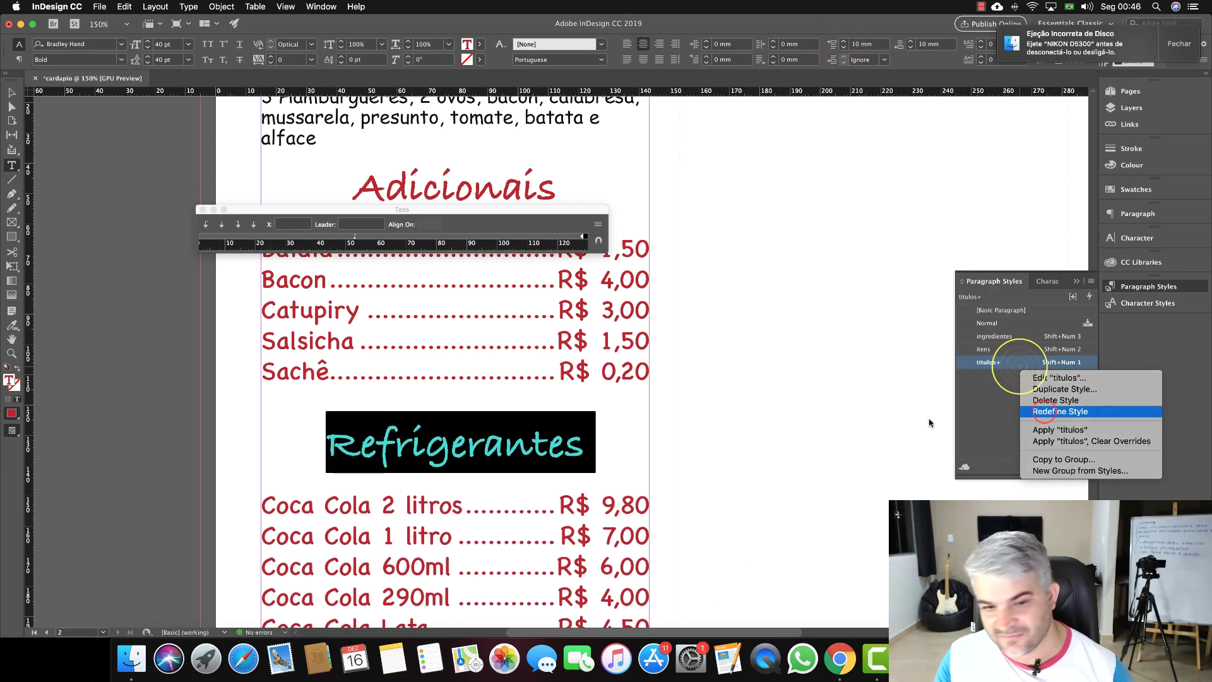
left_click(1042, 412)
Move the floating tab ruler off the "Lanches" heading and close it.
scroll(391, 421, "up", 4)
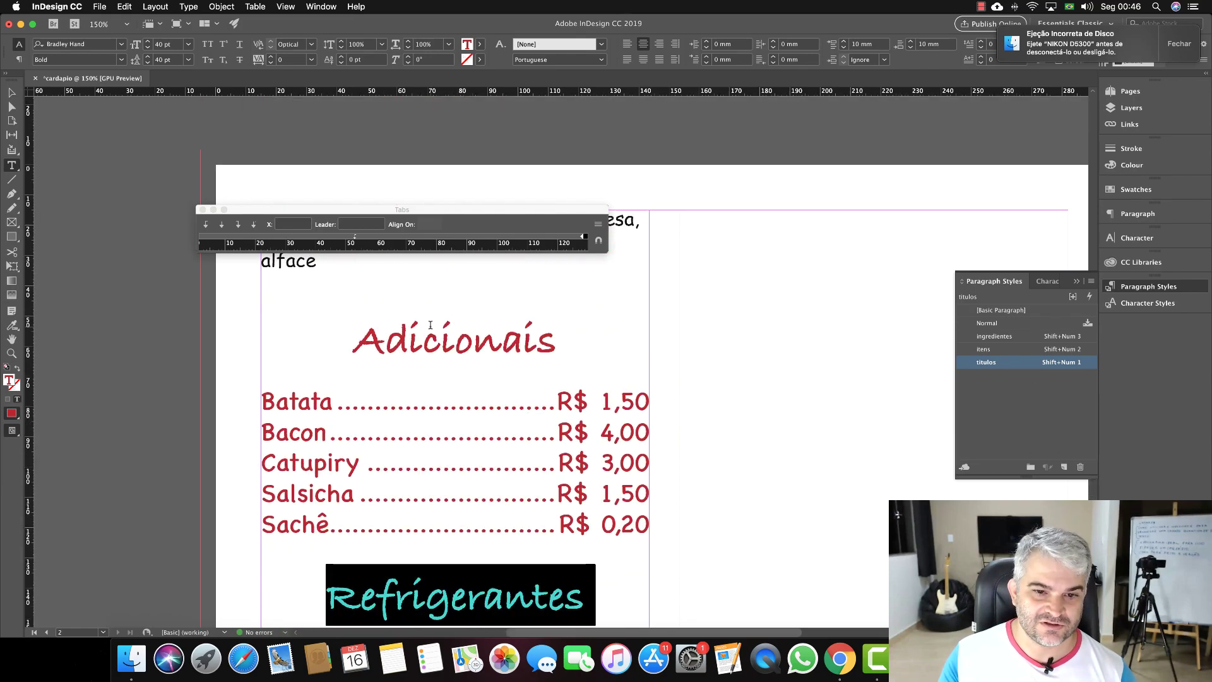
scroll(431, 325, "up", 20)
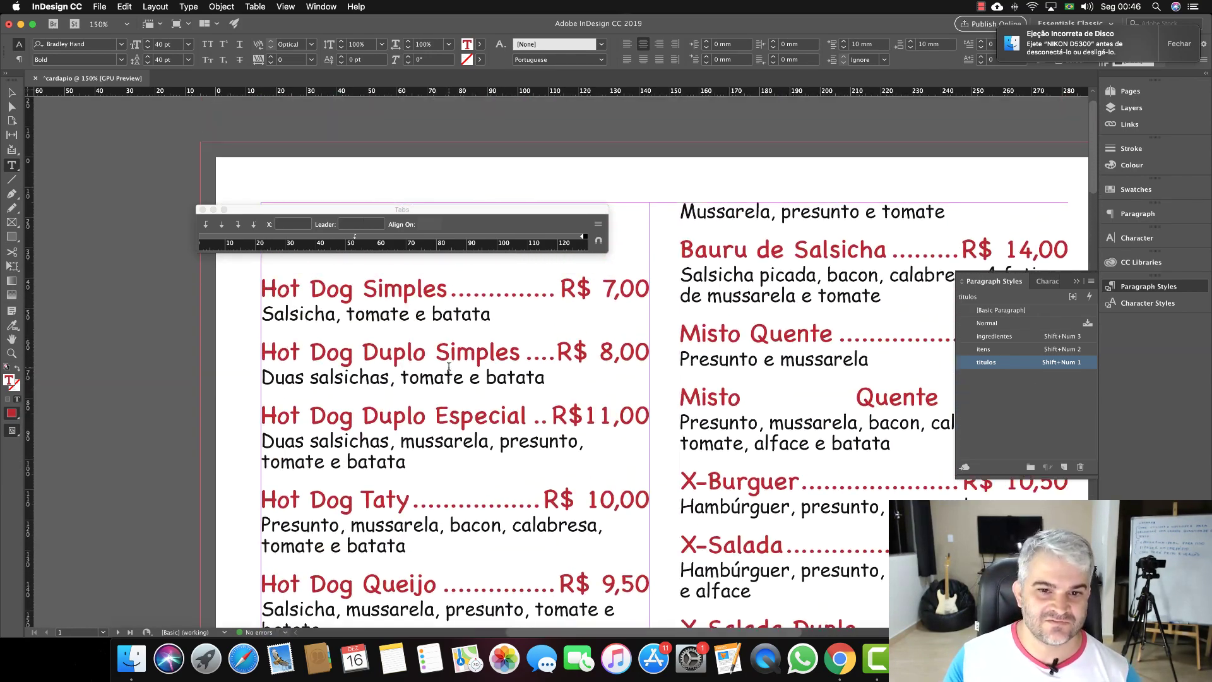
scroll(448, 366, "up", 2)
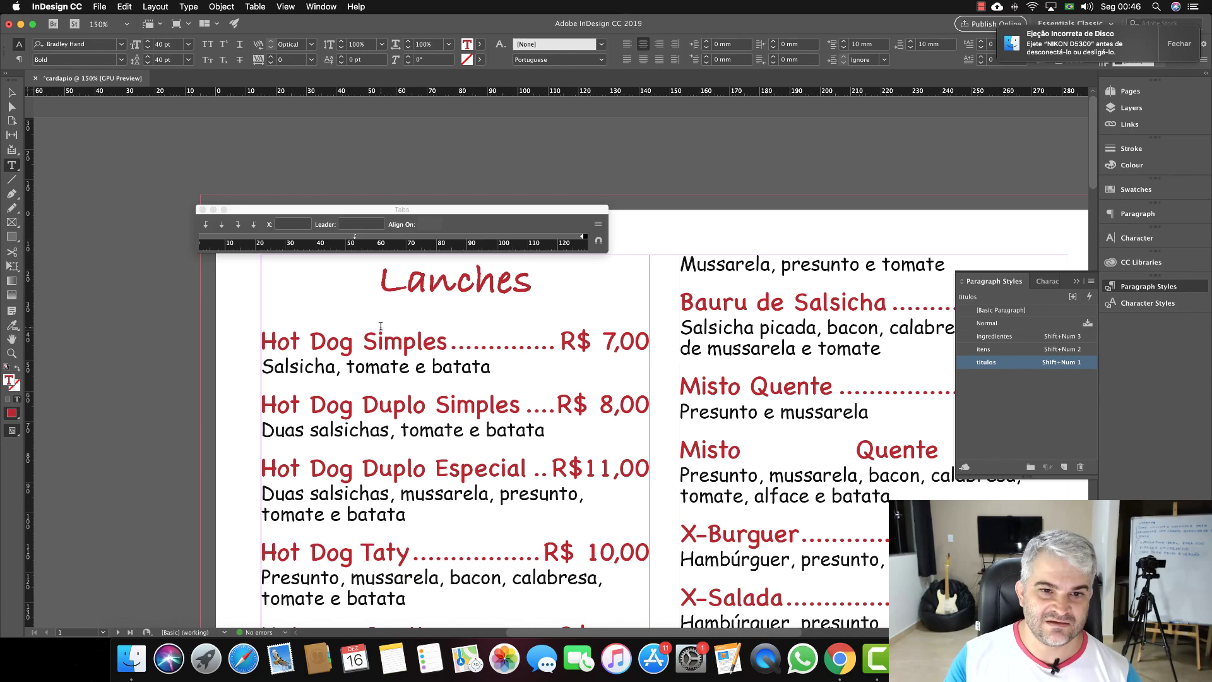
scroll(474, 292, "down", 1)
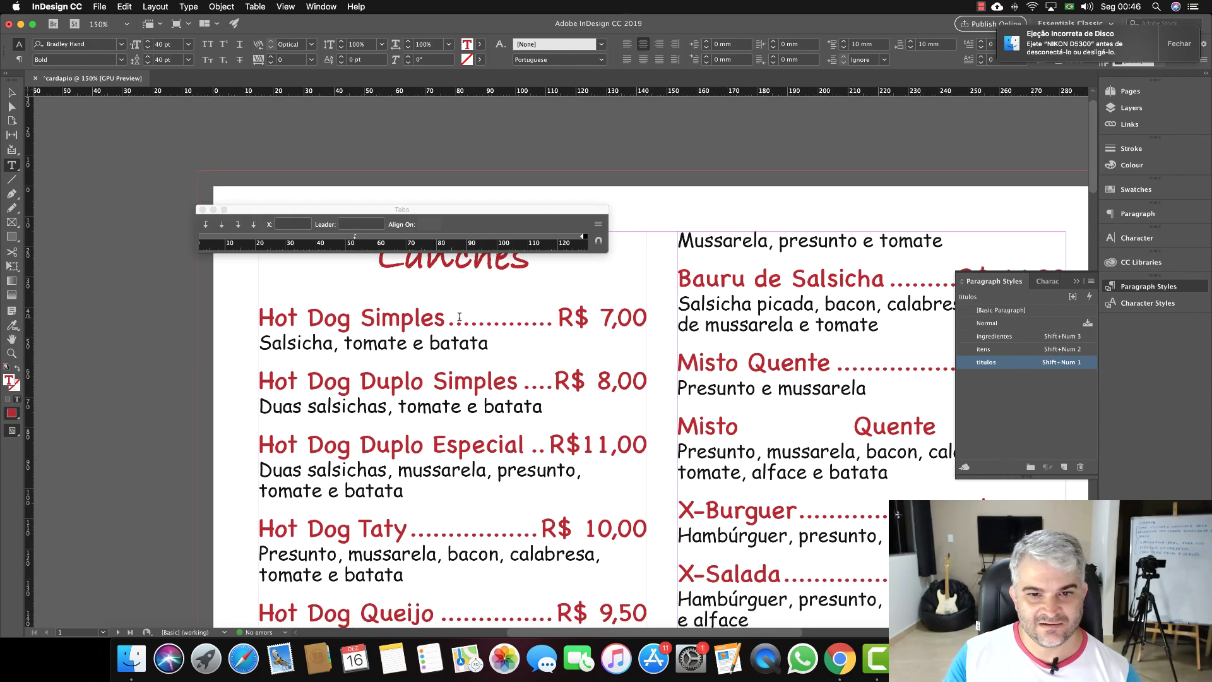
left_click(531, 211)
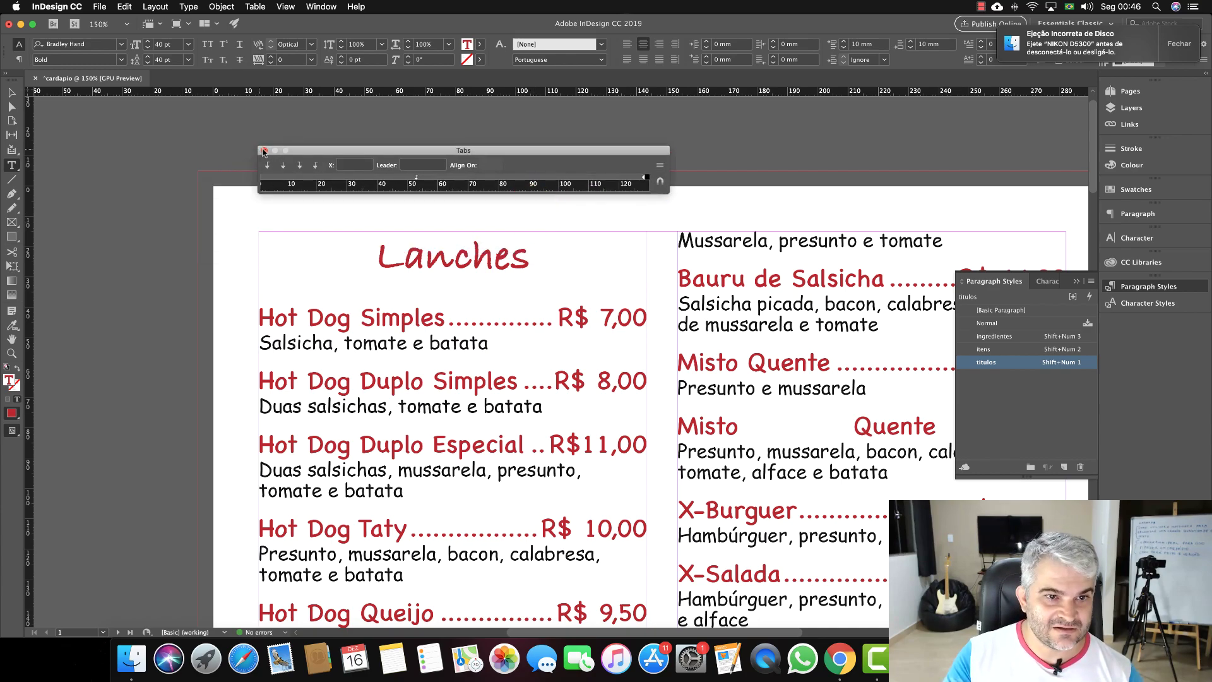
left_click(264, 151)
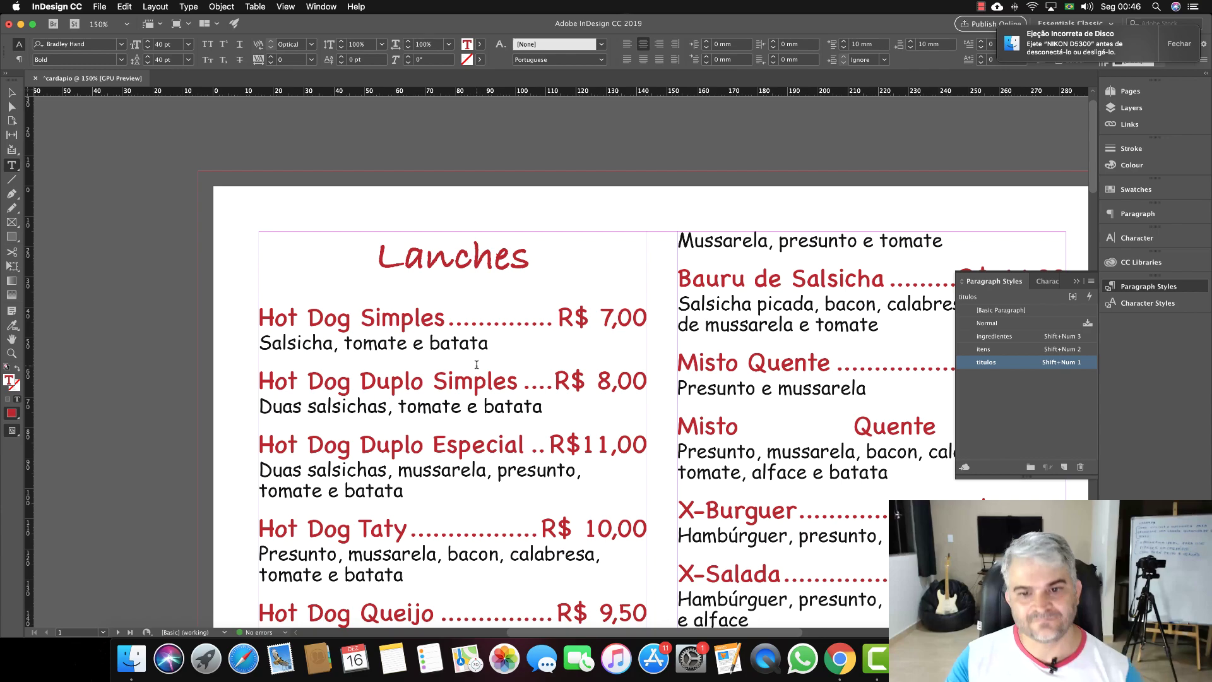
Shorten the first column's text frame on page 1 to a height of 380,6 mm so "Bauru de Presunto" flows into the second column.
scroll(477, 365, "down", 2)
scroll(605, 329, "down", 8)
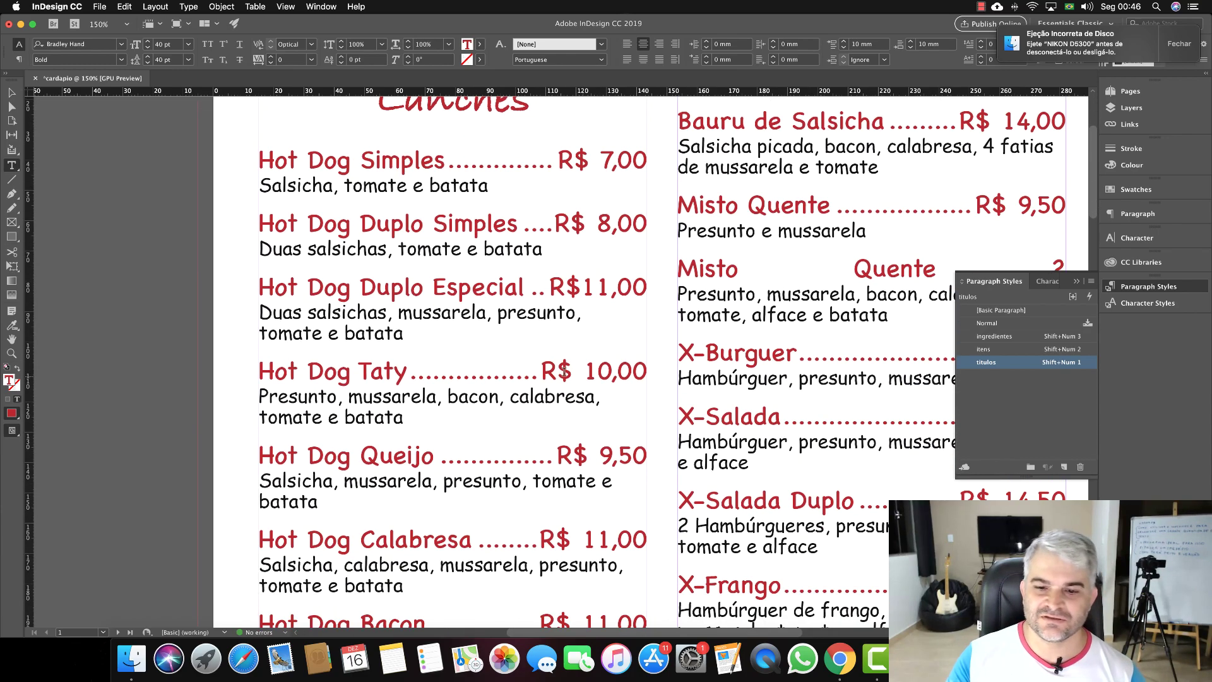
scroll(594, 341, "right", 5)
scroll(570, 372, "left", 5)
scroll(570, 372, "right", 3)
scroll(569, 372, "down", 5)
scroll(570, 372, "down", 5)
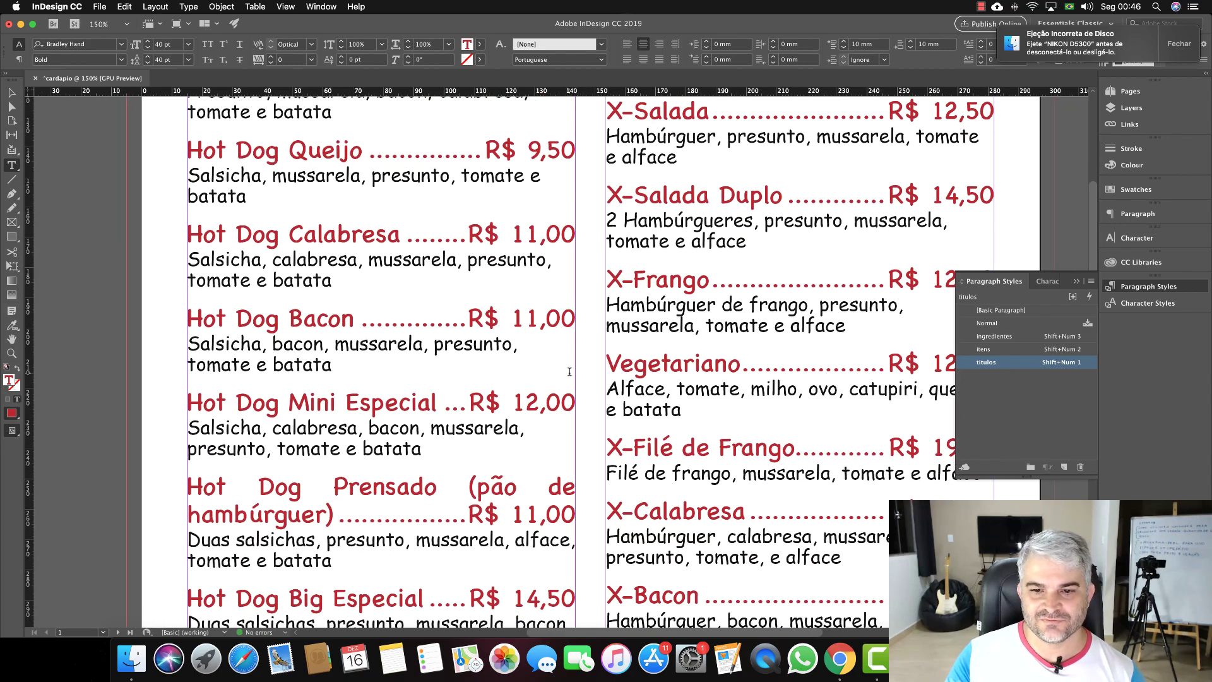
scroll(570, 371, "left", 3)
scroll(570, 372, "down", 12)
left_click(12, 92)
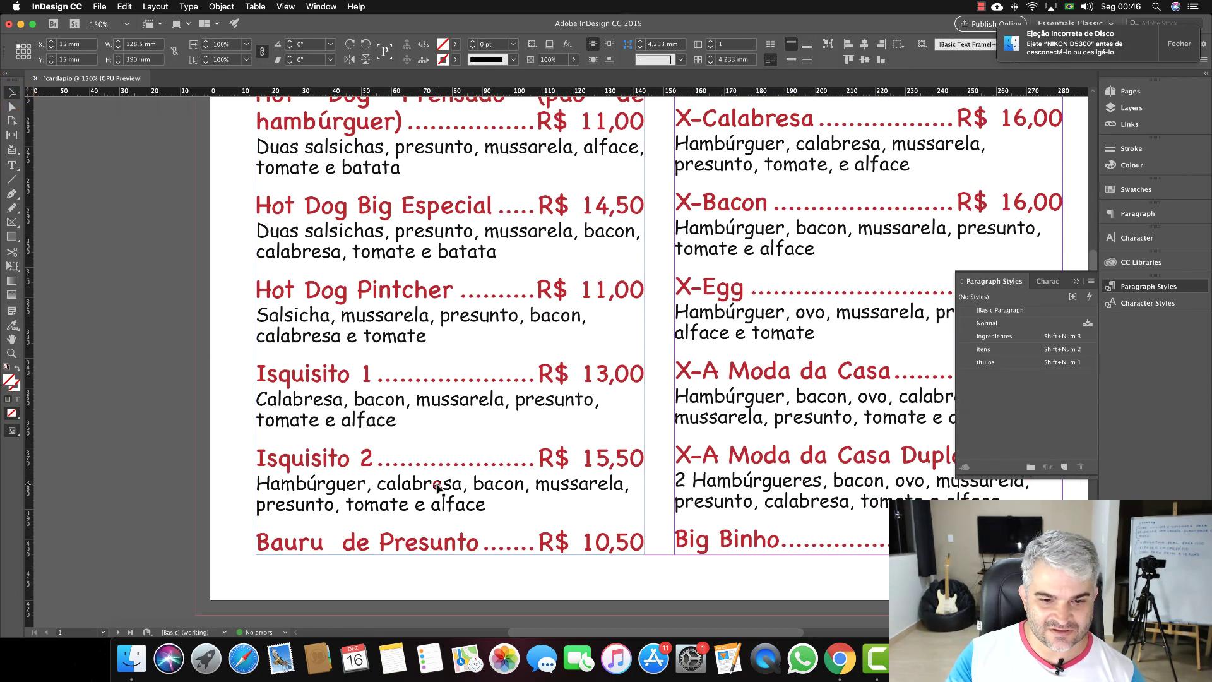
scroll(661, 562, "up", 12)
scroll(661, 559, "up", 10)
scroll(657, 556, "right", 3)
scroll(639, 547, "down", 10)
scroll(640, 553, "down", 20)
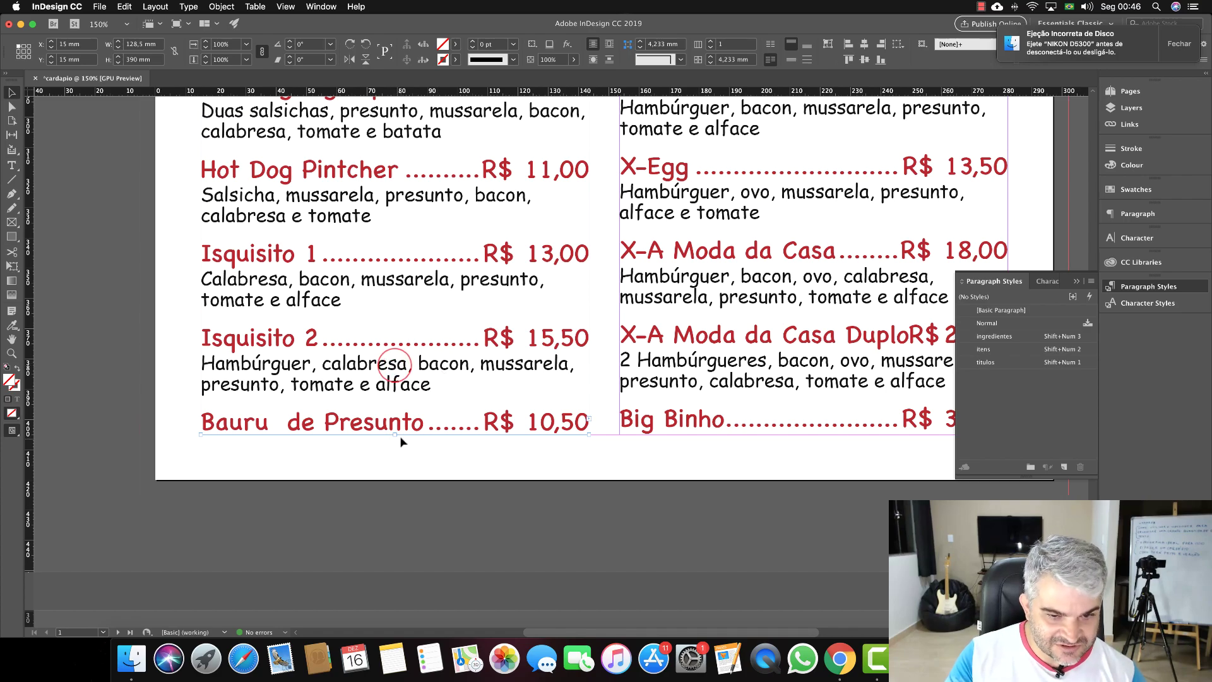
left_click_drag(394, 436, 394, 406)
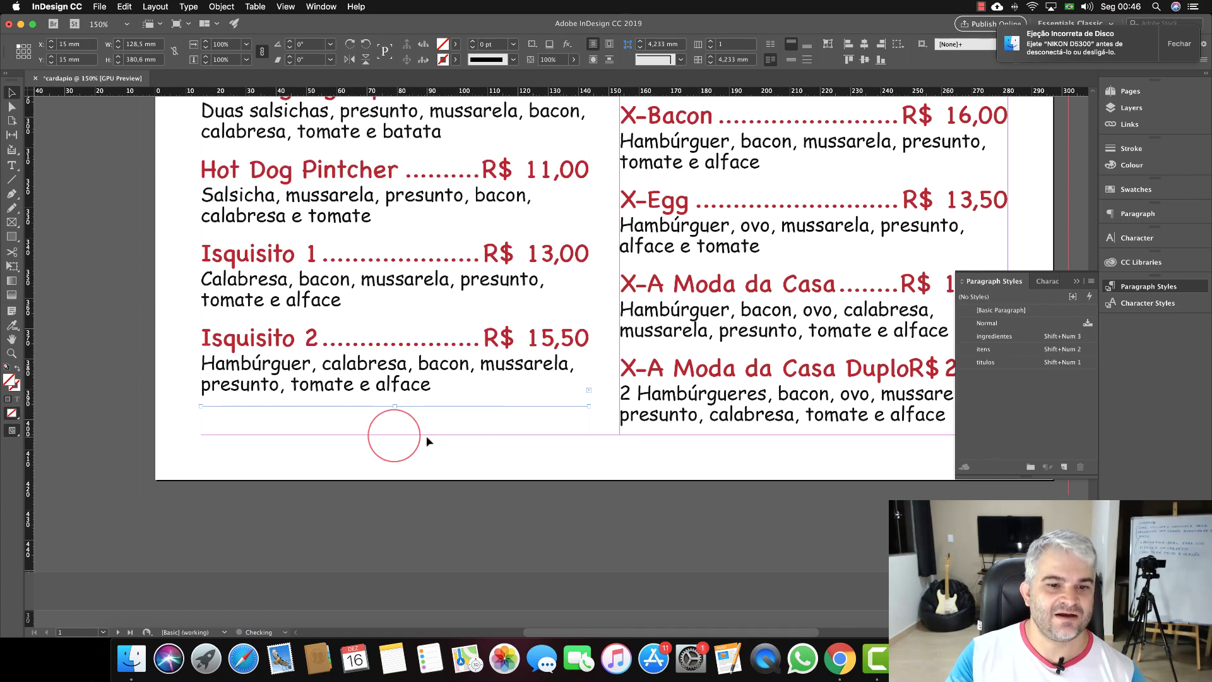
Copy the dotted leader and price "R$ 9,50" from the "Misto Quente" line and paste them at the end of "Misto Quente 2".
scroll(430, 440, "up", 15)
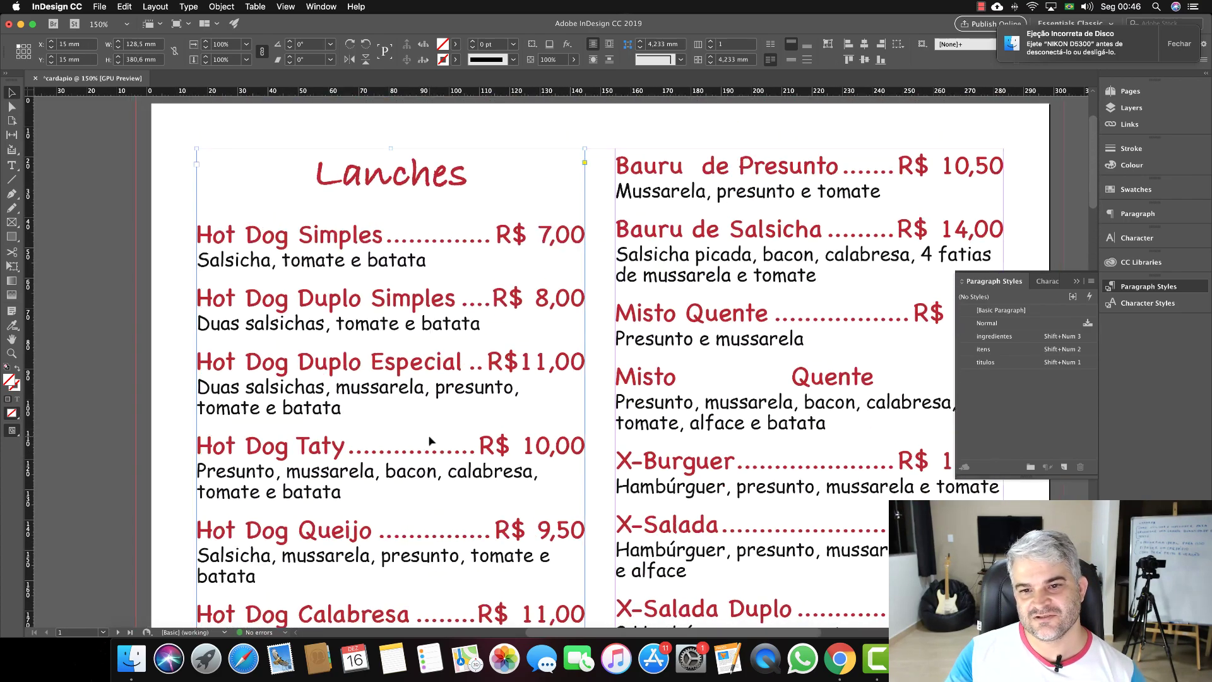
scroll(429, 440, "left", 3)
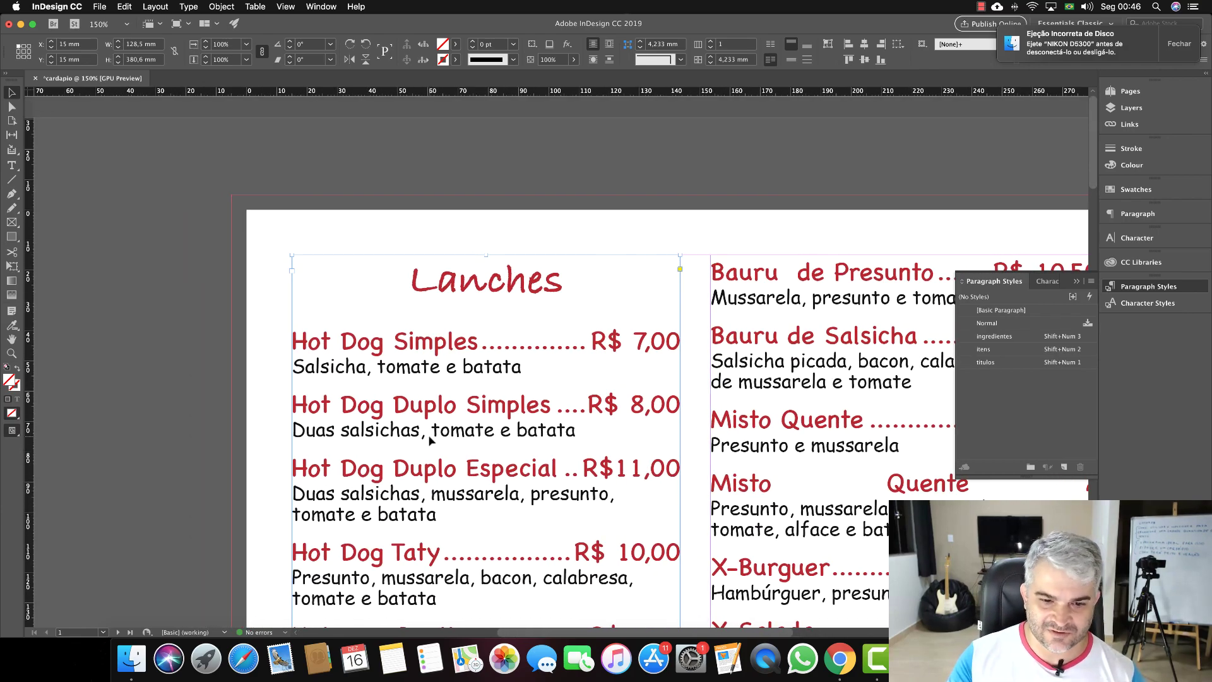
scroll(429, 439, "down", 5)
scroll(429, 440, "right", 3)
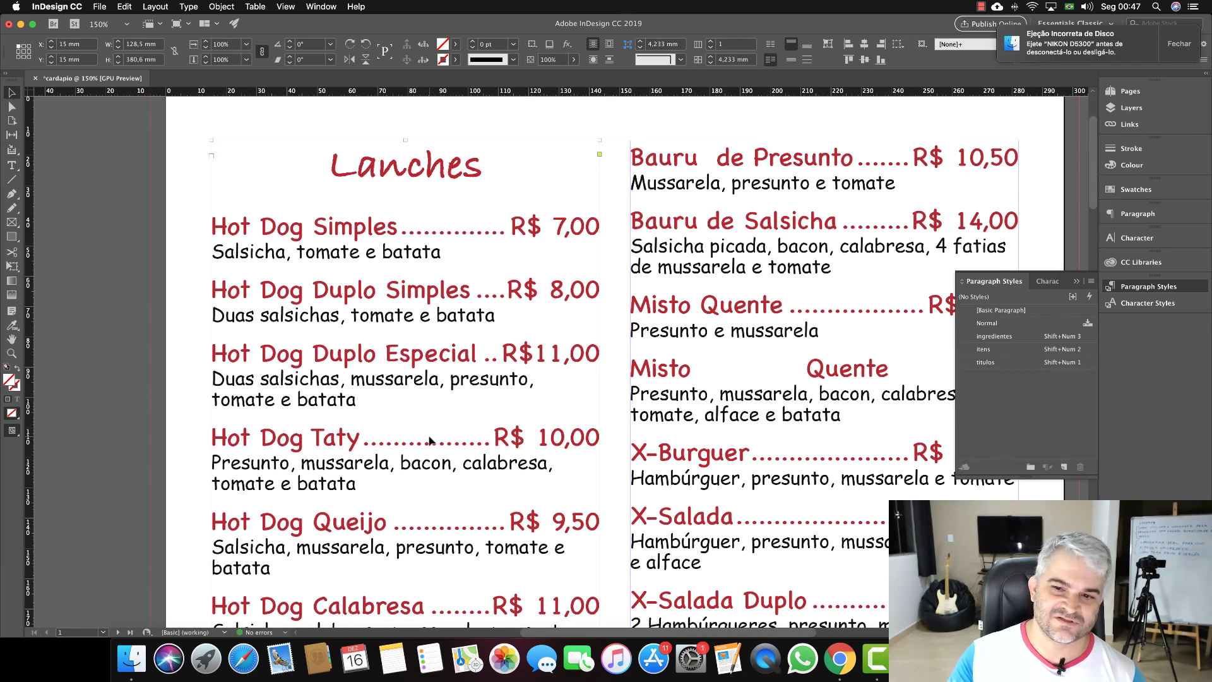
scroll(440, 433, "right", 5)
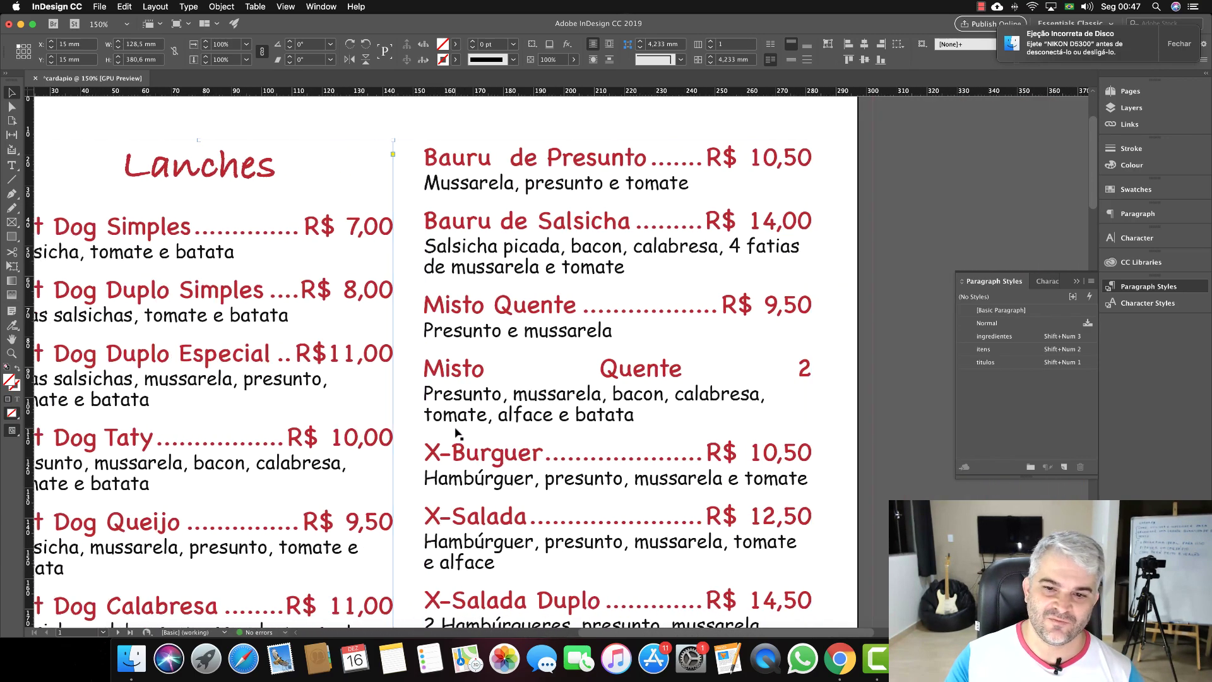
scroll(449, 432, "left", 5)
scroll(457, 431, "right", 7)
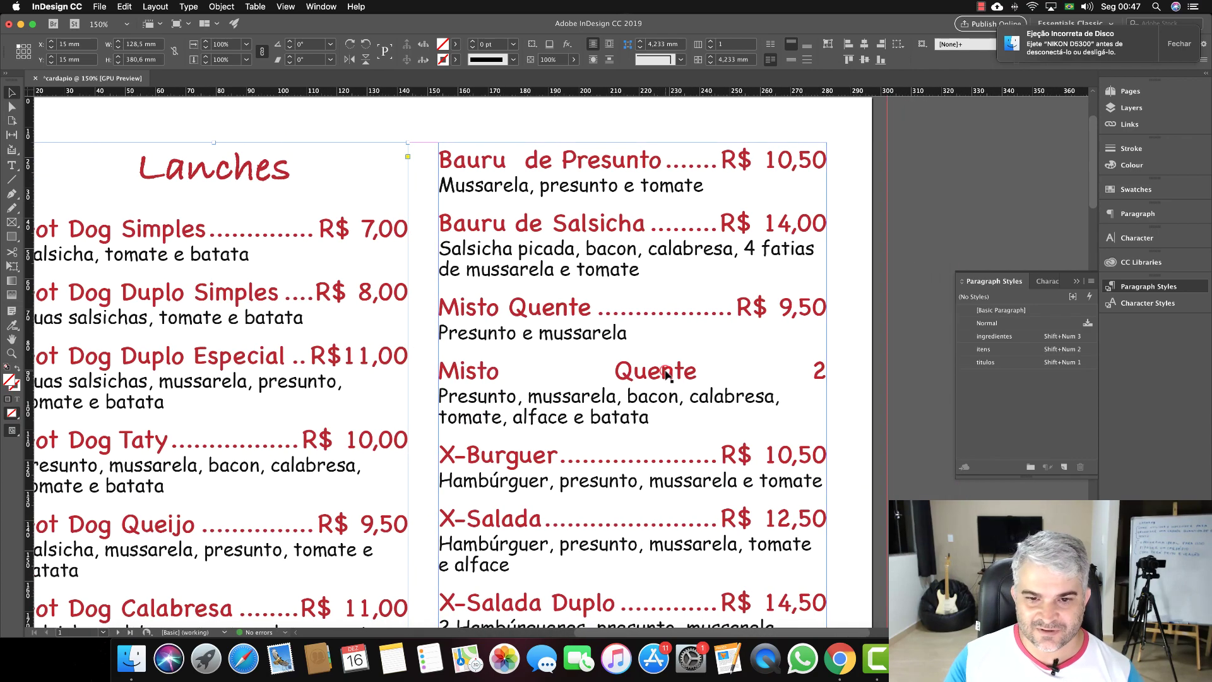
triple_click(668, 374)
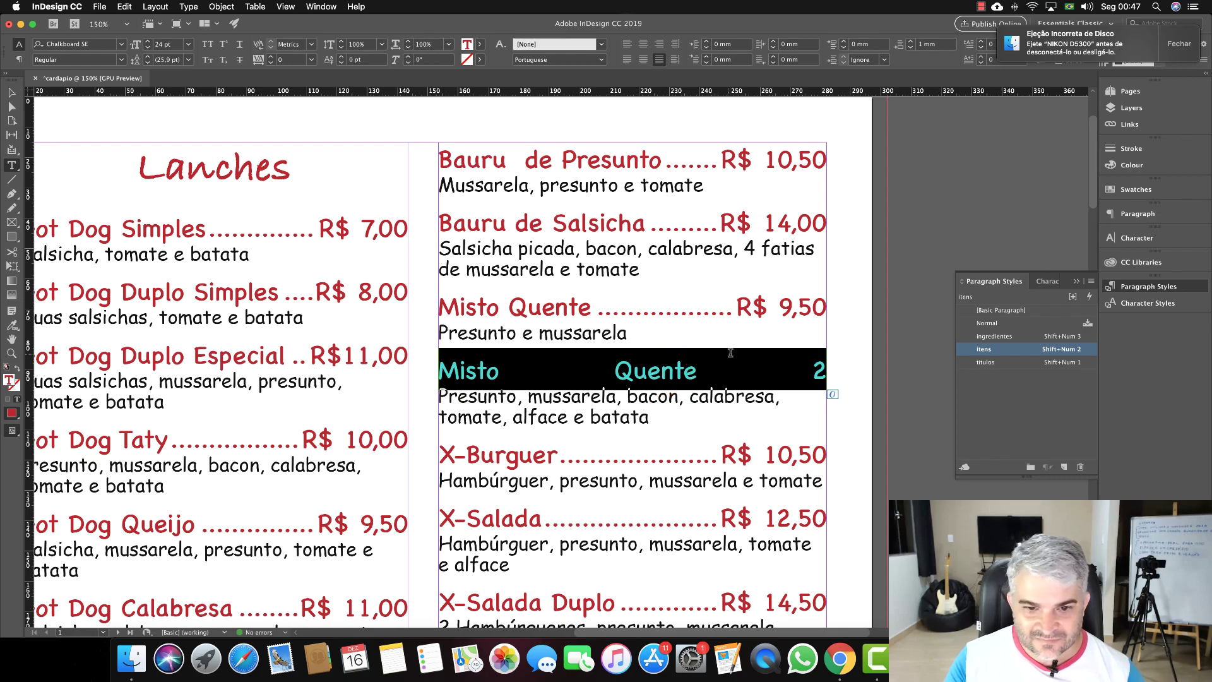
left_click_drag(592, 307, 827, 299)
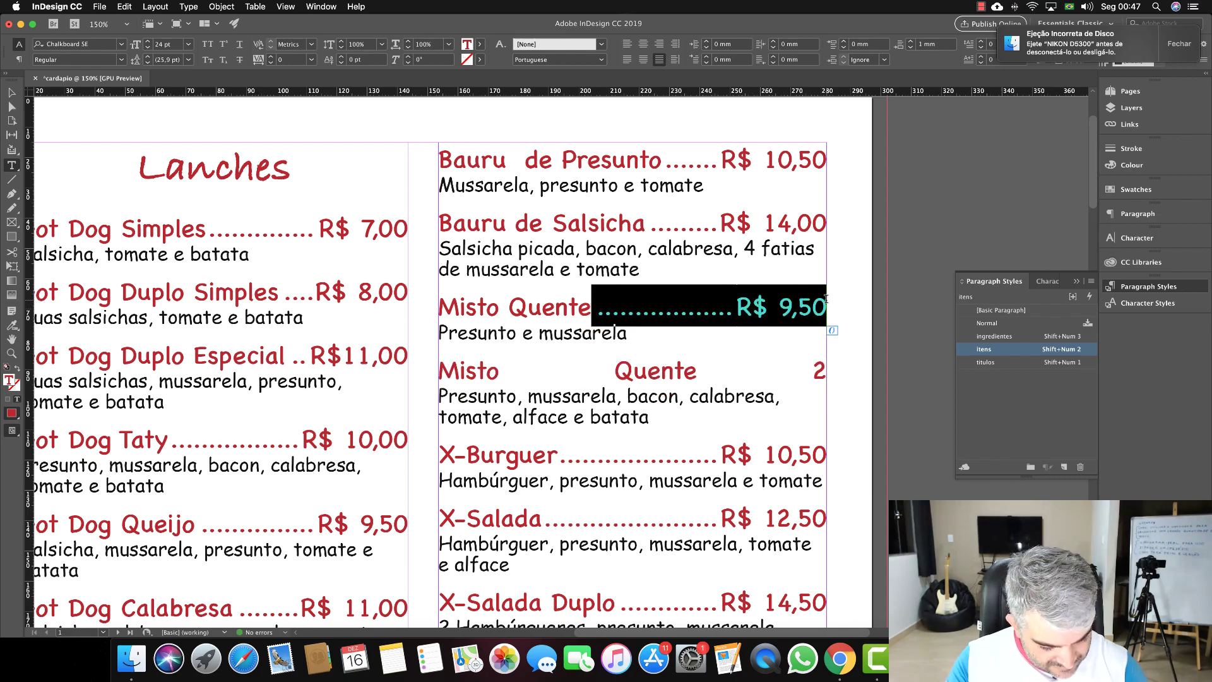
scroll(770, 305, "right", 1)
right_click(763, 305)
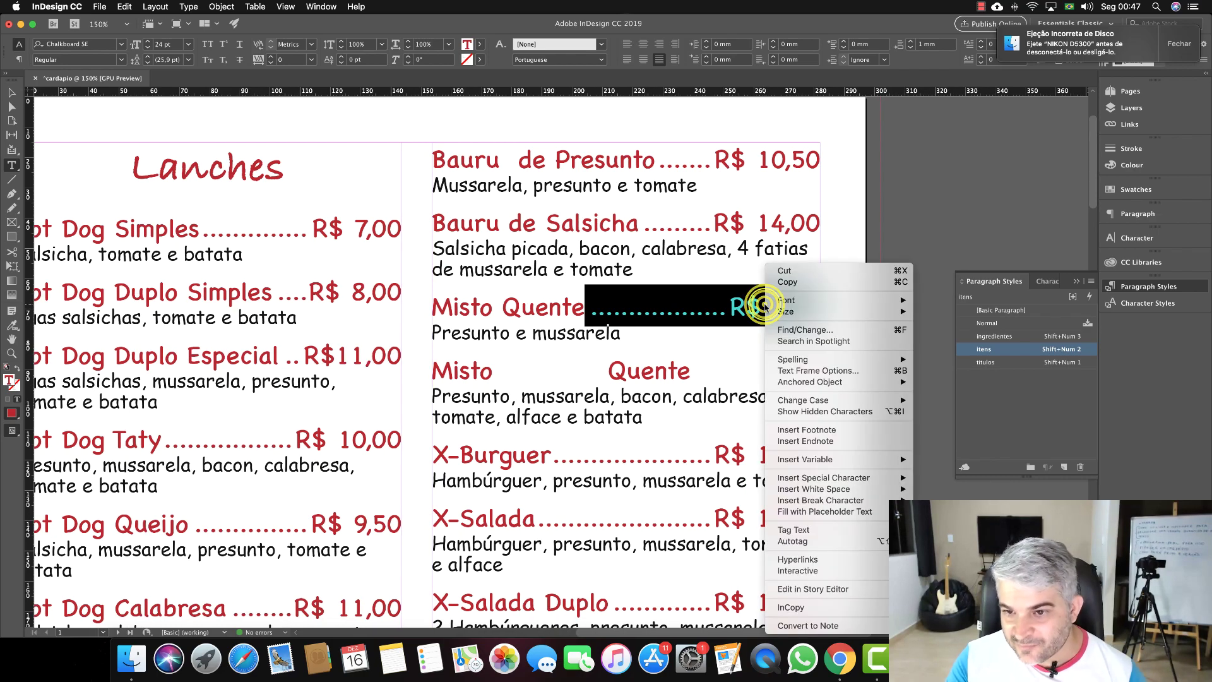
left_click(796, 281)
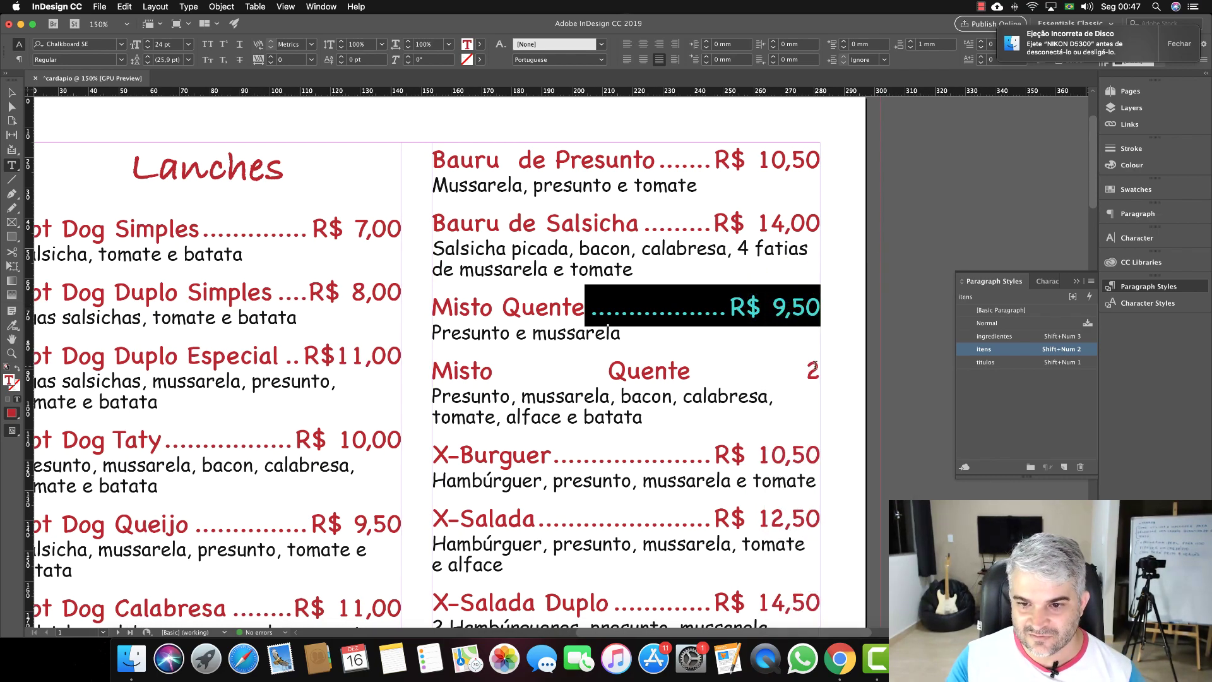
left_click(814, 367)
right_click(816, 366)
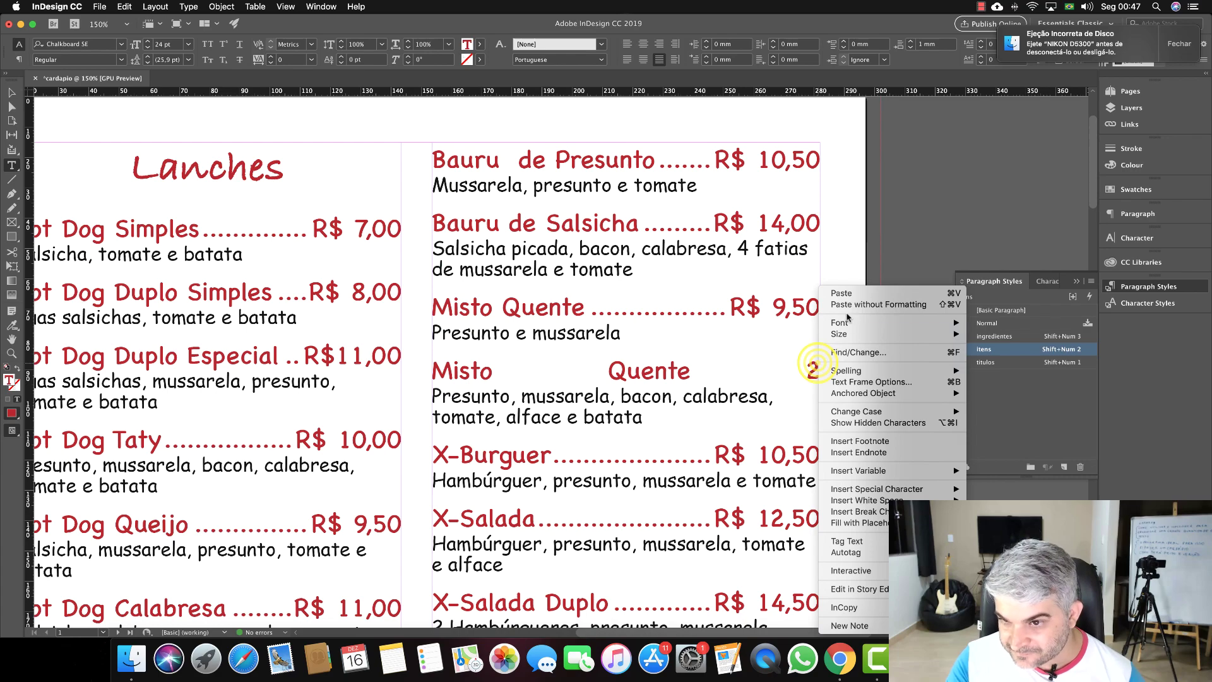
left_click(844, 293)
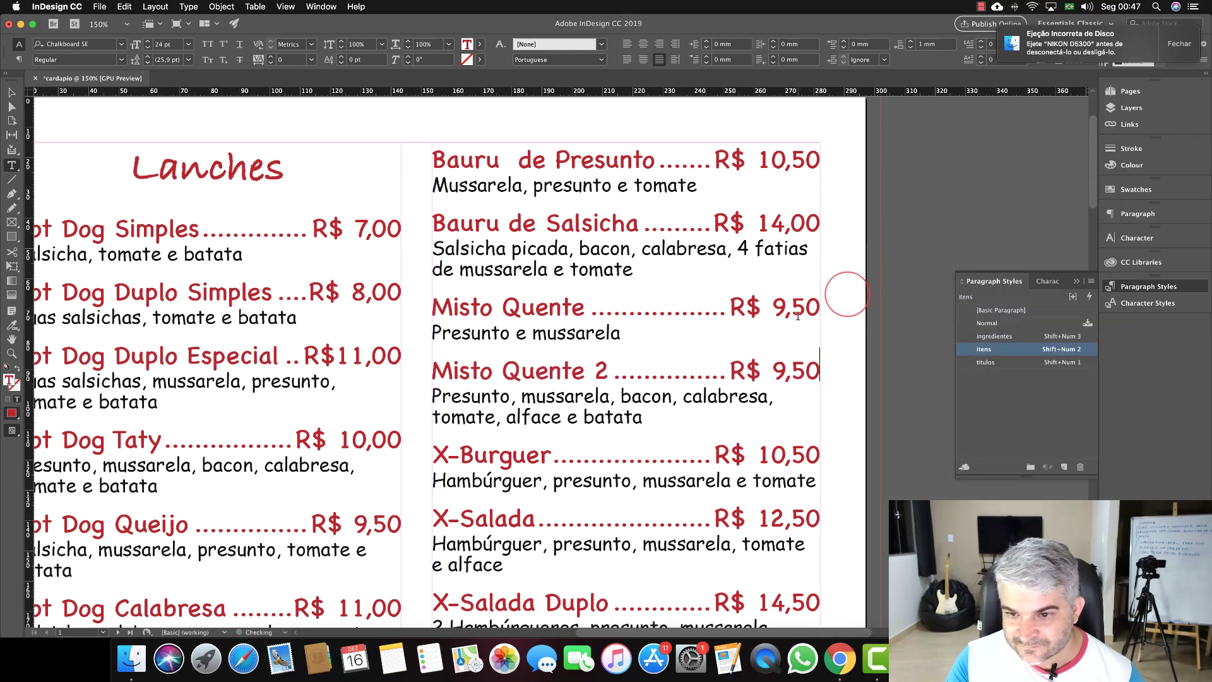
scroll(574, 388, "down", 2)
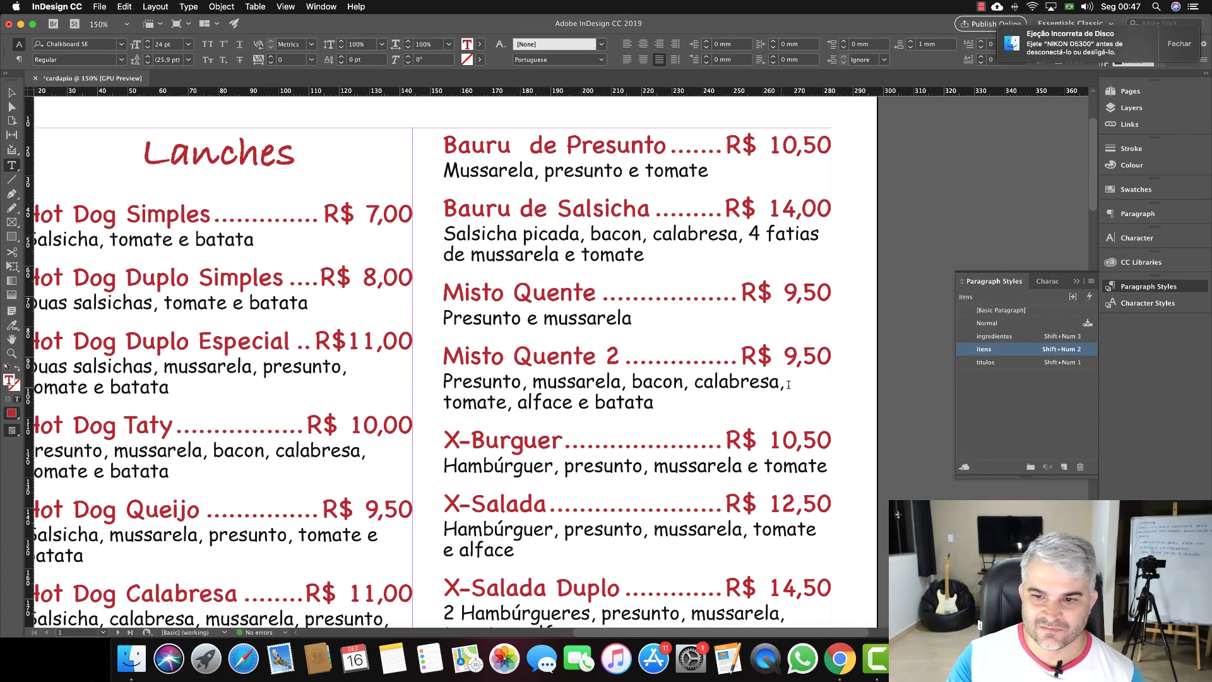
Change the price of "Misto Quente 2" to R$ 10,50.
left_click_drag(798, 354, 785, 356)
type("10")
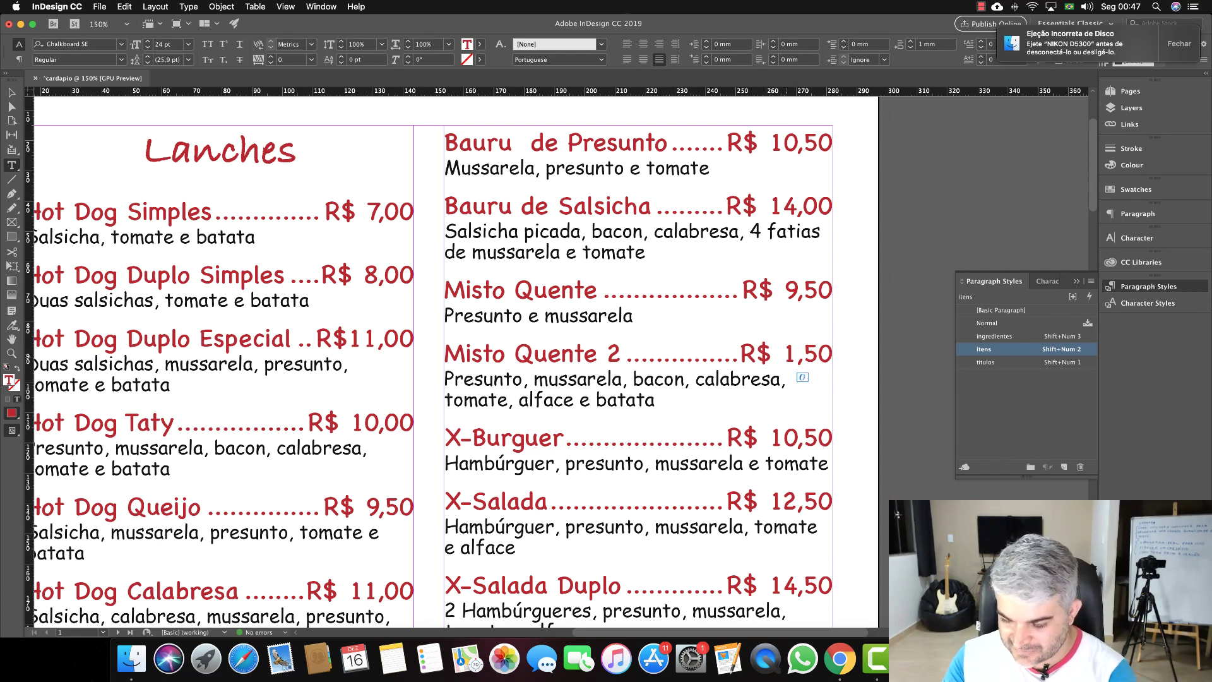
Set the tracking of "Guaraná Cristalina 2 litros" on page 2 to -50 and redefine the itens paragraph style from it.
scroll(576, 397, "down", 15)
scroll(575, 396, "left", 2)
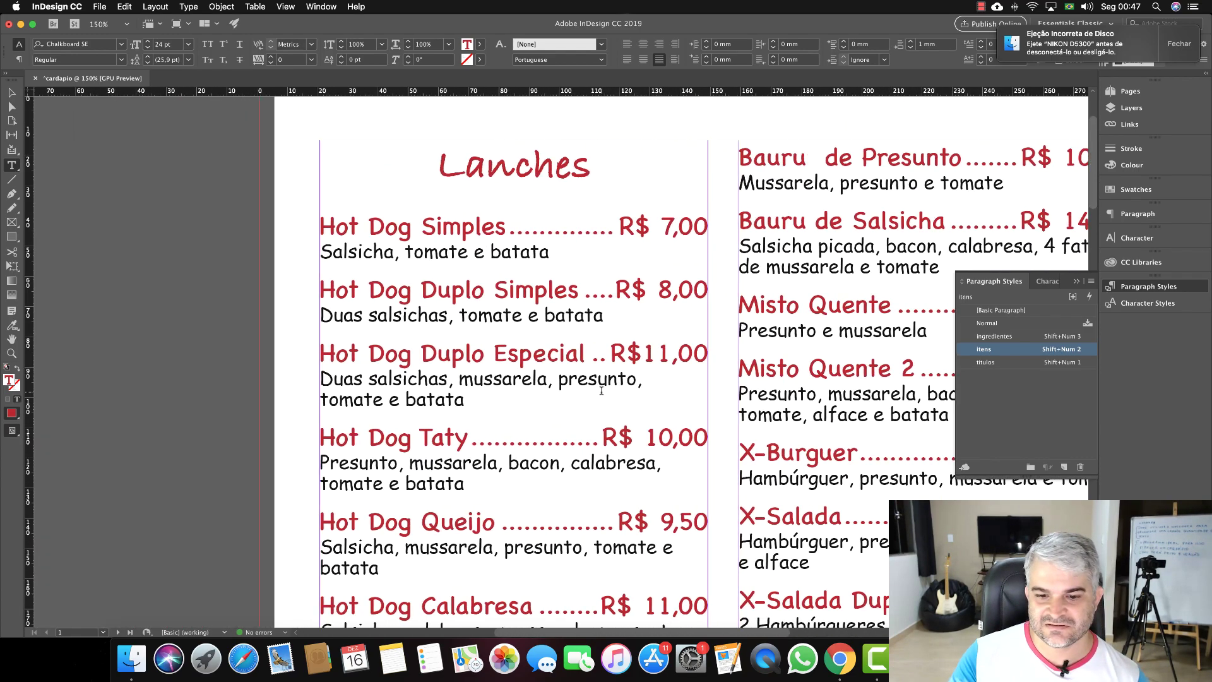
scroll(564, 384, "down", 20)
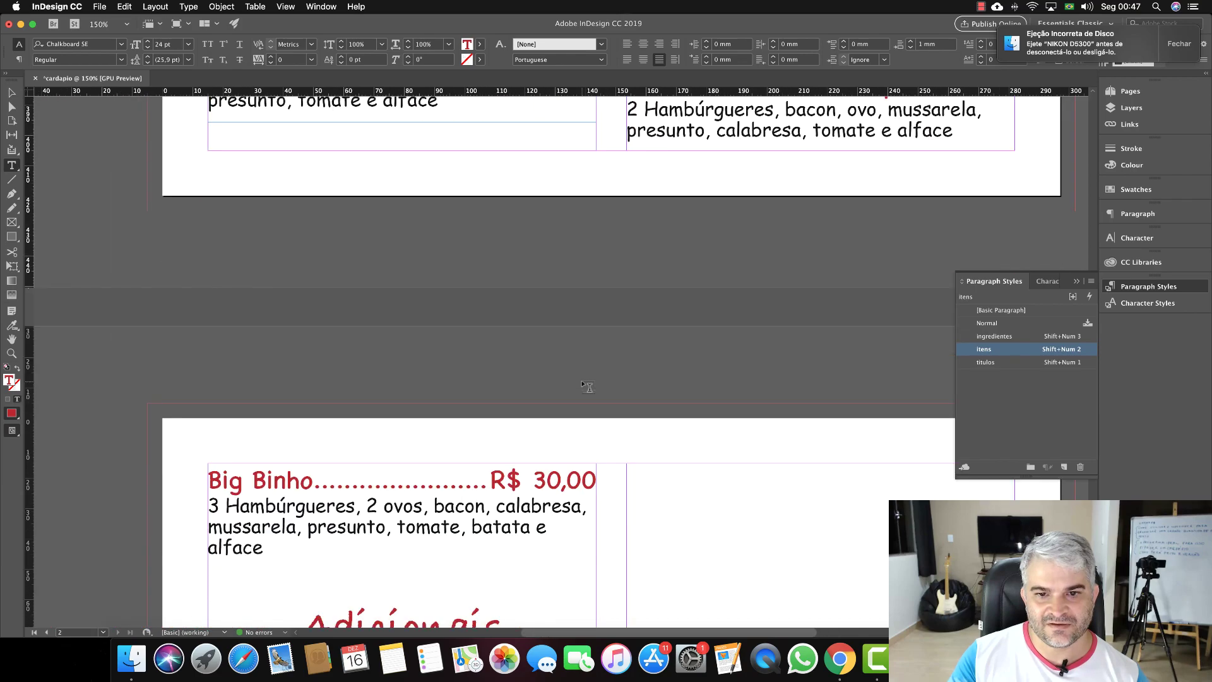
scroll(588, 387, "down", 5)
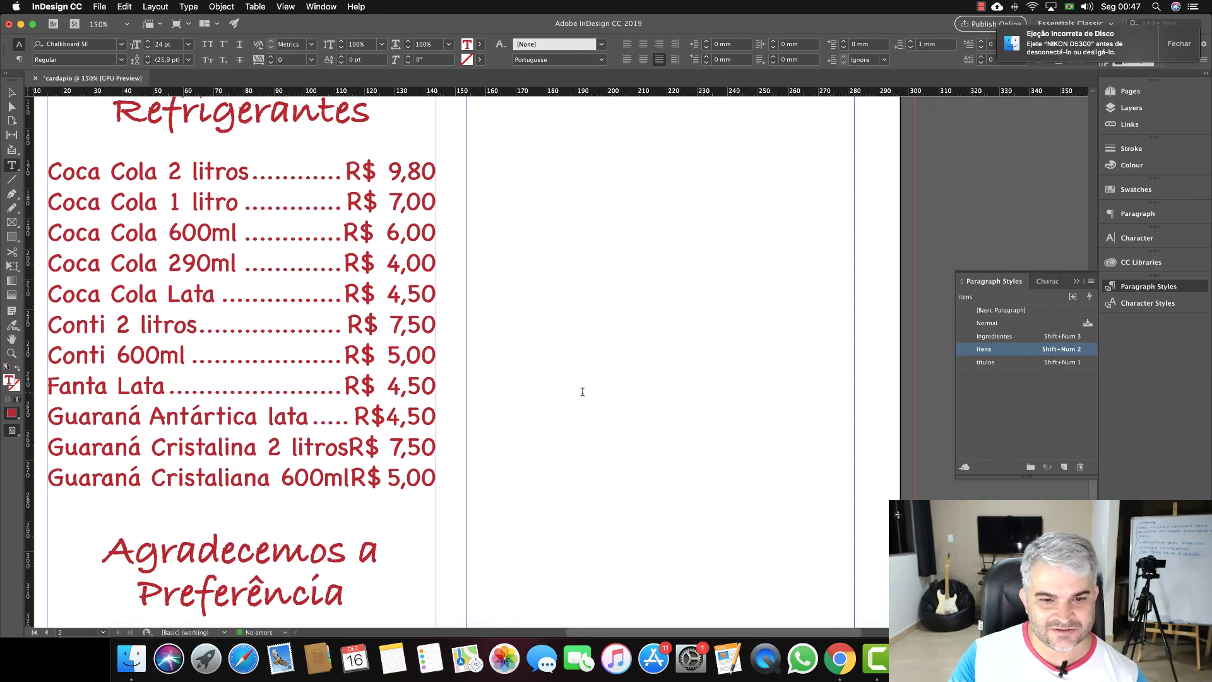
scroll(586, 387, "up", 10)
scroll(583, 388, "down", 8)
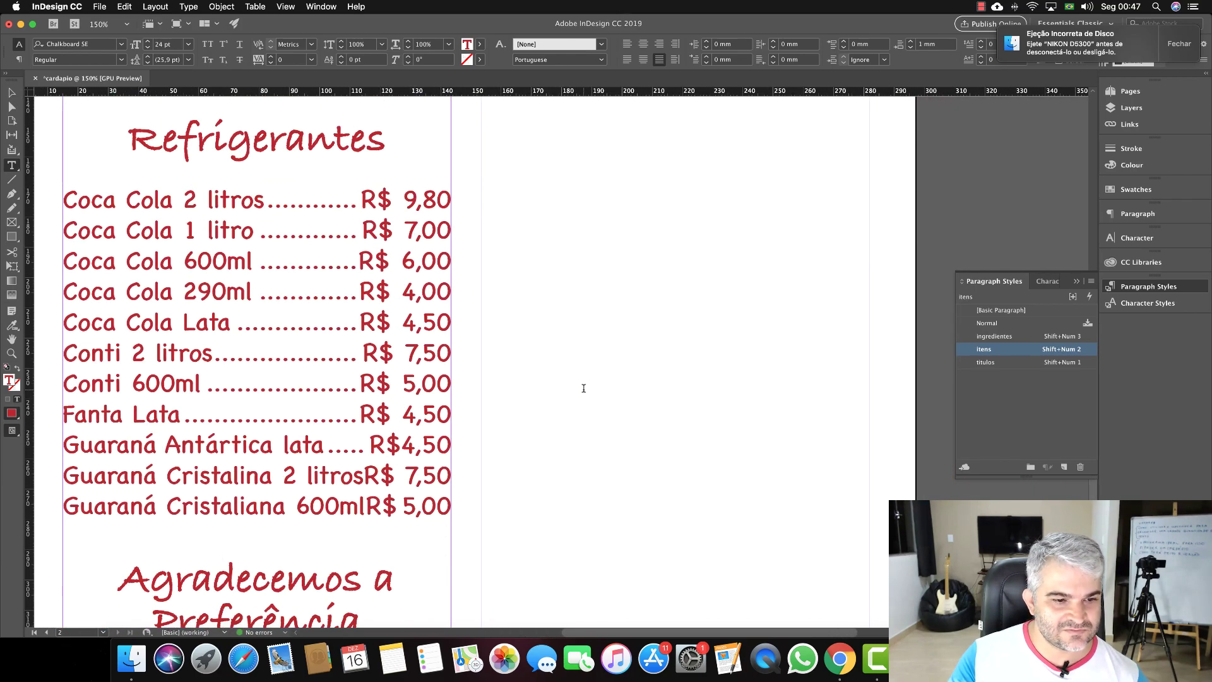
scroll(583, 387, "left", 5)
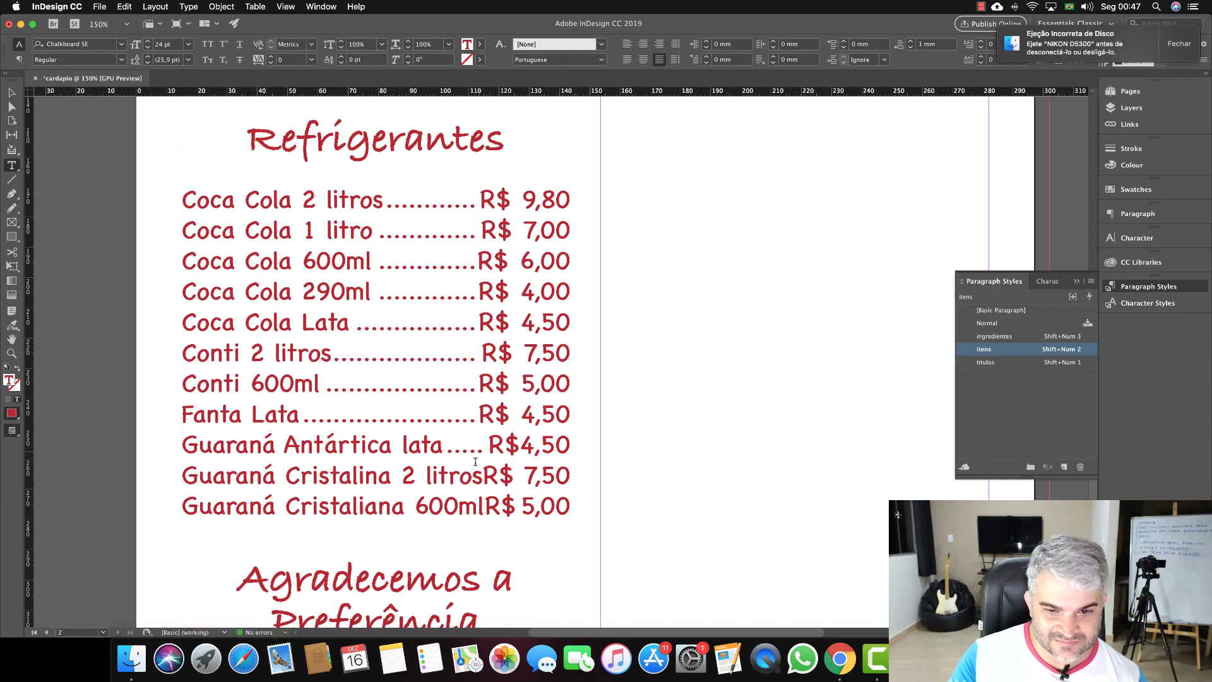
left_click_drag(185, 475, 482, 467)
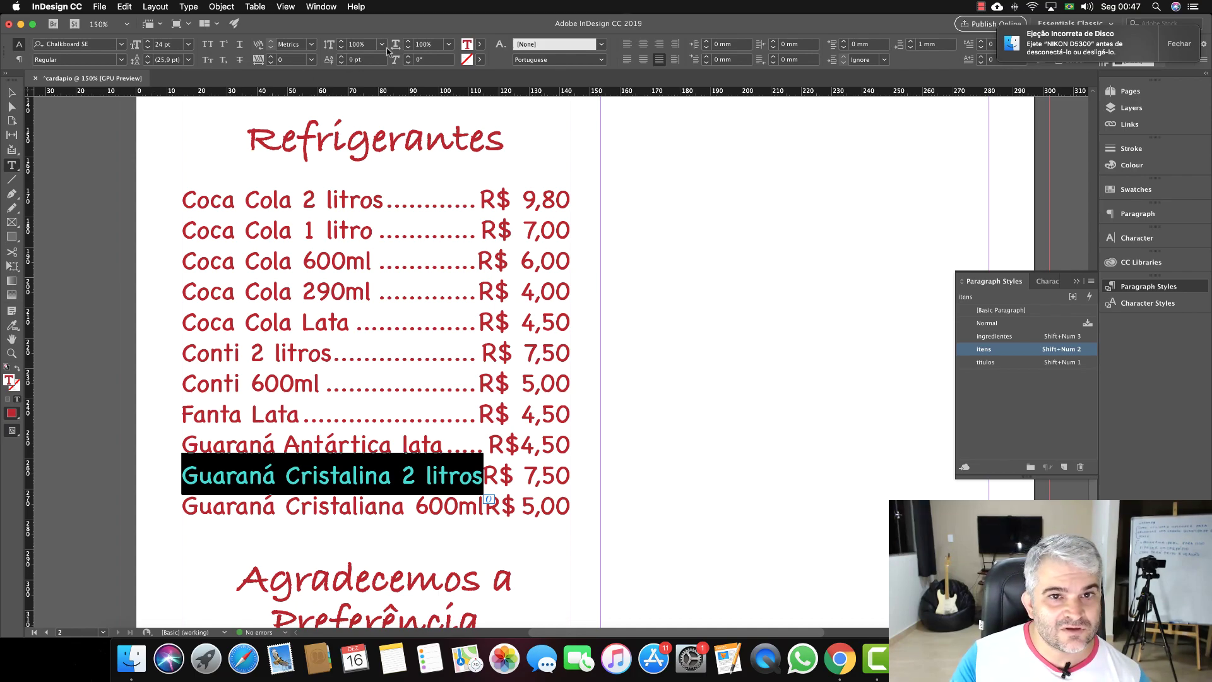
left_click(271, 64)
left_click(271, 64)
left_click(271, 64)
left_click(272, 64)
left_click(272, 64)
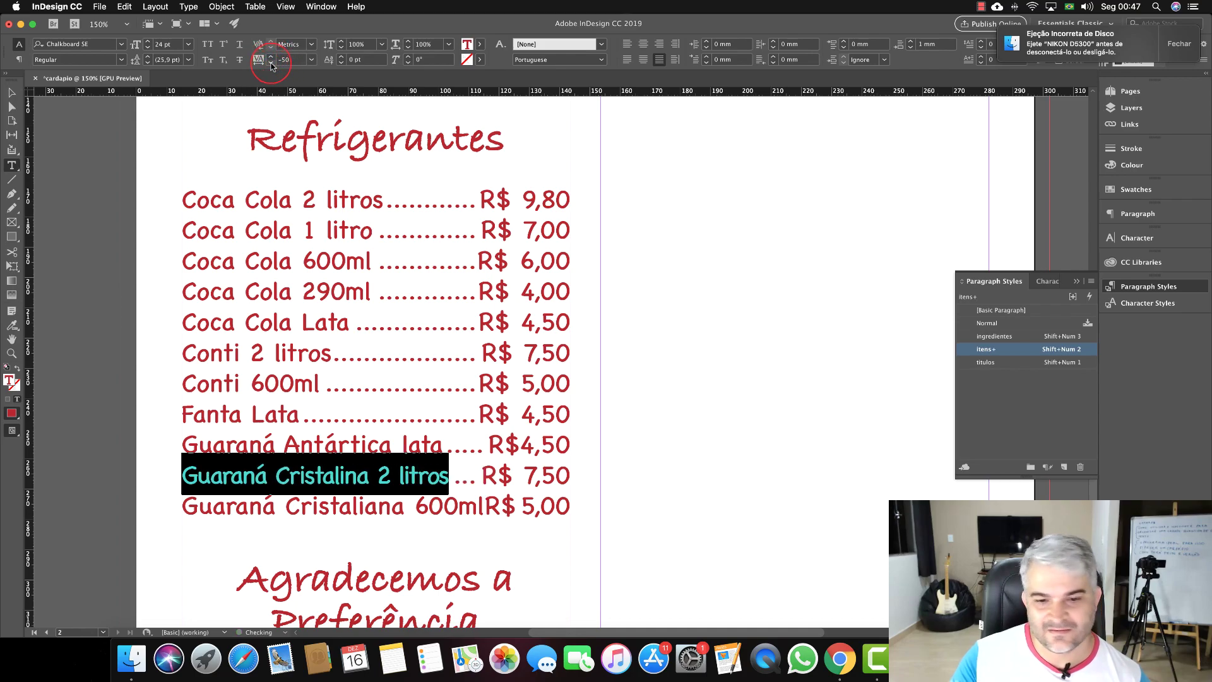
right_click(1013, 350)
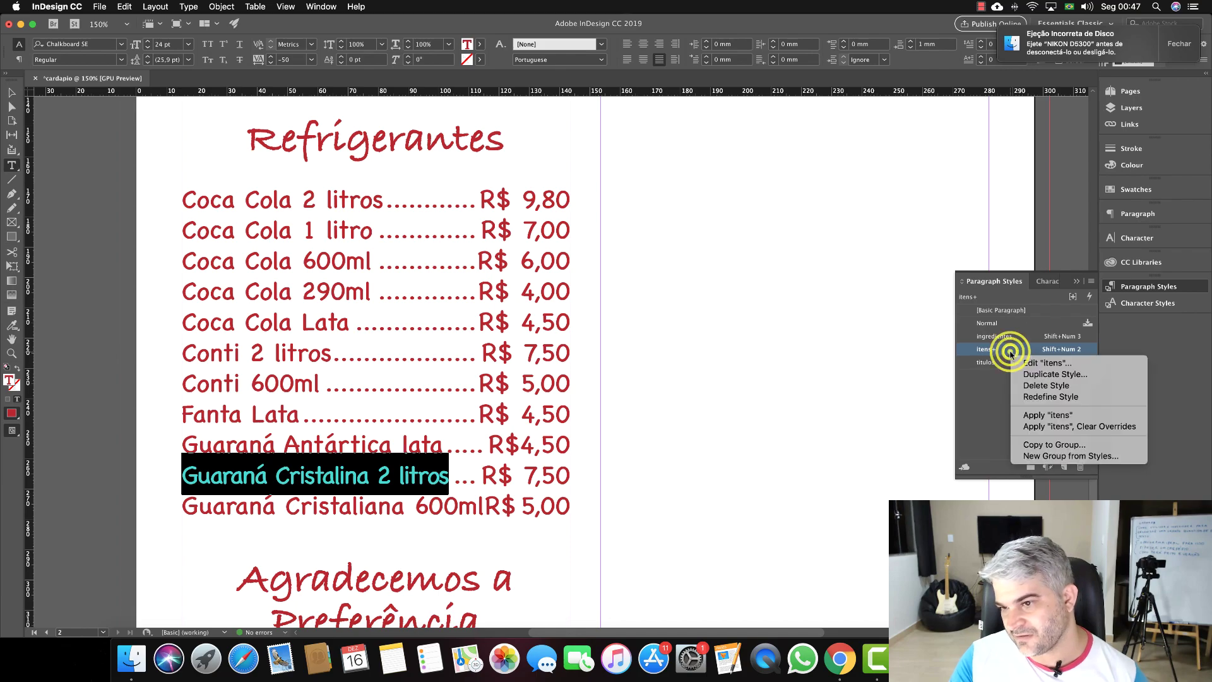
left_click(1025, 397)
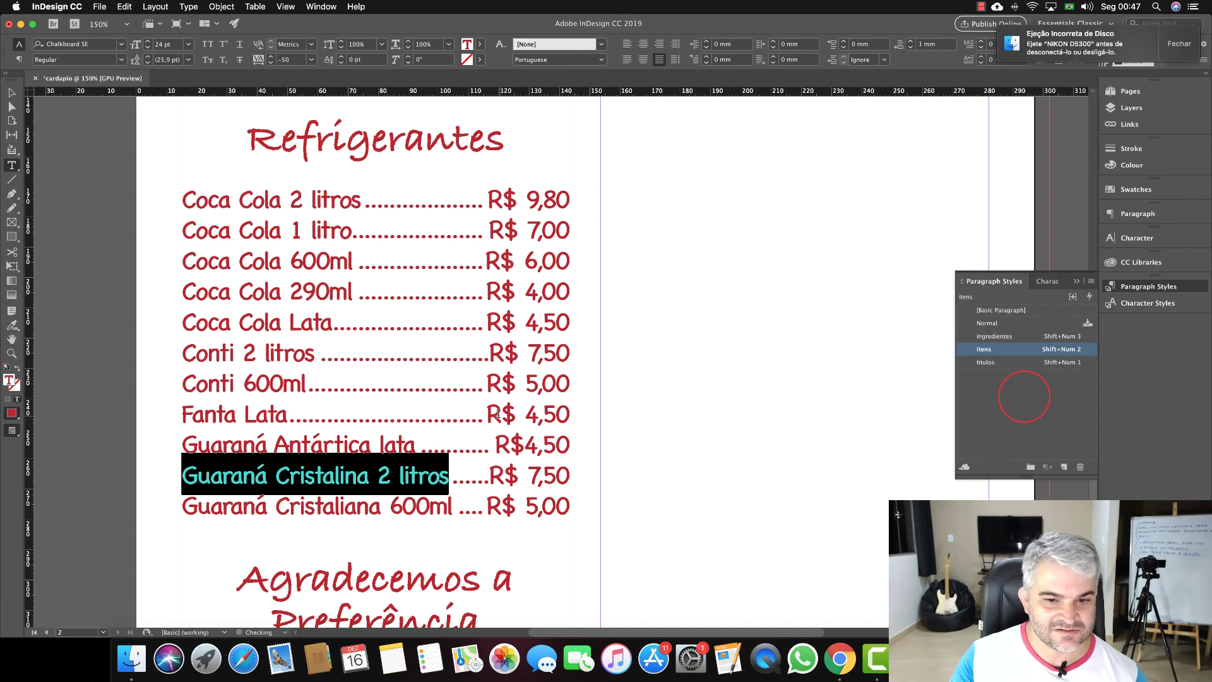
Review the item names, dotted leaders and prices across both menu pages with the redefined itens style.
scroll(530, 427, "down", 3)
scroll(530, 427, "up", 15)
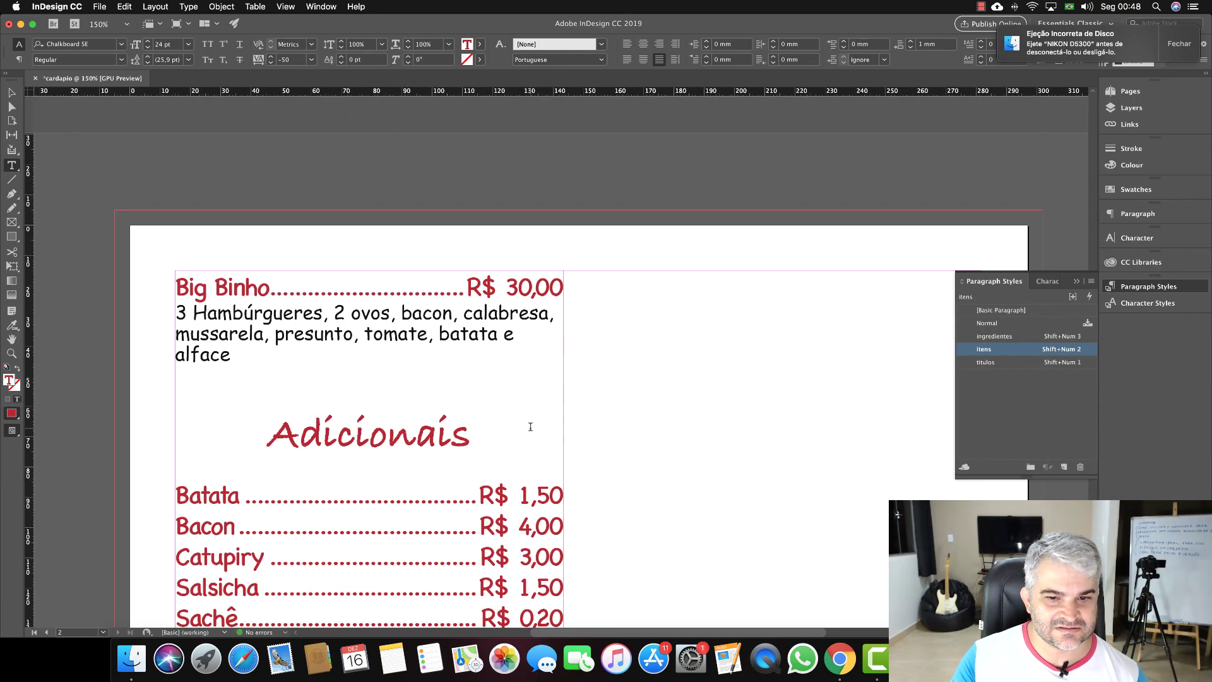
scroll(531, 427, "right", 1)
scroll(530, 427, "down", 12)
scroll(531, 427, "left", 2)
scroll(530, 427, "down", 7)
scroll(530, 427, "up", 10)
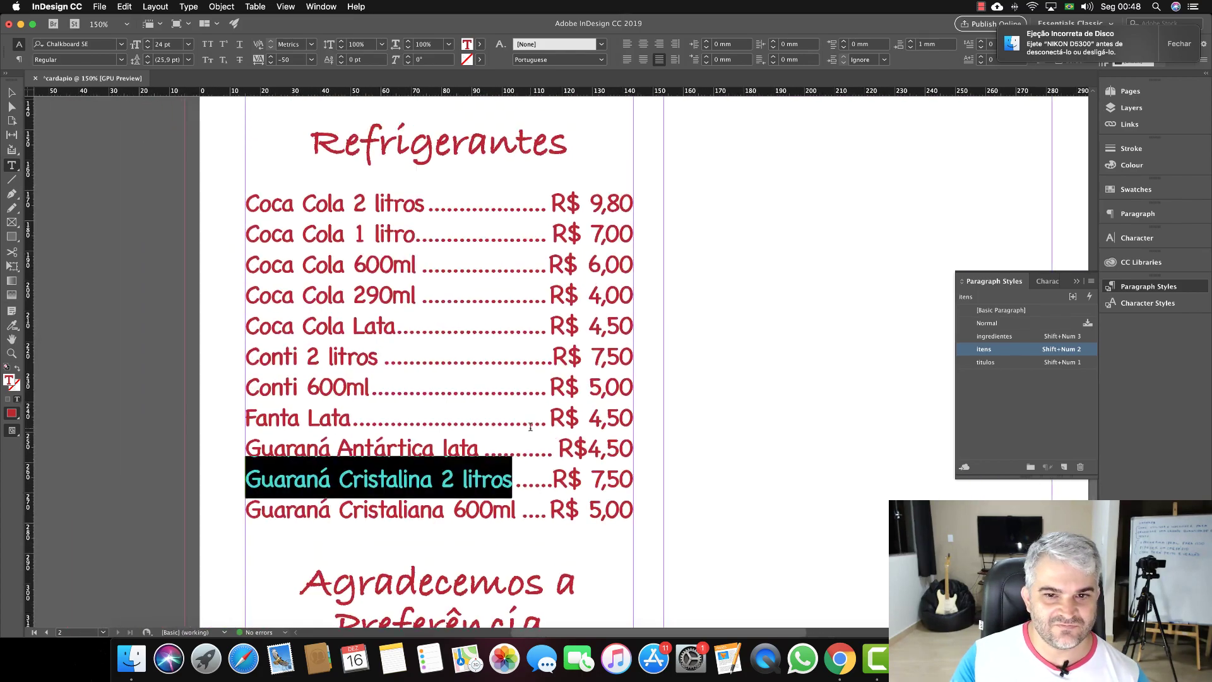
scroll(530, 426, "up", 11)
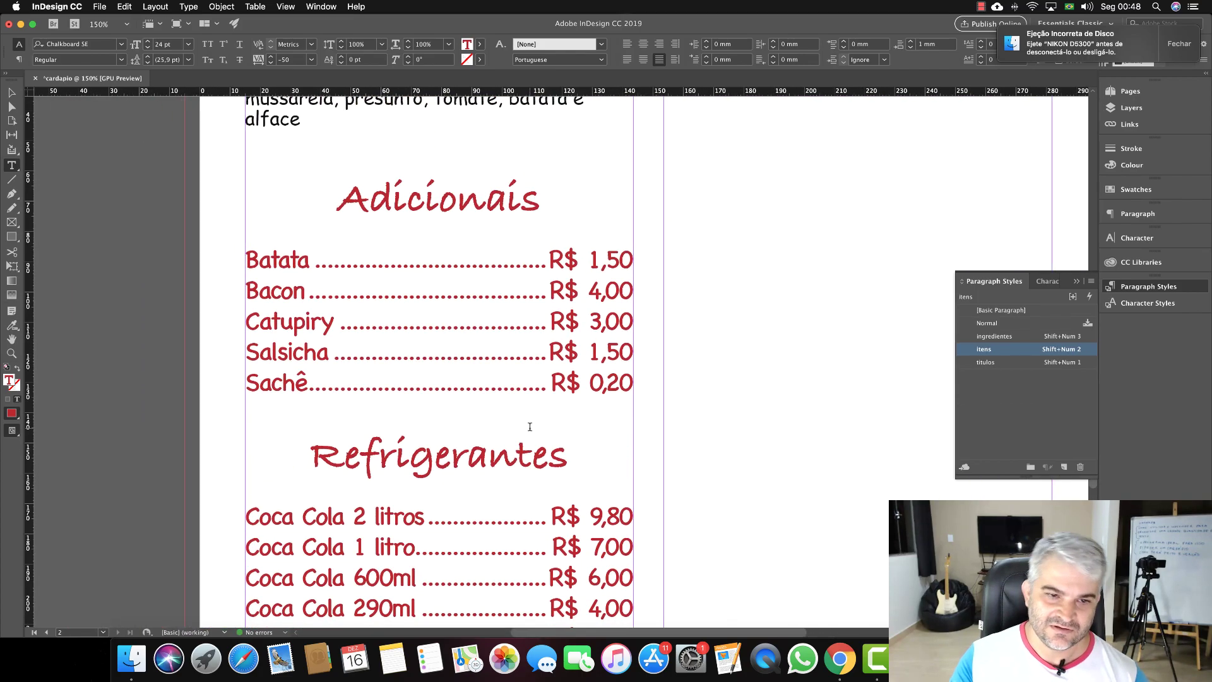
scroll(530, 426, "up", 1)
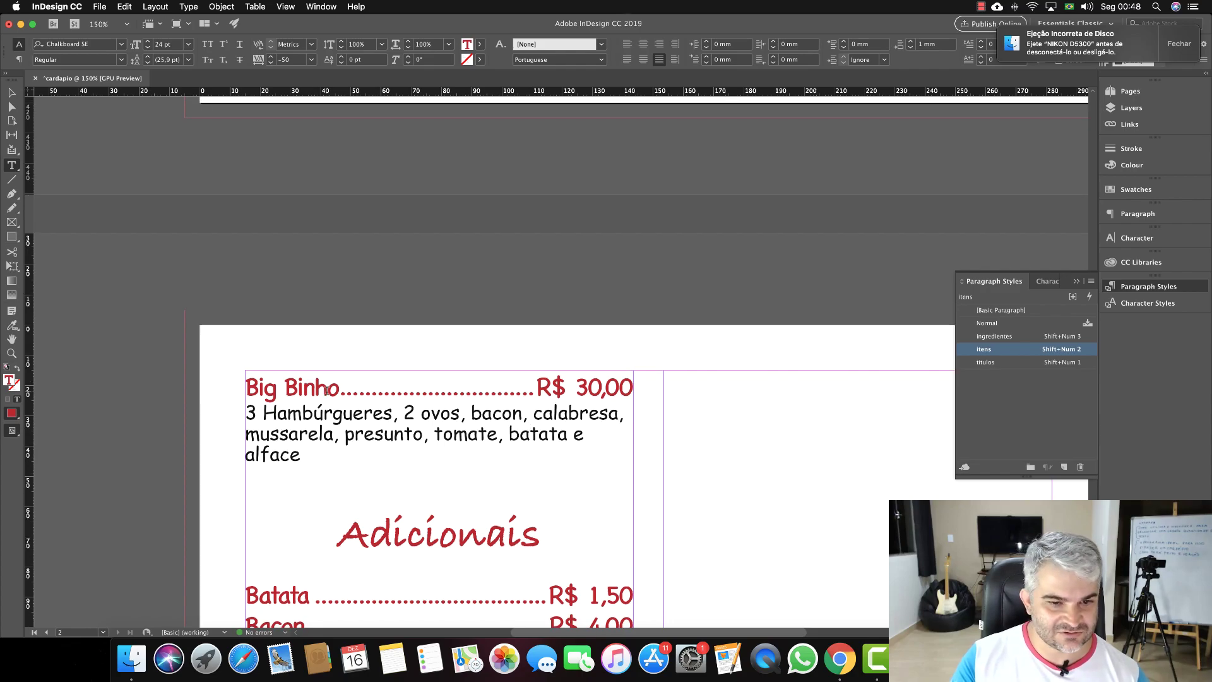
scroll(326, 389, "up", 10)
scroll(312, 205, "up", 15)
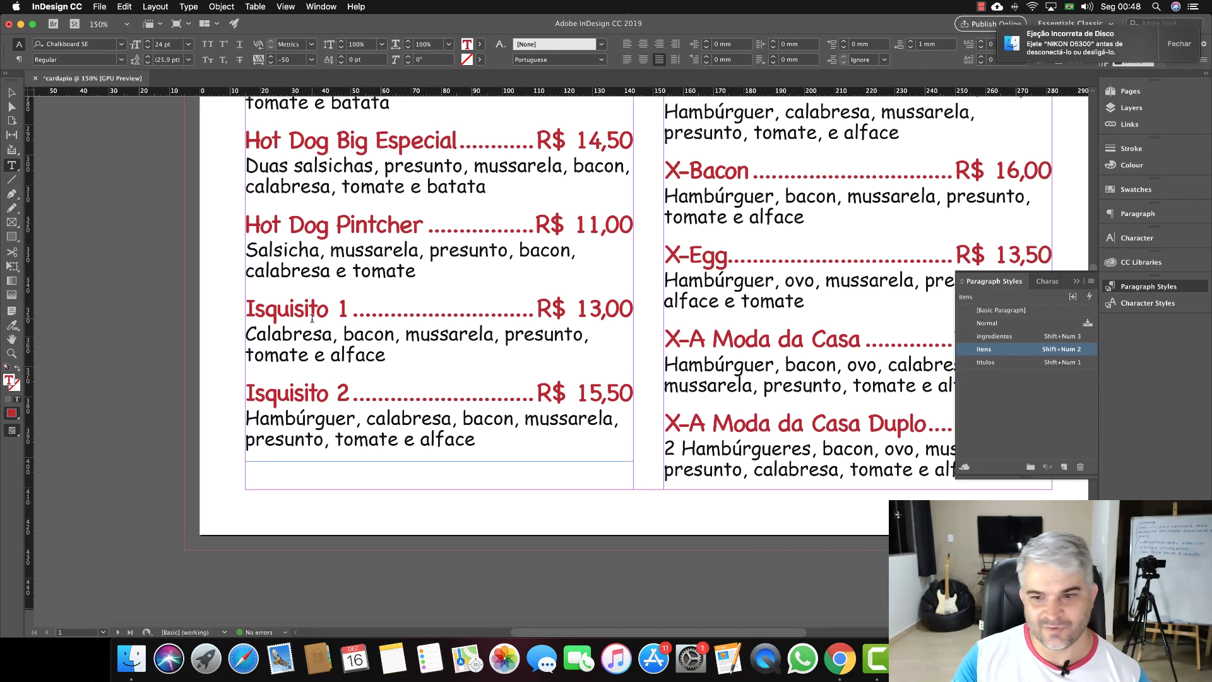
scroll(312, 319, "up", 12)
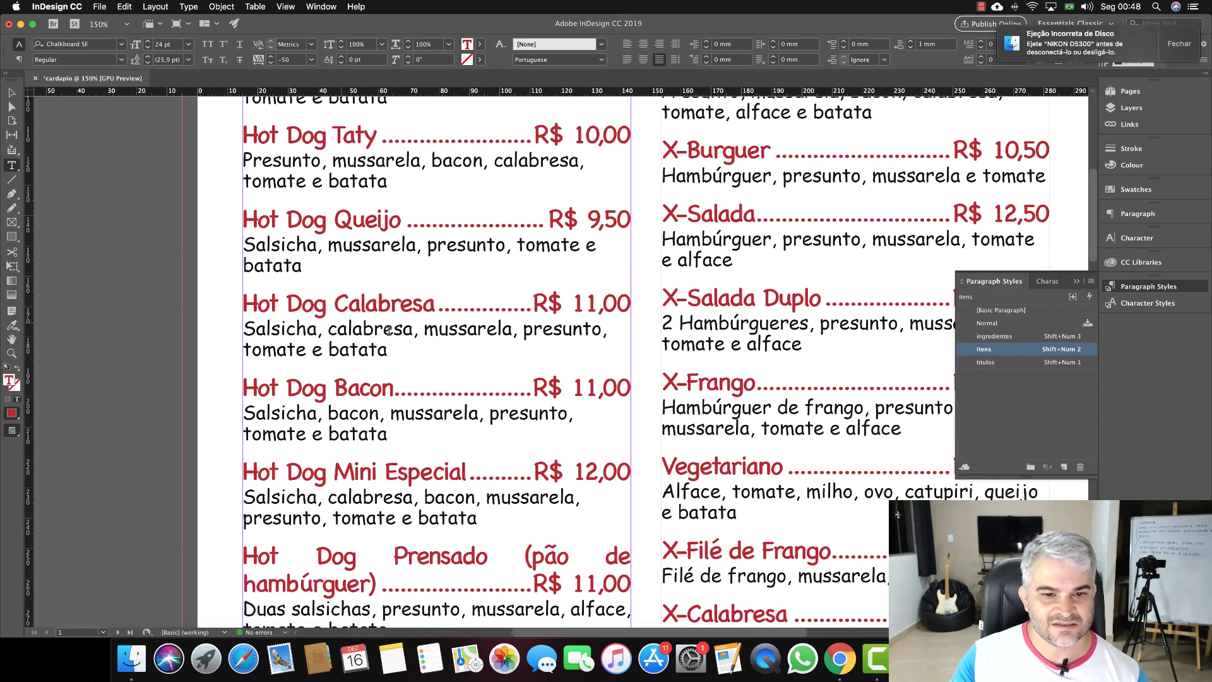
scroll(422, 329, "up", 2)
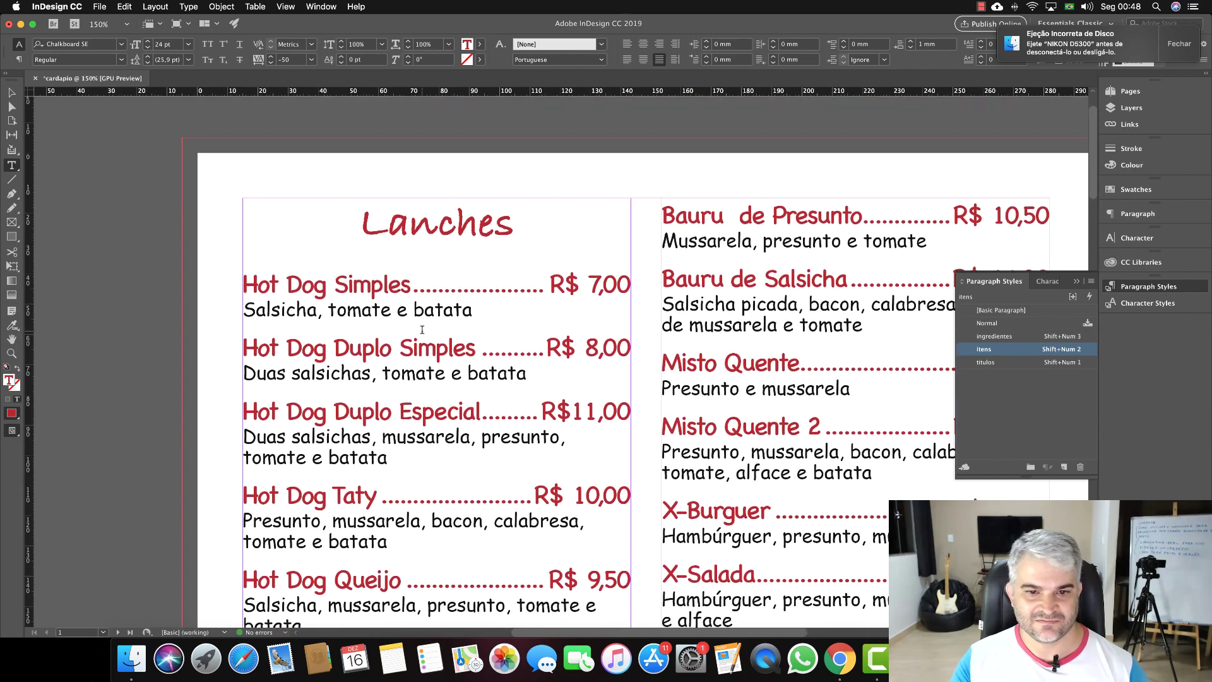
scroll(422, 328, "left", 1)
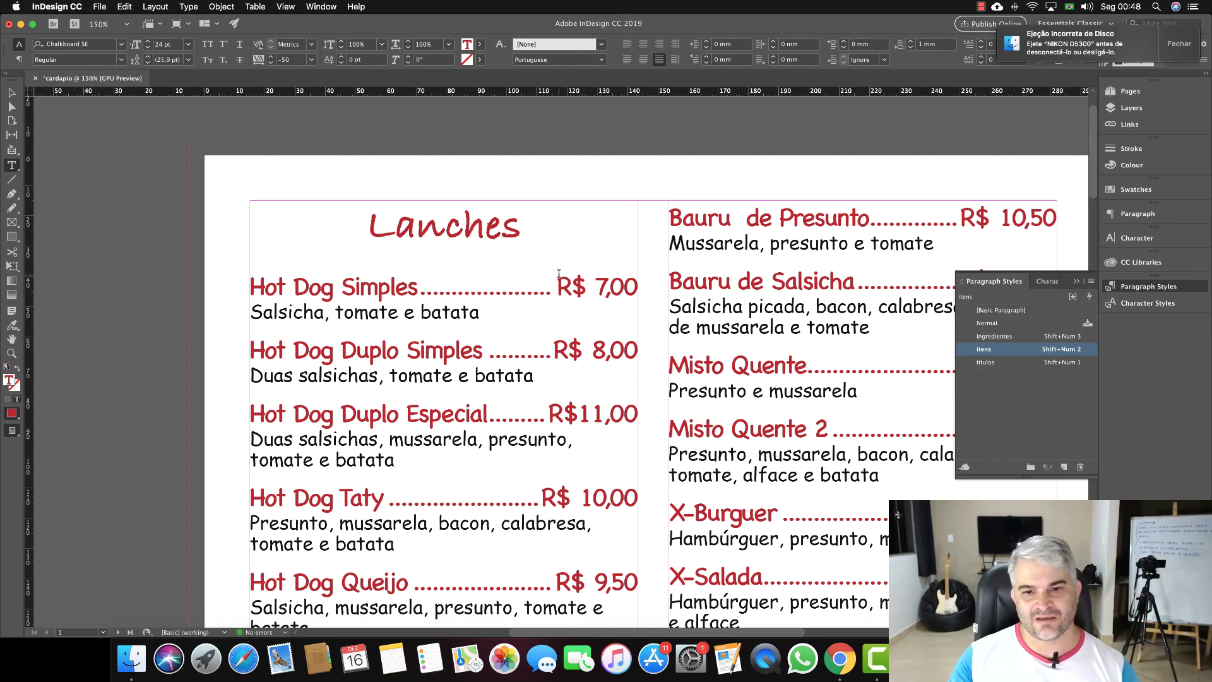
scroll(559, 273, "left", 2)
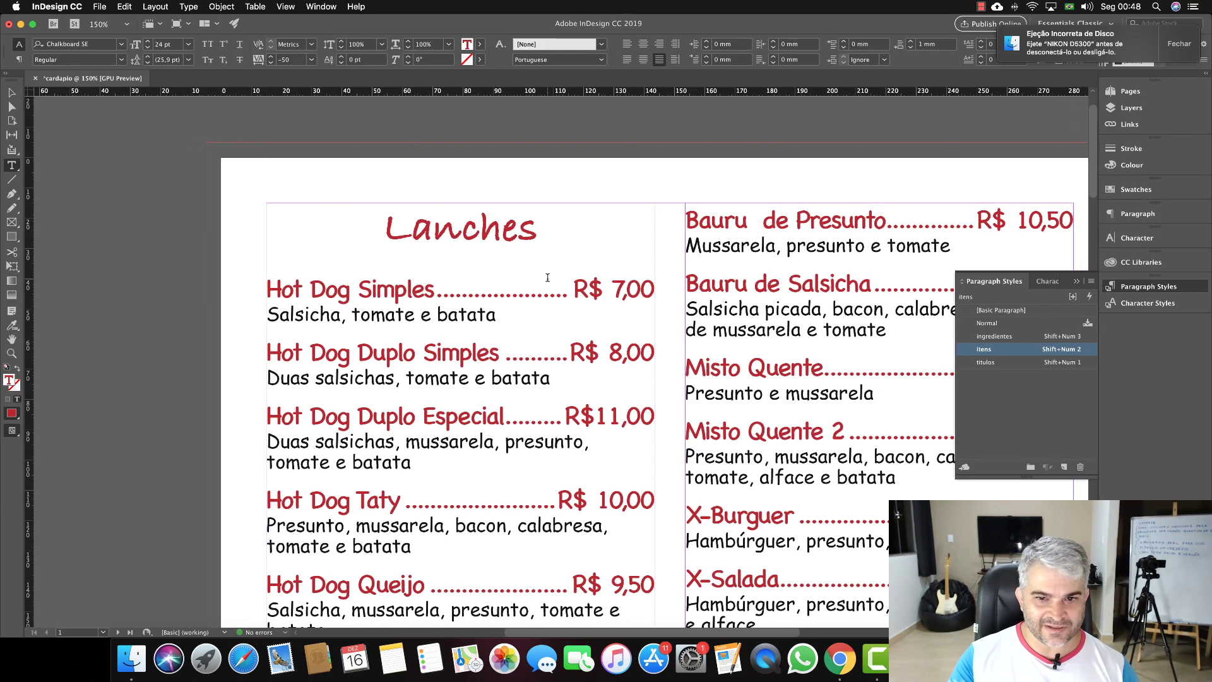
Examine the "Hot Dog Simples" line by highlighting its price, dotted leader, item name and whole line in turn.
left_click_drag(574, 286, 653, 289)
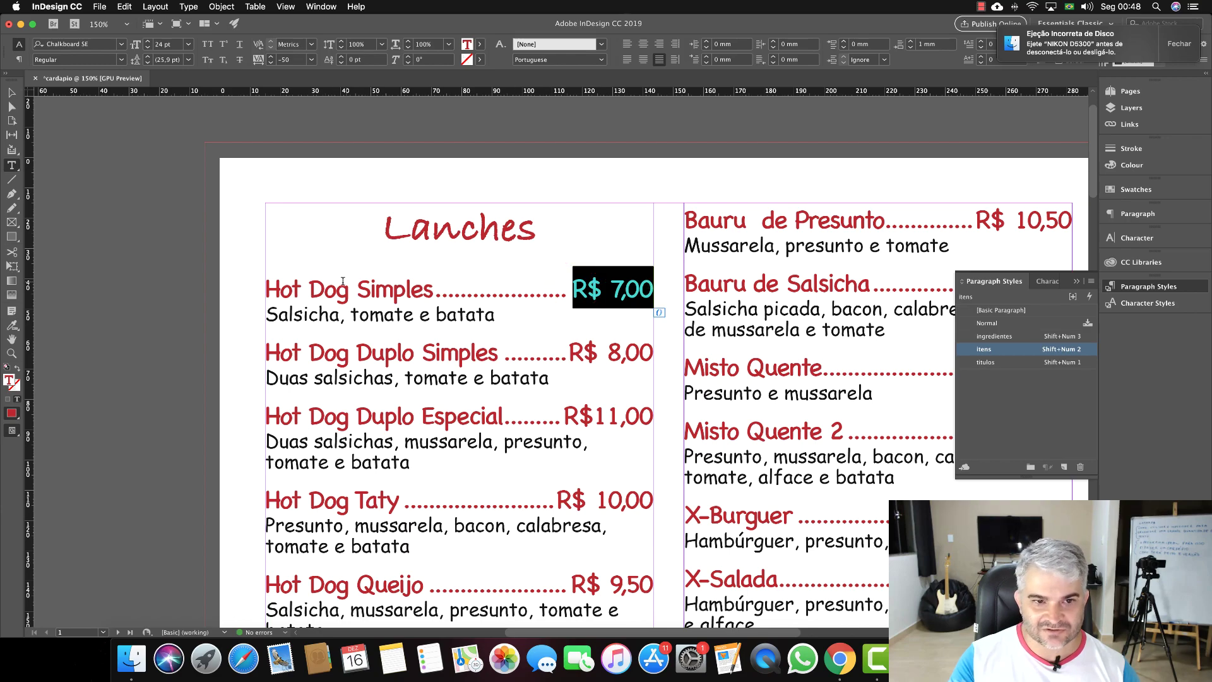
scroll(280, 291, "right", 5)
scroll(279, 291, "down", 3)
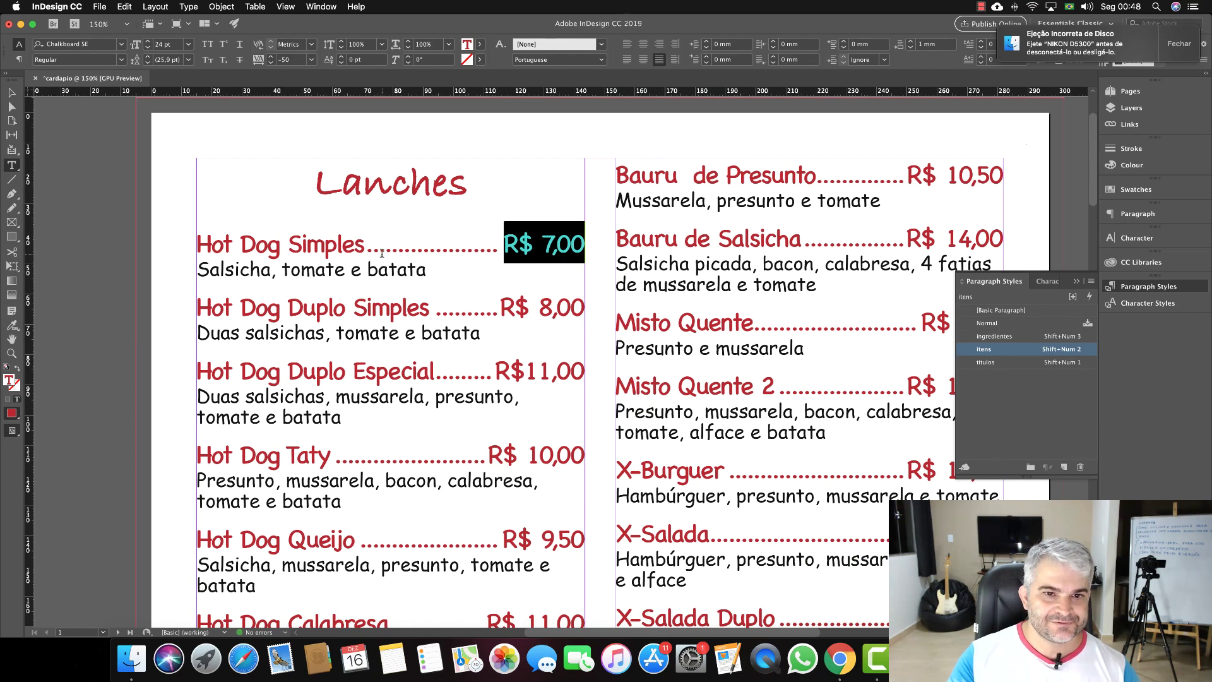
left_click_drag(364, 244, 503, 244)
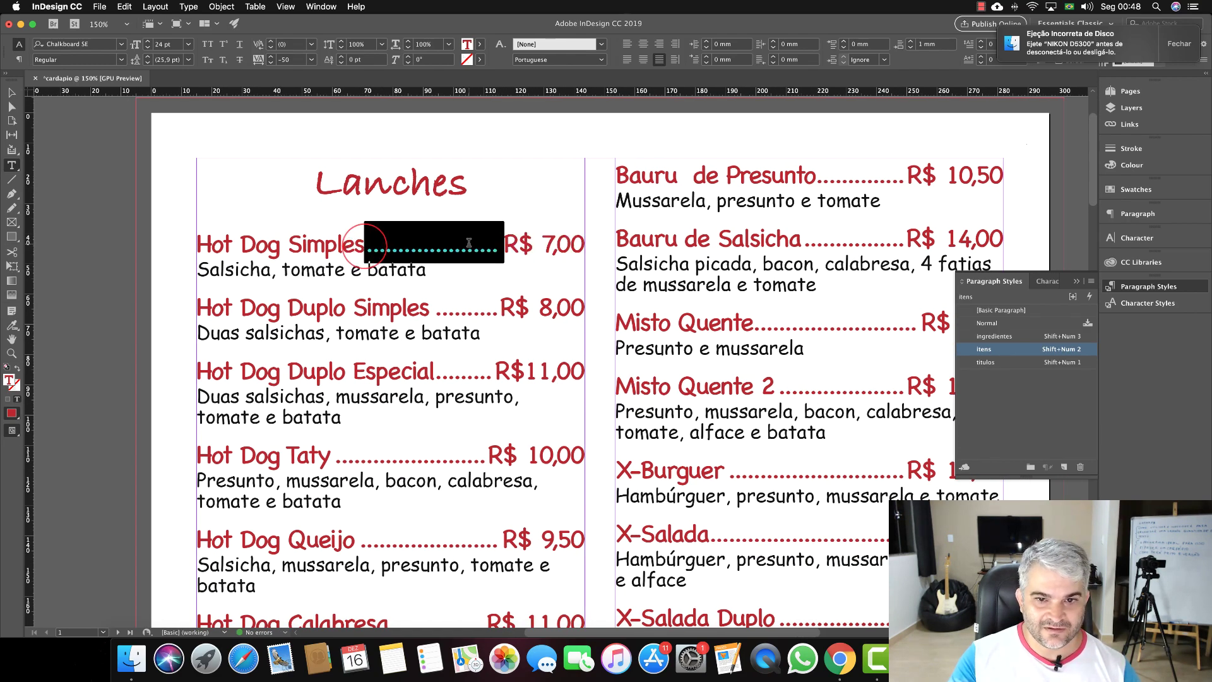
left_click_drag(197, 243, 364, 245)
scroll(400, 294, "up", 2)
scroll(399, 294, "up", 1)
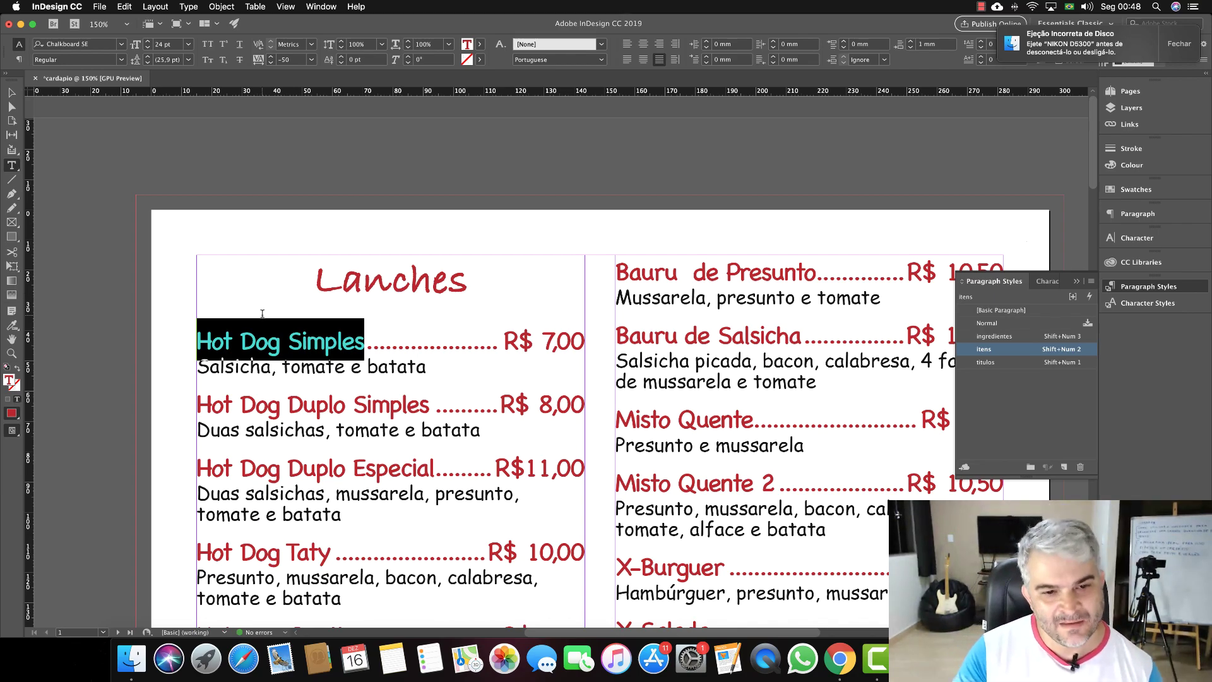
scroll(262, 314, "down", 1)
left_click(325, 333)
left_click_drag(195, 337, 581, 337)
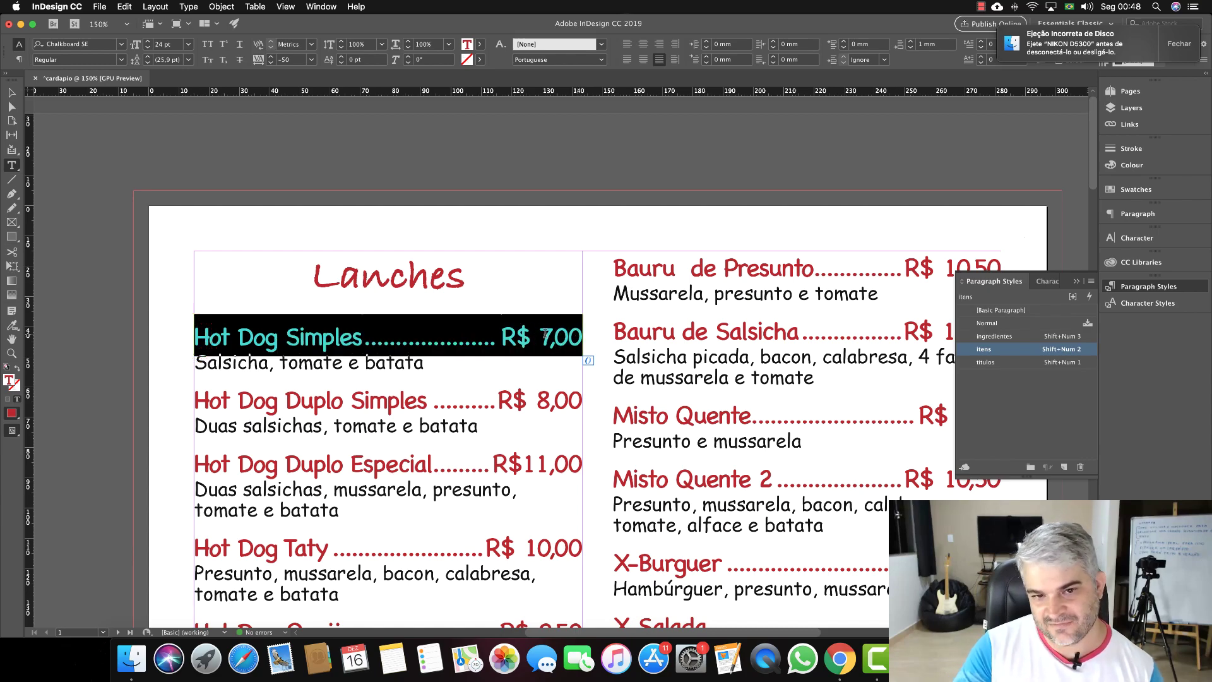
scroll(505, 322, "down", 1)
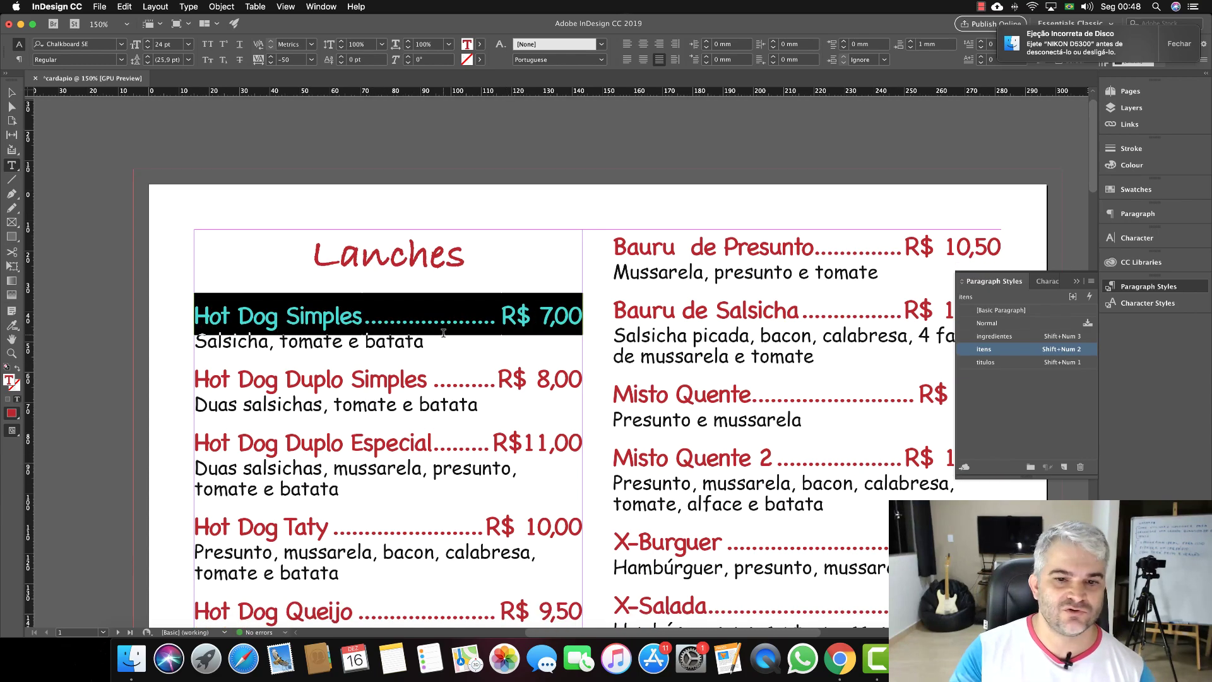
left_click(441, 333)
scroll(443, 332, "left", 1)
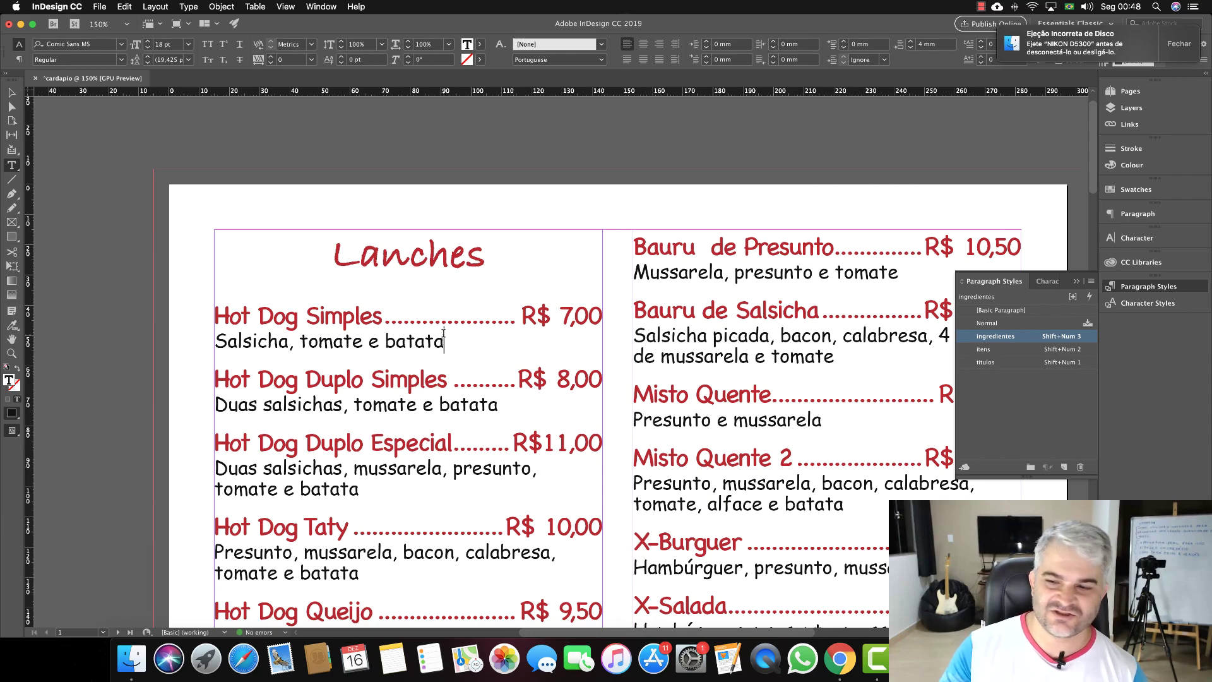
scroll(443, 333, "right", 1)
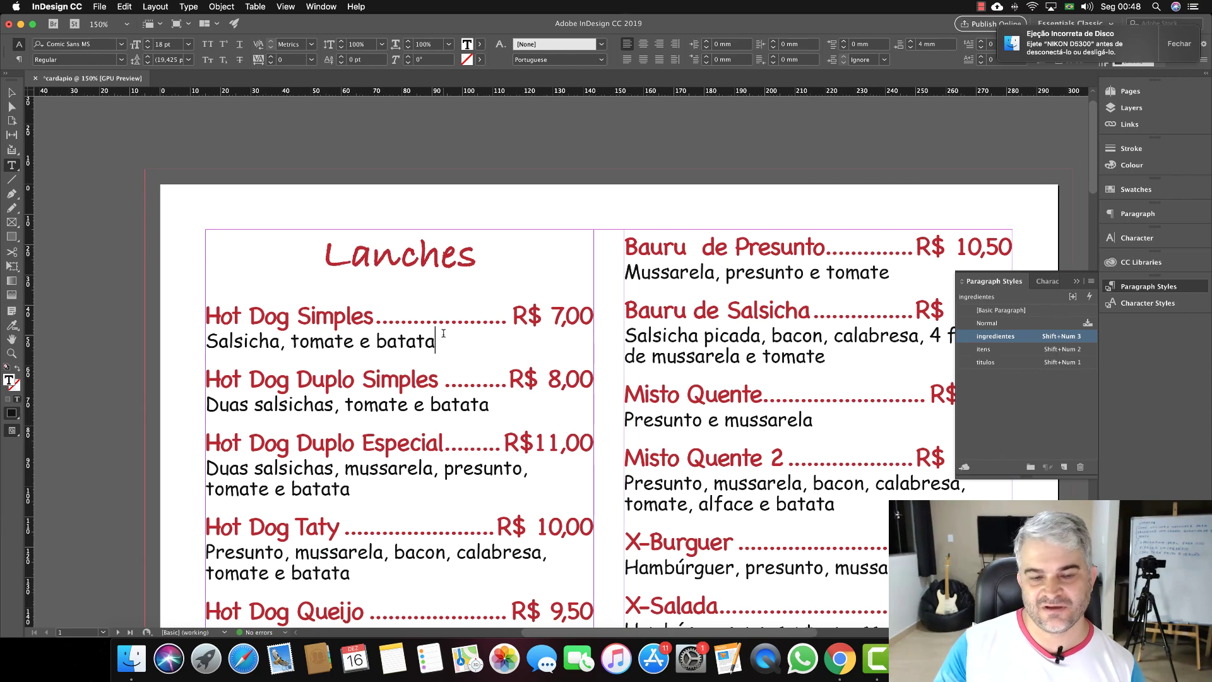
Select the dotted leader of "Hot Dog Simples", show the character styles and set the leader's fill colour to [Black].
double_click(390, 312)
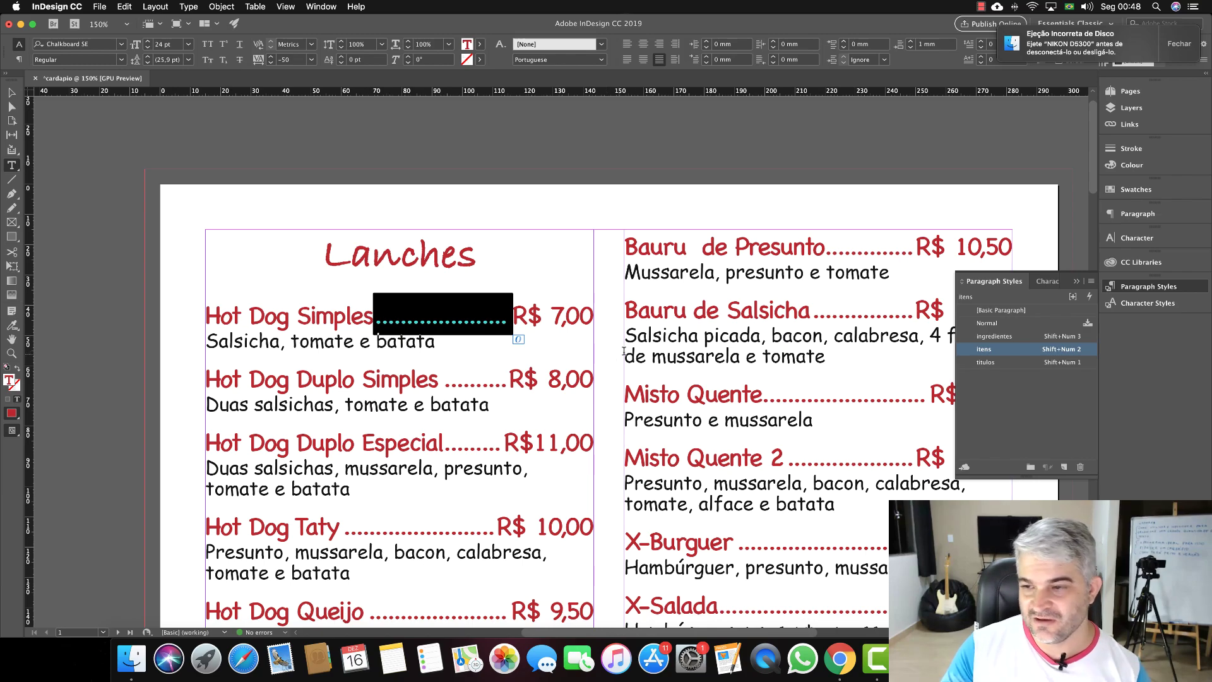
left_click(1140, 306)
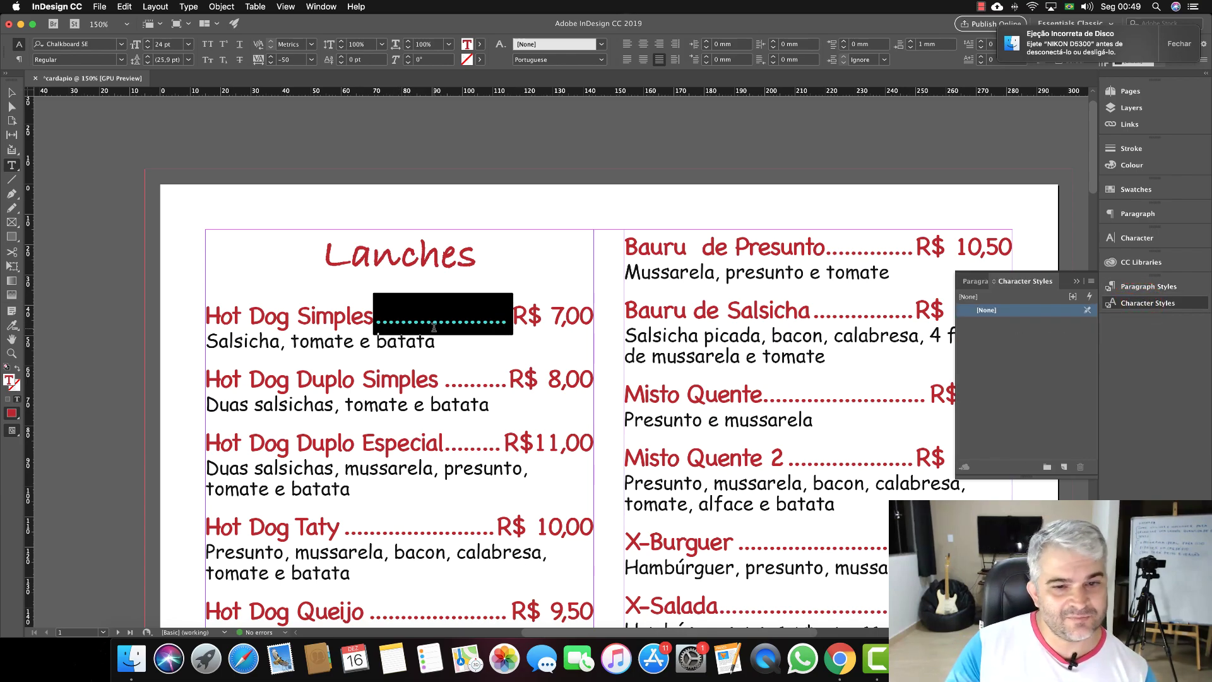
left_click(479, 45)
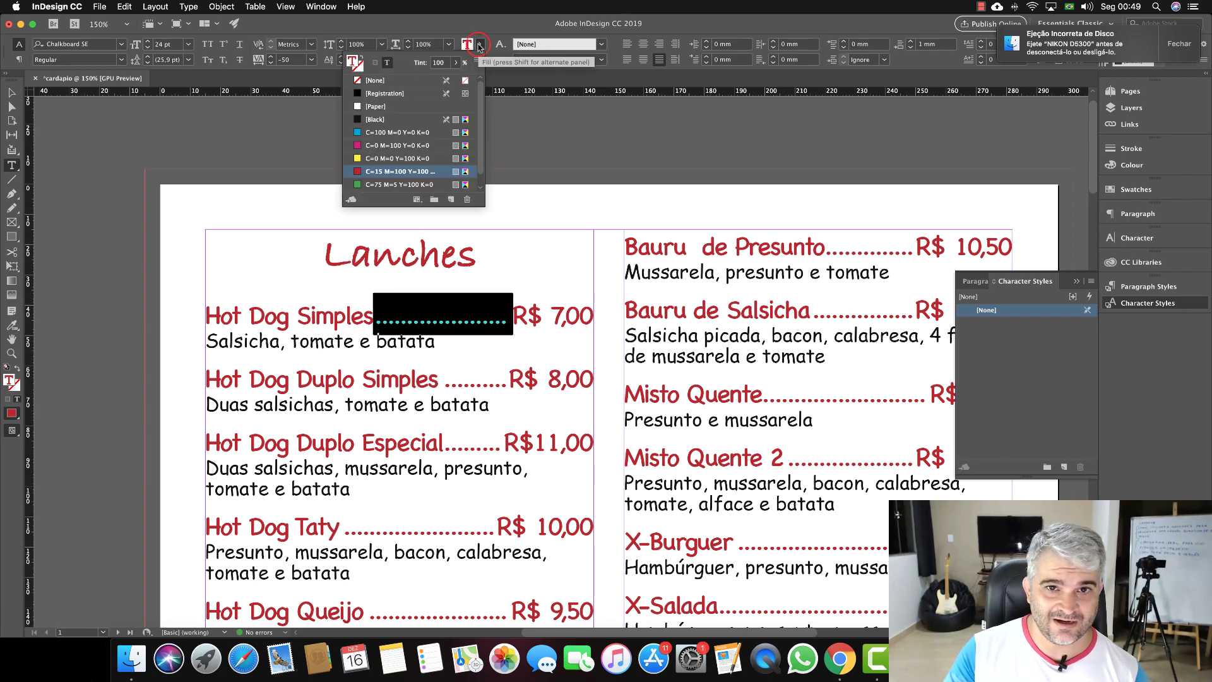
left_click(360, 119)
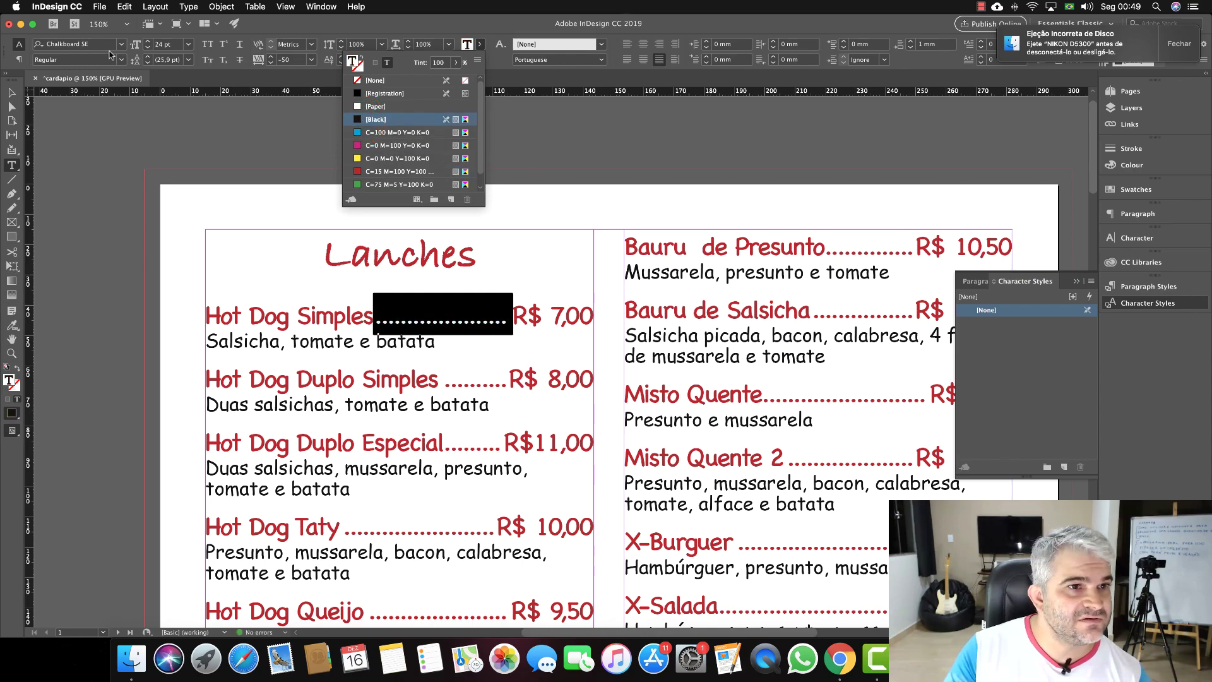
Set the font size of the "Hot Dog Simples" dotted leader to 15 pt.
left_click(147, 48)
left_click(147, 48)
left_click(147, 48)
left_click(147, 47)
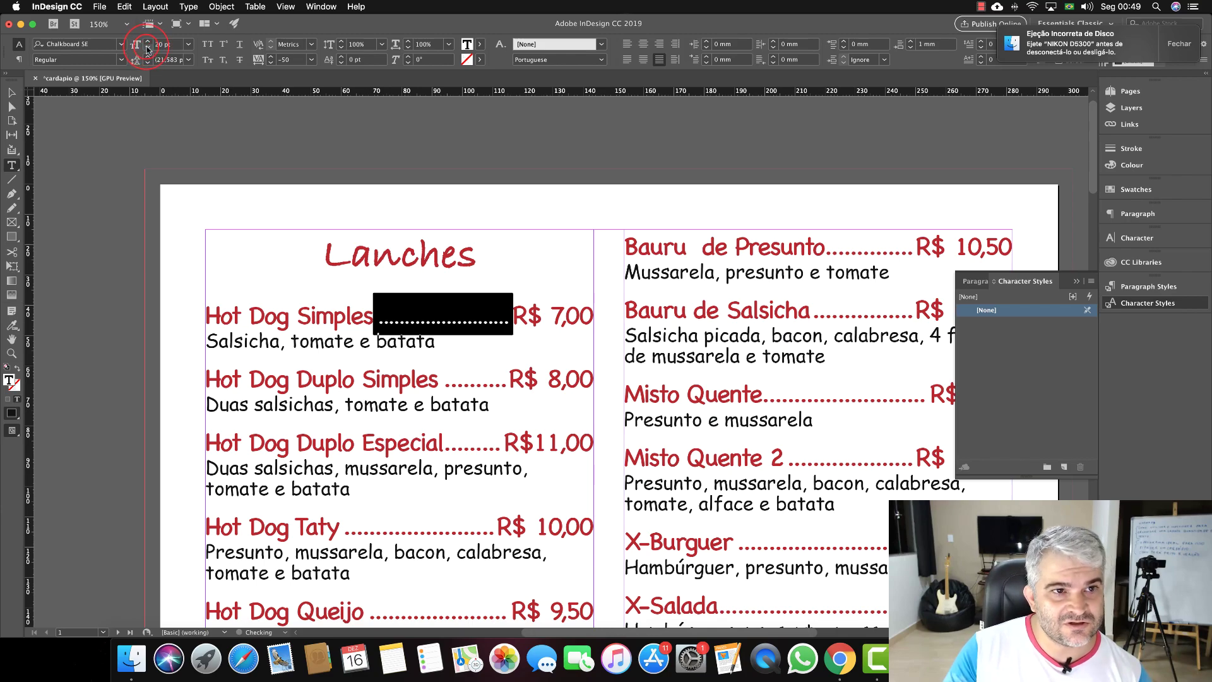
left_click(147, 48)
left_click(148, 48)
left_click(147, 48)
left_click(147, 48)
left_click(148, 48)
left_click(147, 48)
left_click(147, 48)
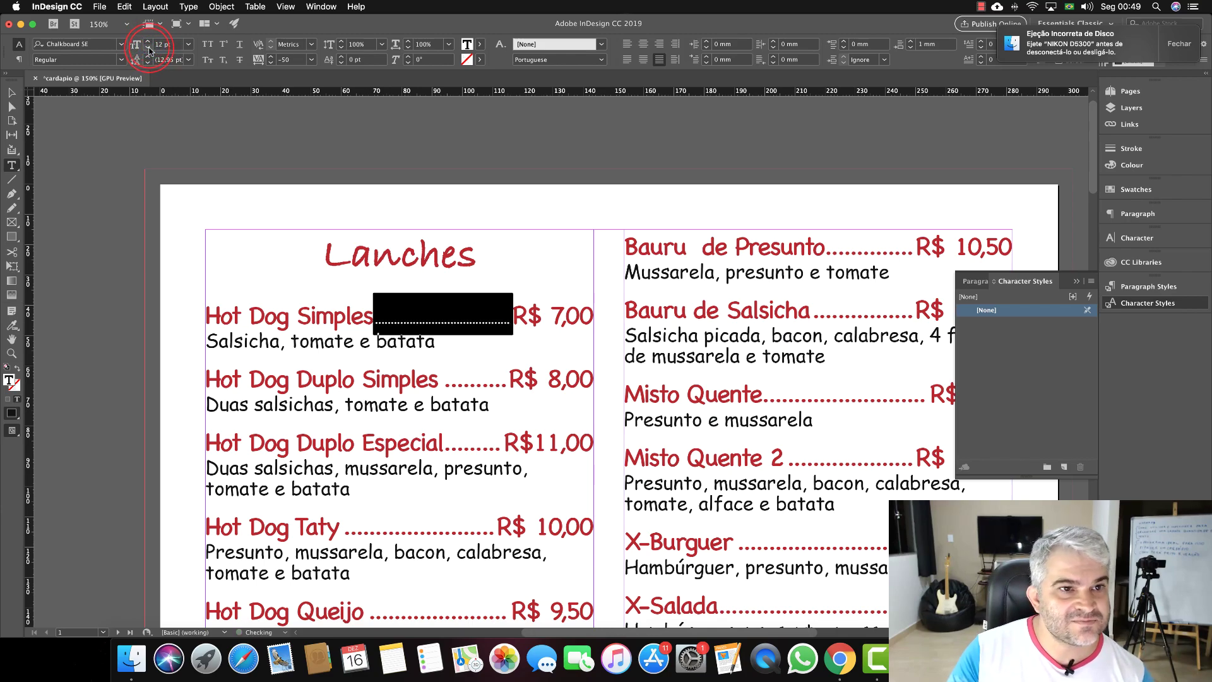
left_click(147, 41)
left_click(148, 42)
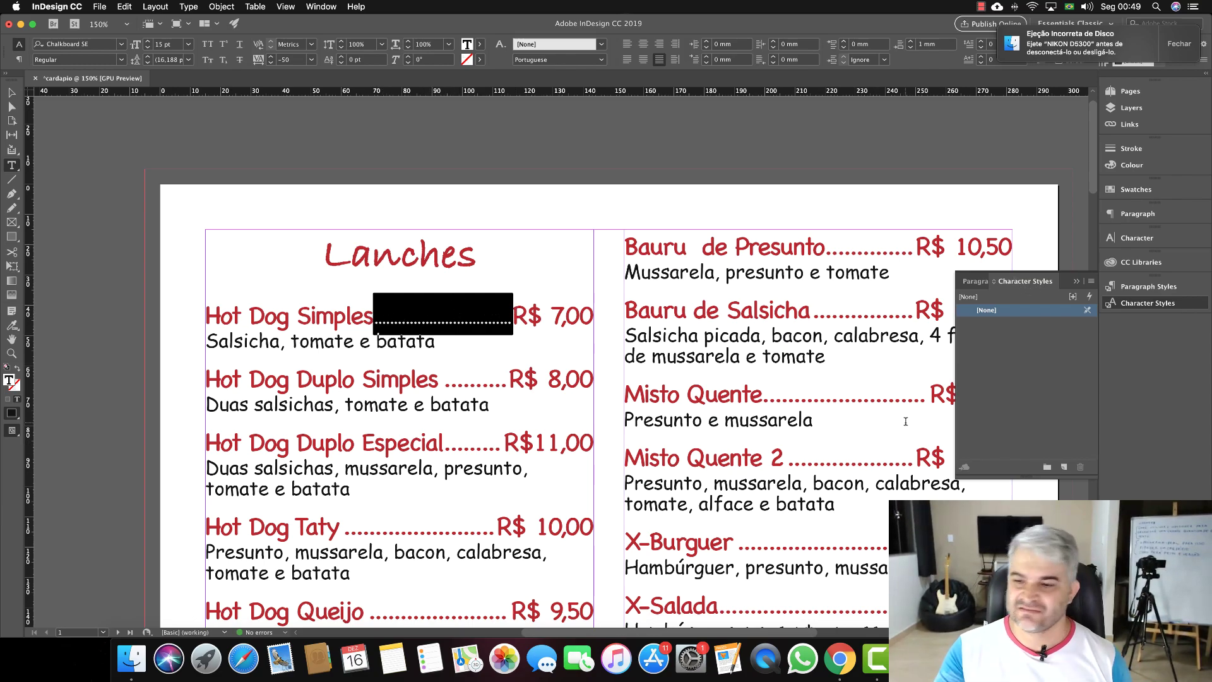
Create a character style named "tabulacao" from the selected "Hot Dog Simples" dotted leader, based on [None].
left_click(1064, 467)
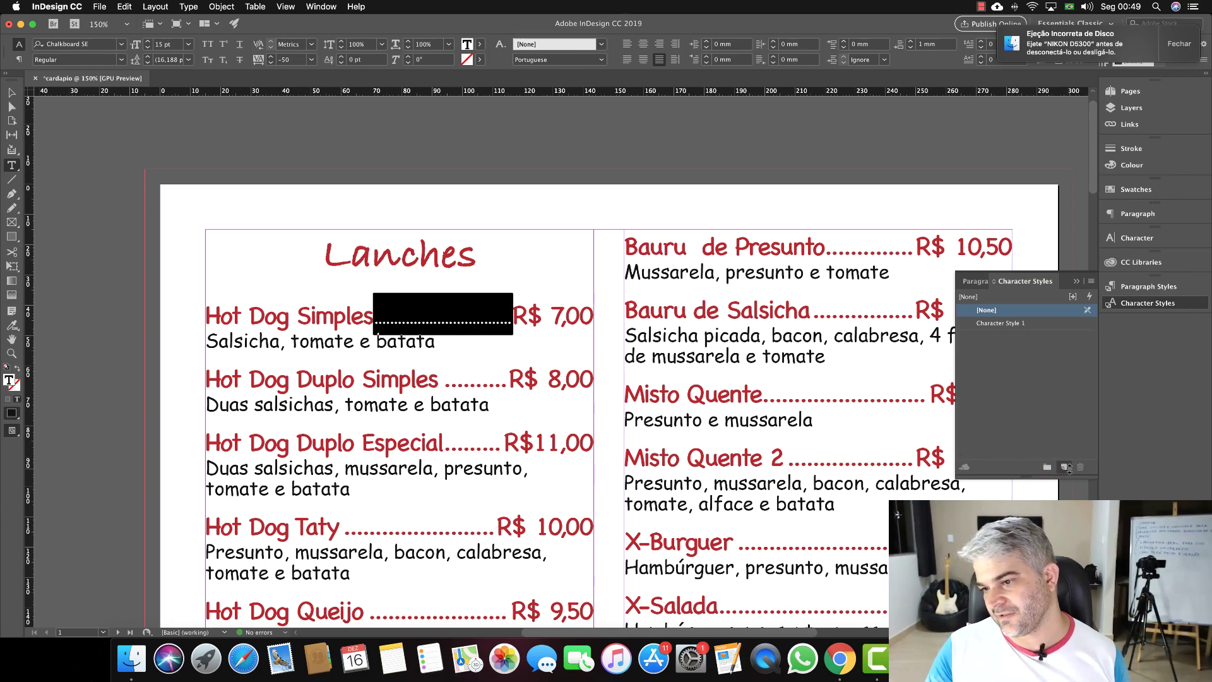
double_click(994, 324)
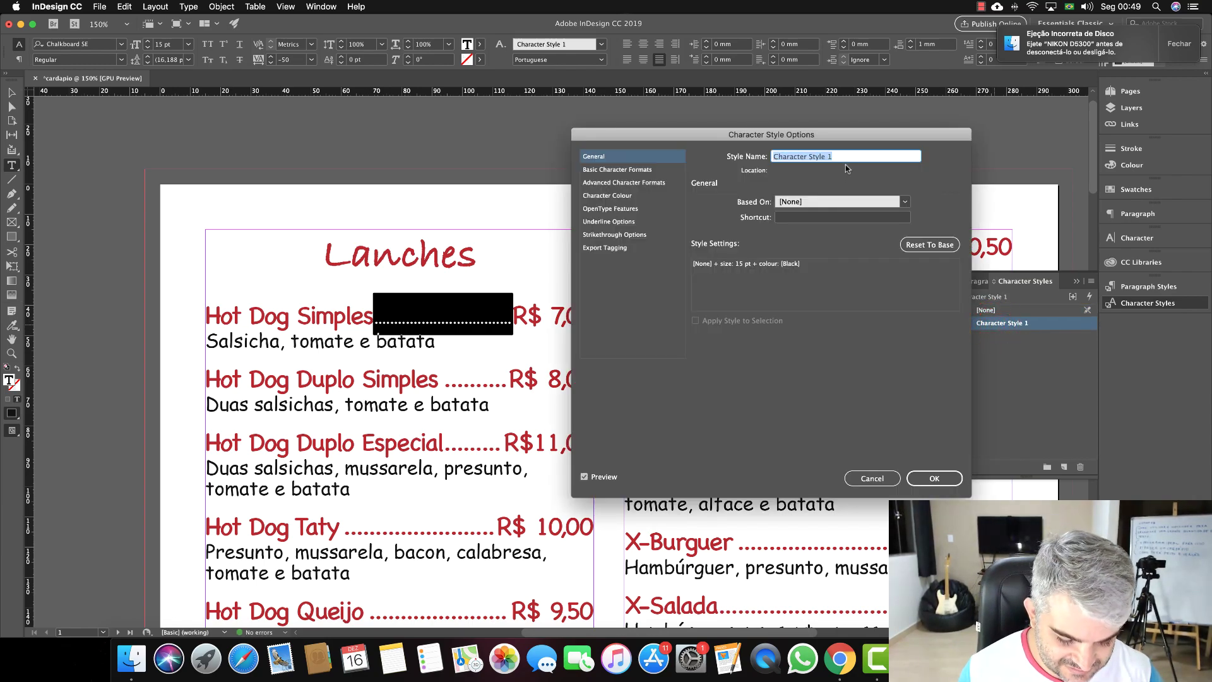
type("tab")
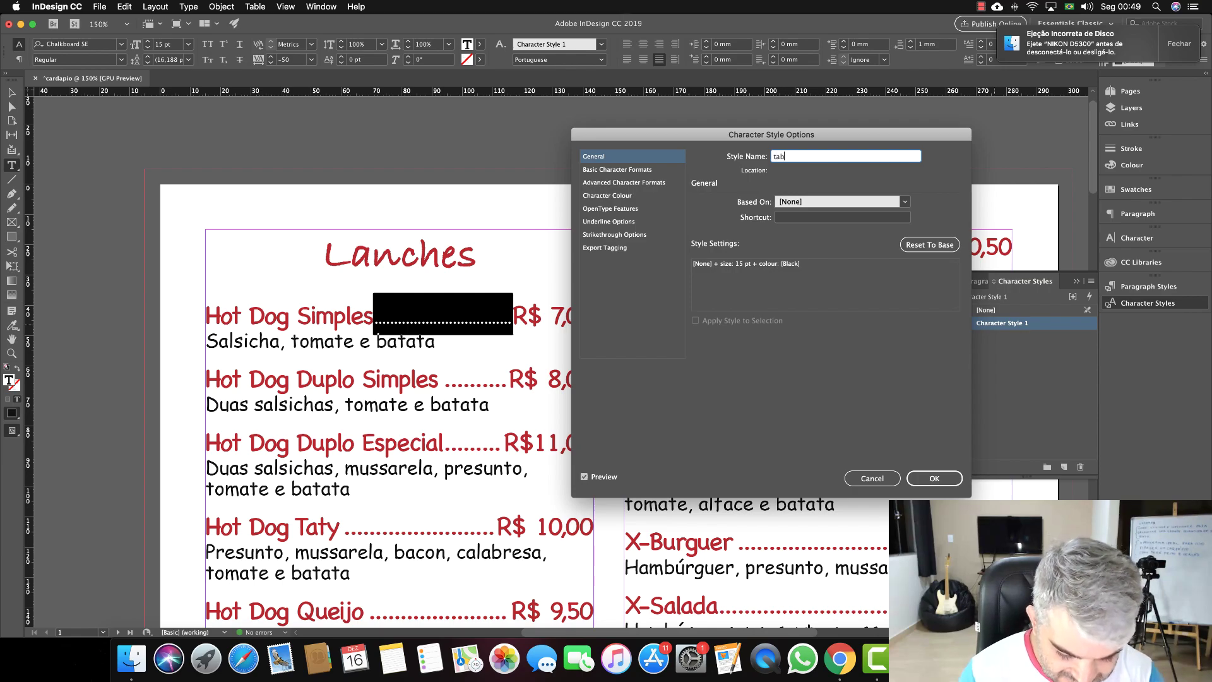
type("ulacao")
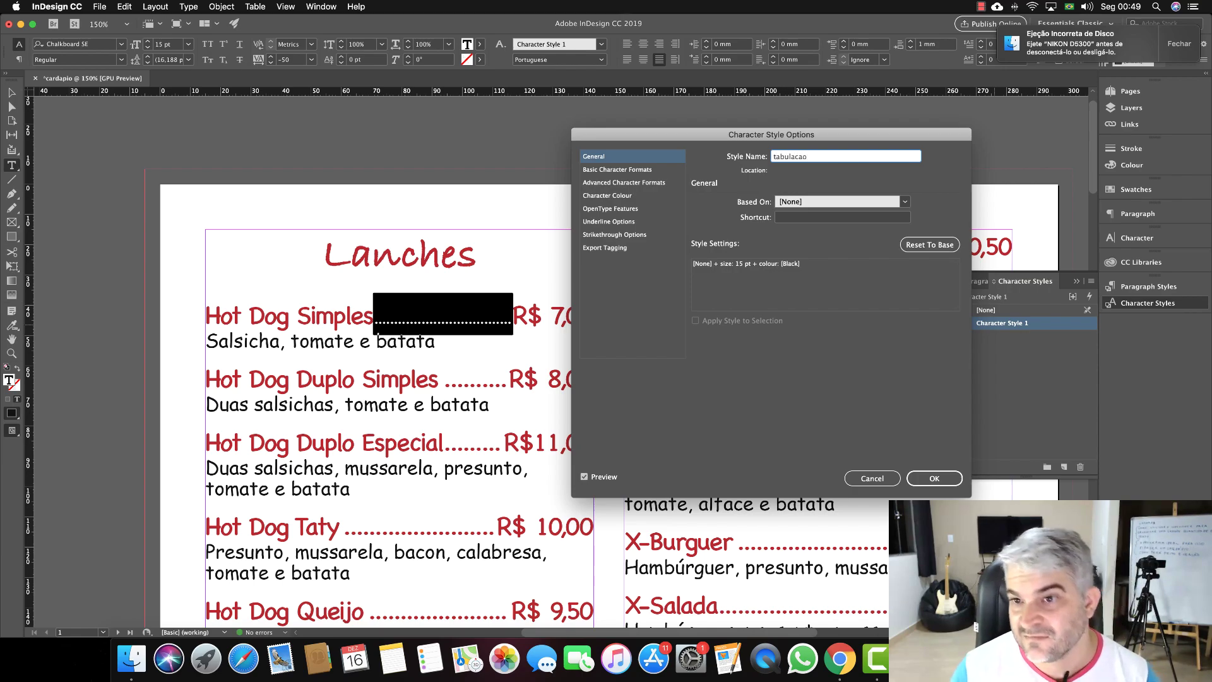
key("Tab")
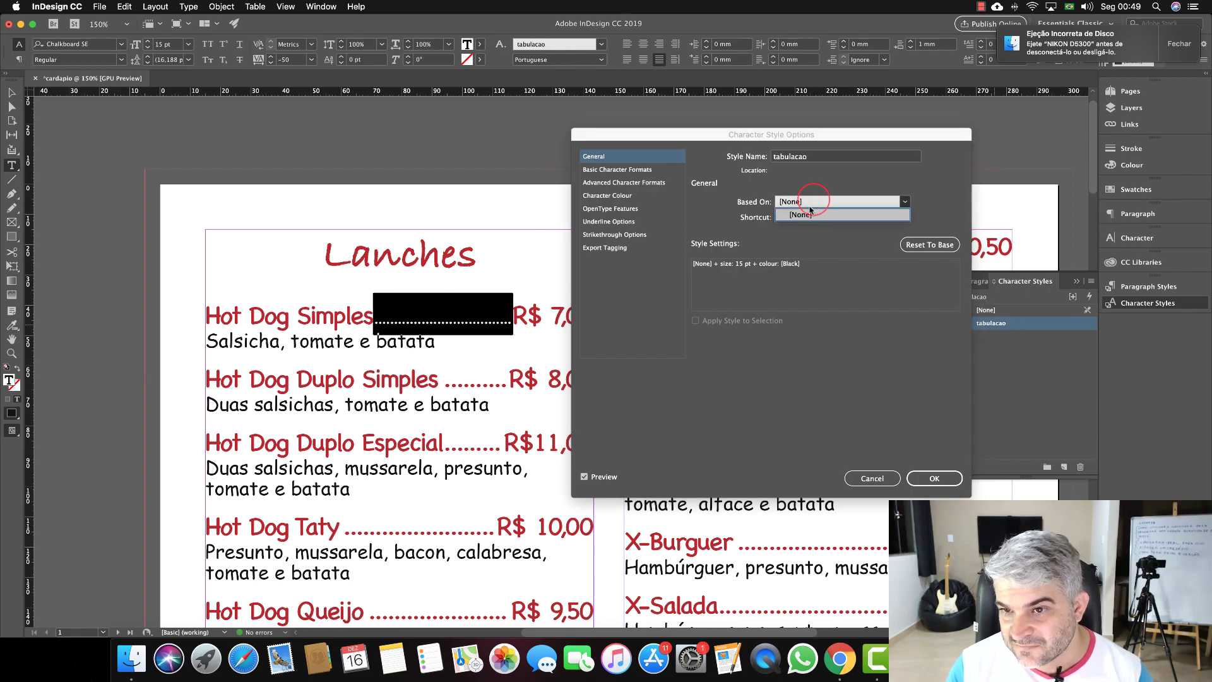
left_click(787, 217)
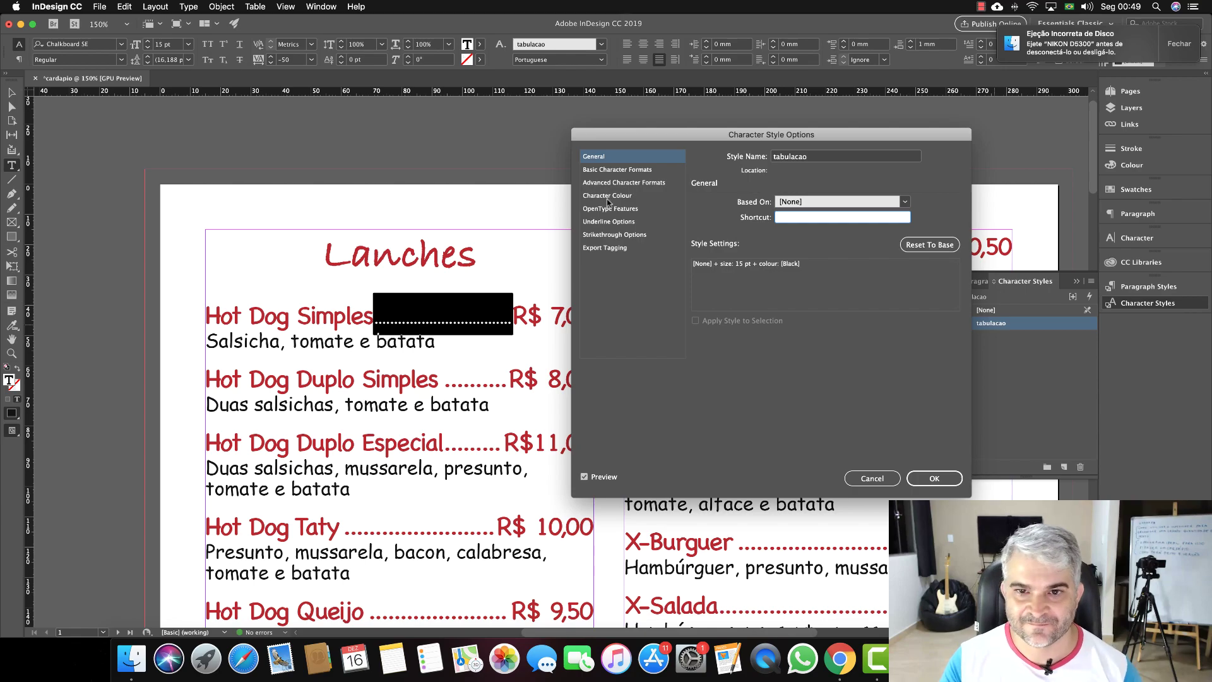
left_click(934, 479)
Compare the dotted leaders of "Hot Dog Simples" and "Hot Dog Duplo Simples" and examine the paragraph and character styles they use.
left_click(508, 307)
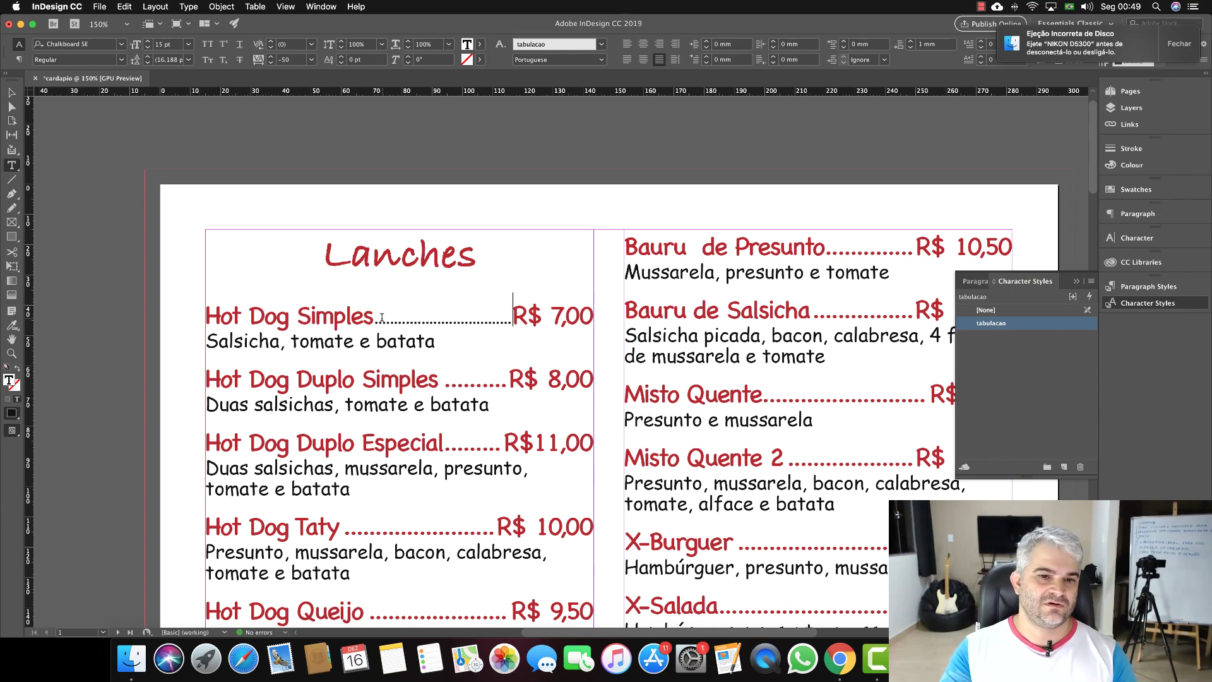
double_click(470, 316)
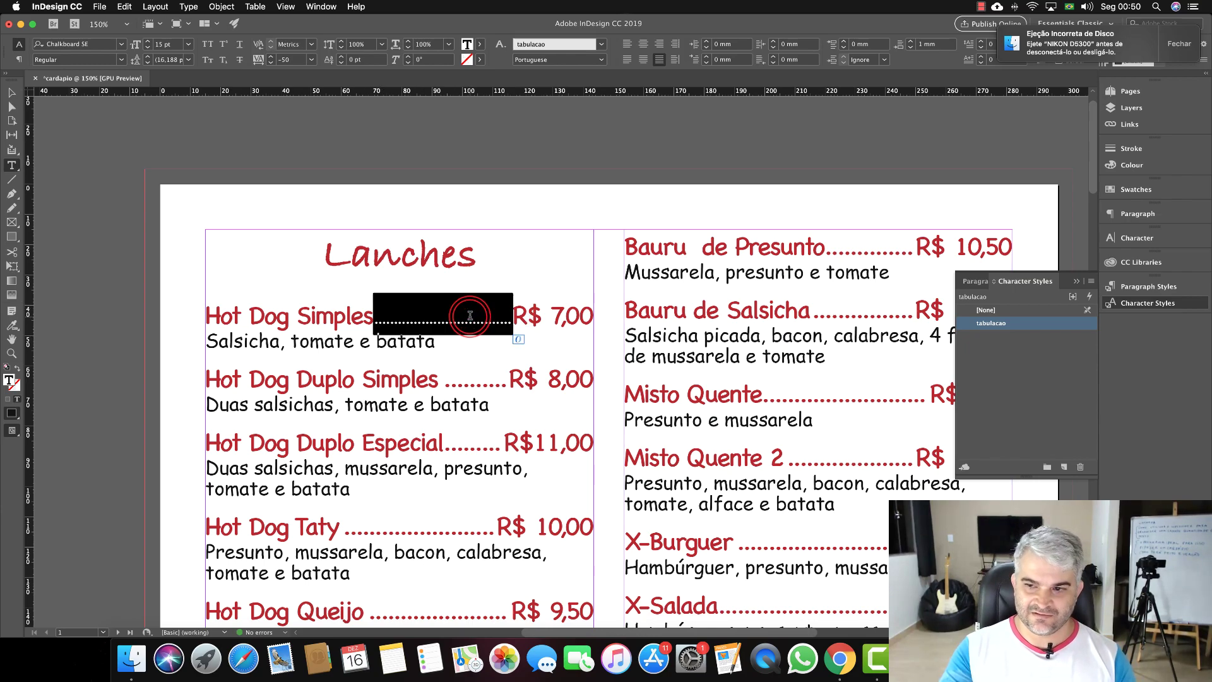
left_click(1147, 286)
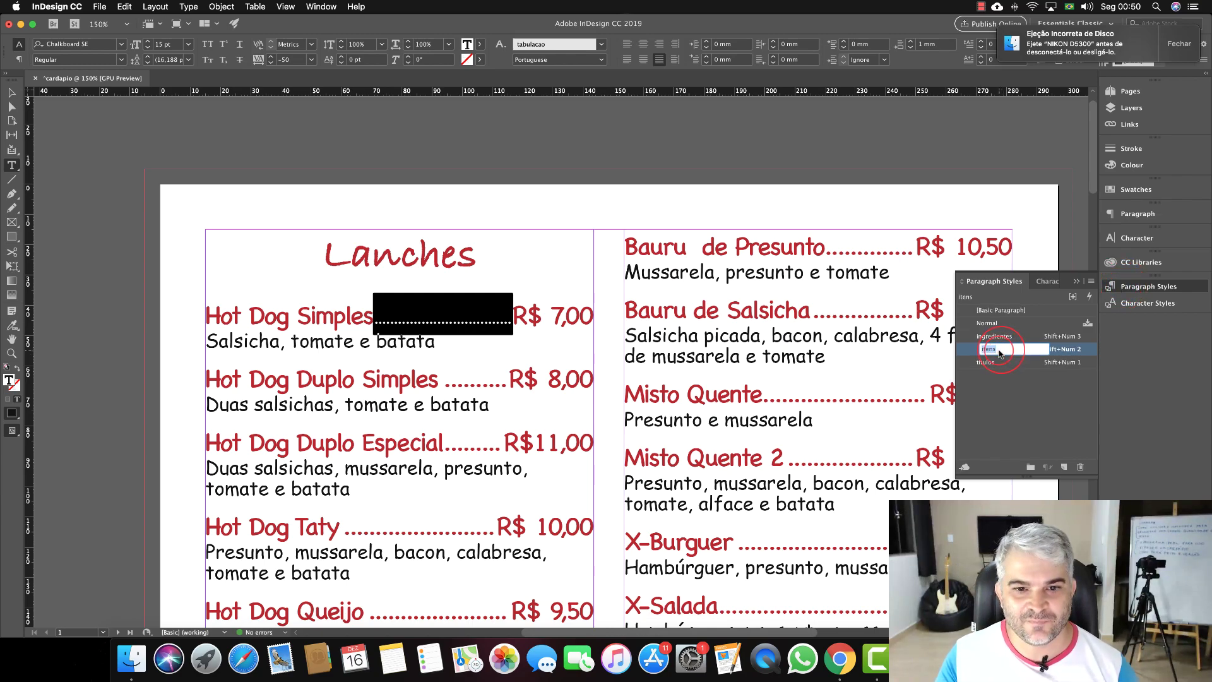
left_click(515, 382)
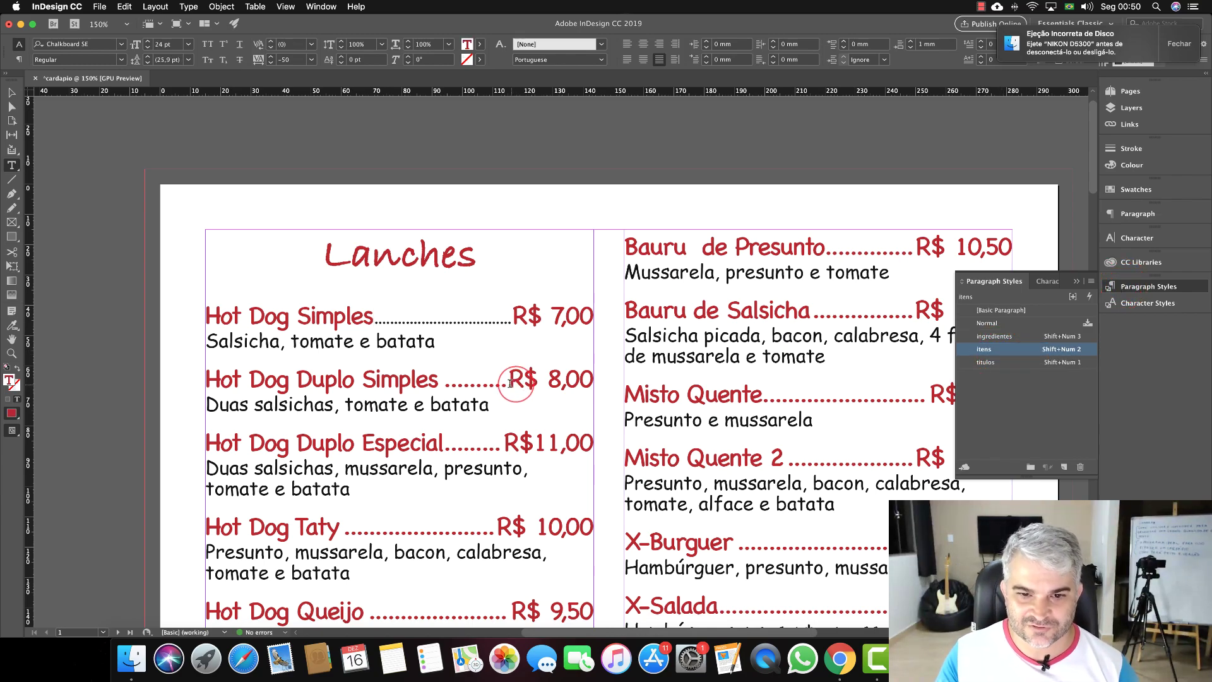
double_click(441, 379)
double_click(446, 317)
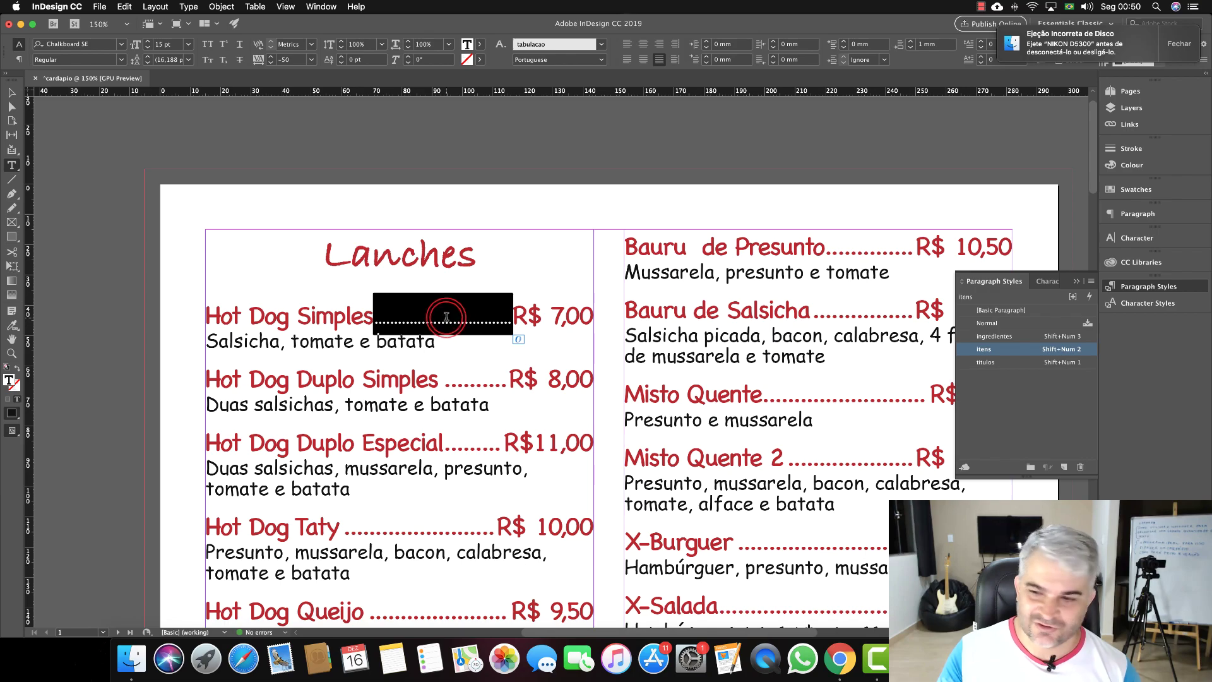
triple_click(447, 316)
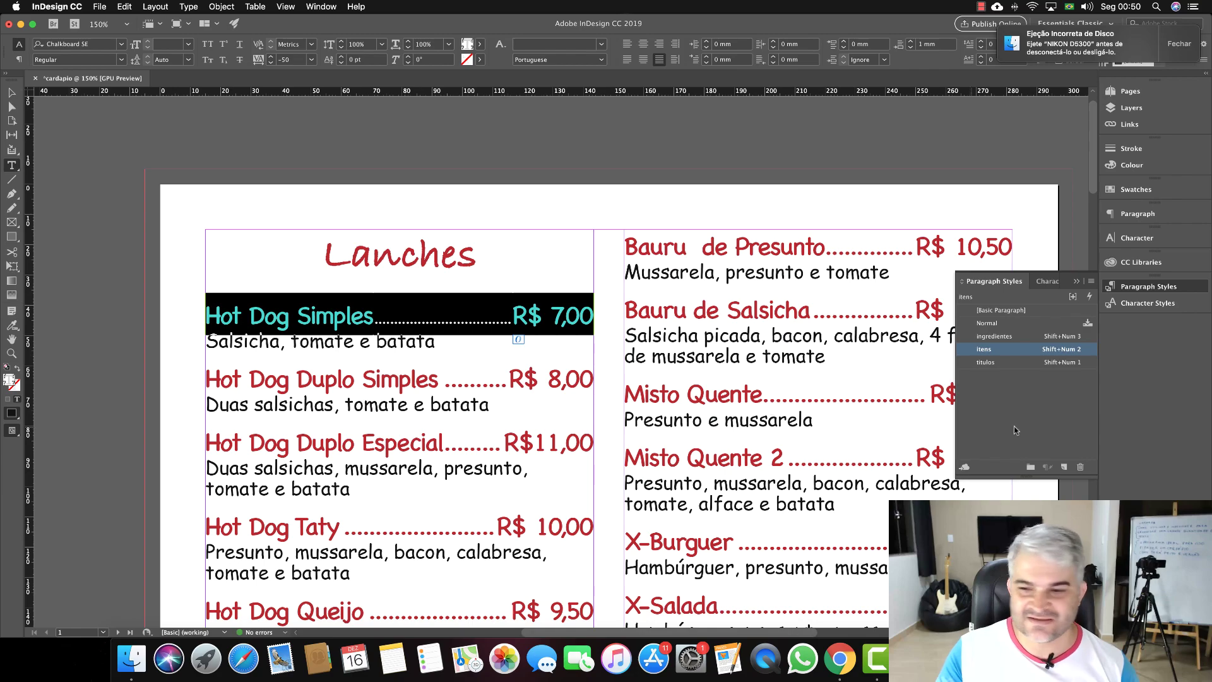
left_click(1047, 282)
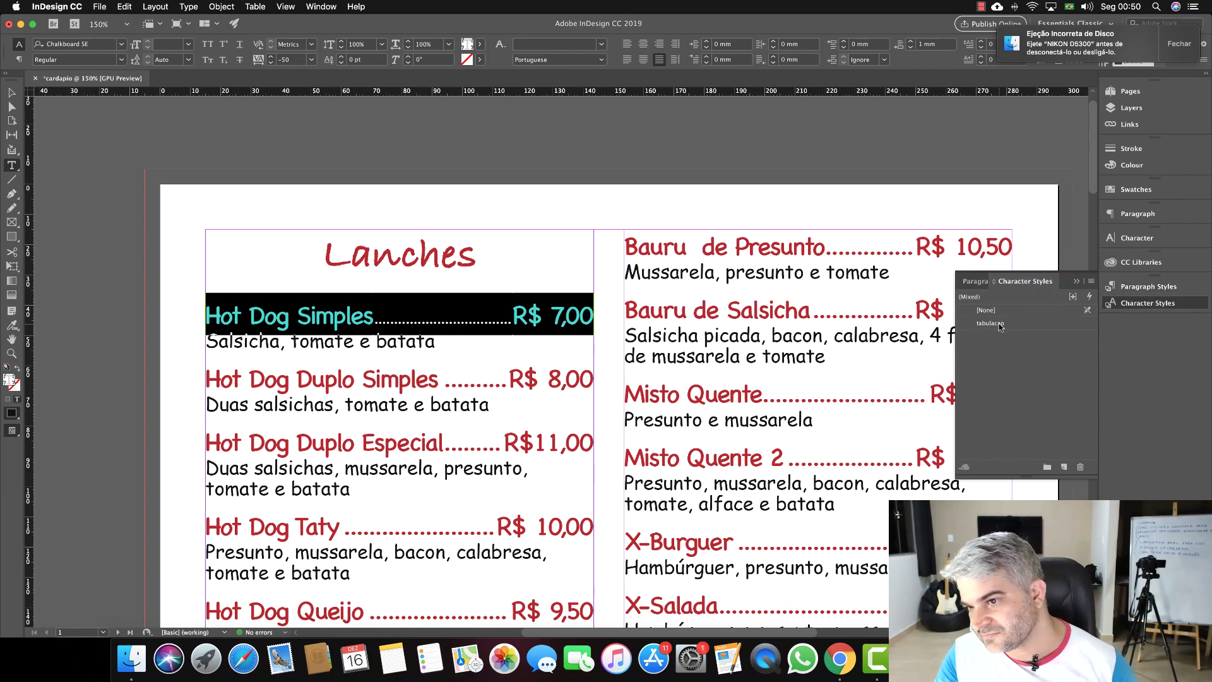
left_click(978, 282)
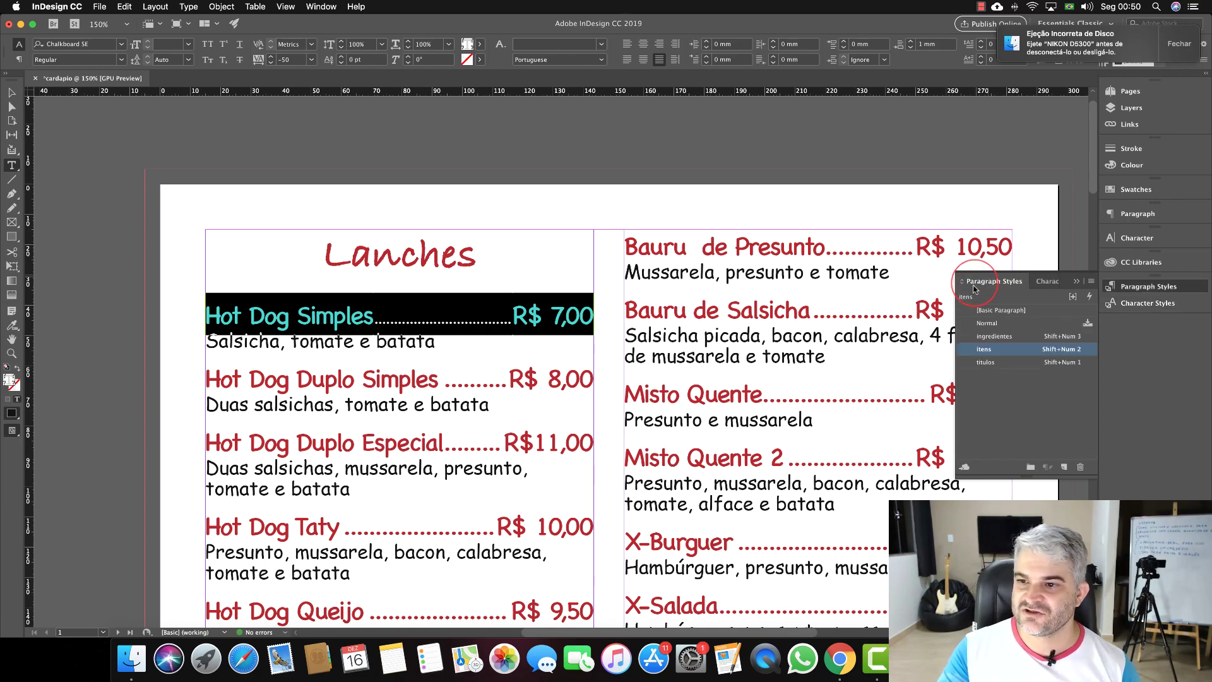
Edit the itens paragraph style and add a nested style that uses the [None] character style.
double_click(983, 351)
left_click_drag(795, 163, 760, 145)
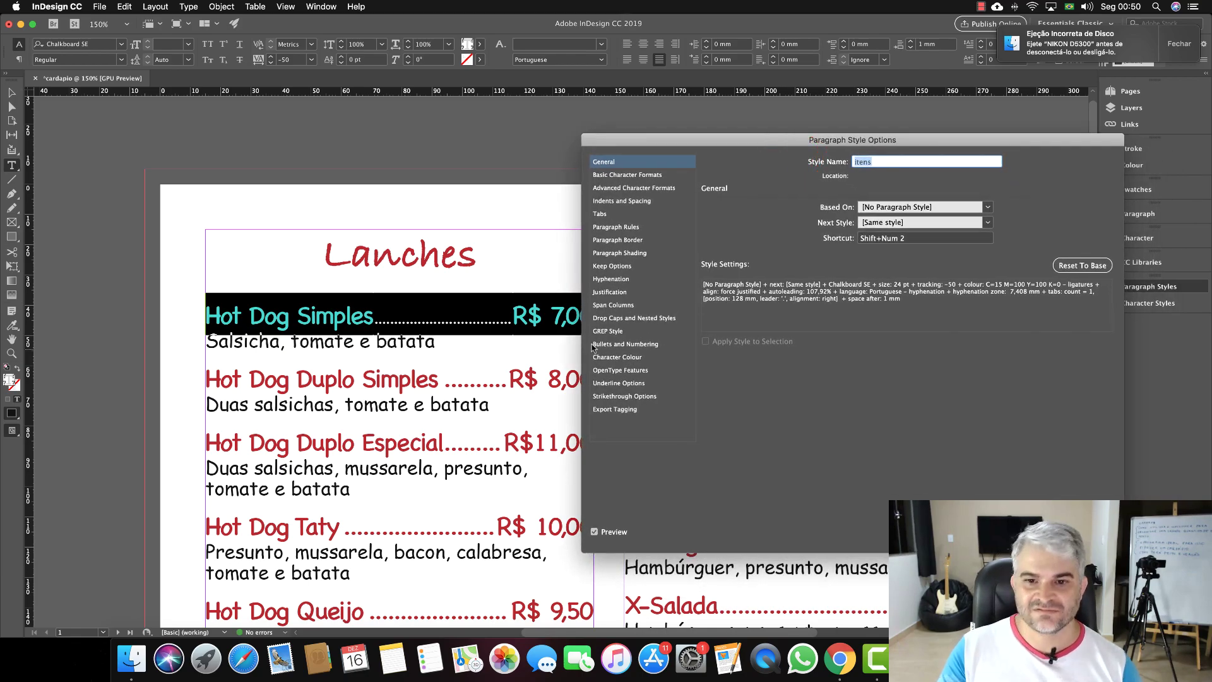
left_click(602, 318)
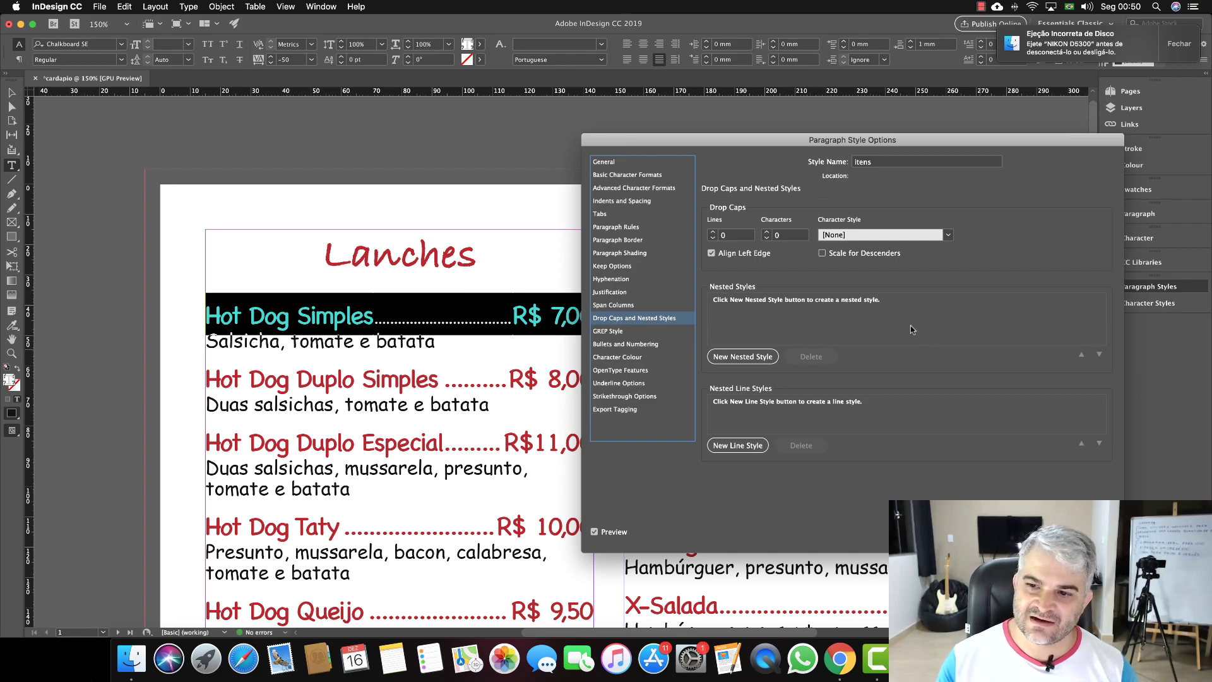
left_click(735, 358)
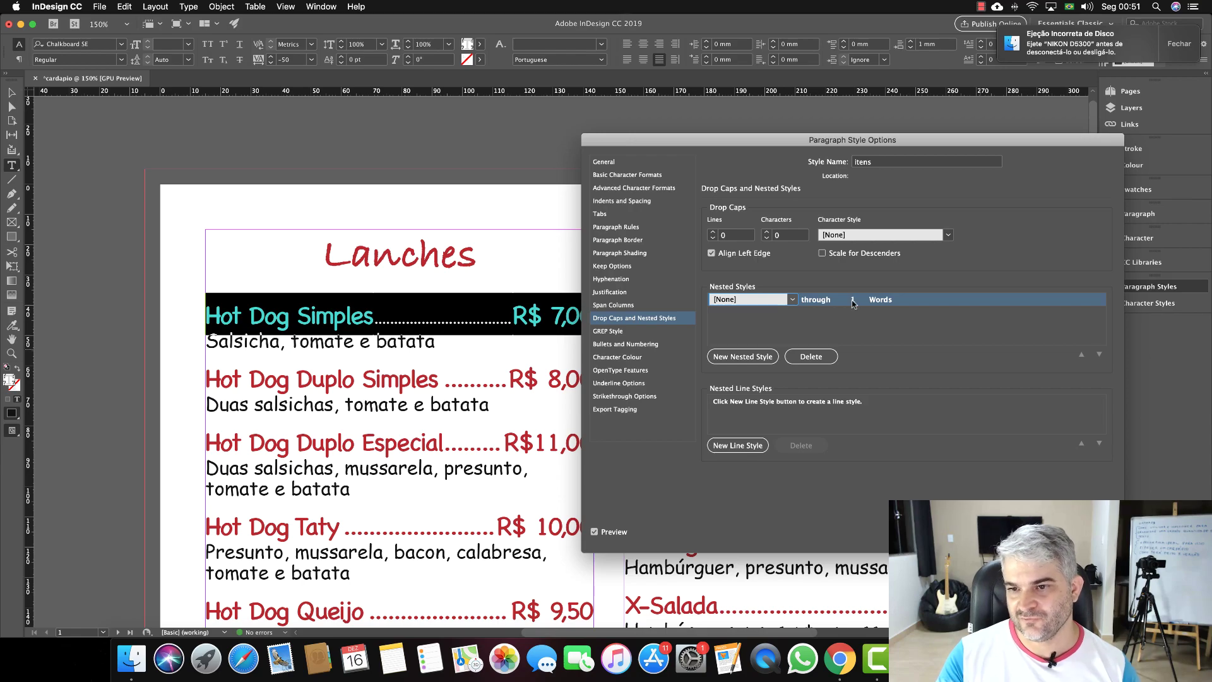
left_click(742, 301)
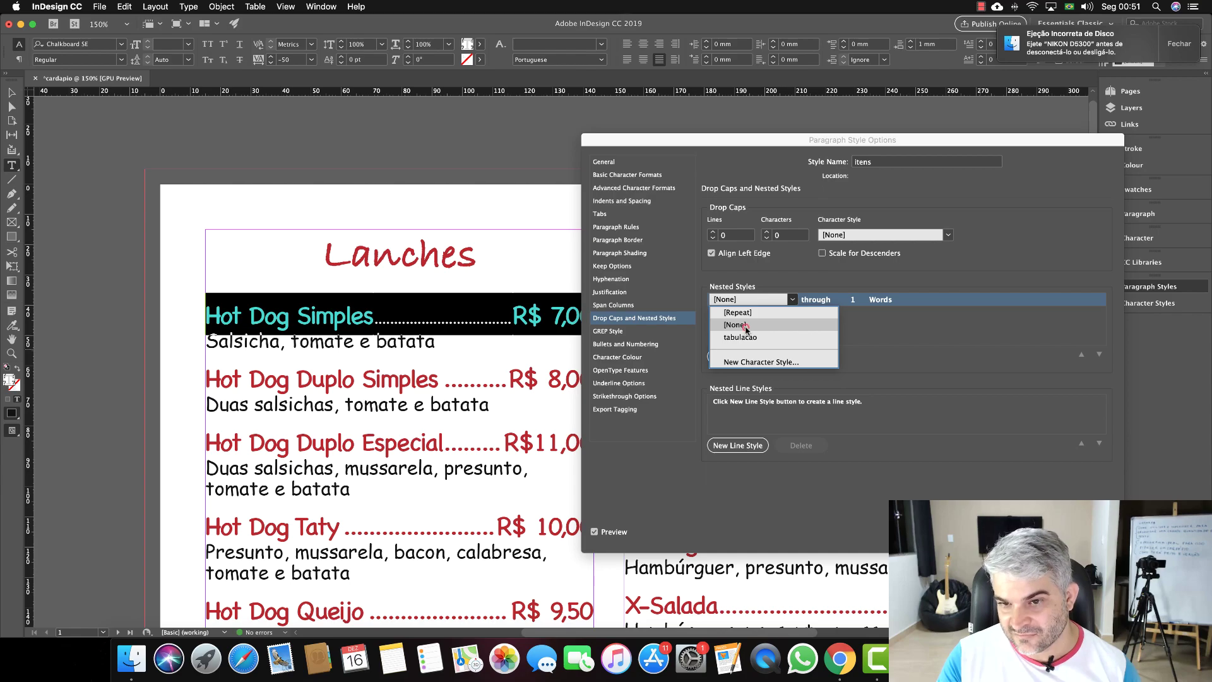
left_click(735, 325)
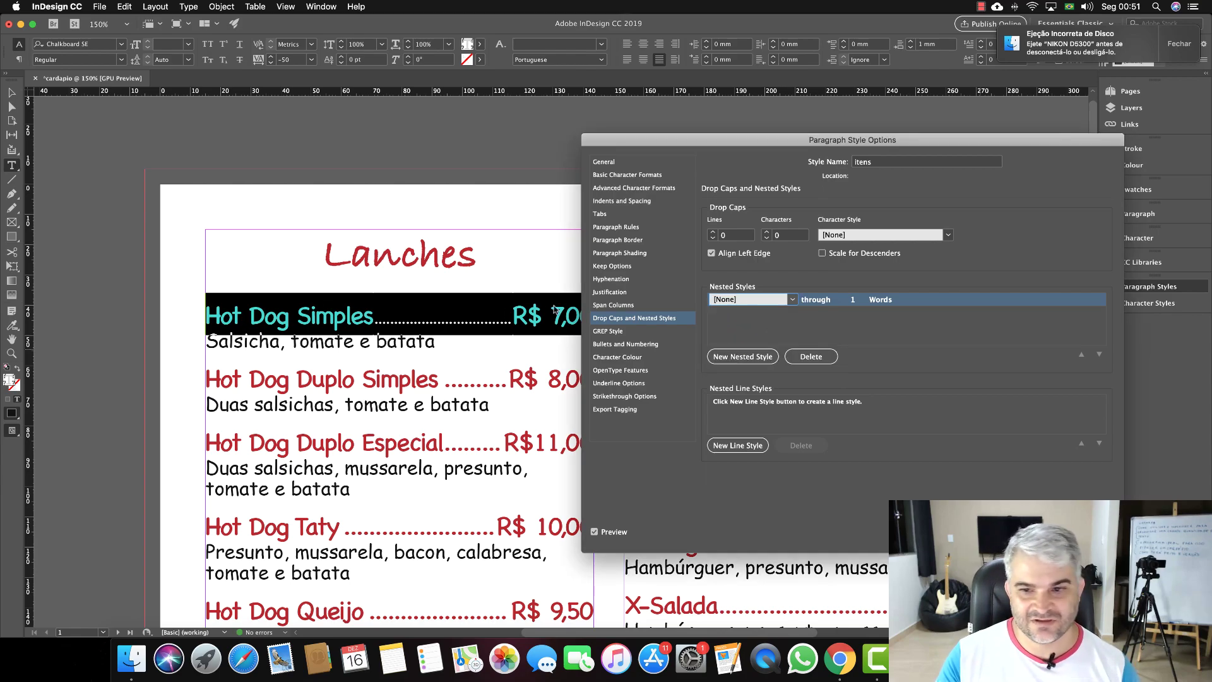
Make the [None] nested style of itens run up to 1 Tab Characters.
left_click(840, 302)
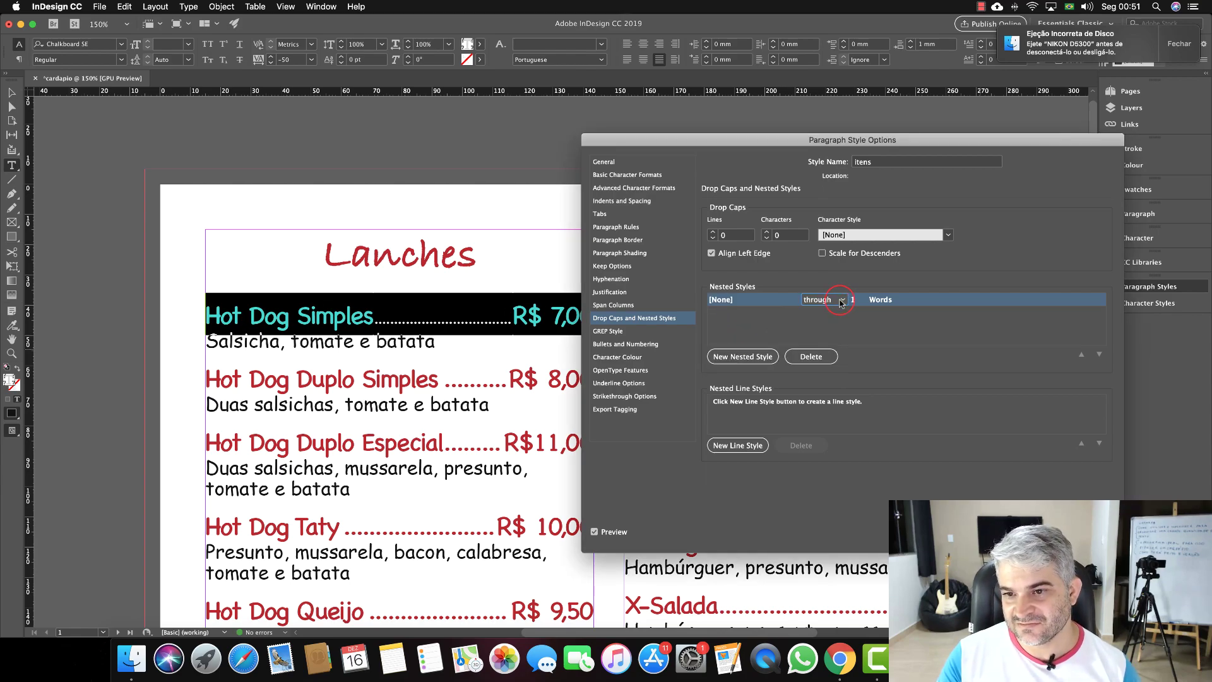
left_click(836, 301)
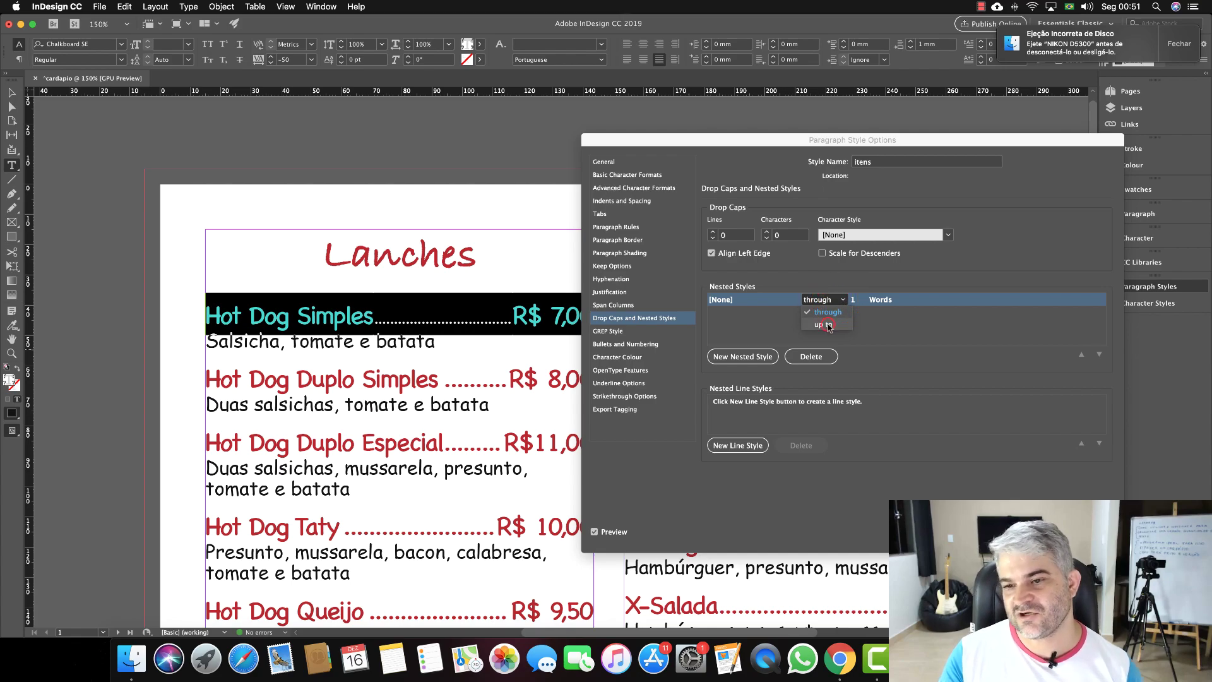
left_click(823, 325)
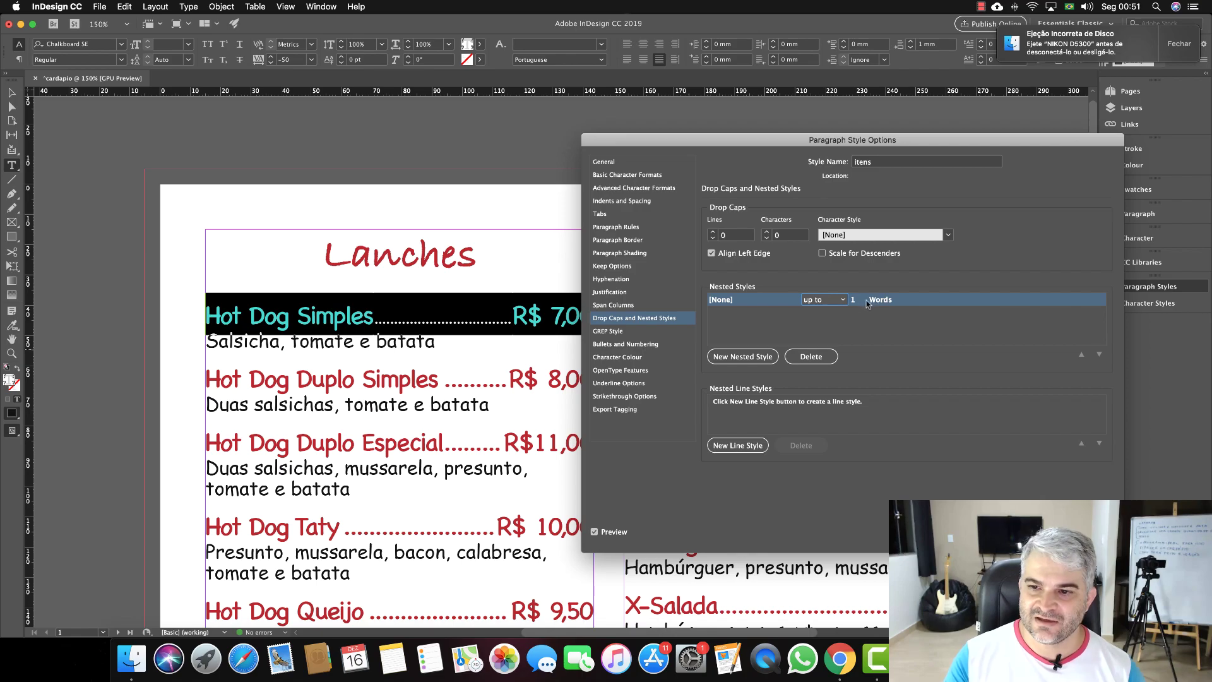
left_click(895, 301)
left_click(926, 300)
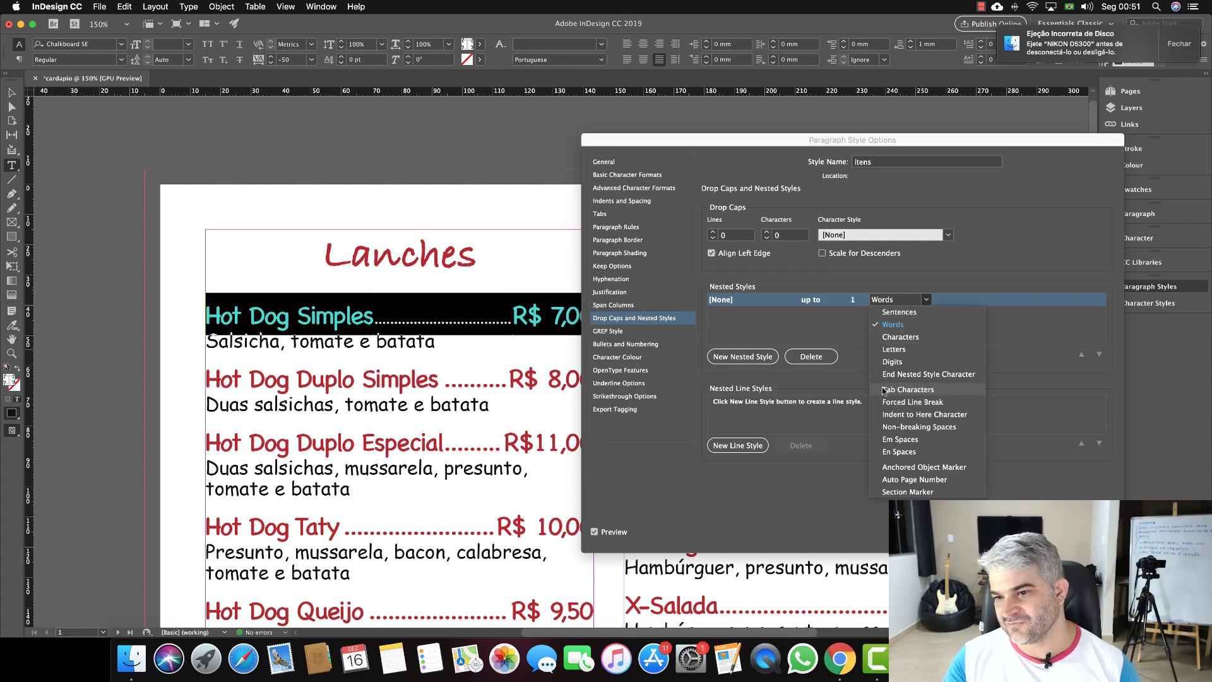
left_click(915, 389)
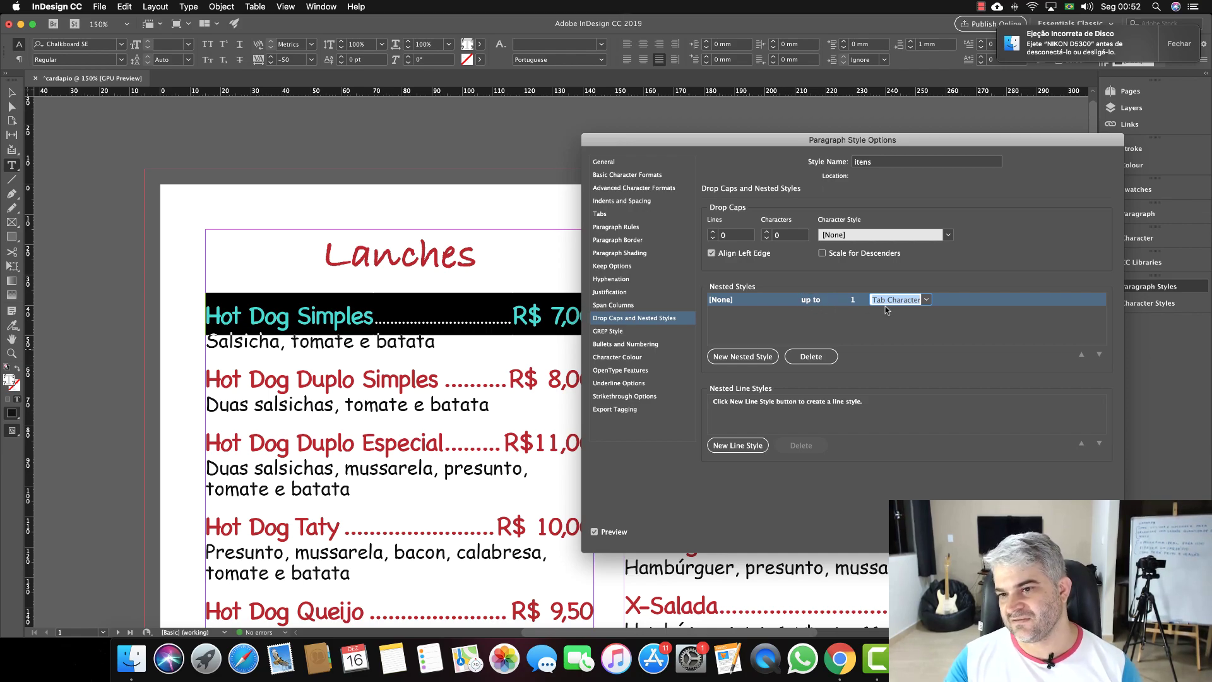
left_click(839, 306)
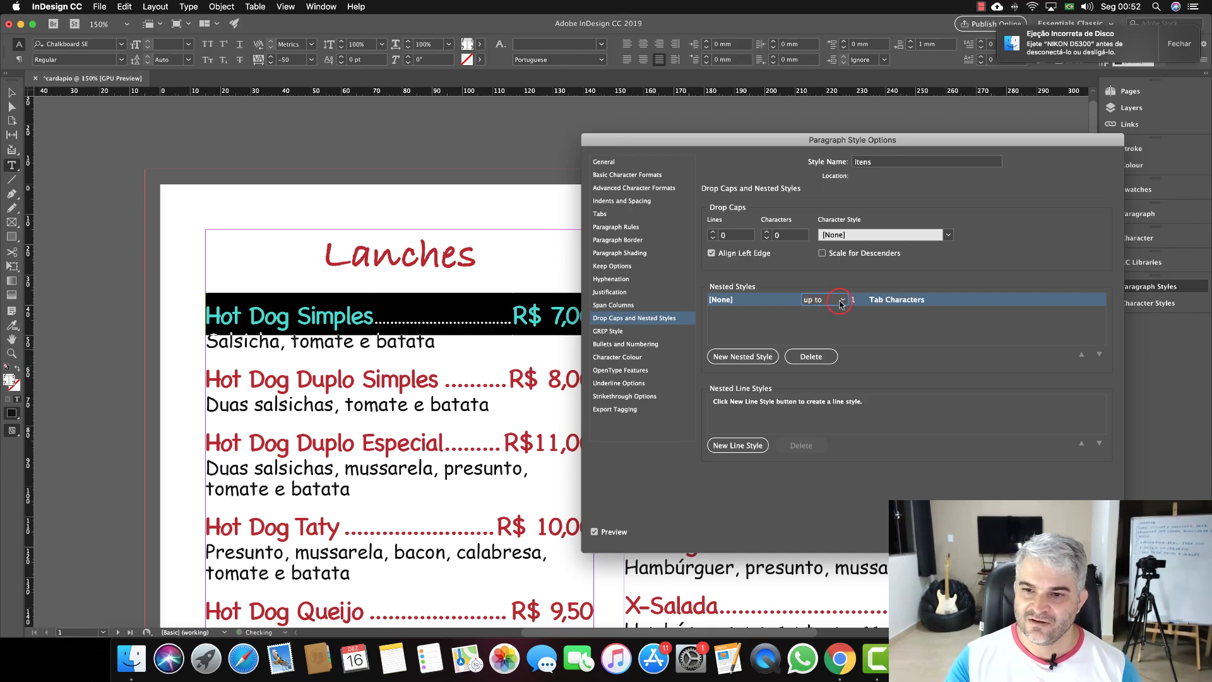
left_click(841, 301)
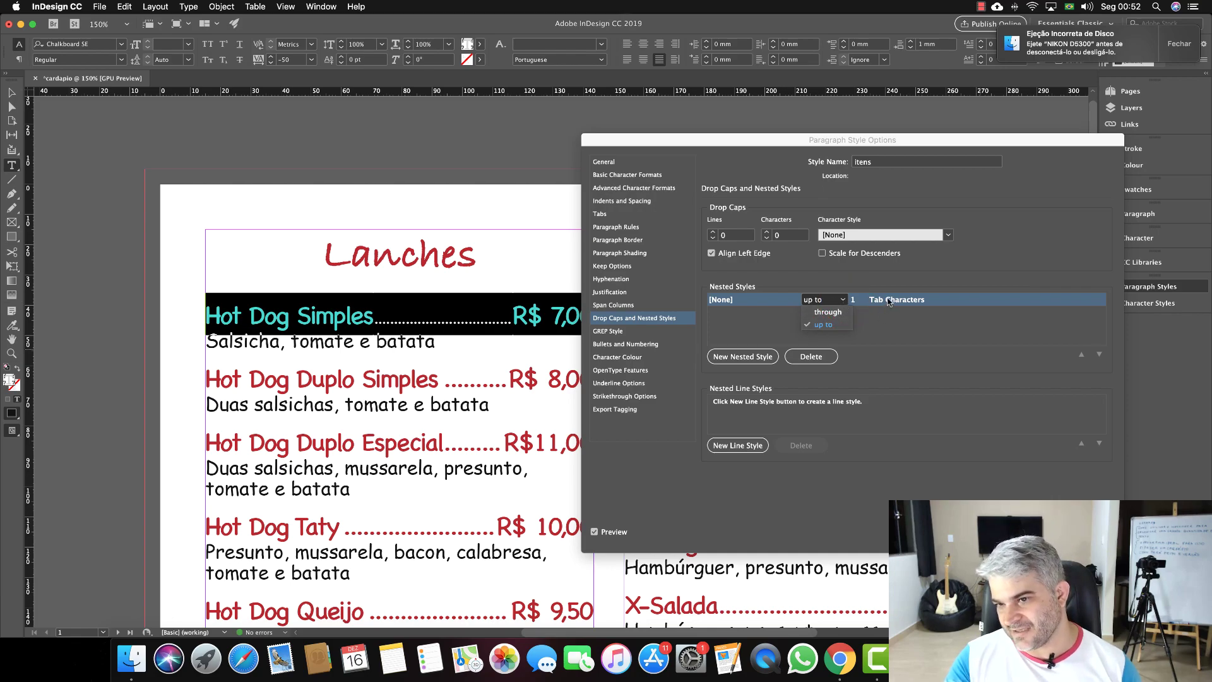
left_click(841, 325)
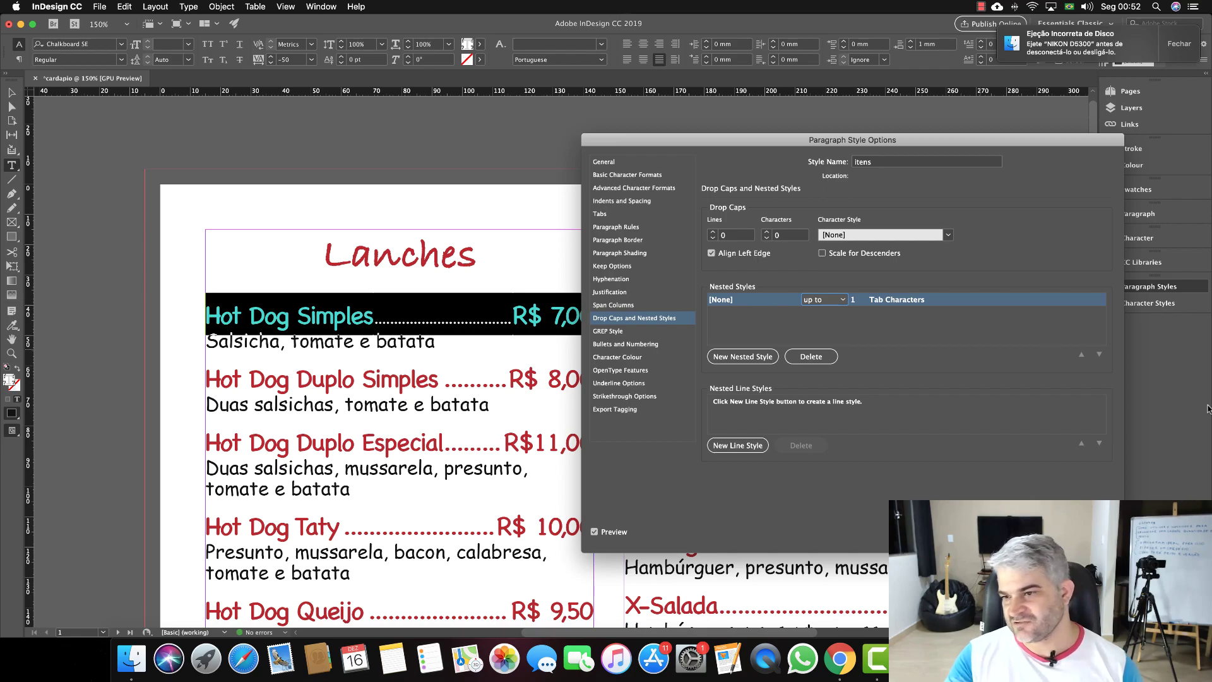
left_click(938, 302)
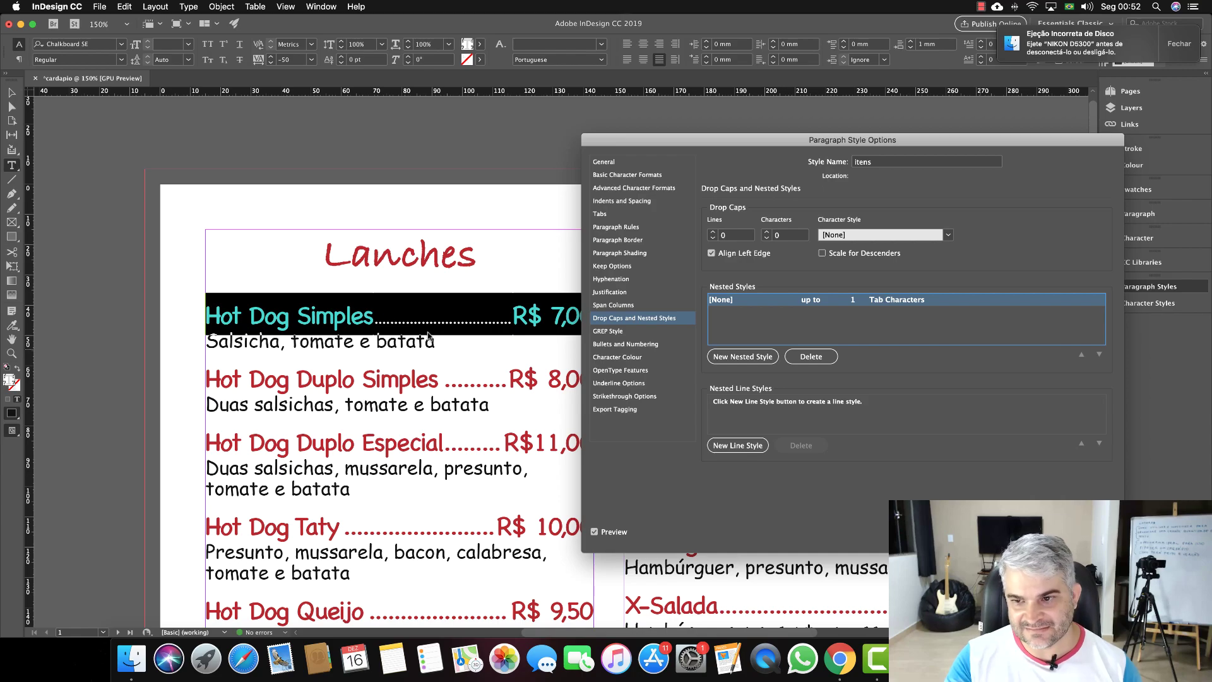
Add a second nested style to itens that applies tabulacao through 1 Tab Characters.
left_click(748, 357)
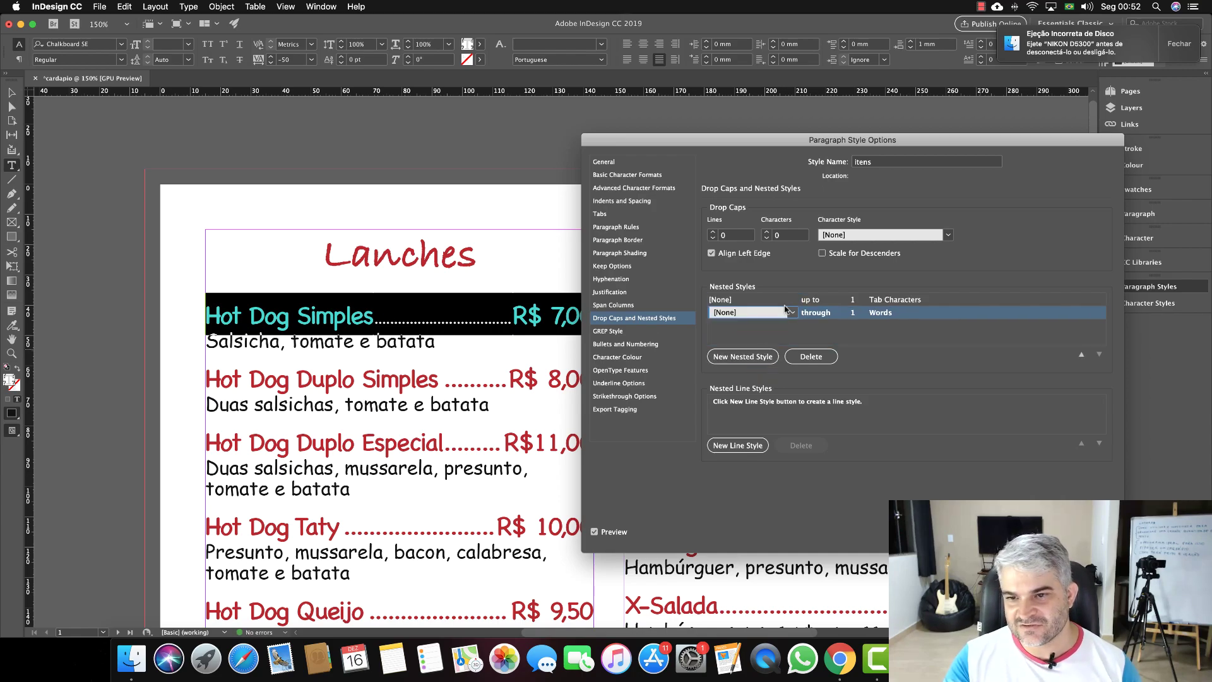
left_click(910, 312)
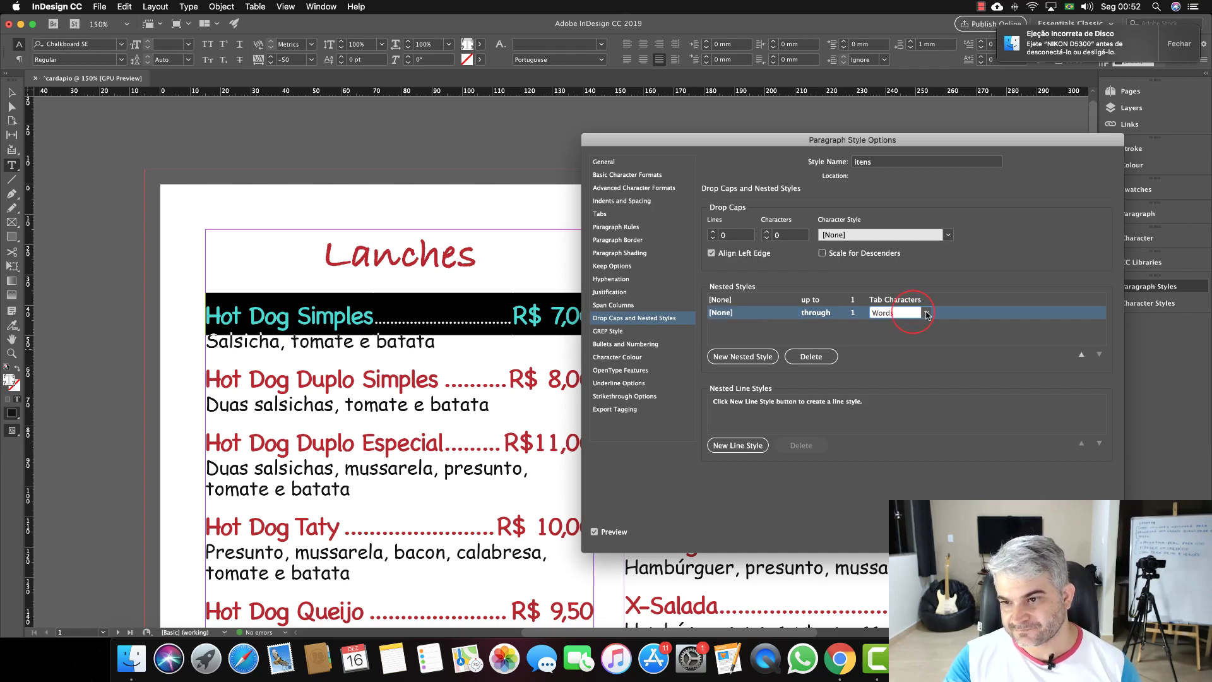
left_click(925, 312)
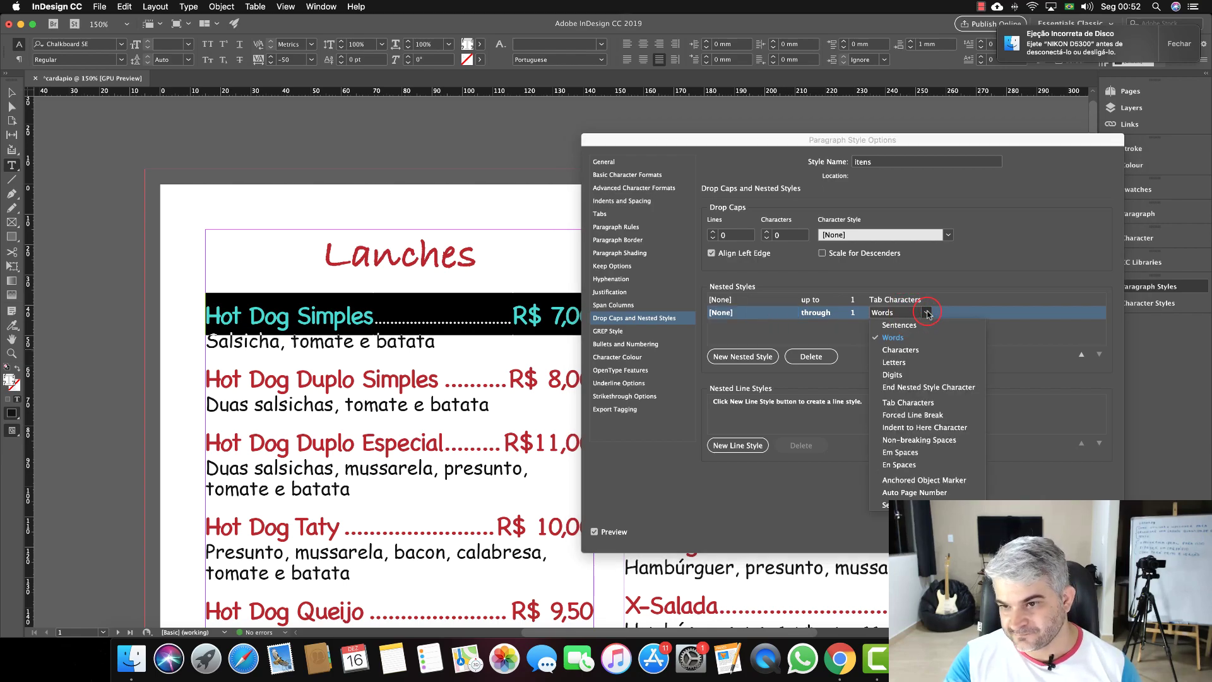
left_click(923, 403)
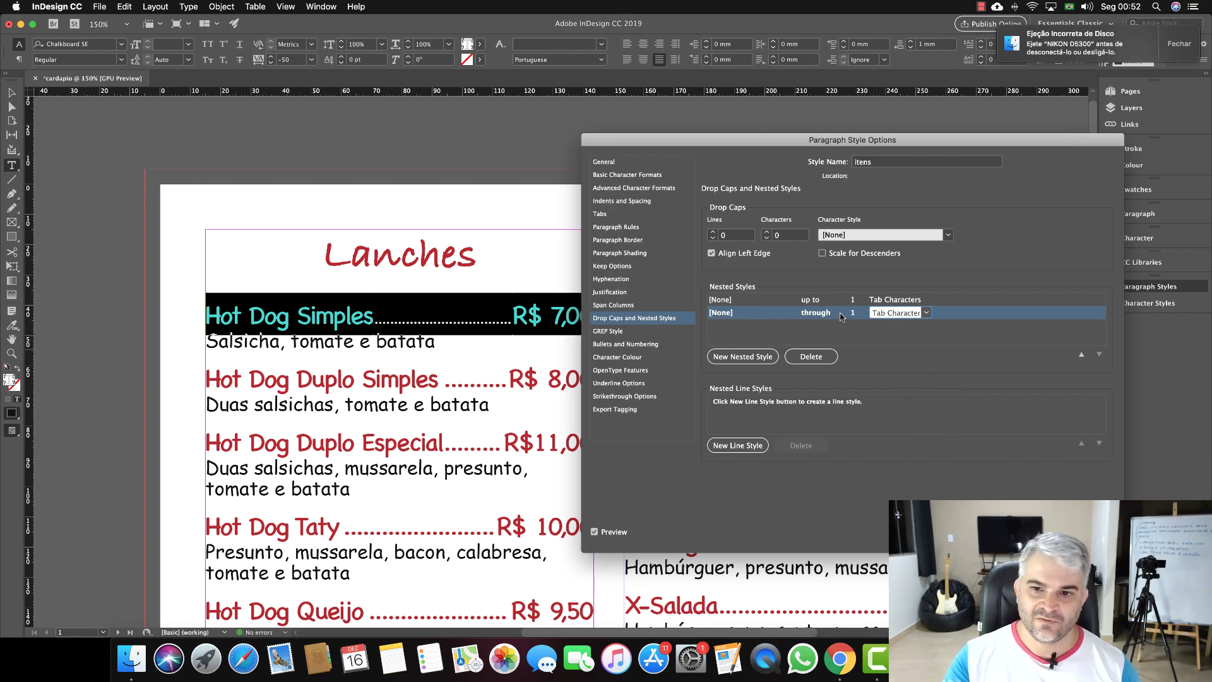
left_click(732, 313)
left_click(791, 313)
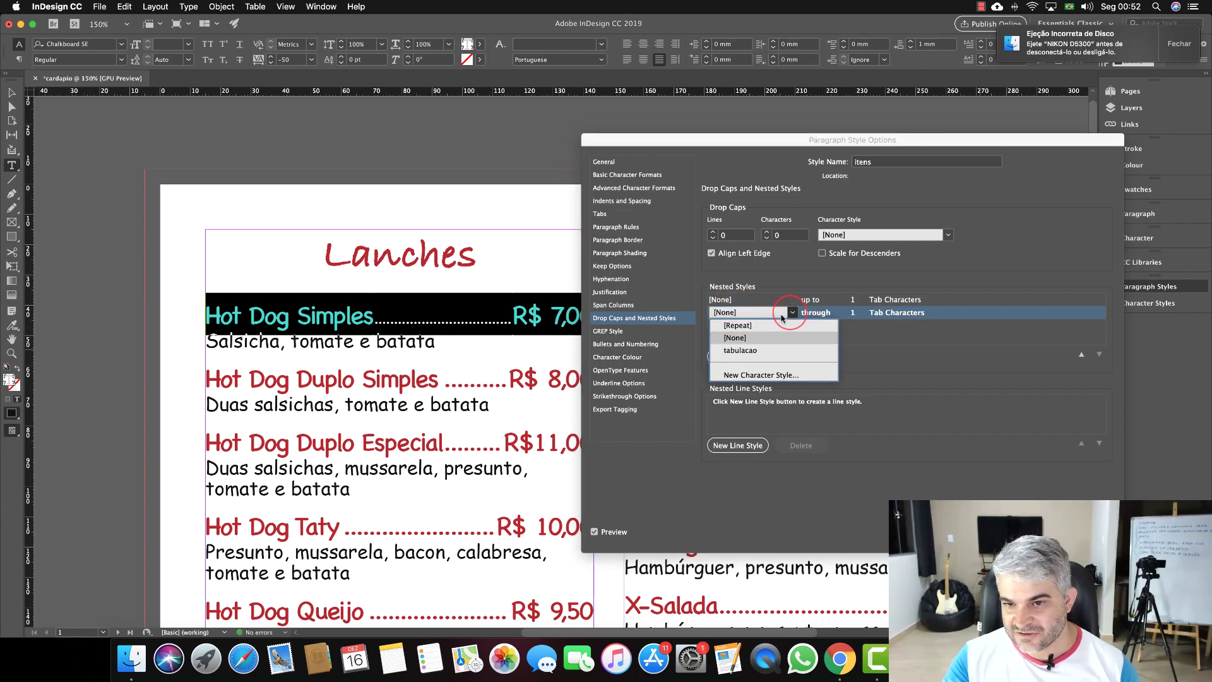
left_click(745, 349)
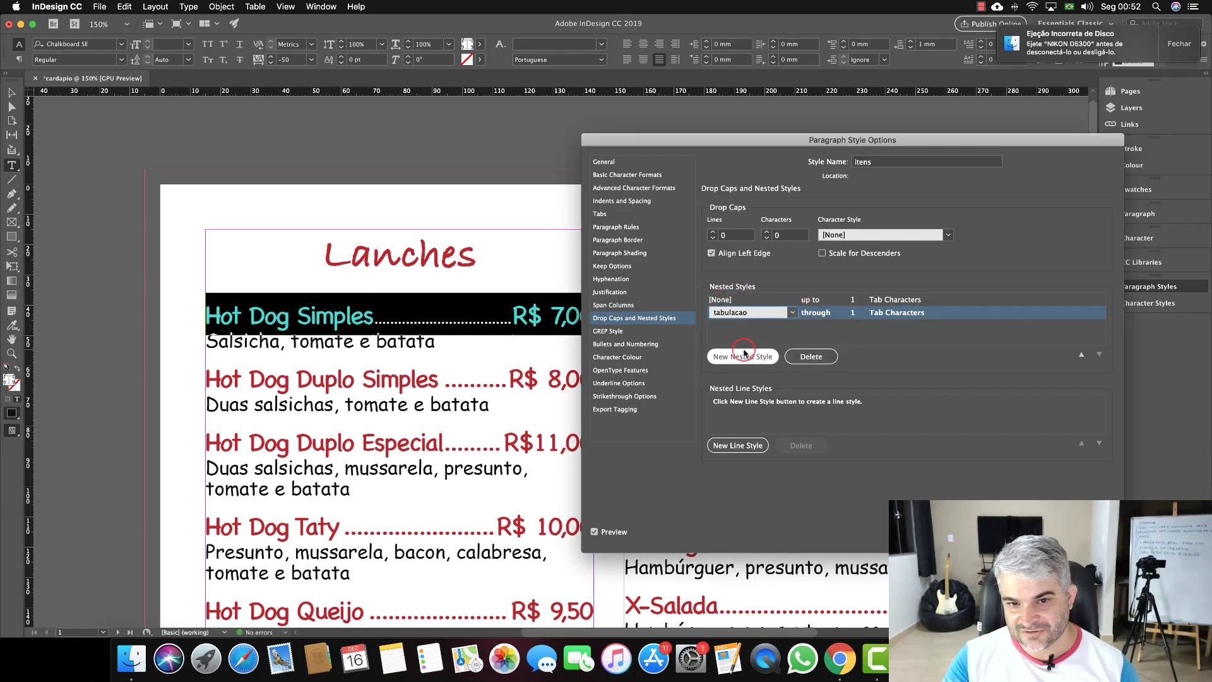
left_click(840, 314)
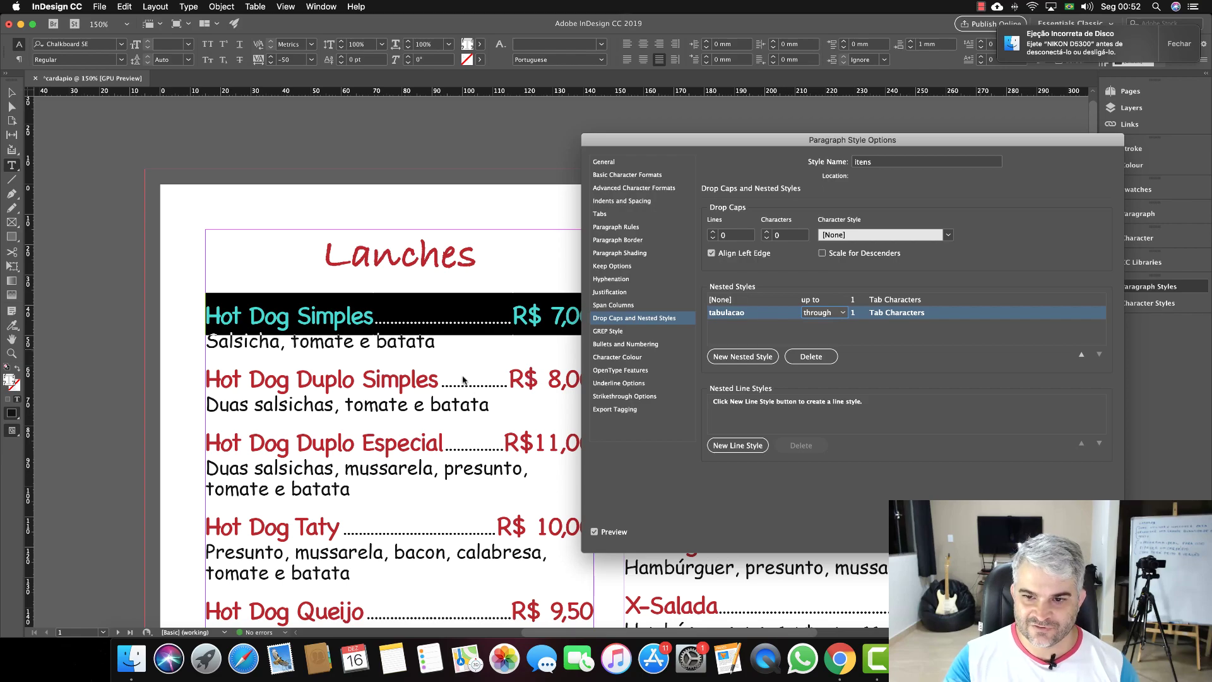
Delete the tabulacao nested style from itens and recreate it with tabulacao through 1 Tab Characters.
left_click(810, 356)
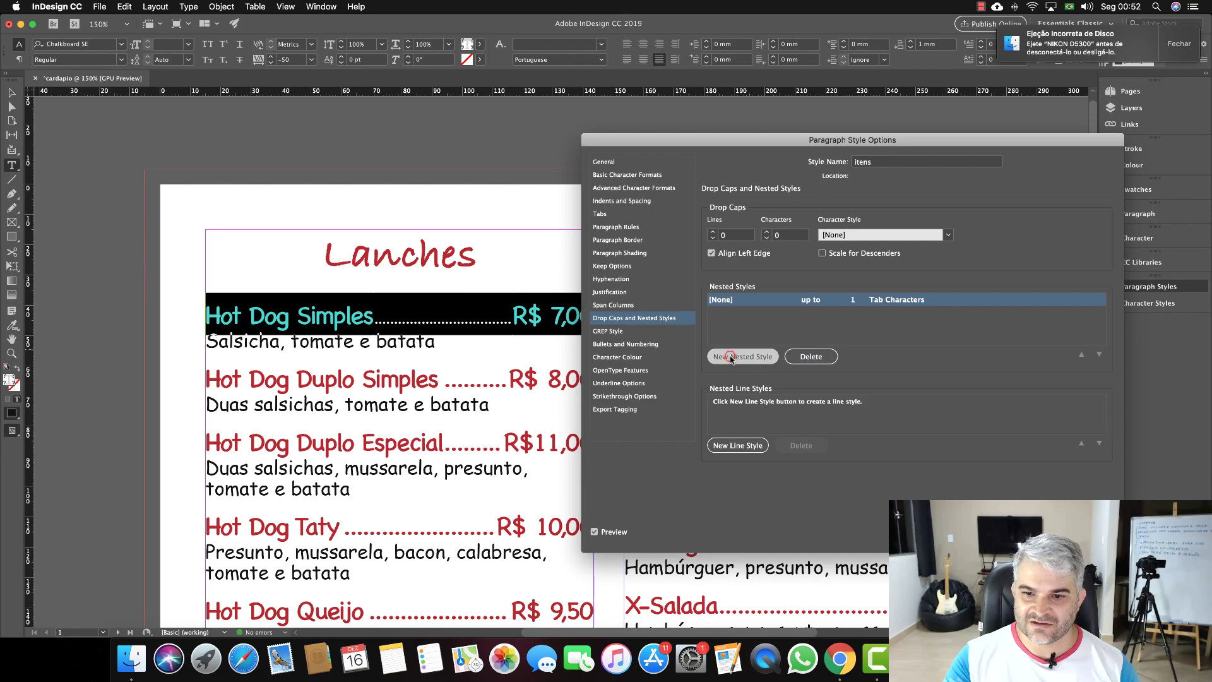
left_click(730, 356)
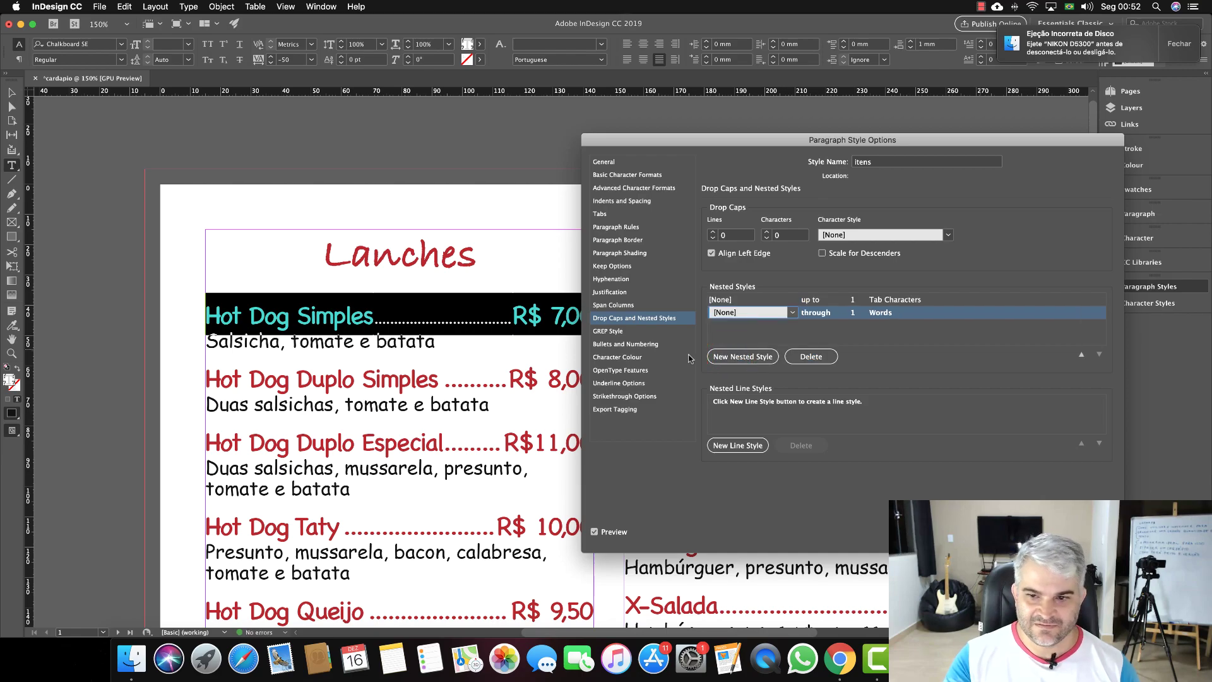
left_click(793, 313)
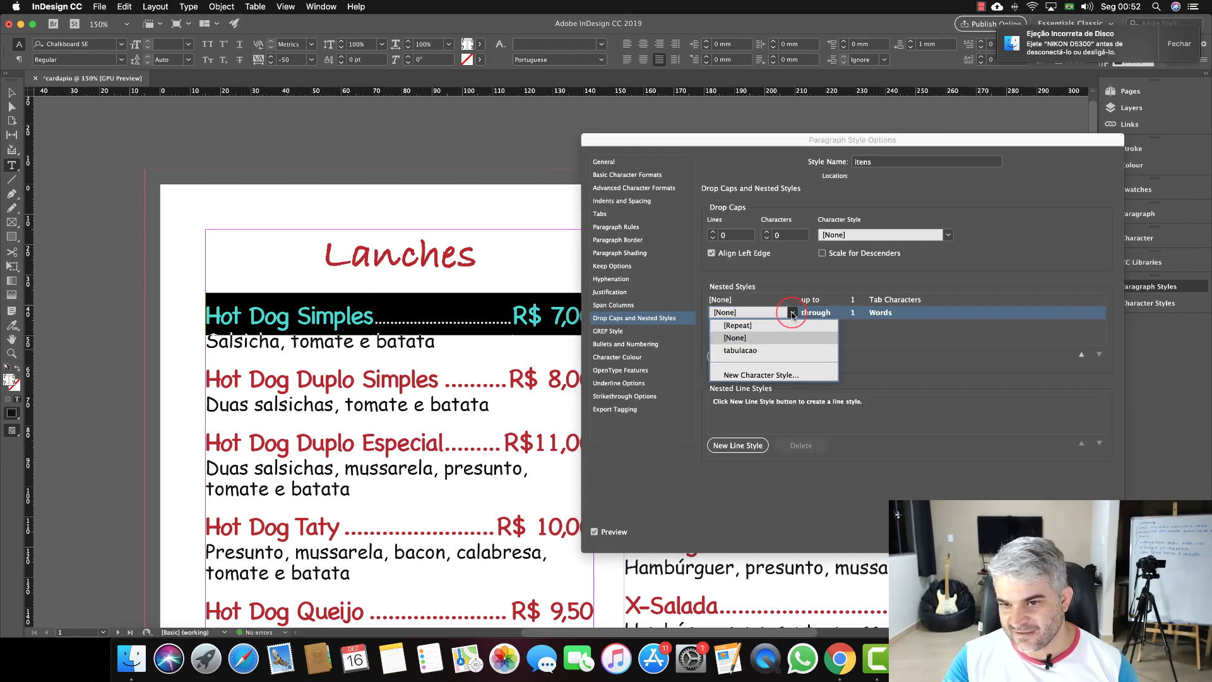
left_click(747, 351)
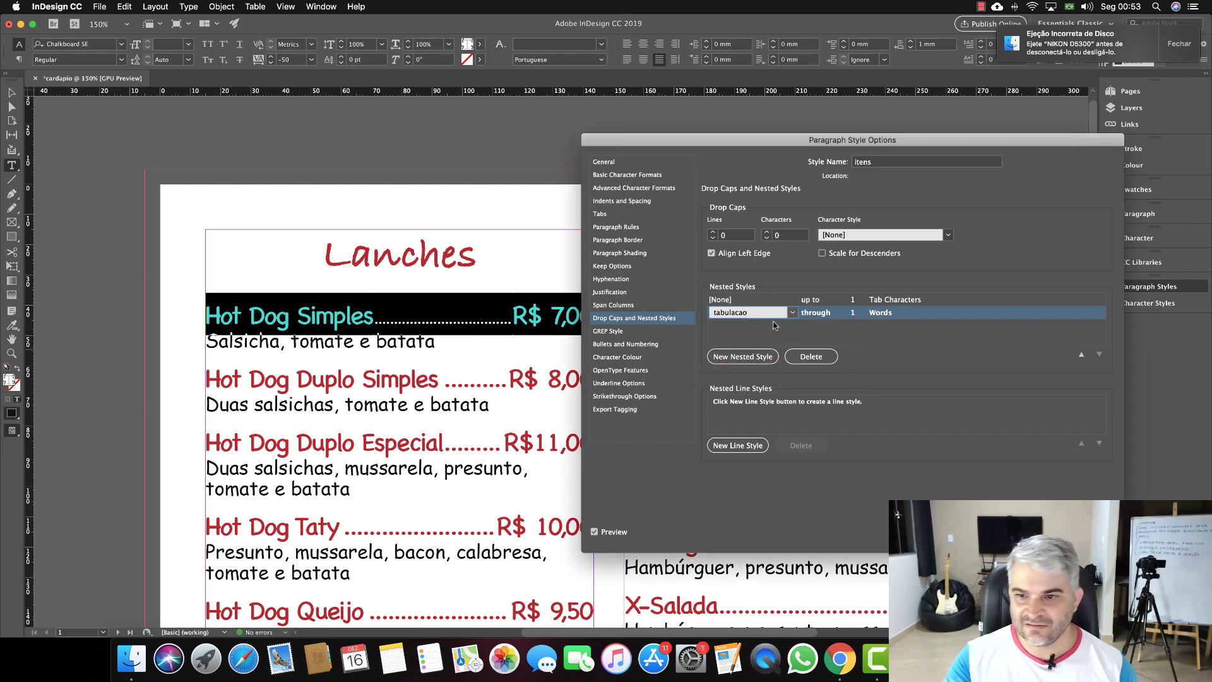
left_click(827, 315)
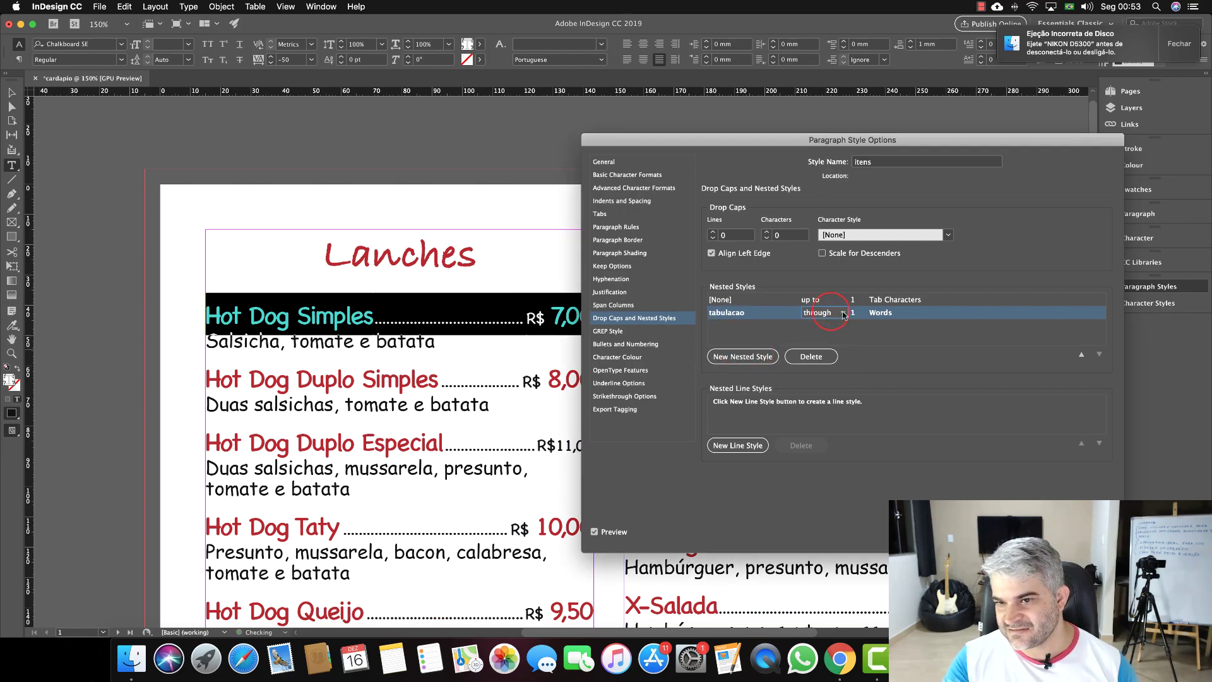
left_click(883, 314)
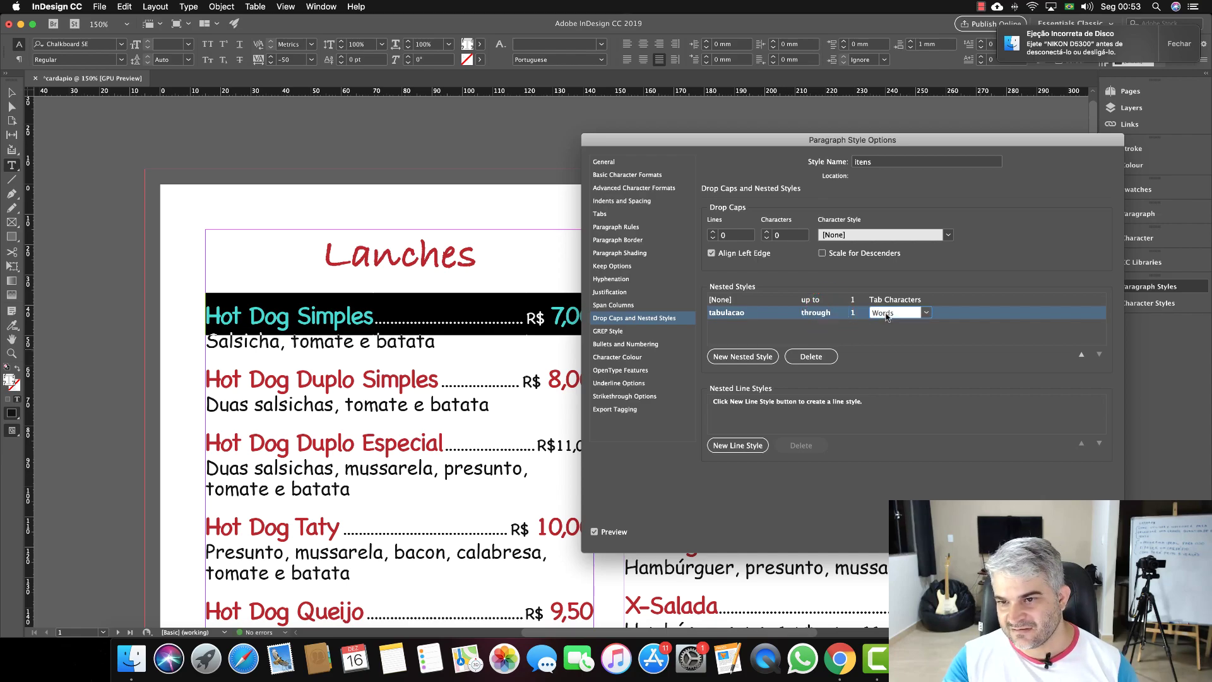
left_click(926, 312)
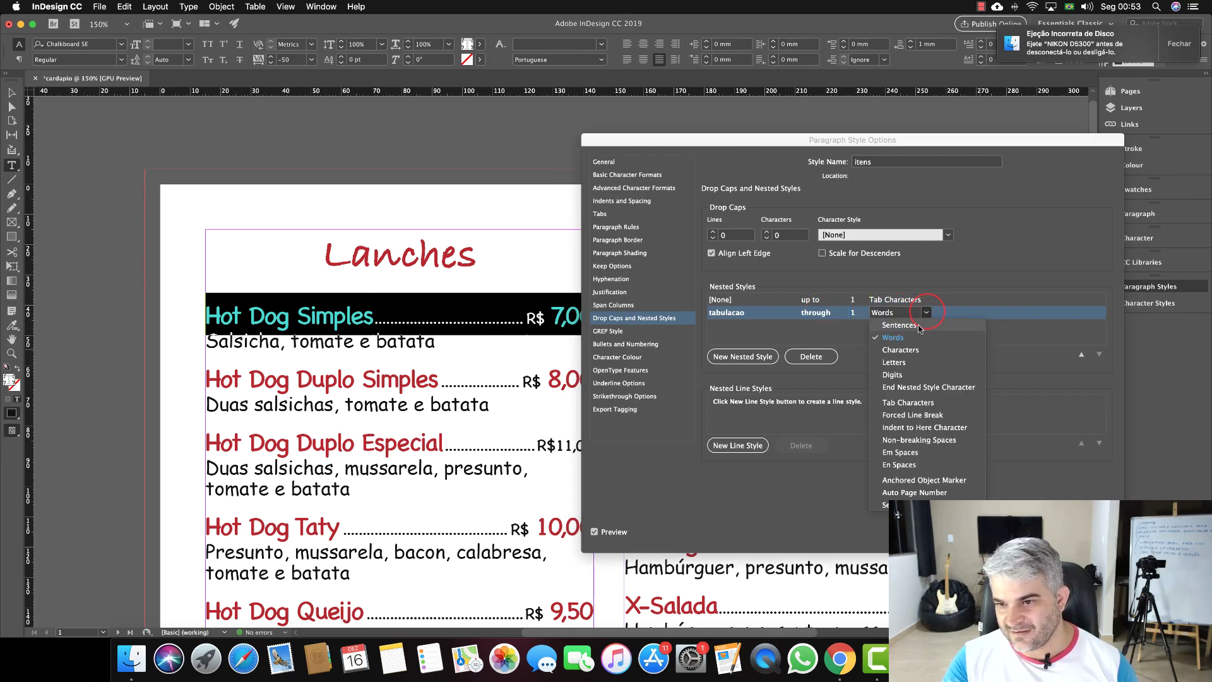
left_click(915, 403)
left_click(913, 339)
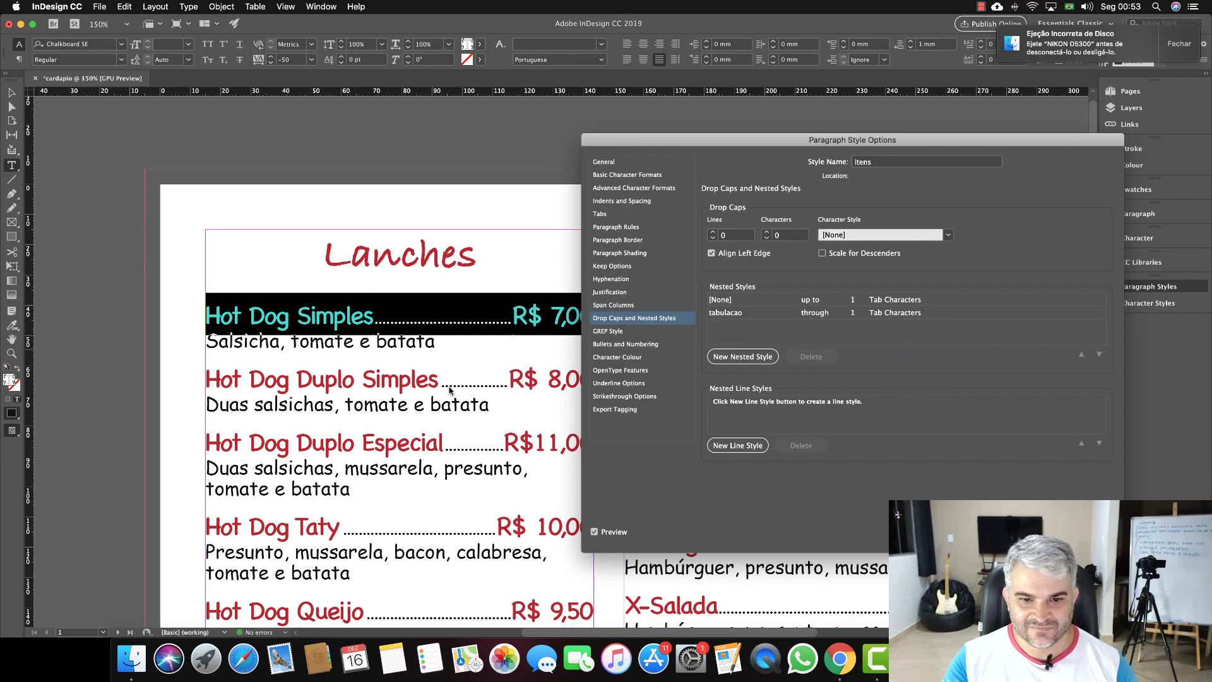
Try ending the tabulacao nested style through 1 Words.
left_click(932, 314)
left_click(925, 312)
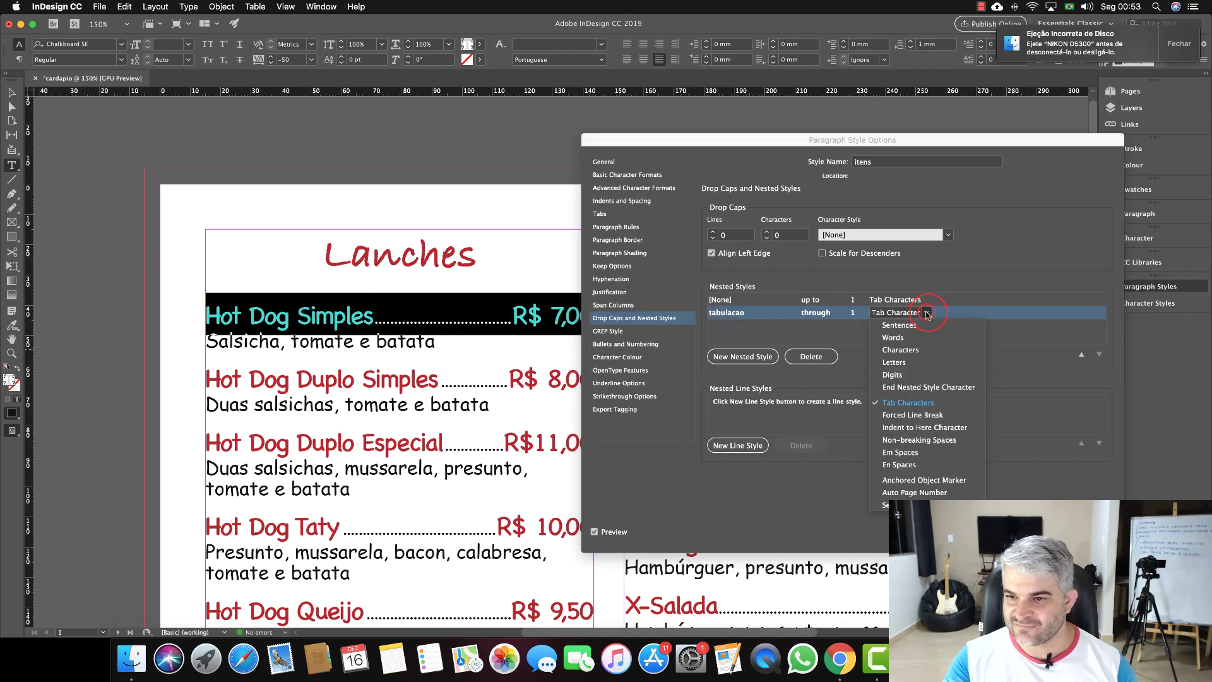
left_click(893, 339)
left_click(860, 334)
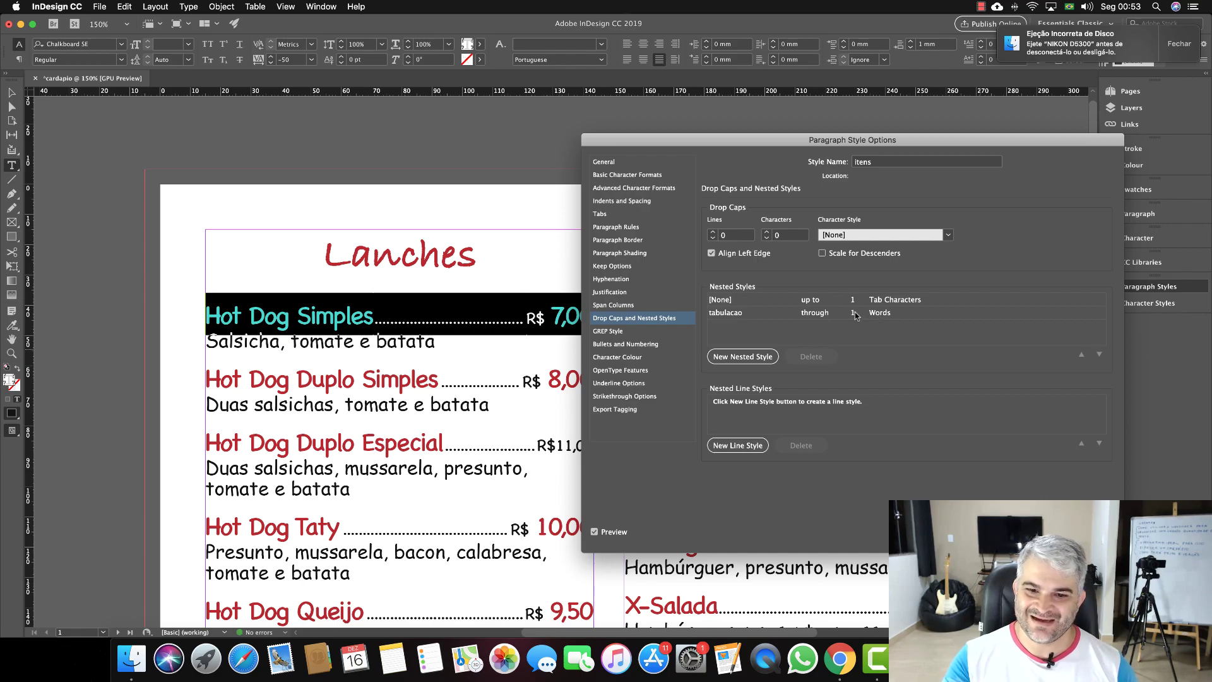
Set the tabulacao nested style back to Tab Characters and apply the changes to the itens paragraph style.
left_click(890, 313)
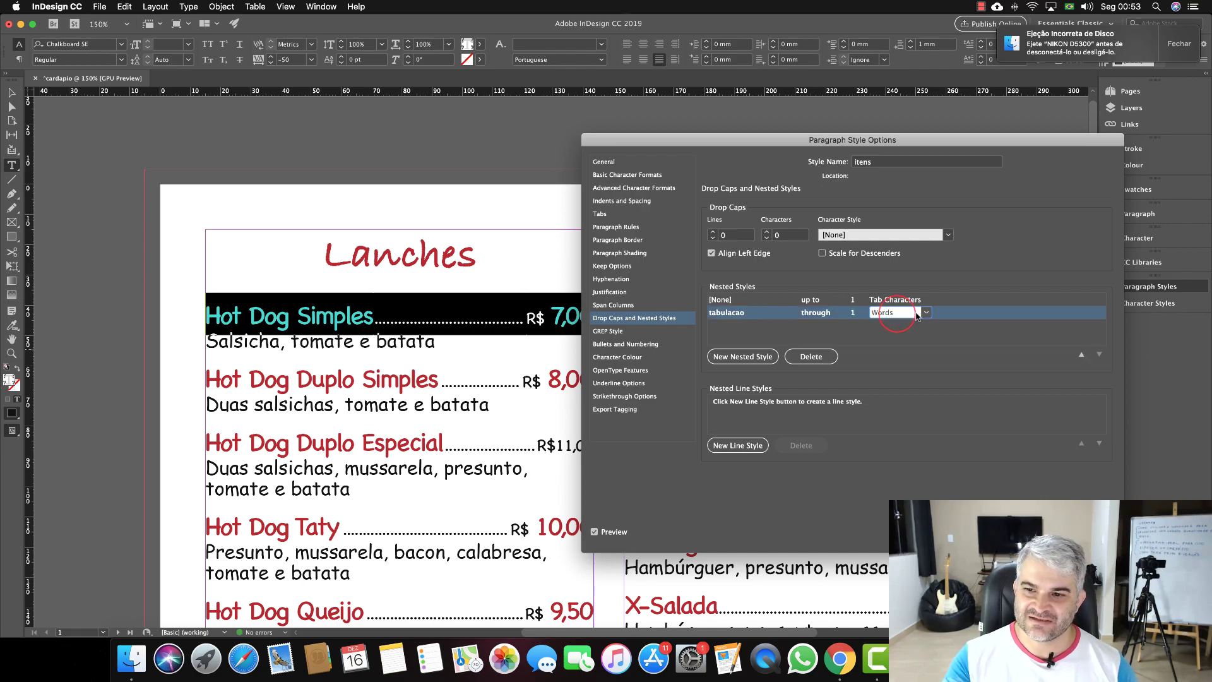
left_click(926, 314)
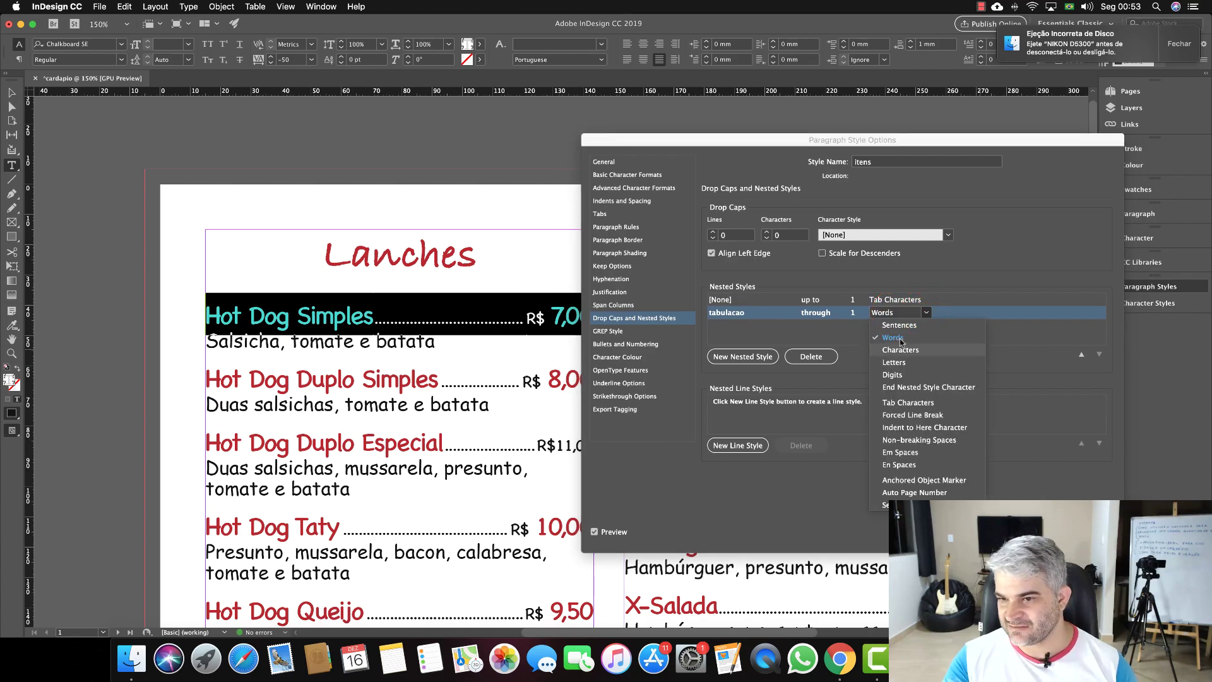
left_click(909, 402)
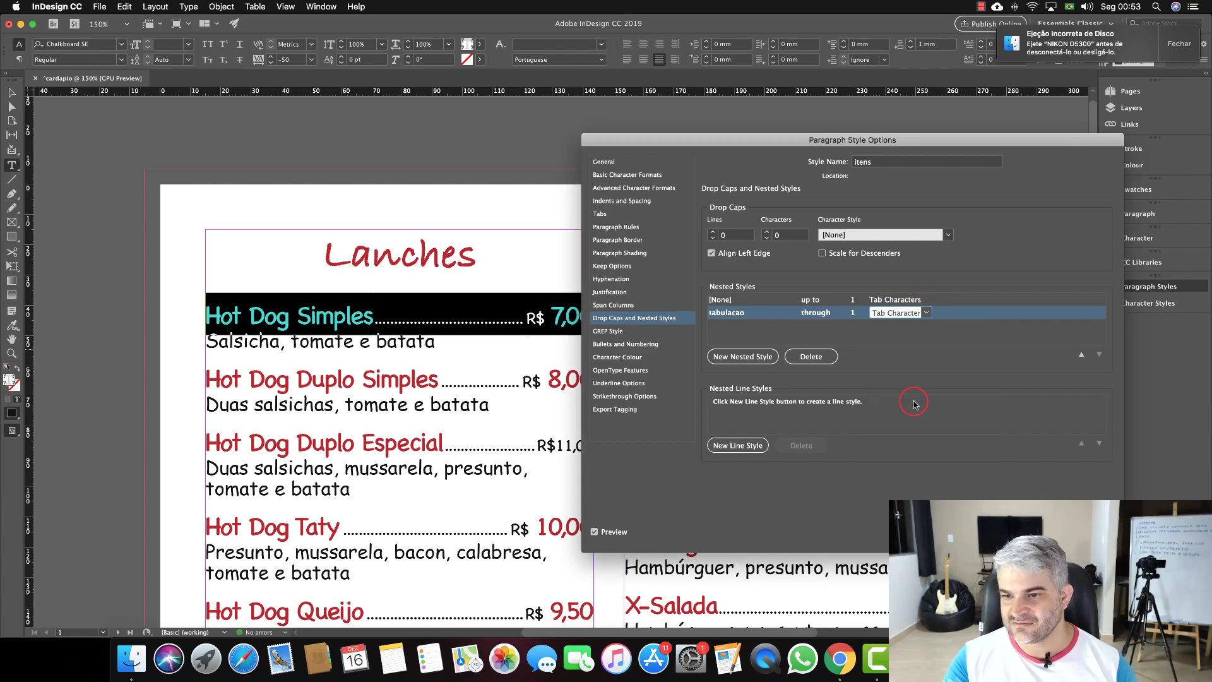
left_click(829, 314)
left_click(870, 333)
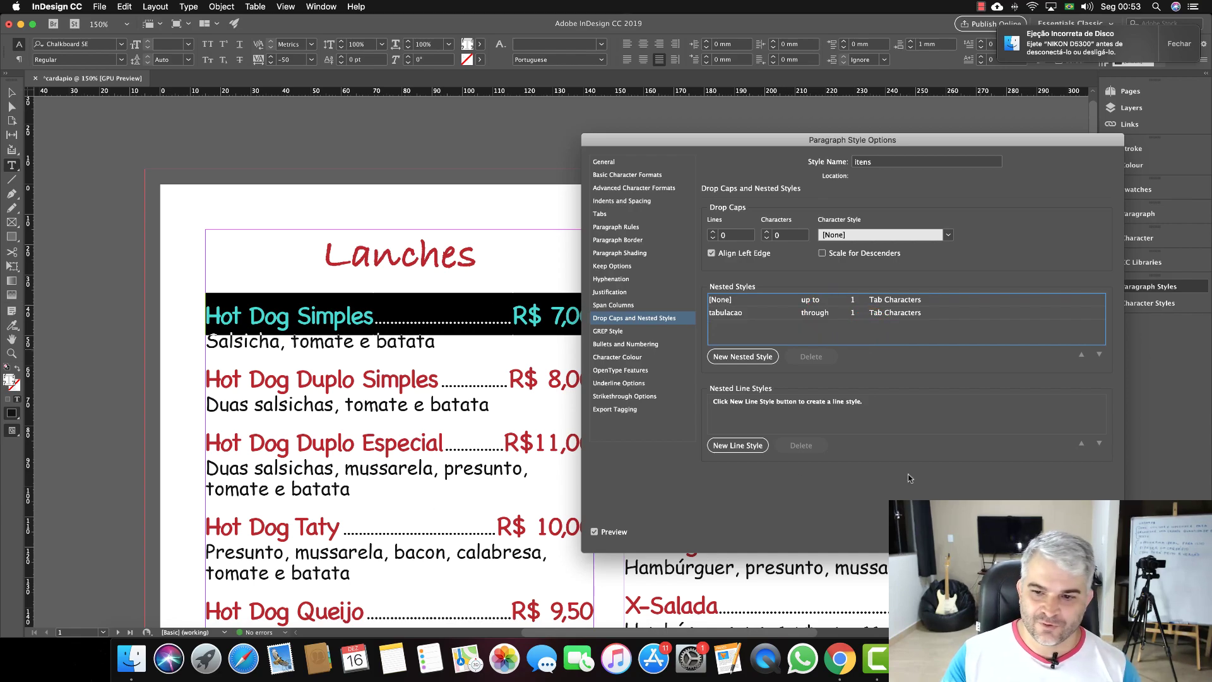
key("Return")
Make the R$ 7,00 price of Hot Dog Simples bold.
scroll(391, 411, "down", 5)
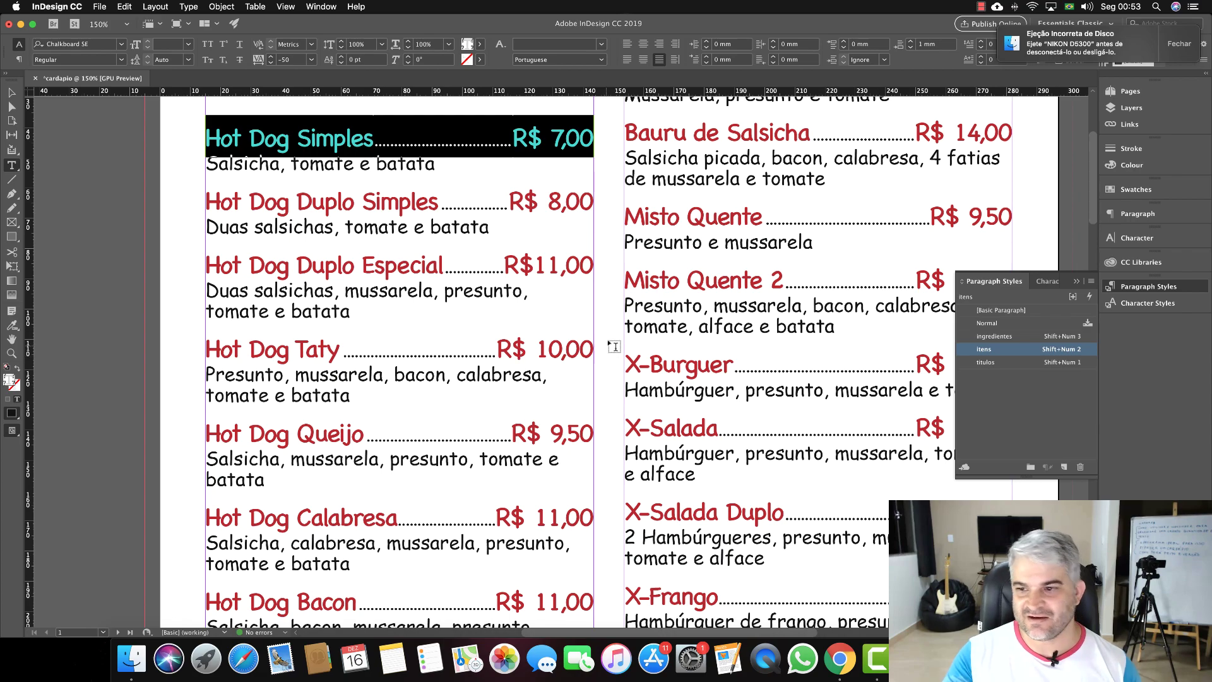
scroll(462, 318, "up", 1)
scroll(462, 318, "up", 4)
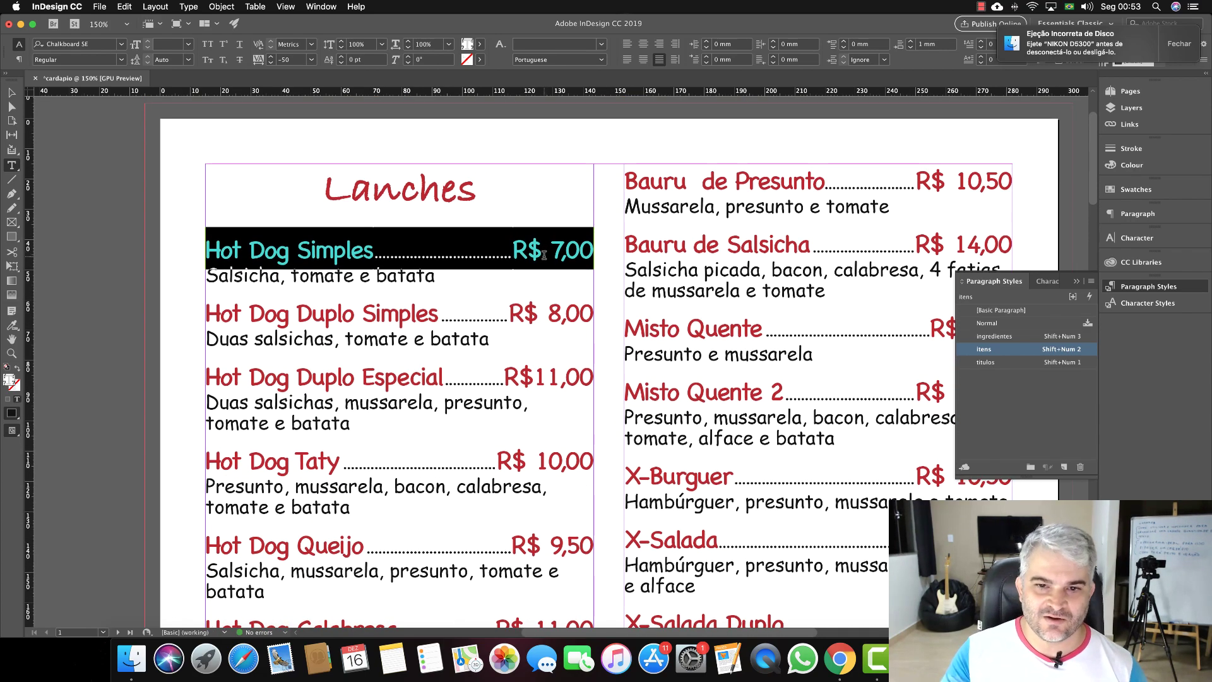
left_click(521, 264)
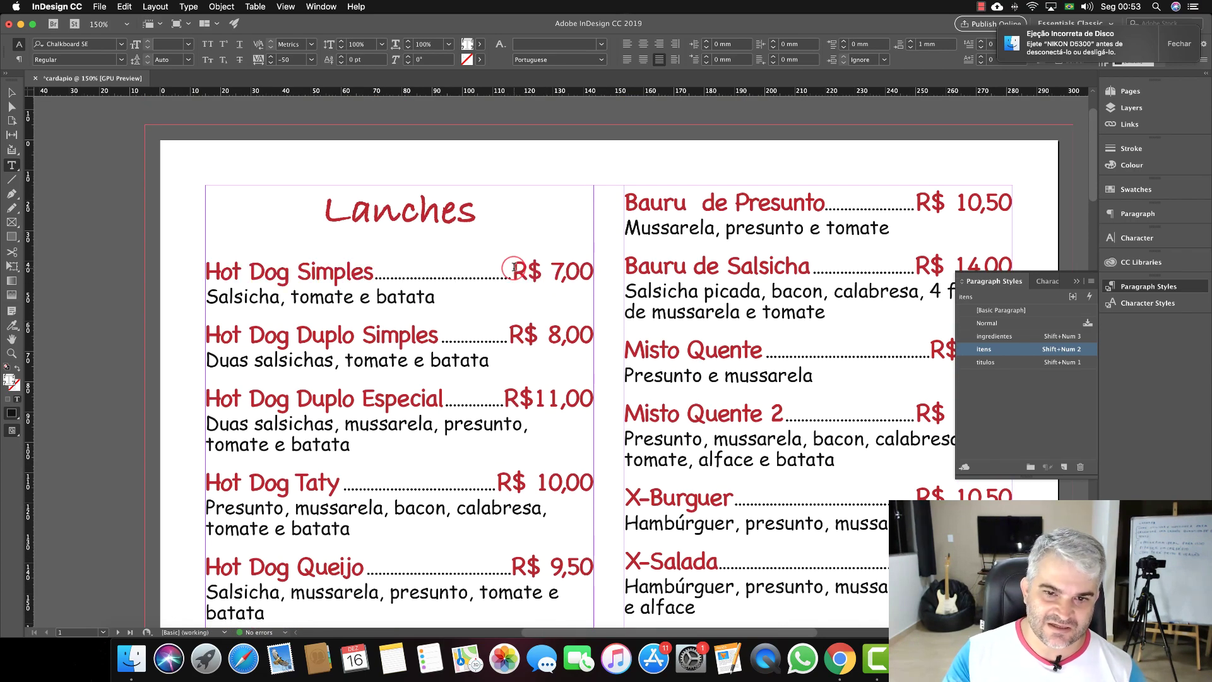
left_click_drag(509, 265, 589, 255)
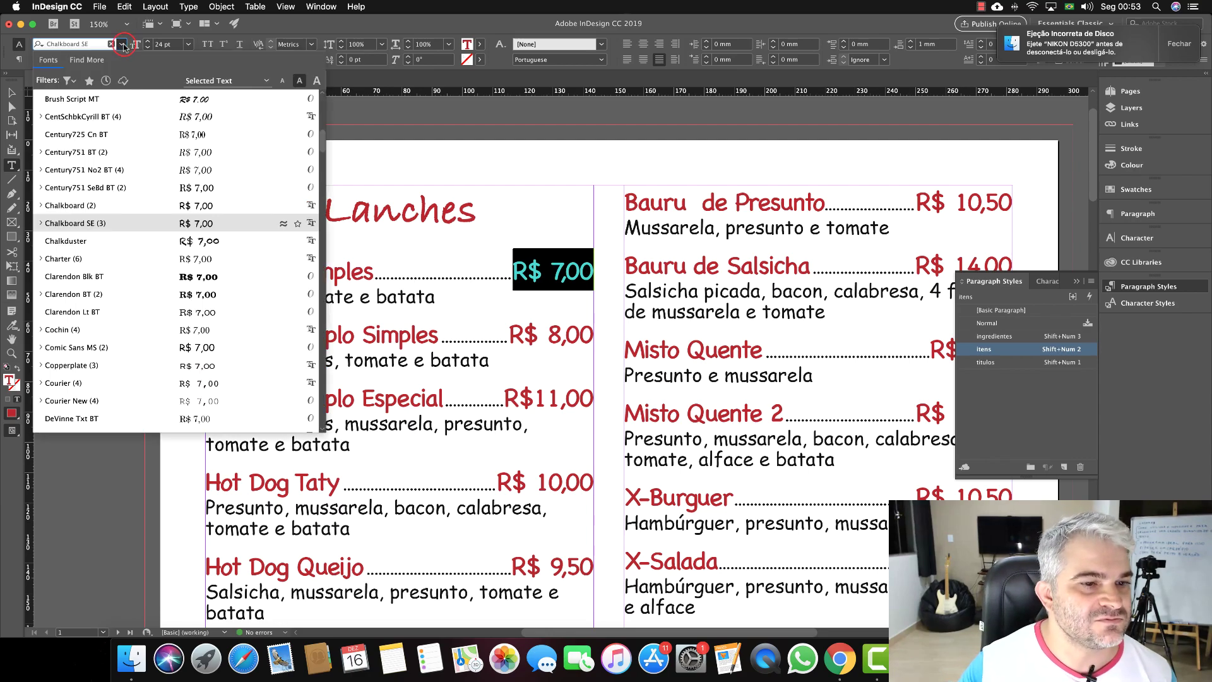
left_click(123, 45)
left_click(122, 44)
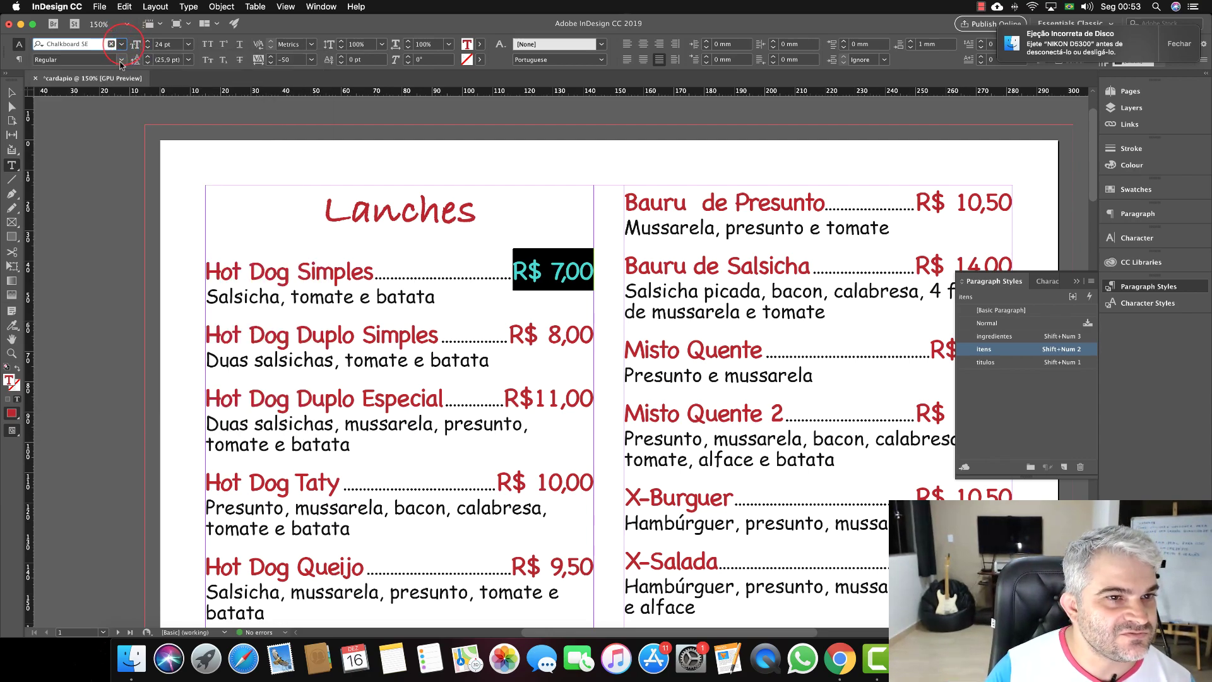
left_click(121, 60)
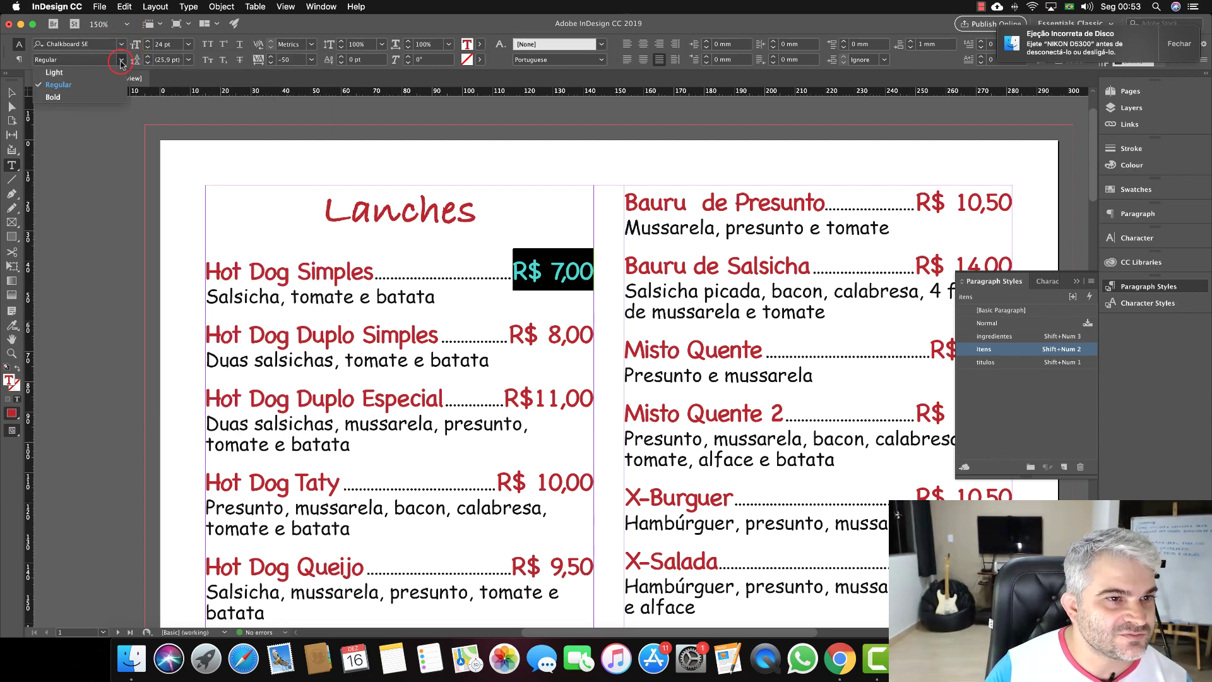
left_click(53, 98)
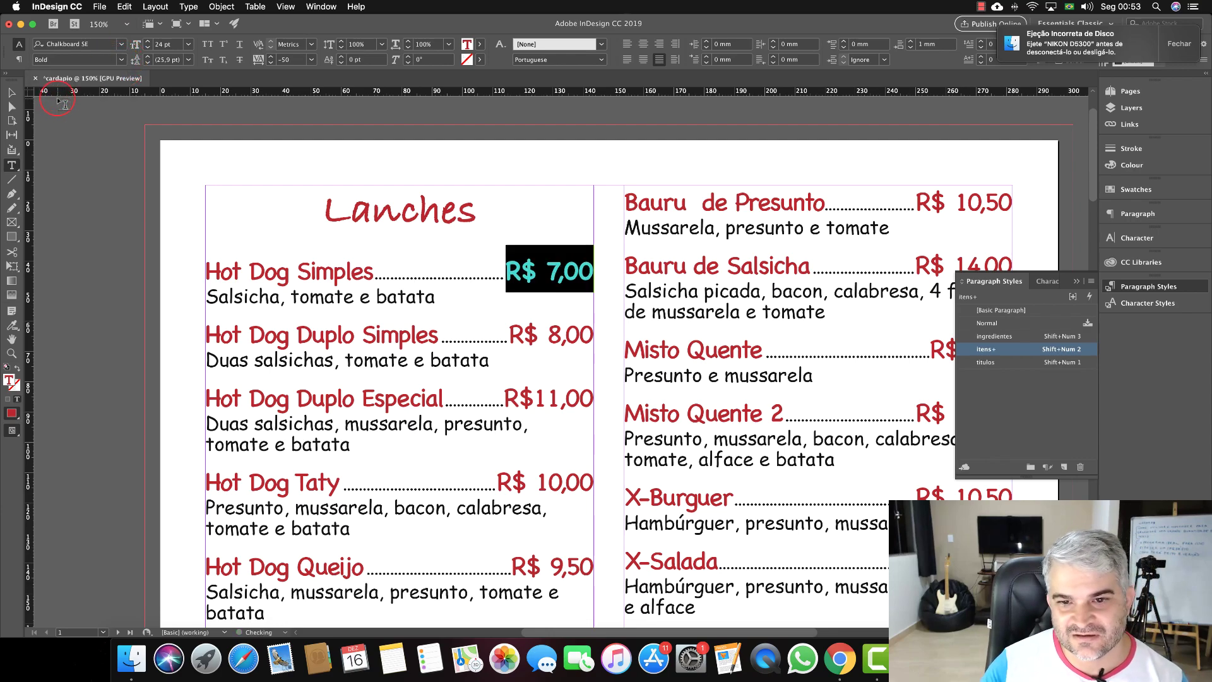
Give the R$ 7,00 price of Hot Dog Simples a yellow stroke using the C=0 M=0 Y=100 K=0 swatch.
left_click(539, 256)
left_click_drag(506, 266, 593, 263)
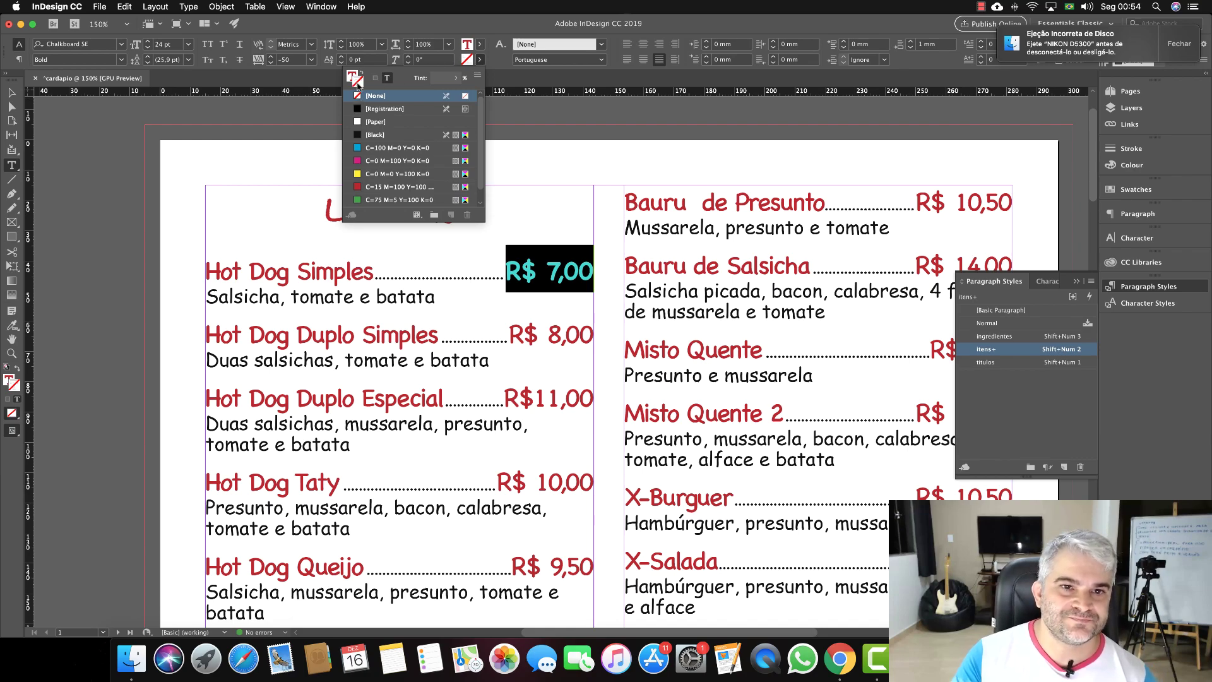
left_click(355, 173)
left_click(404, 173)
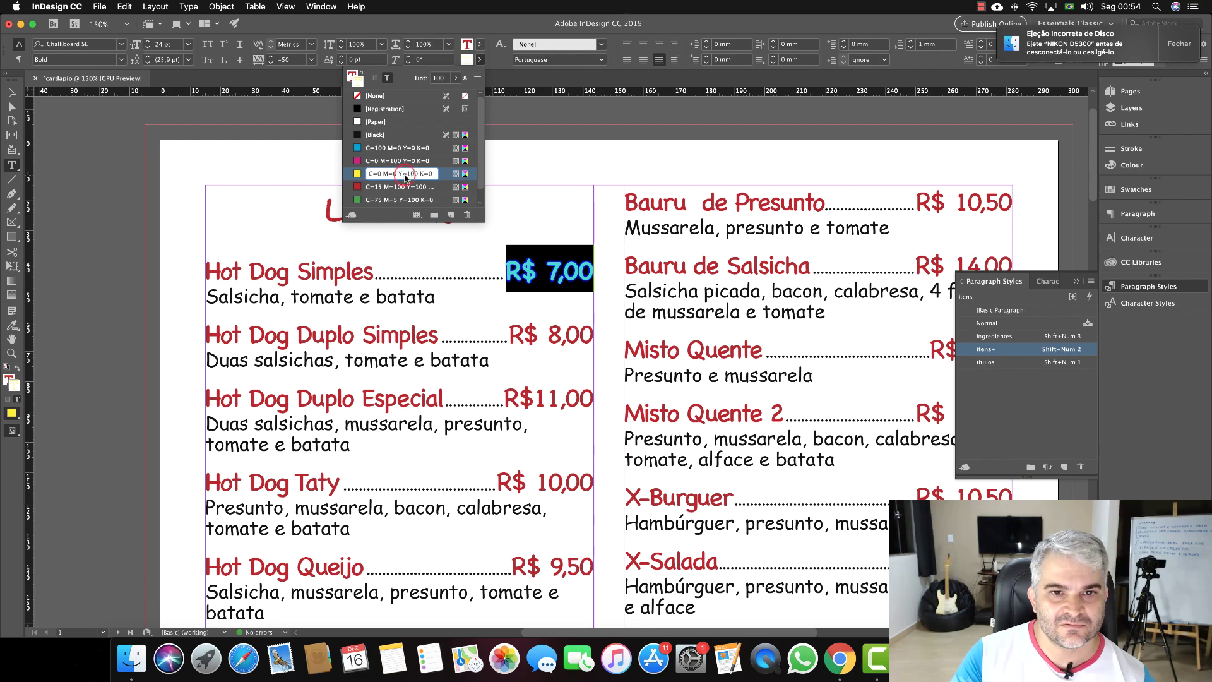
left_click(585, 268)
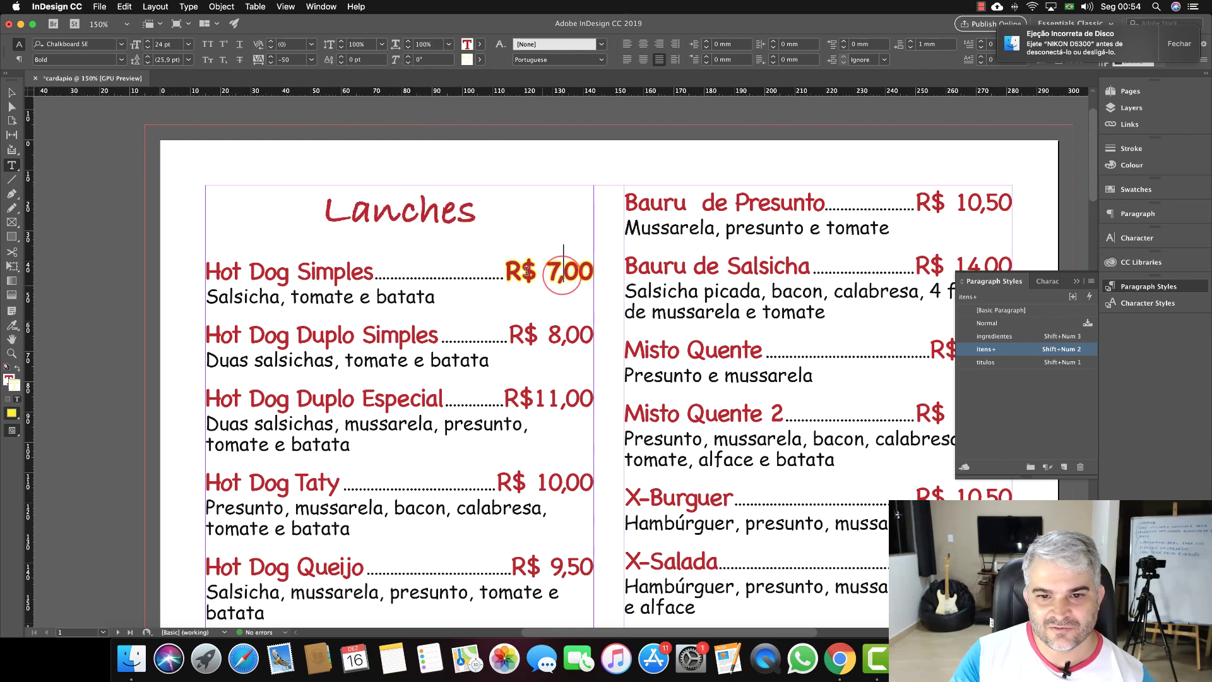
Create a new character style from the formatted R$ 7,00 price of Hot Dog Simples.
triple_click(521, 269)
left_click(514, 268)
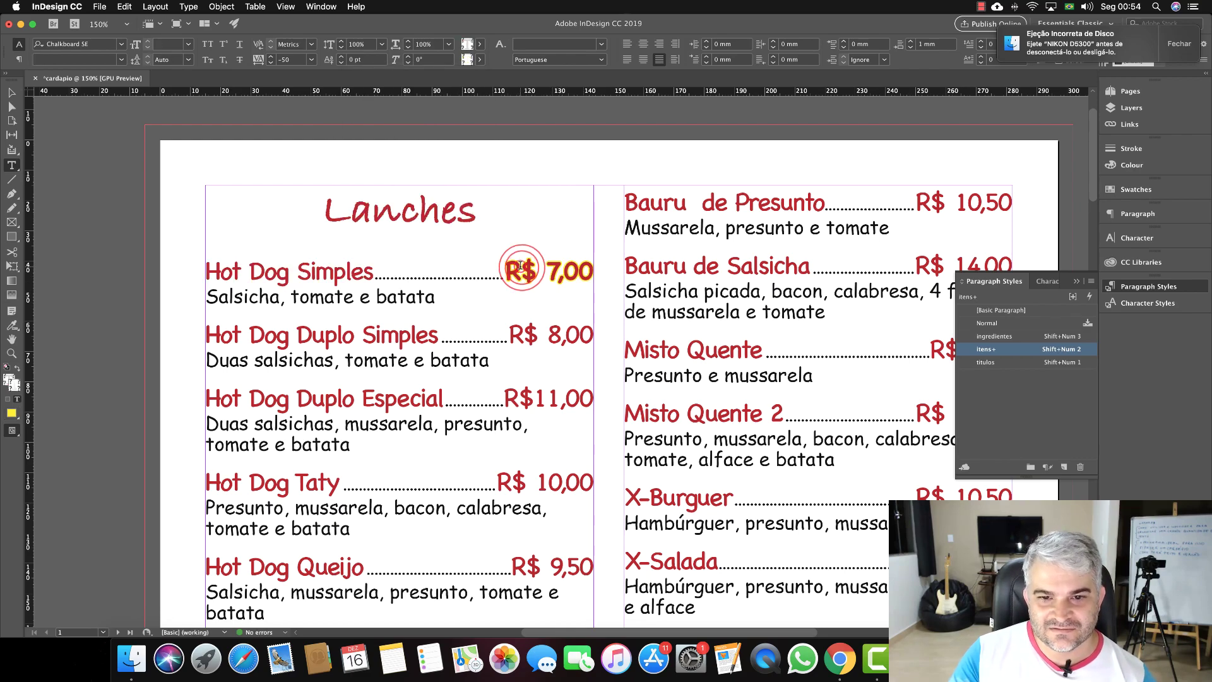
left_click_drag(507, 269, 592, 271)
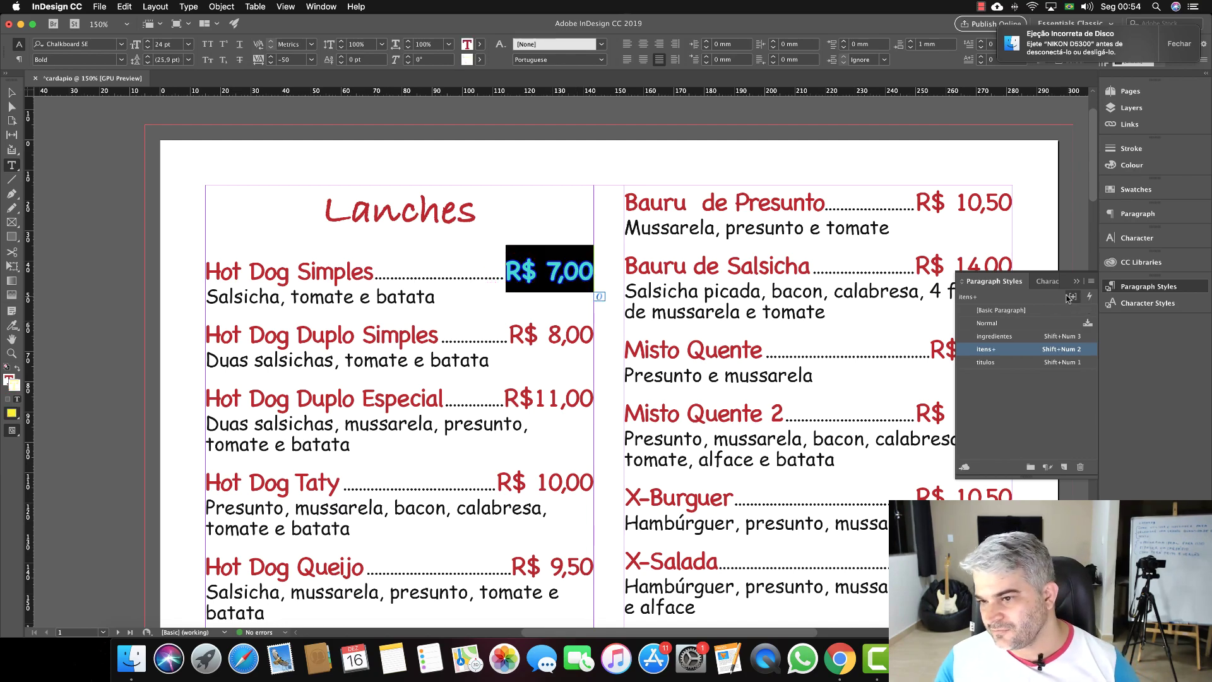
left_click(1048, 282)
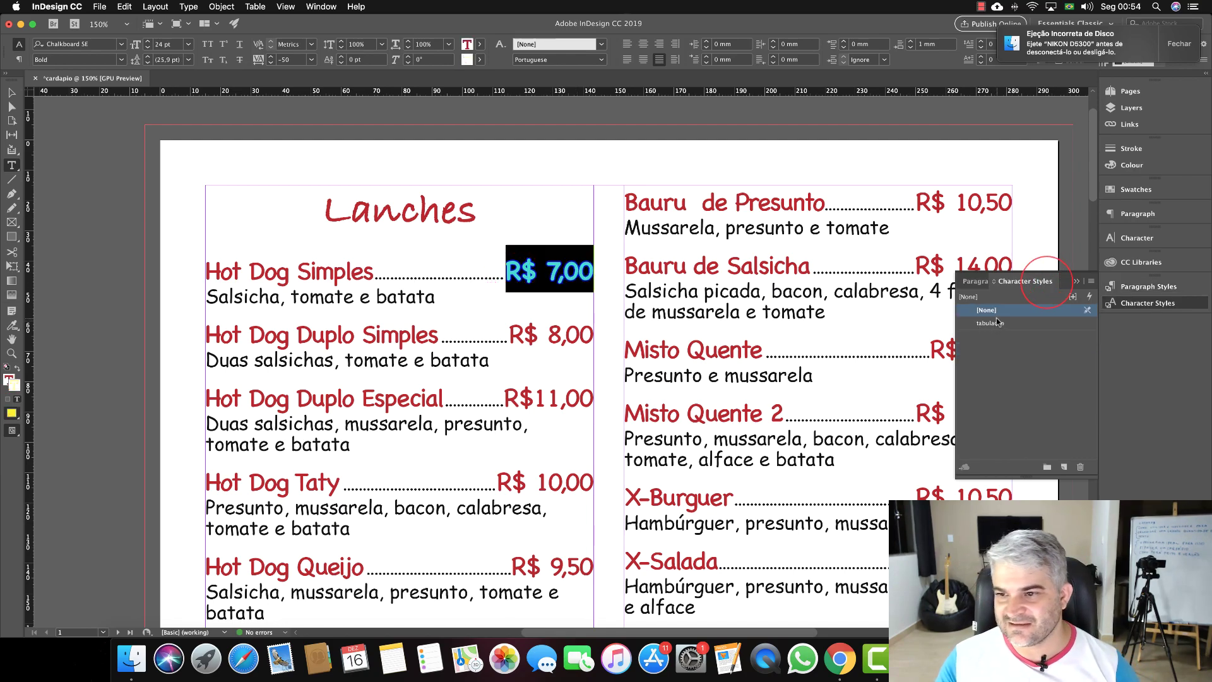
left_click(1063, 468)
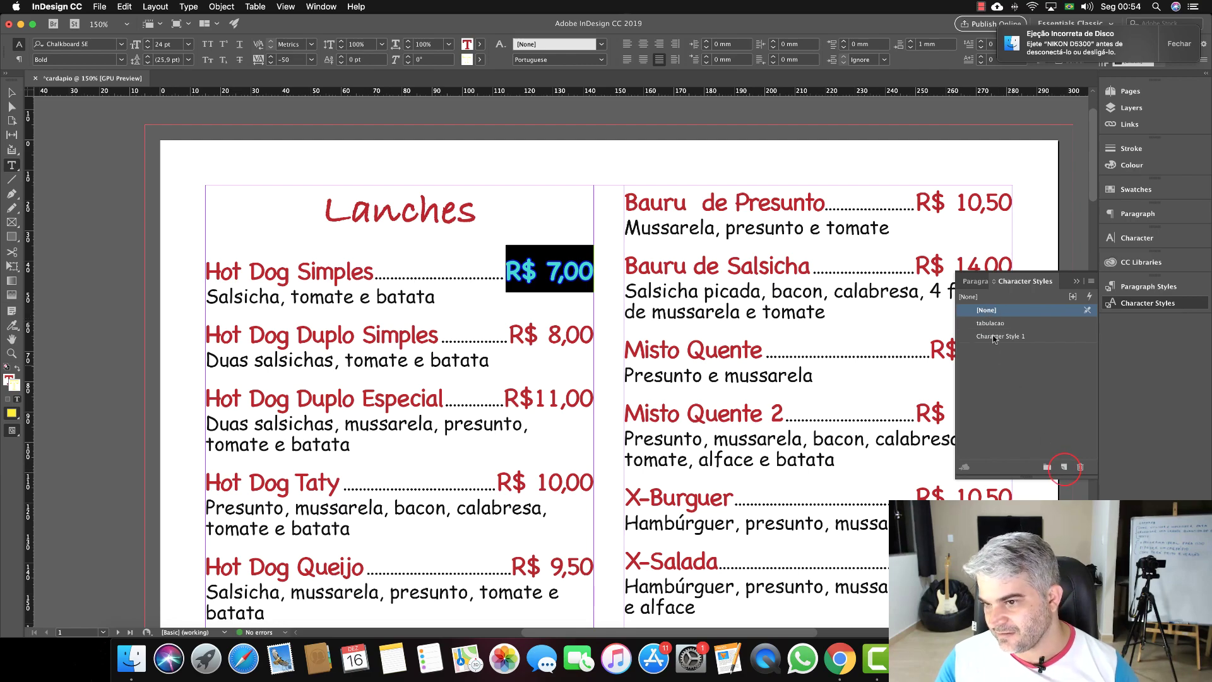
Apply the new character style to the selected price, review its basic character formats and rename it preco.
double_click(994, 336)
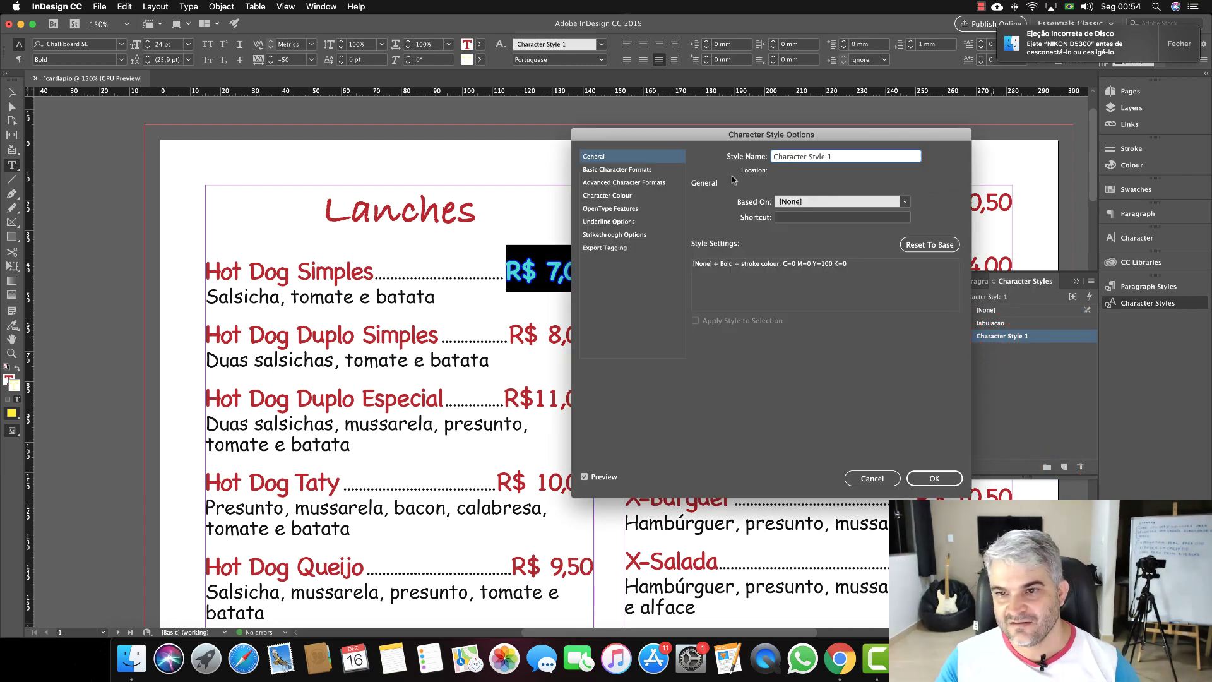
left_click(606, 168)
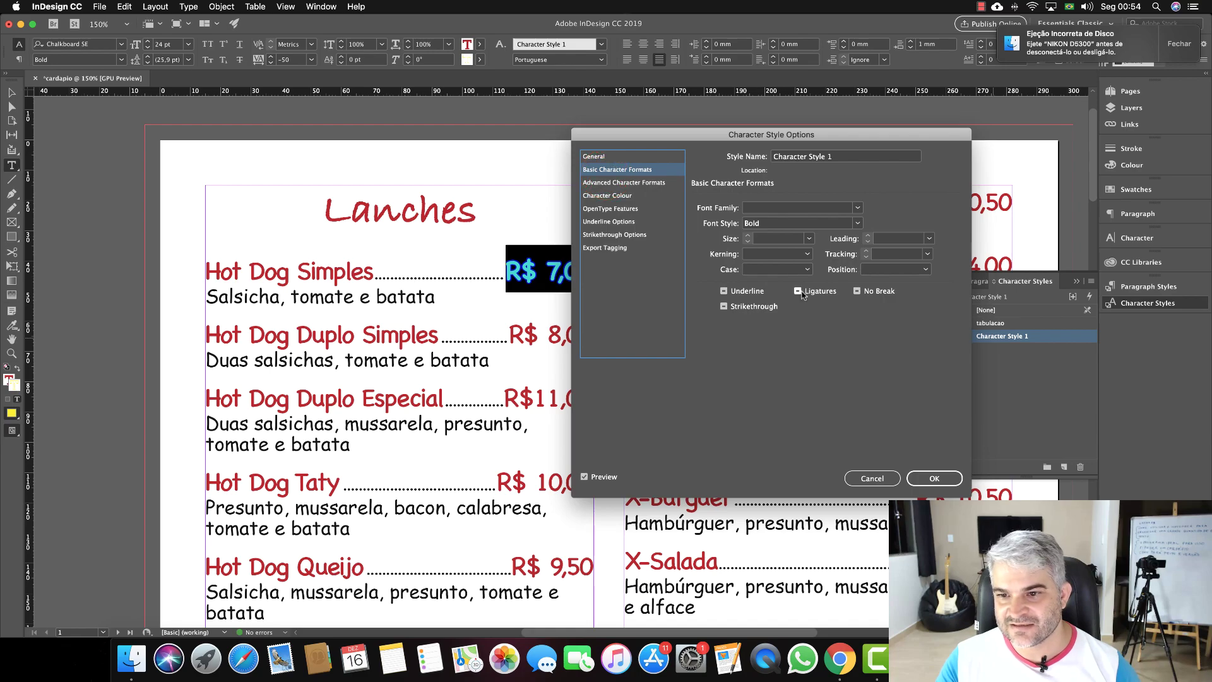
left_click(621, 158)
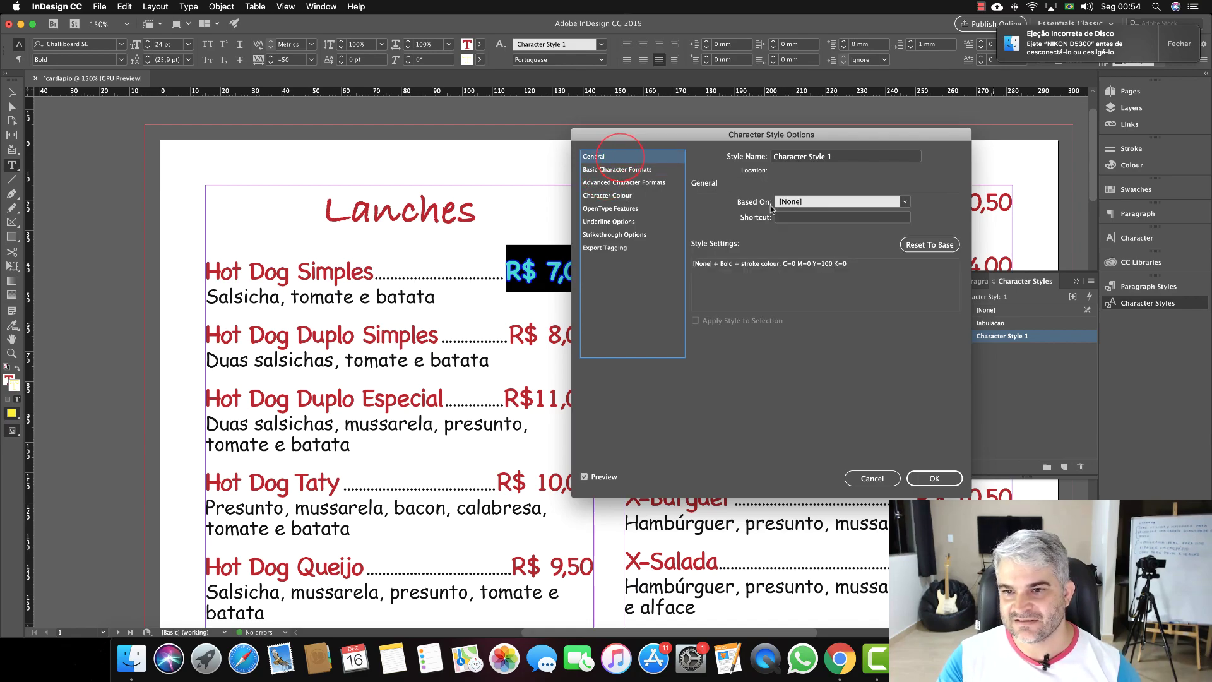
double_click(849, 157)
triple_click(849, 157)
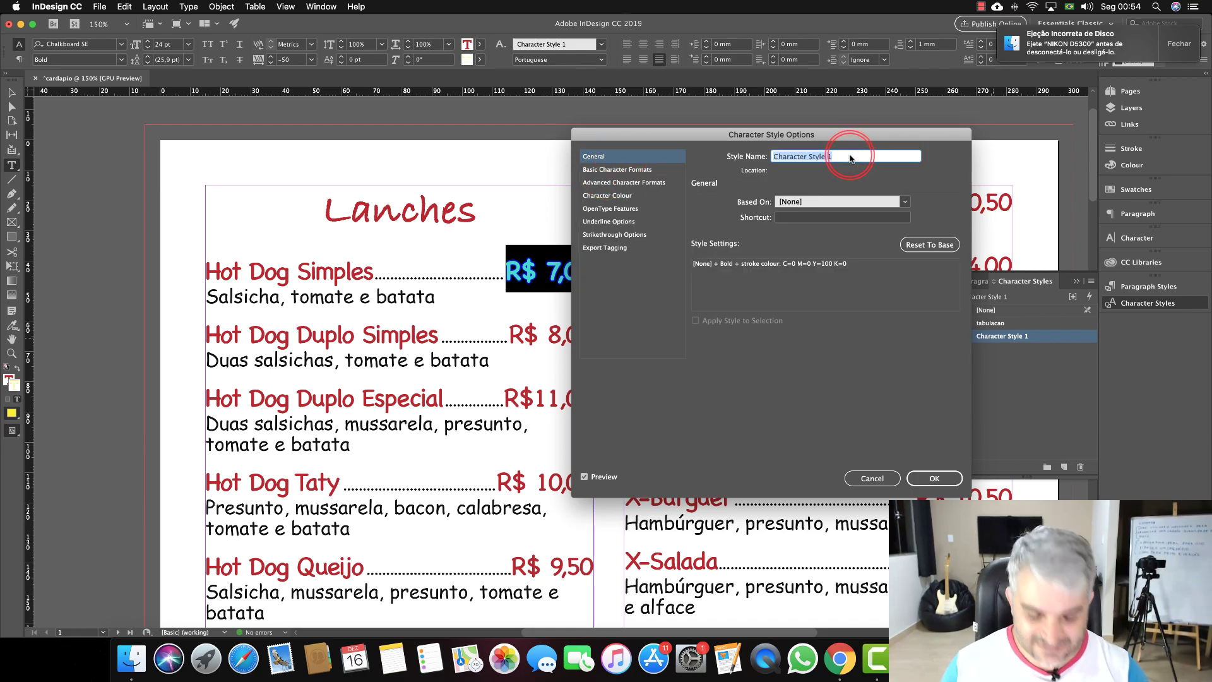
type("preco")
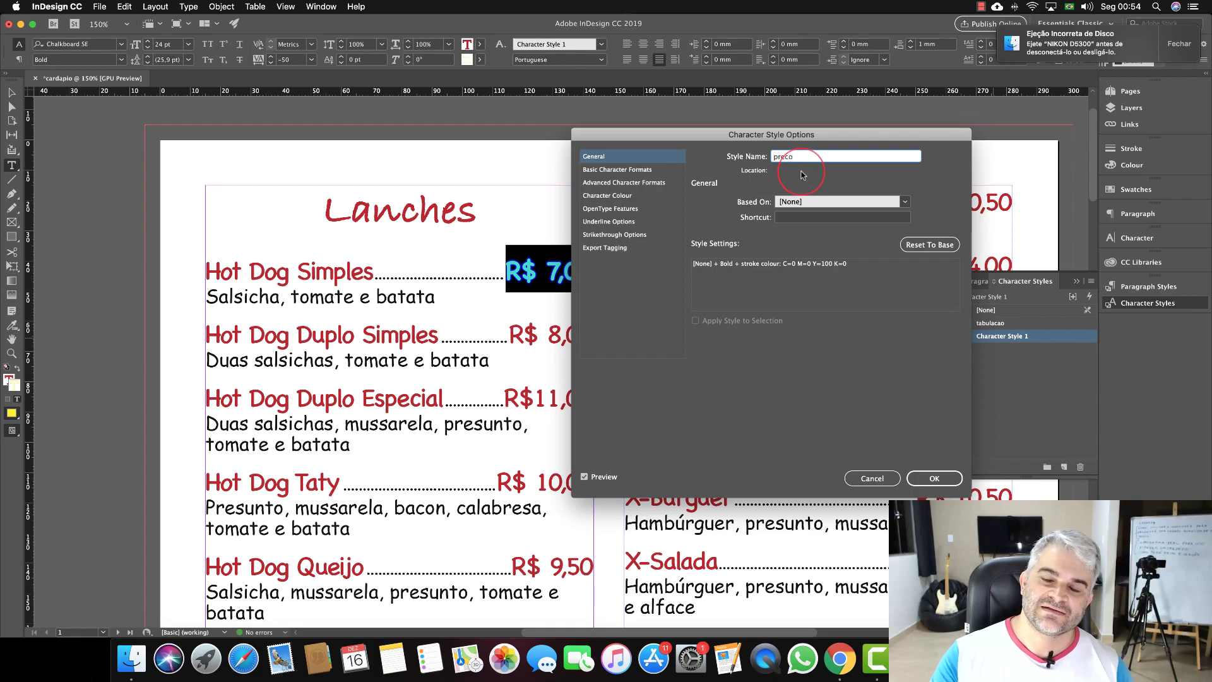
left_click(934, 480)
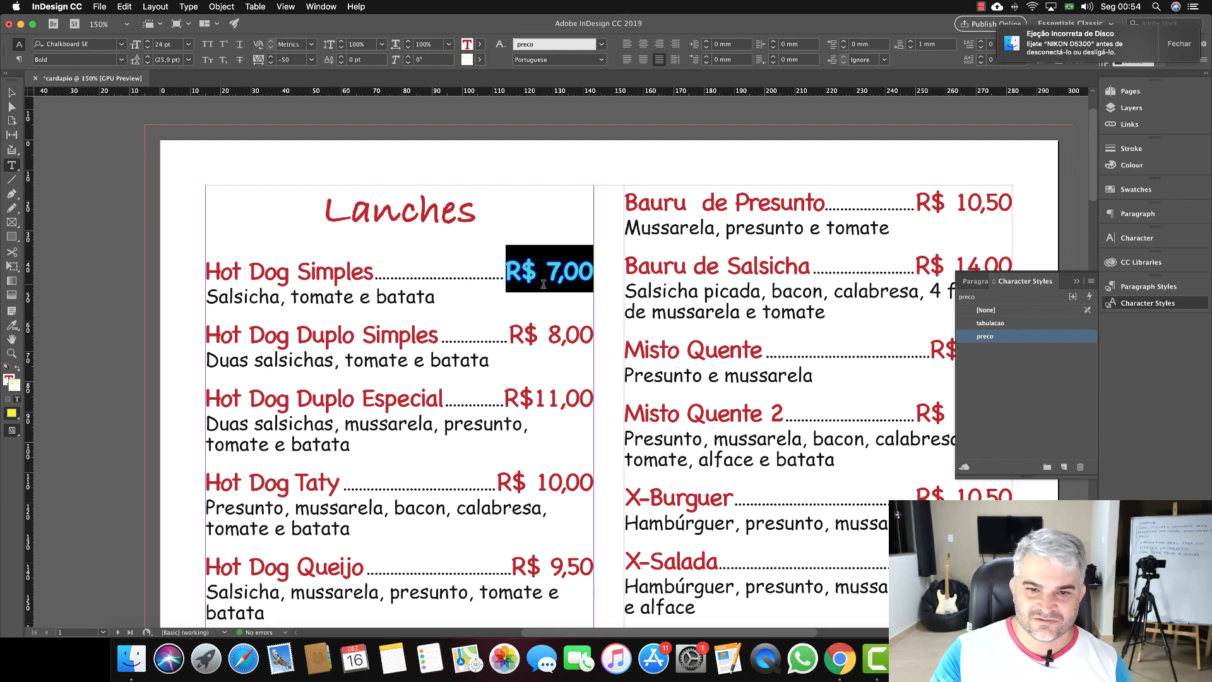
Increase the font size of the entire R$ 7,00 price of Hot Dog Simples to 26 pt.
triple_click(532, 268)
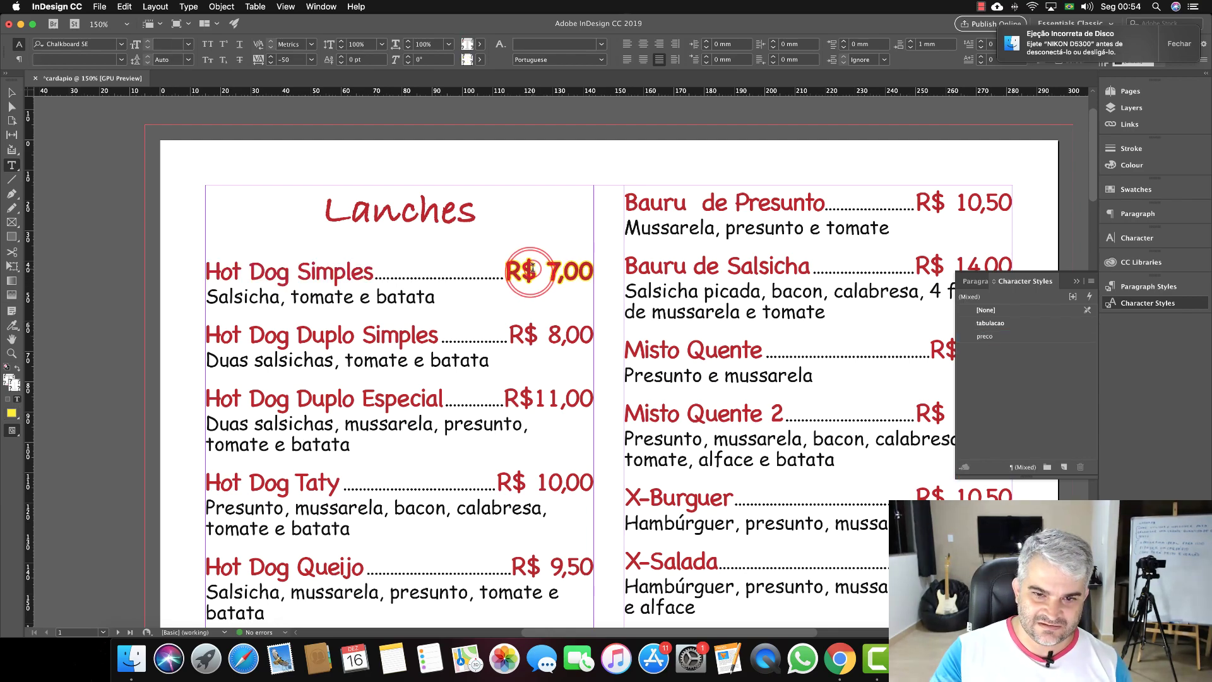
left_click_drag(503, 265, 593, 272)
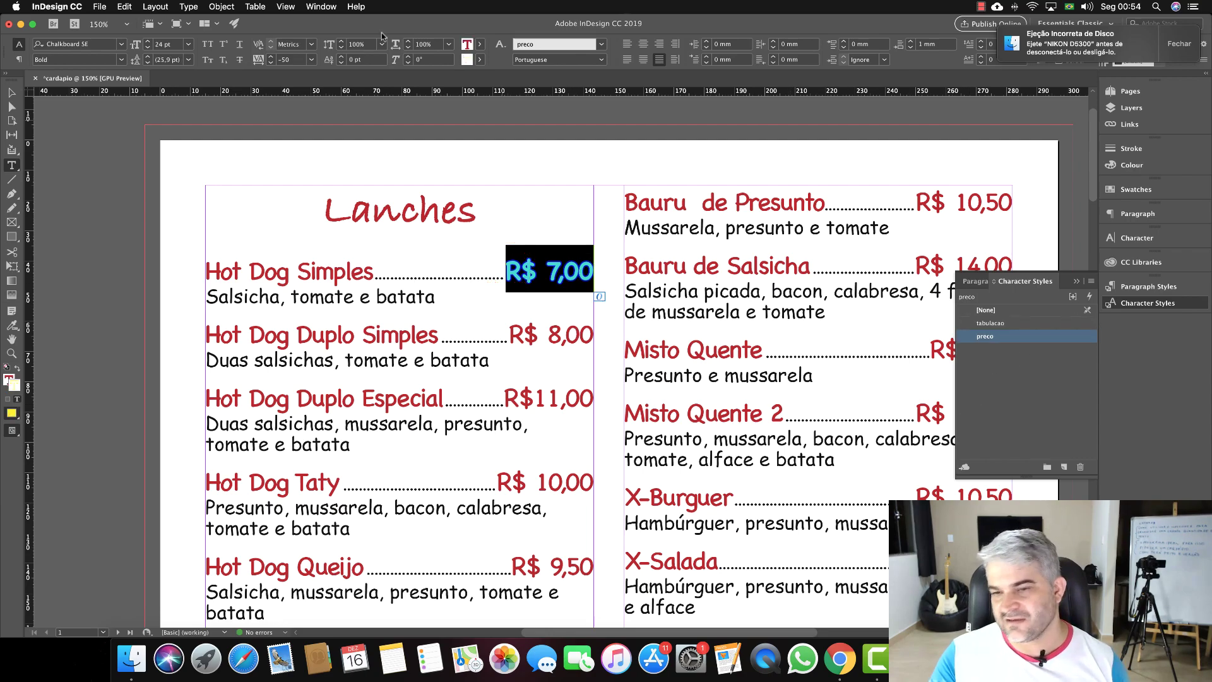
left_click(150, 41)
left_click(149, 42)
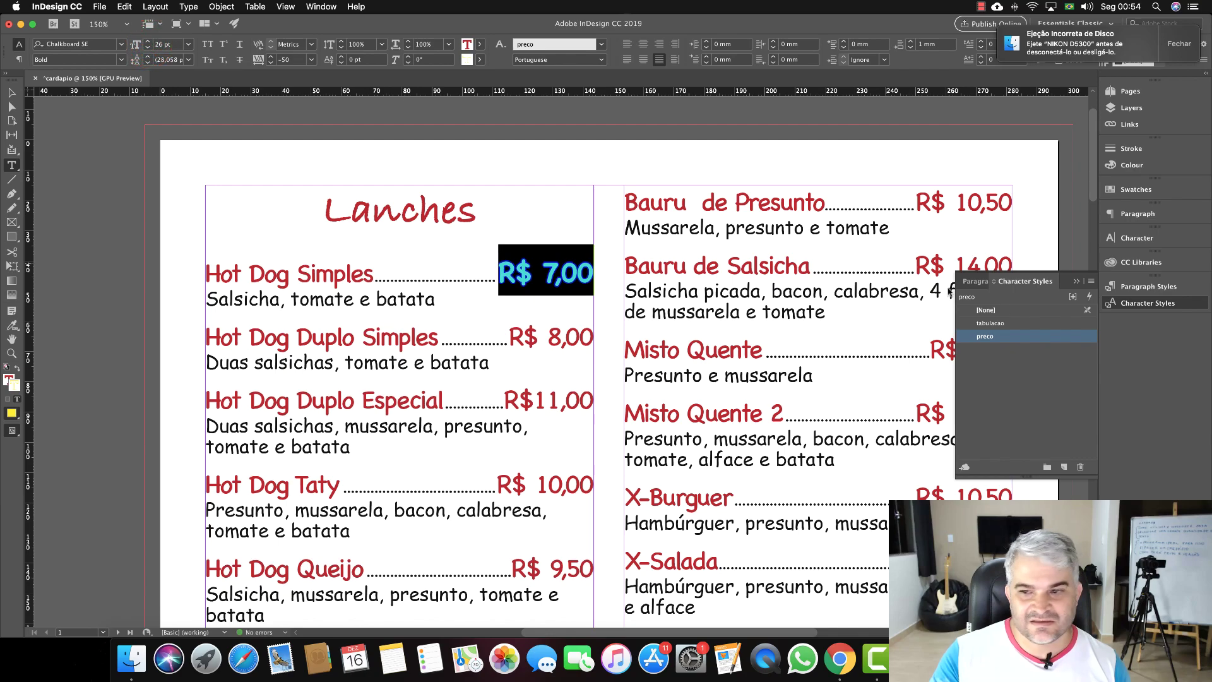
Edit the preco character style so its basic character formats include a size of 26 pt.
right_click(1005, 339)
right_click(991, 340)
left_click(991, 341)
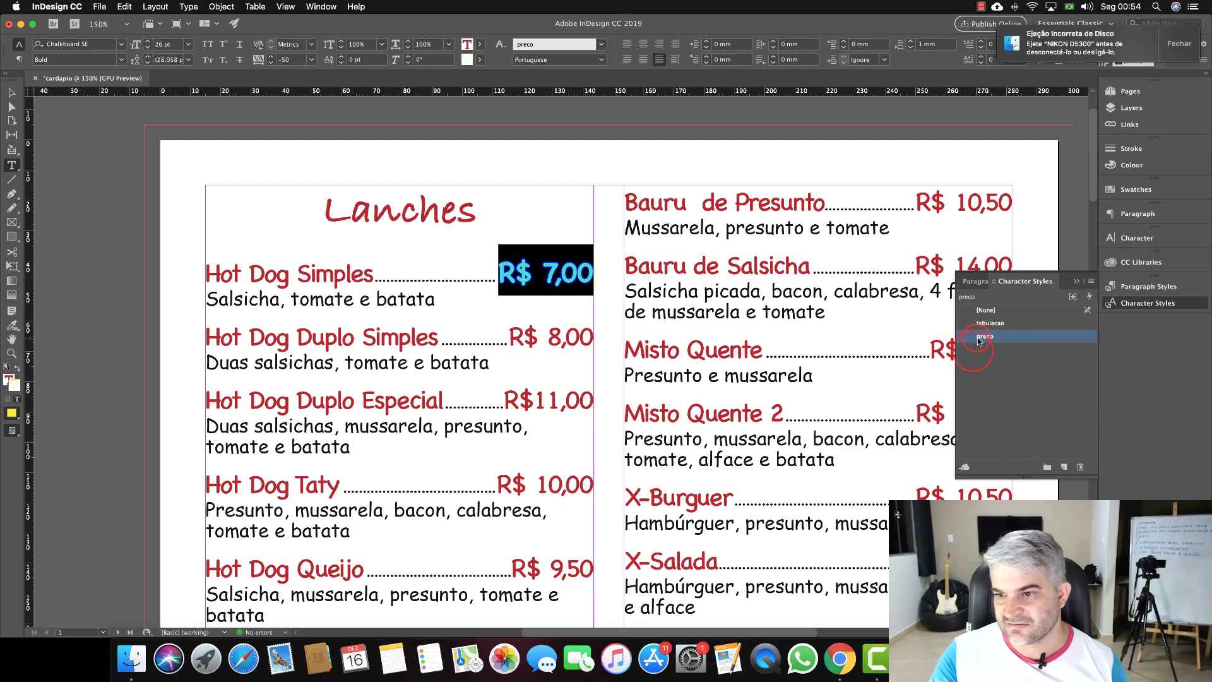
double_click(987, 338)
left_click(604, 170)
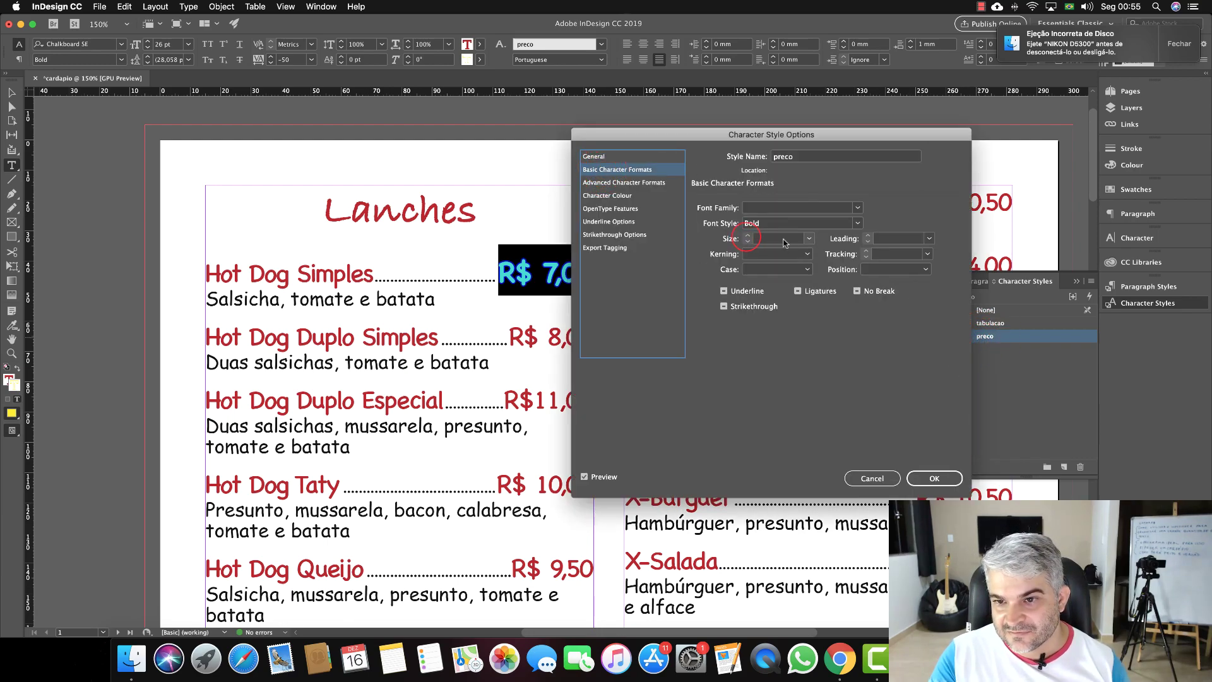
left_click(809, 238)
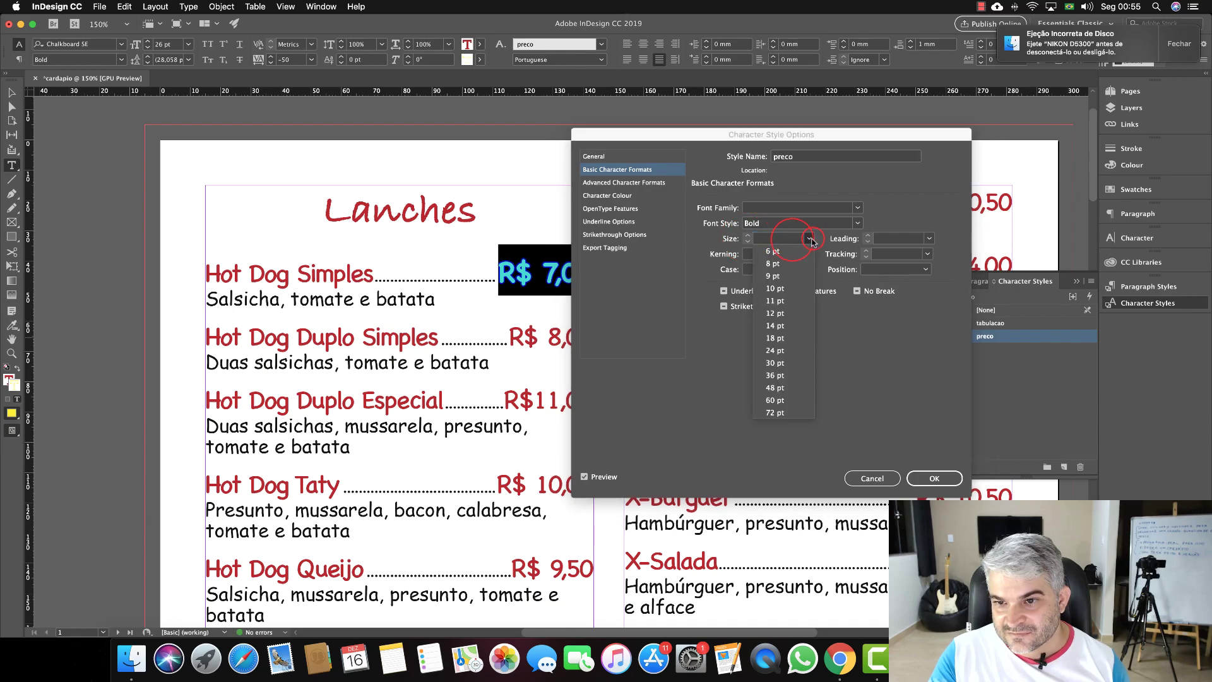
left_click(781, 351)
left_click(748, 235)
left_click(747, 235)
left_click(931, 476)
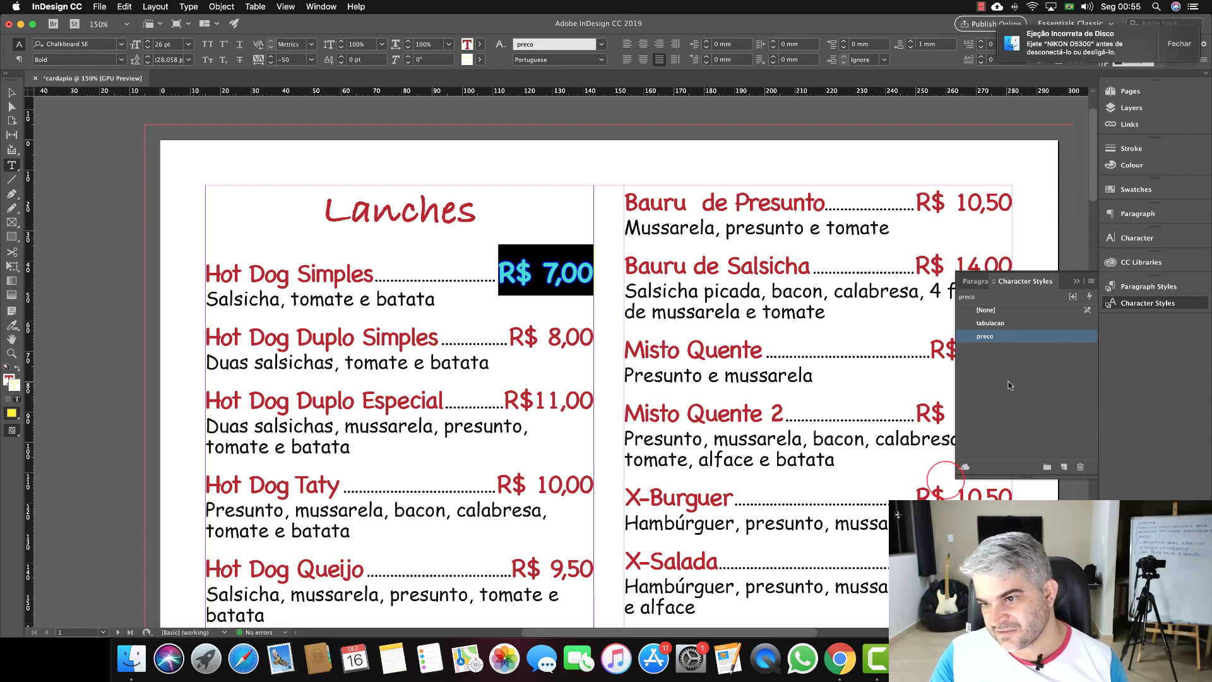
Bring up the paragraph styles and reselect the full R$ 7,00 price of Hot Dog Simples.
left_click(1008, 382)
left_click(555, 270)
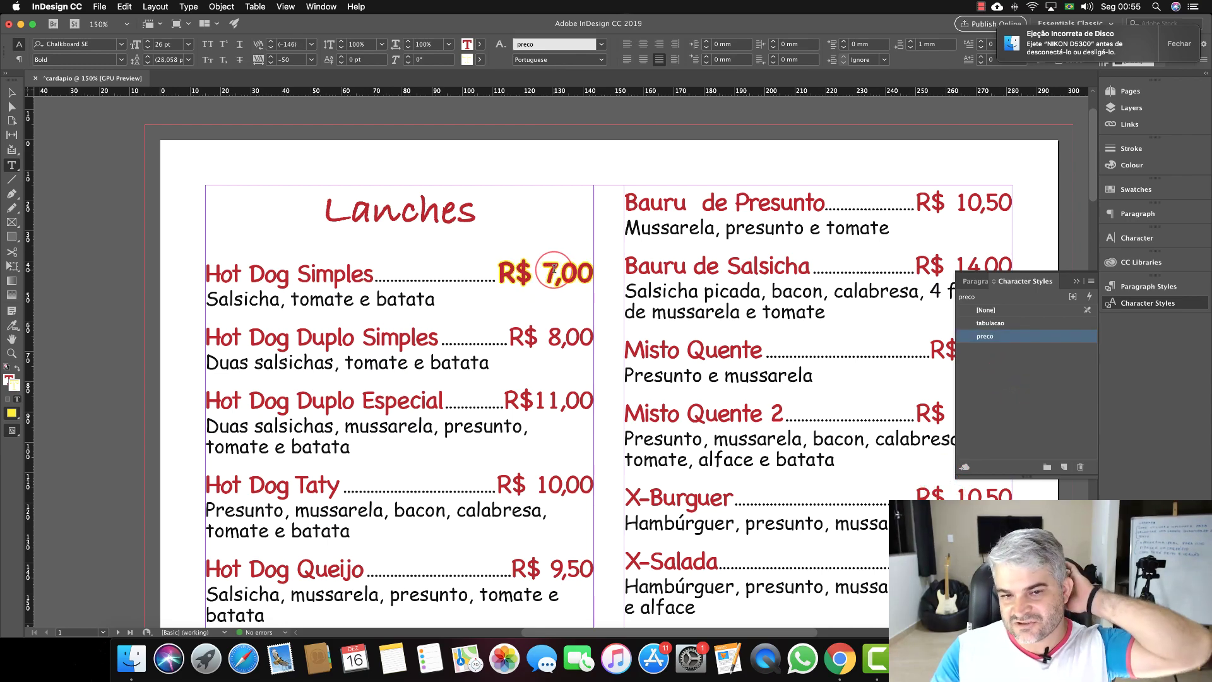
scroll(554, 270, "right", 1)
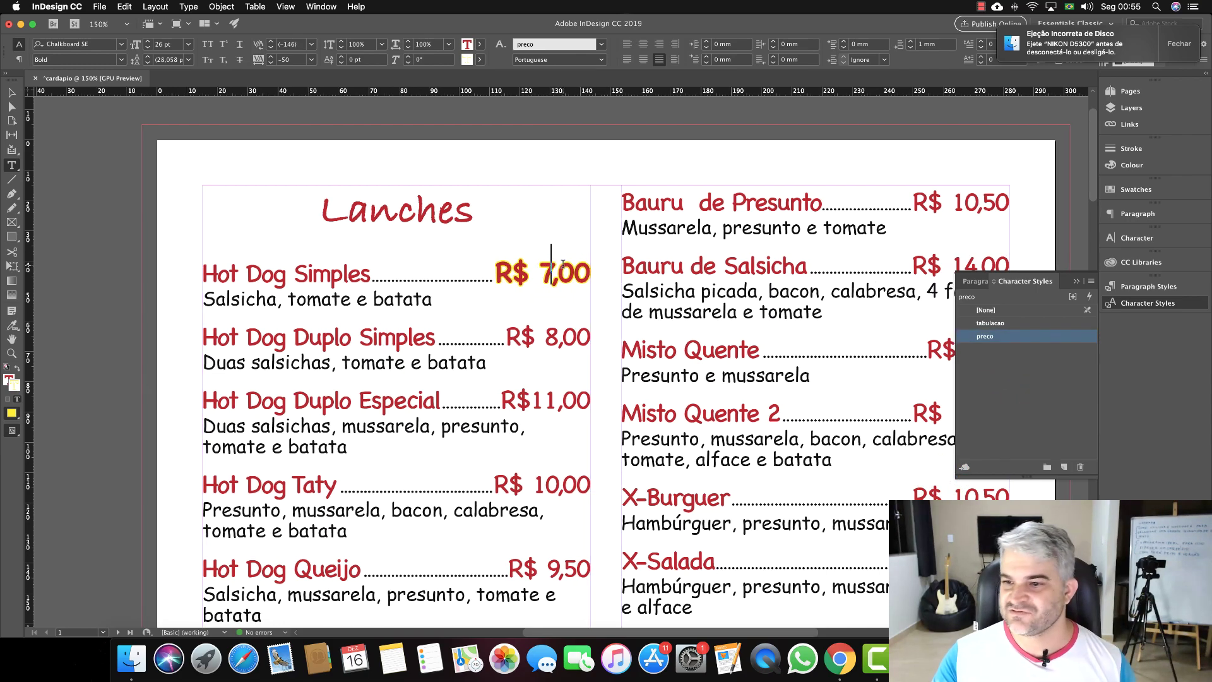
left_click(975, 282)
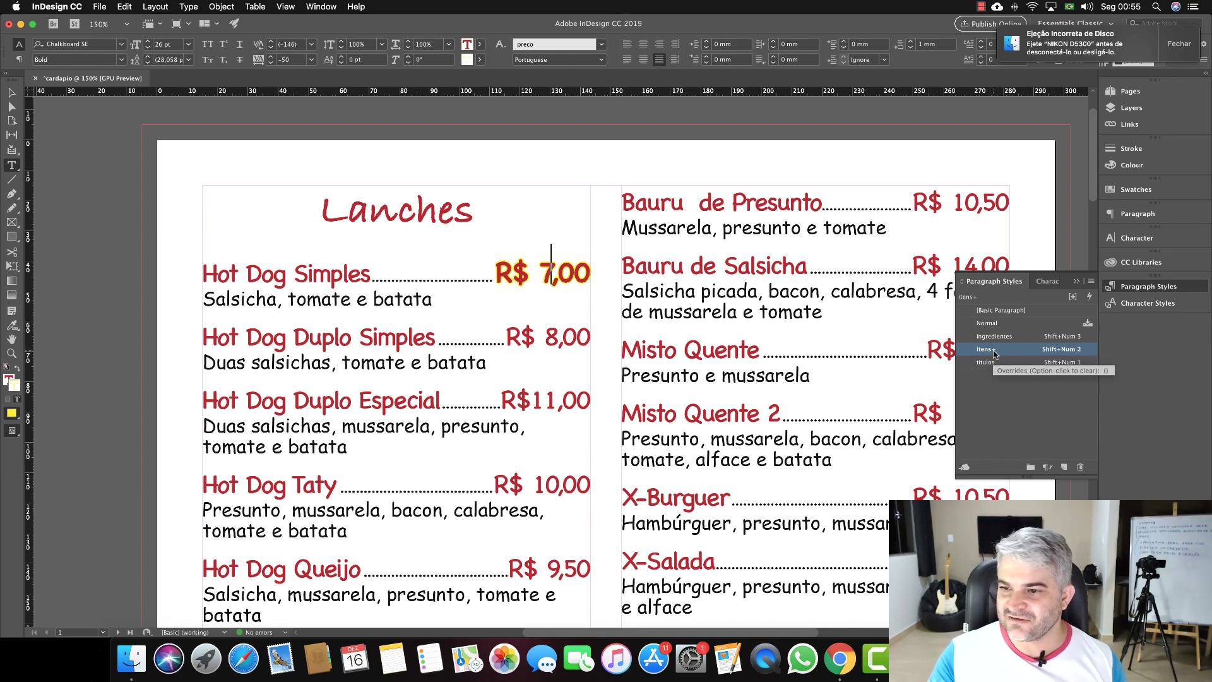
double_click(509, 270)
left_click(509, 270)
left_click(515, 270)
left_click_drag(497, 267, 590, 271)
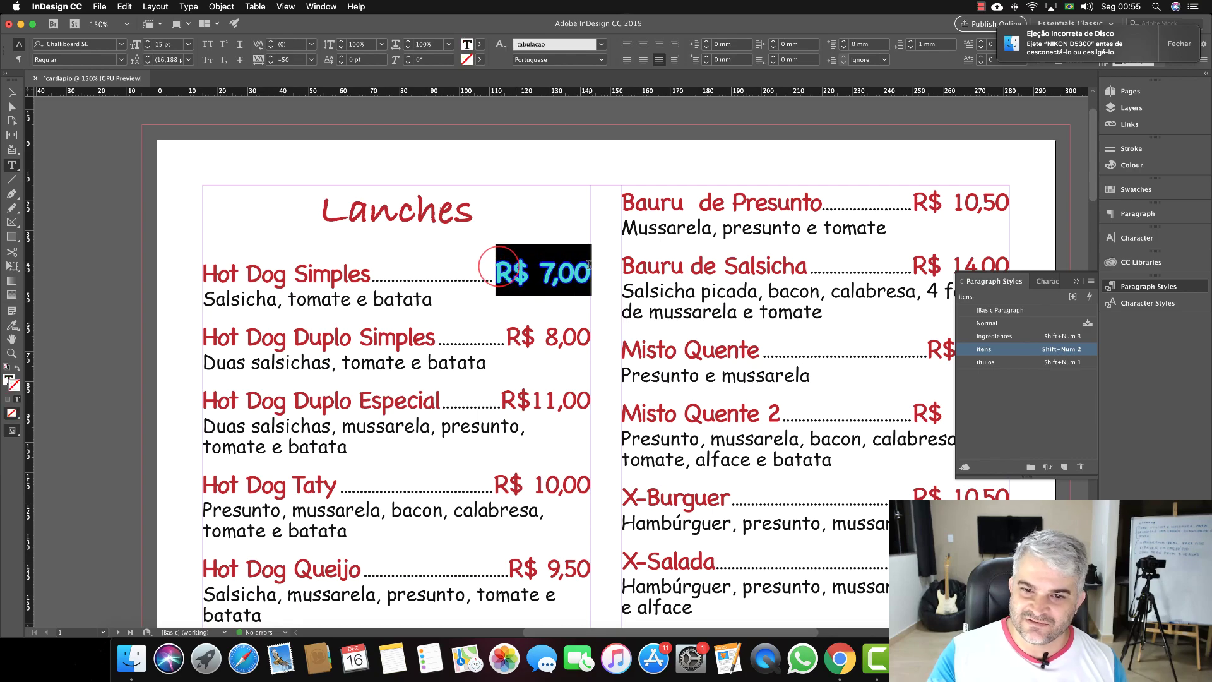
Add a third nested style to the itens paragraph style, applying preco through 1 Words after the tabulacao entry.
double_click(974, 350)
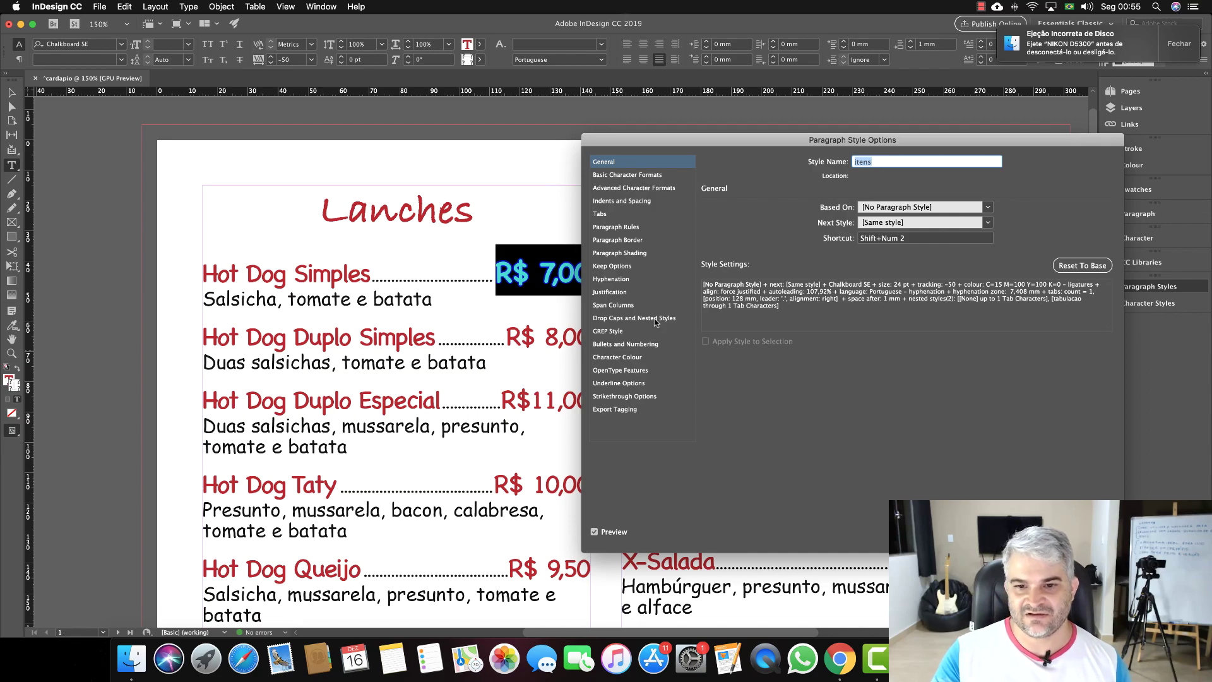
left_click(653, 318)
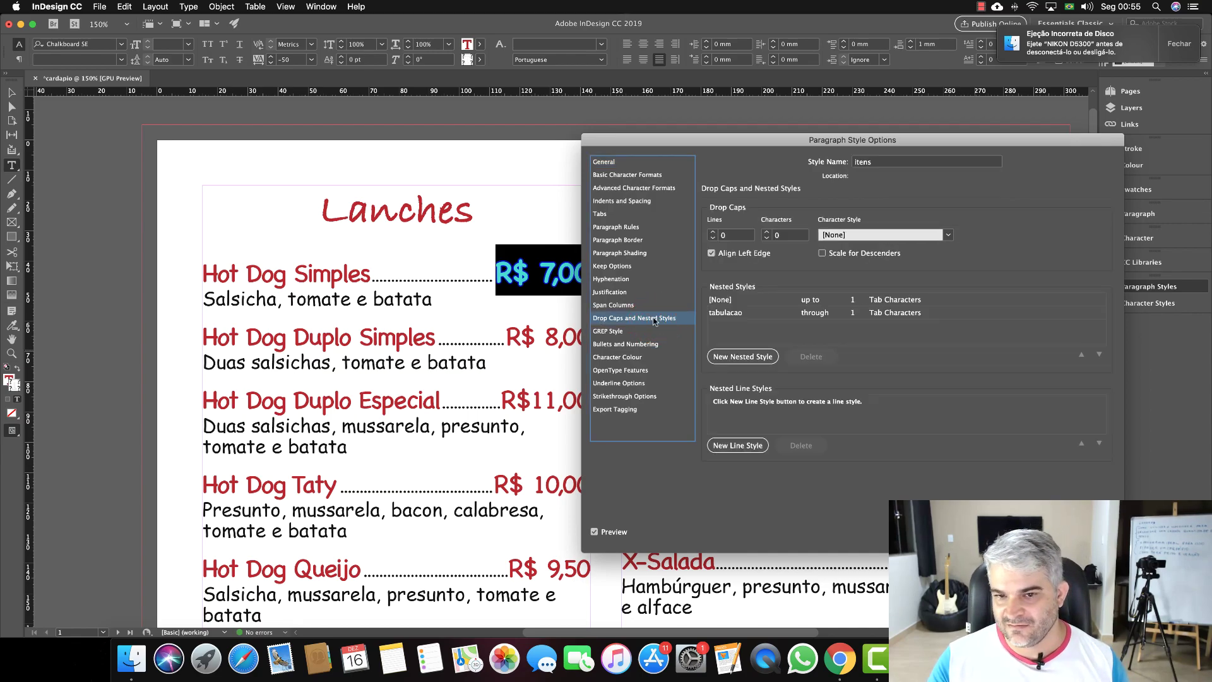
left_click(744, 358)
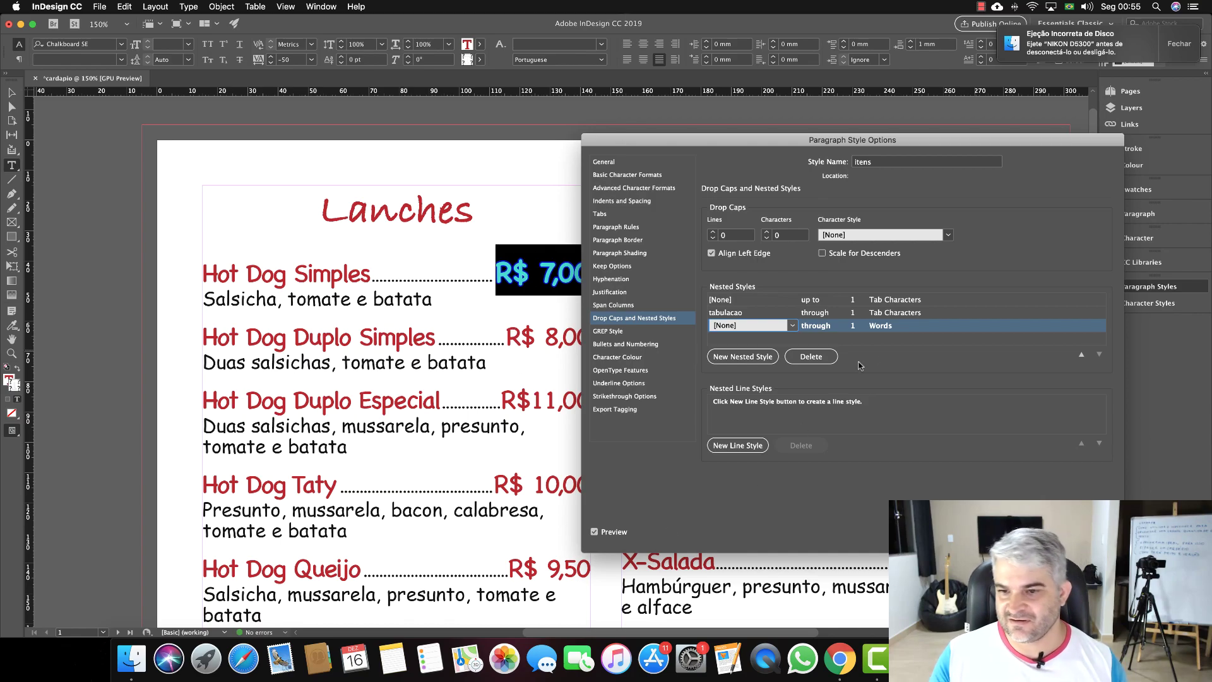
left_click(792, 326)
left_click(734, 377)
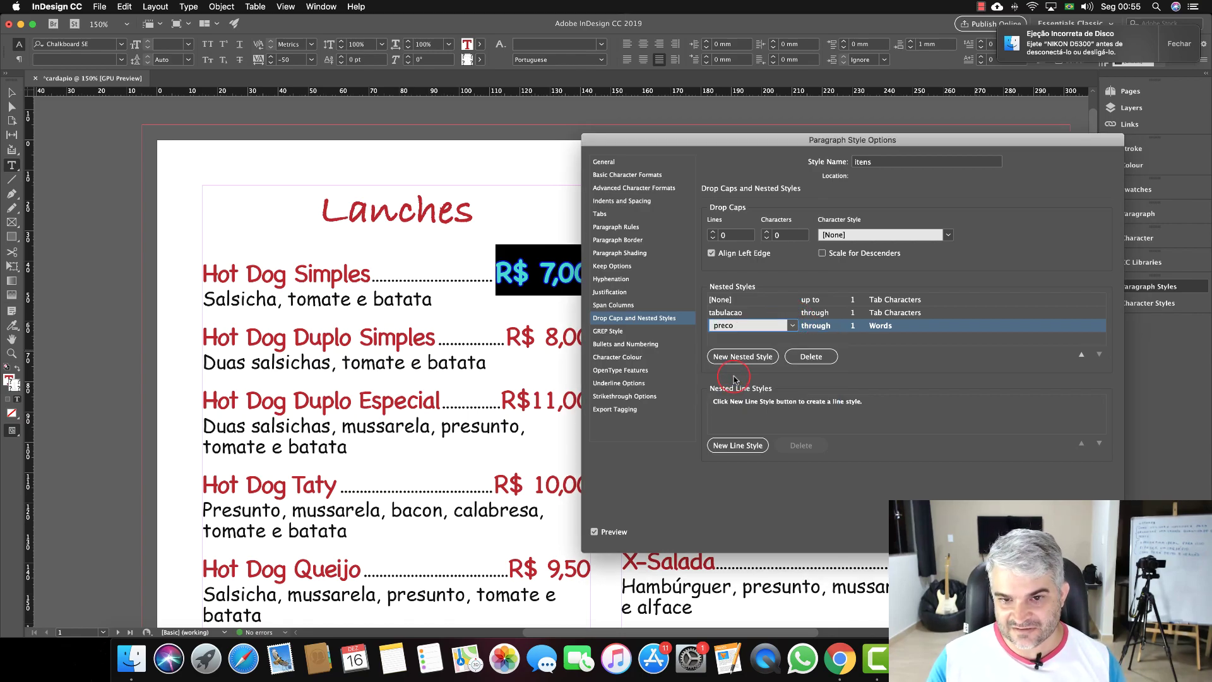
left_click(839, 327)
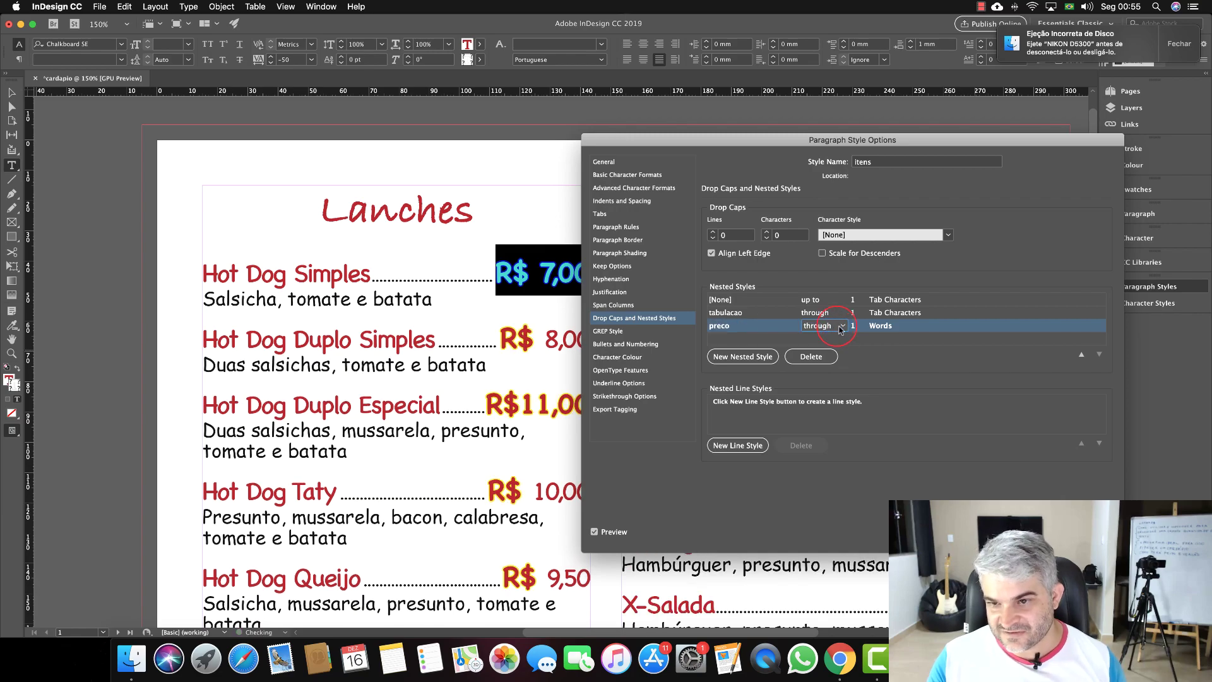
Extend the preco nested style to cover through 2 Words, keeping the menu prices in view.
left_click_drag(671, 142, 704, 83)
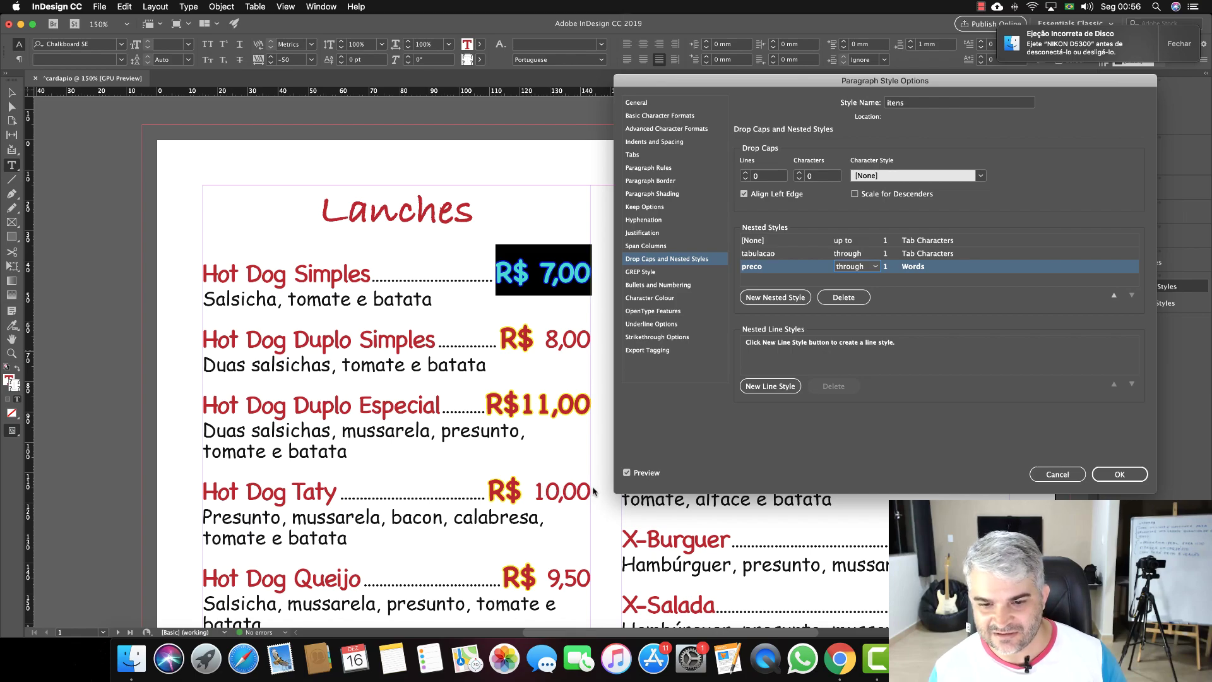
left_click(890, 267)
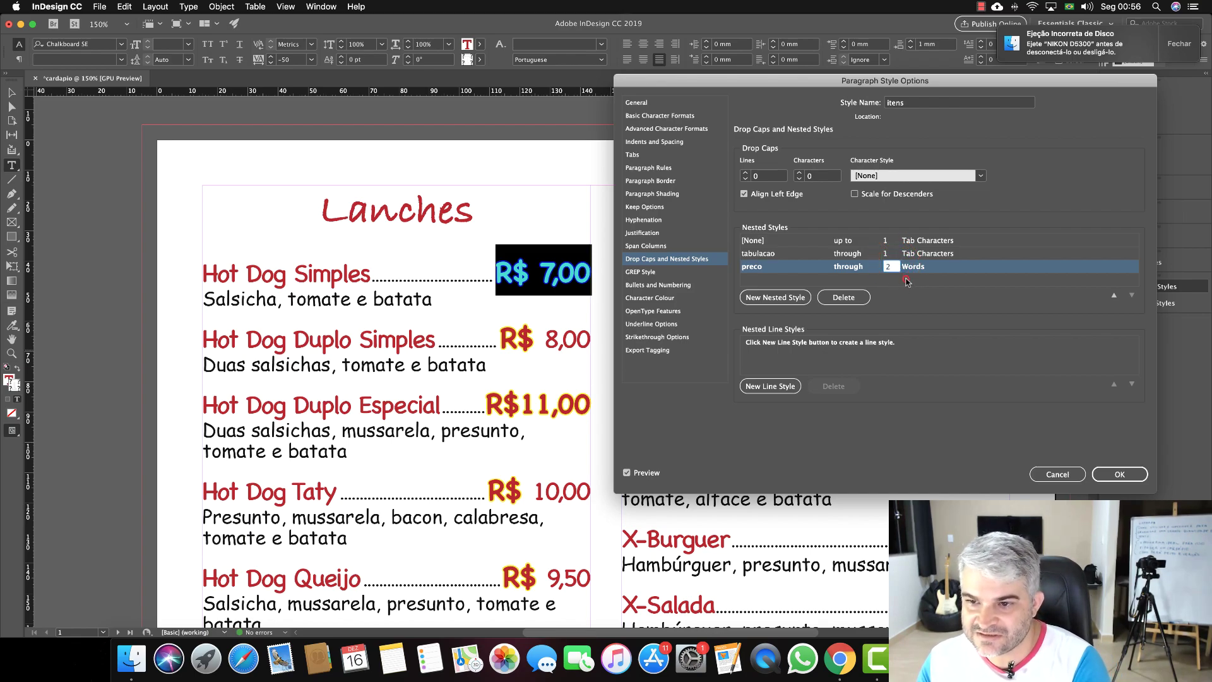
type("2")
left_click(907, 282)
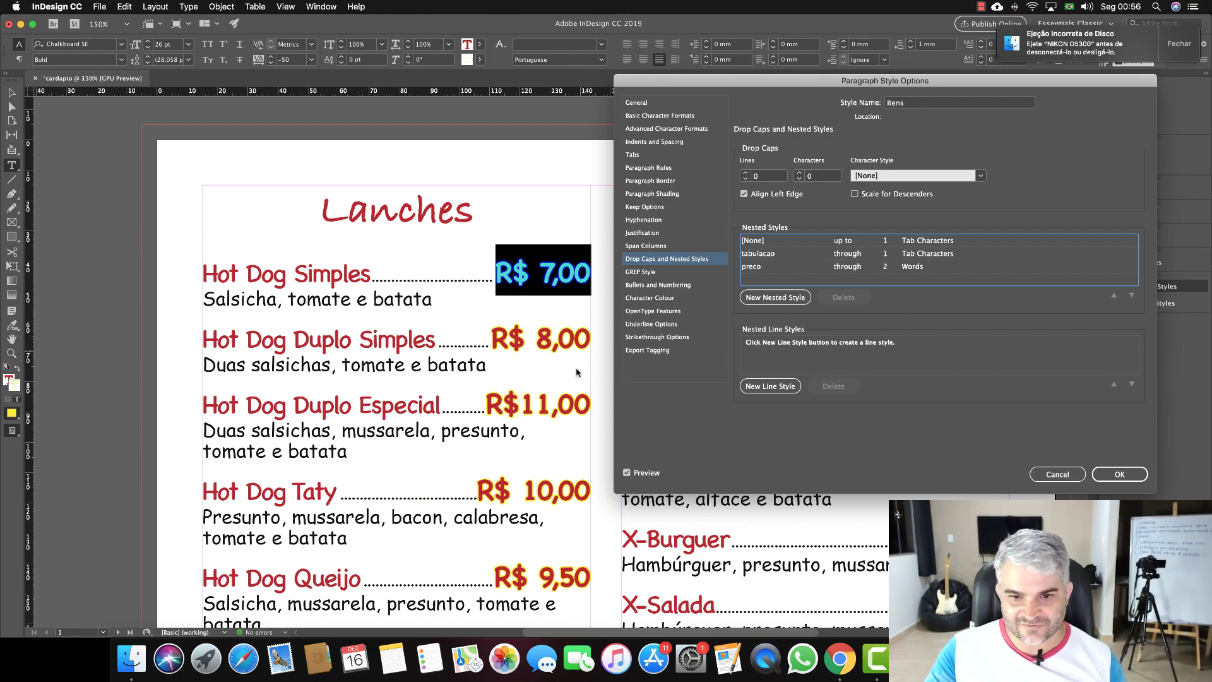
Review the unit options for the preco nested style, keep Words, and apply the changes to the itens paragraph style.
left_click(958, 266)
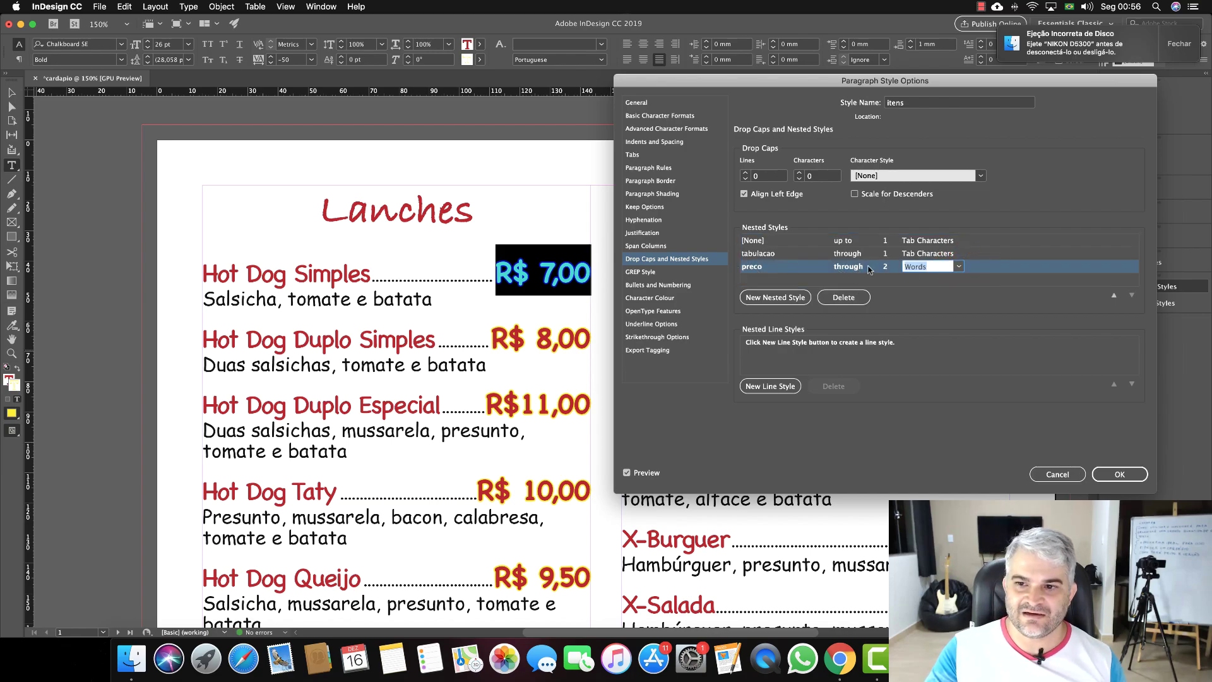
left_click(926, 284)
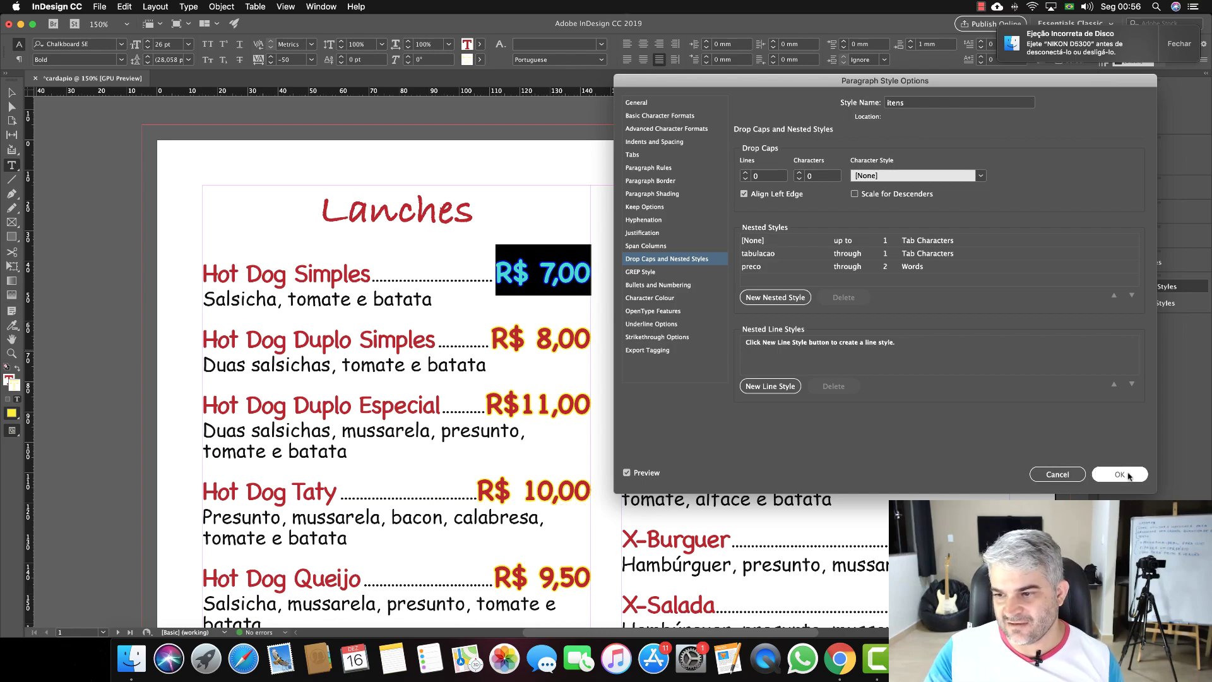
left_click(943, 270)
left_click(956, 266)
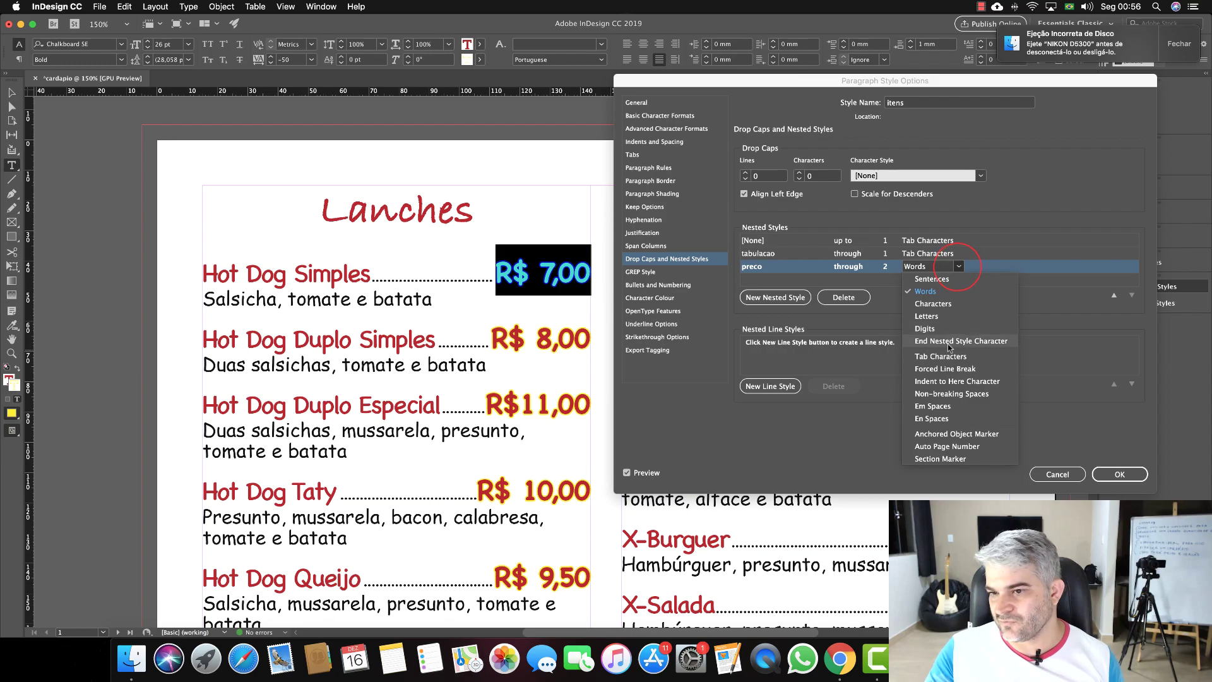
left_click(1037, 288)
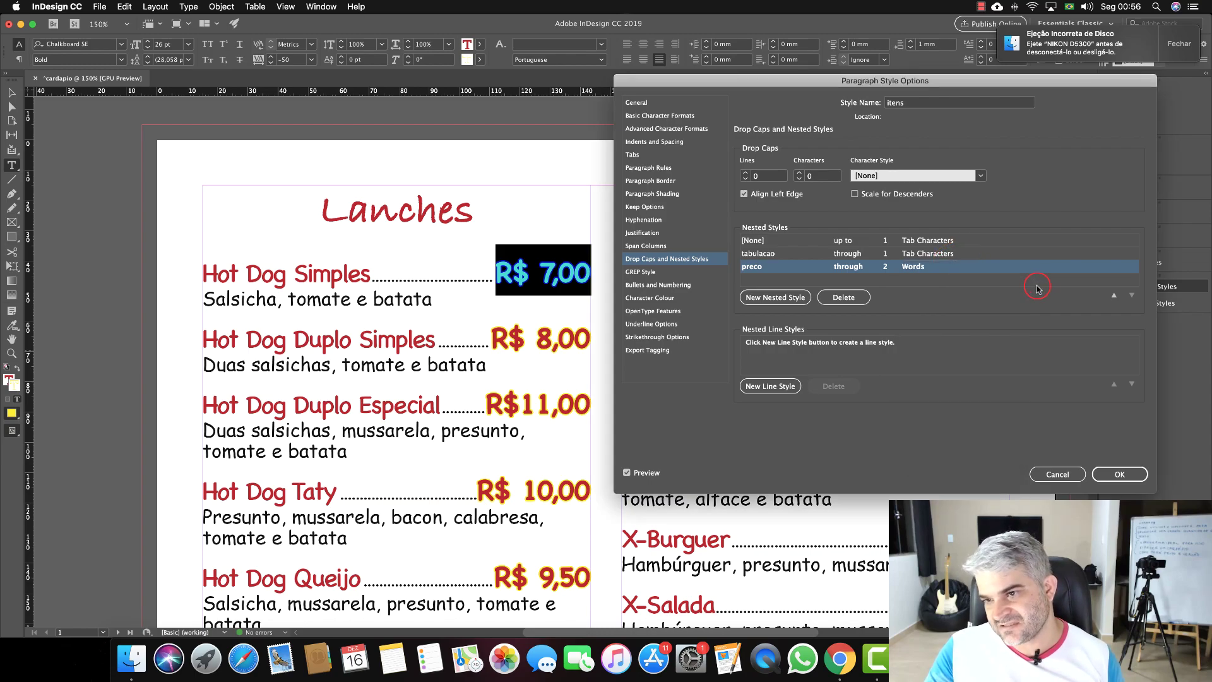
left_click(1119, 474)
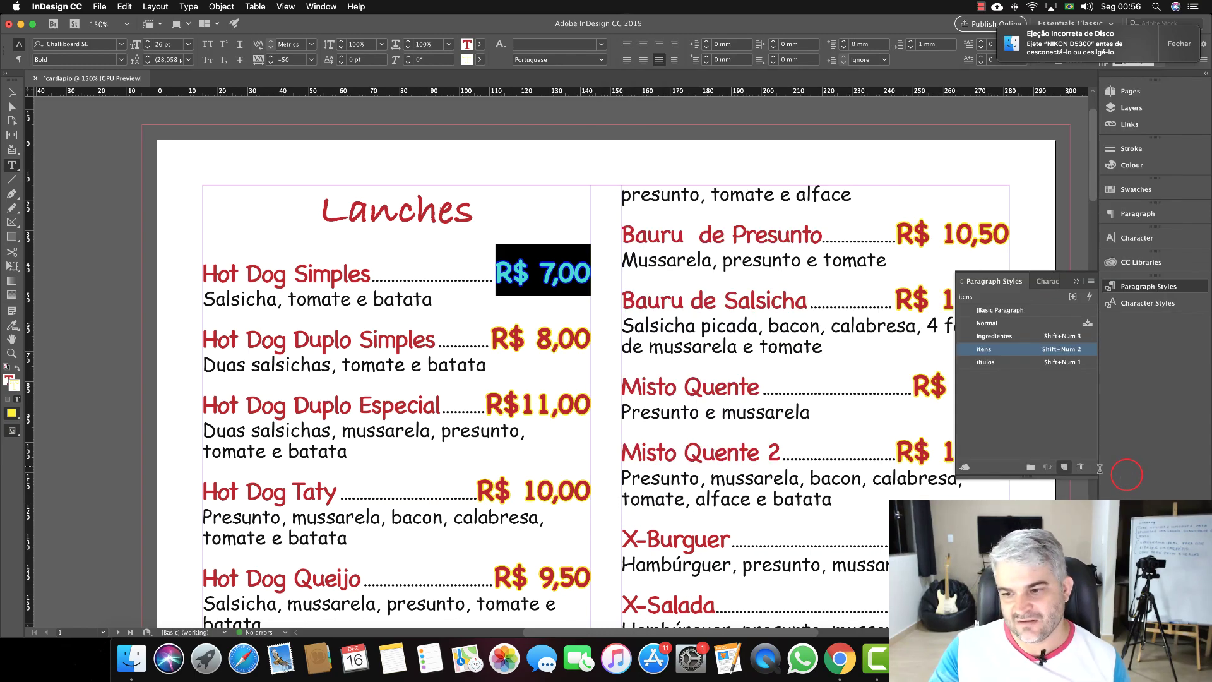
Examine the restyled prices throughout both columns of the menu, including the R$ word in the Hot Dog Simples price.
scroll(455, 364, "down", 1)
scroll(455, 364, "down", 15)
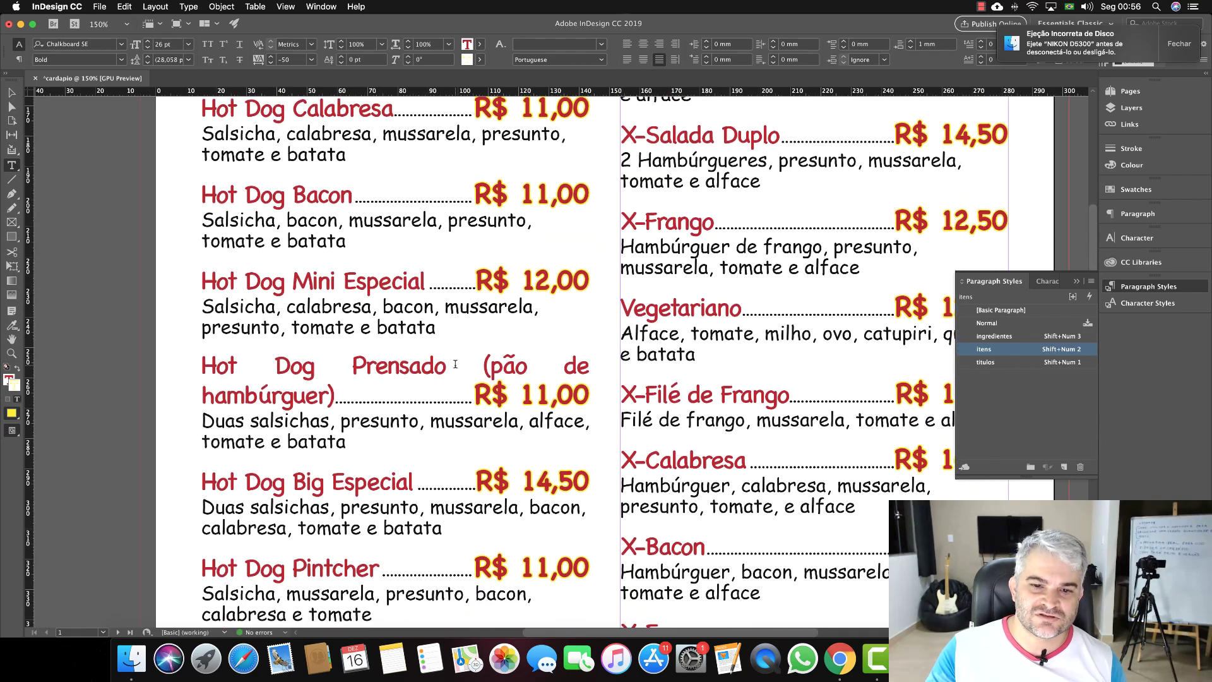
scroll(455, 363, "left", 1)
scroll(455, 364, "up", 1)
scroll(455, 363, "down", 8)
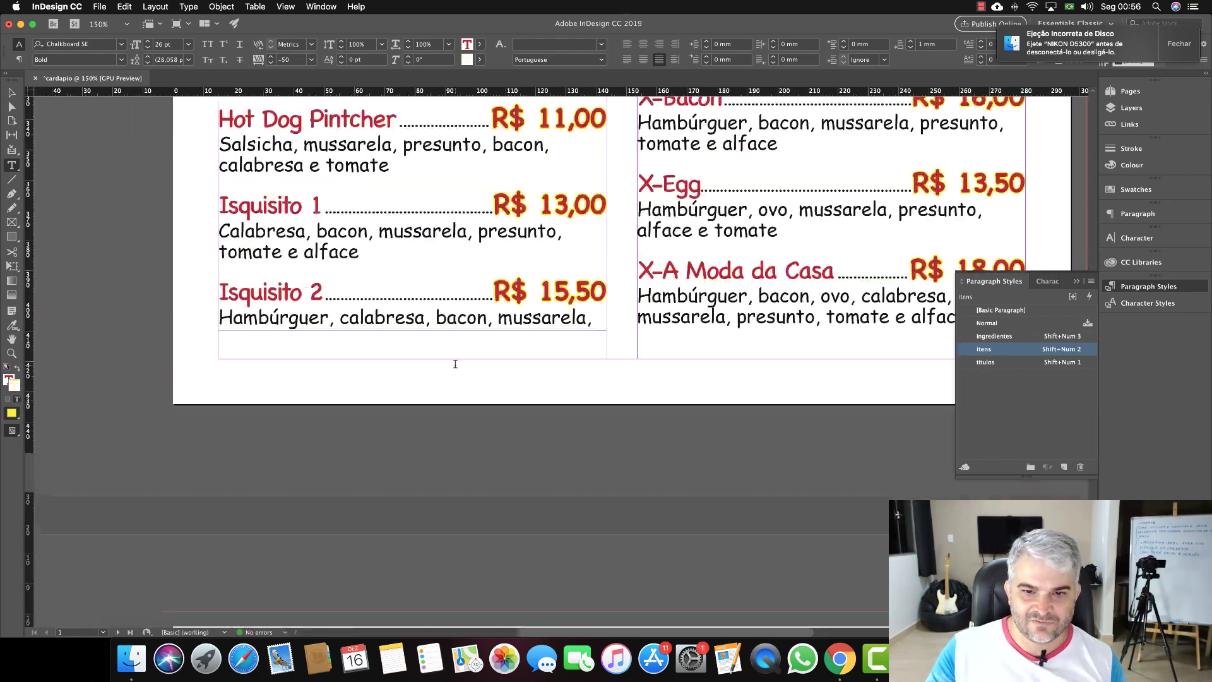
scroll(455, 364, "up", 6)
scroll(455, 363, "up", 20)
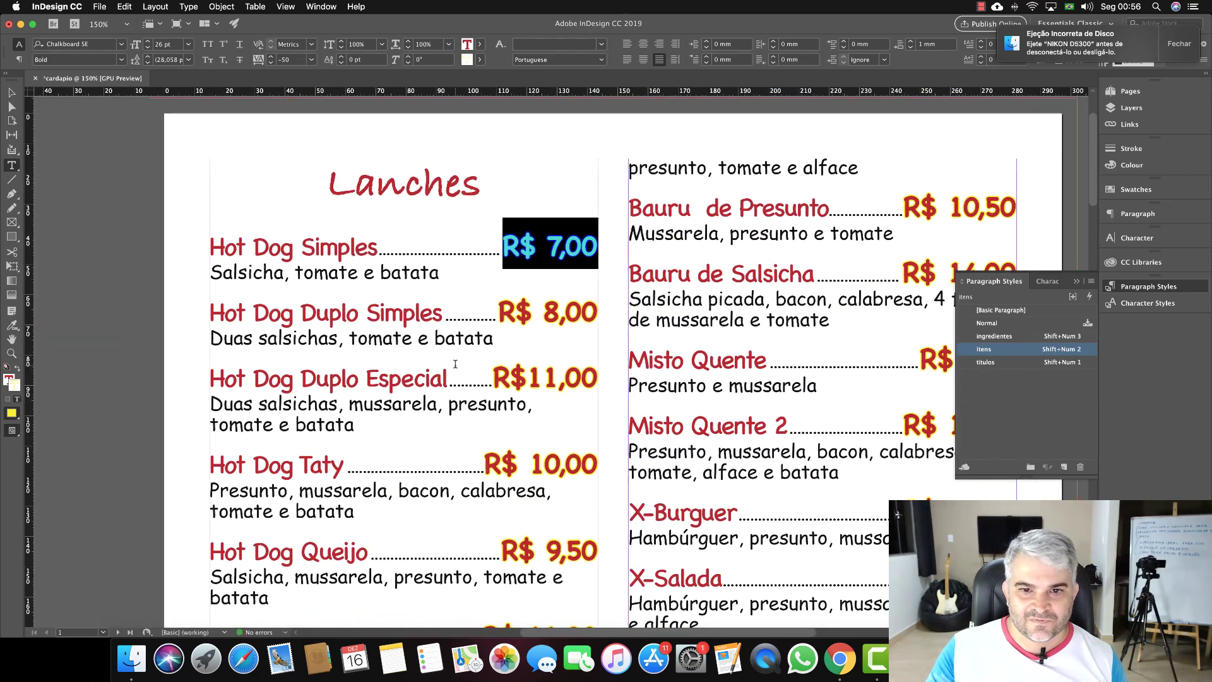
scroll(455, 363, "up", 2)
scroll(455, 364, "left", 1)
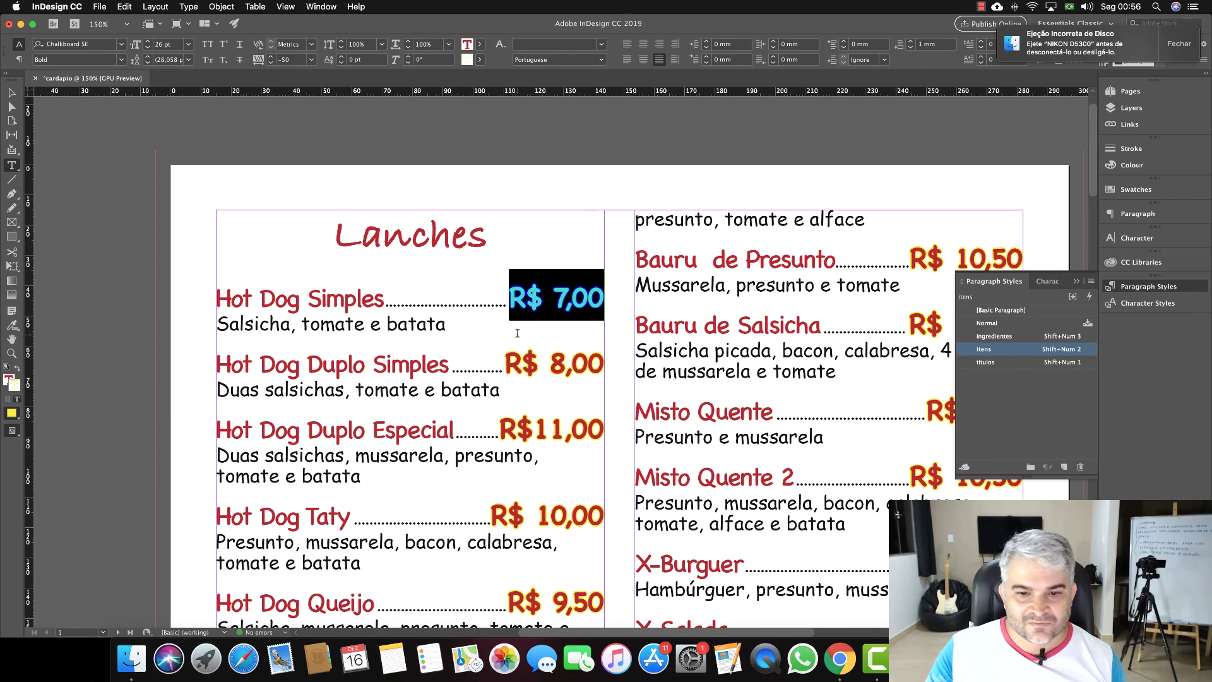
scroll(517, 333, "left", 1)
scroll(517, 332, "down", 15)
scroll(516, 332, "up", 3)
scroll(517, 332, "up", 15)
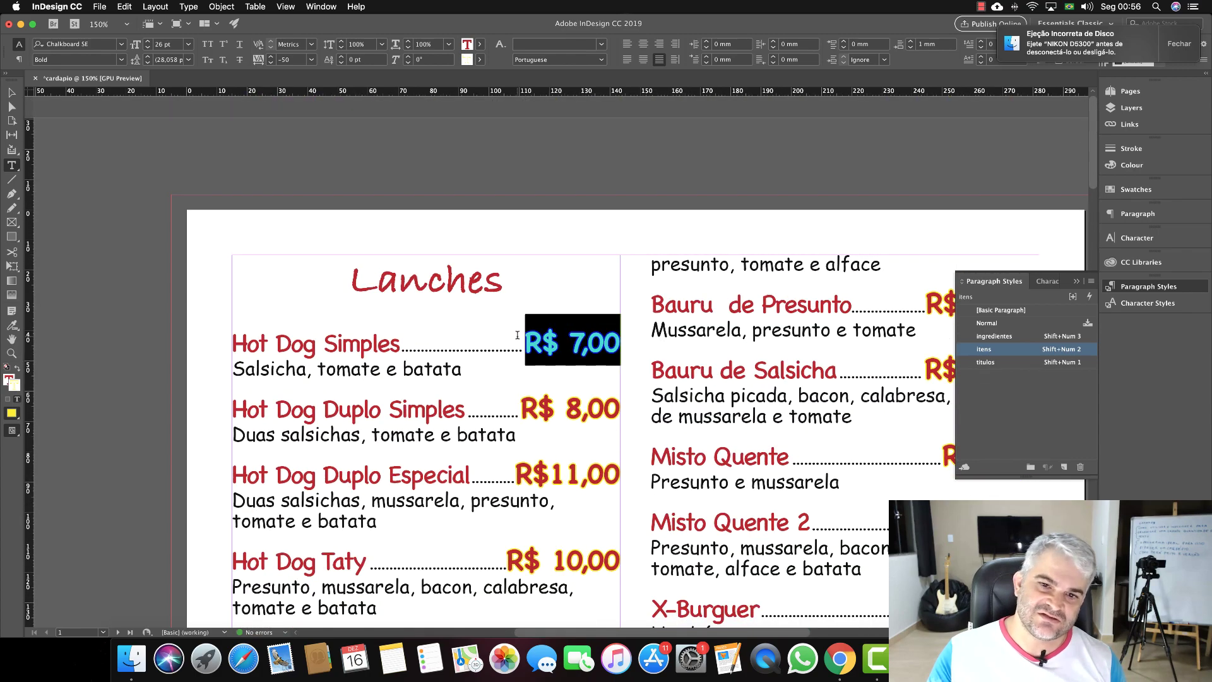
double_click(548, 341)
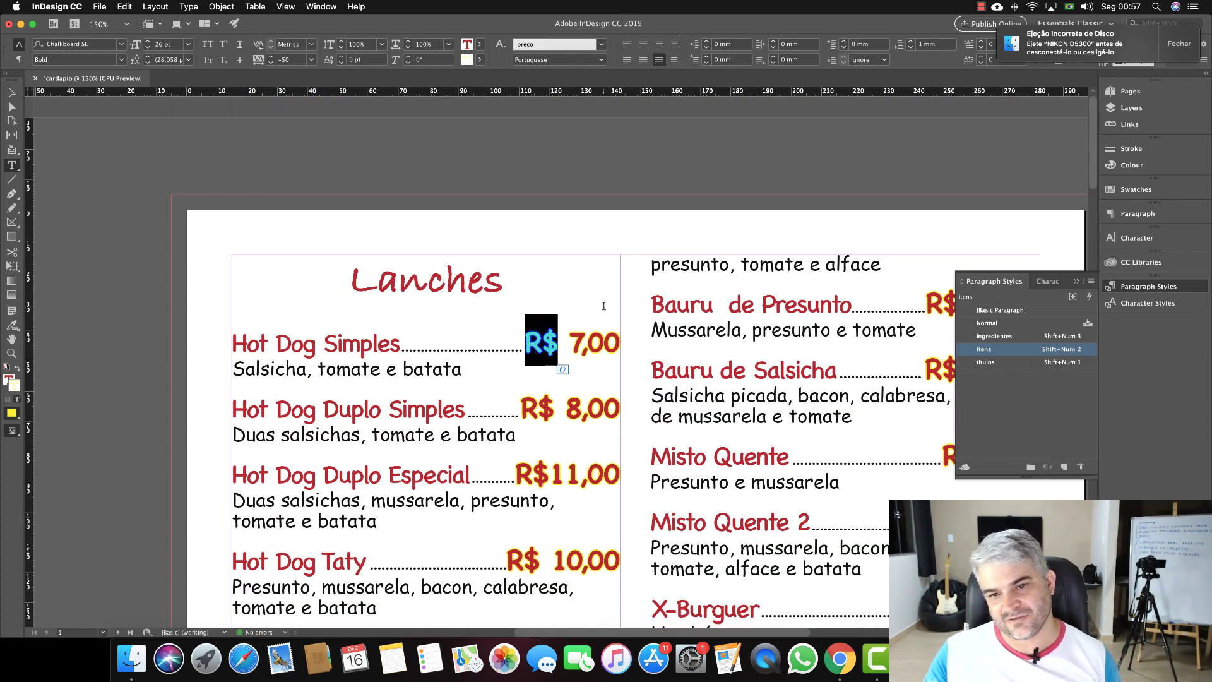
scroll(556, 344, "down", 3)
scroll(557, 344, "right", 2)
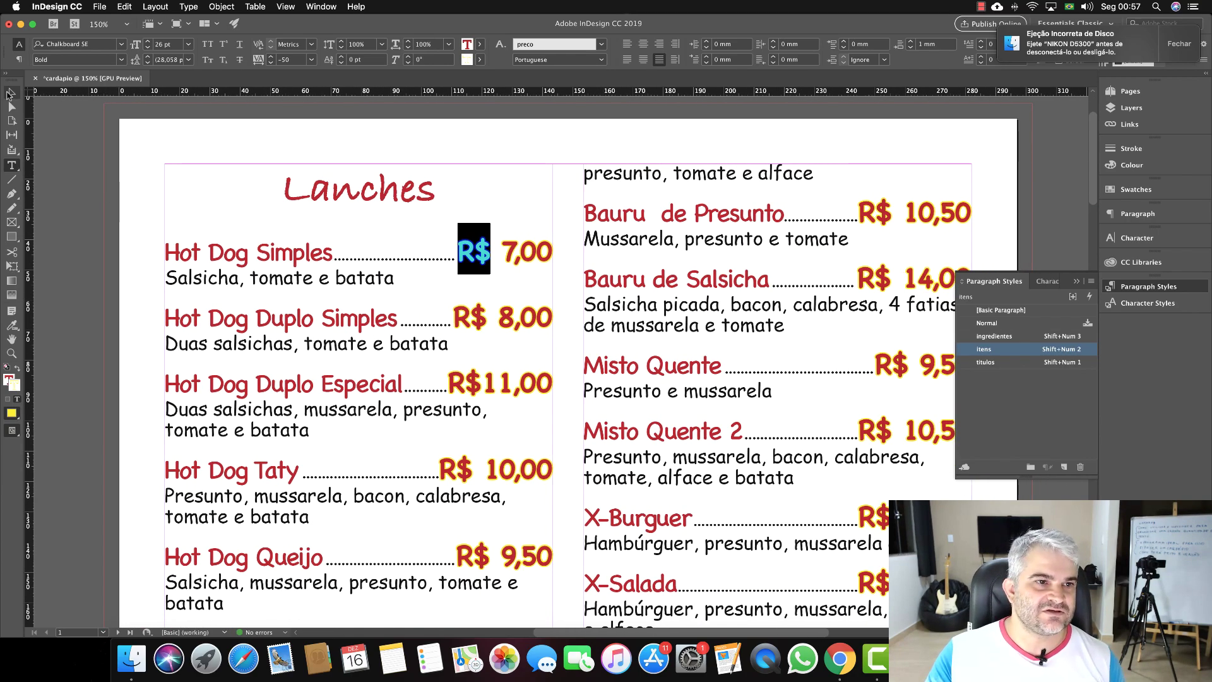
Lower the top edges of both first-page text frames to about Y 100 mm, making the second column's frame about 305 mm high.
left_click(12, 93)
scroll(579, 299, "down", 1)
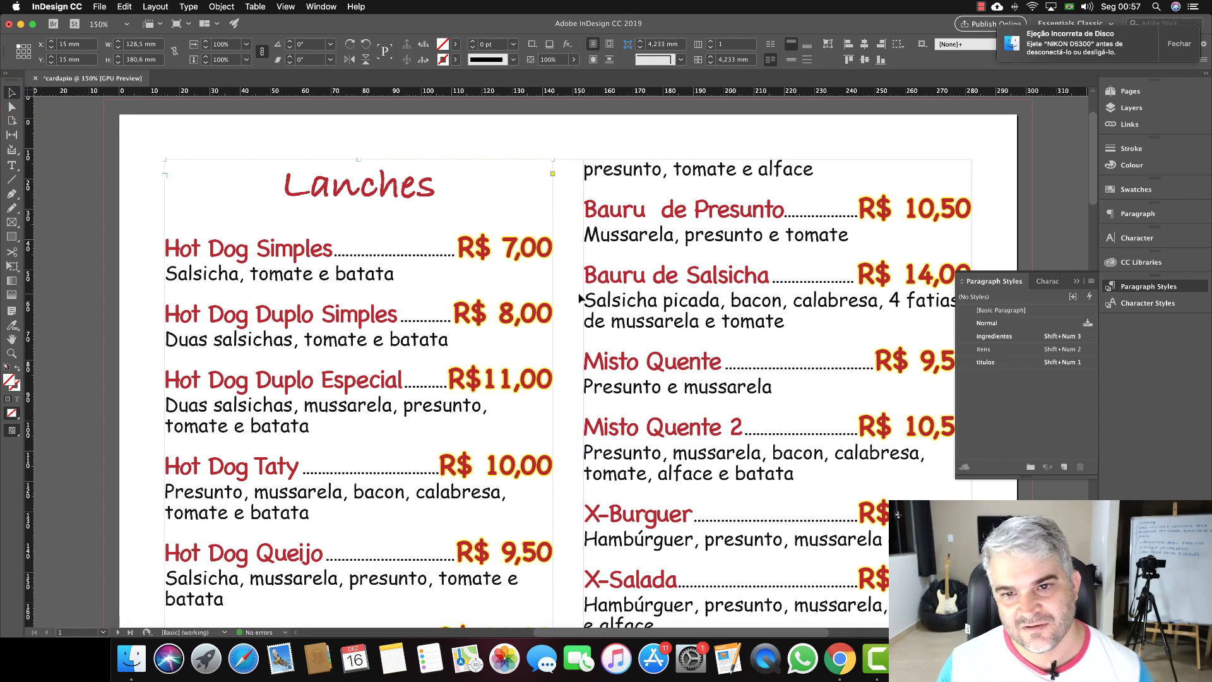
scroll(395, 274, "down", 10)
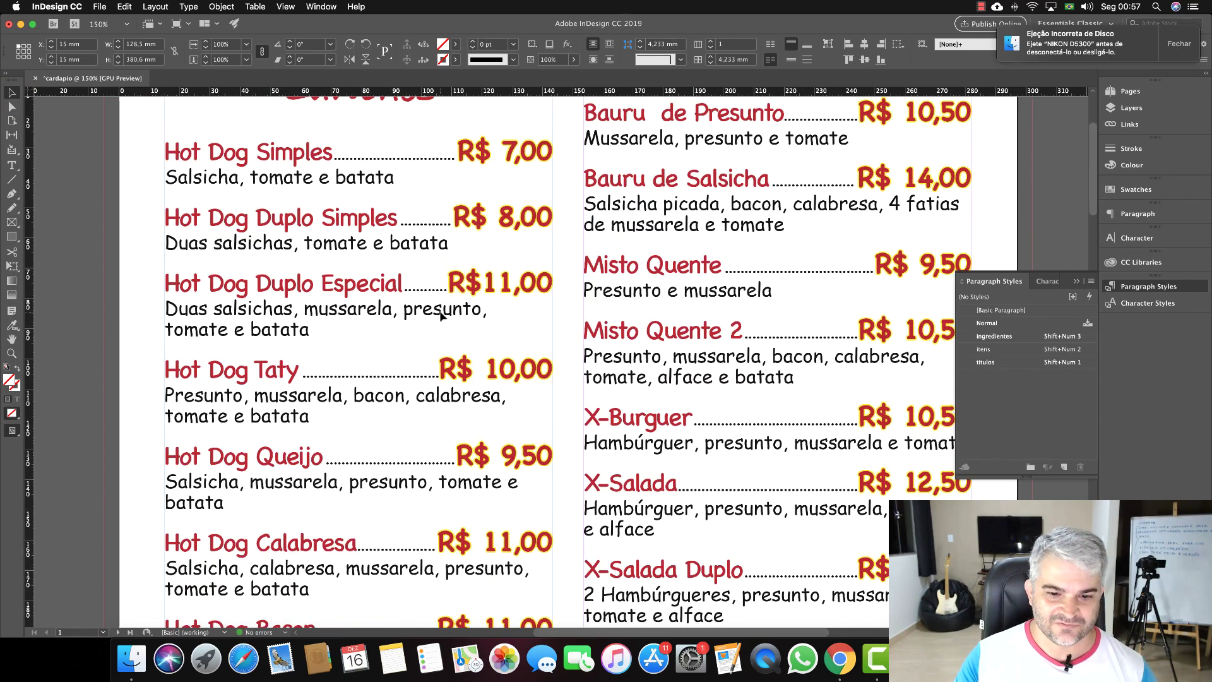
scroll(440, 310, "down", 15)
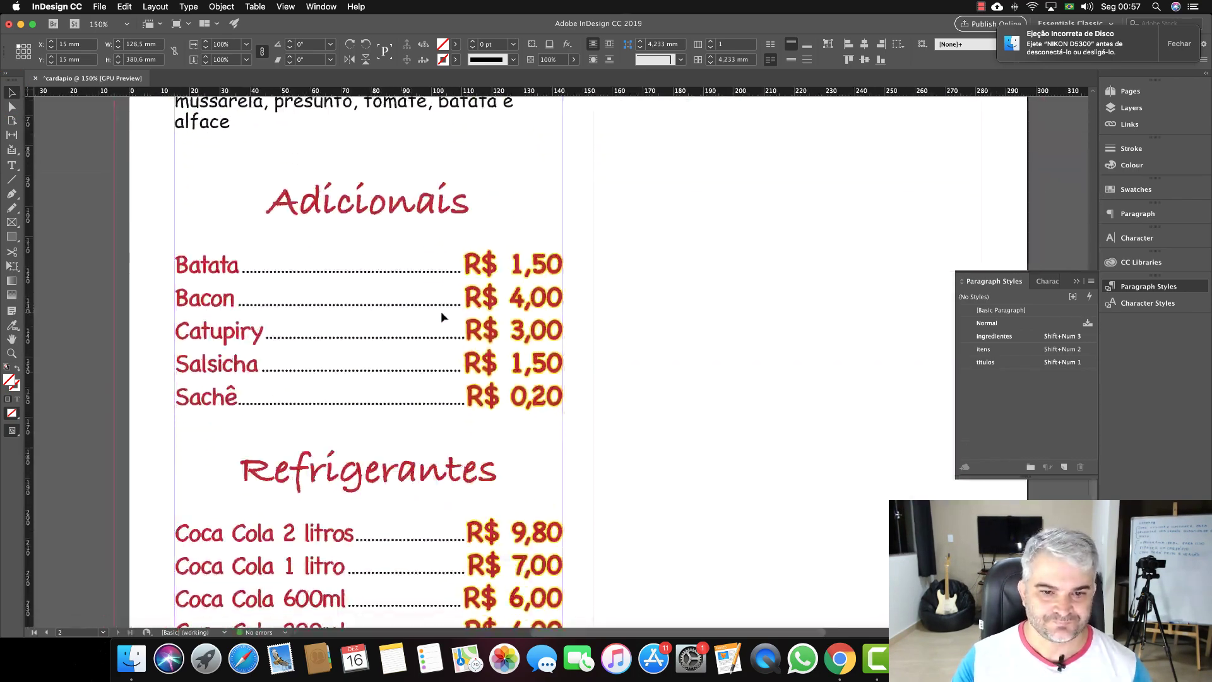
scroll(440, 311, "up", 20)
left_click_drag(346, 146, 346, 404)
left_click(774, 154)
scroll(464, 450, "down", 15)
scroll(464, 450, "up", 15)
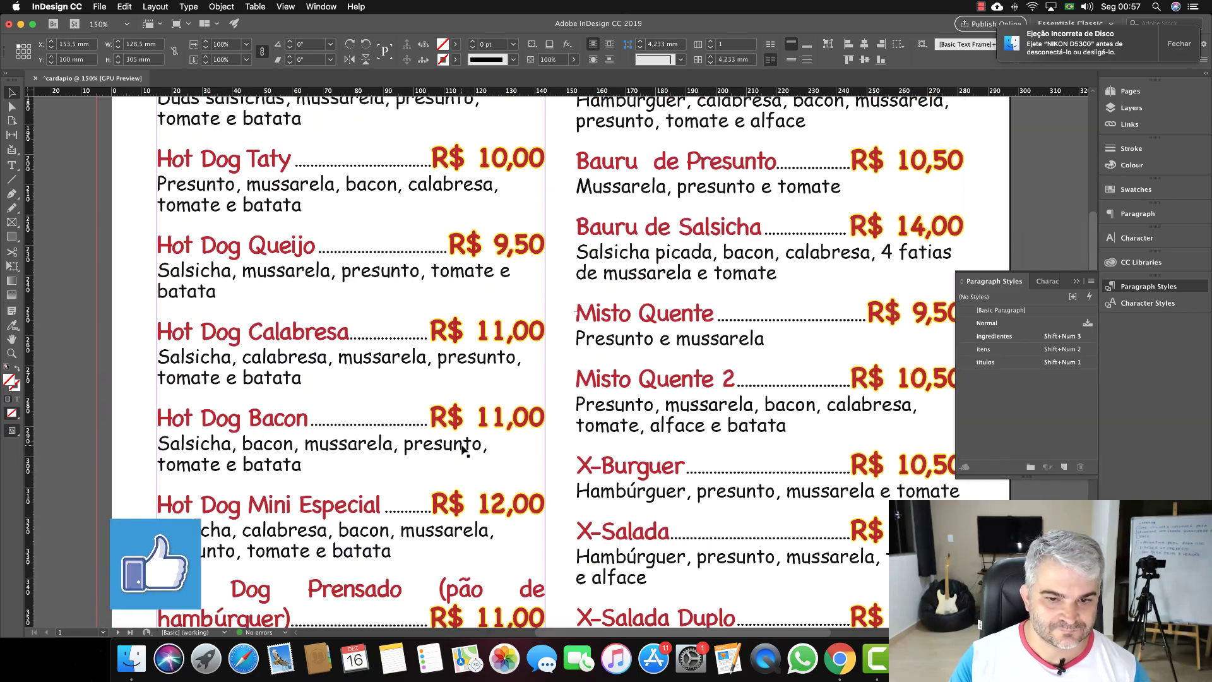
Raise the top edges of both first-page text frames to Y 95 mm and extend the first column's frame to about 310 mm high.
left_click(371, 222)
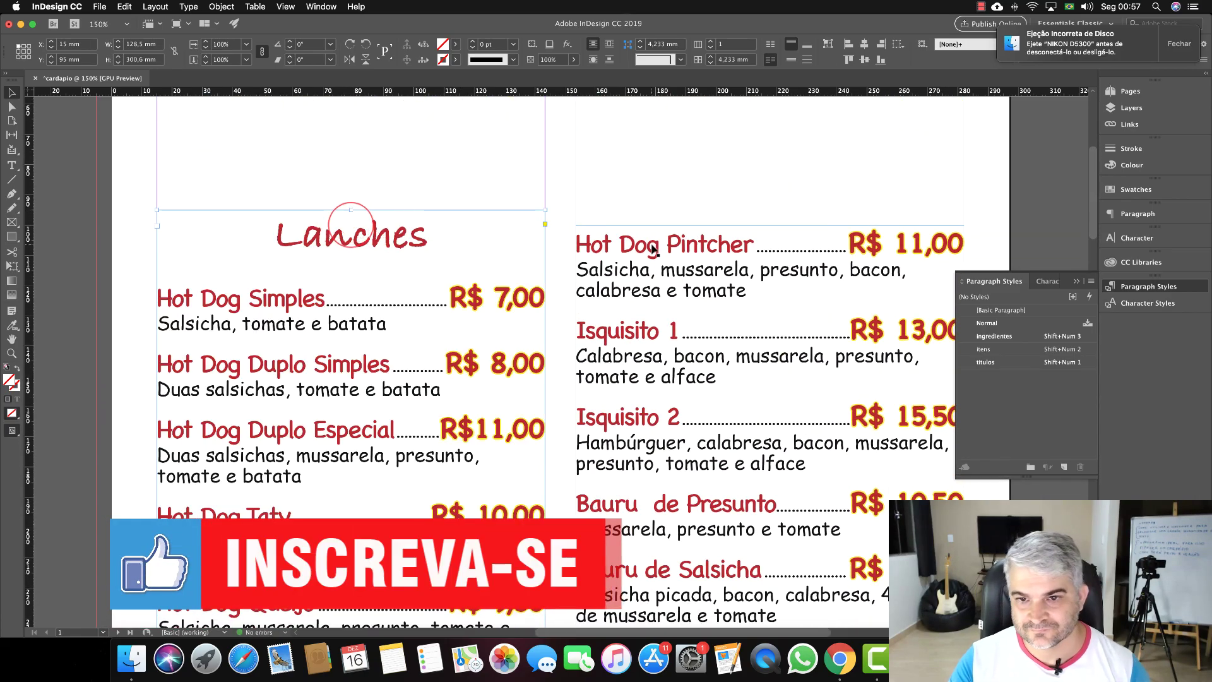
left_click(770, 225)
scroll(655, 316, "down", 5)
scroll(655, 316, "down", 15)
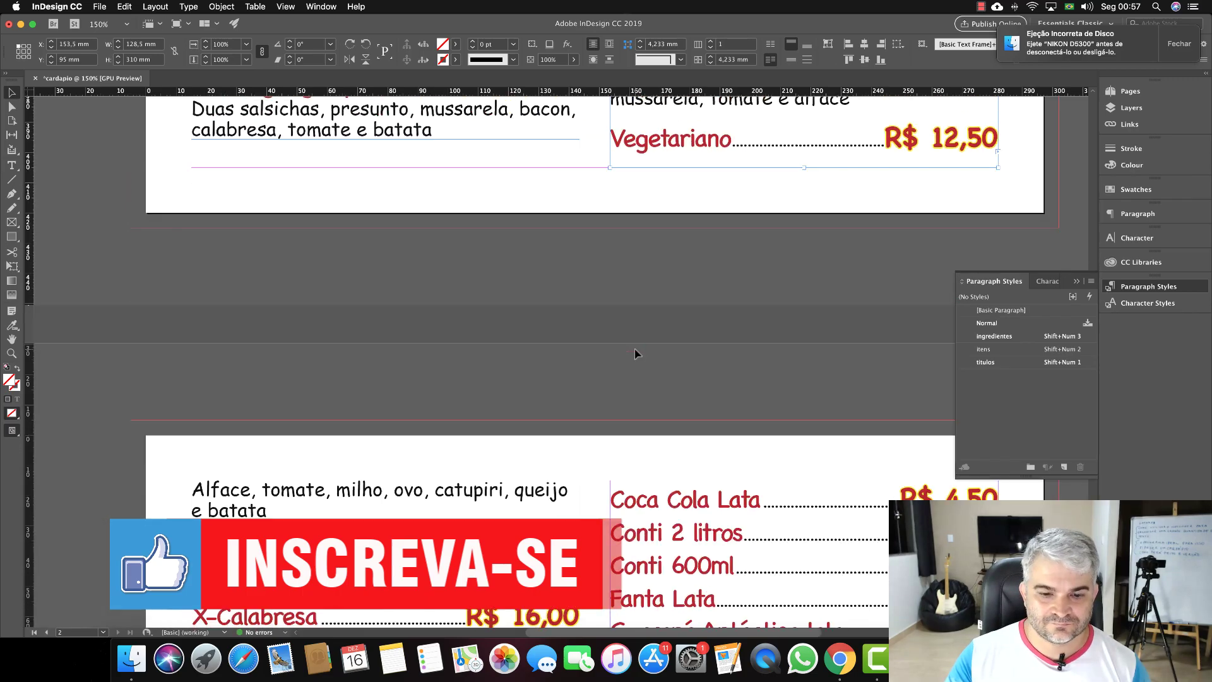
scroll(634, 349, "up", 10)
left_click(401, 427)
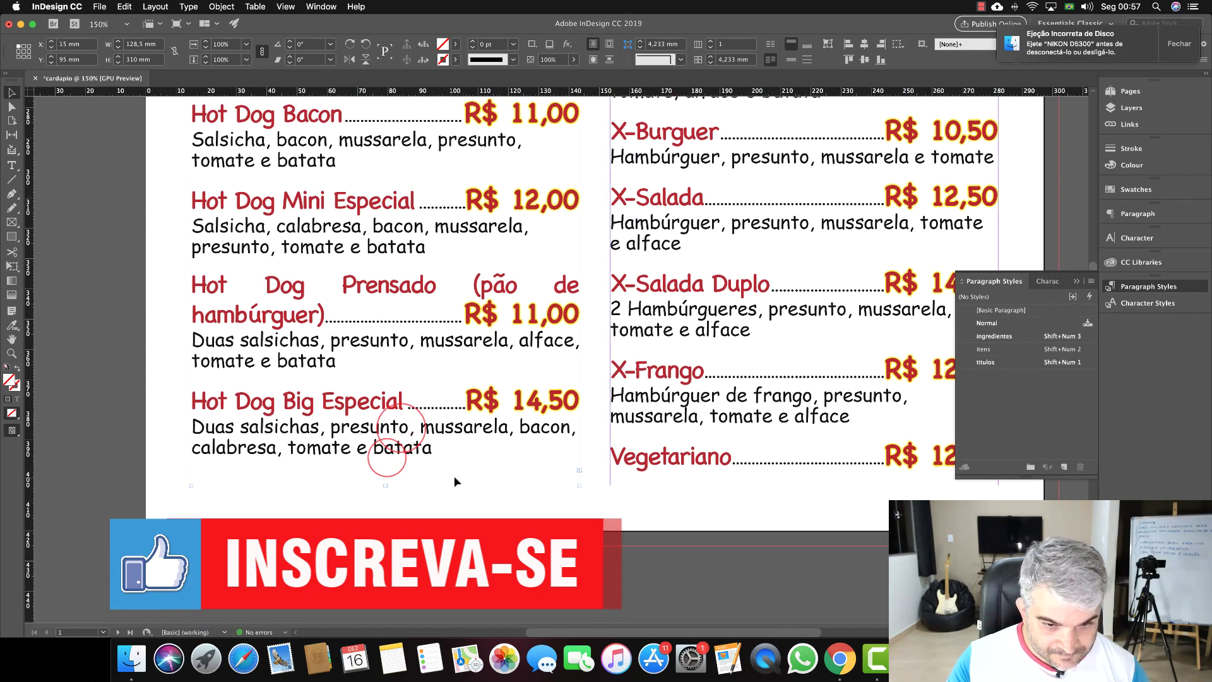
Shorten the first page's second-column text frame to about 296.4 mm high and move it down to about Y 108.6 mm.
left_click(675, 457)
scroll(568, 465, "up", 10)
scroll(571, 468, "down", 5)
scroll(571, 467, "down", 10)
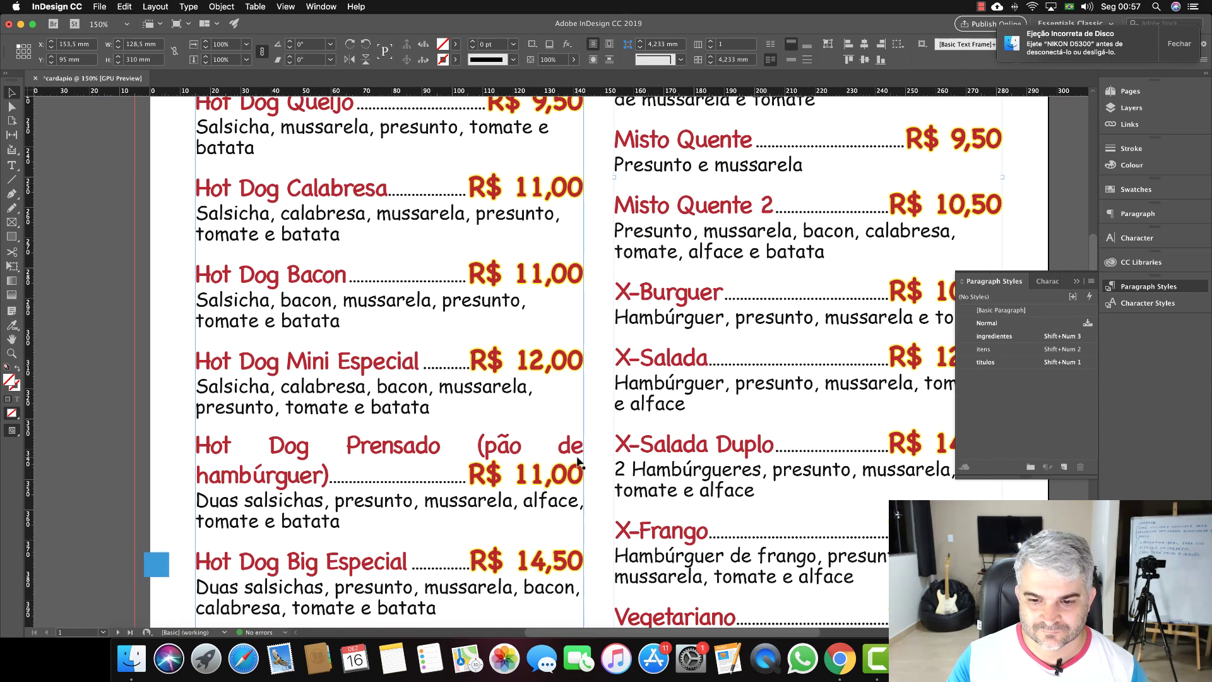
left_click_drag(782, 326, 783, 284)
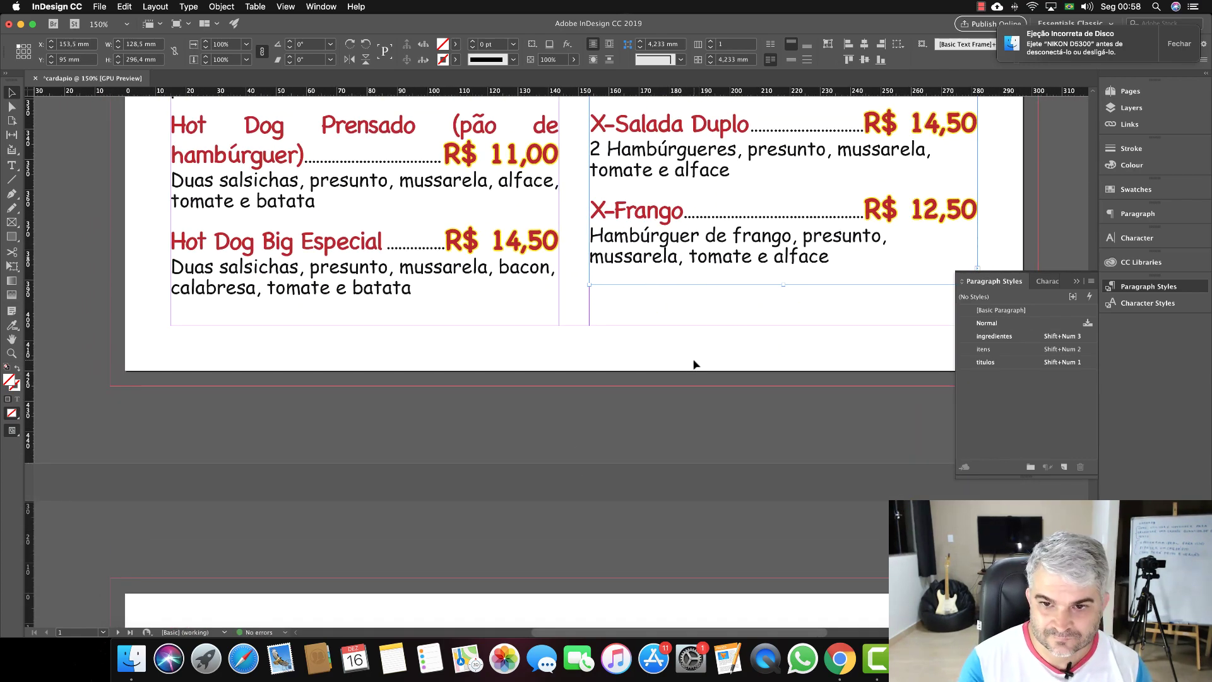
left_click_drag(610, 263, 604, 304)
scroll(597, 341, "down", 15)
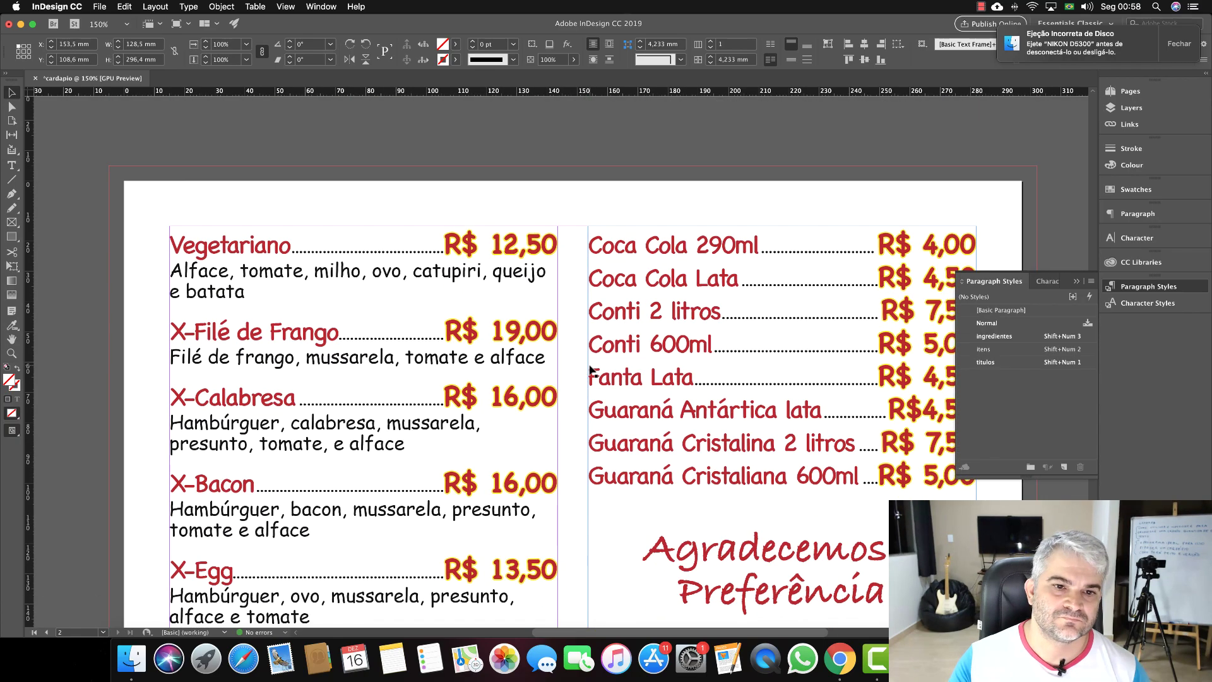
scroll(591, 371, "down", 5)
scroll(590, 372, "up", 20)
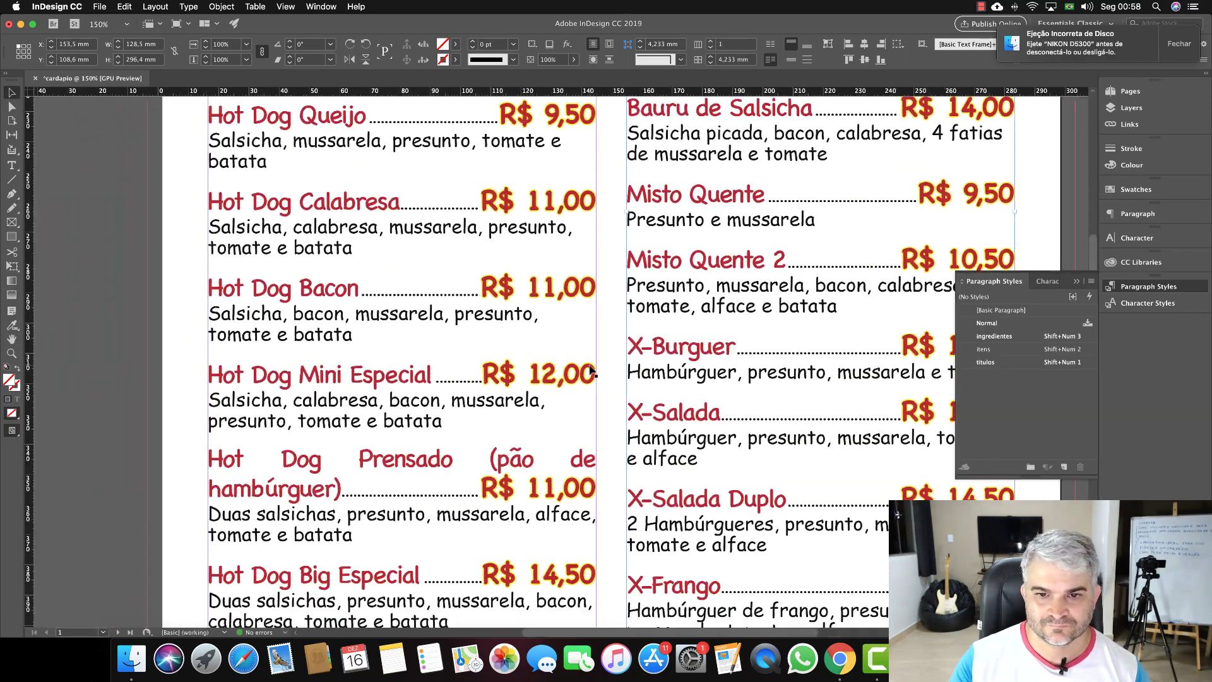
Display the menu at actual size and examine the layout of both columns on the first page.
left_click(286, 6)
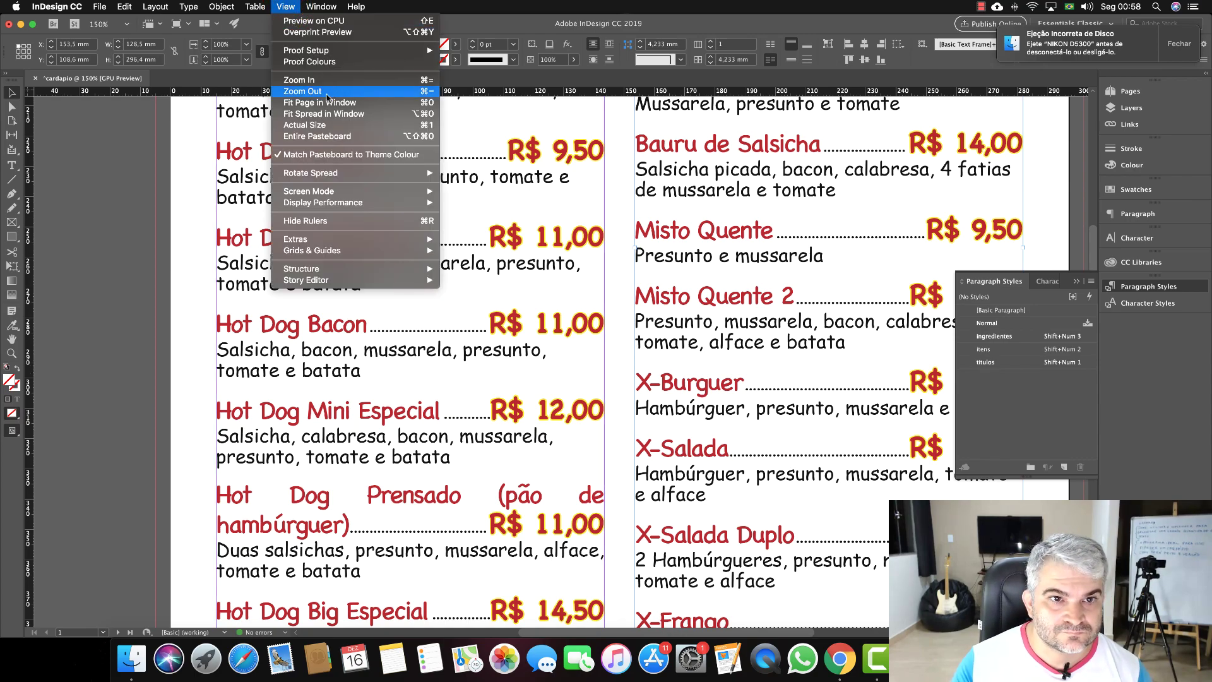
left_click(342, 126)
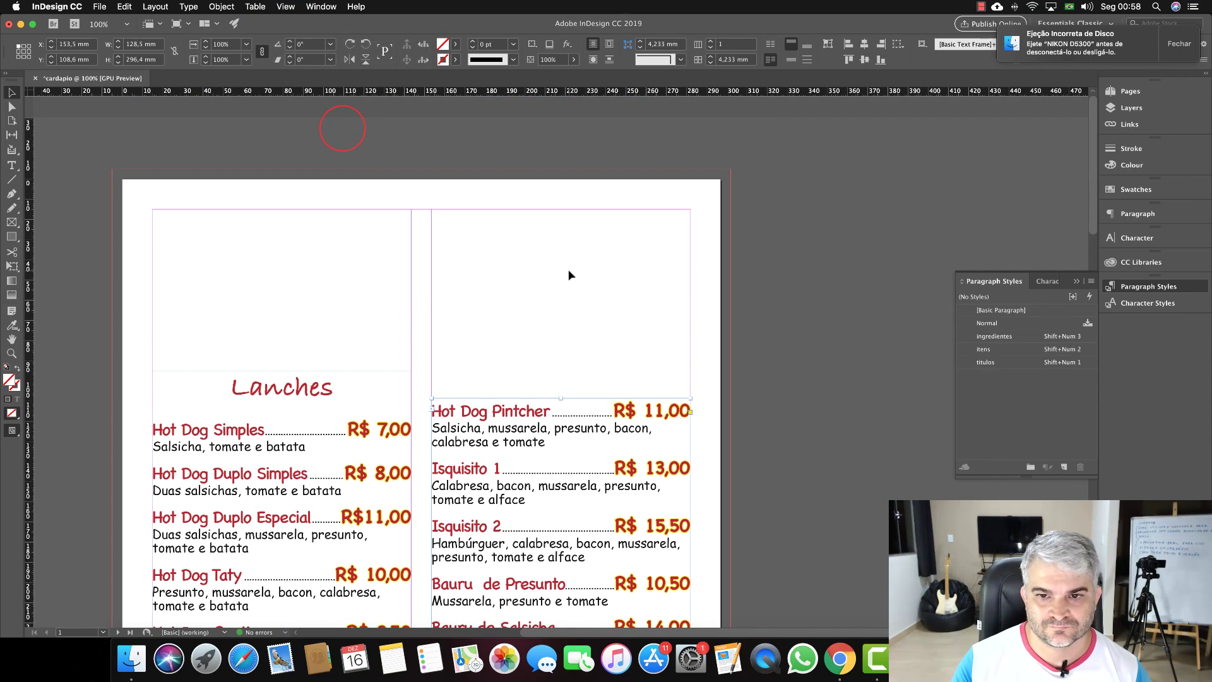
scroll(568, 271, "down", 20)
scroll(577, 269, "up", 20)
scroll(519, 276, "down", 10)
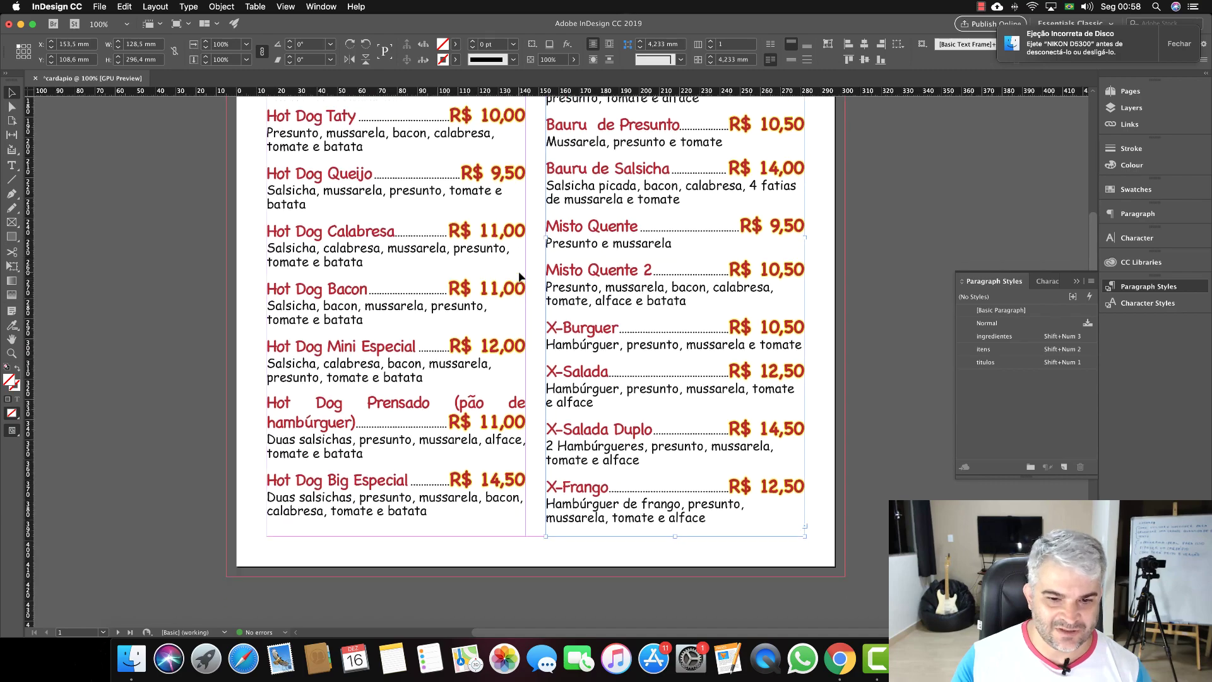
scroll(519, 274, "down", 2)
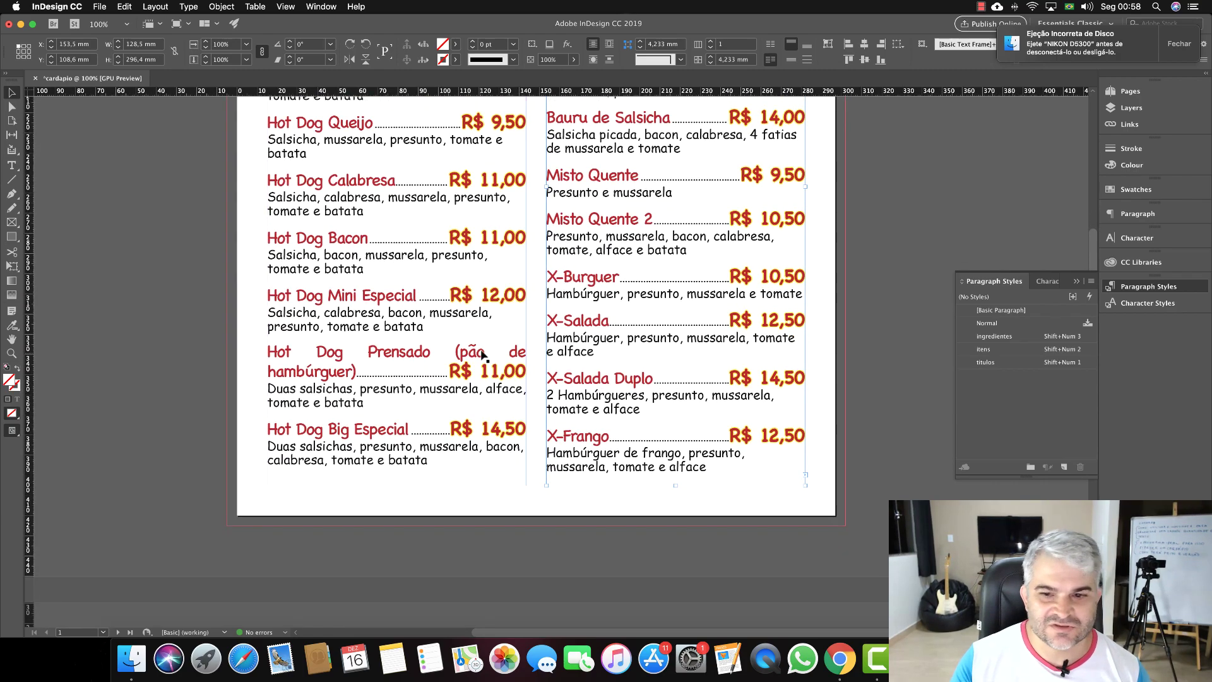
scroll(480, 356, "up", 15)
scroll(480, 356, "down", 4)
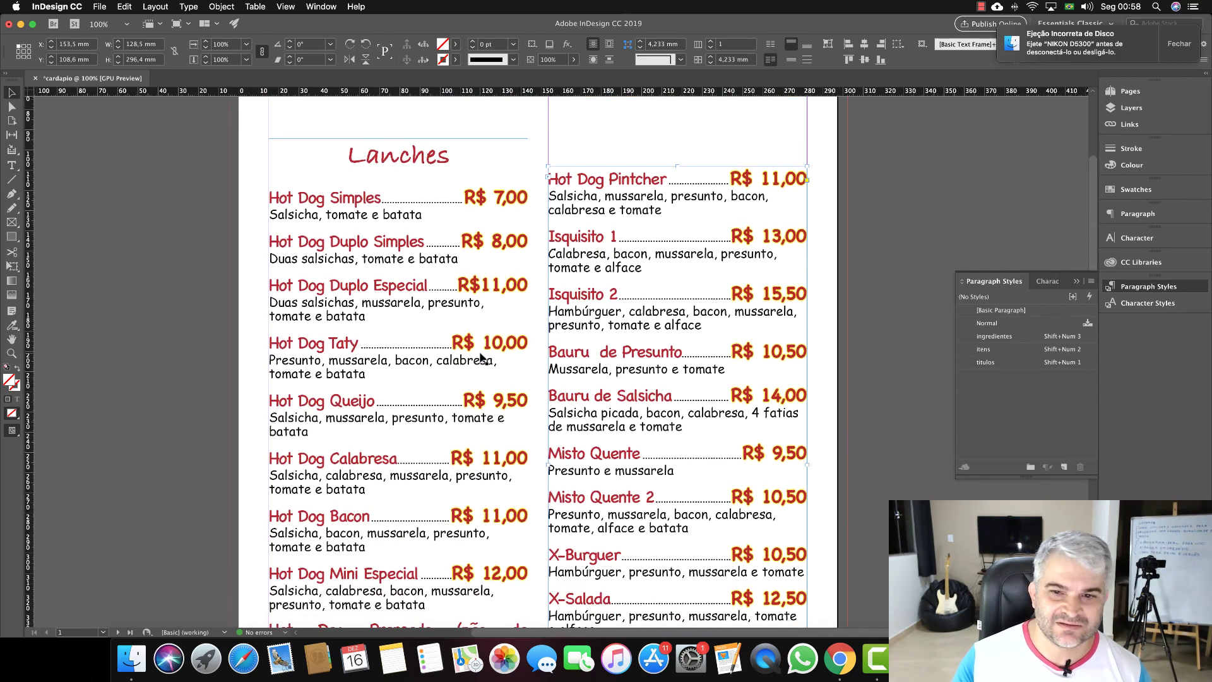
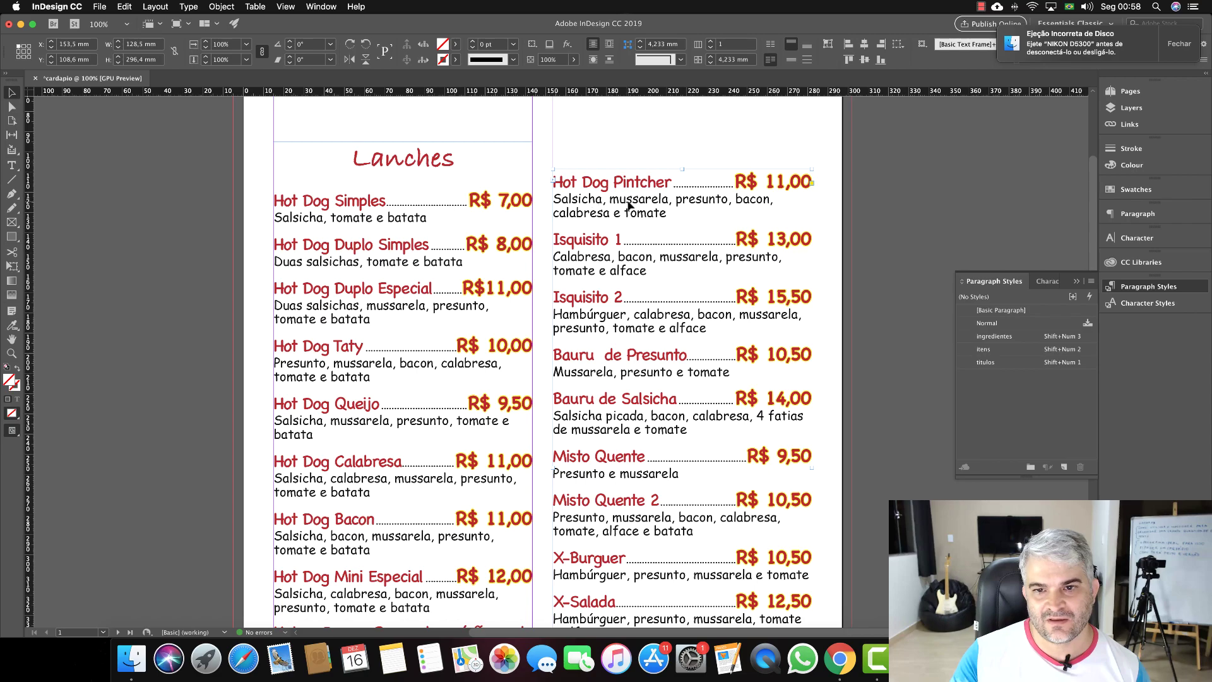
Turn on Balance Ragged Lines in the ingredientes paragraph style, with the ingredients under Hot Dog Pintcher selected, and apply it.
triple_click(640, 201)
left_click(639, 201)
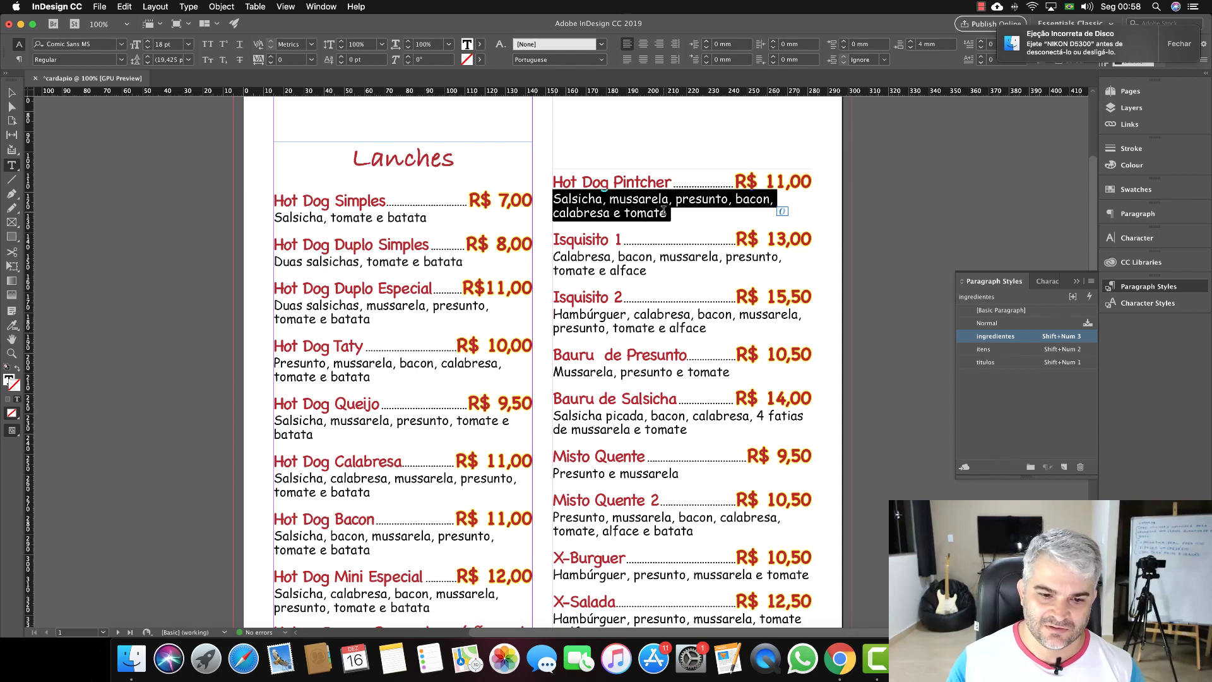
left_click(635, 201)
double_click(634, 201)
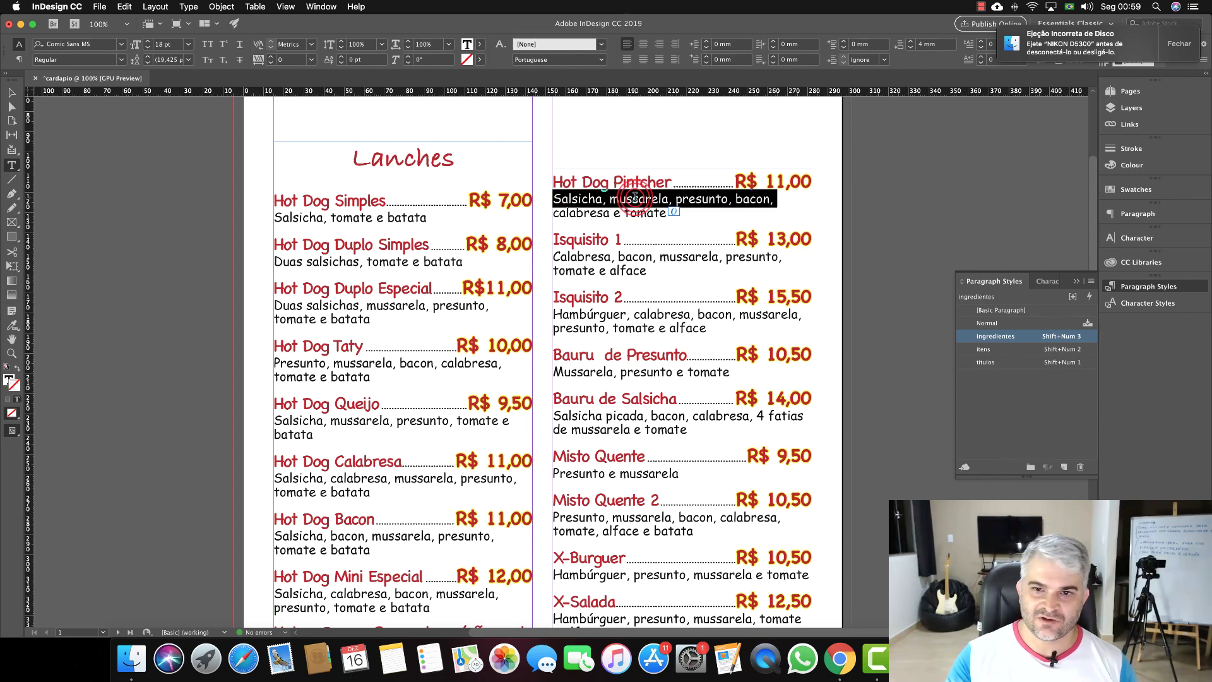
left_click(634, 200)
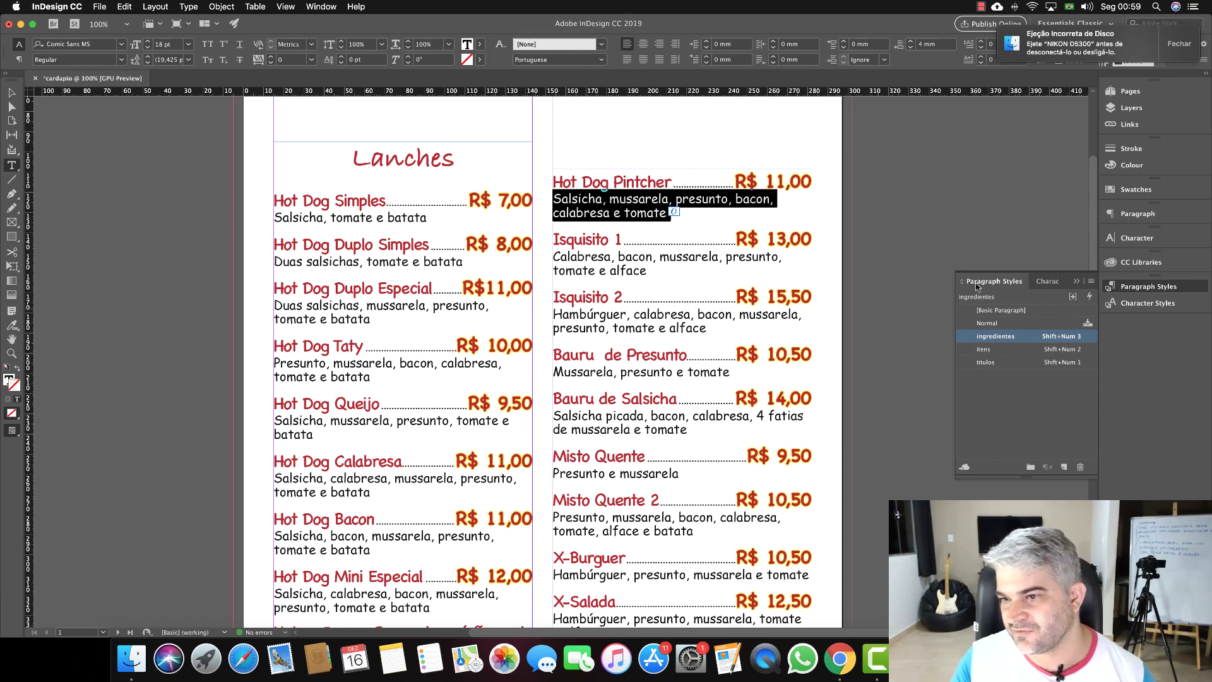
double_click(965, 336)
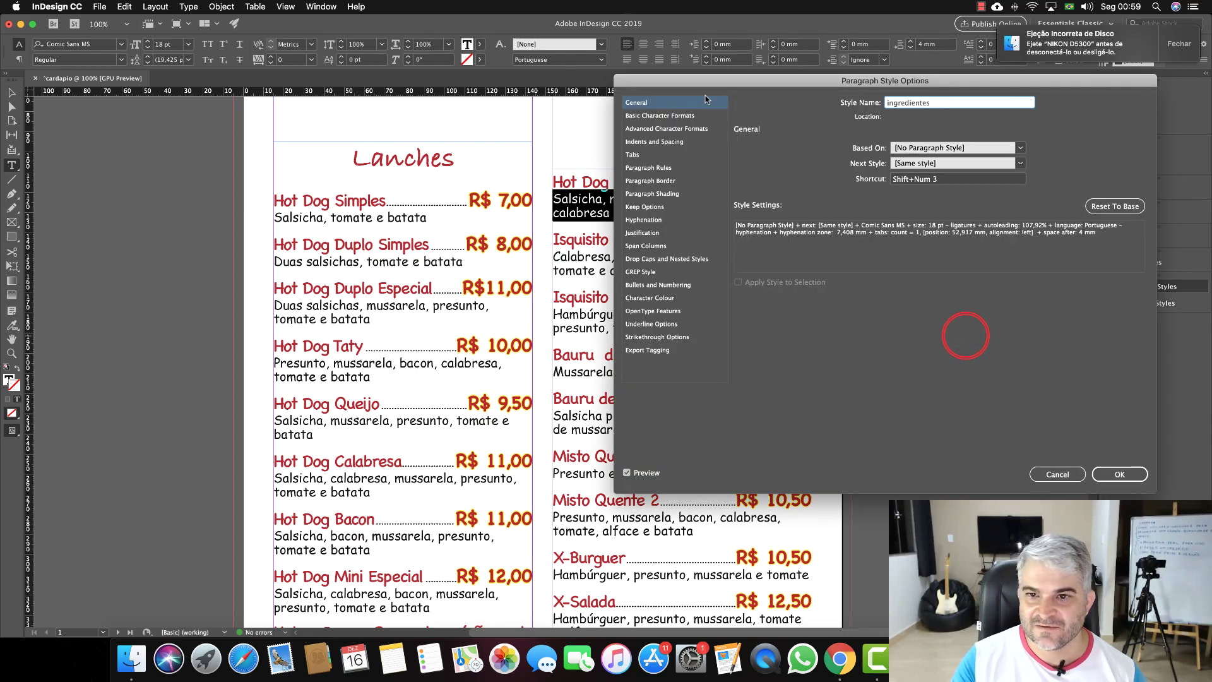
left_click_drag(747, 83, 205, 167)
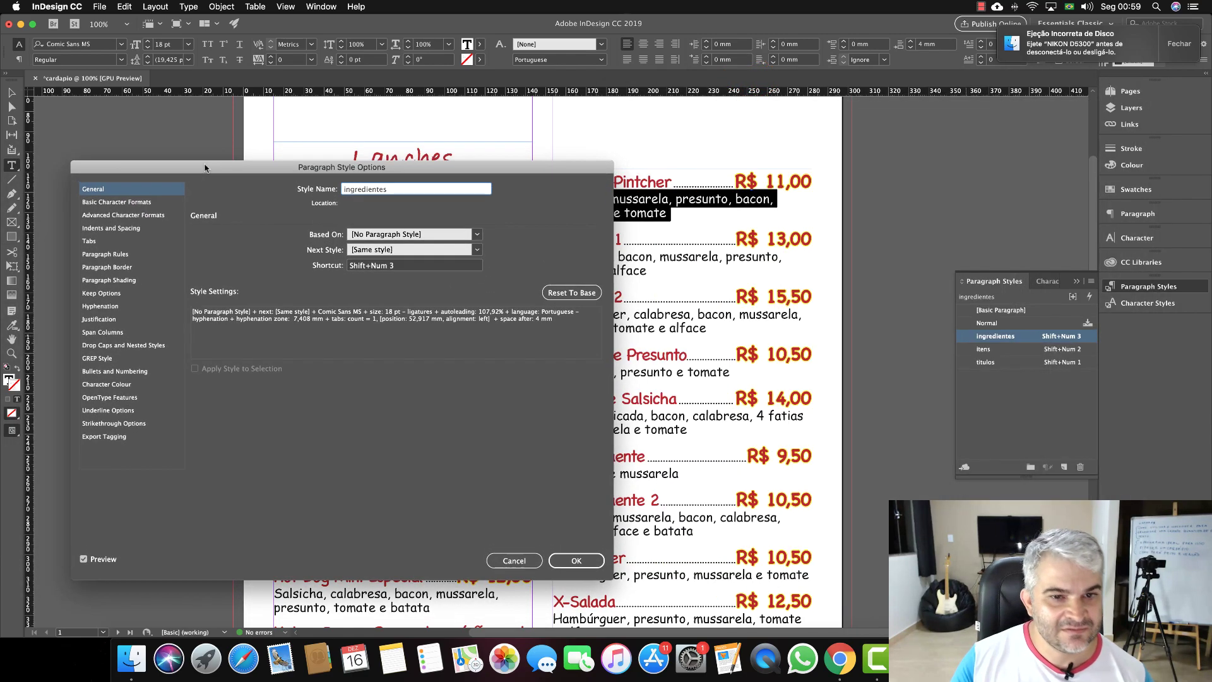
left_click(117, 202)
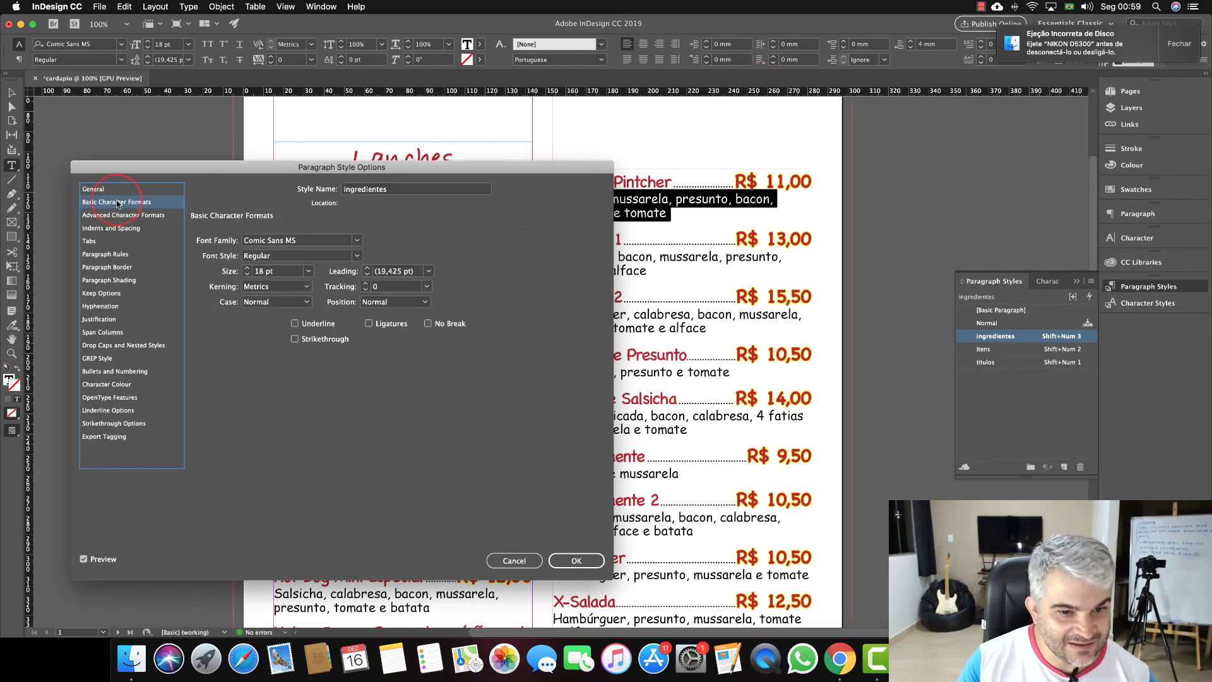
left_click(120, 216)
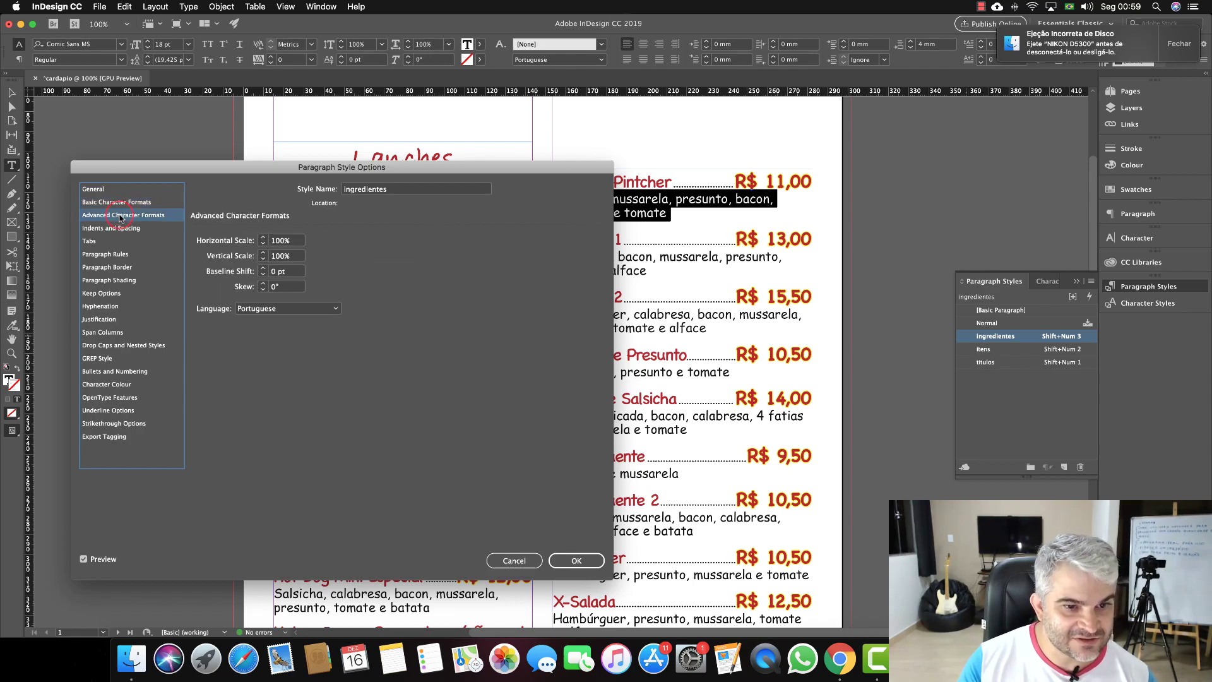
left_click(123, 231)
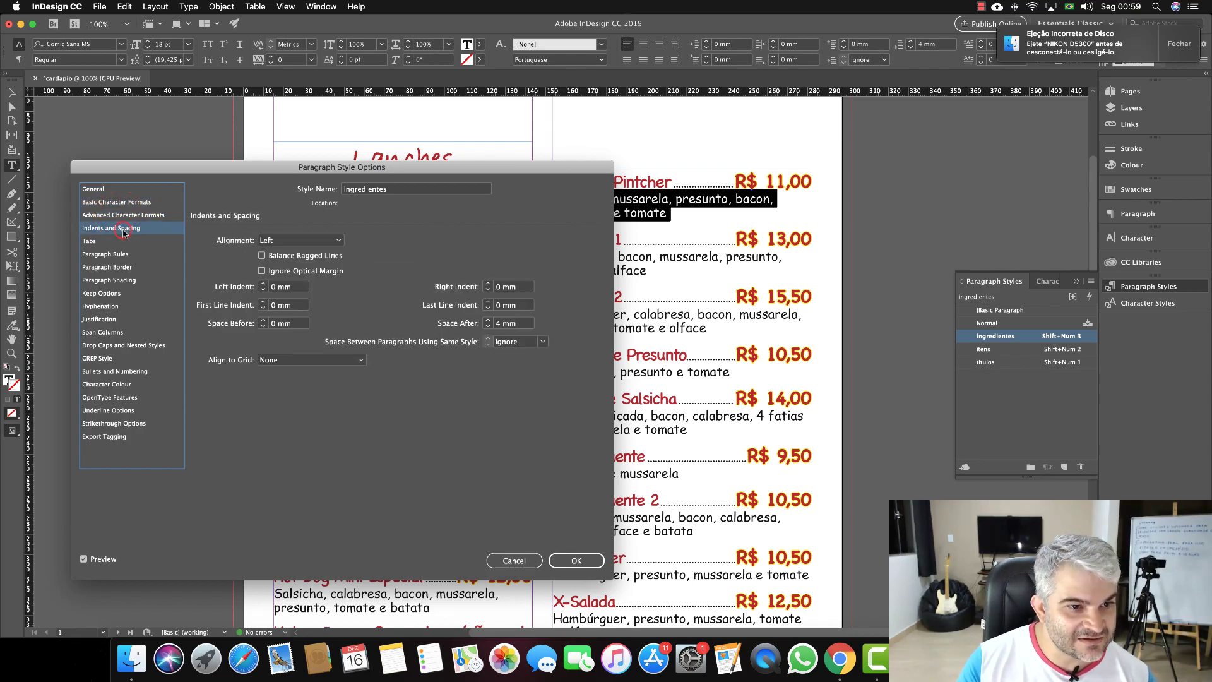
left_click(261, 255)
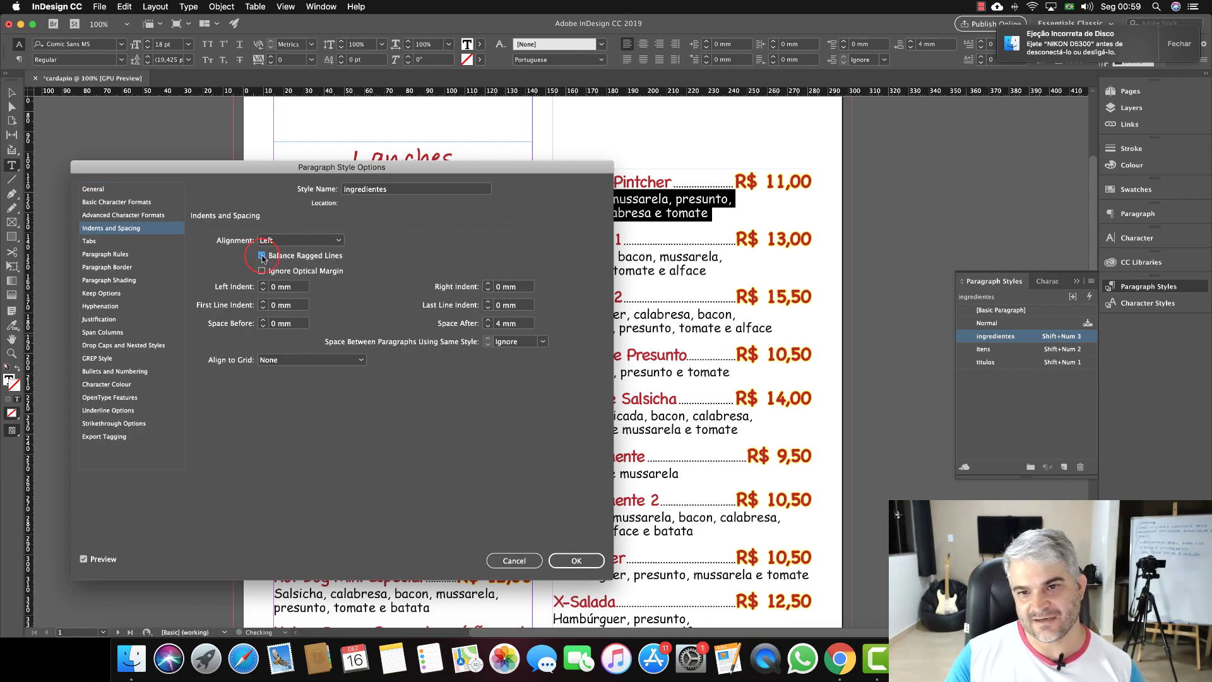
left_click_drag(535, 169, 447, 158)
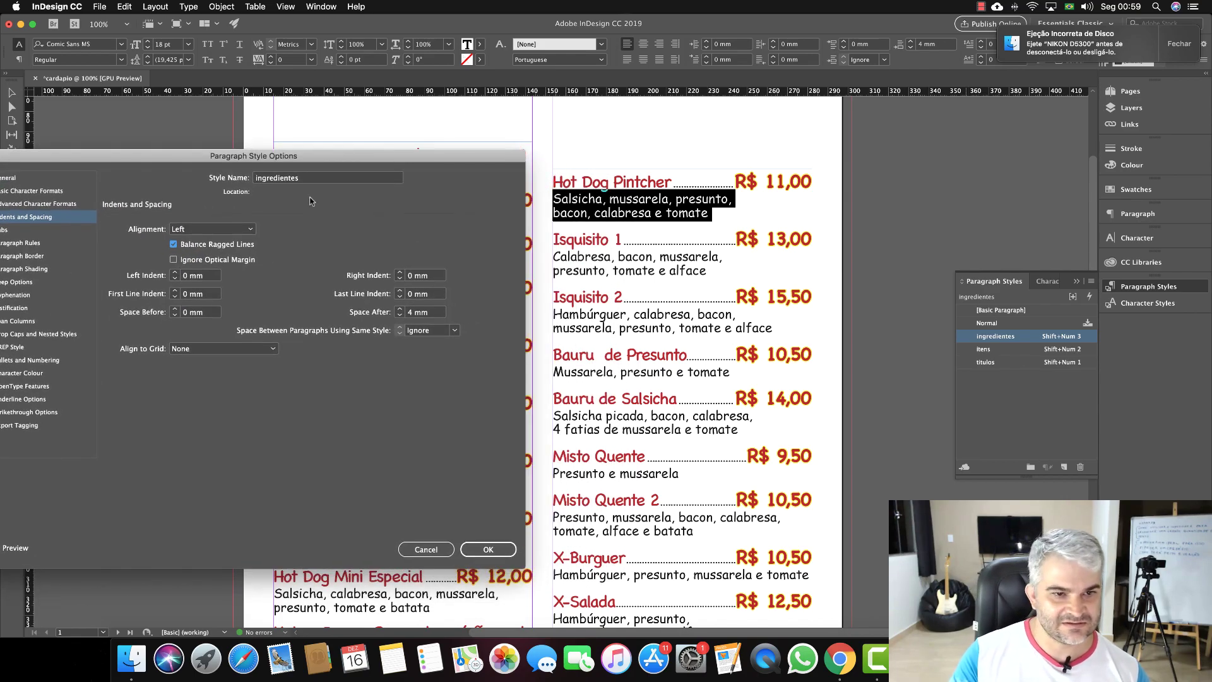
left_click_drag(314, 156, 375, 129)
left_click(555, 522)
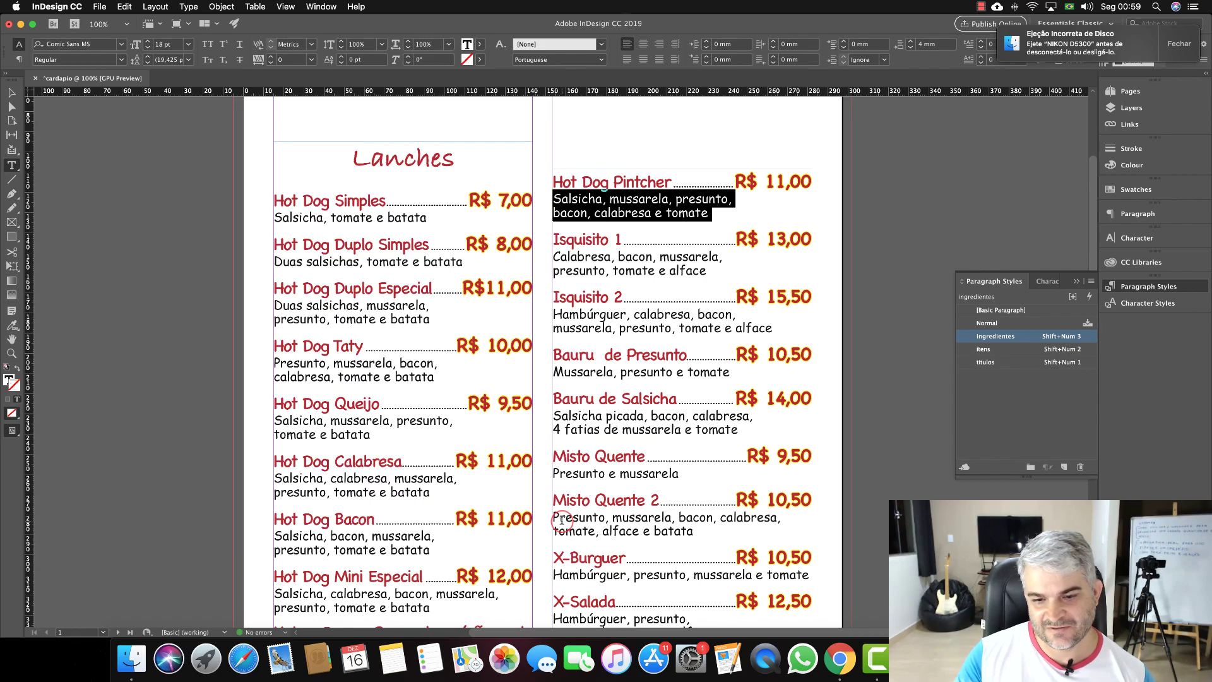
Turn on Balance Ragged Lines in the itens paragraph style, with the Hot Dog Prensado item selected, and apply it.
scroll(443, 418, "down", 2)
scroll(444, 418, "down", 10)
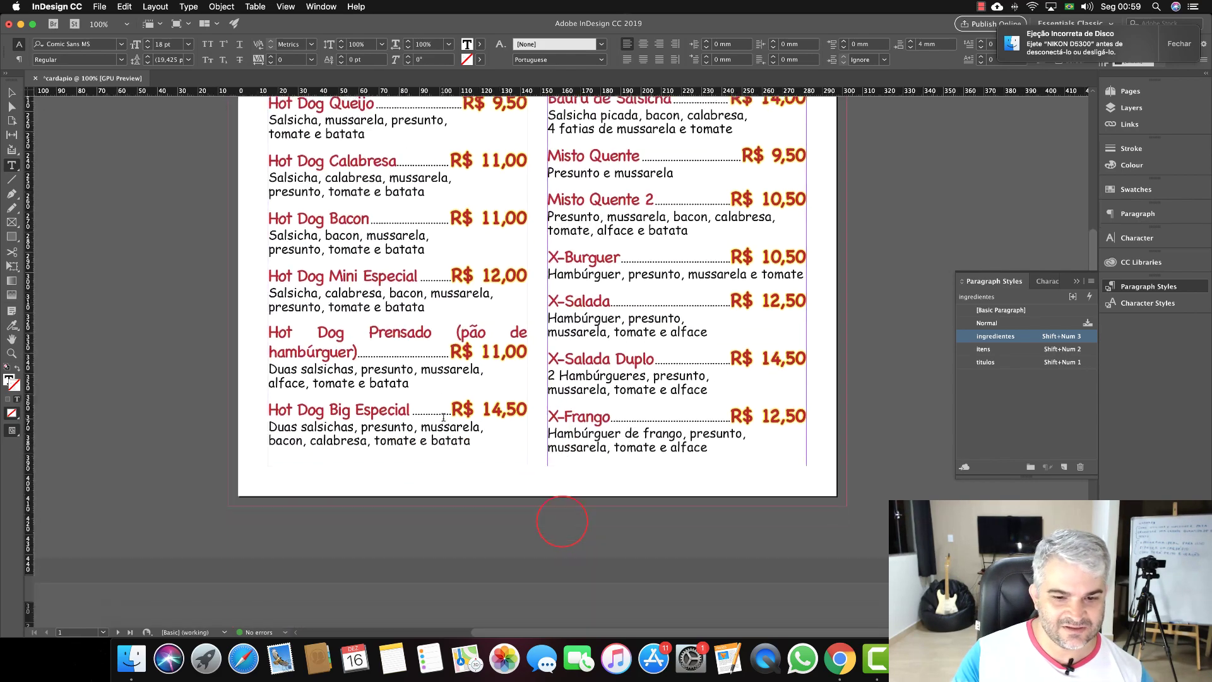
triple_click(383, 330)
left_click(383, 330)
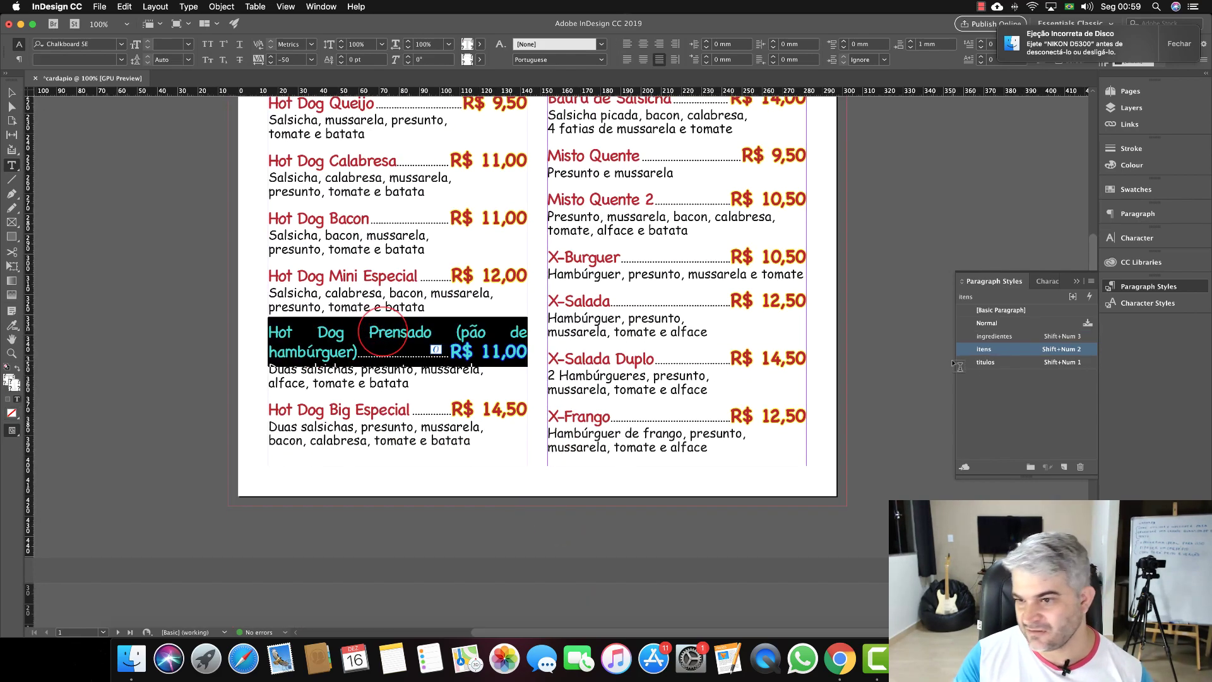
double_click(988, 351)
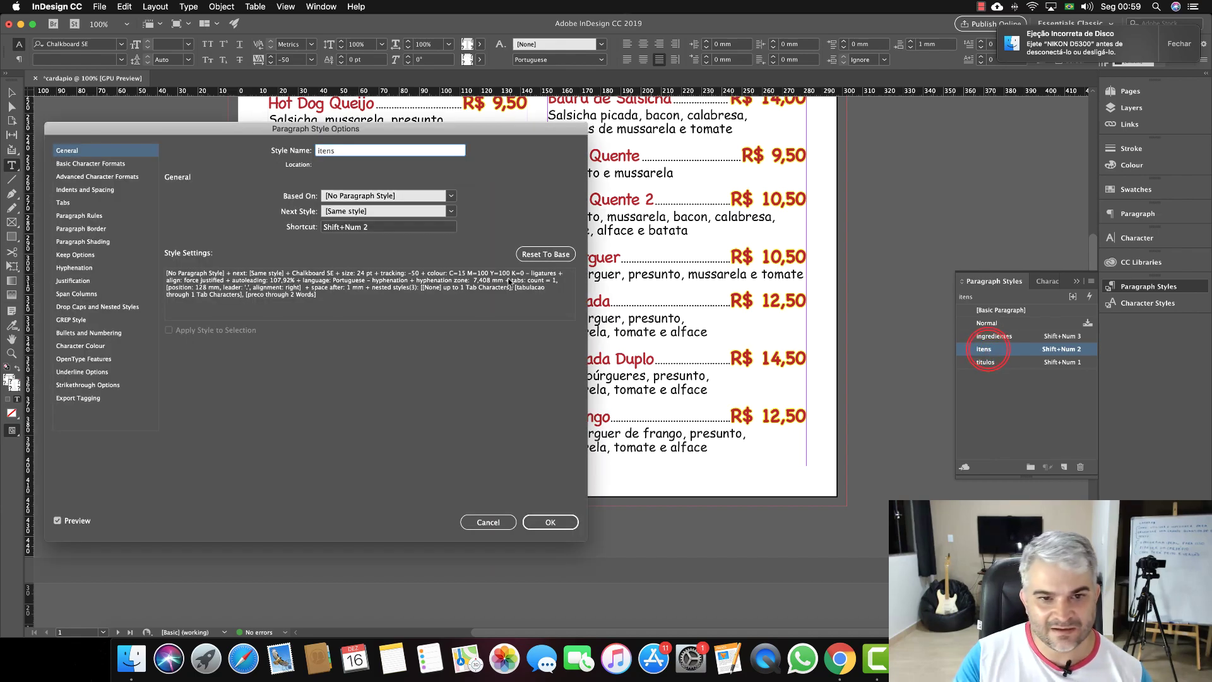
left_click(86, 190)
left_click(237, 218)
left_click_drag(373, 132, 958, 128)
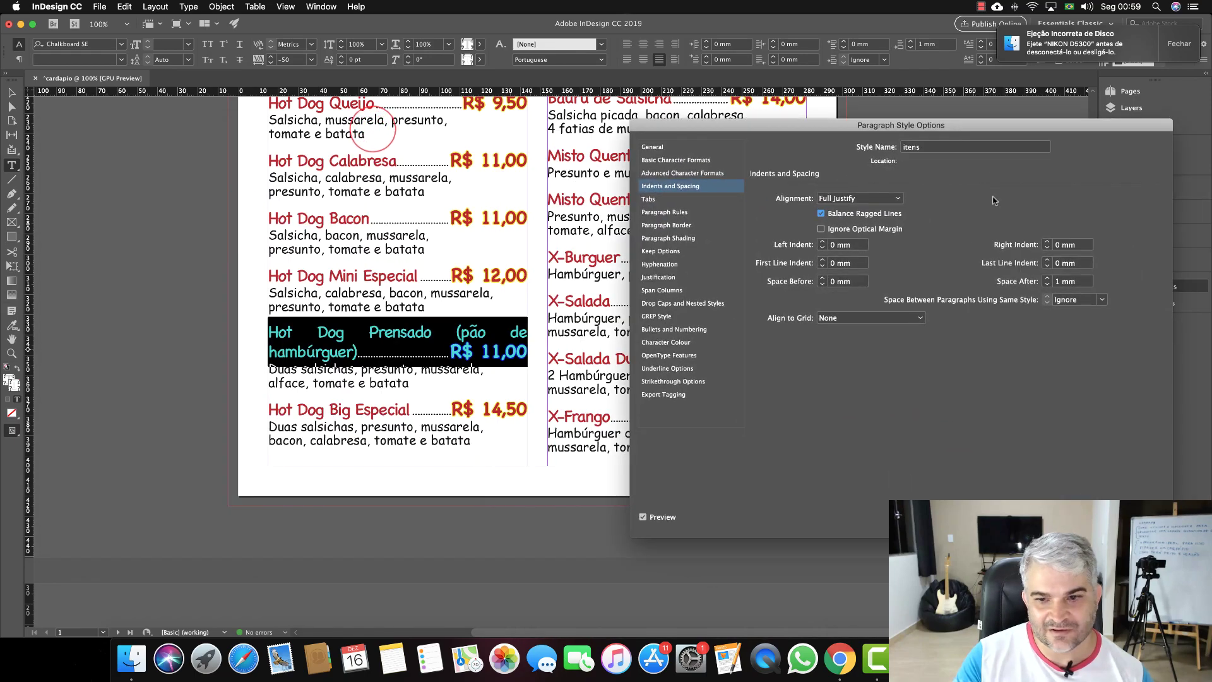
left_click(822, 228)
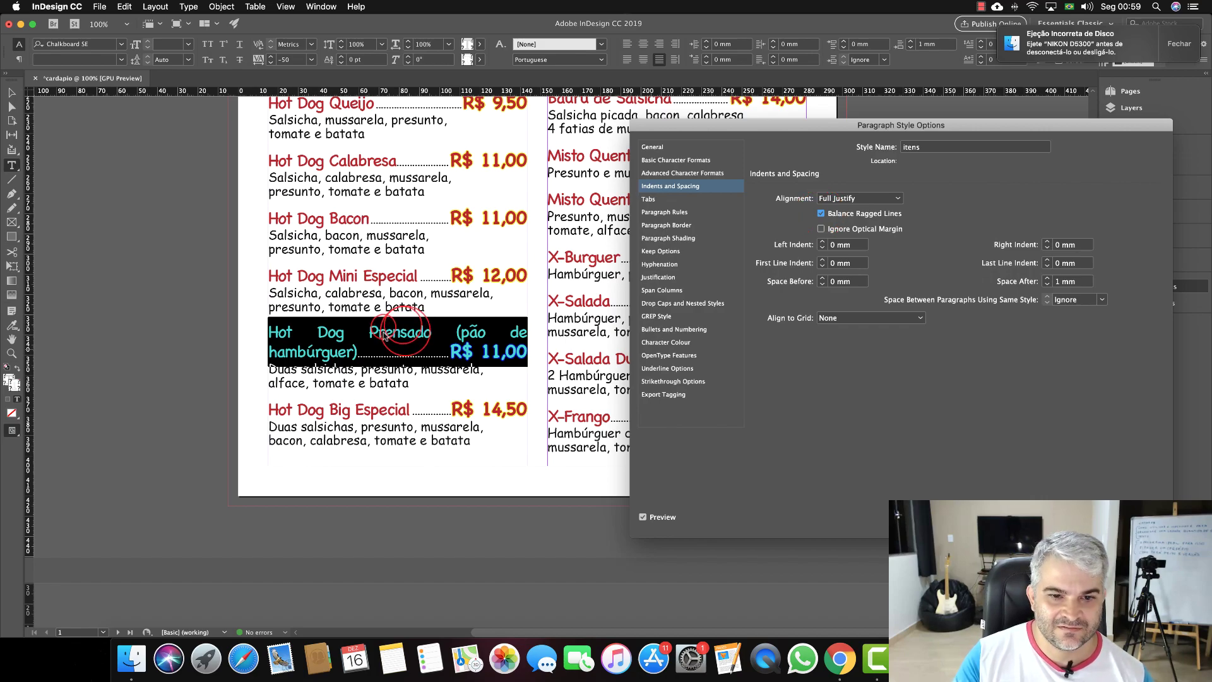
left_click(1136, 517)
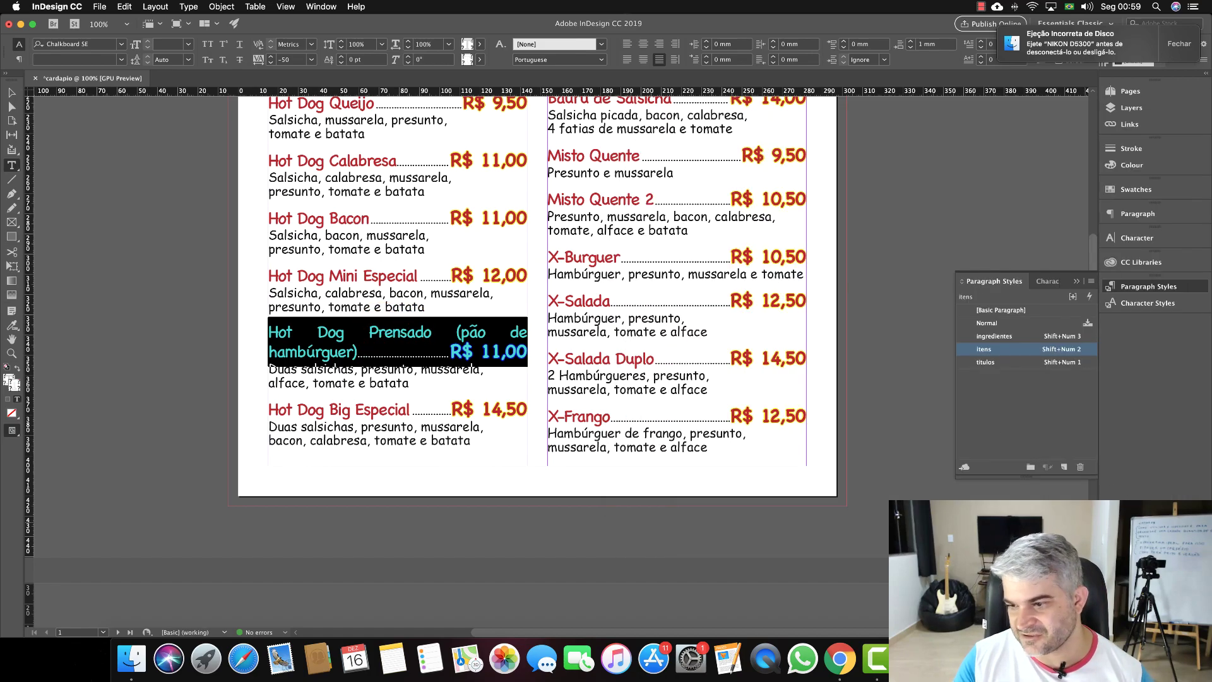
Apply No Break to the text "(pão de hambúrguer)" in the Hot Dog Prensado item.
left_click(398, 329)
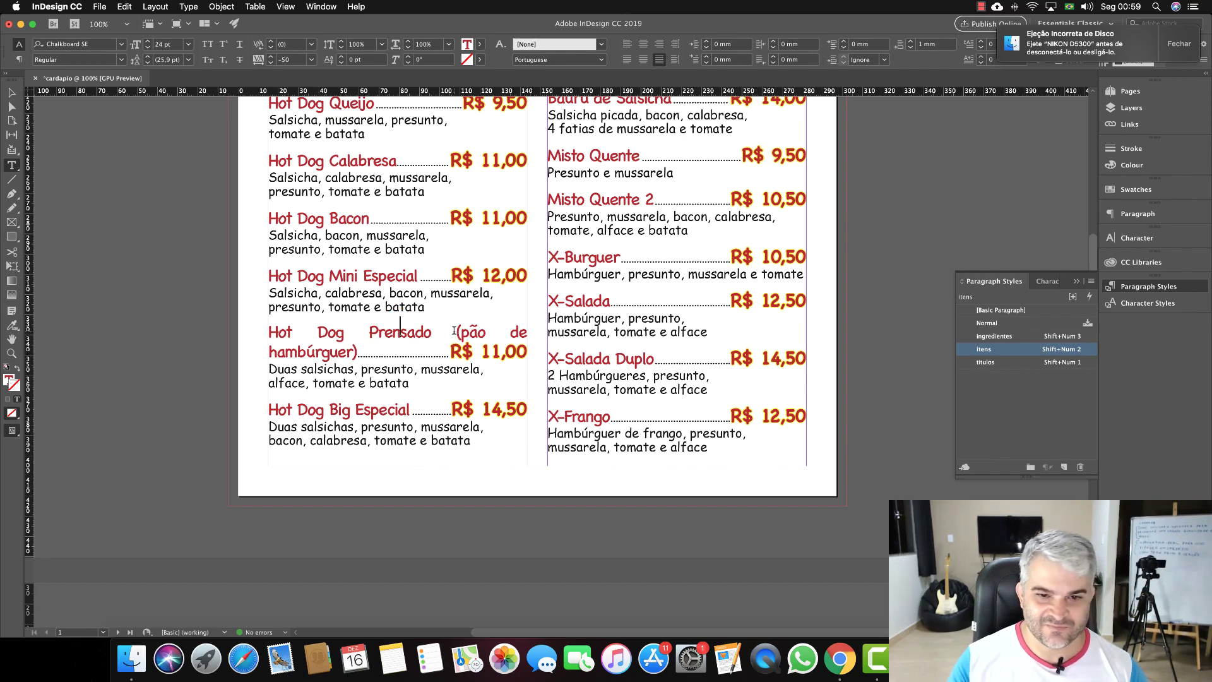
left_click_drag(455, 330, 371, 343)
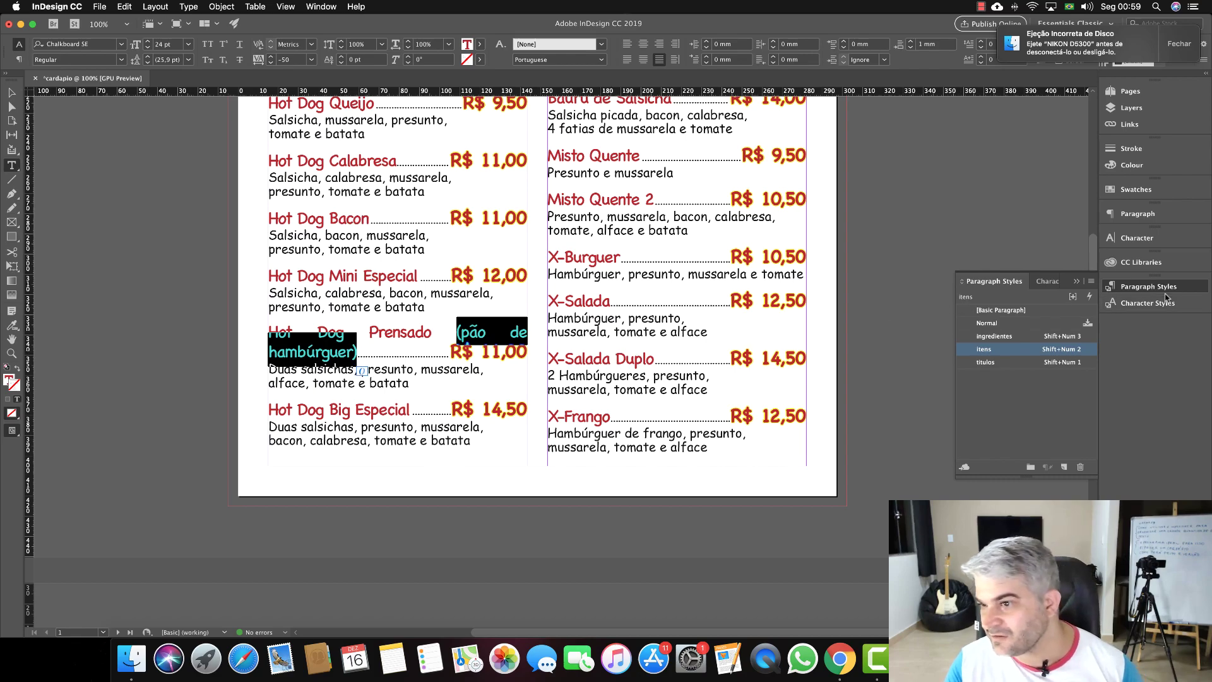
left_click(1139, 238)
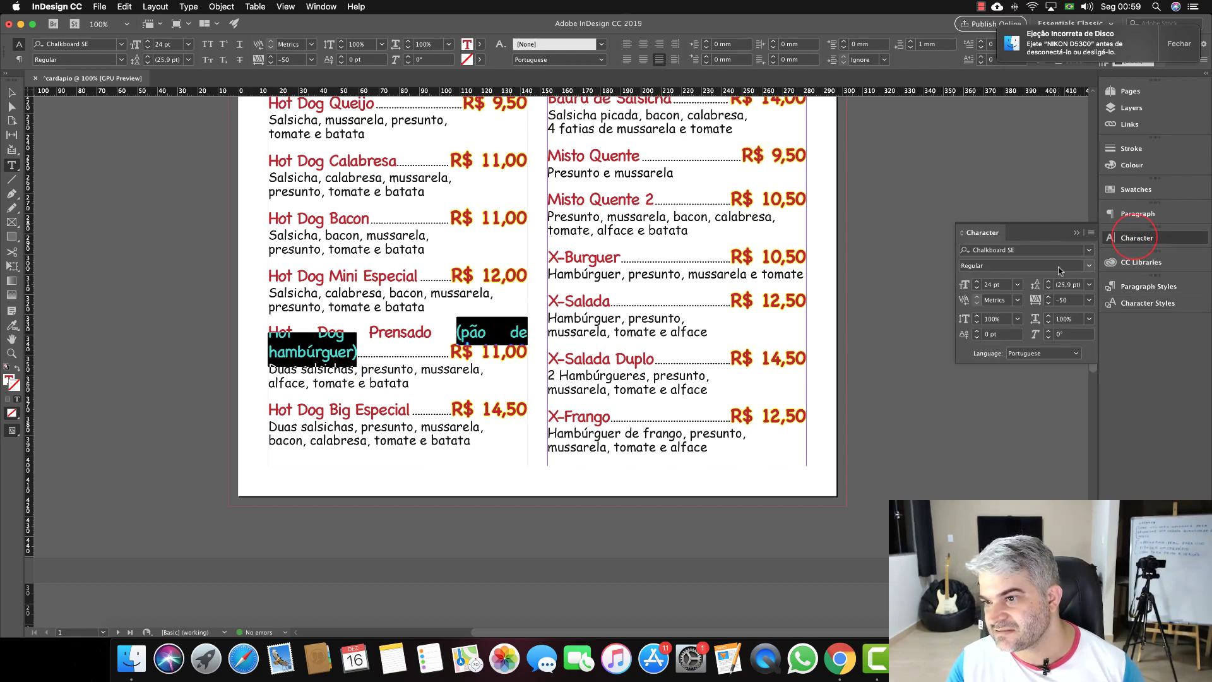
left_click(1089, 235)
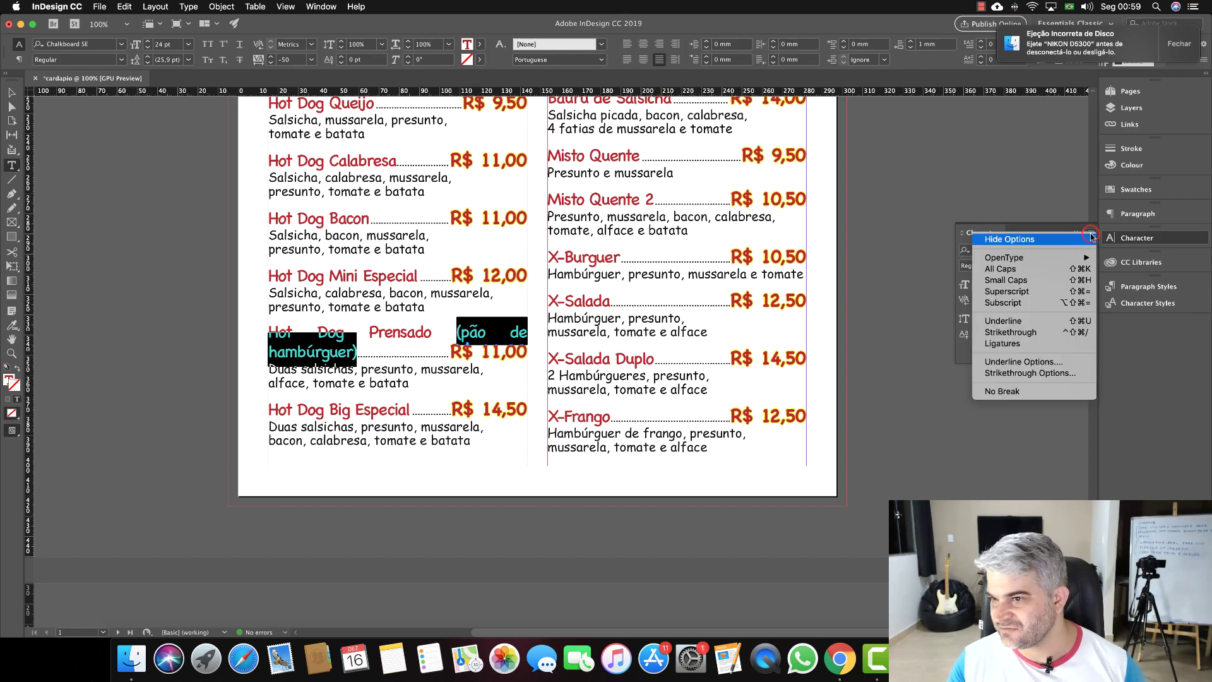
left_click(1009, 391)
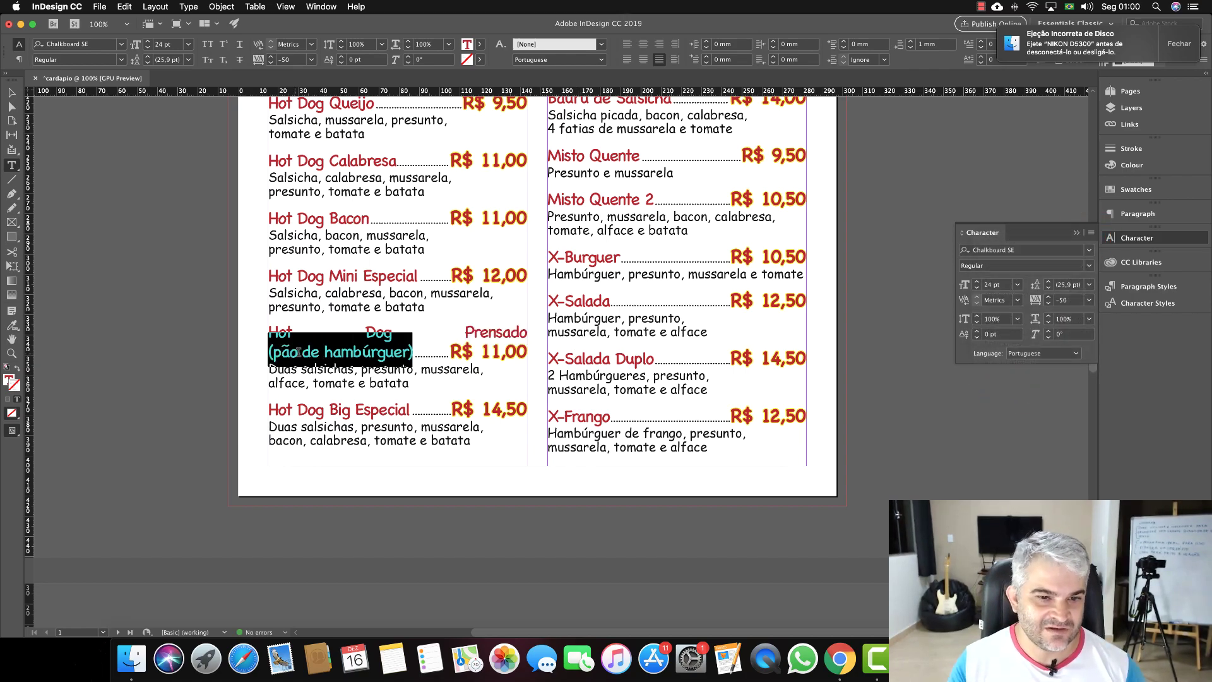
left_click(373, 362)
scroll(379, 357, "up", 2)
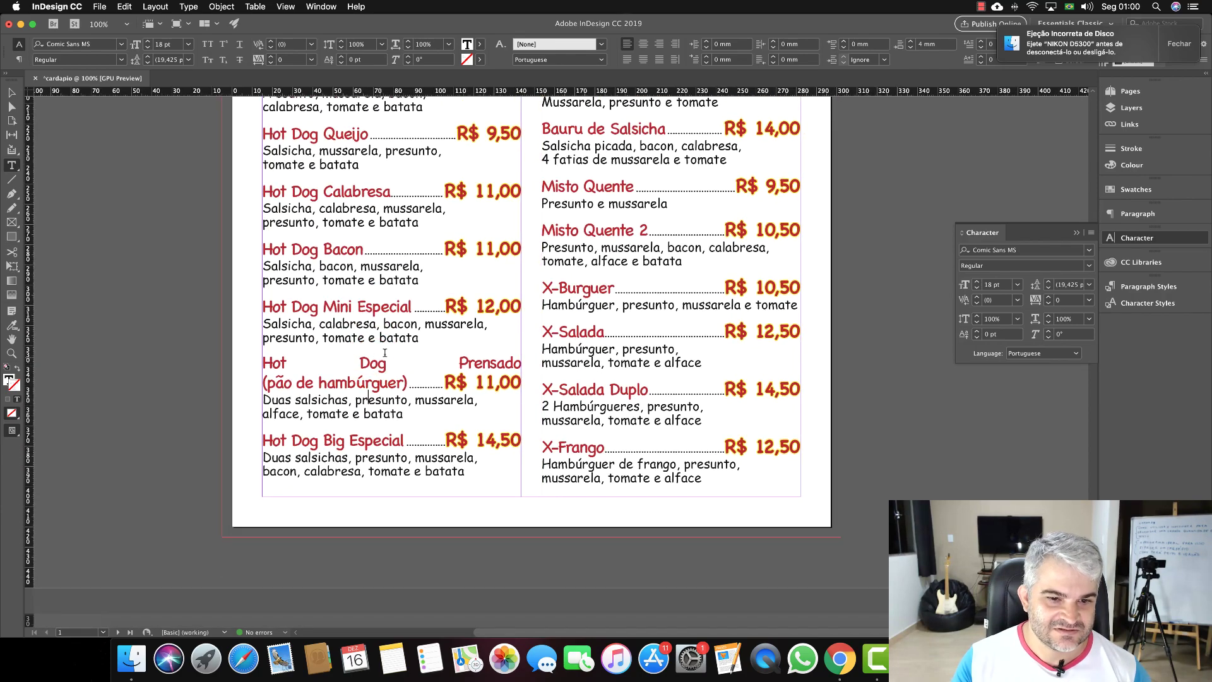
triple_click(374, 364)
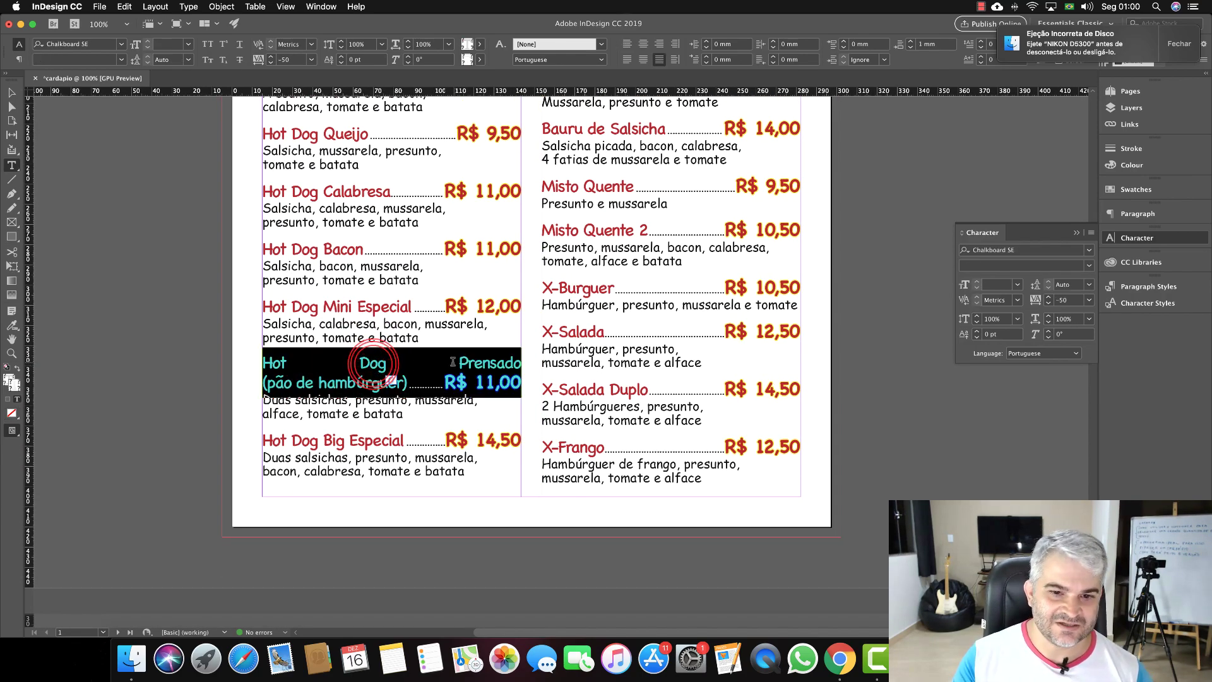
left_click(498, 362)
triple_click(478, 356)
left_click(477, 356)
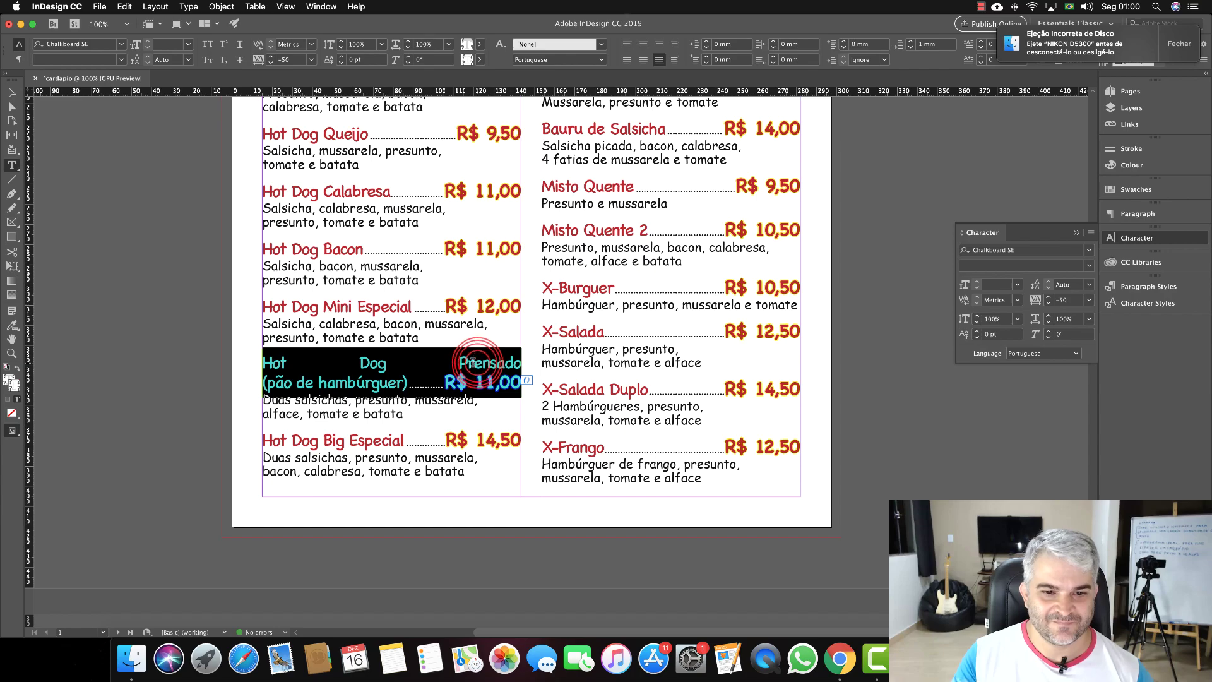
left_click(496, 356)
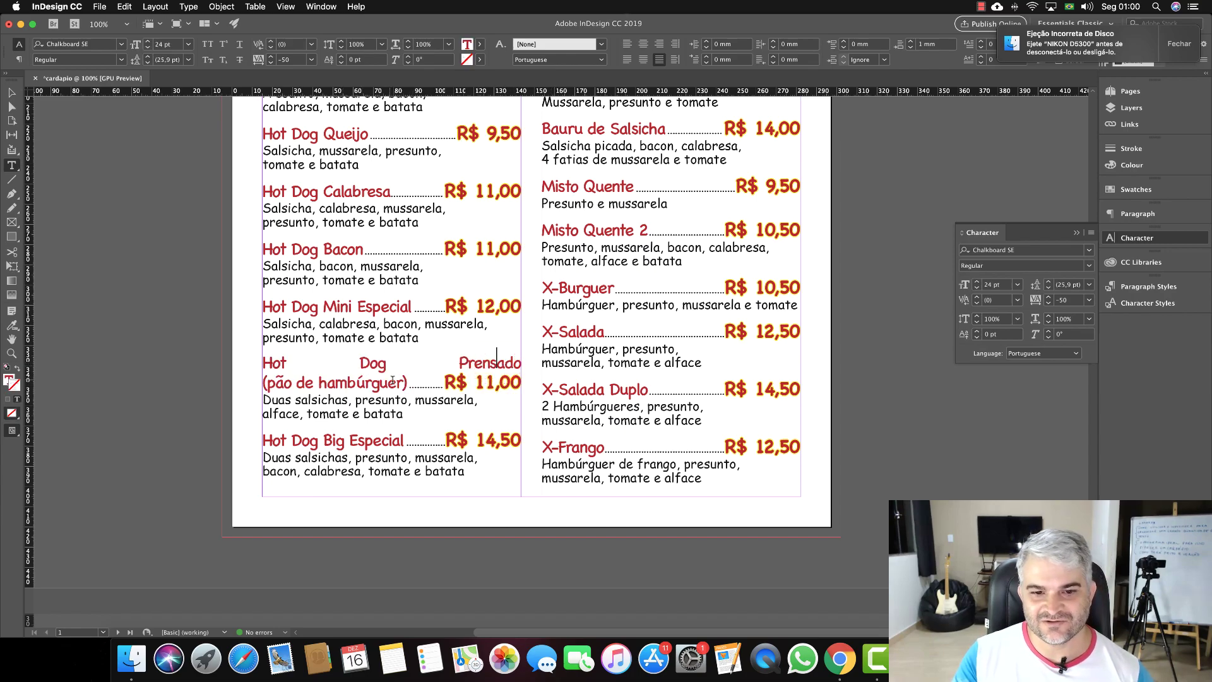
Try adjusting the right indent of the Hot Dog Prensado item's paragraph.
triple_click(379, 365)
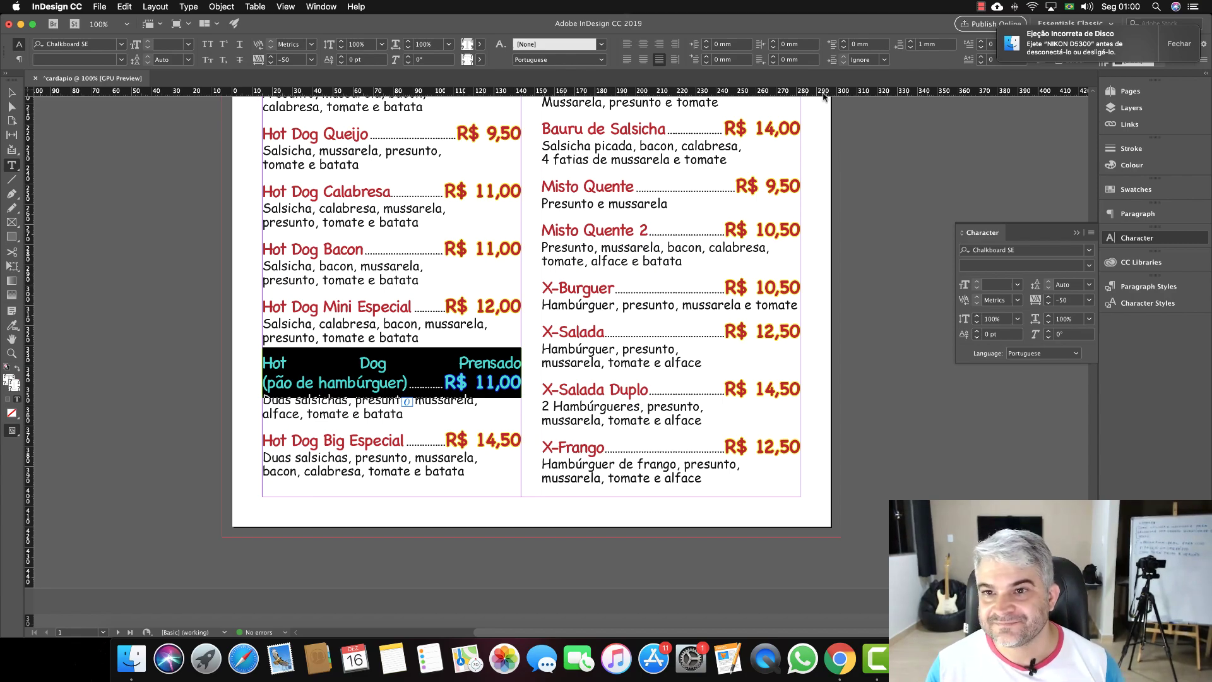
left_click(773, 41)
left_click(773, 41)
left_click(773, 41)
left_click(773, 41)
left_click(773, 41)
left_click(773, 41)
left_click(773, 41)
left_click(773, 41)
left_click(773, 42)
left_click(773, 41)
left_click(773, 42)
left_click(774, 49)
left_click(774, 49)
left_click(774, 48)
left_click(774, 48)
left_click(774, 49)
left_click(774, 49)
left_click(774, 48)
left_click(773, 49)
left_click(774, 49)
left_click(773, 50)
left_click(774, 49)
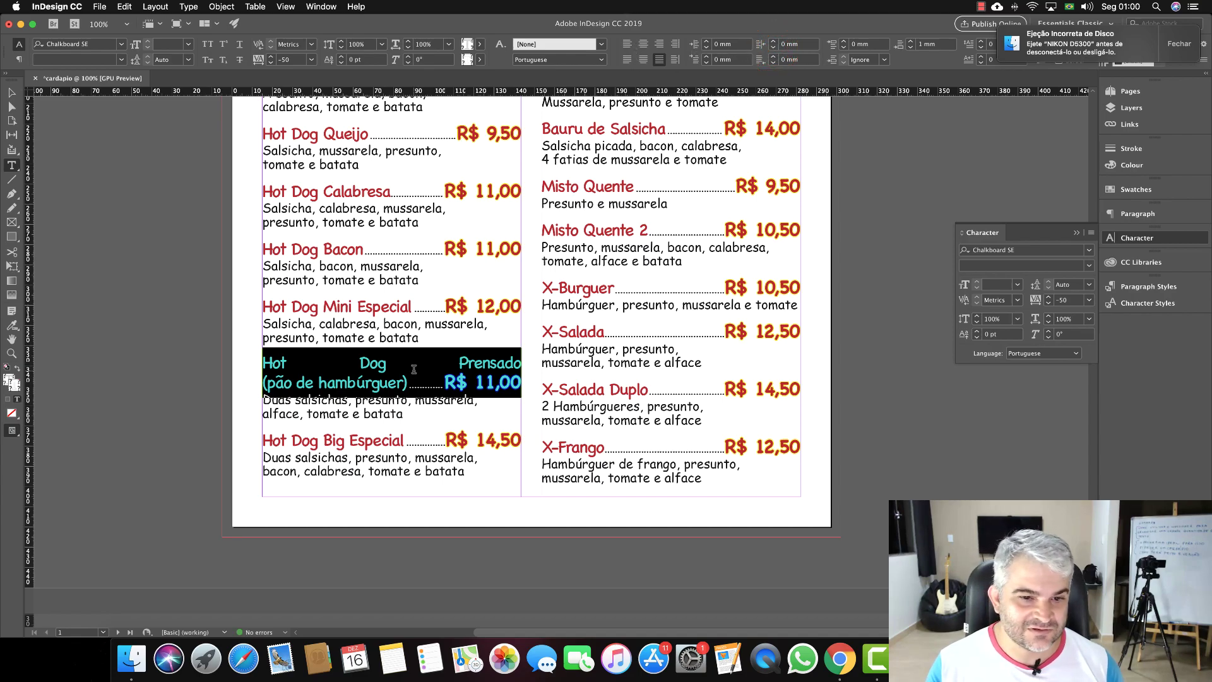
Align the Hot Dog Prensado item's paragraph to the left instead of fully justifying it.
left_click(628, 62)
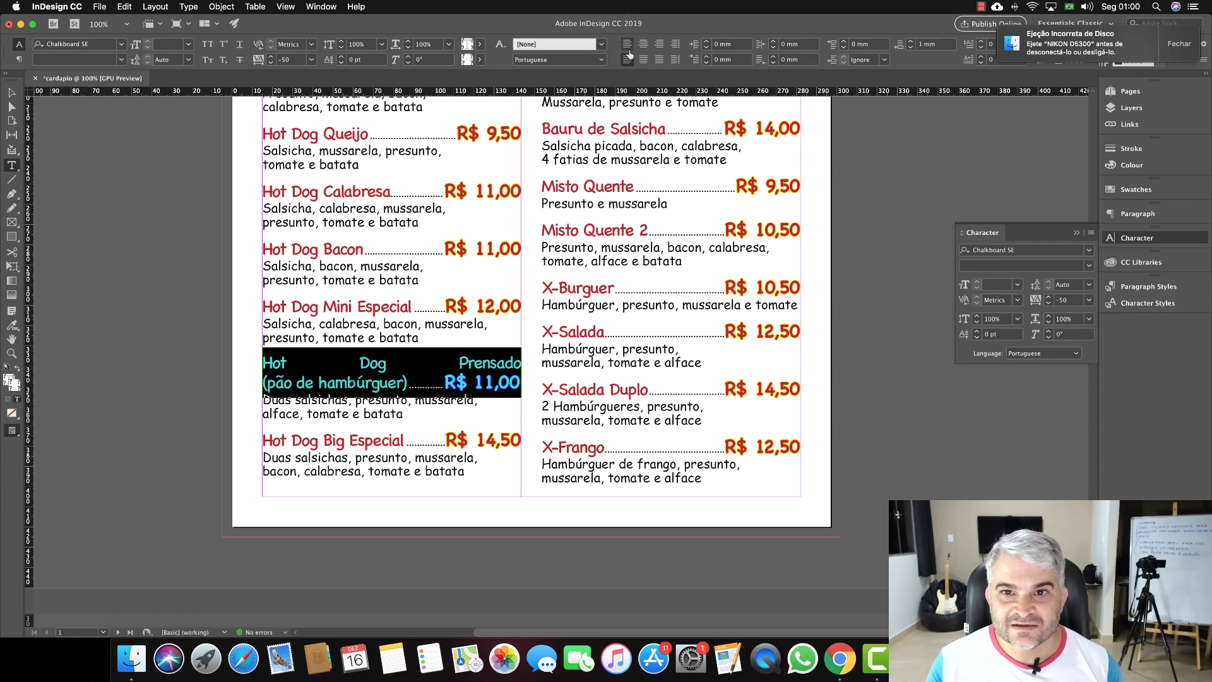
left_click(627, 44)
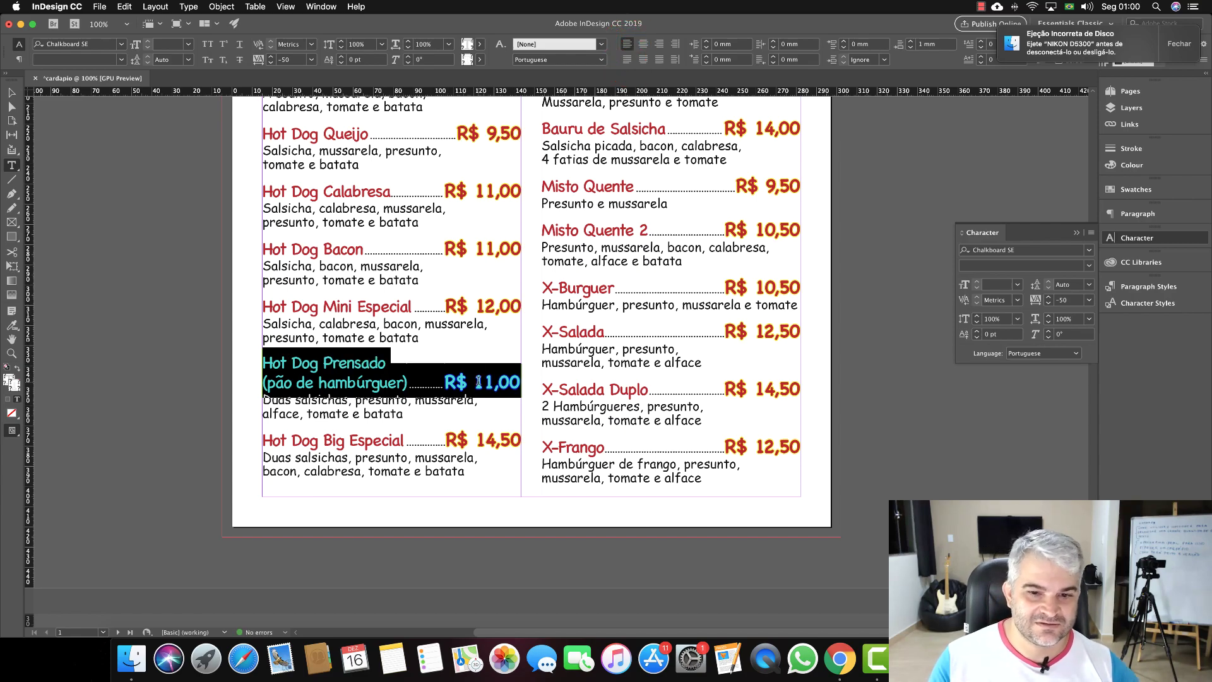
left_click(478, 382)
double_click(363, 361)
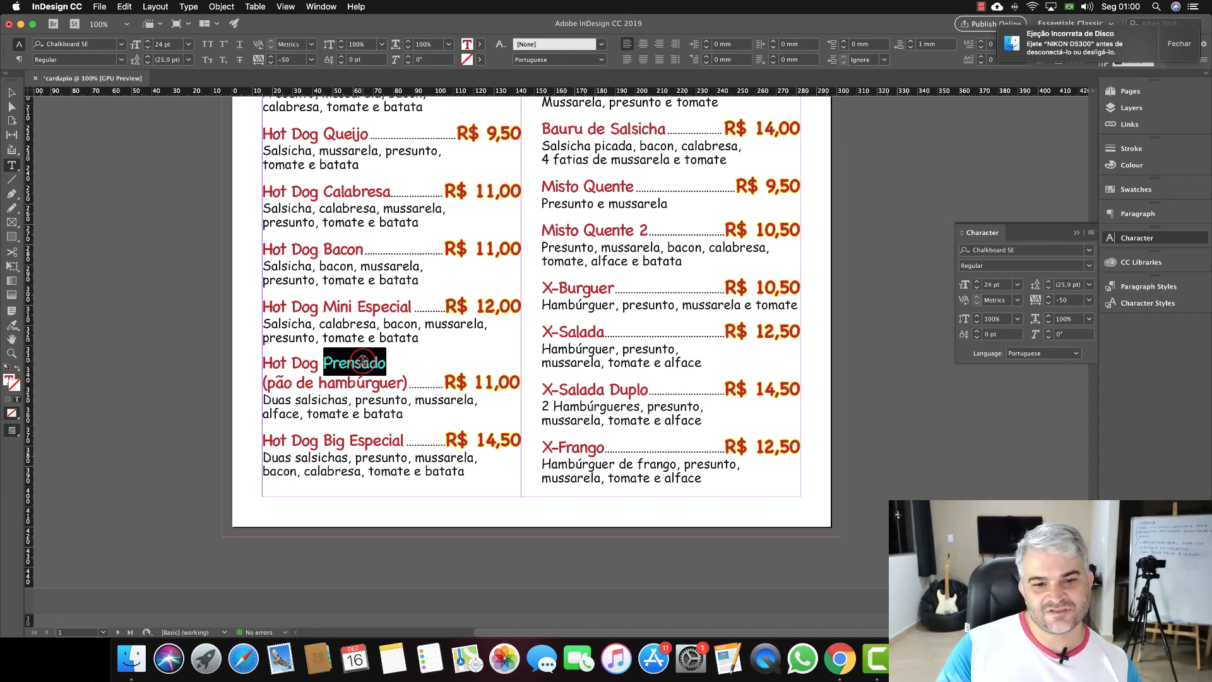
Redefine the itens paragraph style from the formatting of the left-aligned Hot Dog Prensado item.
triple_click(363, 361)
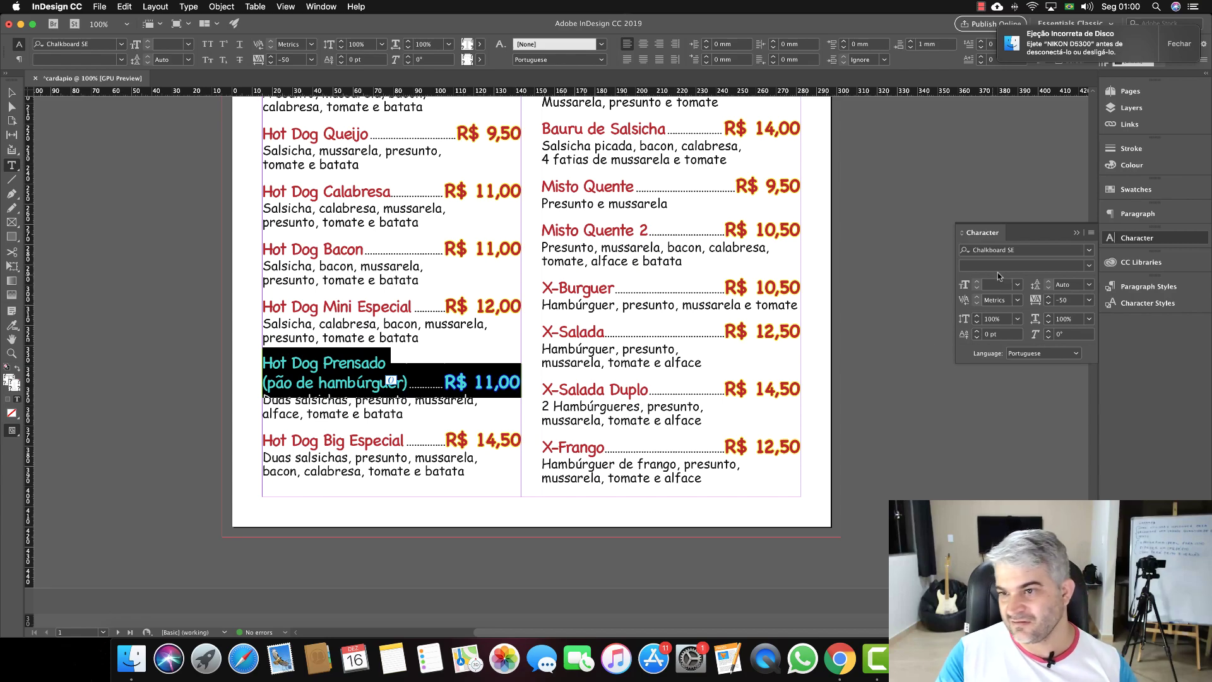
left_click(1139, 287)
right_click(982, 350)
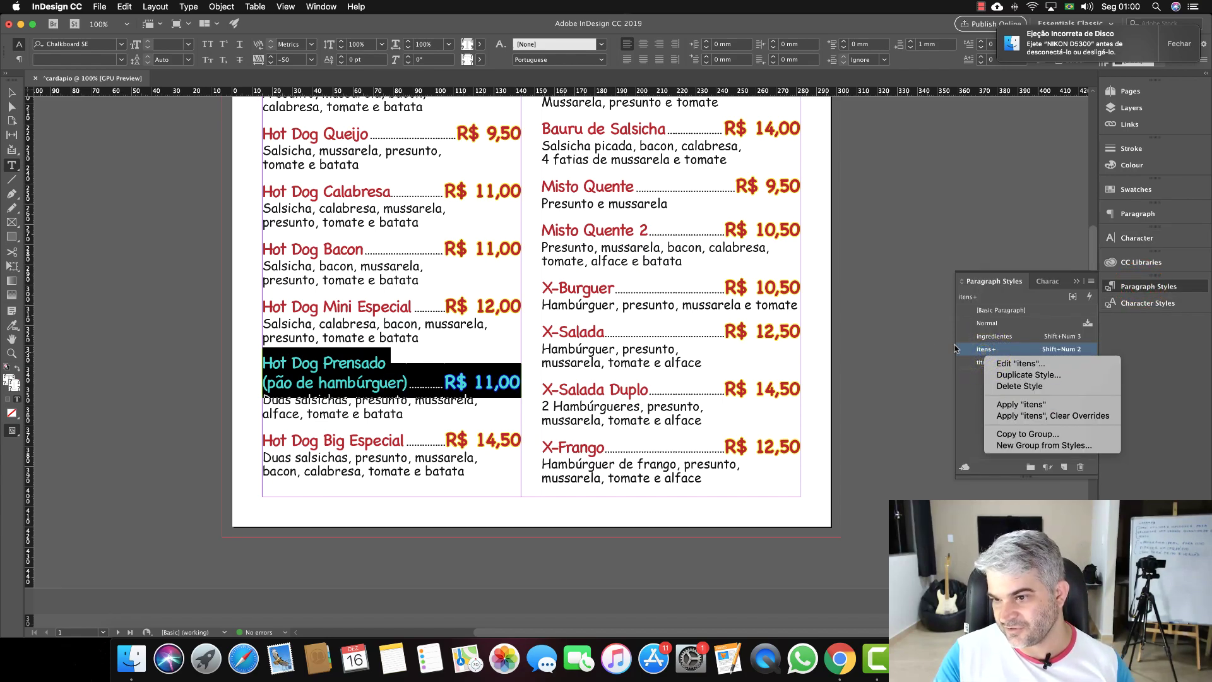
left_click(970, 356)
left_click(1136, 304)
left_click(1130, 286)
right_click(1020, 351)
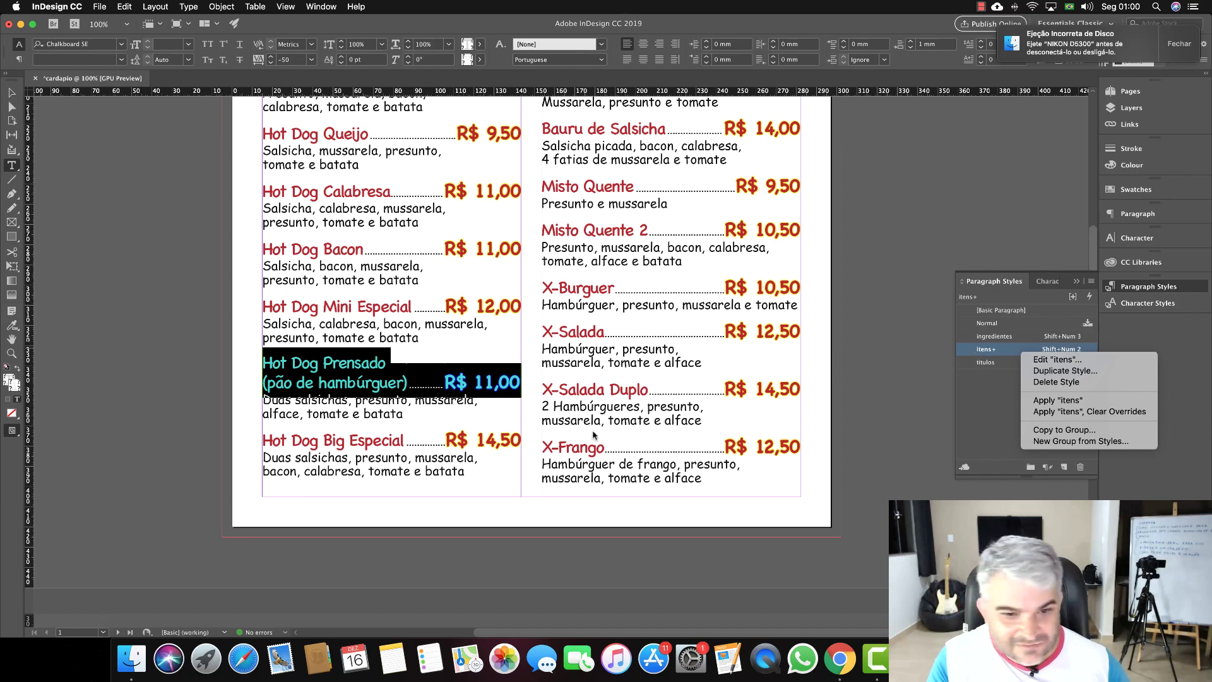
left_click(384, 382)
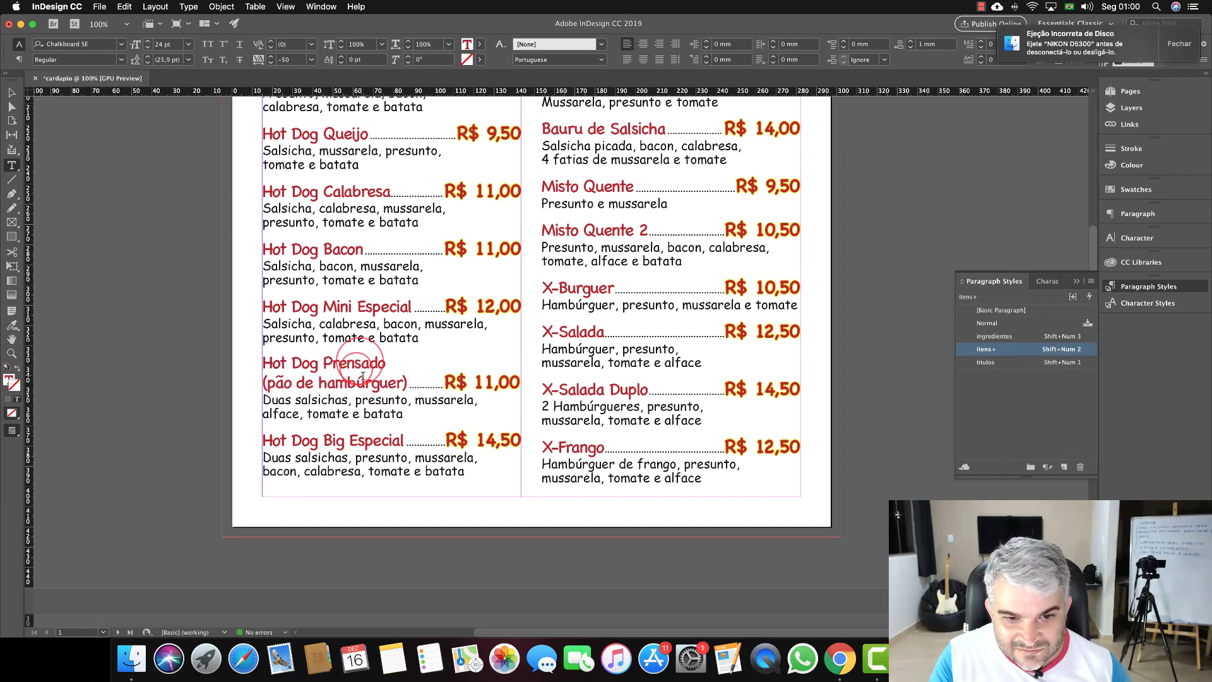
double_click(369, 379)
right_click(970, 349)
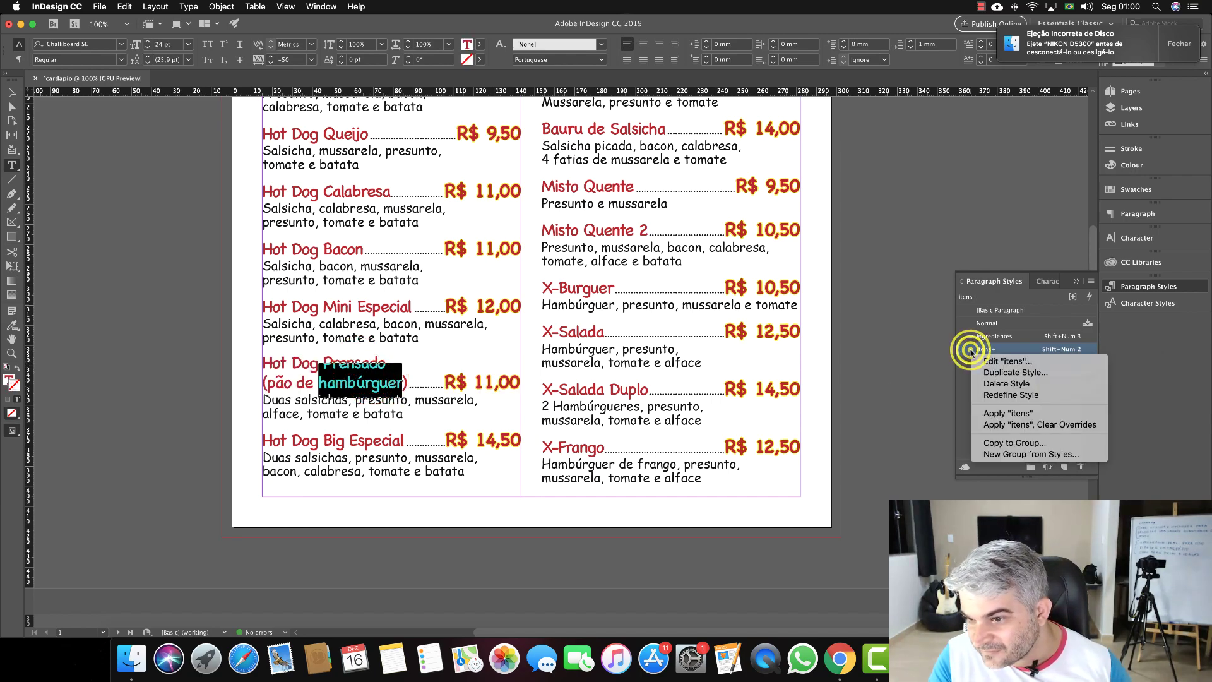
left_click(1016, 395)
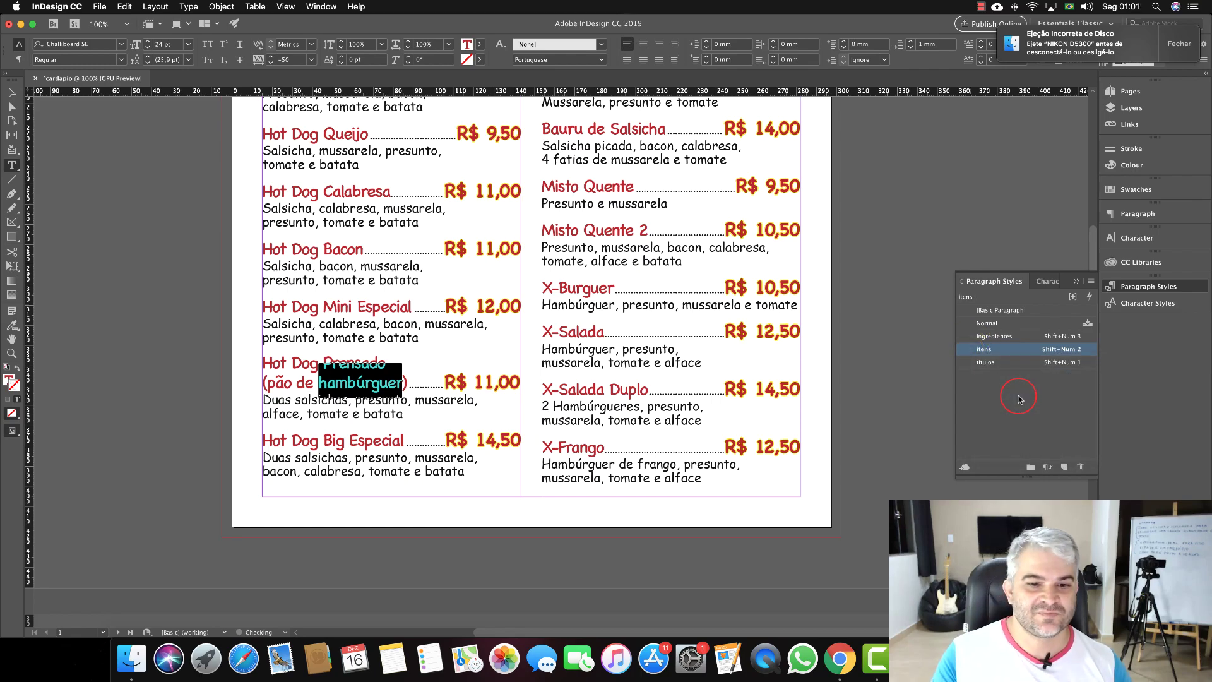
Check the item list on the page and undo the redefinition of the itens paragraph style.
scroll(458, 378, "up", 3)
scroll(461, 377, "down", 10)
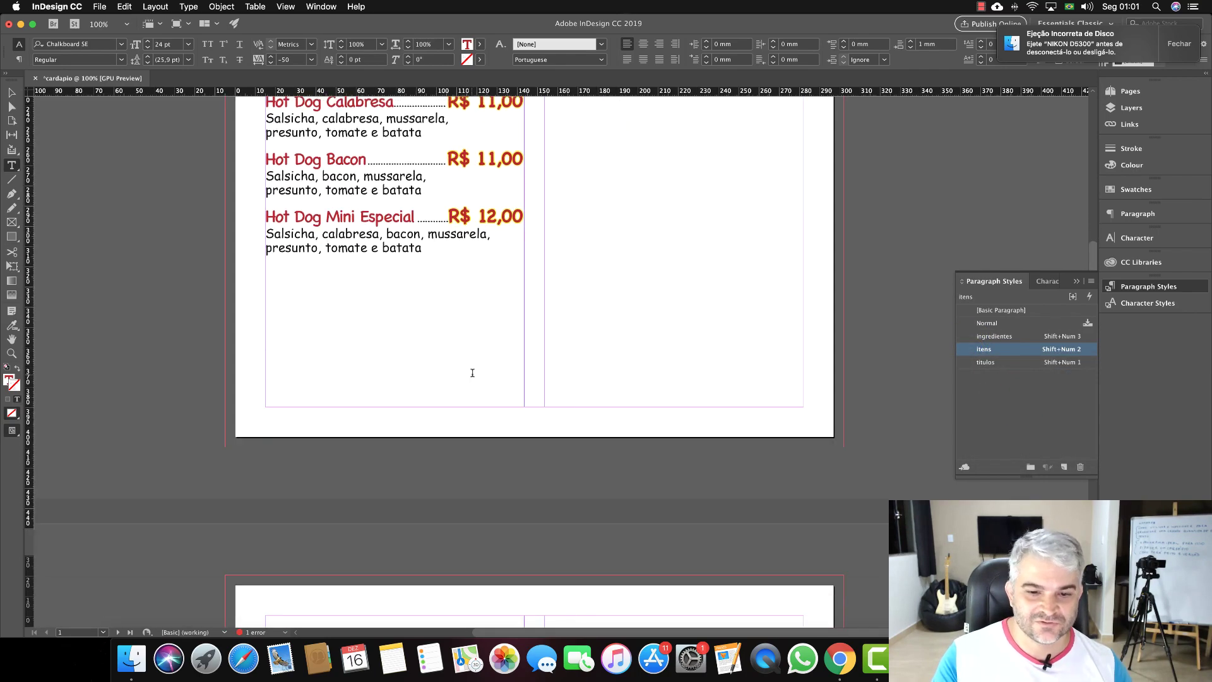
scroll(470, 376, "up", 10)
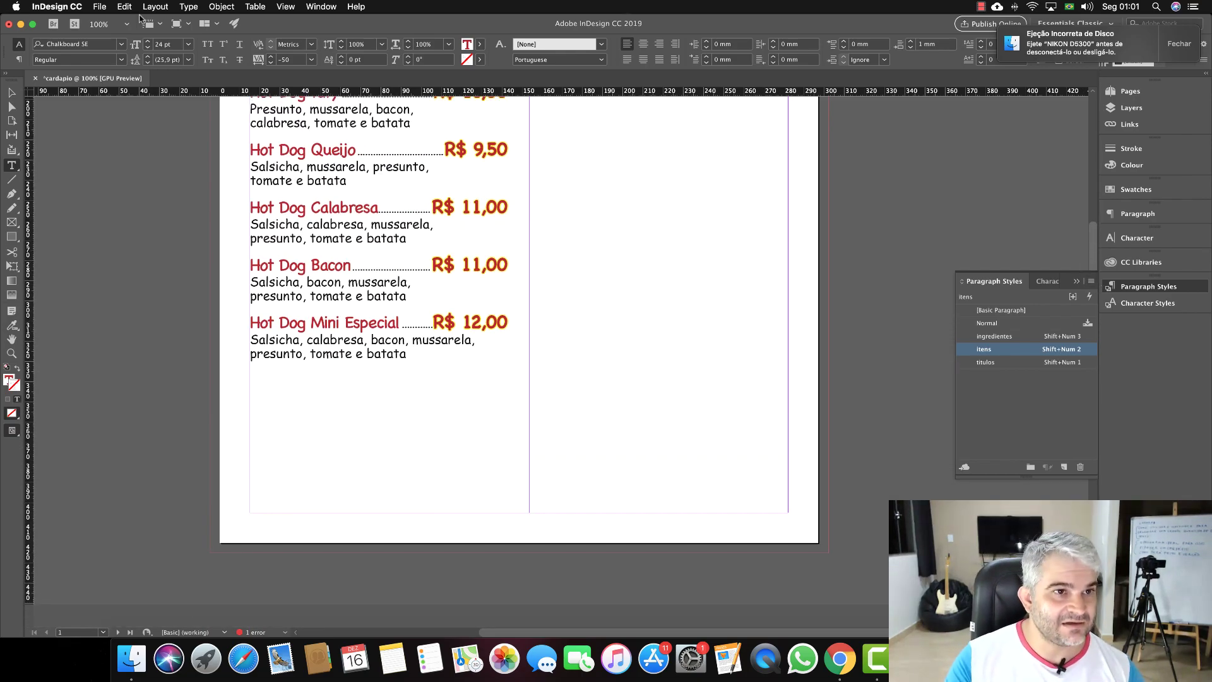
left_click(124, 6)
left_click(140, 17)
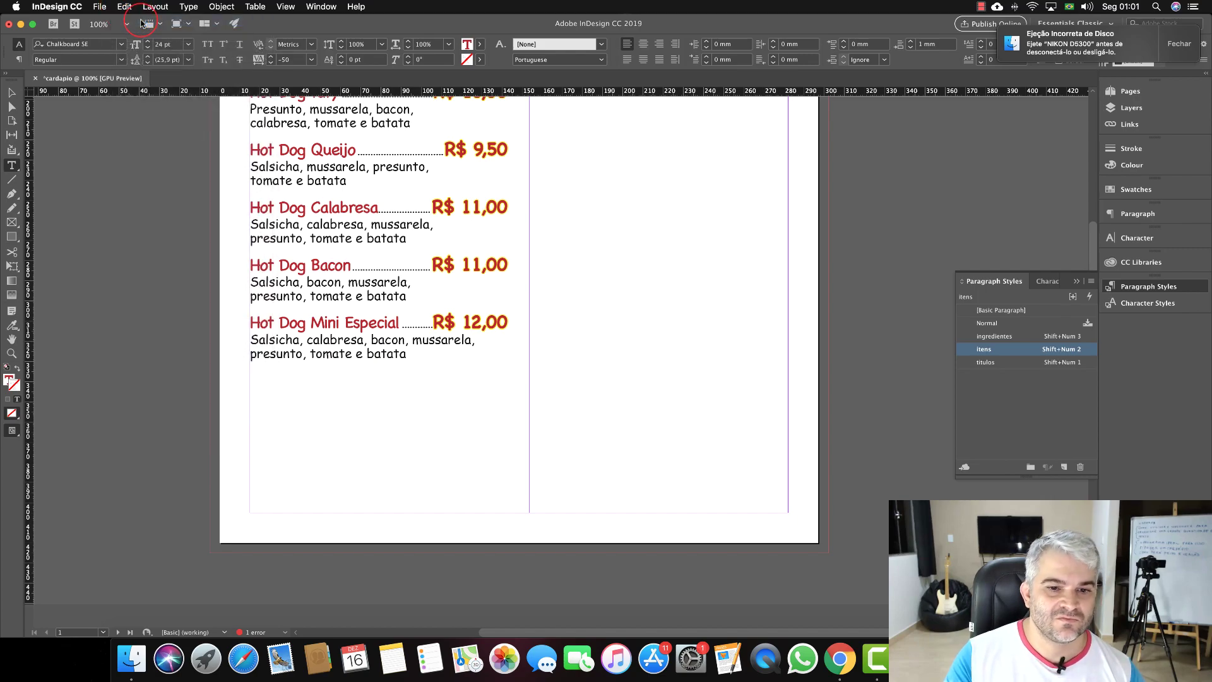
Turn off No Break for the text "Hot Dog Prensado (pão de hambúrguer)".
left_click(399, 387)
left_click_drag(412, 399, 254, 379)
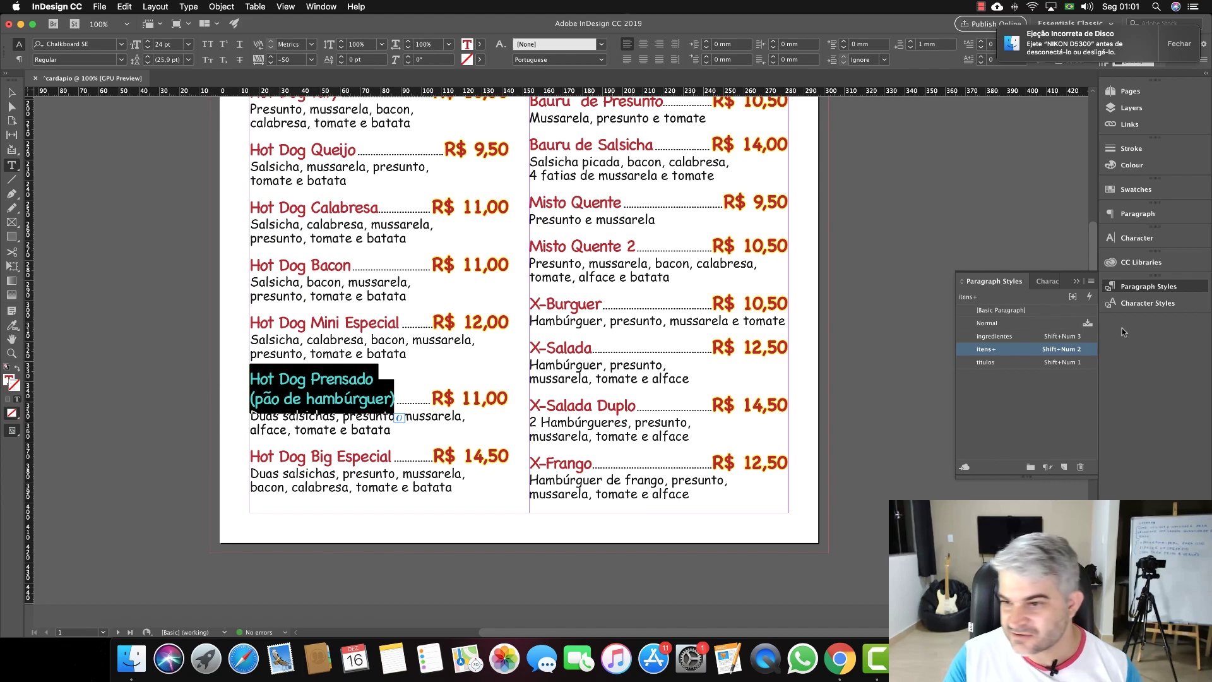
left_click(1136, 238)
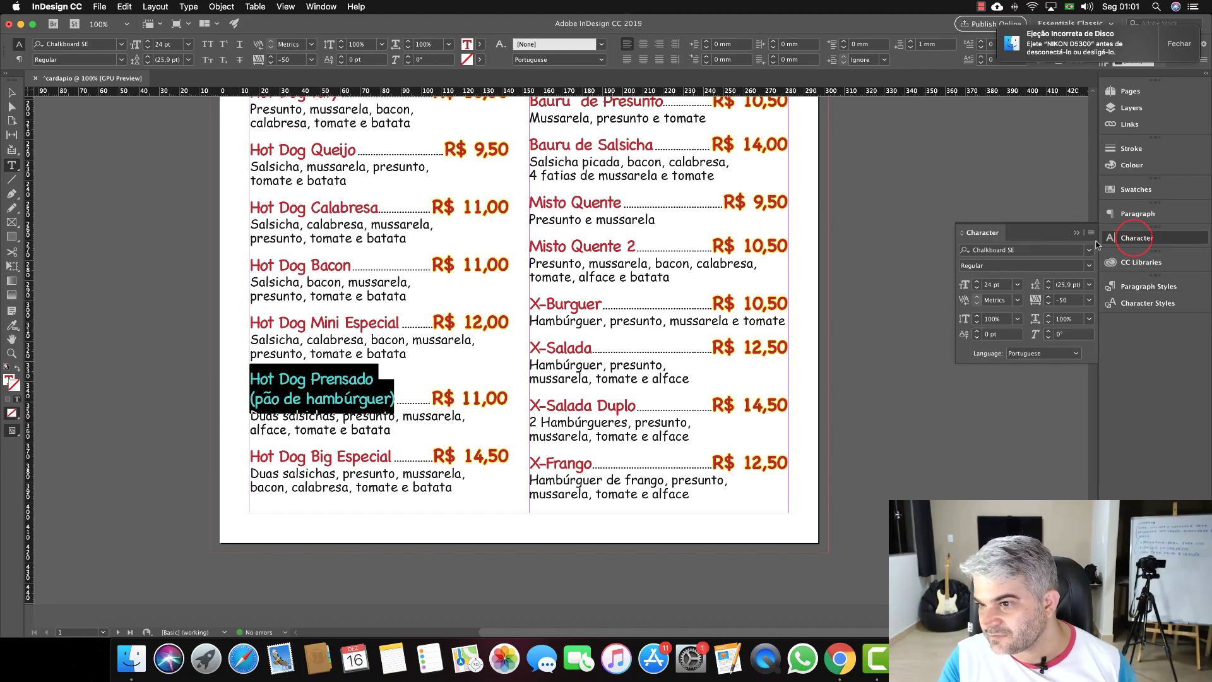
left_click(1090, 235)
left_click(1009, 392)
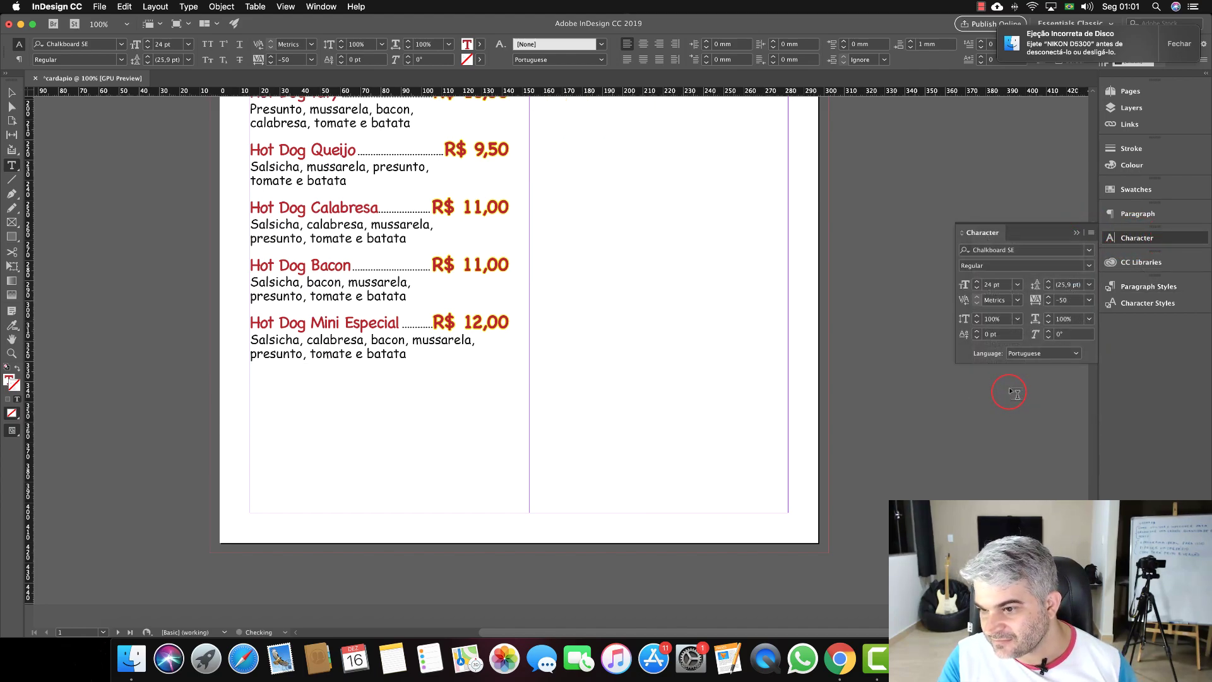
left_click(1090, 234)
left_click(1007, 392)
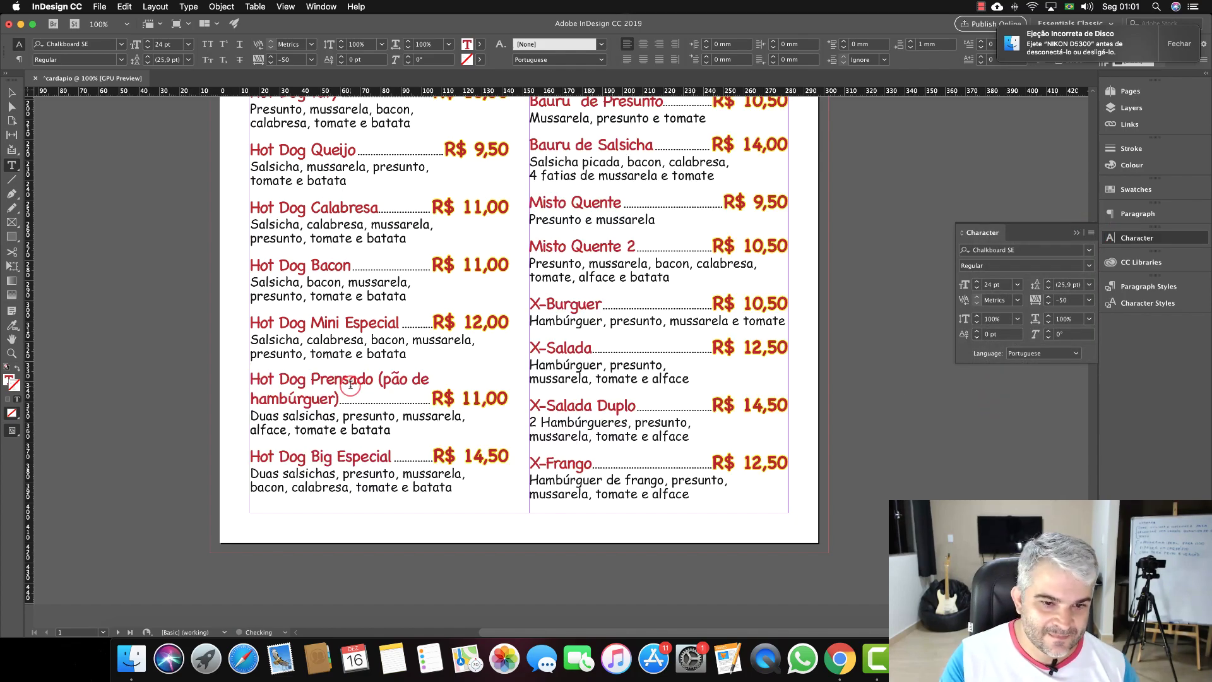
Select the entire Hot Dog Prensado item, including its price, and apply left alignment to it.
triple_click(310, 378)
left_click(311, 377)
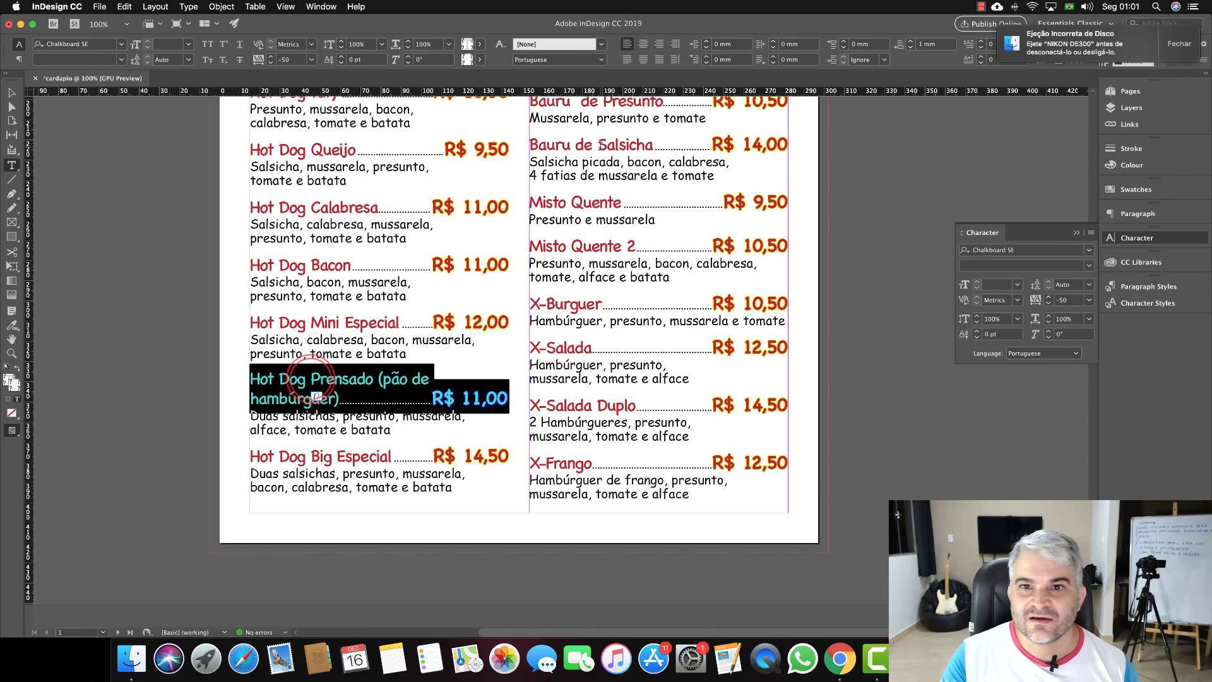
left_click(625, 46)
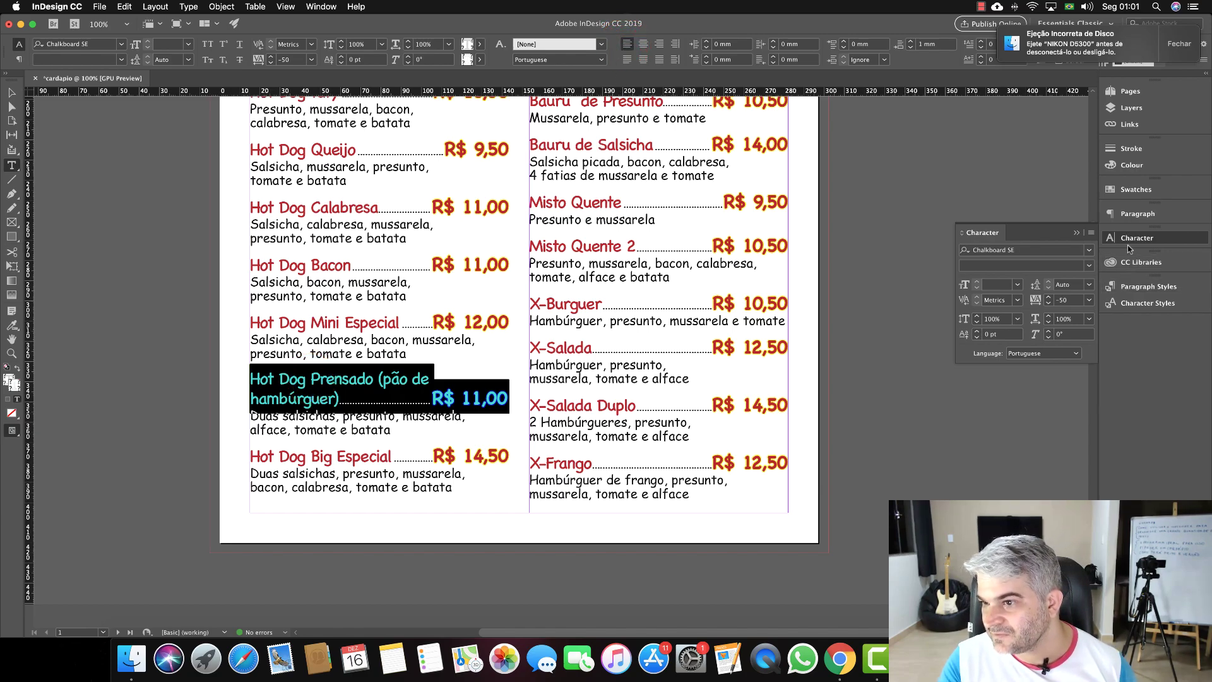
Open the itens paragraph style's options with the Hot Dog Prensado item selected.
left_click(1134, 288)
right_click(967, 349)
right_click(1000, 351)
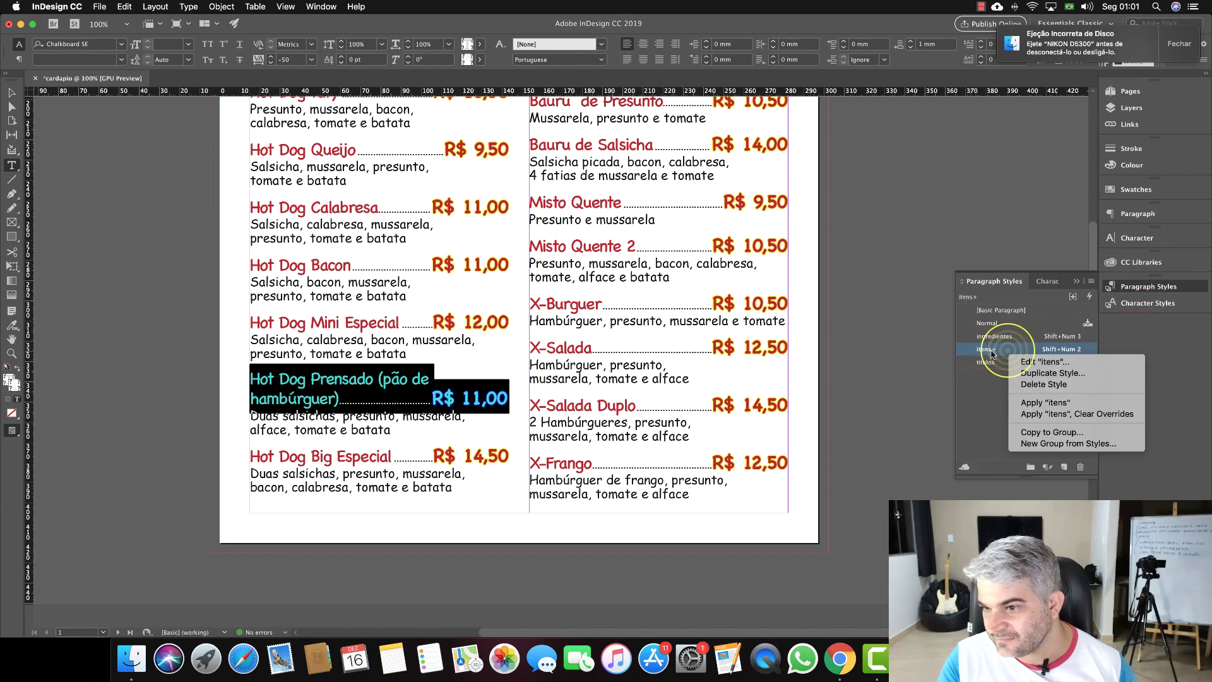
double_click(982, 350)
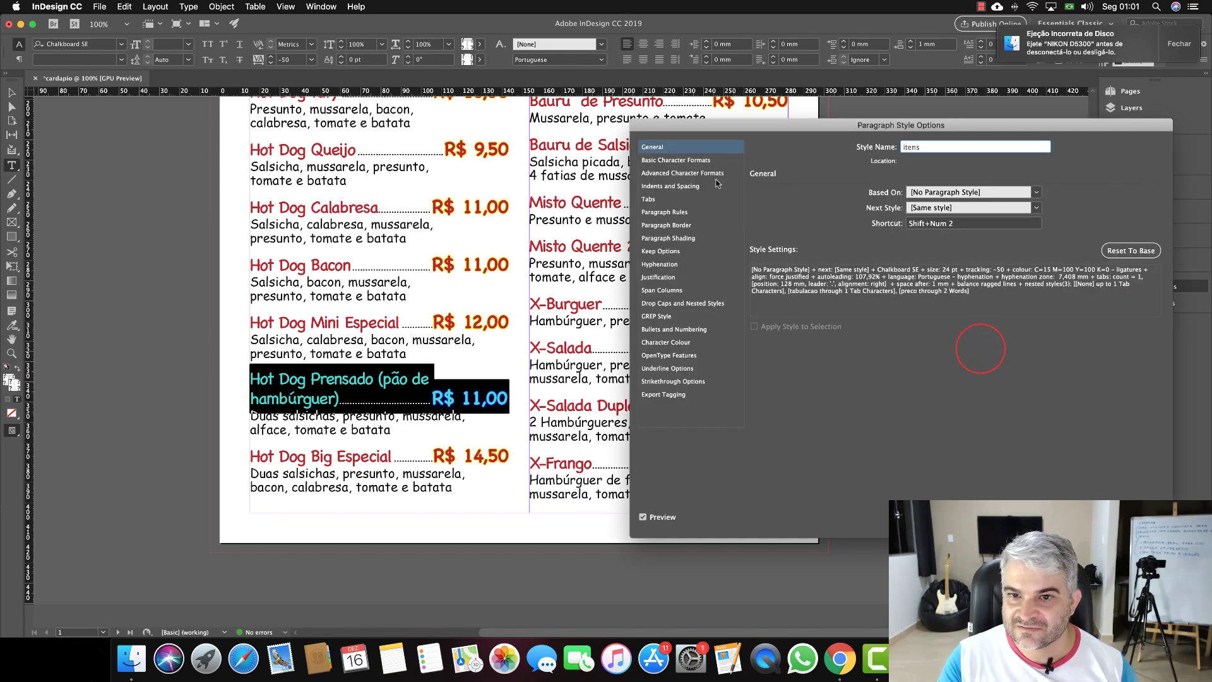
Examine the itens style's general, basic and advanced character format, and indent and spacing settings.
left_click(688, 162)
left_click(681, 173)
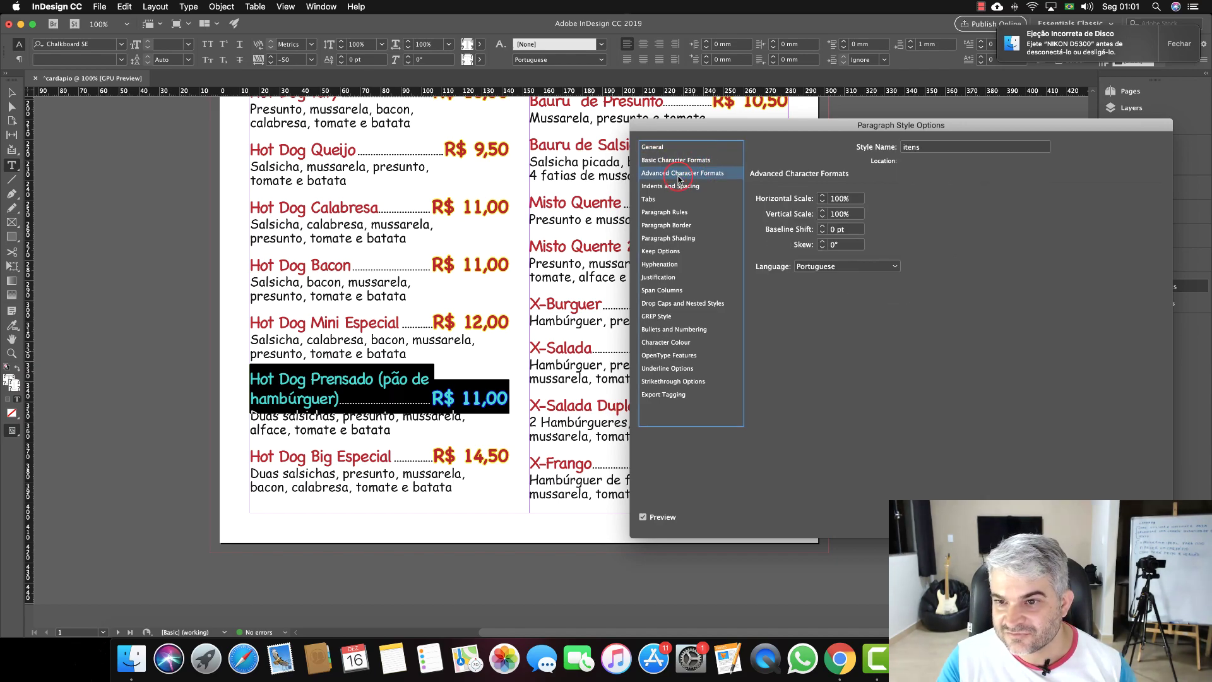
left_click(674, 187)
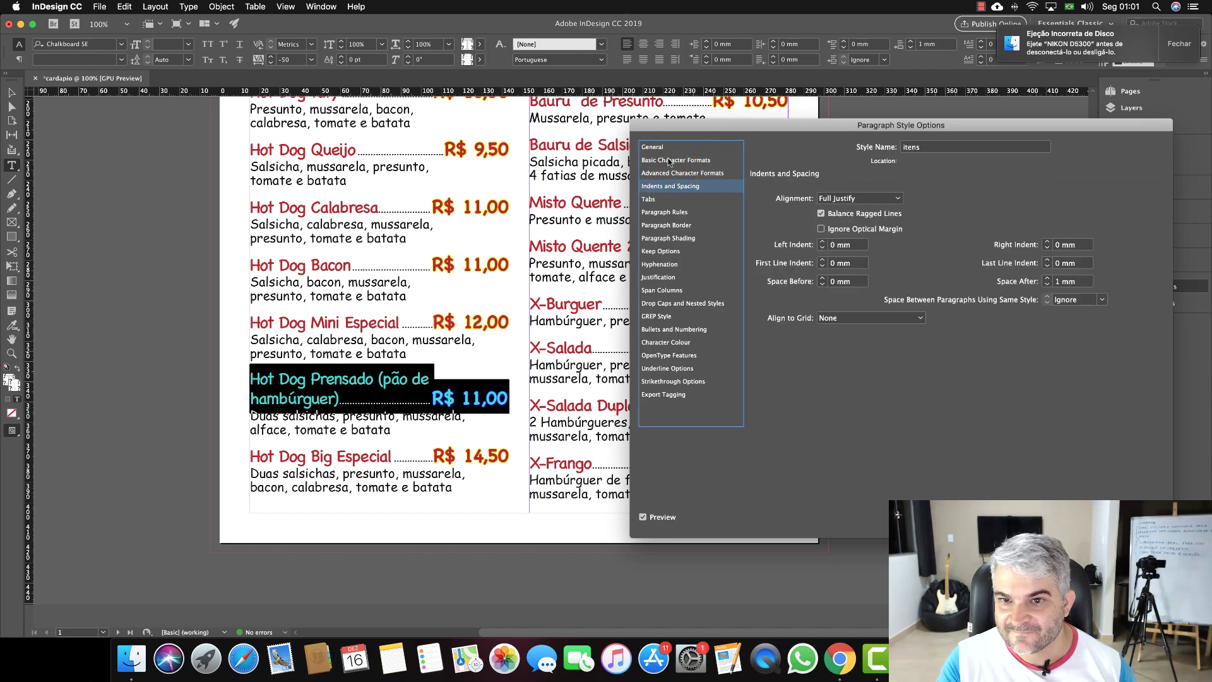
left_click(669, 162)
left_click(653, 146)
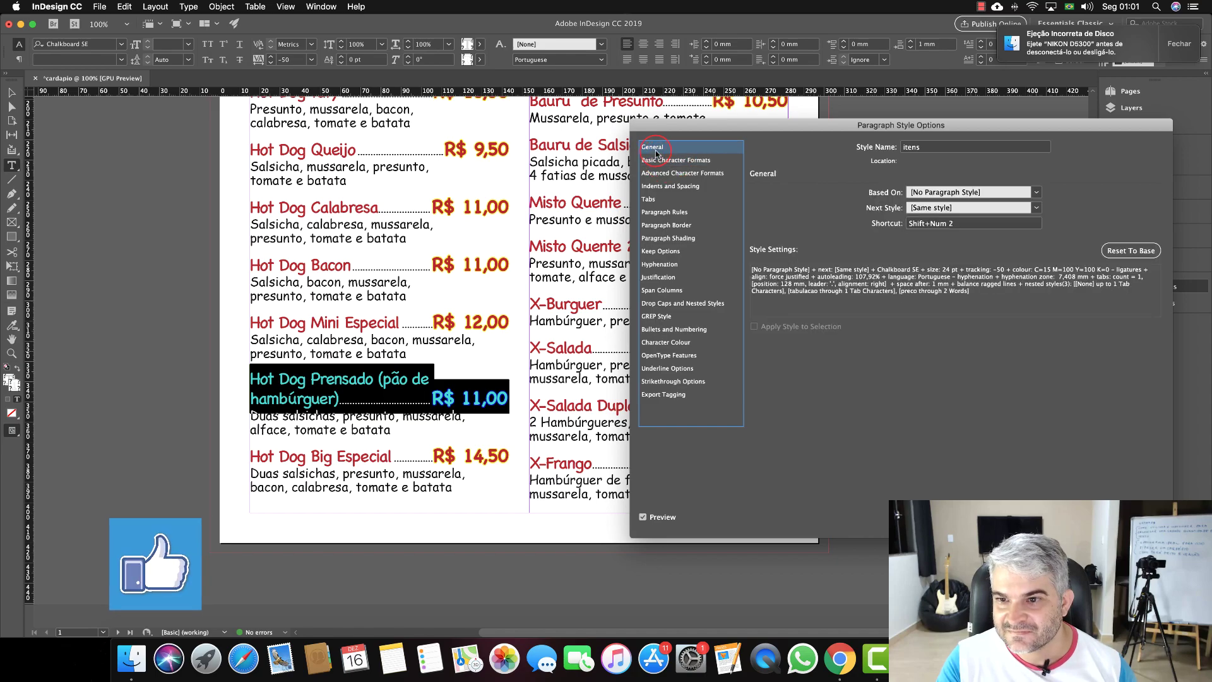
left_click(660, 173)
left_click(657, 162)
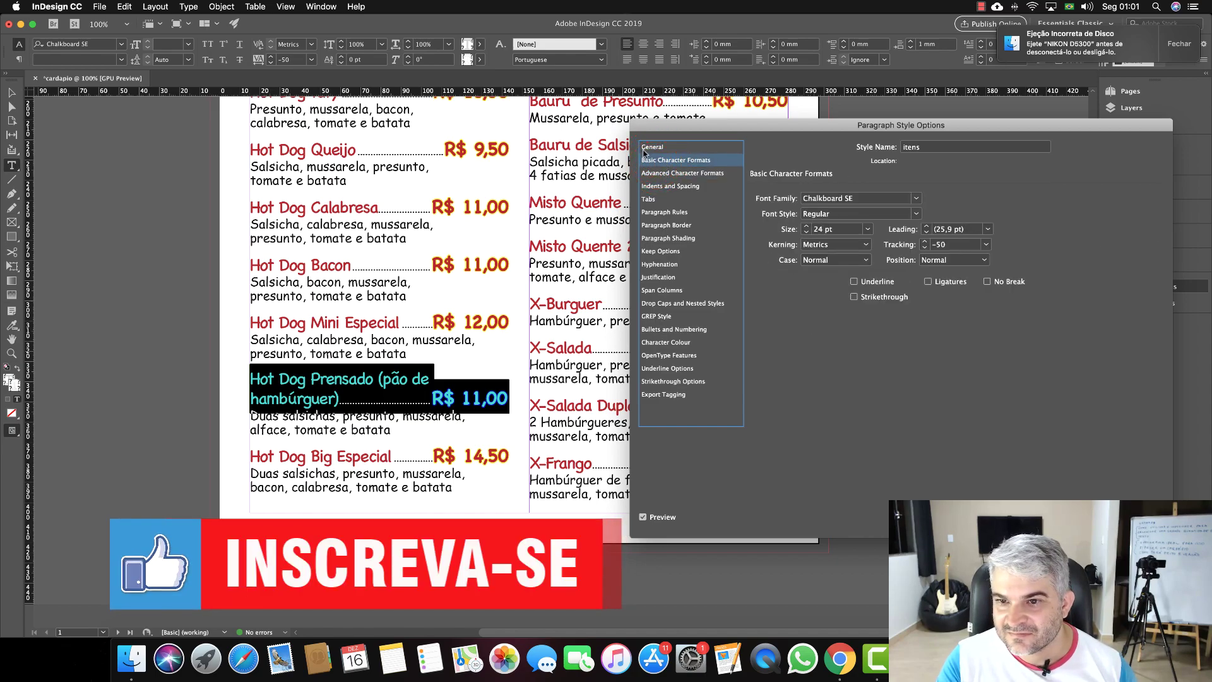
left_click(647, 149)
left_click(650, 158)
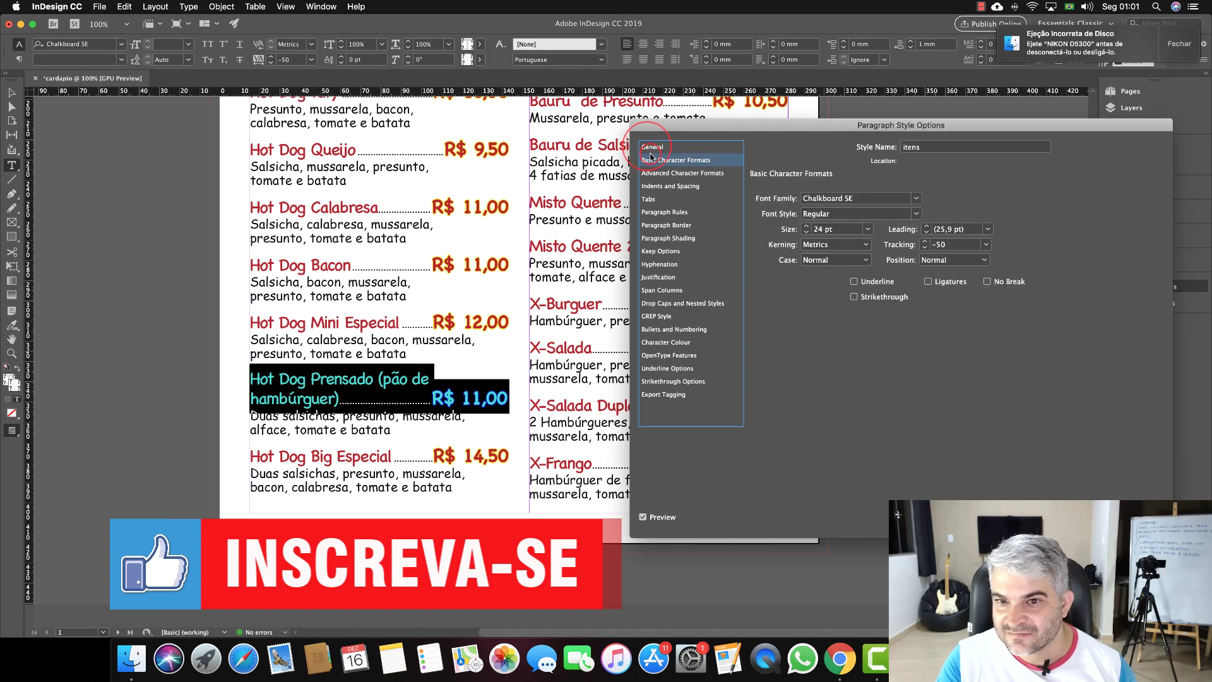
Set the alignment of the itens paragraph style to Left in its indents and spacing settings.
left_click(681, 175)
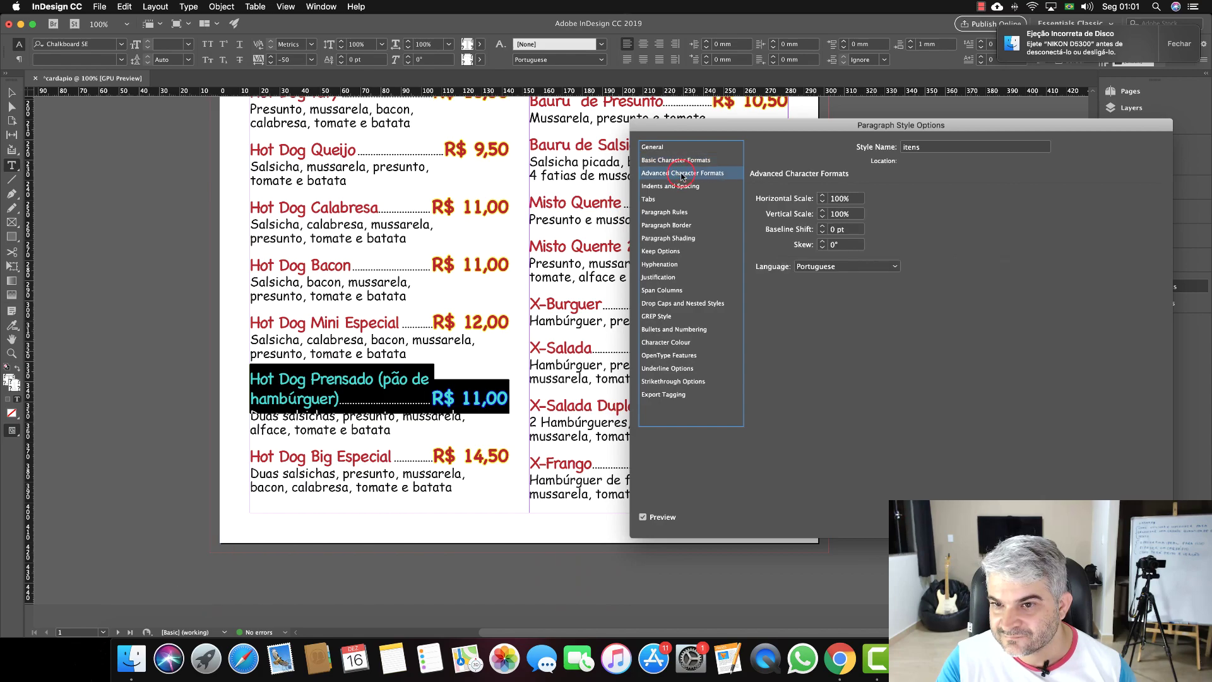
left_click(682, 187)
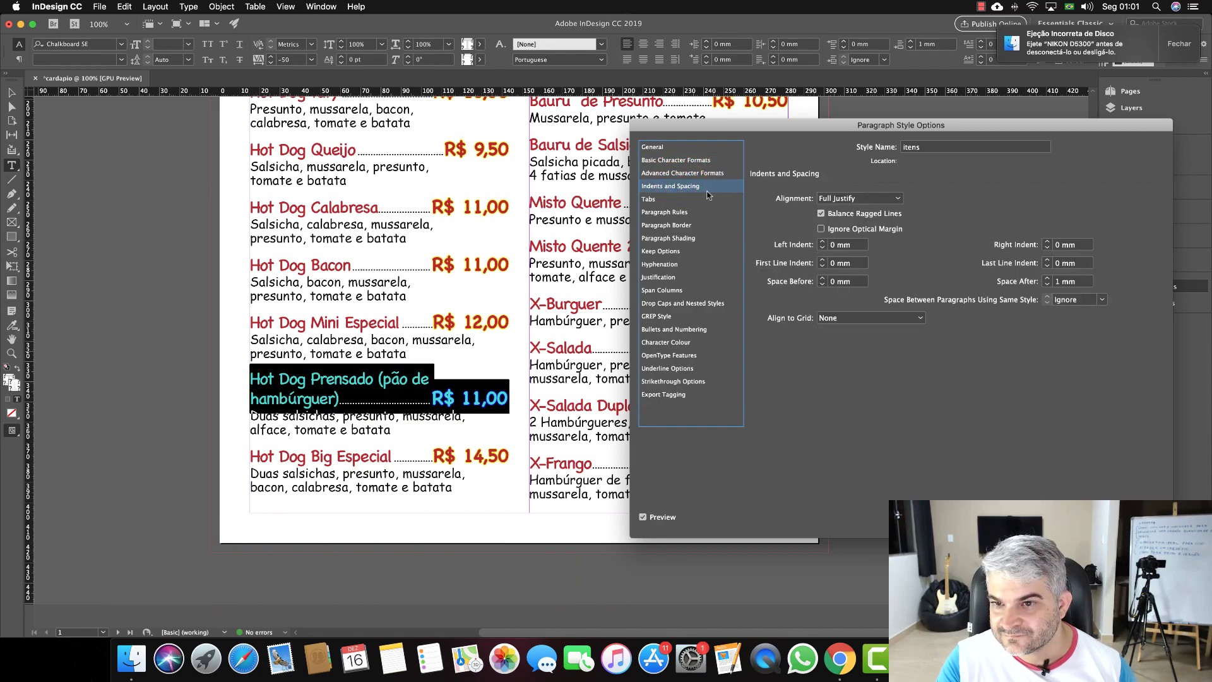
left_click(898, 199)
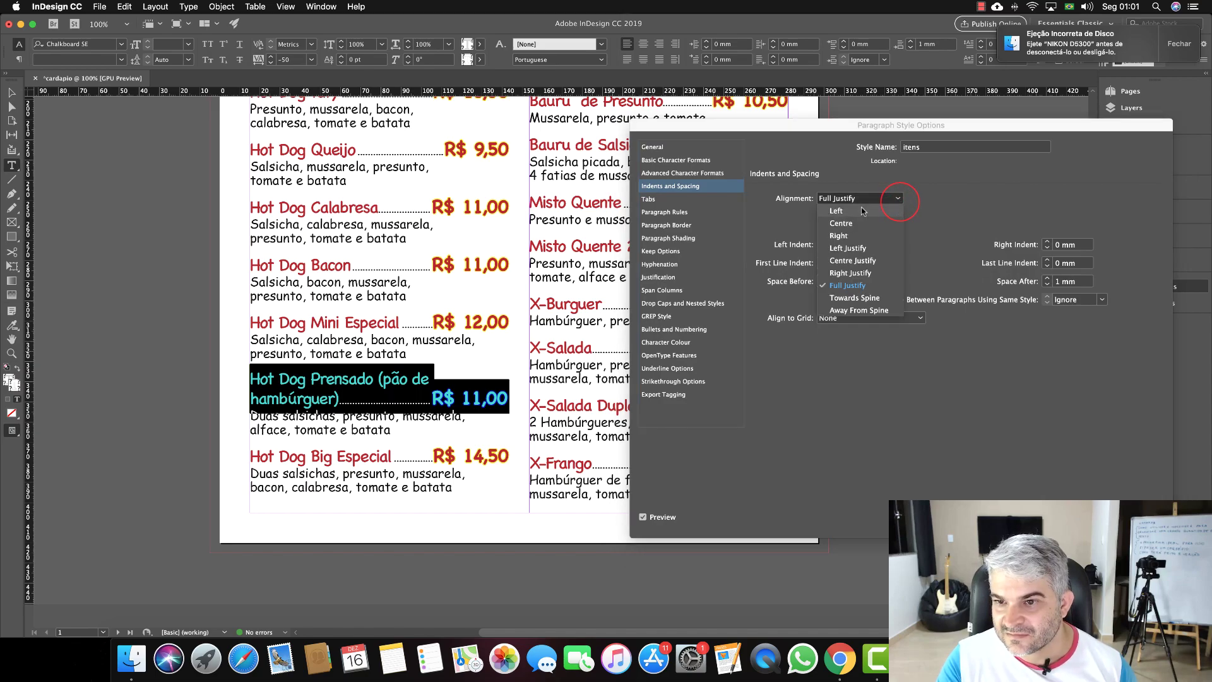
left_click(844, 215)
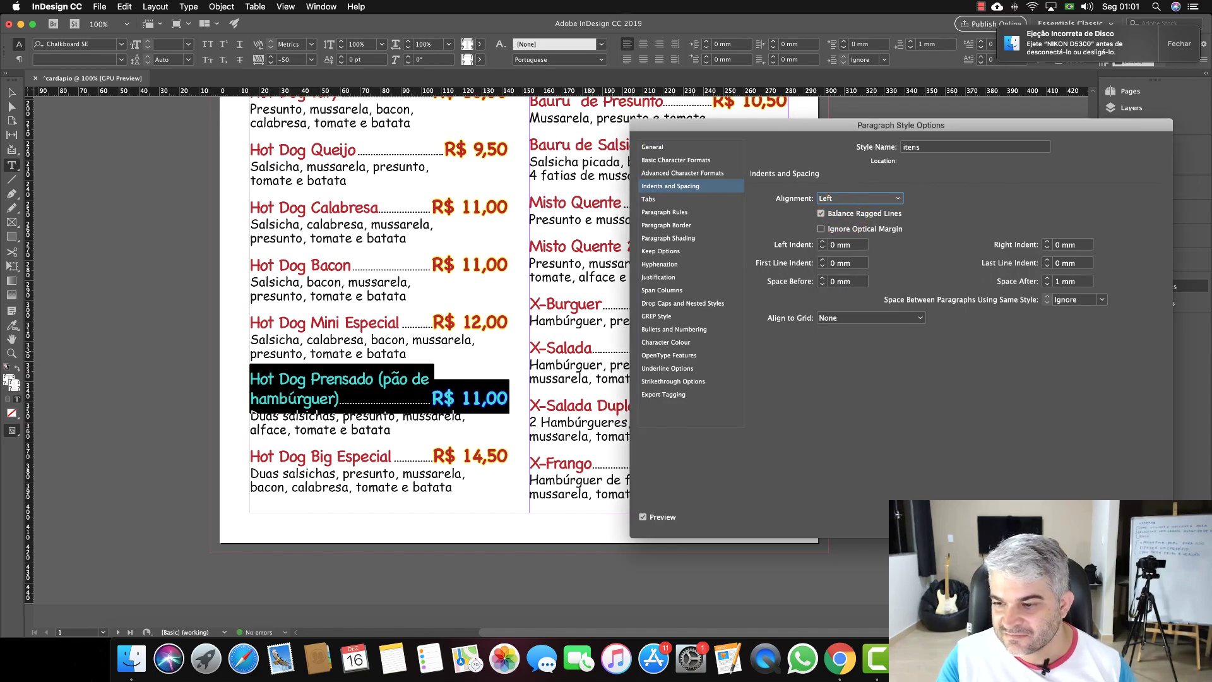
Accept the itens style change and add a space after R$ in the Guaraná Antártica lata price on page 2.
key("Return")
scroll(410, 334, "up", 10)
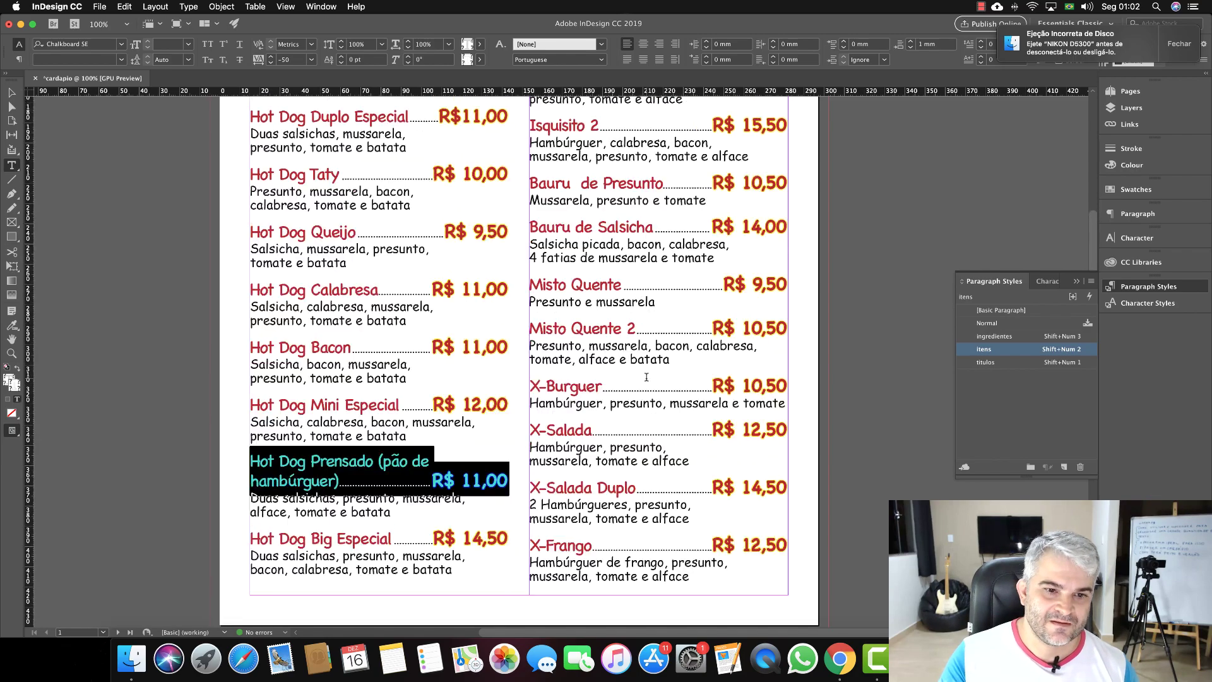
scroll(648, 377, "down", 20)
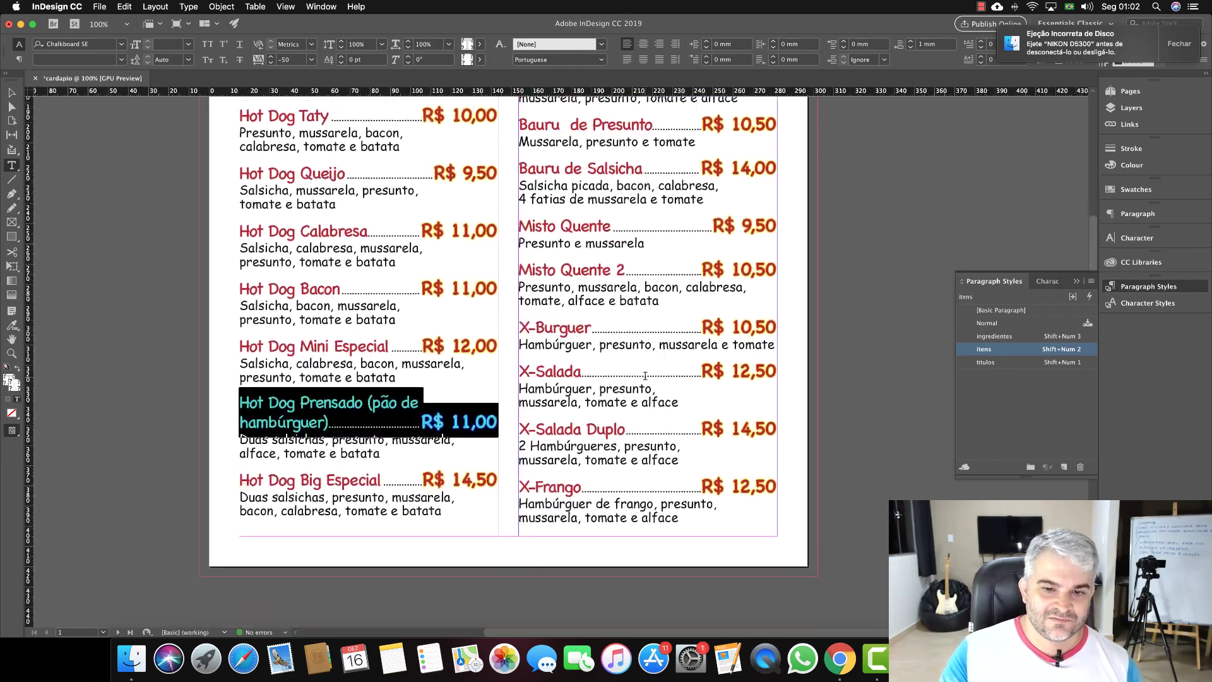
scroll(679, 379, "up", 5)
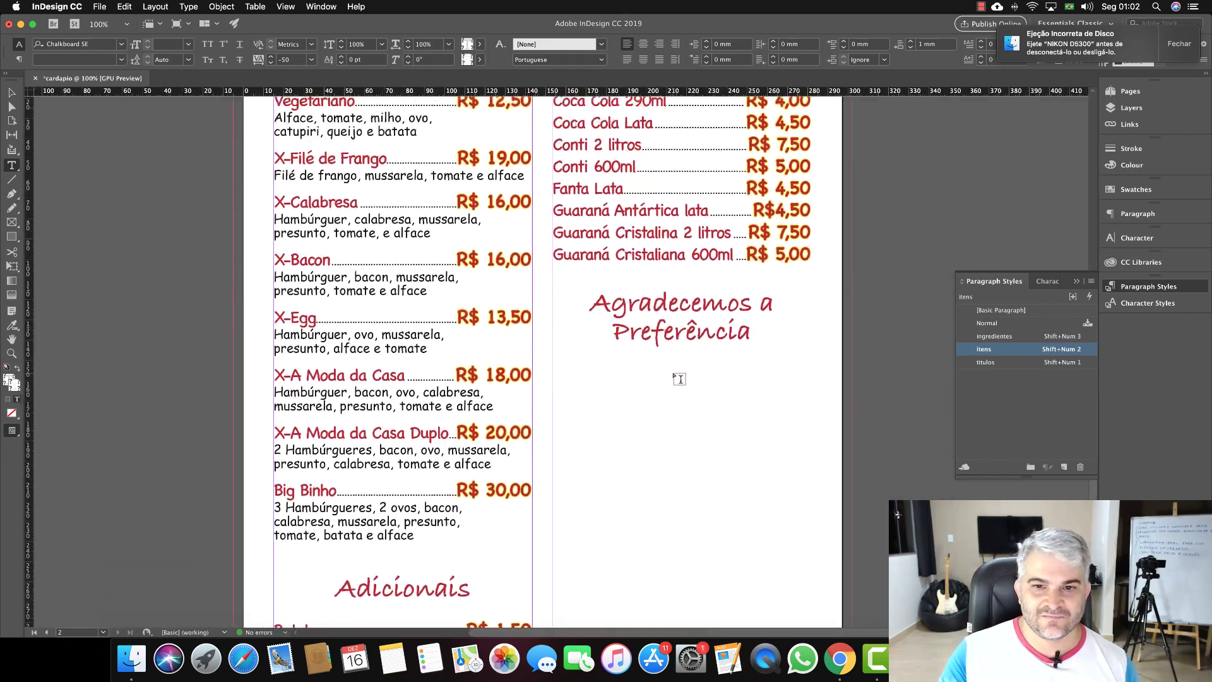
scroll(411, 345, "right", 3)
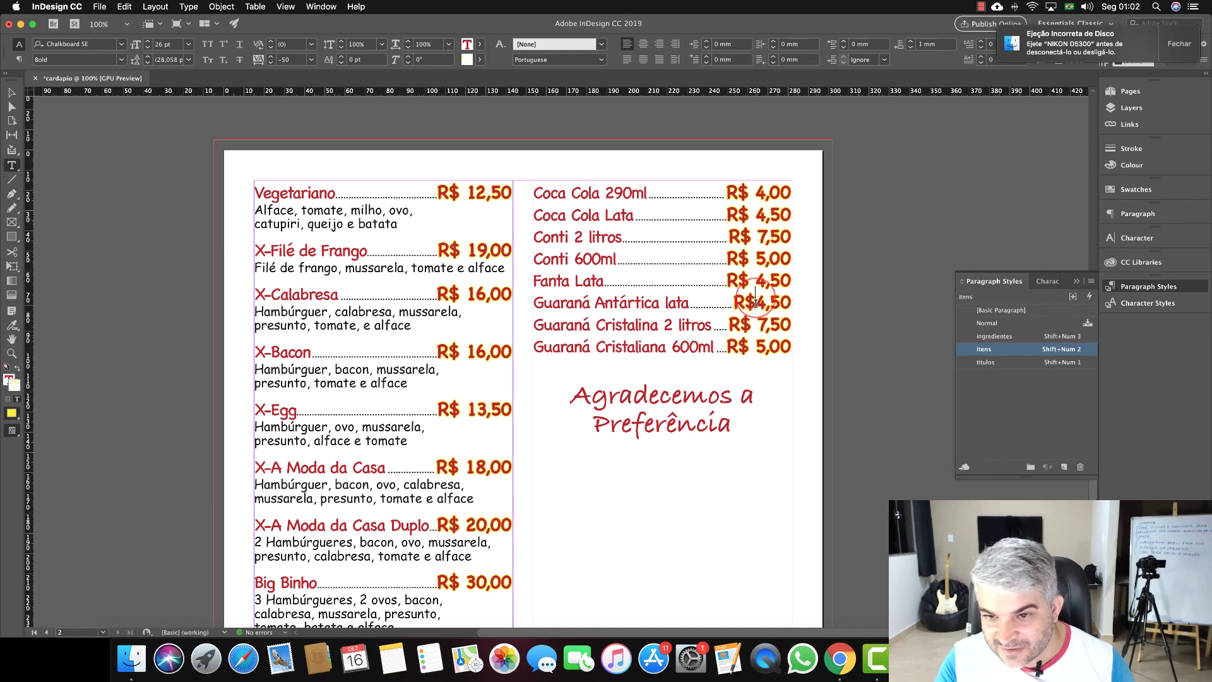
Lower the top edge of page 2's first-column text frame to about Y 115.5 mm, making the frame about 289.5 mm high.
scroll(412, 420, "down", 8)
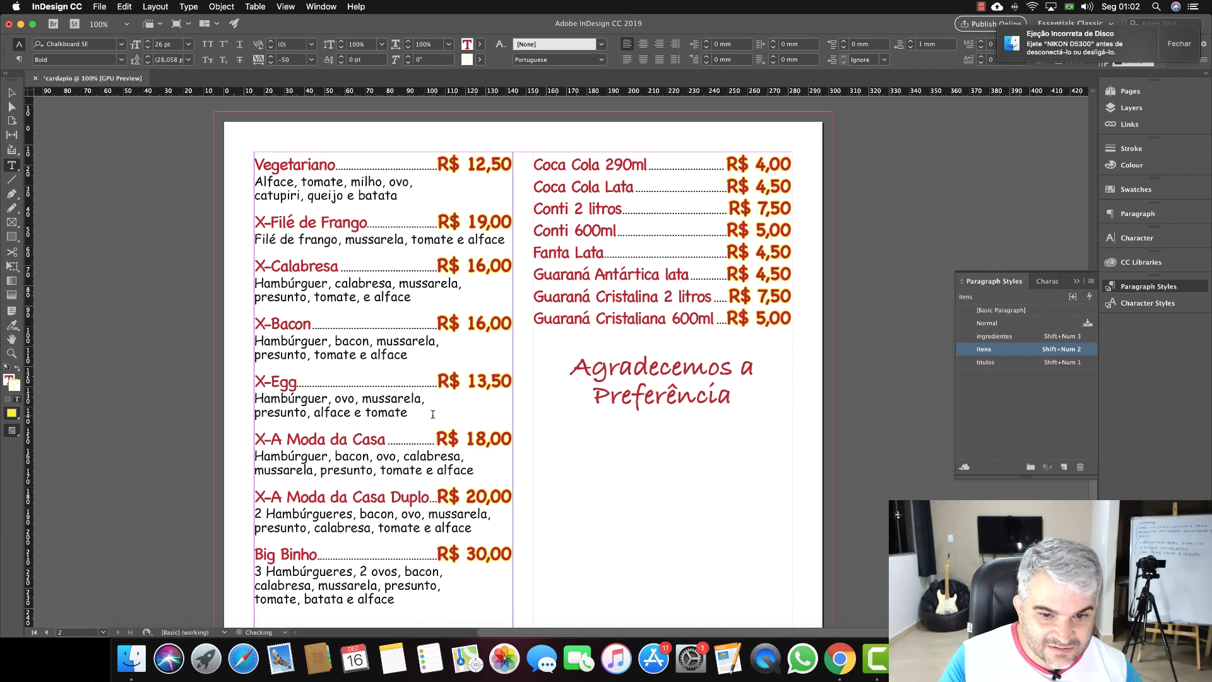
scroll(462, 412, "down", 15)
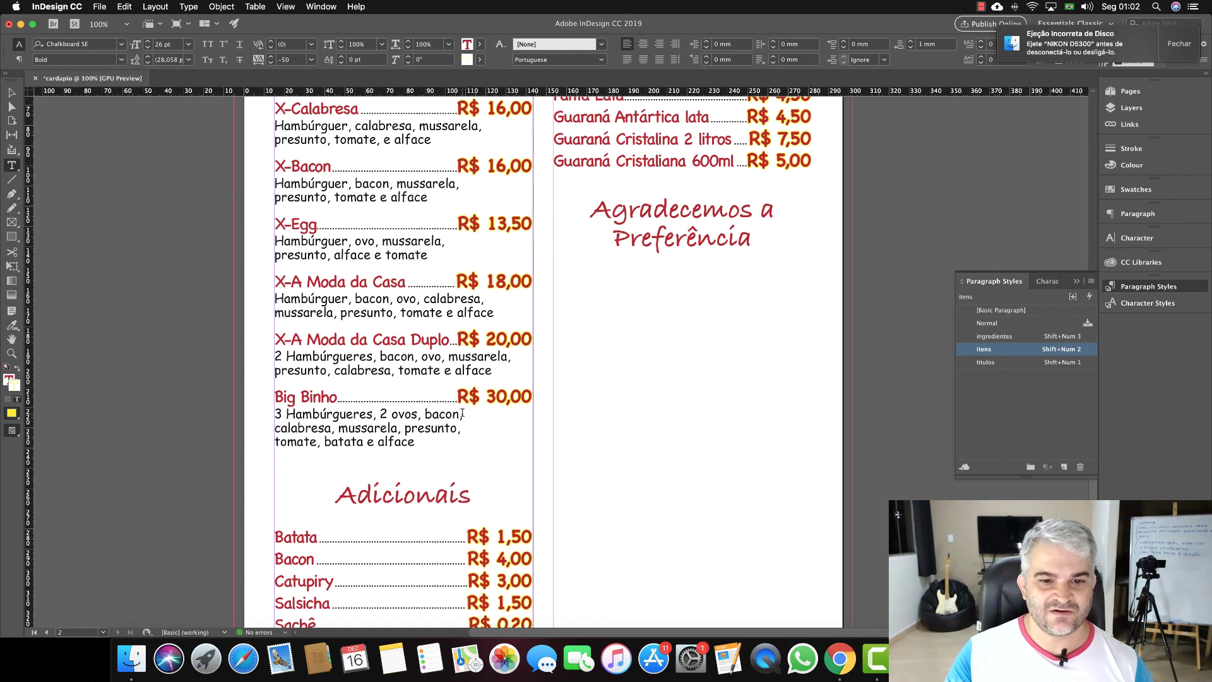
scroll(463, 410, "up", 15)
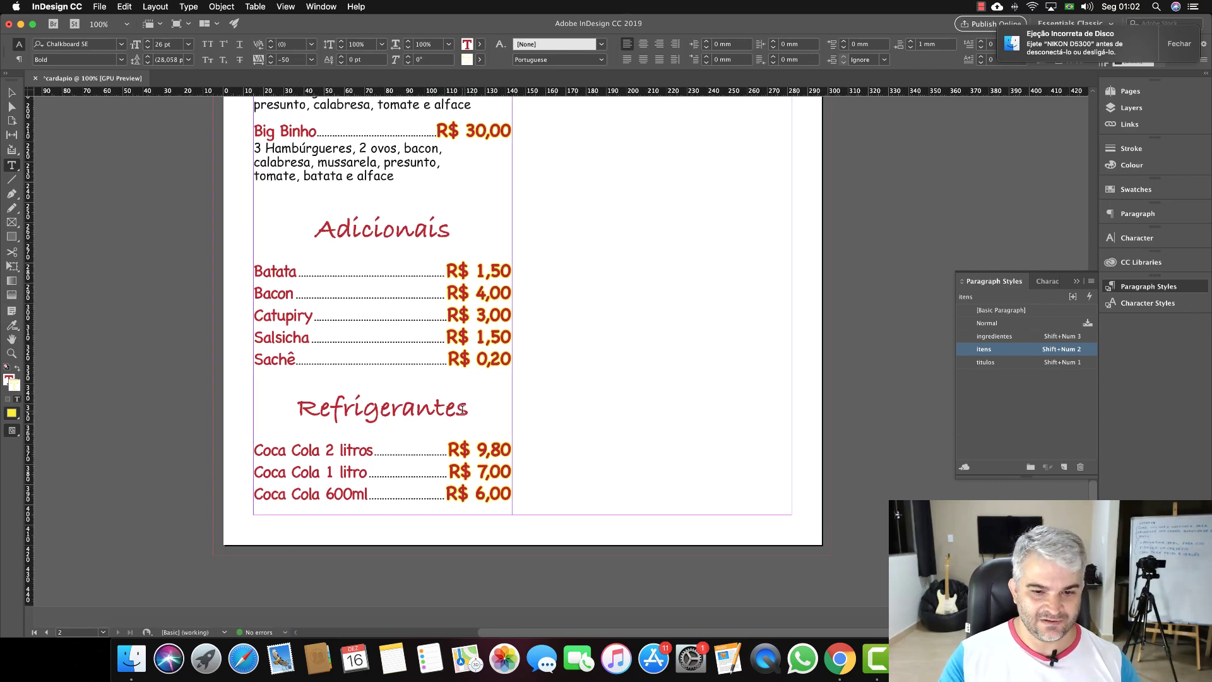
scroll(463, 417, "up", 7)
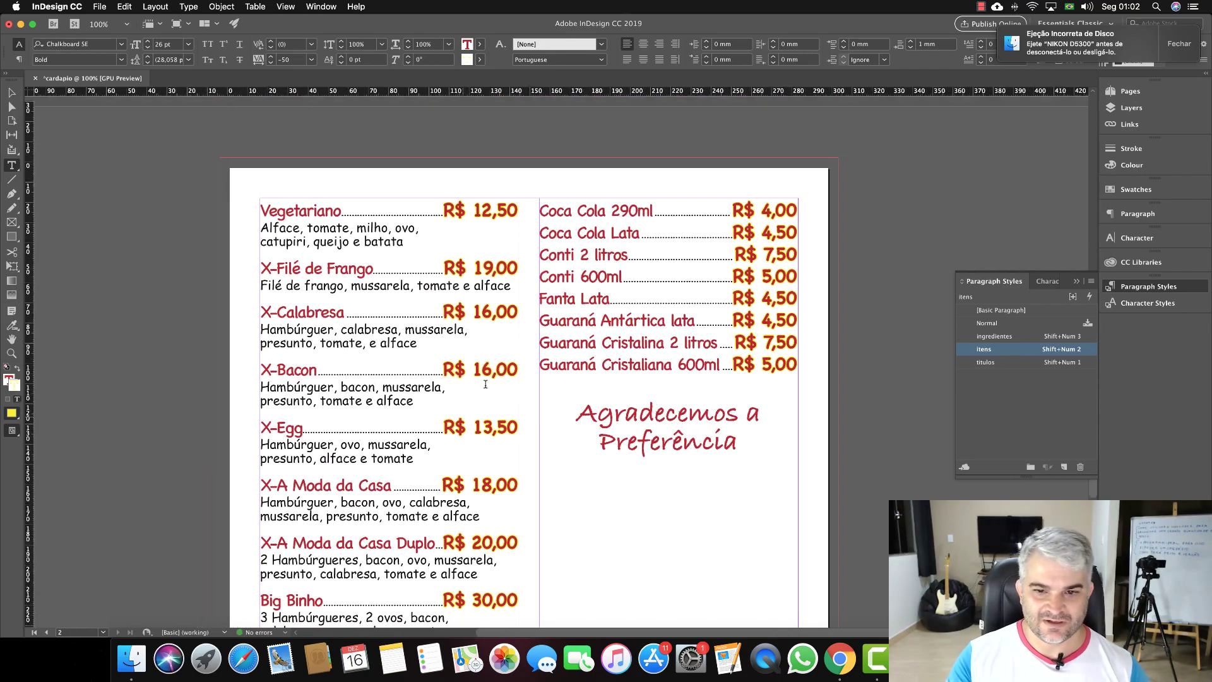
left_click(12, 95)
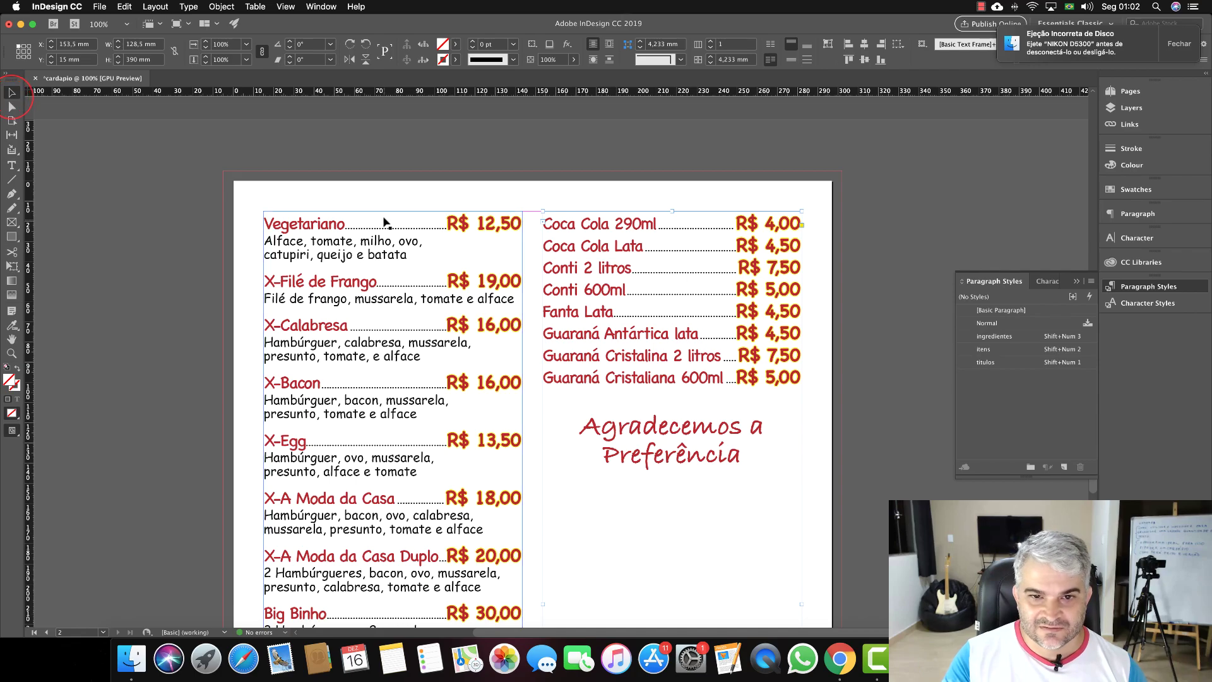
left_click_drag(392, 213, 397, 414)
scroll(563, 394, "down", 1)
scroll(563, 395, "down", 6)
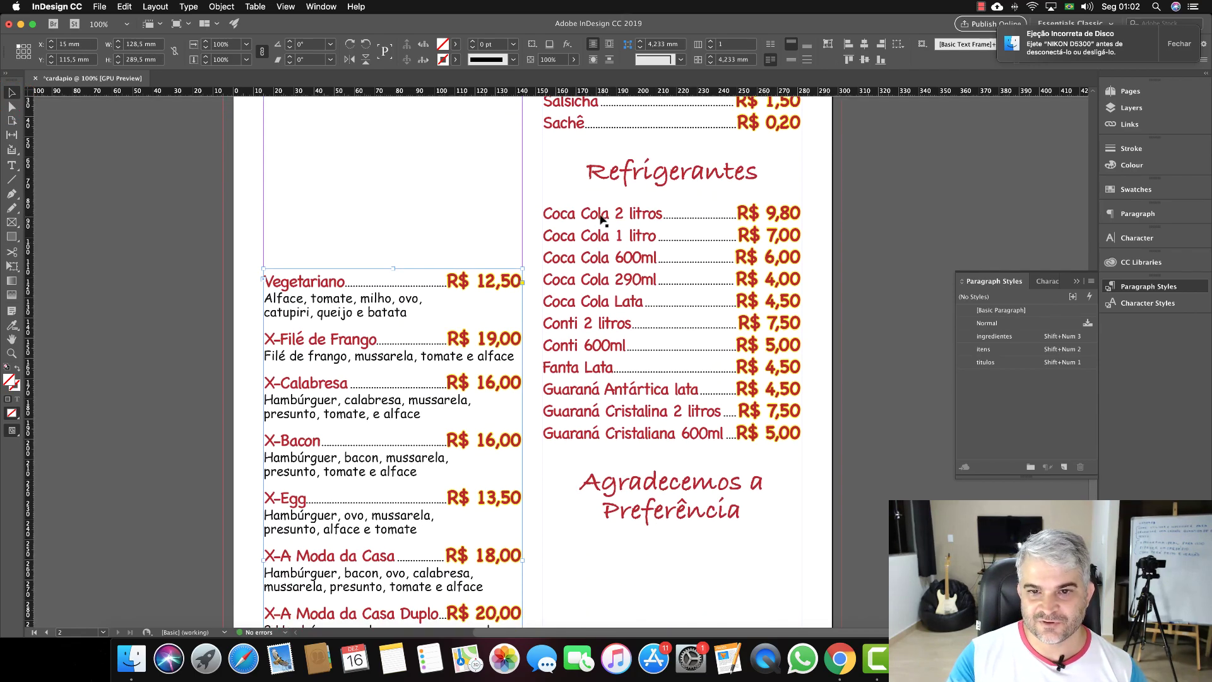
scroll(609, 276, "up", 3)
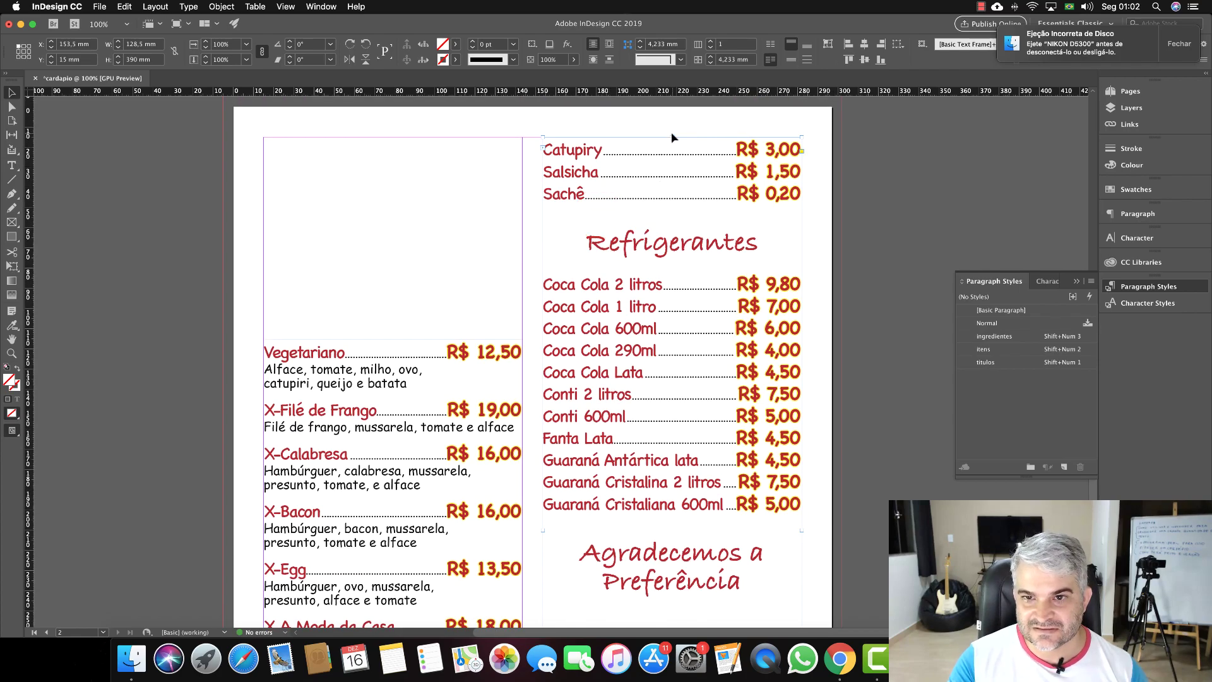
Lower the top edge of page 2's second-column text frame to Y 115.5 mm, matching the first column's height.
left_click_drag(672, 136, 642, 339)
scroll(389, 246, "up", 1)
scroll(387, 221, "down", 18)
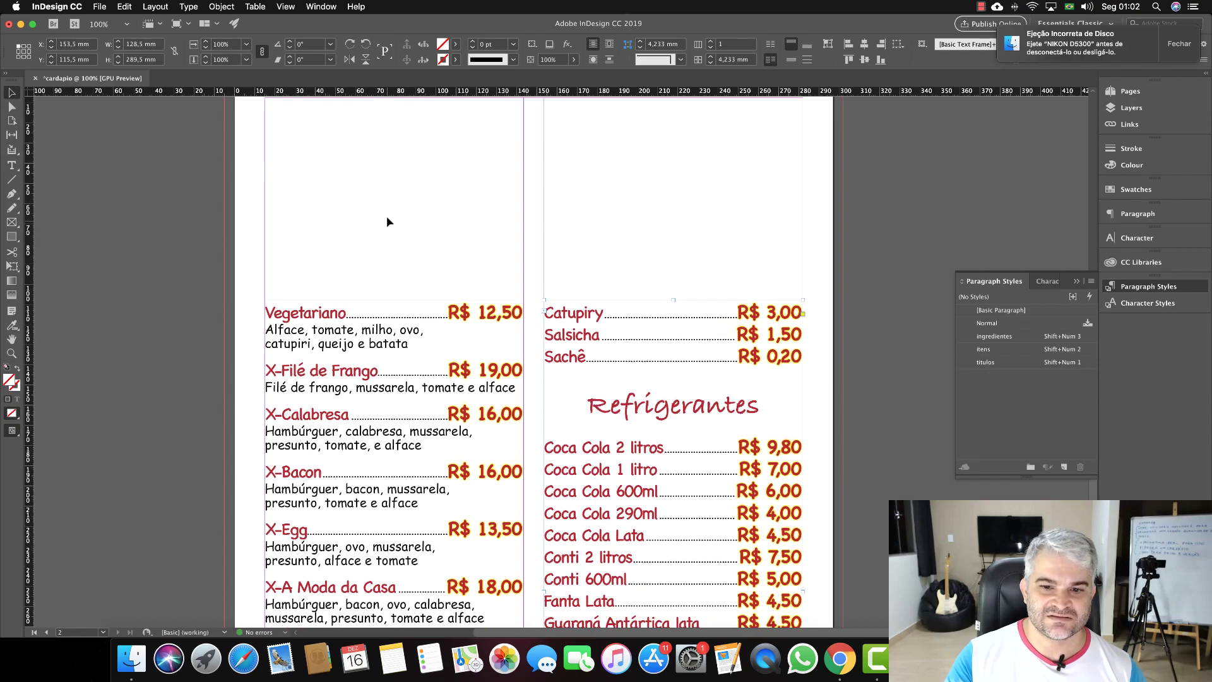
scroll(392, 232, "up", 7)
scroll(456, 255, "down", 4)
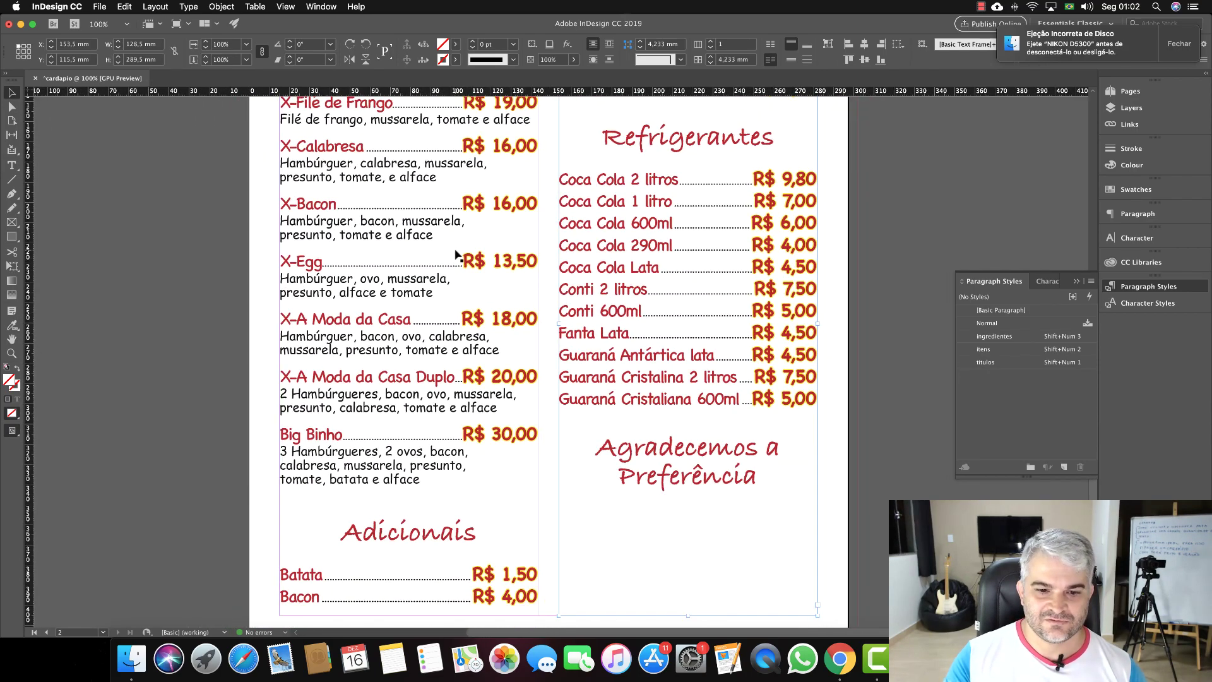
scroll(422, 379, "up", 4)
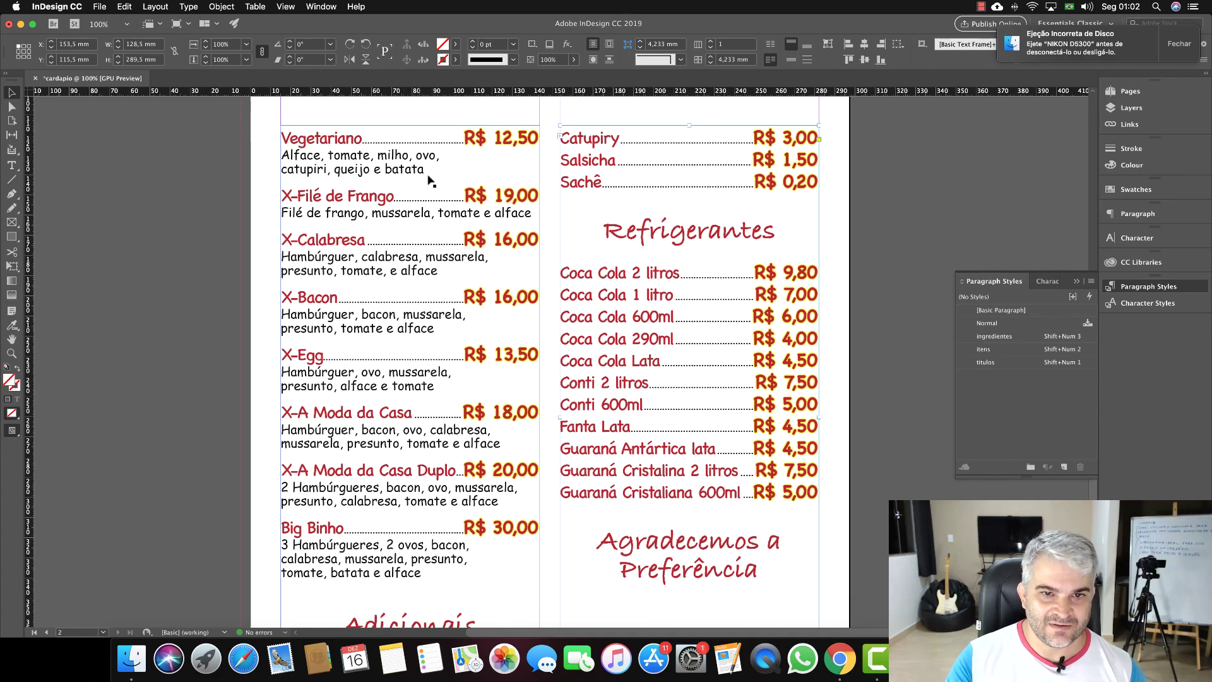
Shorten page 2's first-column text frame from its top edge to about 230 mm high, moving the Adicionais heading into the second column.
left_click(418, 179)
scroll(419, 183, "up", 2)
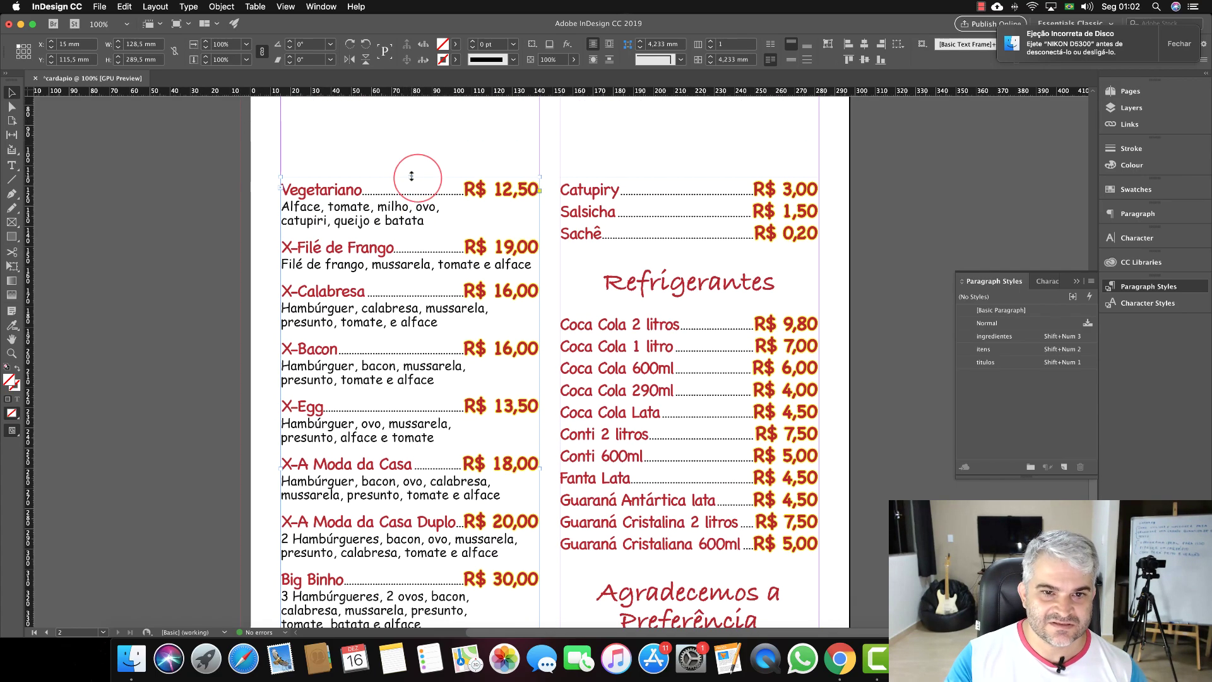
left_click_drag(410, 184, 488, 248)
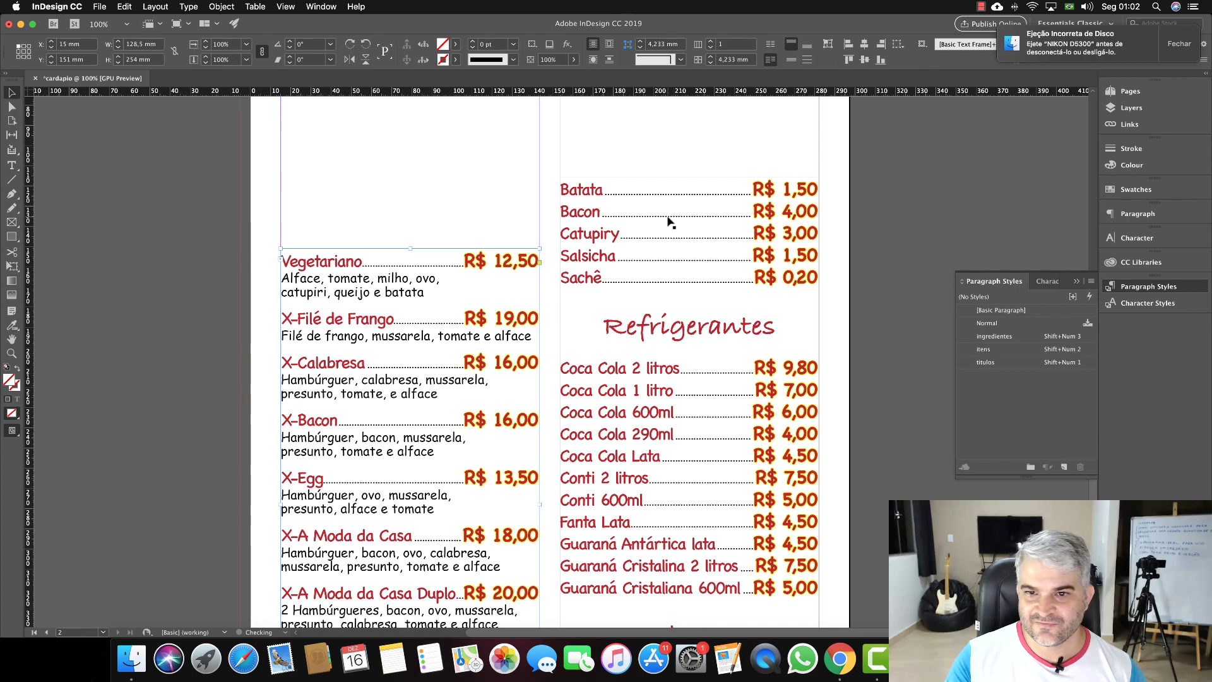
scroll(653, 221, "down", 8)
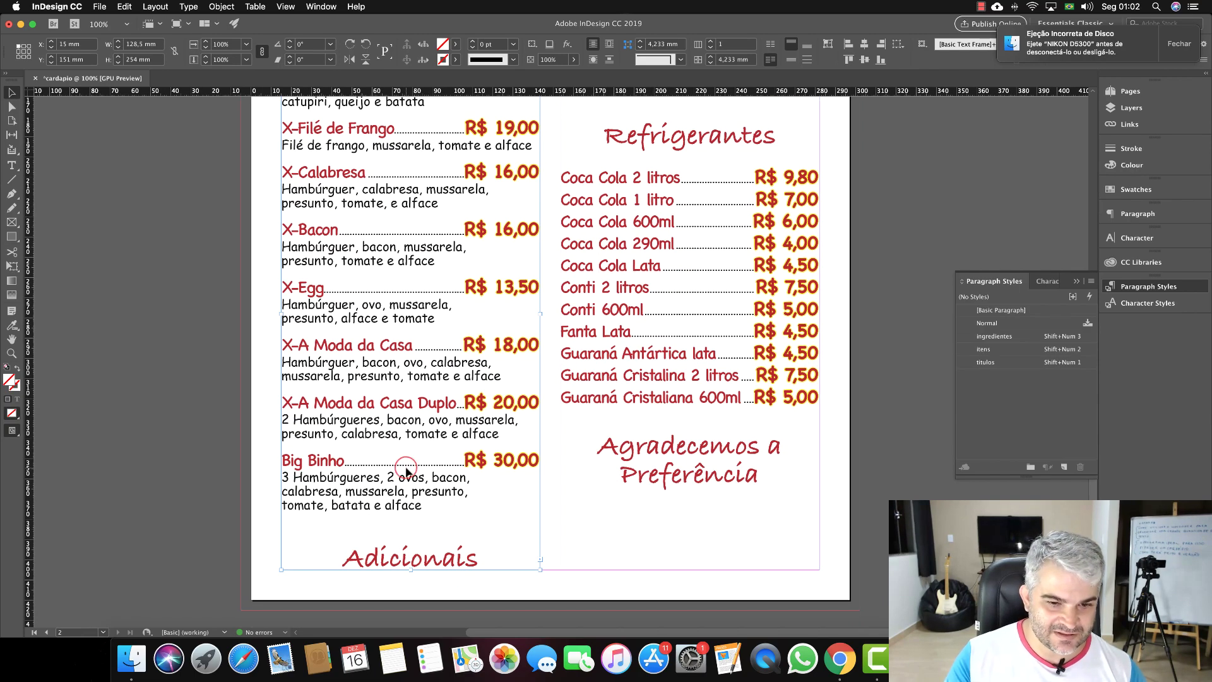
scroll(431, 177, "up", 6)
left_click_drag(410, 204, 405, 251)
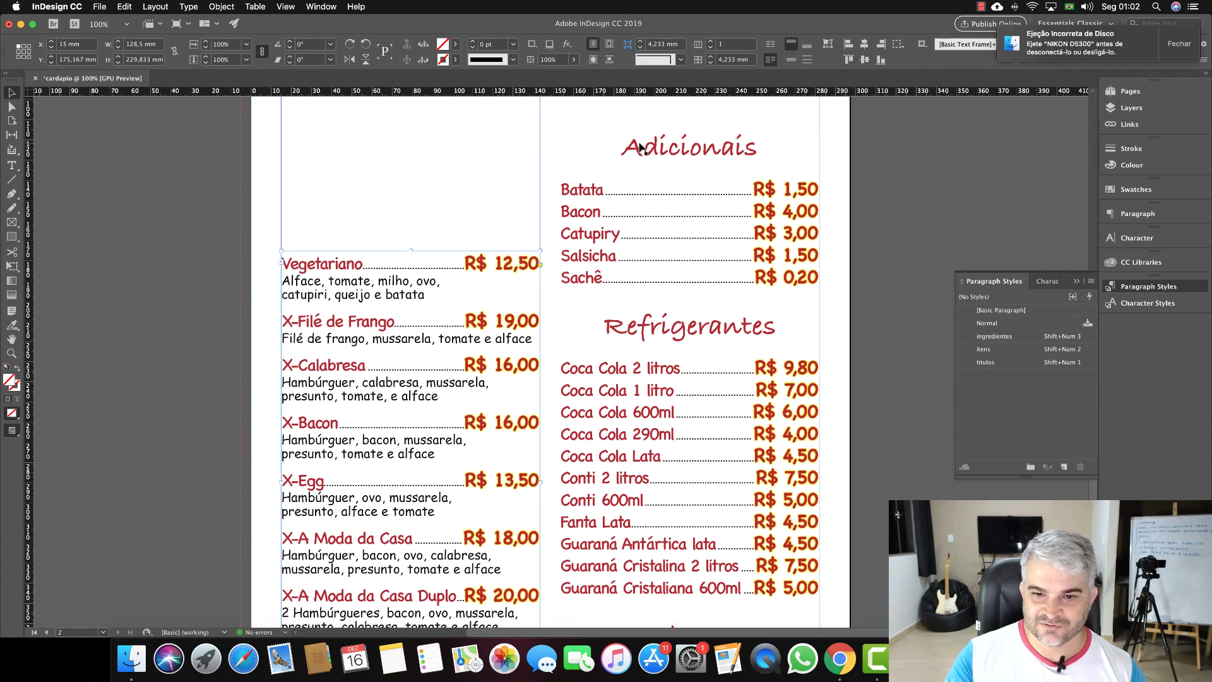
Lower the top edge of page 2's second-column text frame to about Y 123.5 mm, making it about 281.5 mm high.
scroll(639, 161, "down", 8)
scroll(634, 192, "up", 11)
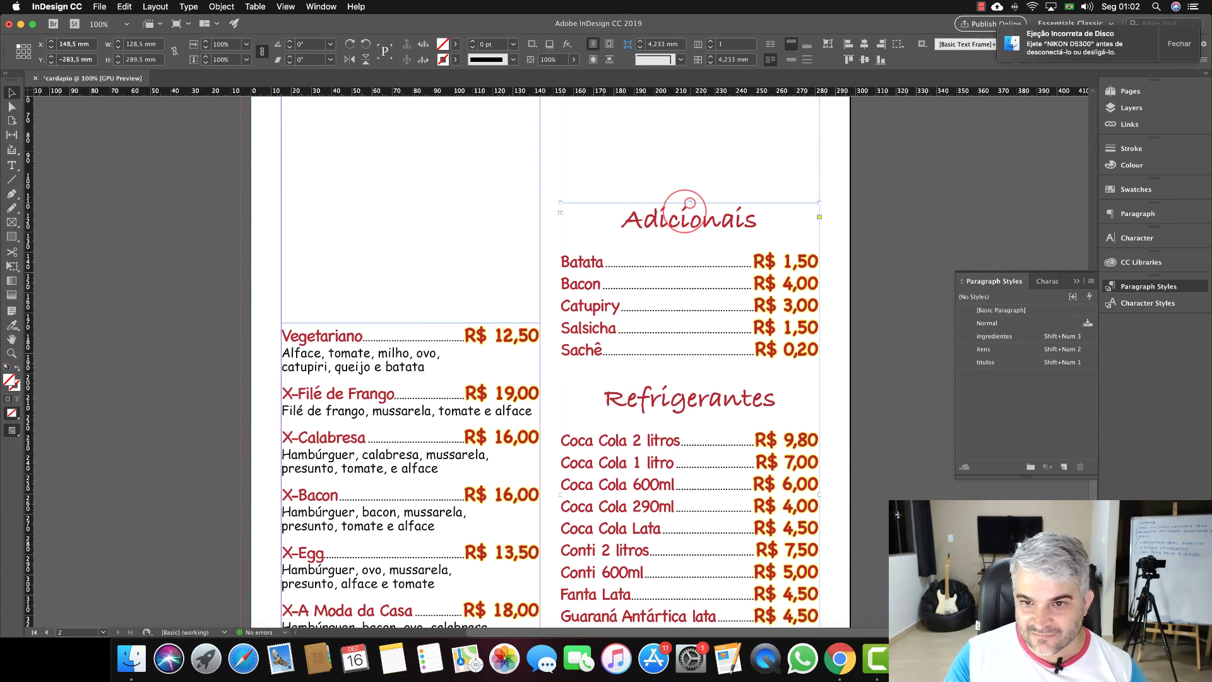
left_click_drag(690, 202, 690, 218)
scroll(652, 240, "down", 7)
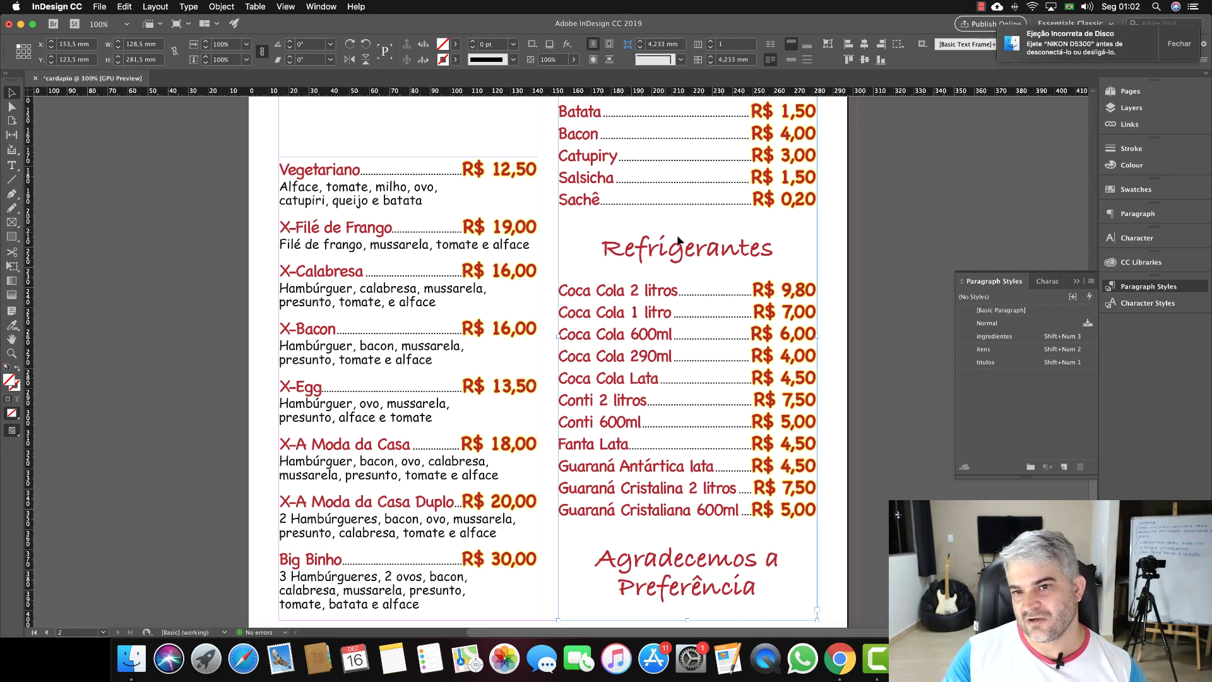
scroll(686, 223, "up", 11)
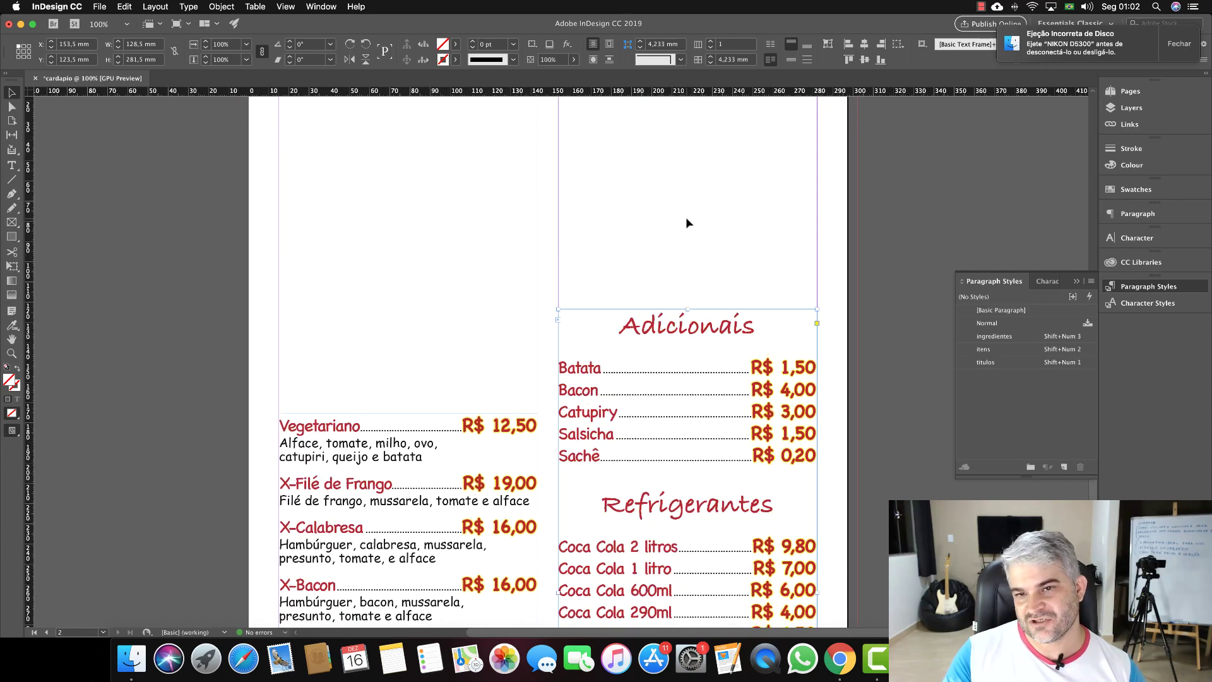
Draw a rectangle about 302 by 109 mm across page 2's top from the bleed corner and fill it with a vertical white-to-black gradient.
scroll(507, 332, "up", 5)
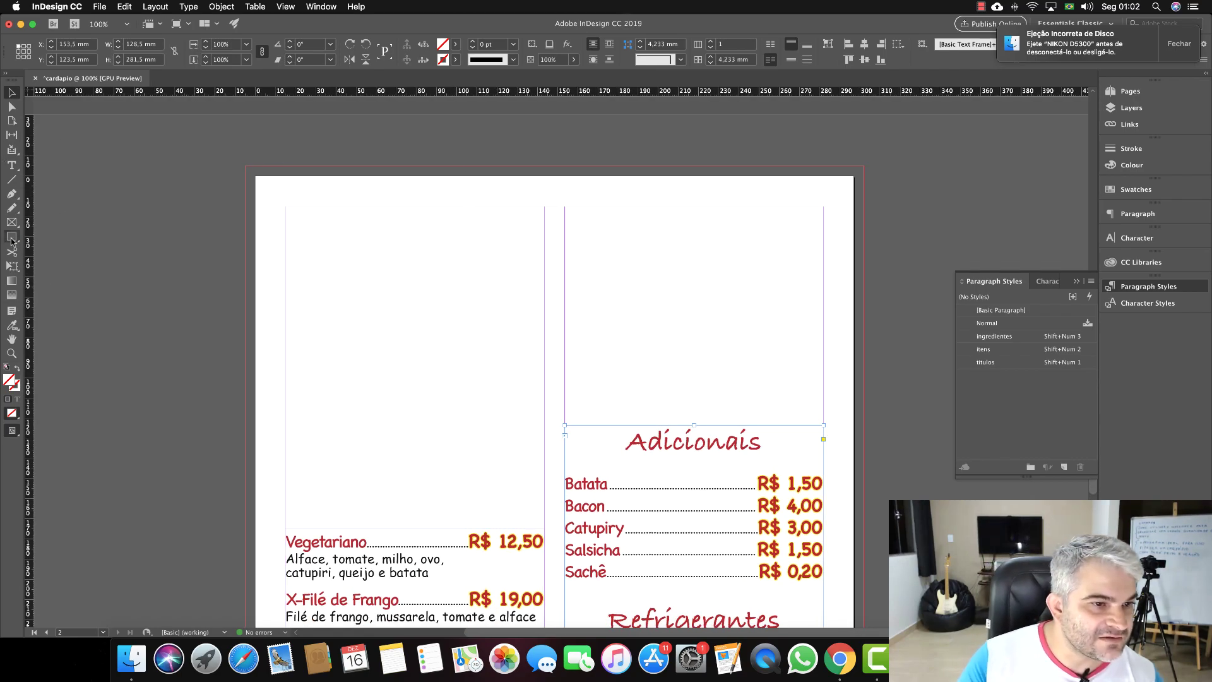
left_click_drag(247, 168, 853, 385)
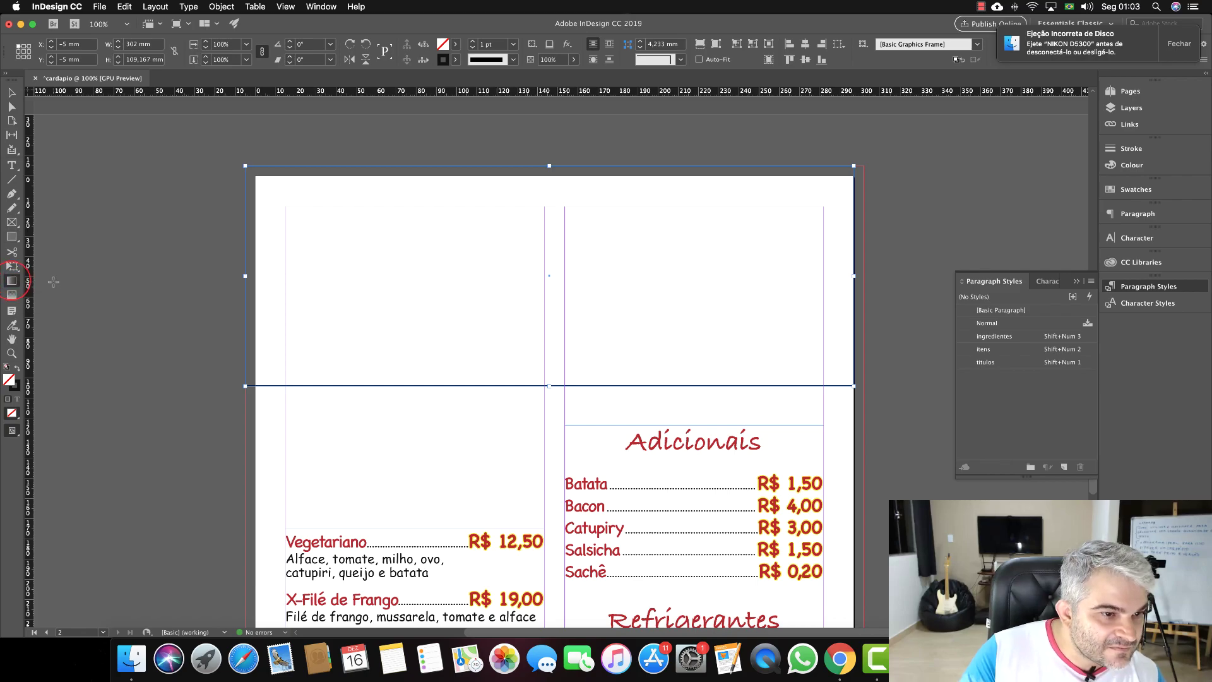
left_click_drag(398, 323, 397, 342)
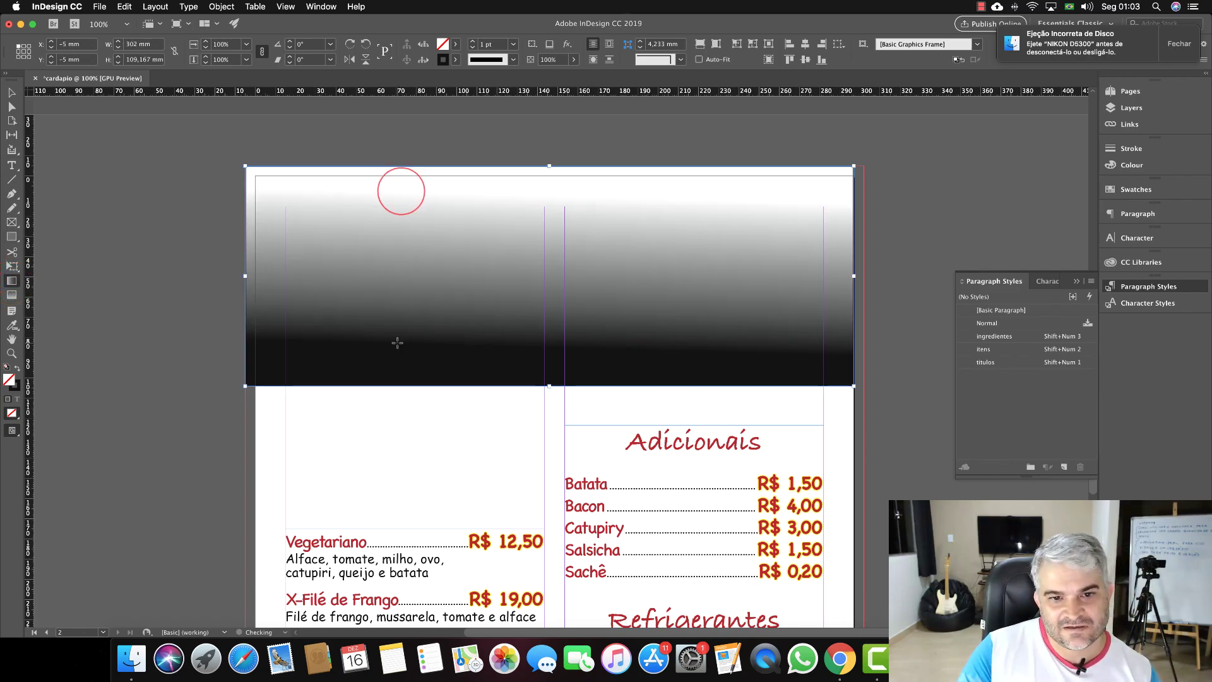
left_click(12, 93)
Examine the menu layout from the end of page 2 back to the Lanches heading on page 1.
scroll(495, 392, "down", 10)
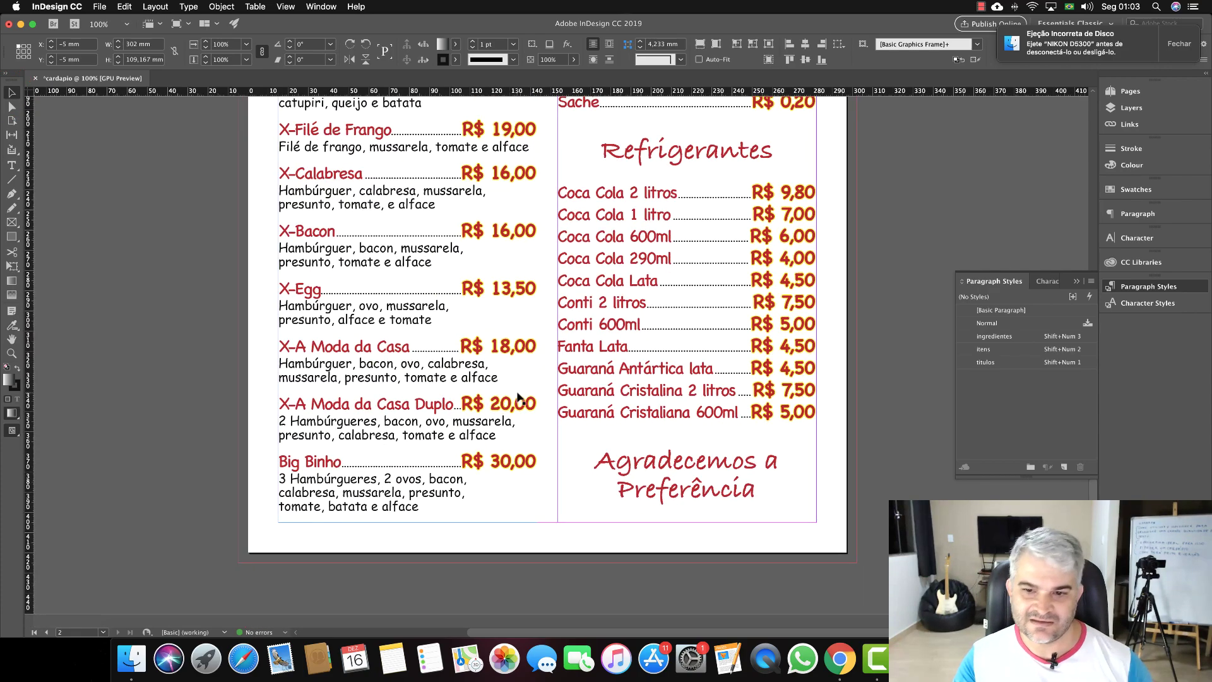
scroll(566, 399, "left", 2)
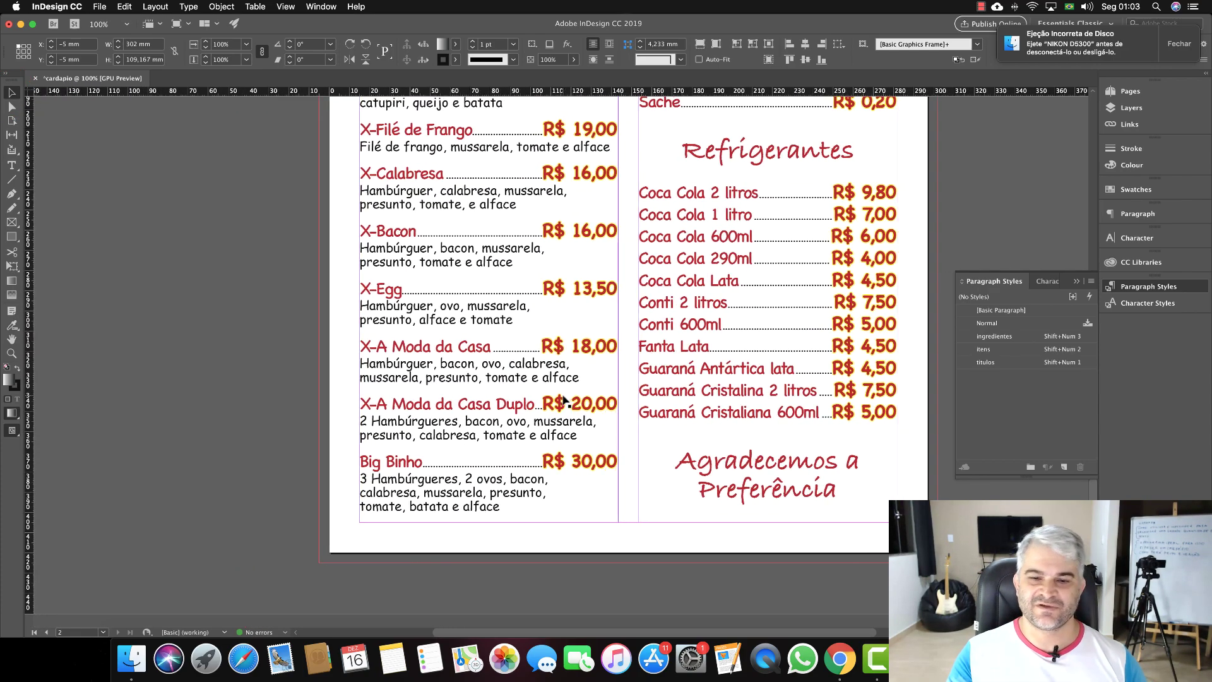
scroll(566, 400, "up", 10)
scroll(566, 402, "up", 20)
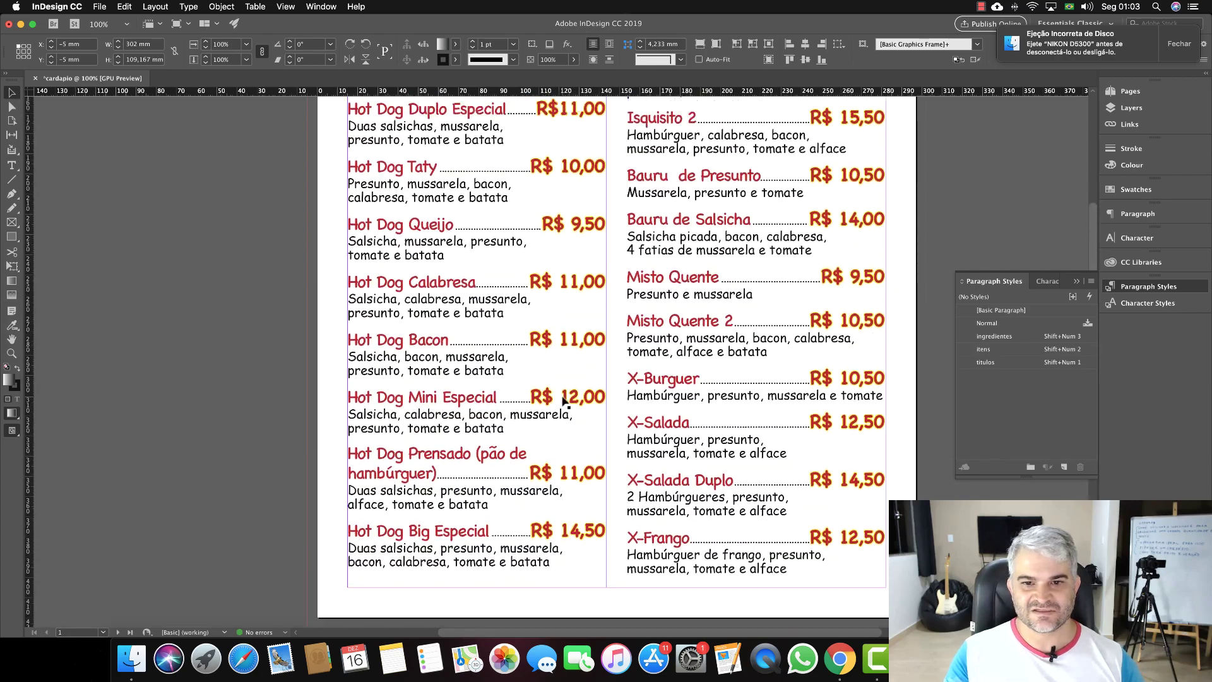
scroll(564, 400, "right", 1)
scroll(564, 401, "up", 4)
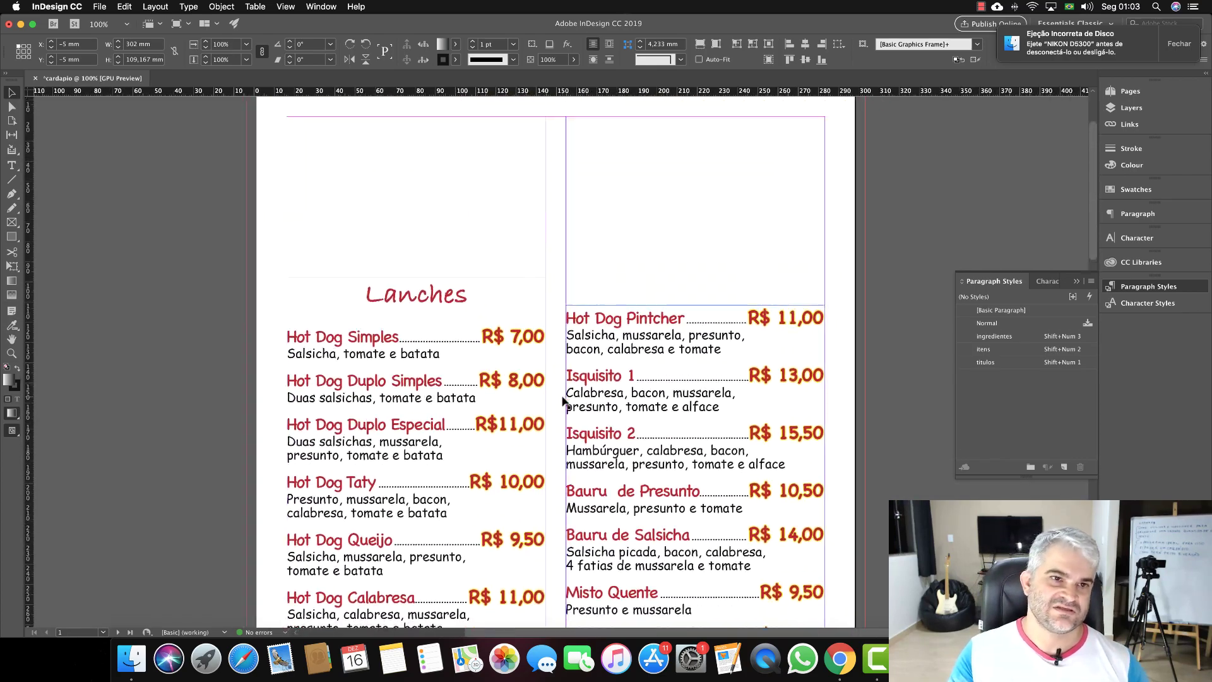